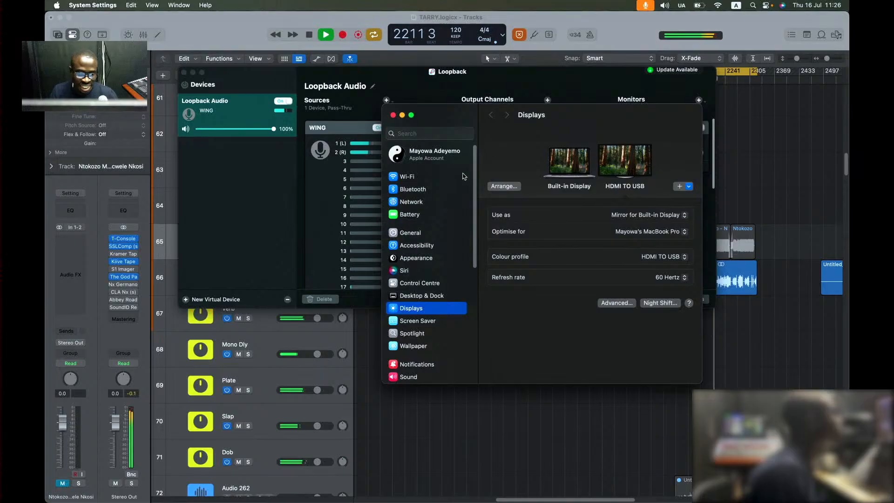
# Step: Switch from System Settings back to the TARRY project in Logic Pro and stop its playback
pyautogui.press('super+Tab')
pyautogui.press('super+Tab')
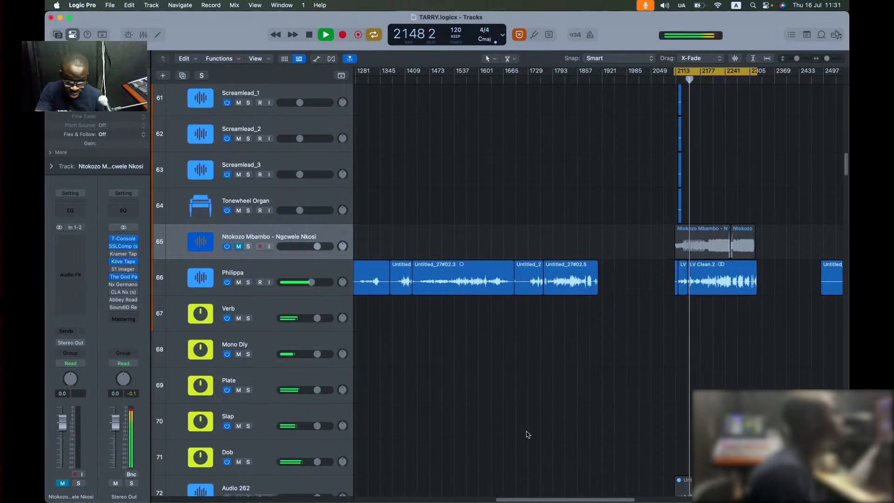
pyautogui.press('space')
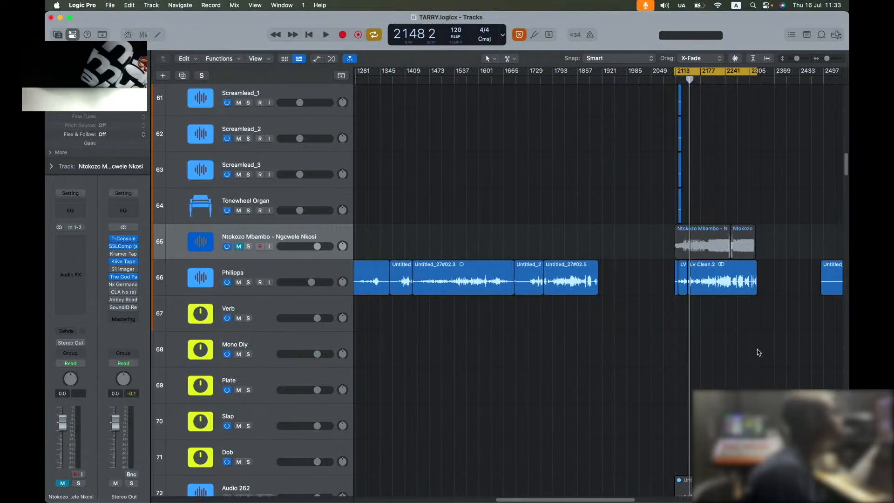
# Step: Look over the whole arrangement, from the Philippa vocal track up to the drum, bass and guitar tracks
pyautogui.scroll(1, 760, 352)
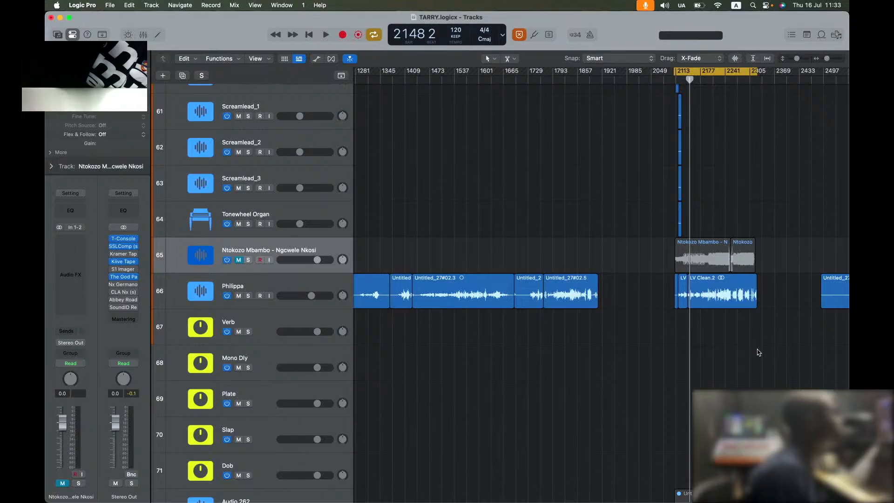
pyautogui.scroll(-1, 760, 353)
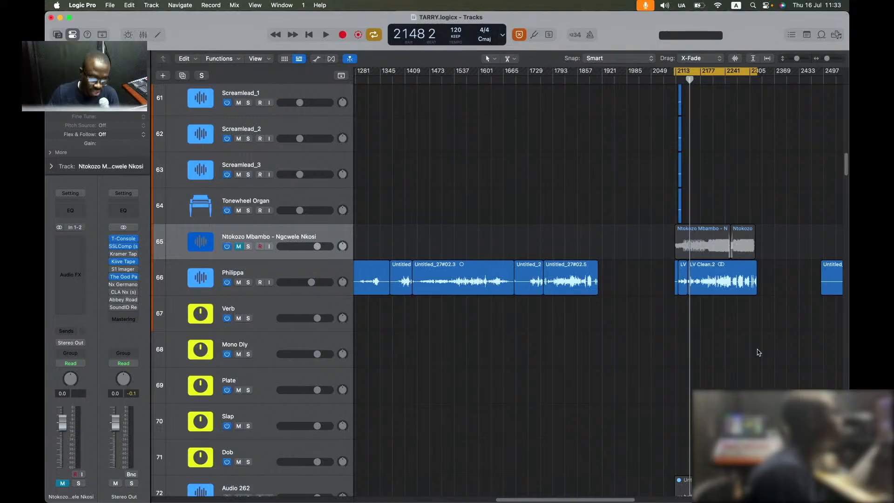
pyautogui.press('super+Right')
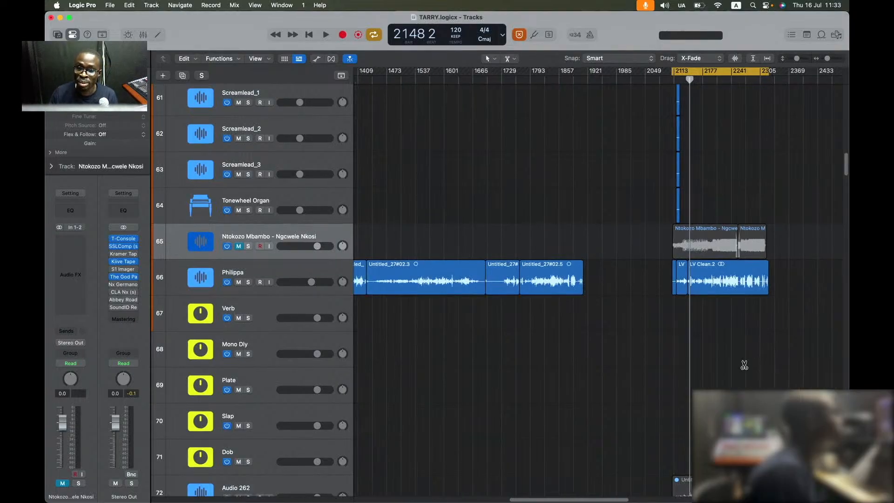
pyautogui.press('super+Right')
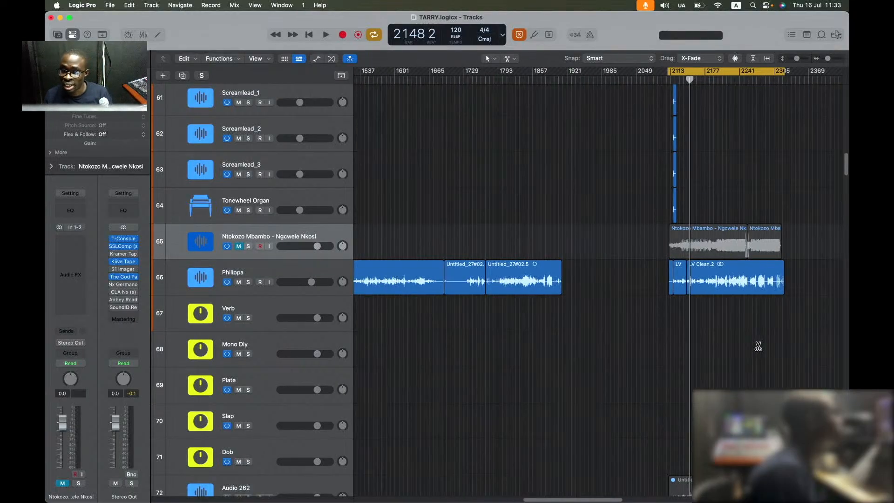
pyautogui.press('super+Right')
pyautogui.press('super+Left')
pyautogui.press('super+Left')
pyautogui.press('super+Left')
pyautogui.press('super+Left')
pyautogui.press('super+Left')
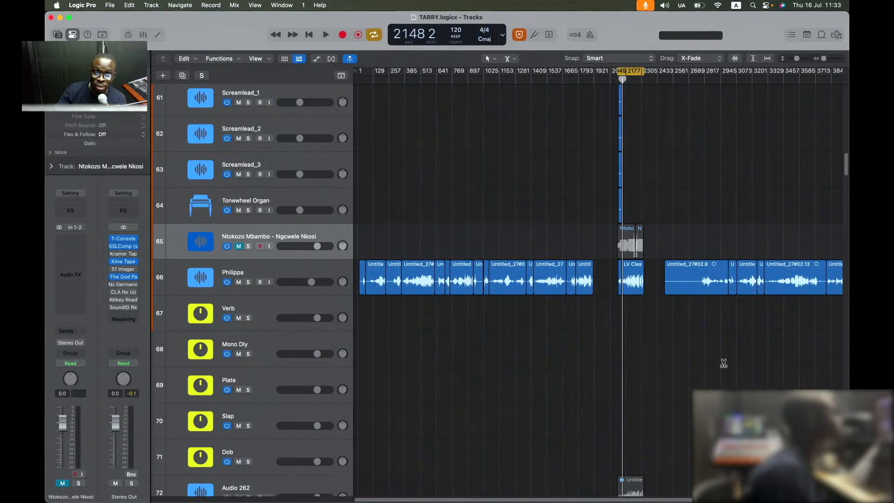
pyautogui.scroll(10, 632, 195)
pyautogui.scroll(12, 634, 201)
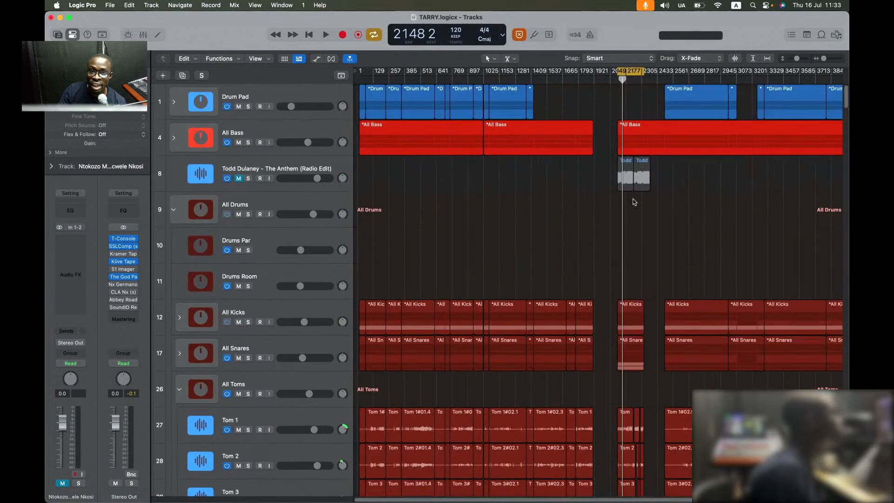
pyautogui.scroll(-2, 636, 204)
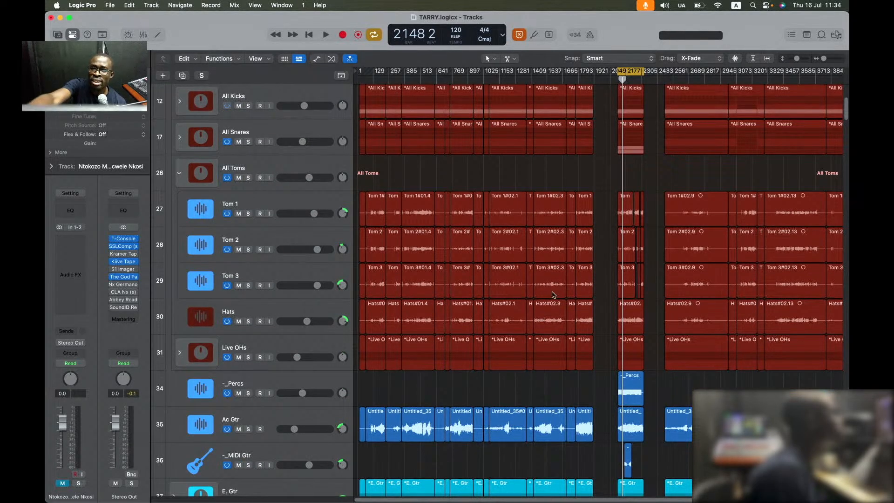
pyautogui.press('super+Right')
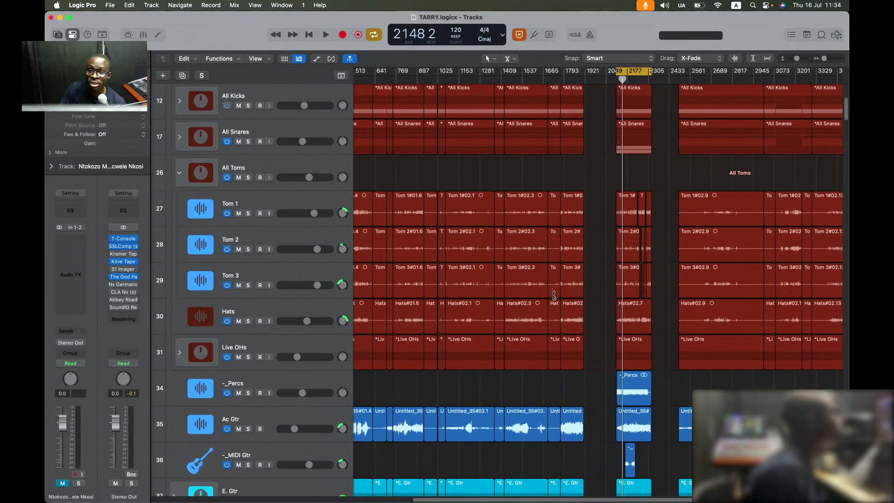
pyautogui.press('super+Left')
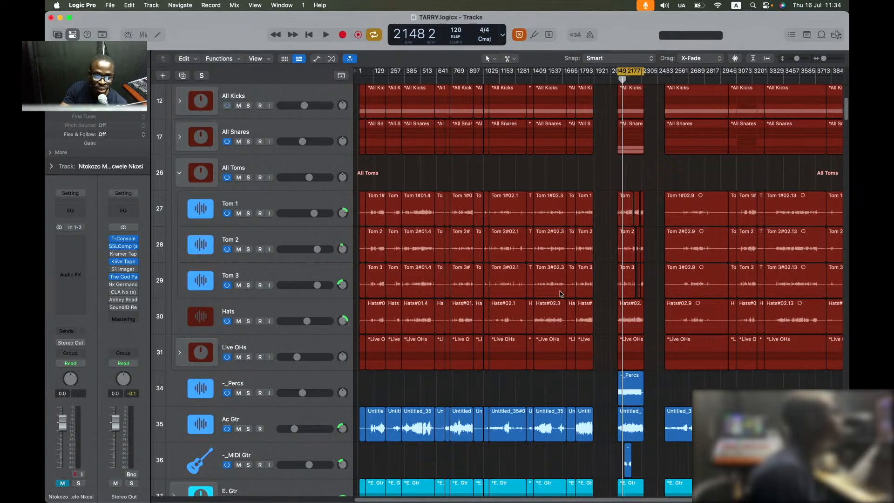
pyautogui.scroll(5, 456, 147)
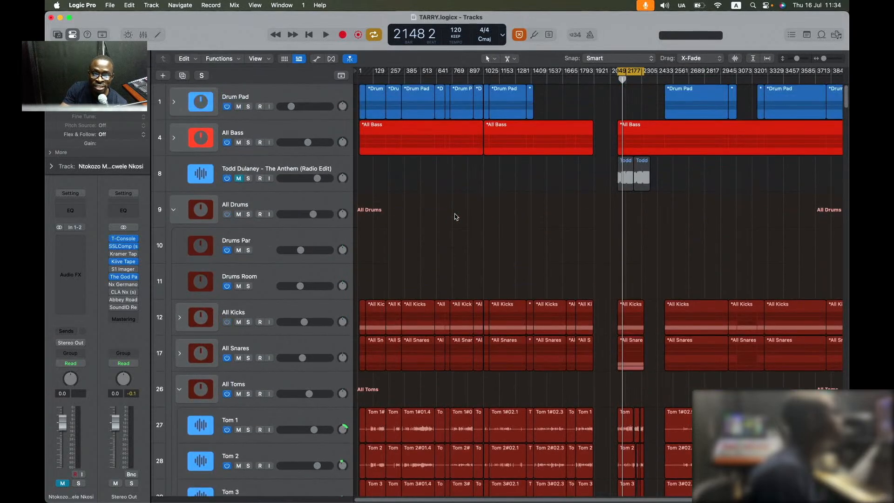
pyautogui.scroll(-5, 455, 217)
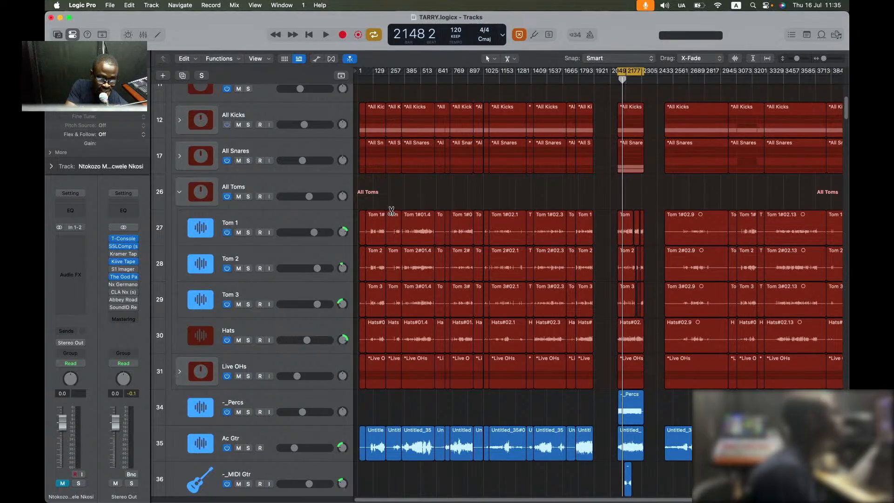
pyautogui.press('super+Tab')
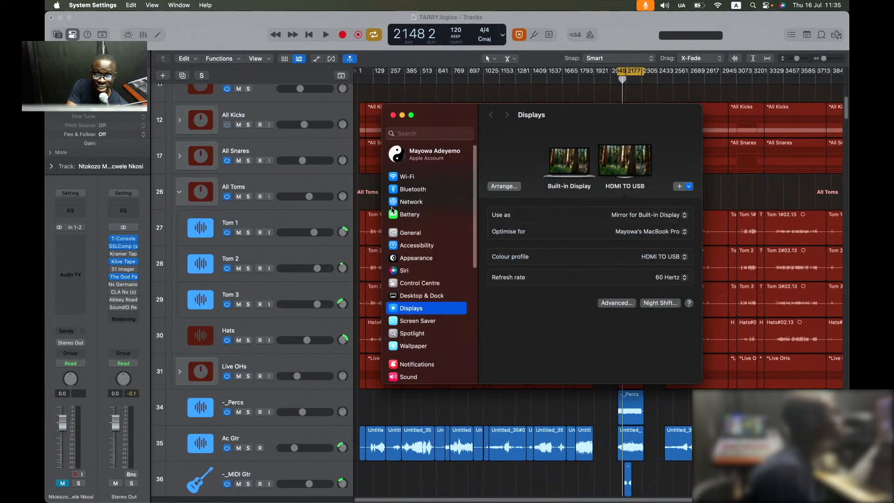
pyautogui.press('super+Tab')
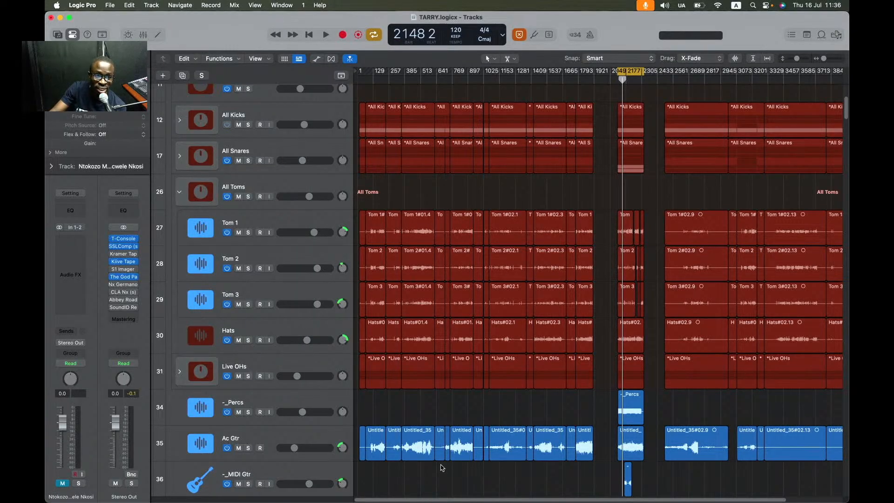
pyautogui.scroll(1, 404, 480)
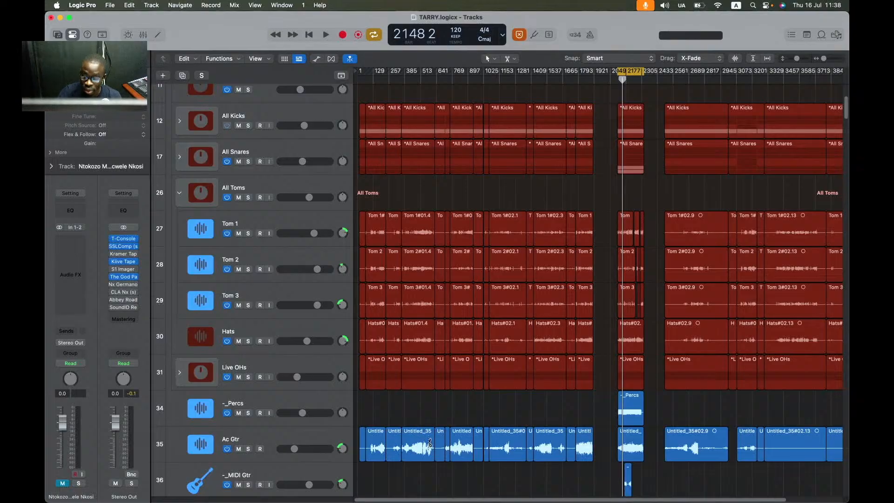
# Step: Select the Live OHs region in the cycled song section
pyautogui.press('super+Right')
pyautogui.press('super+Right')
pyautogui.press('super+Right')
pyautogui.press('super+Right')
pyautogui.press('super+Right')
pyautogui.press('super+Right')
pyautogui.press('super+Right')
pyautogui.press('super+Right')
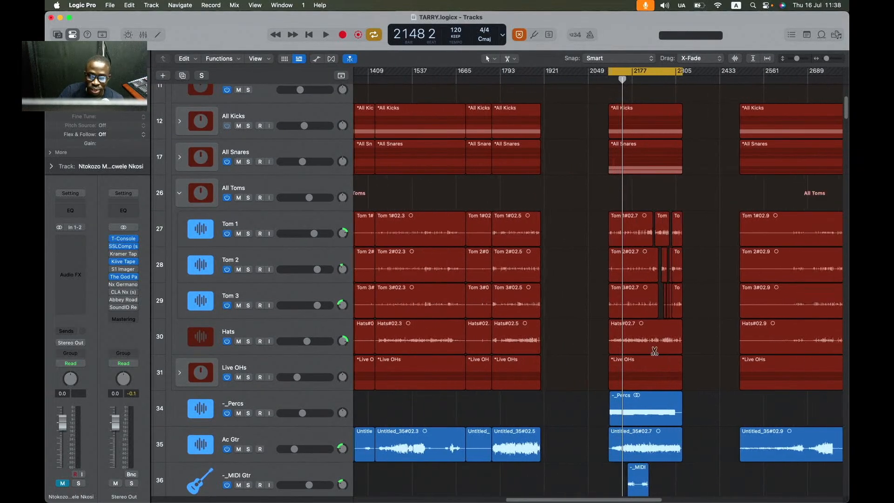
pyautogui.press('super+Right')
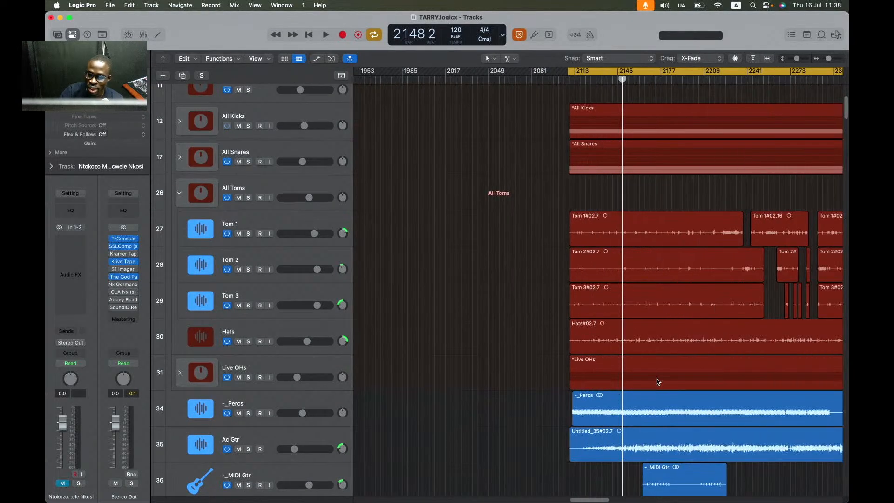
pyautogui.hscroll(5, 658, 381)
pyautogui.click(651, 375)
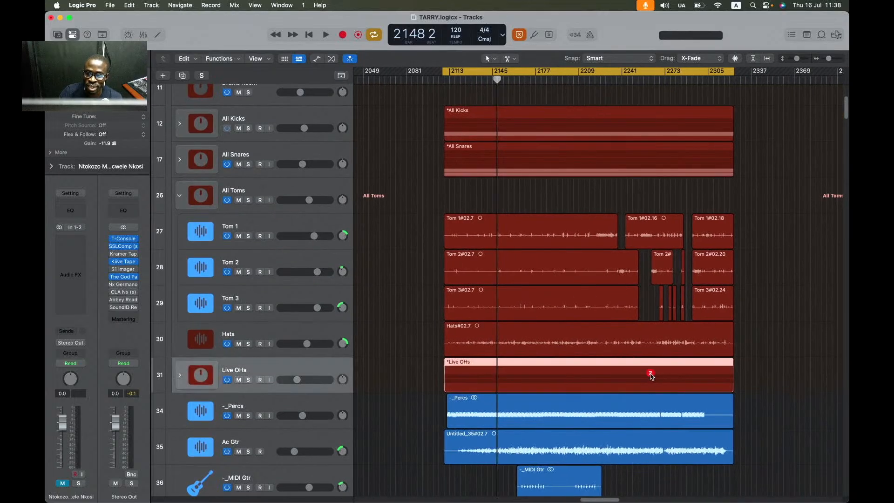
# Step: Play the cycled song section from its beginning and stop playback near its end
pyautogui.press('Return')
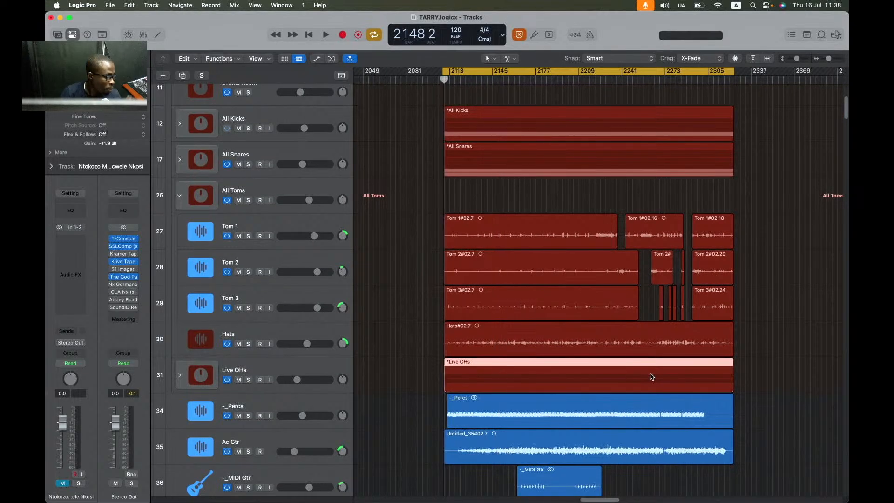
pyautogui.press('space')
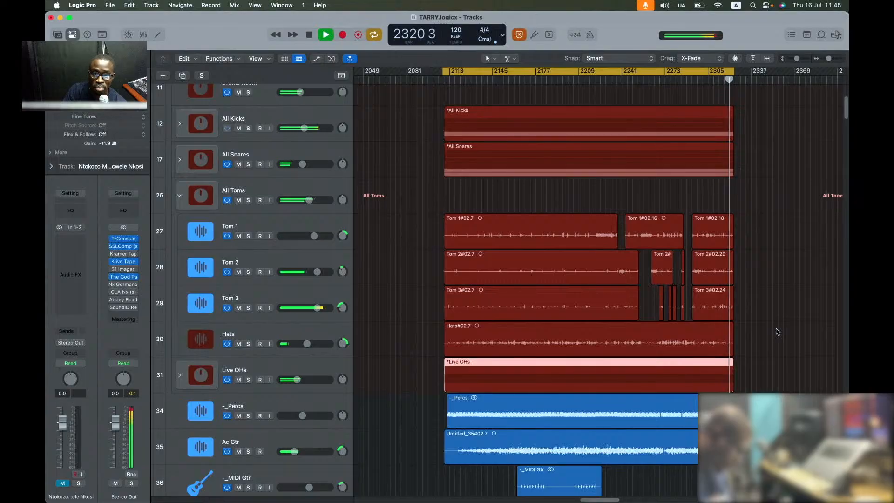
pyautogui.press('space')
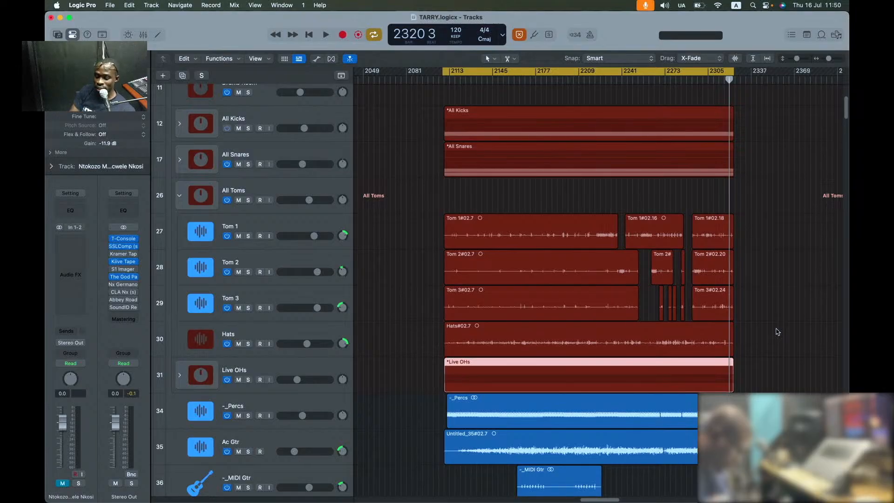
# Step: Expand the Drum Pad track stack to show its Drum Pad L and Drum Pad R tracks, and select the stack
pyautogui.press('super+Left')
pyautogui.press('super+Left')
pyautogui.press('super+Left')
pyautogui.press('super+Left')
pyautogui.press('super+Left')
pyautogui.press('super+Left')
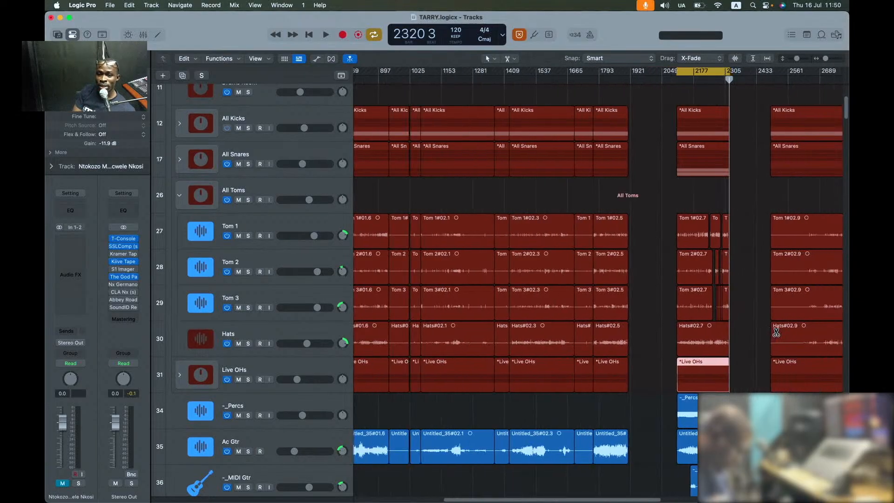
pyautogui.press('super+Left')
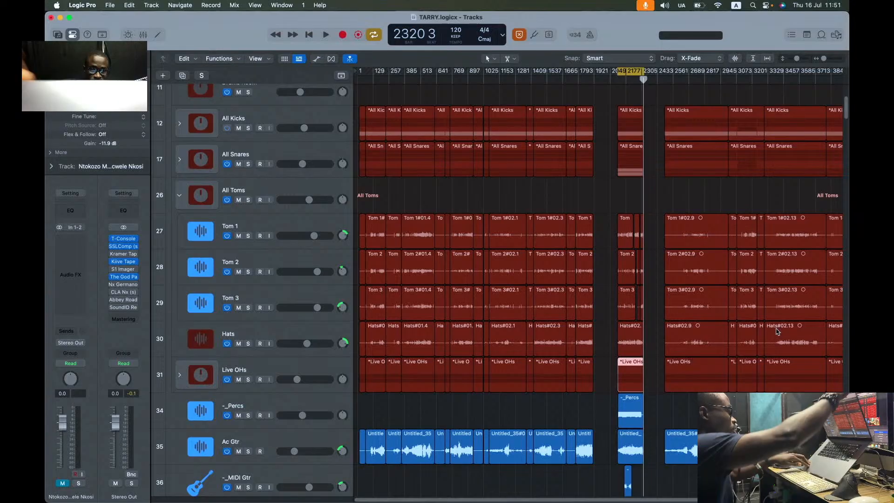
pyautogui.press('super+Right')
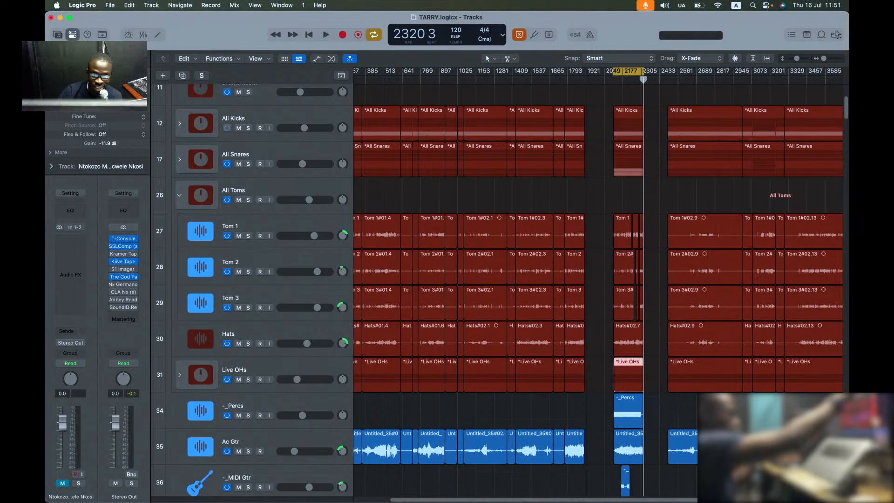
pyautogui.scroll(5, 627, 207)
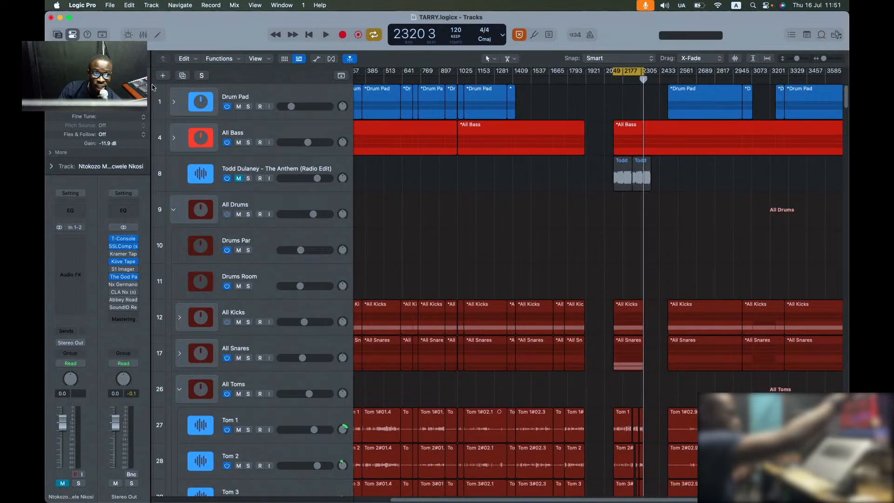
pyautogui.click(175, 103)
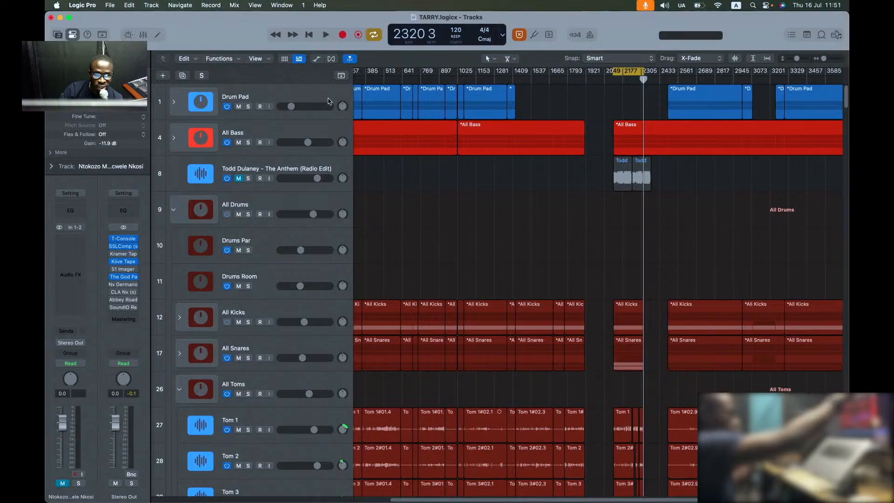
pyautogui.click(312, 102)
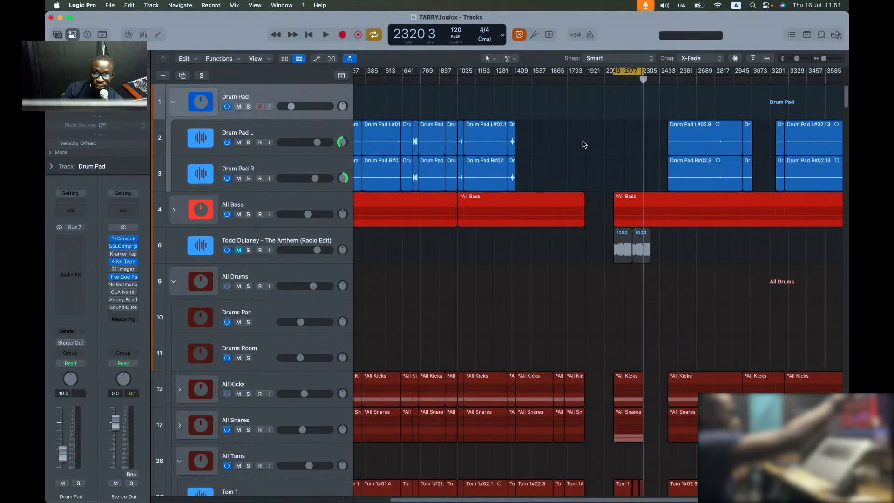
# Step: Reduce the track heights slightly, expand the All Bass track stack and select the Bass DI track
pyautogui.press('super+Down')
pyautogui.press('super+Down')
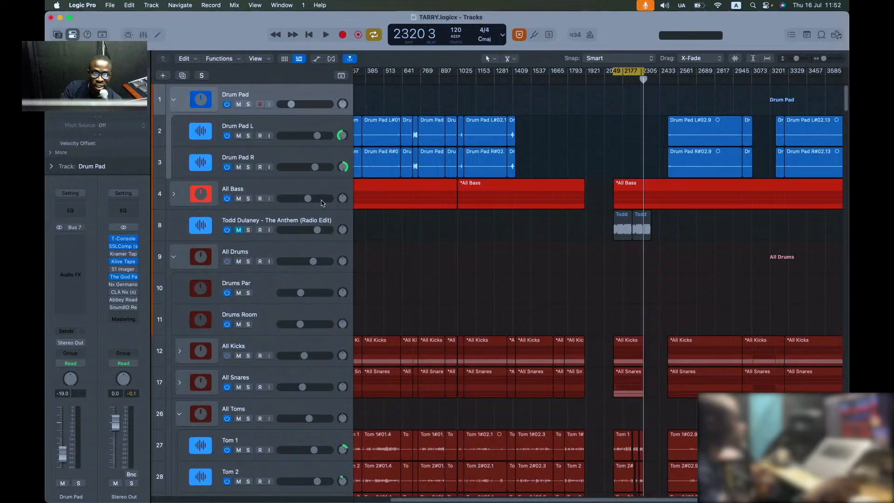
pyautogui.scroll(5, 629, 162)
pyautogui.scroll(-5, 625, 162)
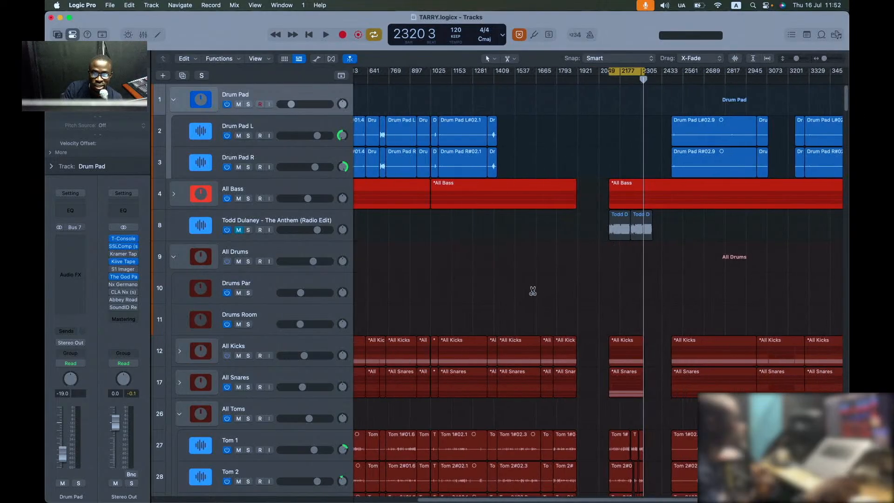
pyautogui.click(175, 195)
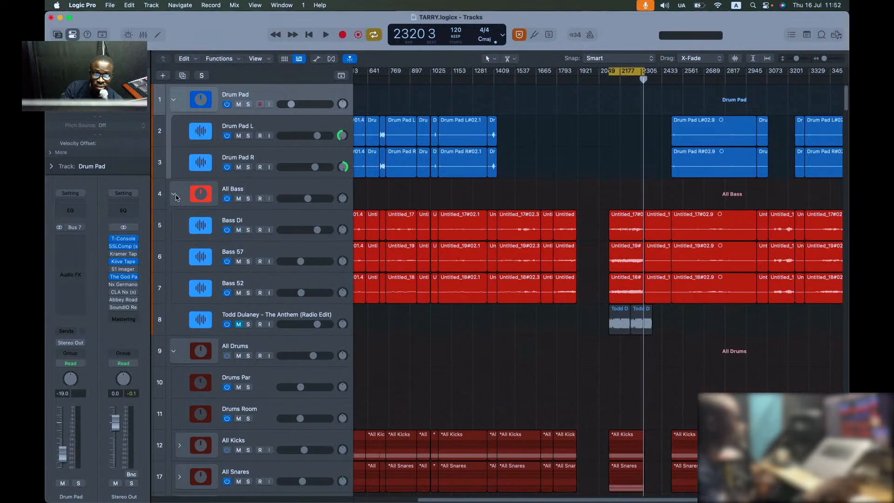
pyautogui.click(304, 226)
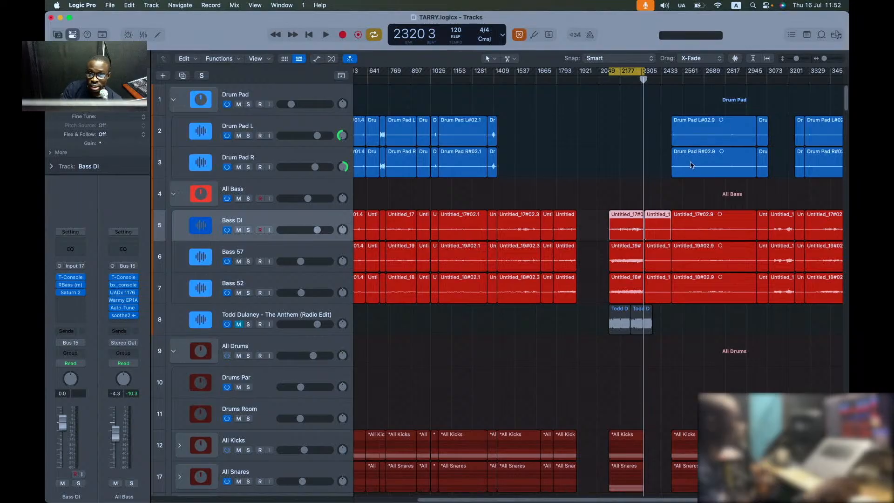
# Step: Examine the bass regions in the cycled section and where they continue past its end
pyautogui.press('super+Right')
pyautogui.press('super+Right')
pyautogui.press('super+Right')
pyautogui.press('super+Right')
pyautogui.press('super+Right')
pyautogui.press('super+Right')
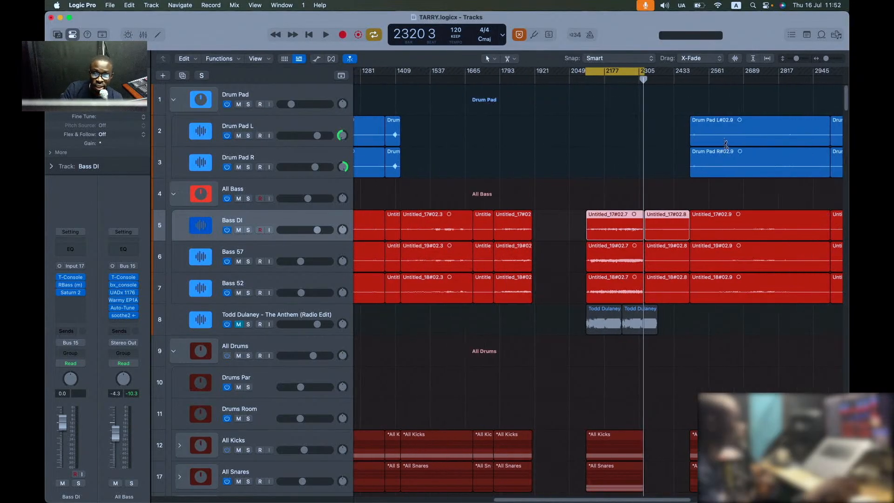
pyautogui.press('super+Right')
pyautogui.press('super+Right')
pyautogui.press('super+Right')
pyautogui.press('super+Right')
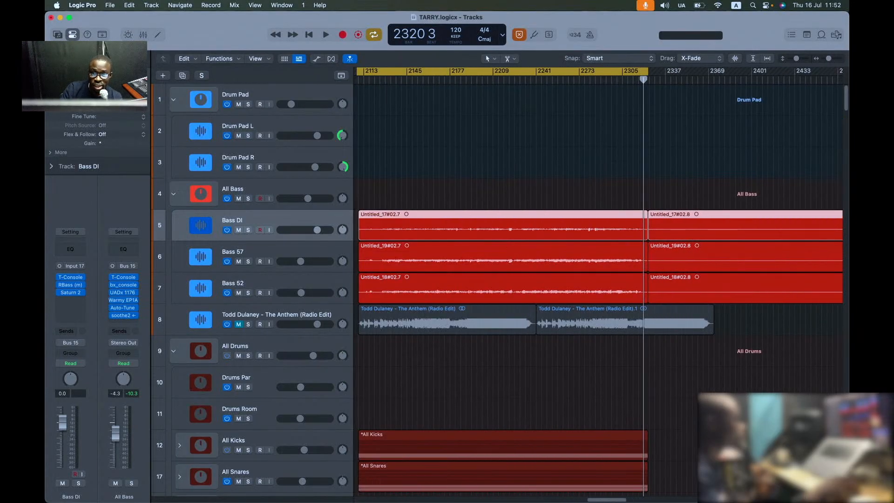
pyautogui.press('super+Left')
pyautogui.press('super+Left')
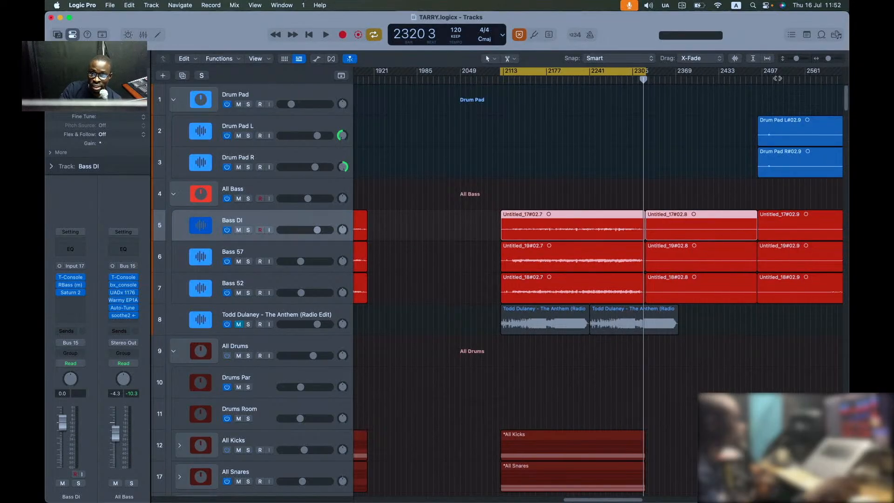
# Step: Delete the three bass regions directly after the cycled section's end, and select the Bass DI, Bass 57 and Bass 52 tracks together
pyautogui.moveTo(697, 173); pyautogui.dragTo(725, 320)
pyautogui.press('Delete')
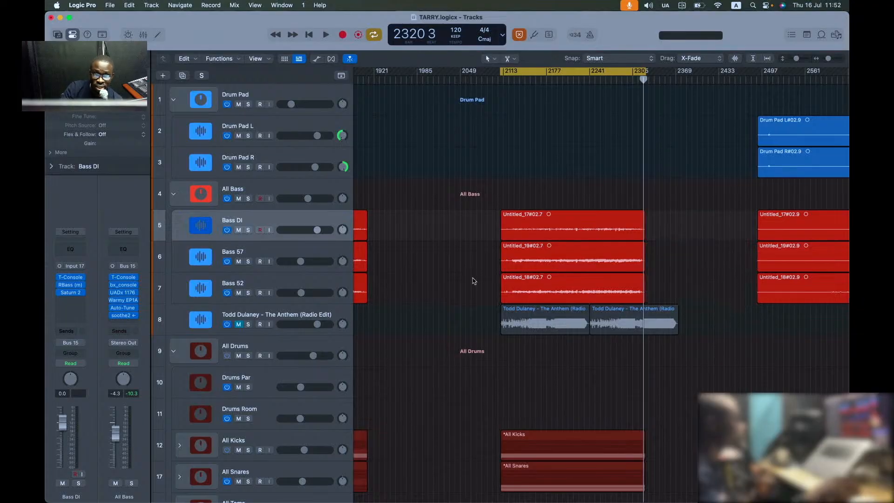
pyautogui.click(249, 256)
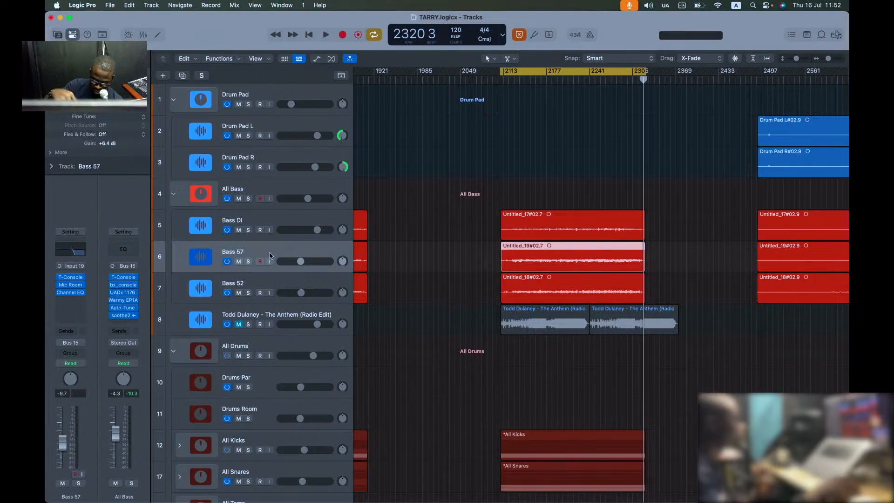
pyautogui.click(292, 282)
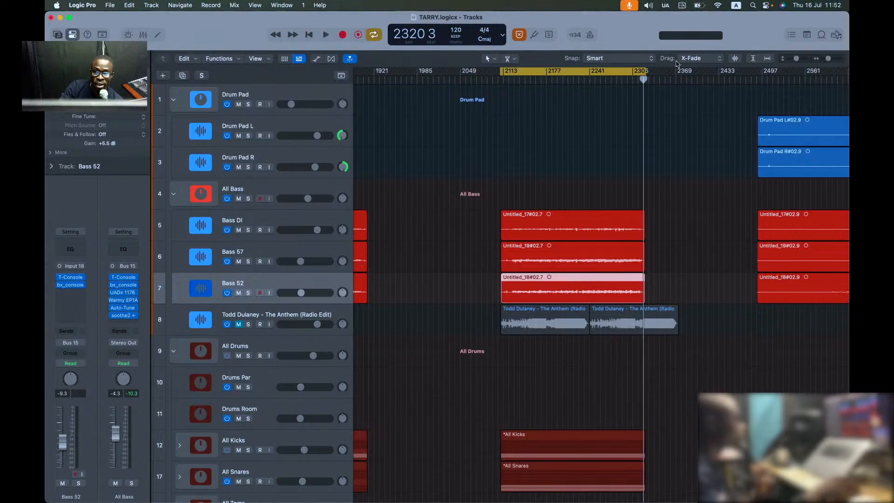
pyautogui.scroll(-1, 443, 236)
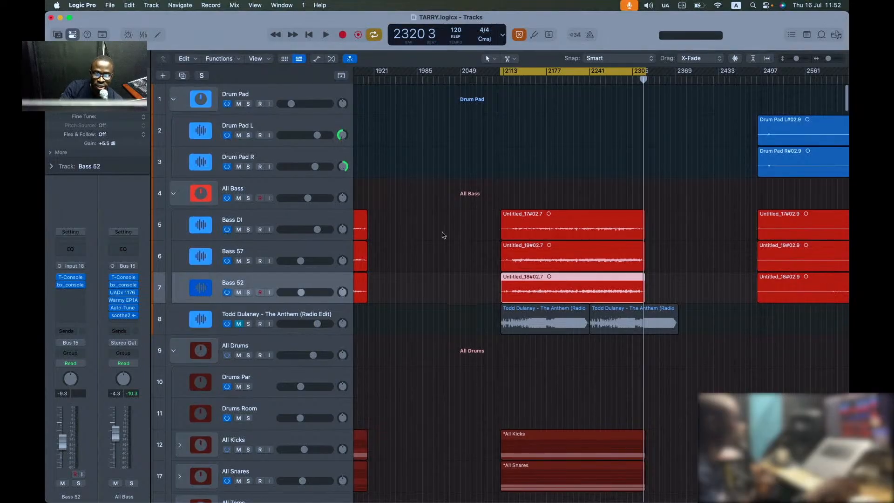
pyautogui.keyDown('shift'); pyautogui.click(274, 222); pyautogui.keyUp('shift')
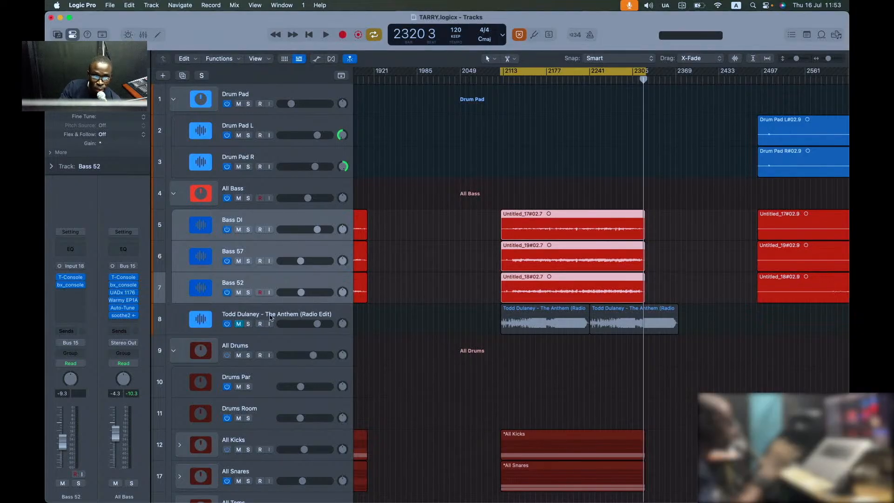
# Step: Solo the Todd Dulaney - The Anthem (Radio Edit) reference track, play it from bar 2206, and switch back to the full mix with it muted
pyautogui.click(286, 319)
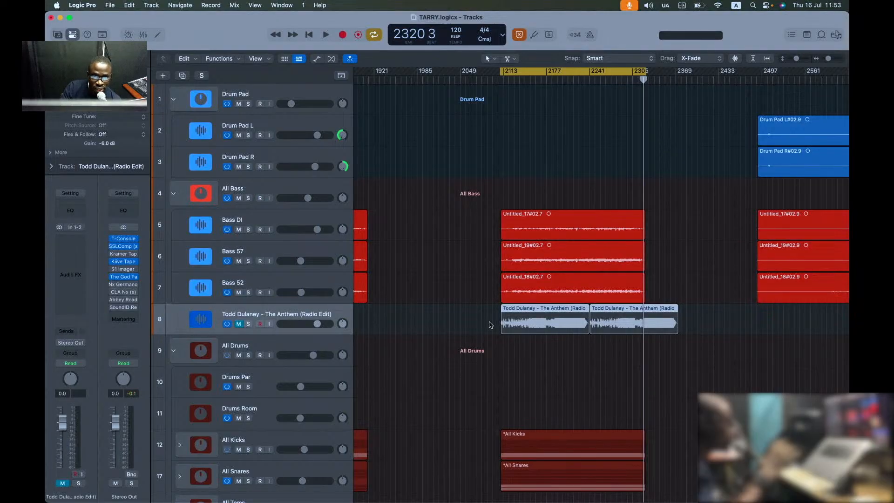
pyautogui.press('s')
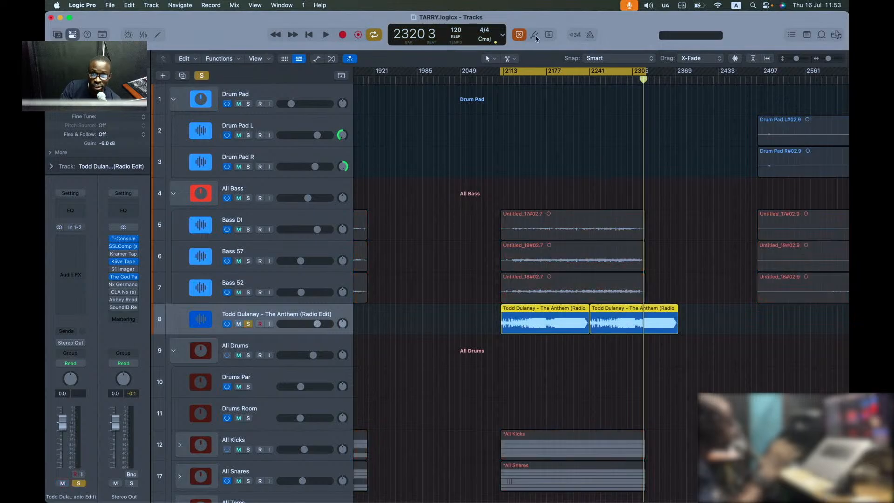
pyautogui.click(566, 79)
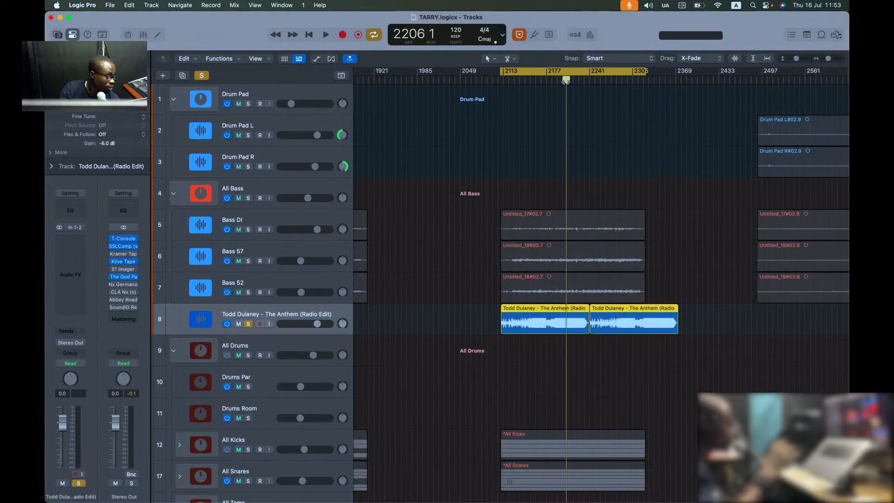
pyautogui.press('space')
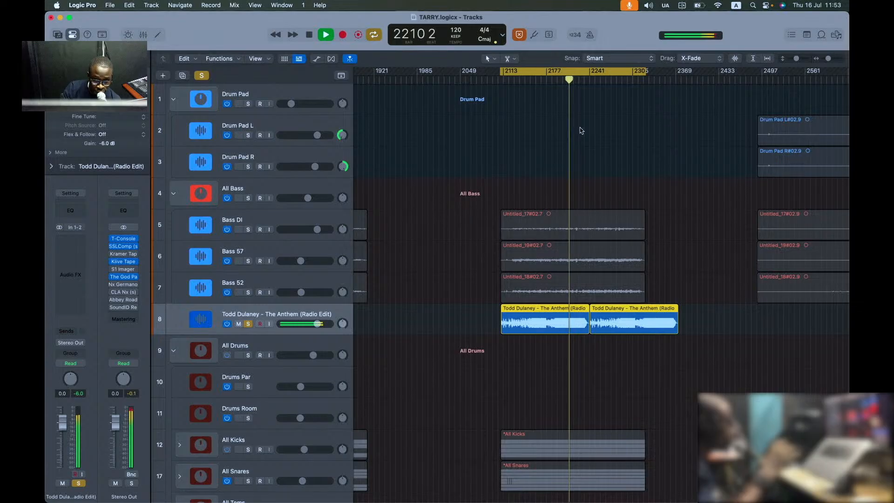
pyautogui.press('s')
pyautogui.press('m')
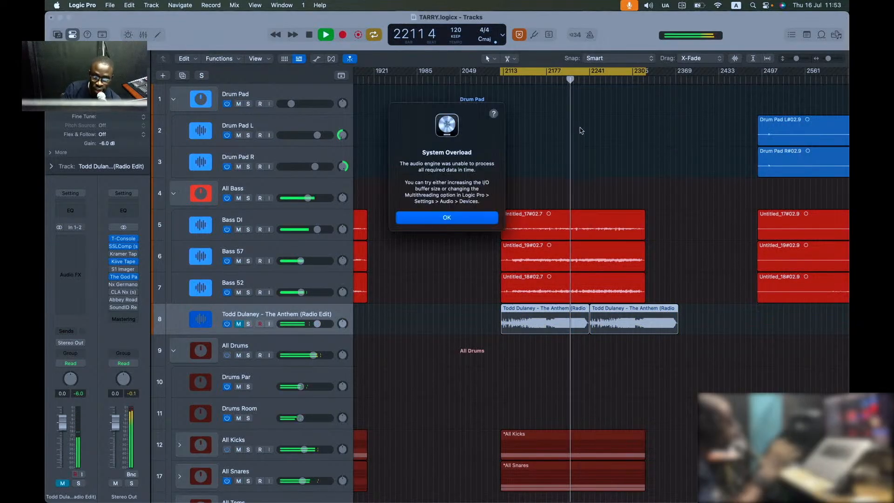
# Step: Dismiss the system overload alert, resume playback, and compare the soloed reference track against the full mix again, leaving the reference muted
pyautogui.press('Return')
pyautogui.click(382, 308)
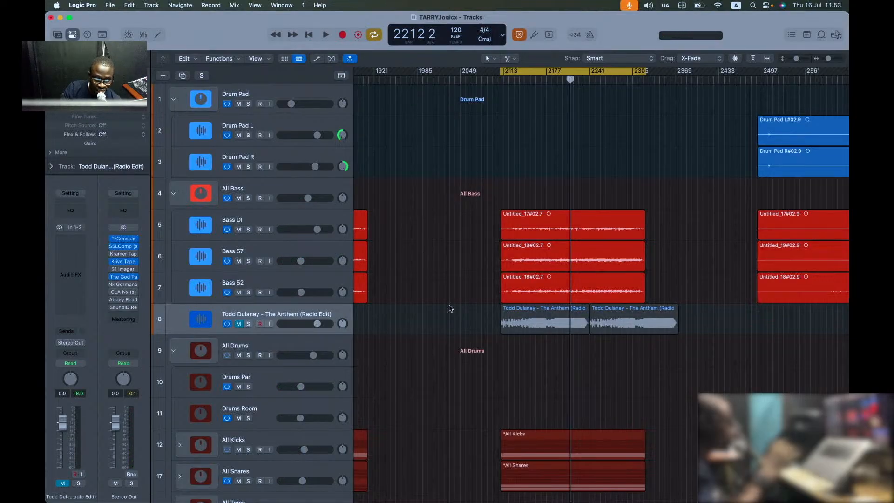
pyautogui.press('space')
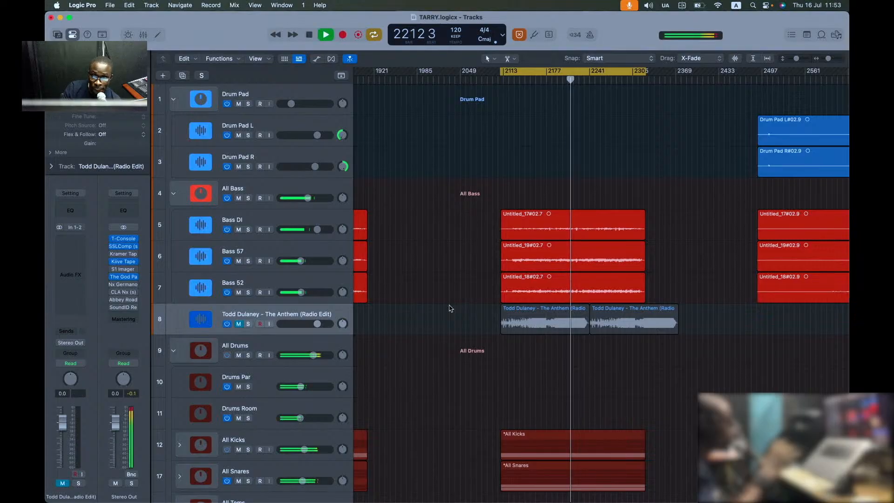
pyautogui.press('m')
pyautogui.press('s')
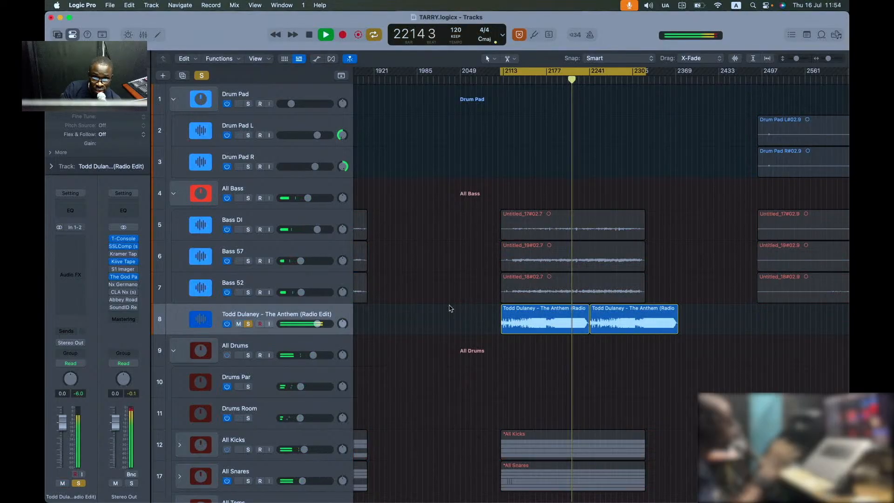
pyautogui.press('m')
pyautogui.press('s')
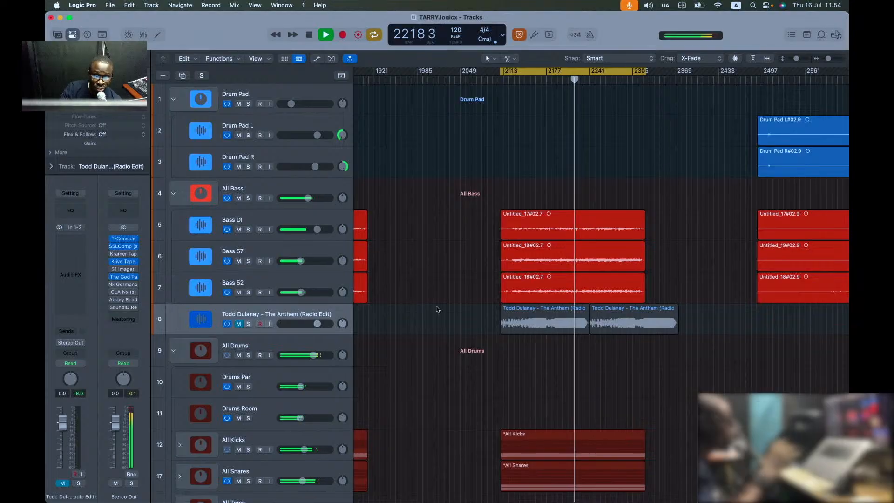
# Step: Select the -_Percs track during playback, solo it briefly and return to the full mix
pyautogui.scroll(-3, 322, 196)
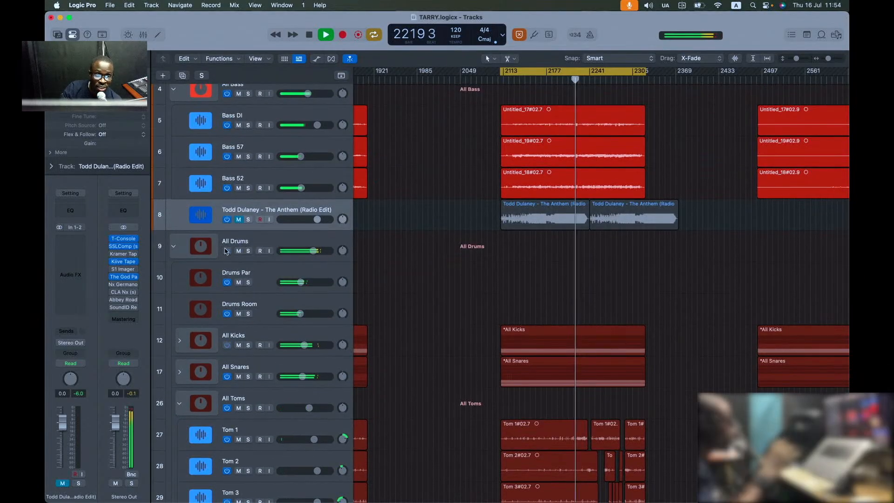
pyautogui.scroll(-3, 442, 345)
pyautogui.scroll(-5, 442, 345)
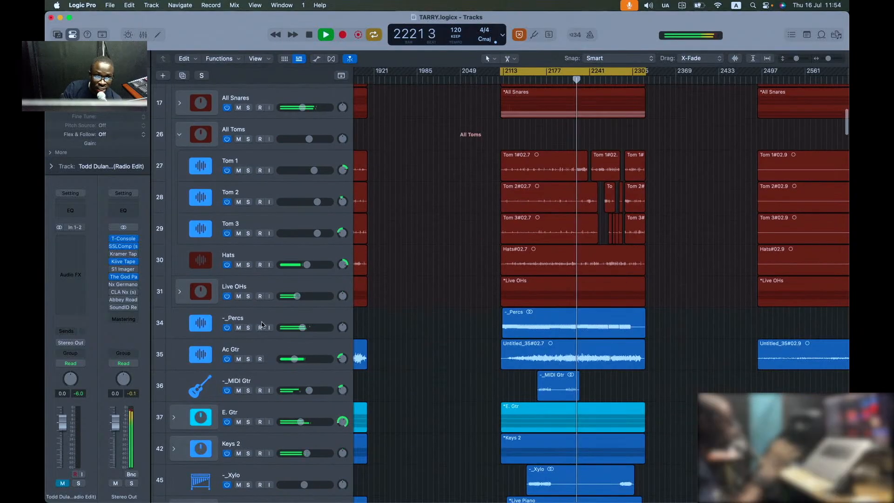
pyautogui.click(454, 326)
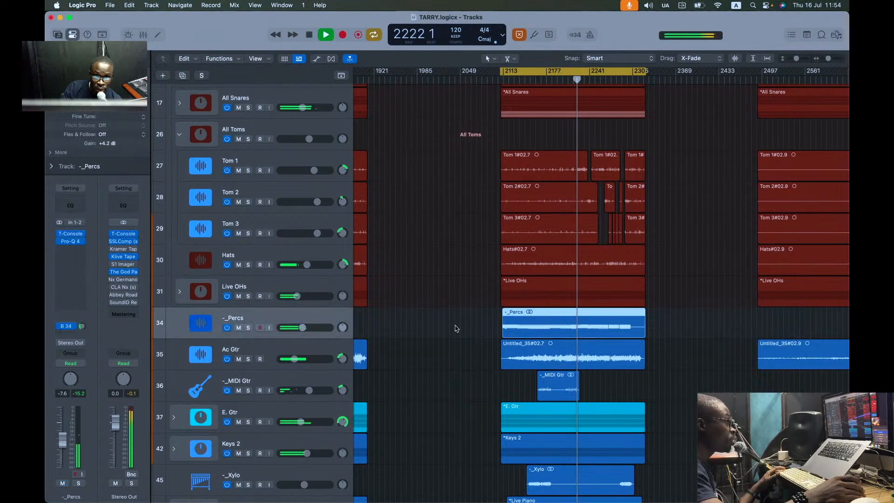
pyautogui.click(248, 328)
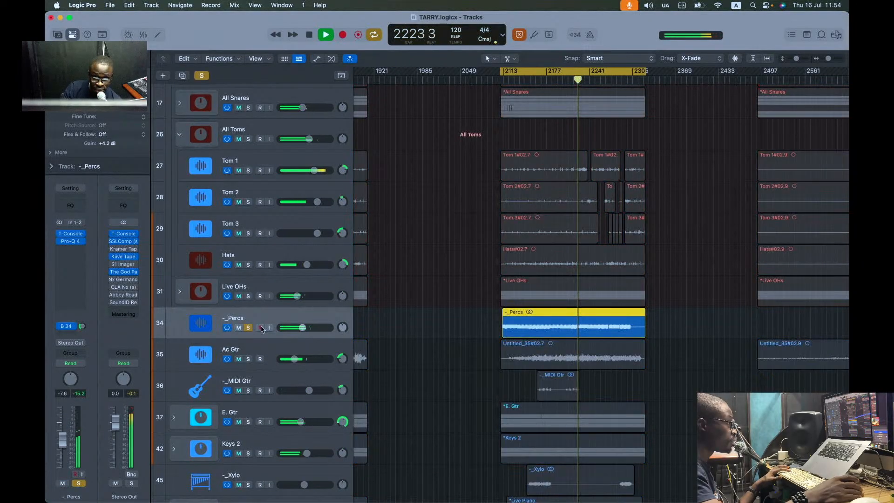
pyautogui.press('s')
# Step: Power on and solo the -_Stem track during playback, compare it with the full mix, switch the track off again and stop playback
pyautogui.scroll(-15, 475, 362)
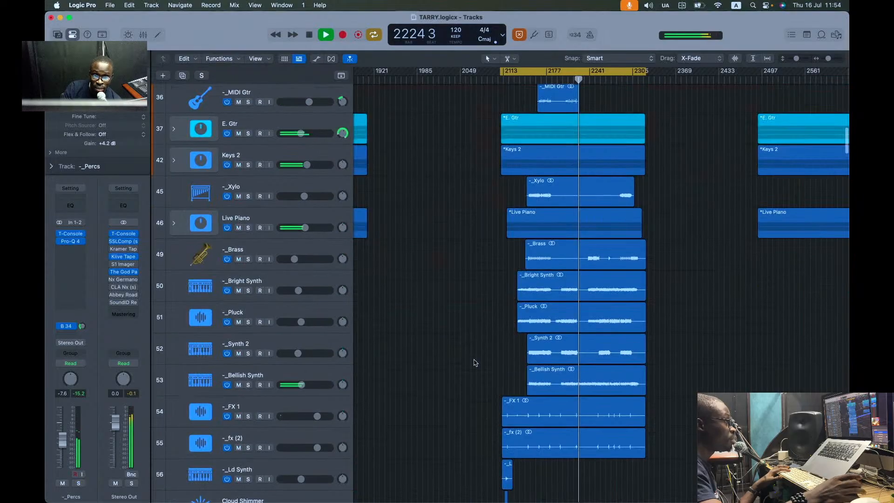
pyautogui.scroll(-5, 475, 362)
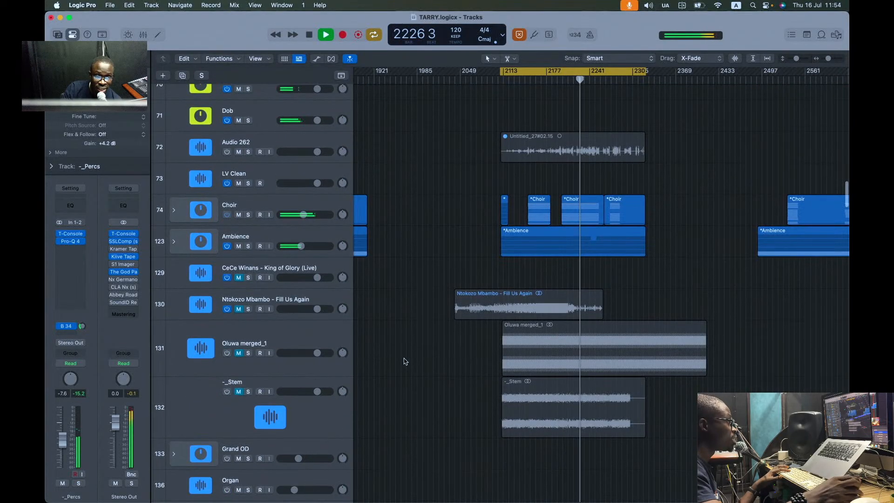
pyautogui.scroll(-2, 406, 359)
pyautogui.scroll(-1, 405, 362)
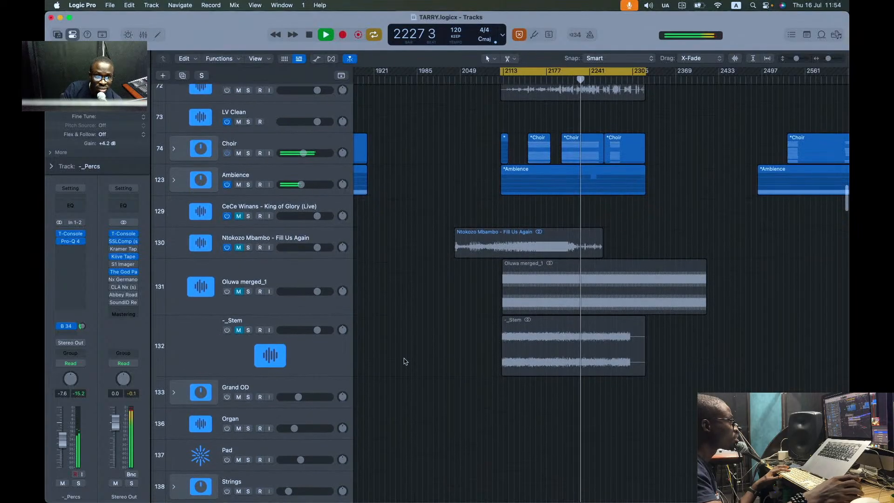
pyautogui.click(250, 331)
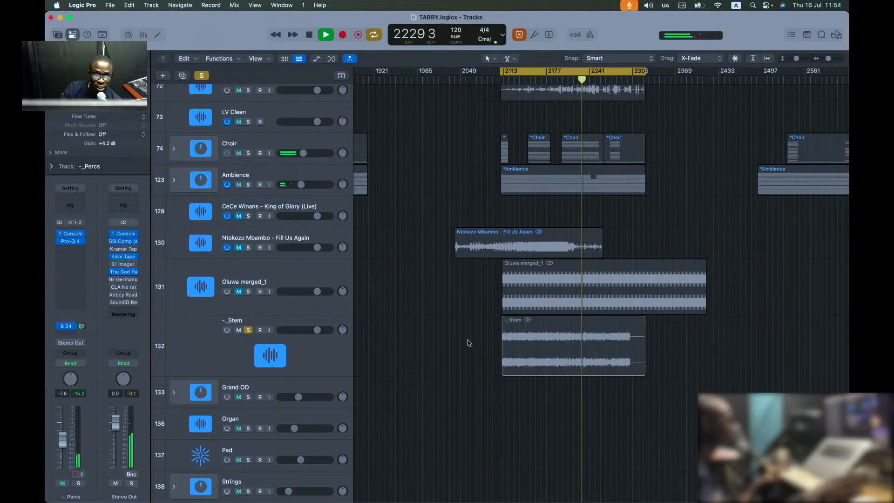
pyautogui.click(227, 331)
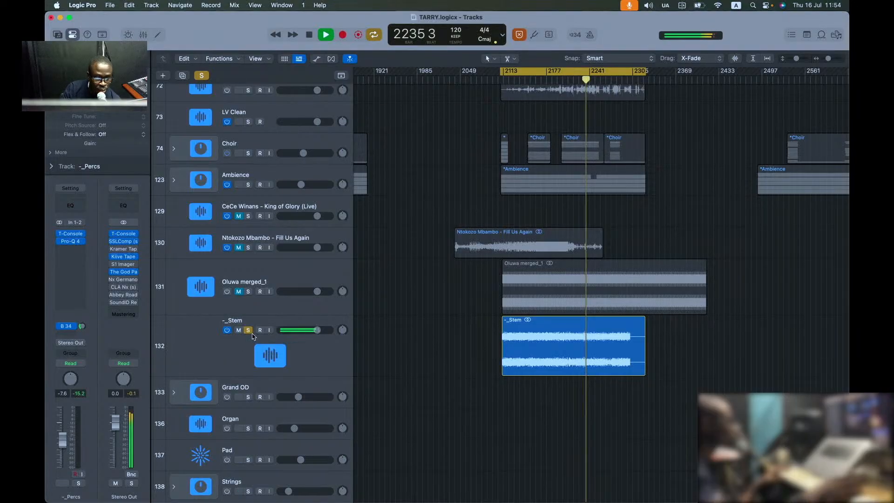
pyautogui.click(248, 331)
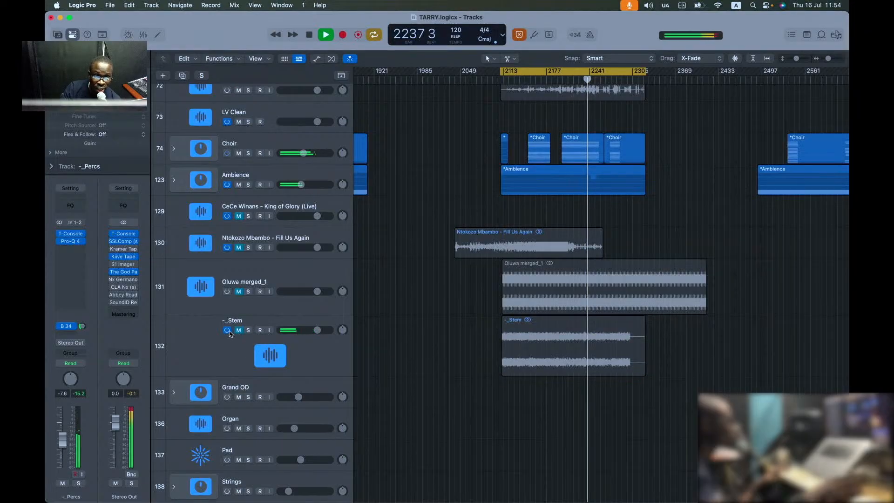
pyautogui.click(227, 331)
pyautogui.press('space')
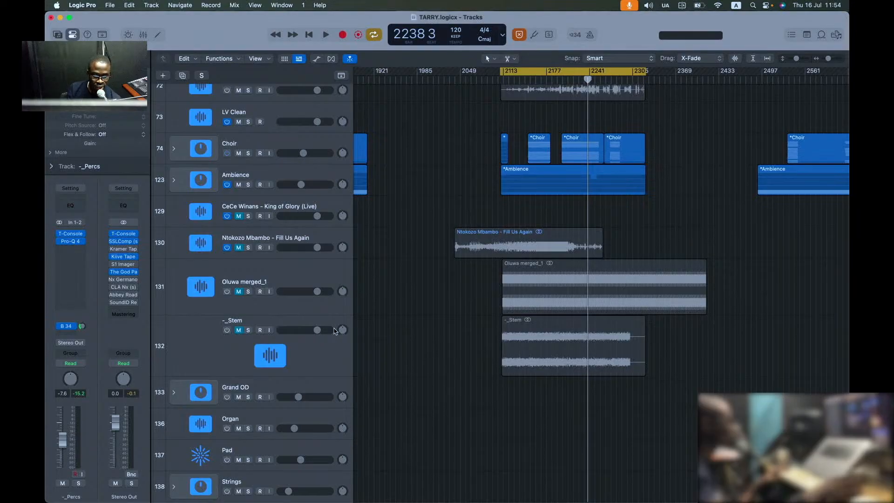
# Step: Play the -_Stem track powered on and soloed once more, return to the full mix, stop playback and switch the track off
pyautogui.scroll(1, 327, 293)
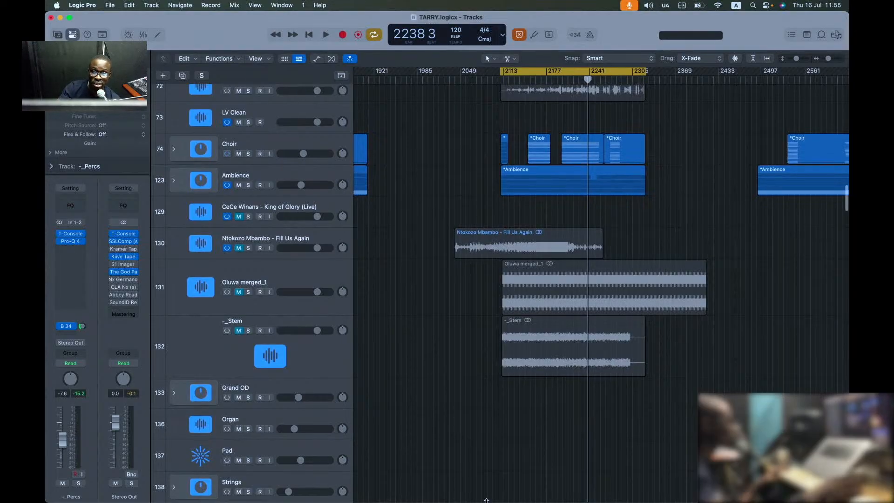
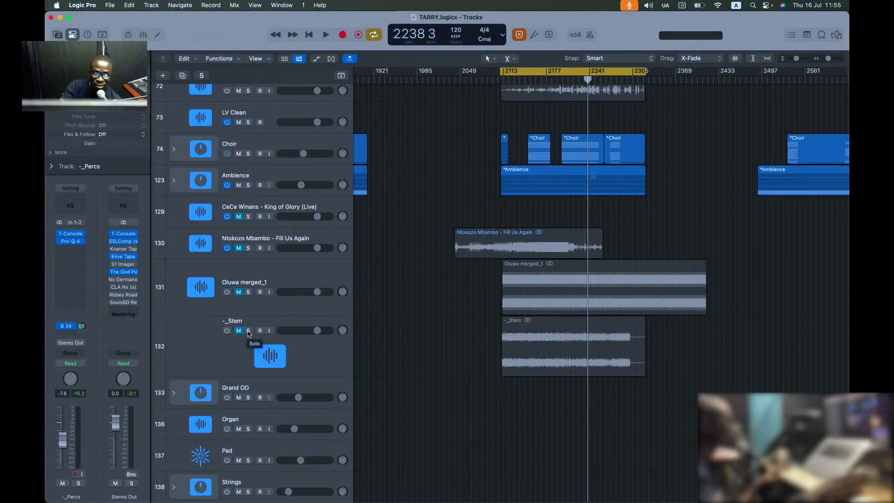
pyautogui.click(248, 331)
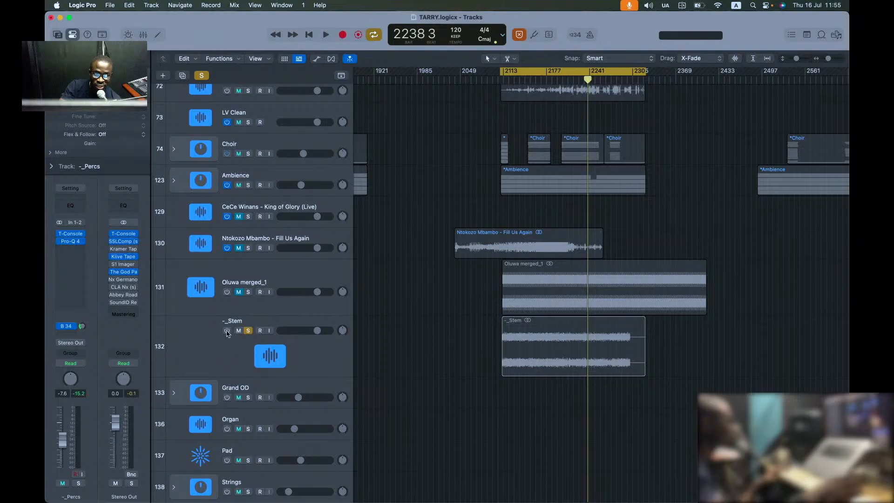
pyautogui.click(227, 332)
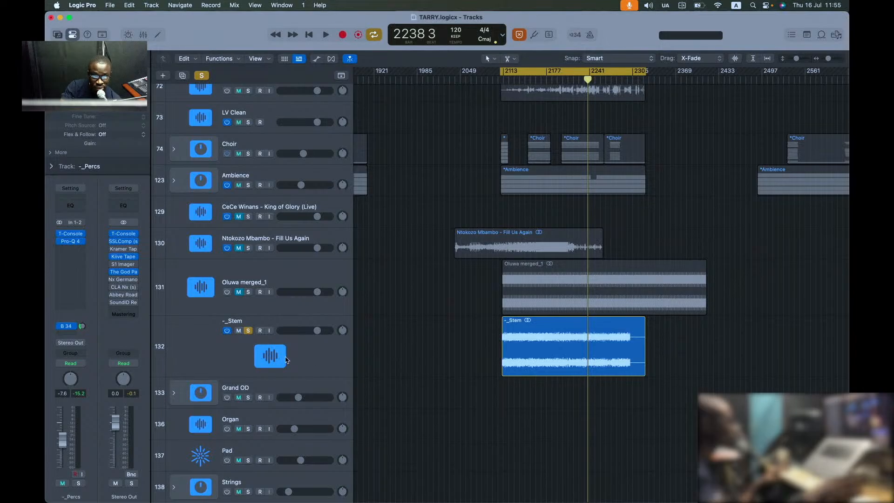
pyautogui.press('space')
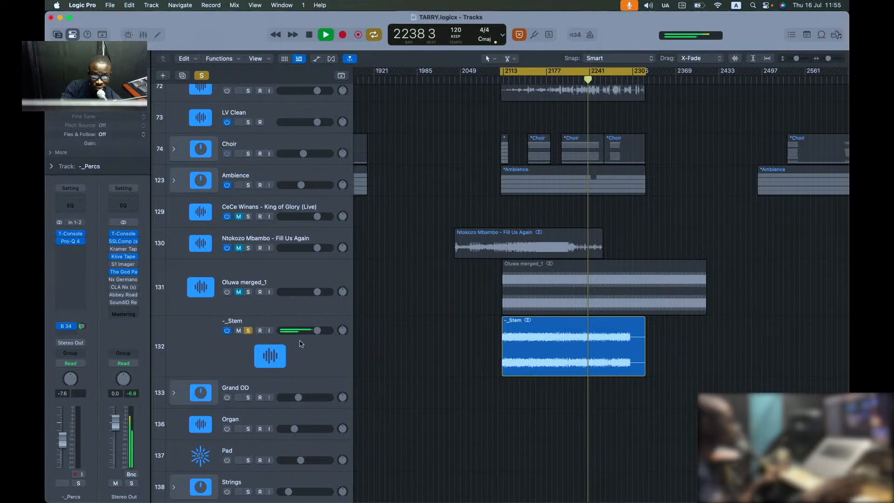
pyautogui.click(249, 332)
pyautogui.press('space')
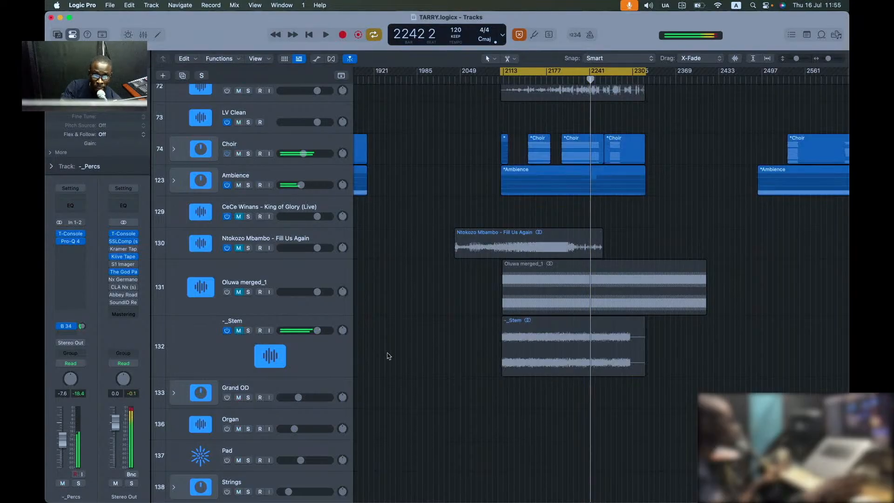
pyautogui.click(223, 335)
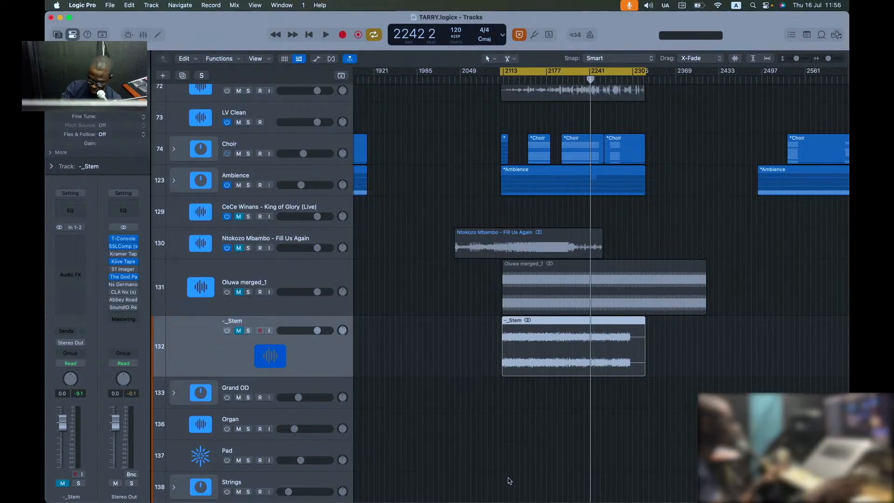
# Step: Solo and power on the Oluwa merged_1 track, and play it from the start of the cycled section
pyautogui.click(248, 292)
pyautogui.click(228, 293)
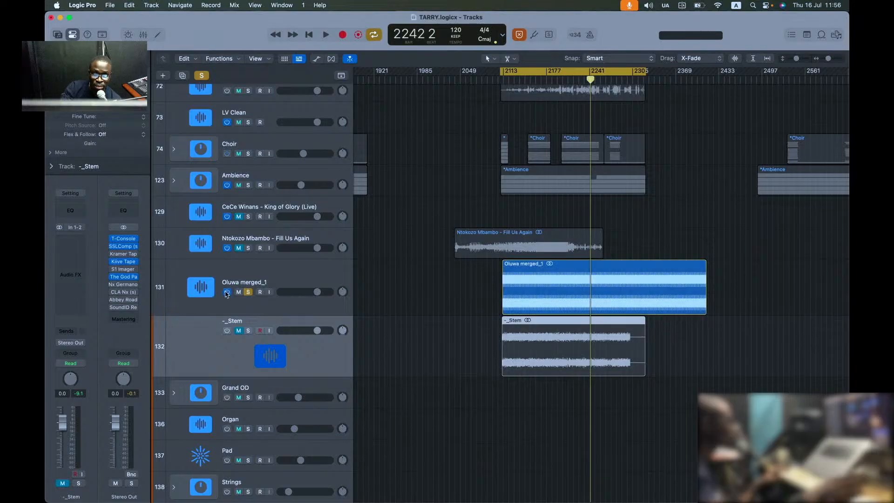
pyautogui.press('space')
pyautogui.click(438, 338)
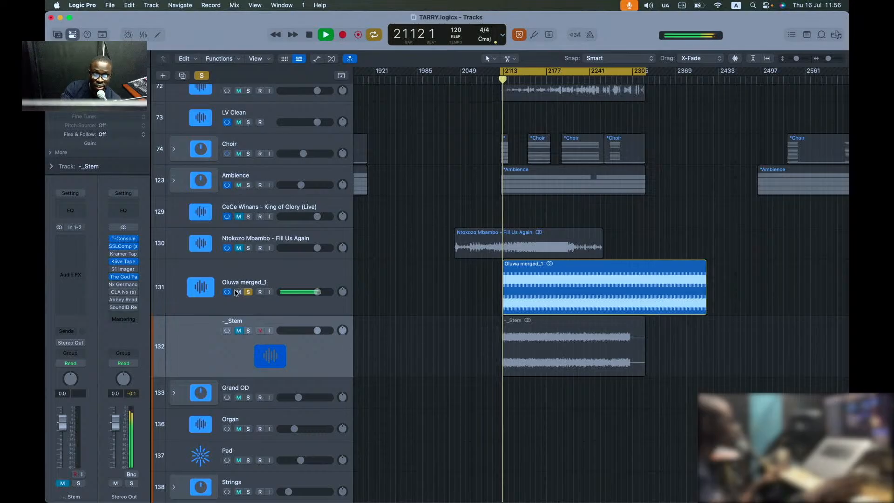
pyautogui.press('space')
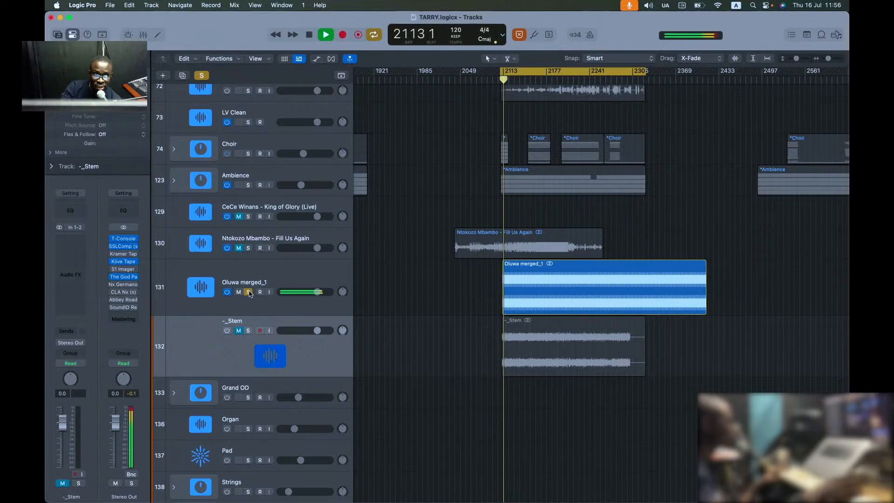
# Step: End the Oluwa merged_1 solo, stop playback with that track switched off, and select the Ntokozo Mbambo - Fill Us Again track
pyautogui.click(248, 292)
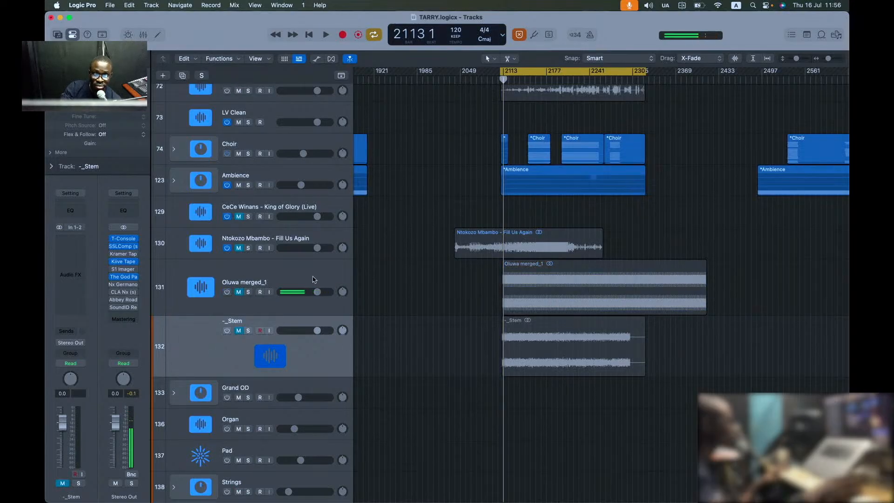
pyautogui.scroll(2, 373, 279)
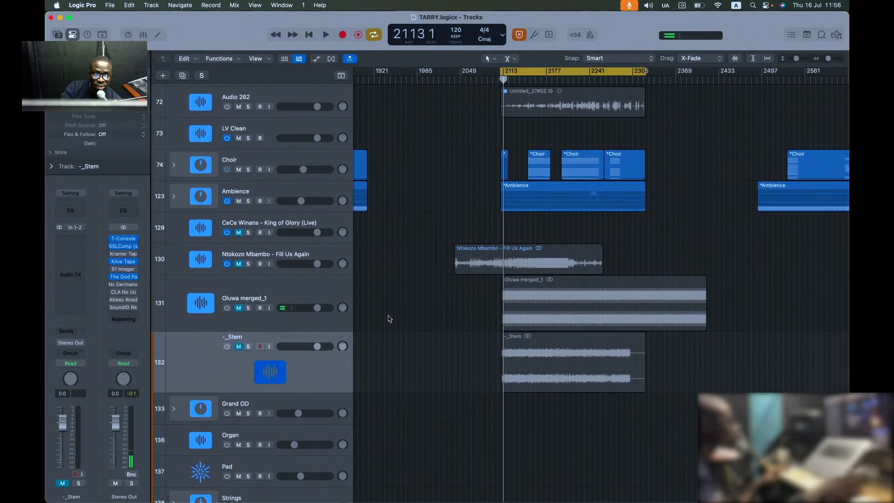
pyautogui.scroll(6, 404, 320)
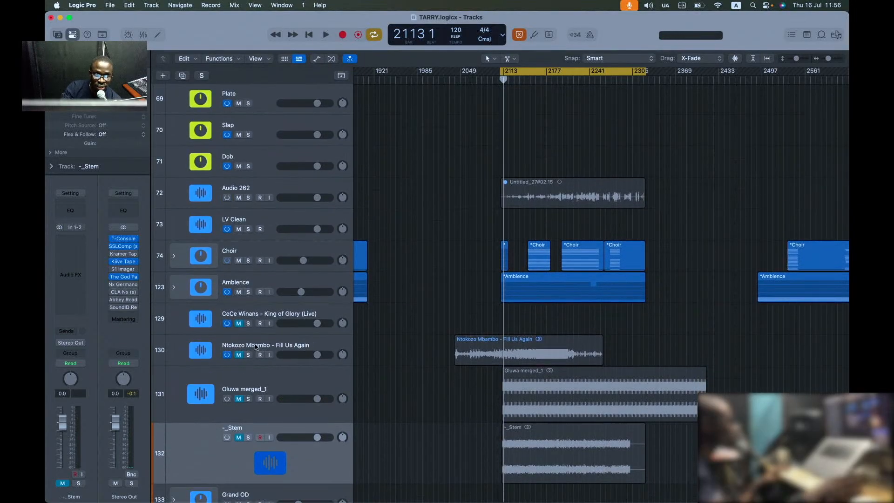
pyautogui.click(255, 346)
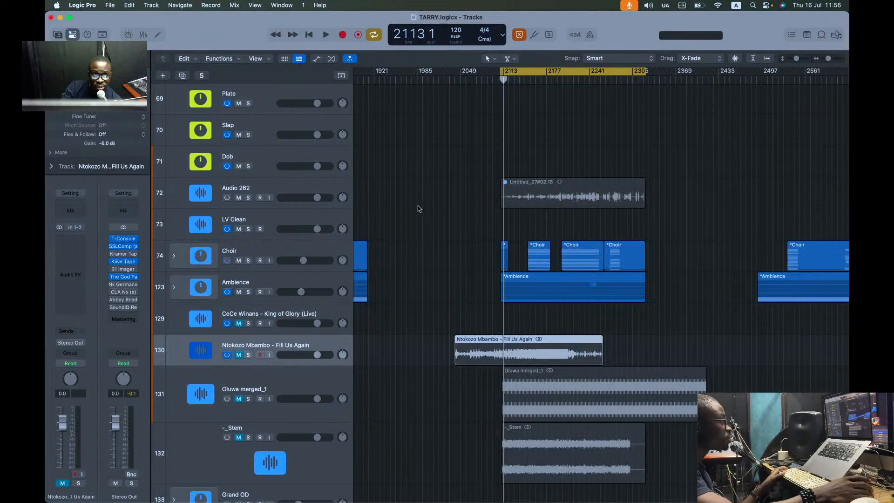
# Step: Solo the Ntokozo Mbambo - Ngcwele Nkosi reference track and play it from about bar 2212
pyautogui.scroll(8, 444, 256)
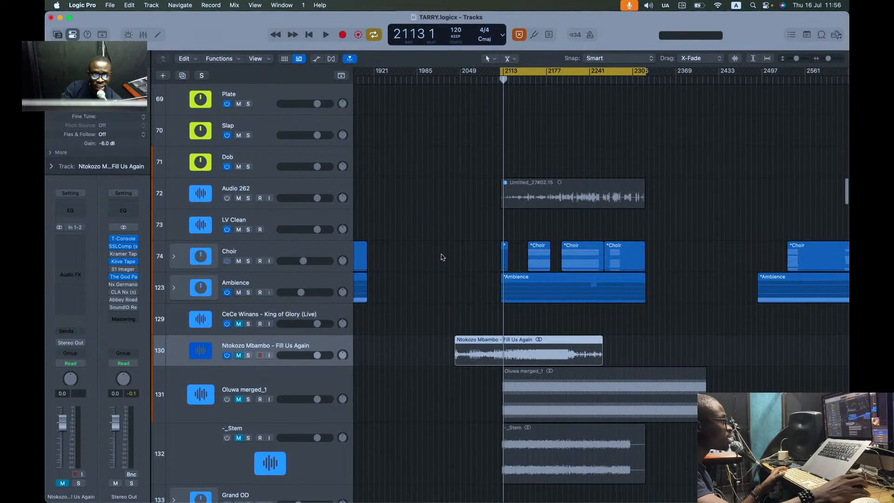
pyautogui.click(570, 82)
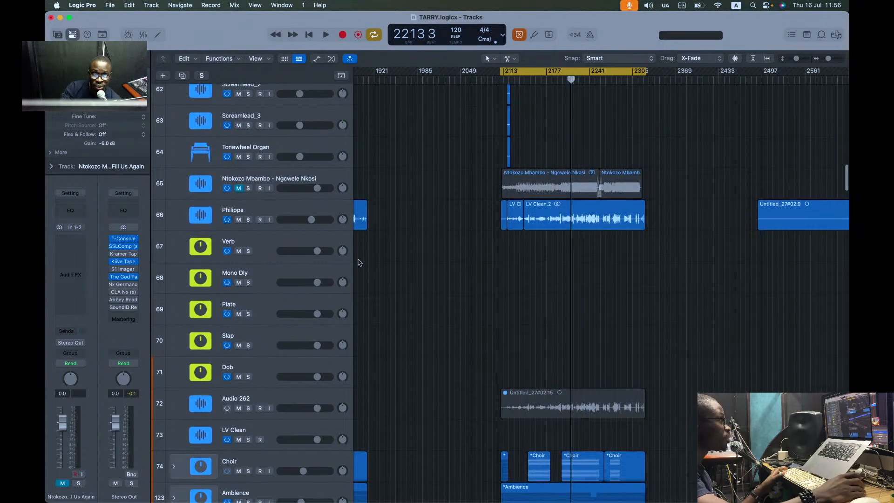
pyautogui.click(248, 188)
pyautogui.press('space')
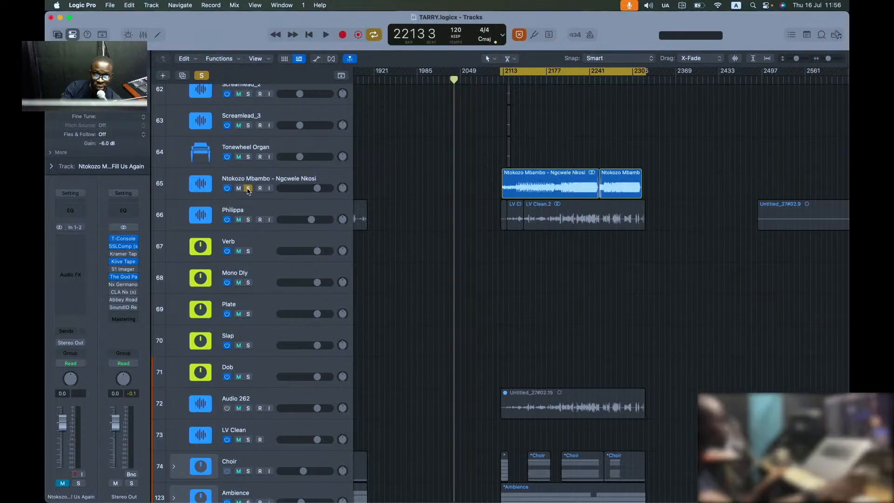
pyautogui.press('space')
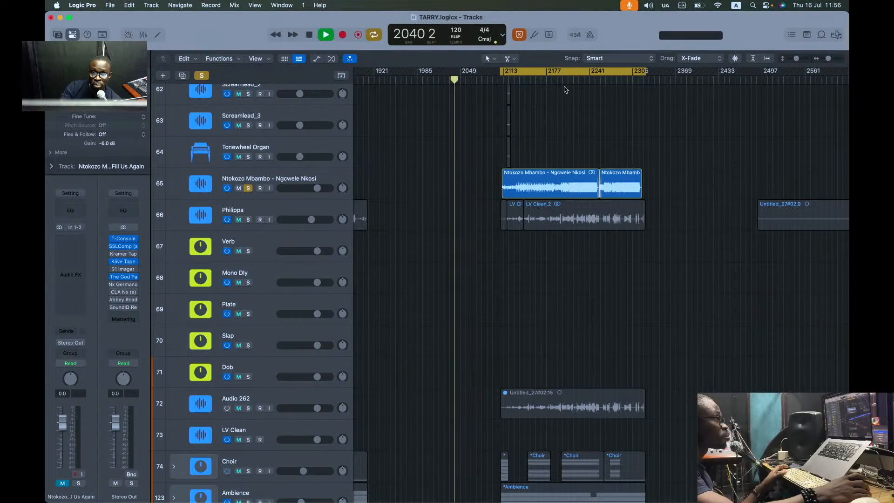
pyautogui.click(566, 80)
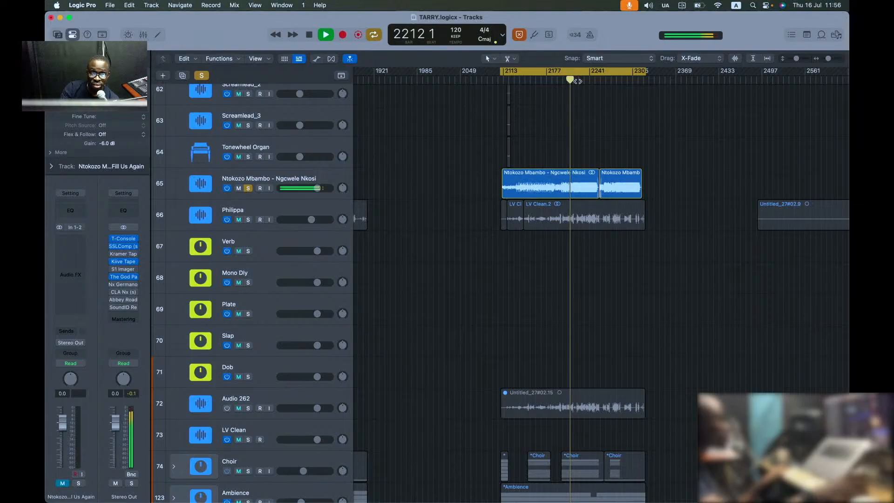
# Step: Unsolo and mute the Ngcwele Nkosi reference, dismiss the overload alert, and play the full mix briefly for comparison before stopping
pyautogui.press('m')
pyautogui.press('s')
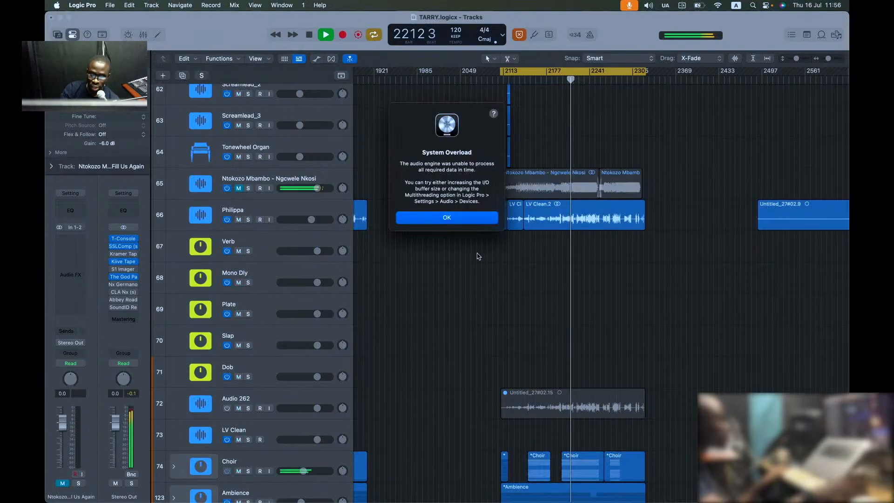
pyautogui.press('Return')
pyautogui.click(479, 244)
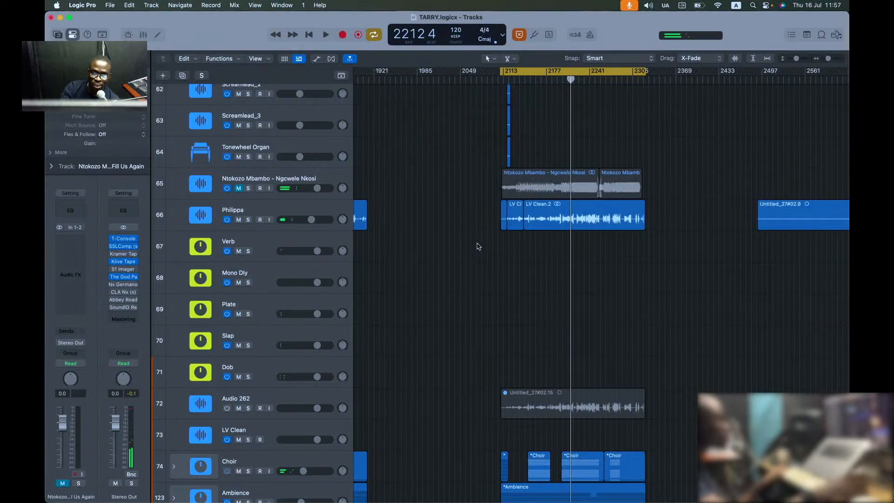
pyautogui.press('space')
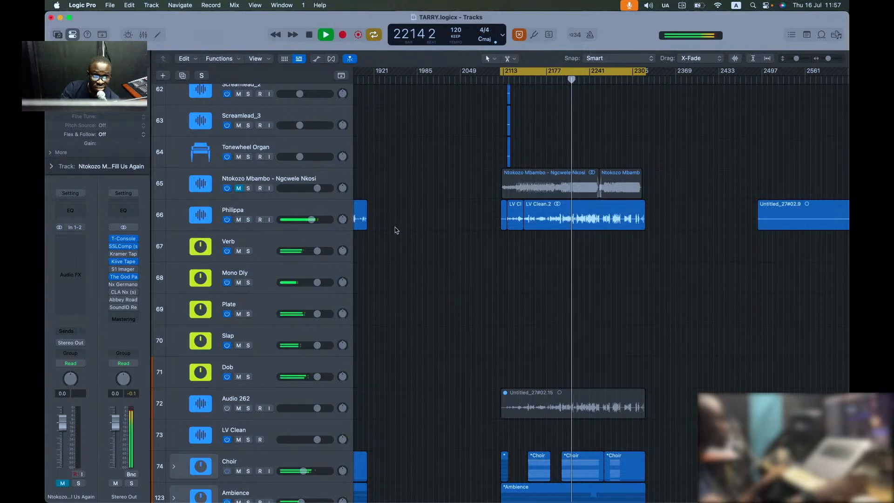
pyautogui.press('space')
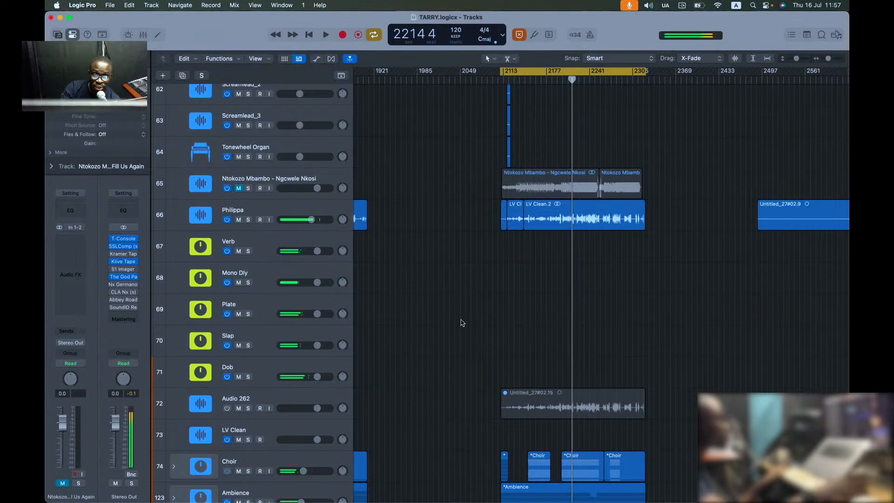
# Step: Select the tracks from -_Ld Synth through Tonewheel Organ and solo them together
pyautogui.scroll(-3, 463, 326)
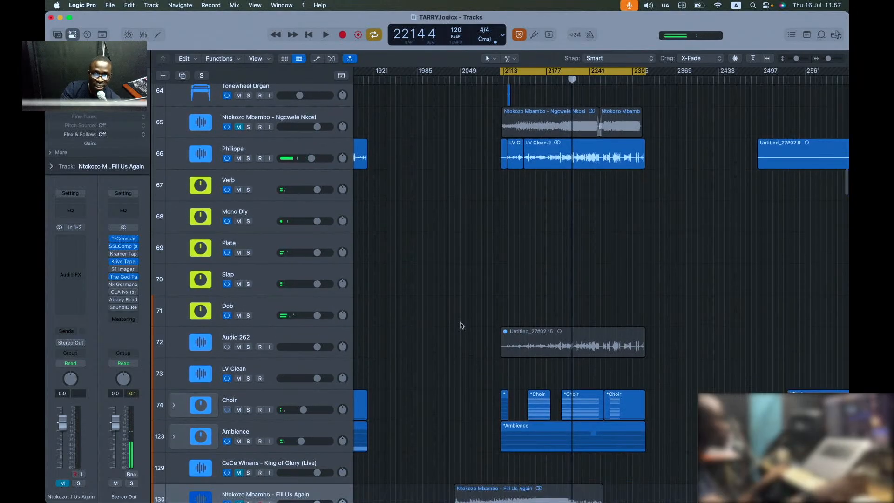
pyautogui.scroll(10, 460, 330)
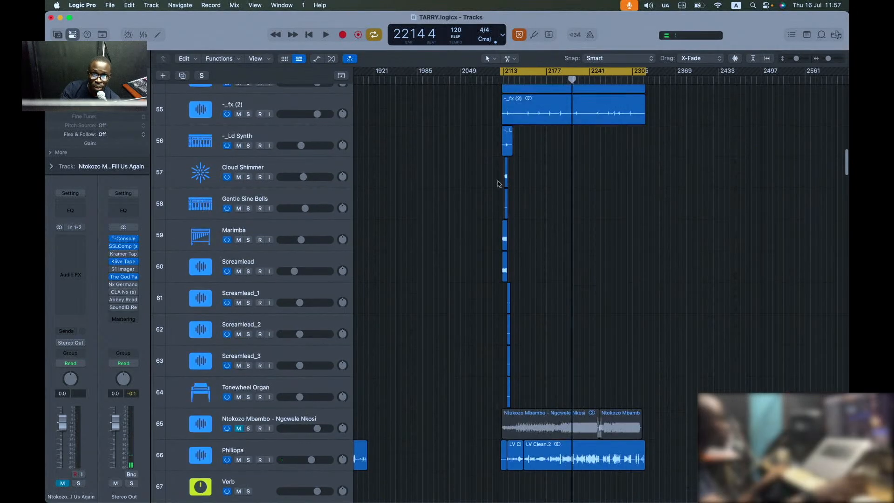
pyautogui.moveTo(421, 143); pyautogui.dragTo(595, 393)
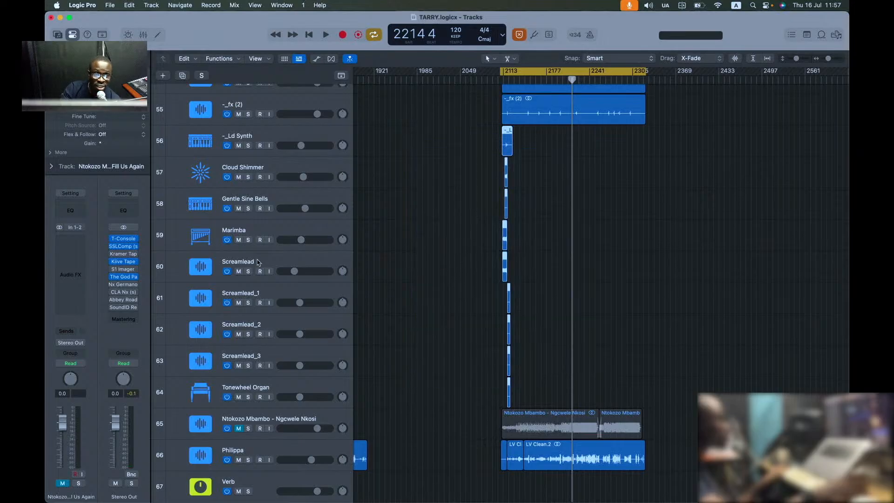
pyautogui.click(261, 139)
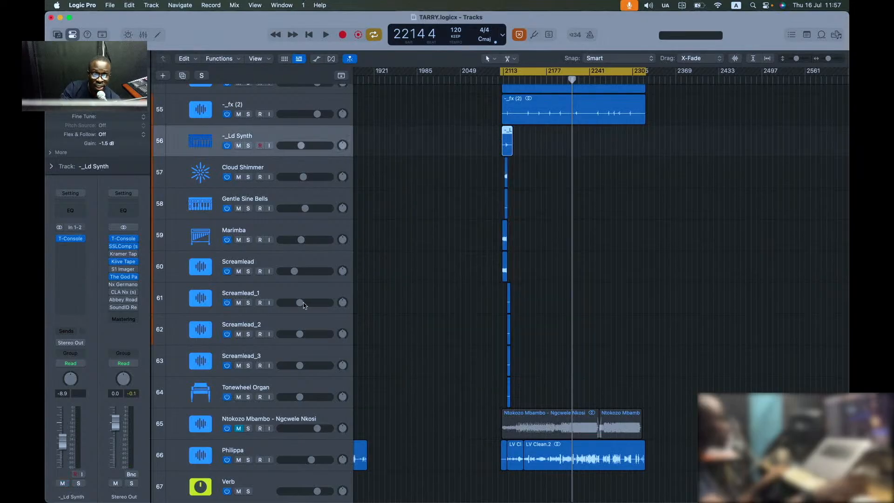
pyautogui.keyDown('shift'); pyautogui.click(319, 385); pyautogui.keyUp('shift')
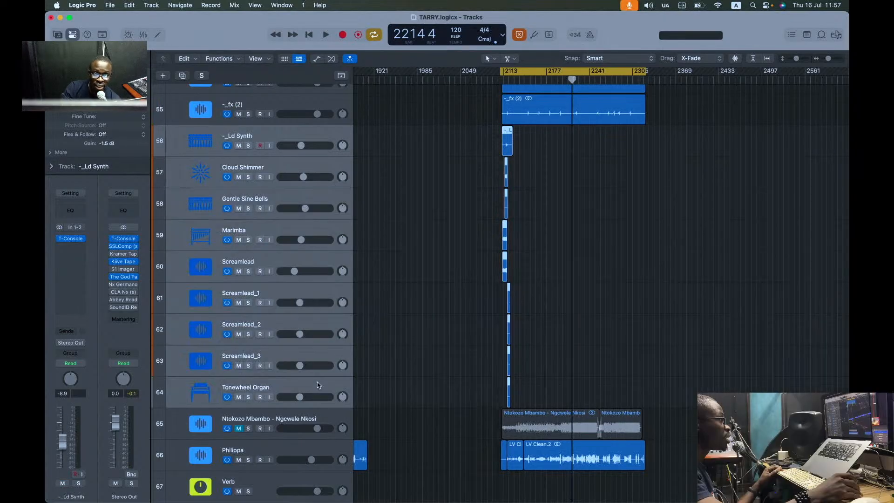
pyautogui.press('s')
# Step: Play the soloed intro layers from the start of the cycled section, then unsolo them to return to the full mix
pyautogui.press('space')
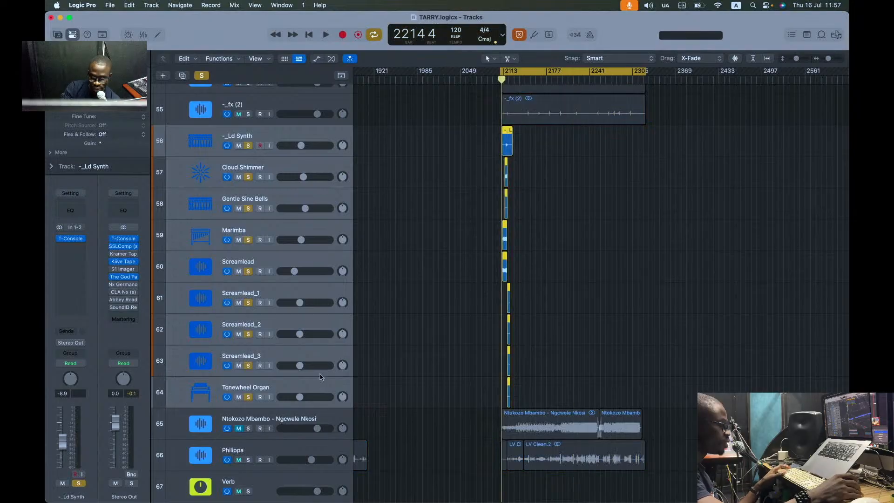
pyautogui.press('space')
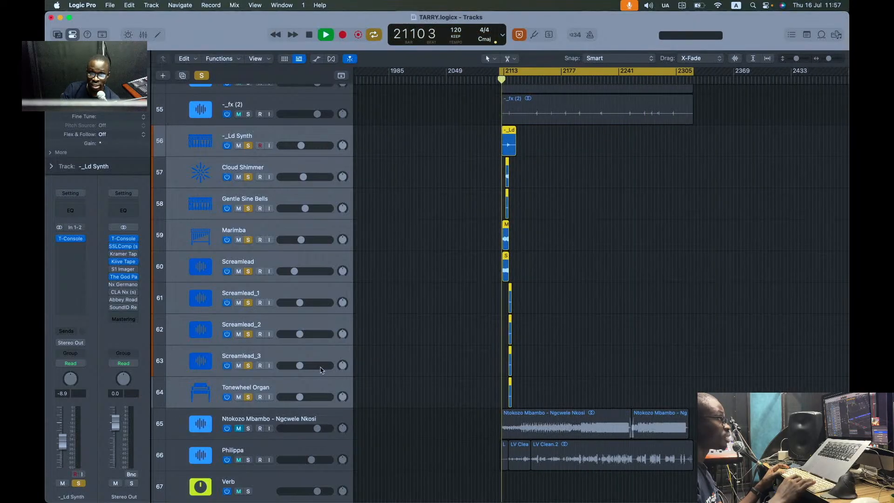
pyautogui.press('super+Right')
pyautogui.press('super+Right')
pyautogui.press('super+Right')
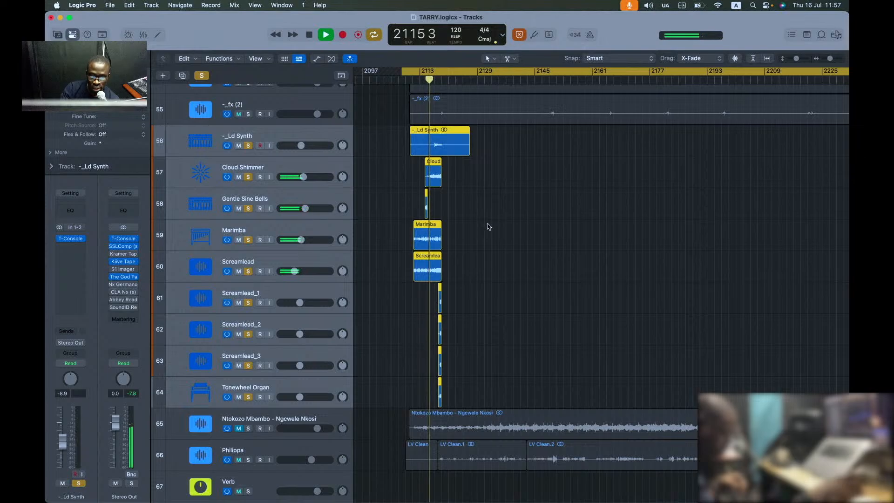
pyautogui.press('super+Right')
pyautogui.press('super+Right')
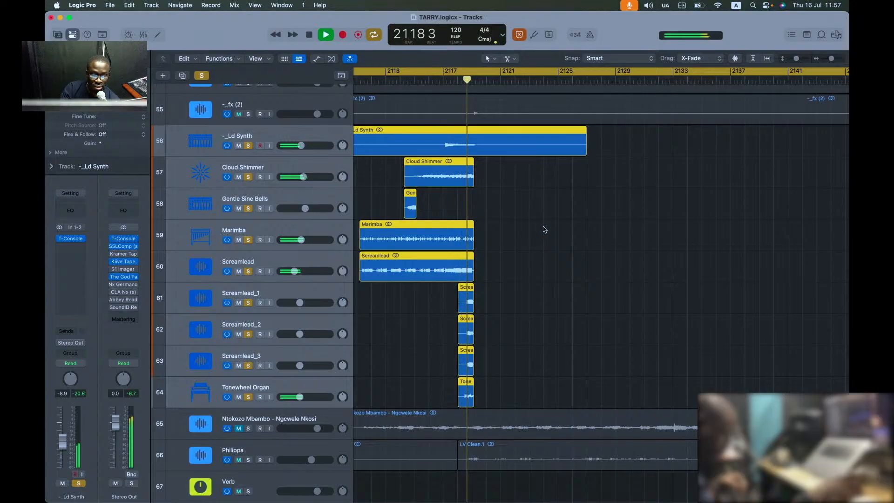
pyautogui.press('s')
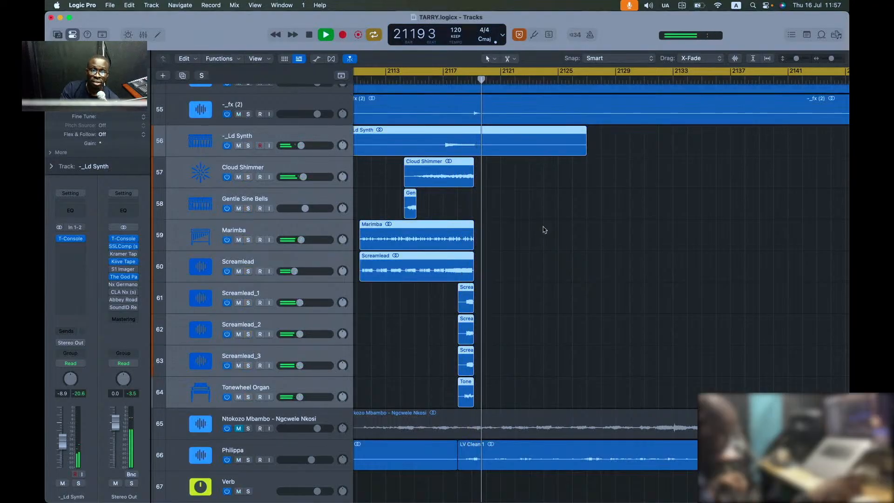
# Step: Replay the full mix from about bar 2114 to hear the intro layers in context
pyautogui.scroll(5, 543, 232)
pyautogui.scroll(2, 553, 237)
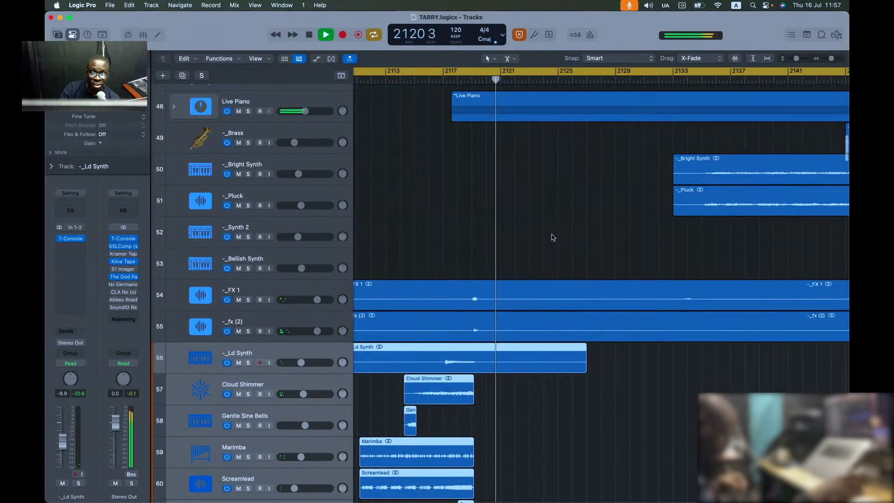
pyautogui.click(405, 81)
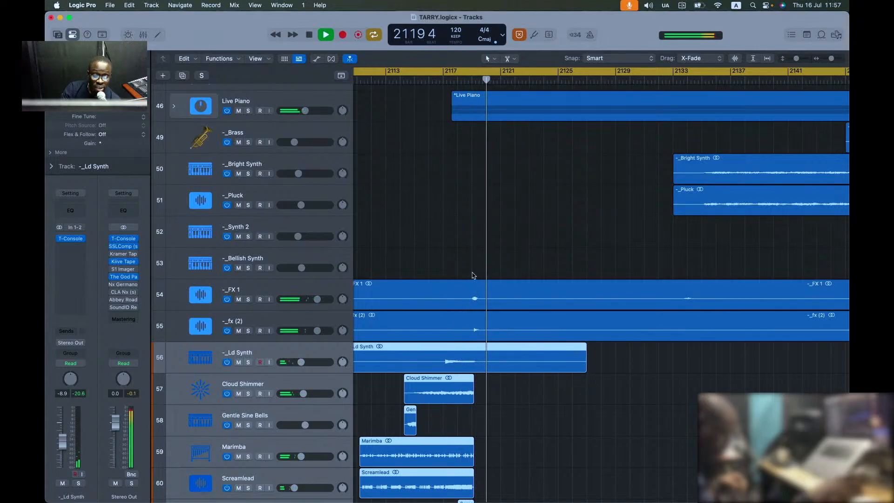
# Step: Solo the -_Percs track briefly during playback and return to the full mix
pyautogui.scroll(1, 419, 284)
pyautogui.scroll(5, 421, 199)
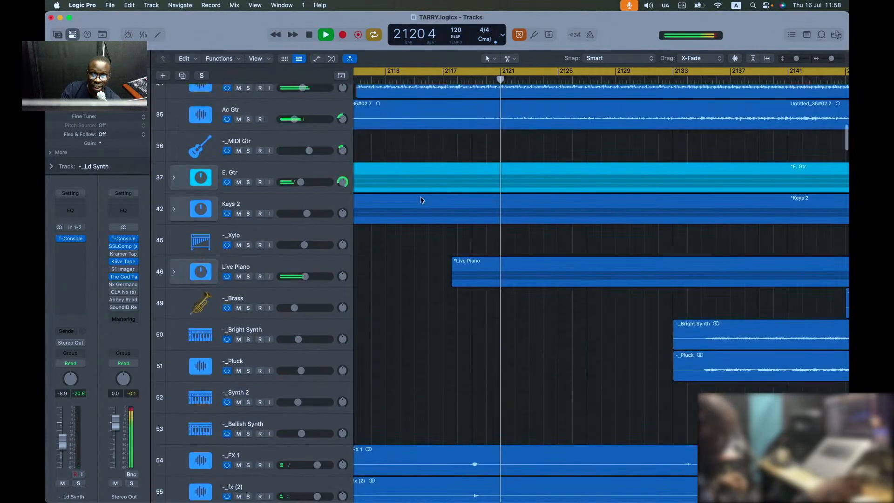
pyautogui.press('super+Left')
pyautogui.press('super+Left')
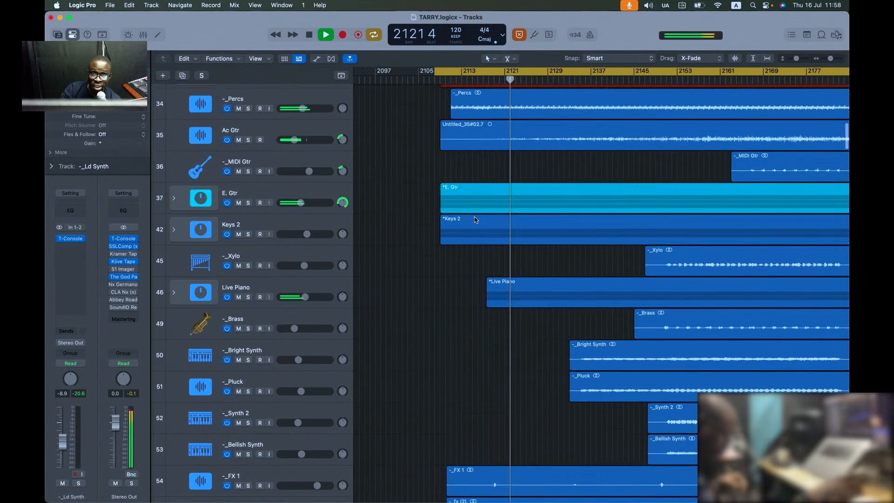
pyautogui.scroll(7, 300, 313)
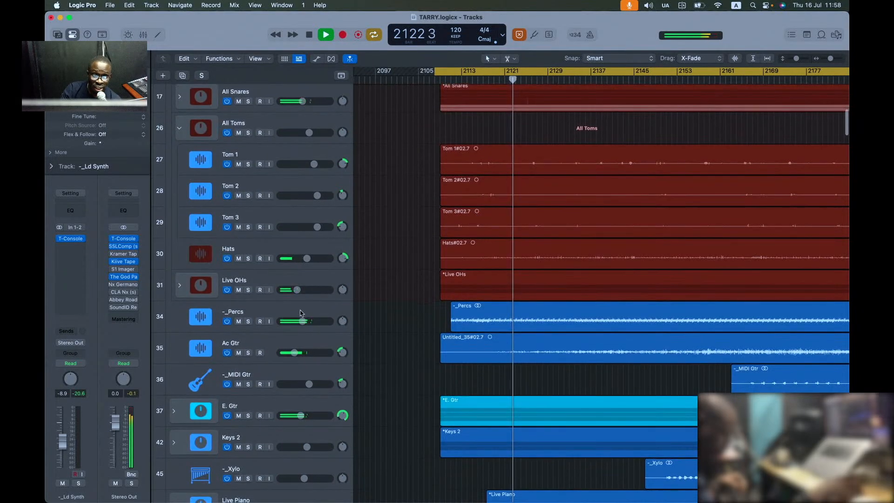
pyautogui.click(248, 322)
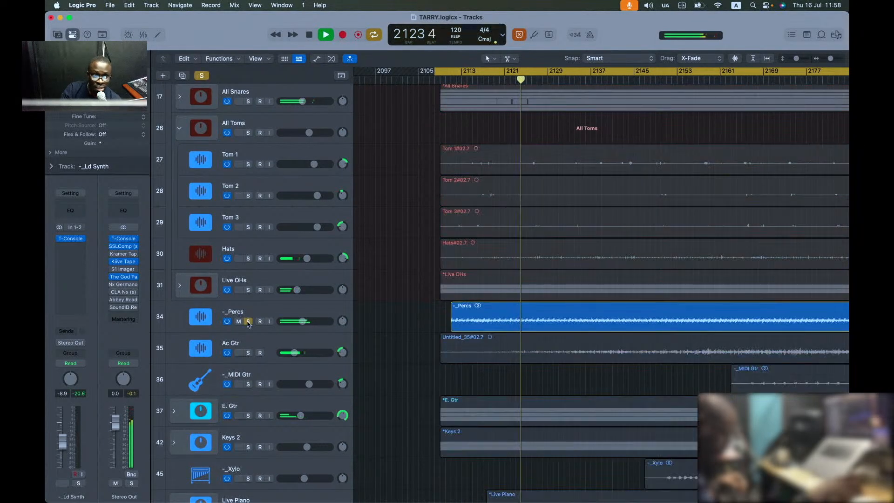
pyautogui.click(249, 322)
# Step: Continue the full mix playback from about bar 2149, with the added synth and effects tracks in view
pyautogui.scroll(-10, 421, 345)
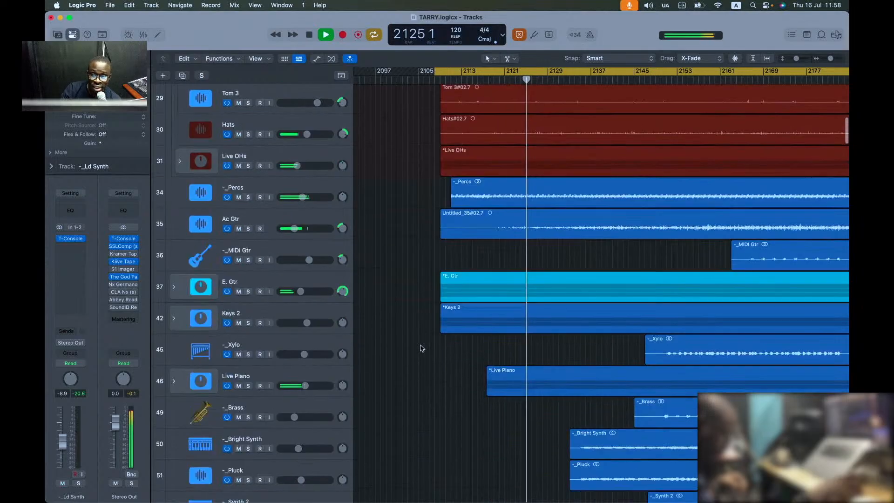
pyautogui.press('super+Left')
pyautogui.press('super+Left')
pyautogui.press('super+Left')
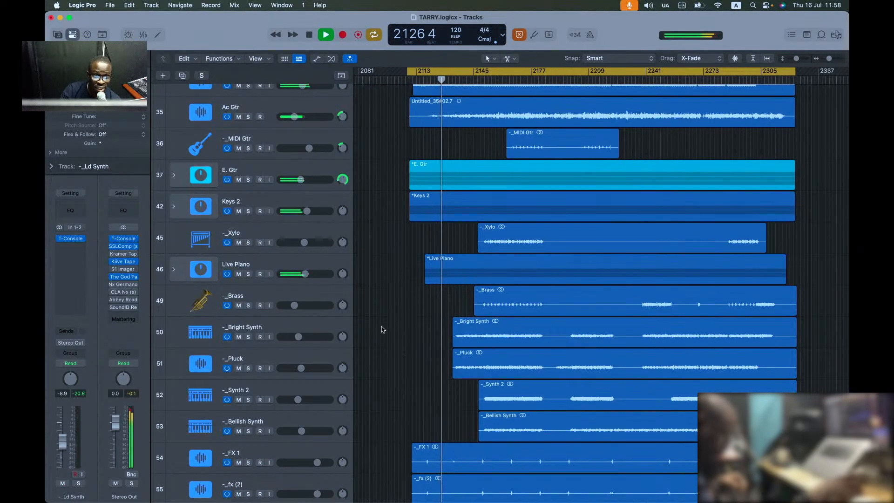
pyautogui.click(481, 80)
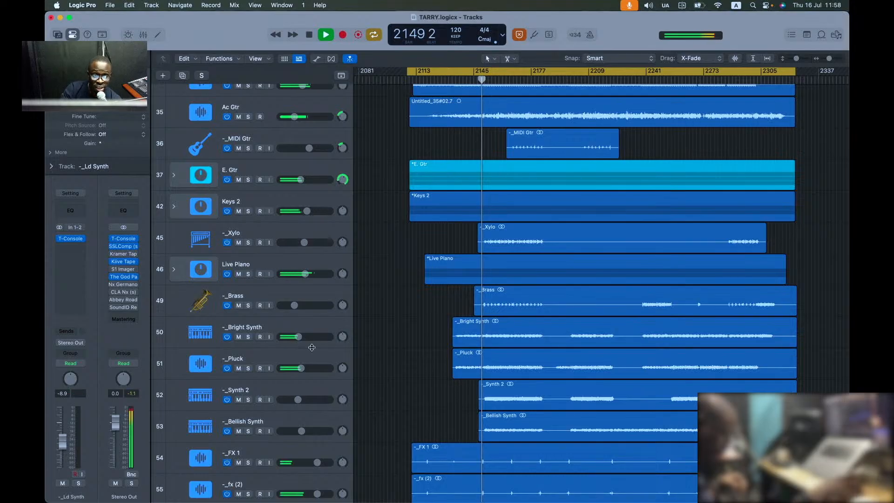
# Step: Solo the -_Bright Synth, -_Pluck, -_Synth 2, -_Bellish Synth and -_Xylo tracks one at a time during playback
pyautogui.click(248, 337)
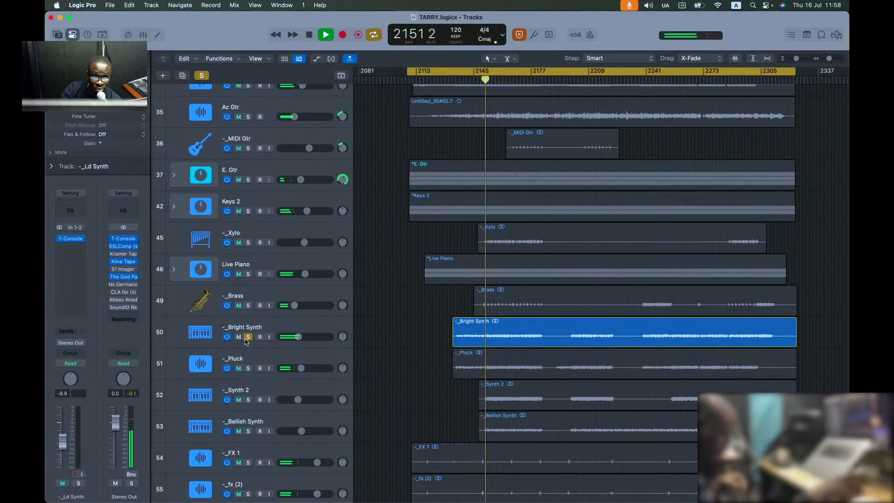
pyautogui.click(249, 369)
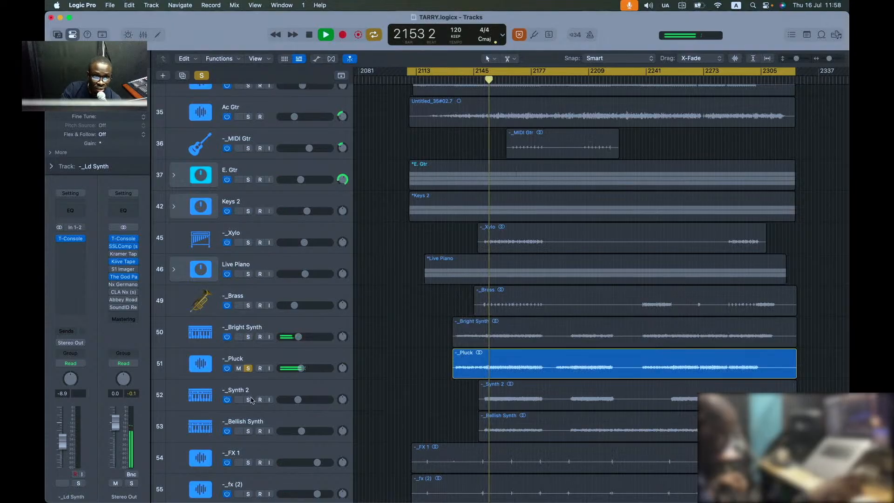
pyautogui.click(250, 401)
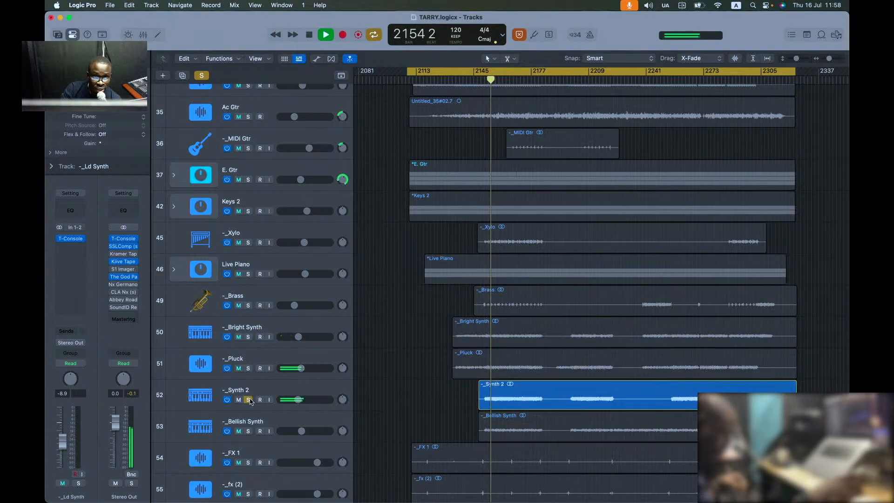
pyautogui.click(249, 431)
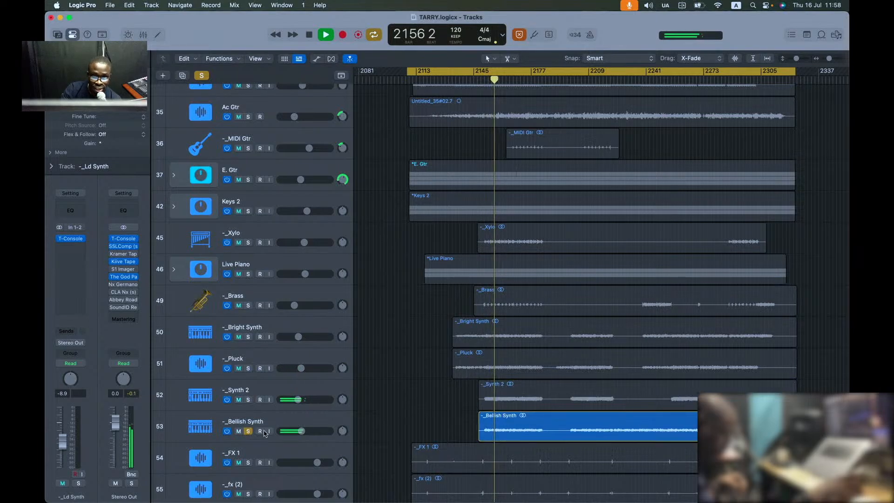
pyautogui.click(248, 243)
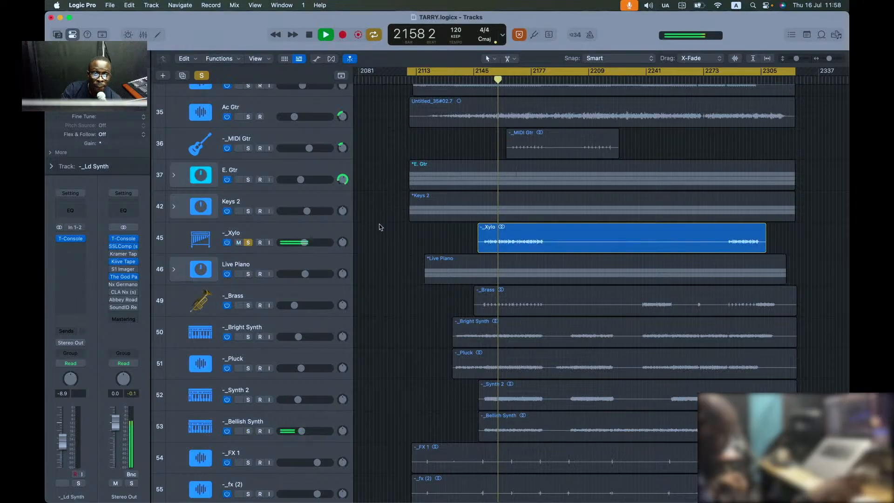
# Step: Solo the -_FX 1 and -_fx (2) tracks together, then clear the solos and replay the full mix from about bar 2164
pyautogui.scroll(-3, 403, 284)
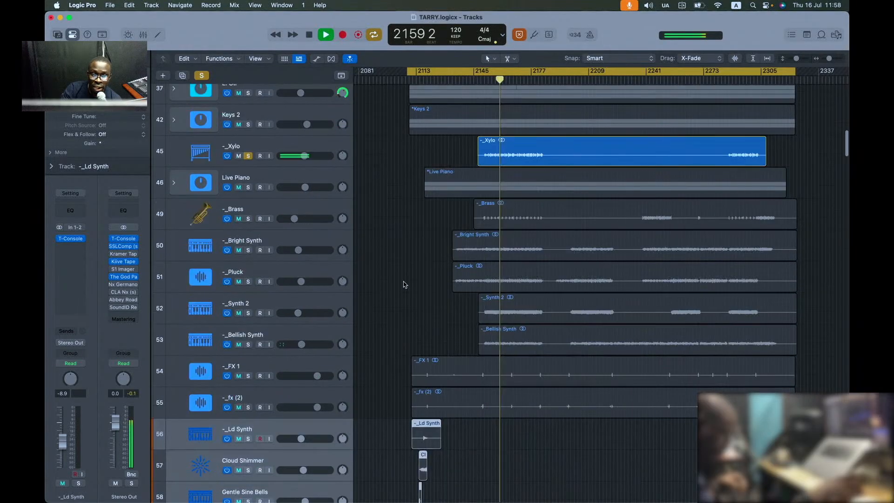
pyautogui.click(303, 366)
pyautogui.keyDown('shift'); pyautogui.click(306, 393); pyautogui.keyUp('shift')
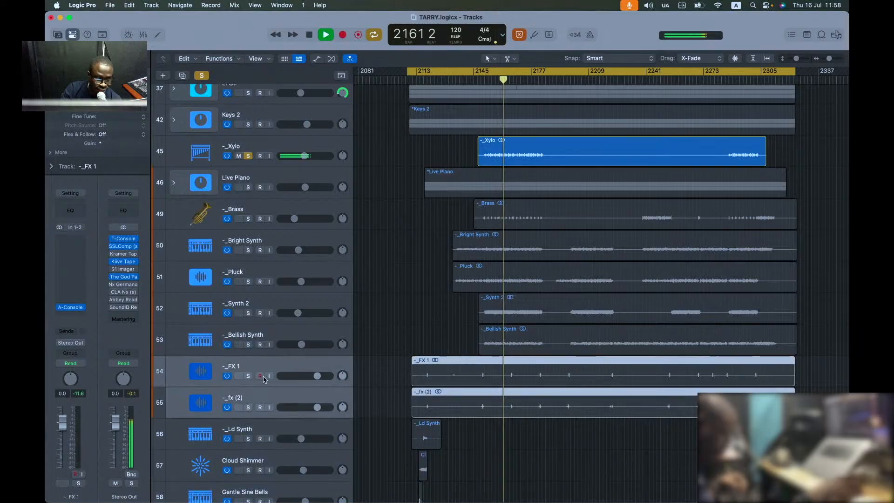
pyautogui.keyDown('alt'); pyautogui.click(249, 376); pyautogui.keyUp('alt')
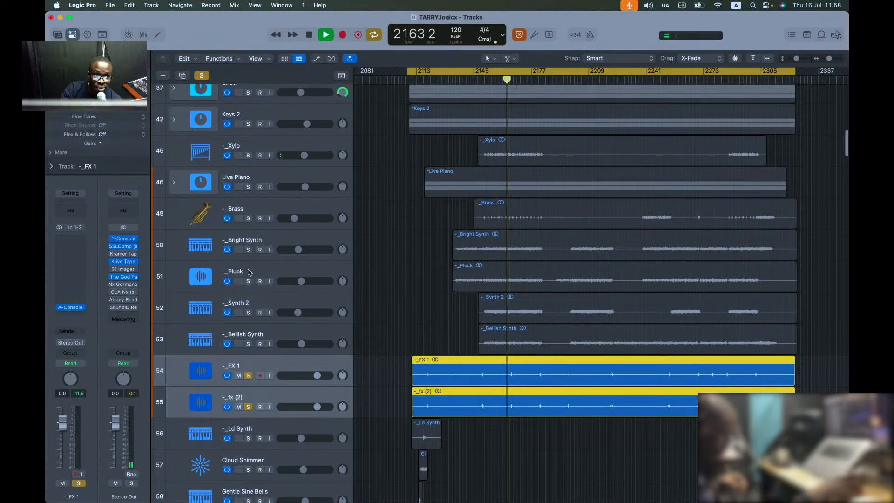
pyautogui.click(248, 313)
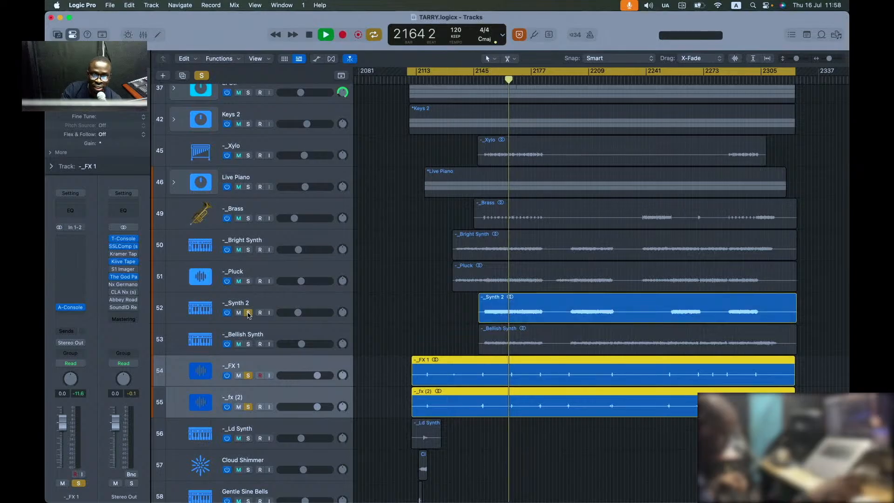
pyautogui.click(248, 313)
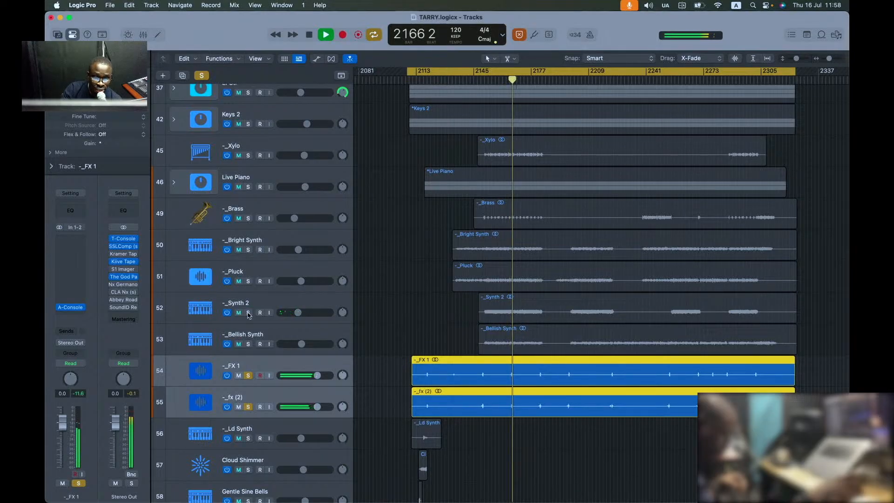
pyautogui.hotkey('ctrl', 's')
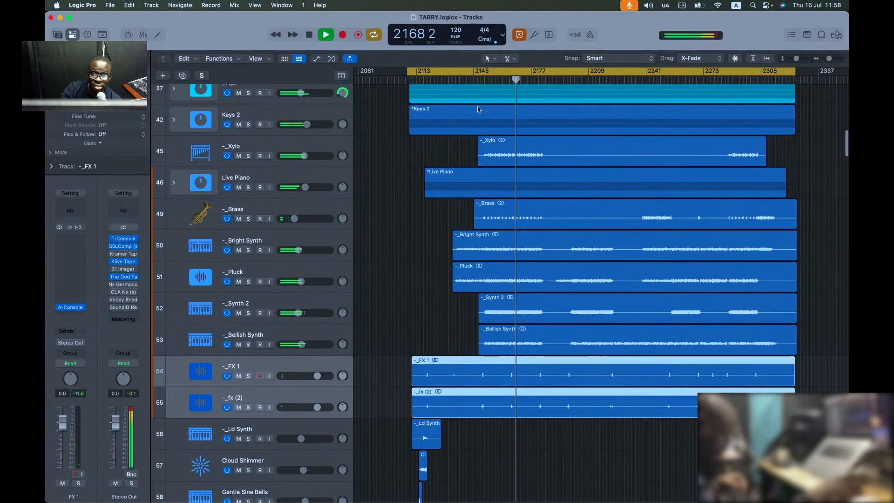
pyautogui.click(508, 80)
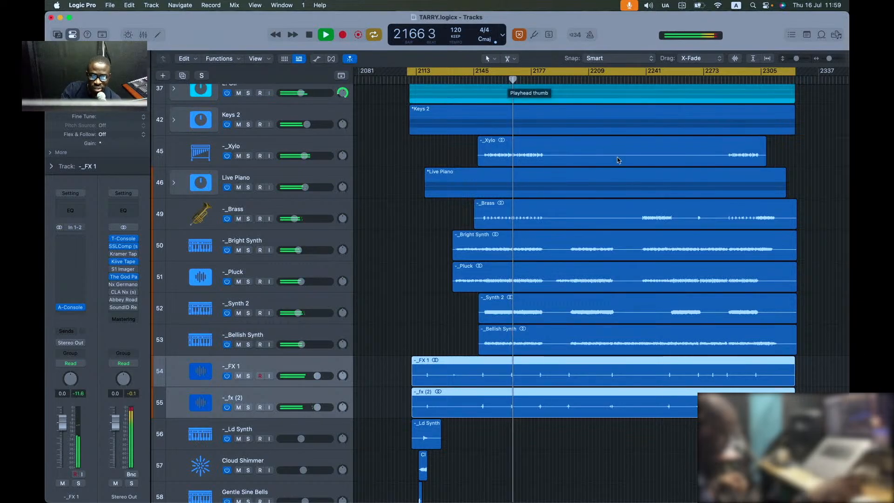
# Step: Expand the E. Gtr track stack and solo it during playback, then isolate its Gtr DI track
pyautogui.scroll(5, 588, 272)
pyautogui.scroll(1, 588, 273)
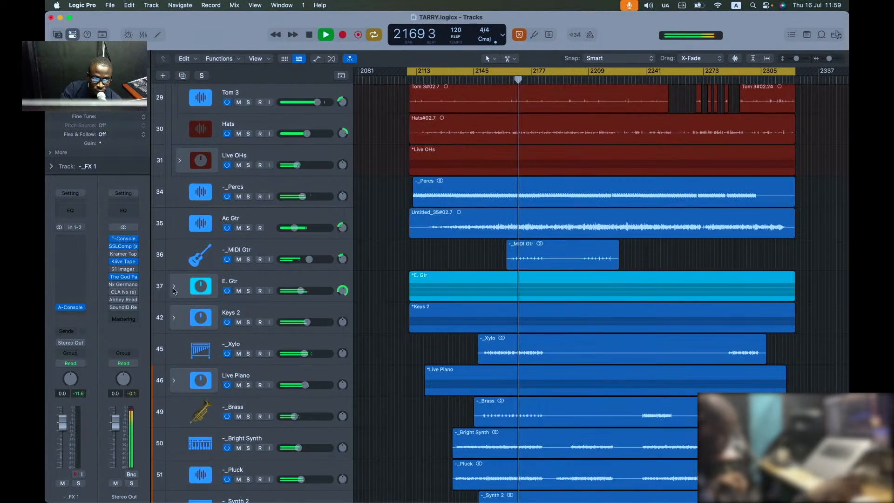
pyautogui.click(249, 291)
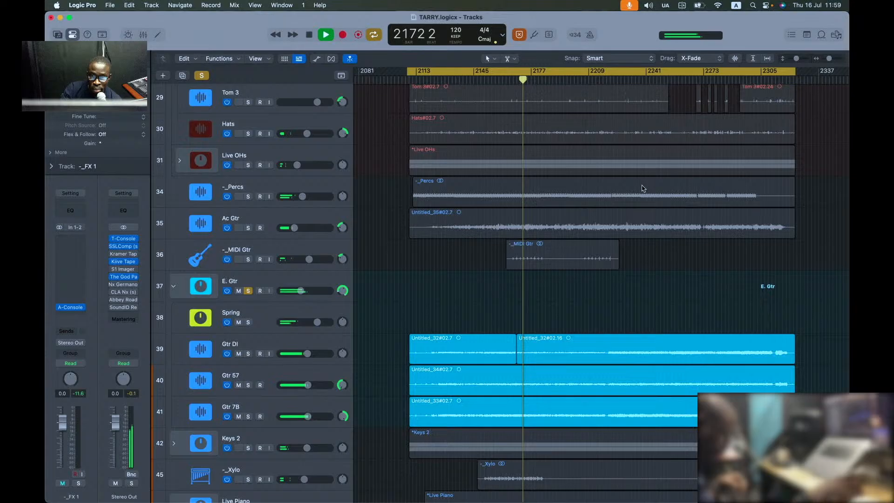
pyautogui.click(249, 353)
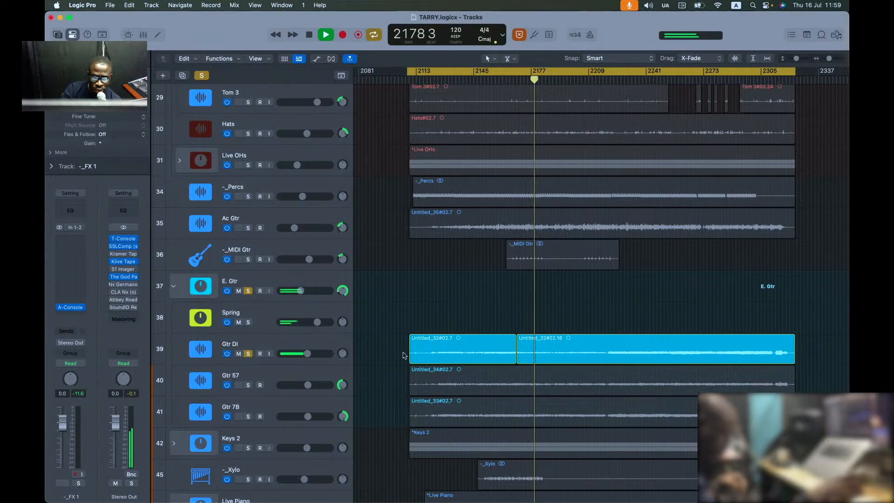
# Step: Solo Gtr 57 and then Gtr 7B on their own, and add Gtr 57 back to hear both together
pyautogui.scroll(-1, 491, 353)
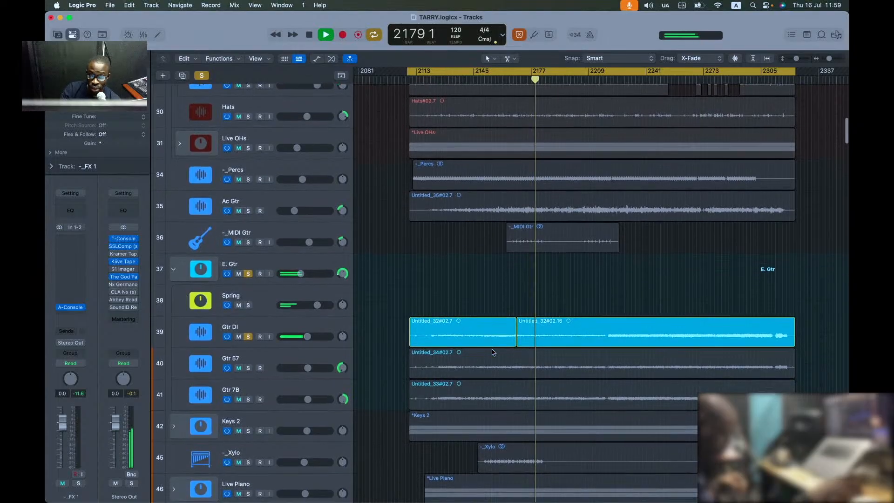
pyautogui.click(248, 368)
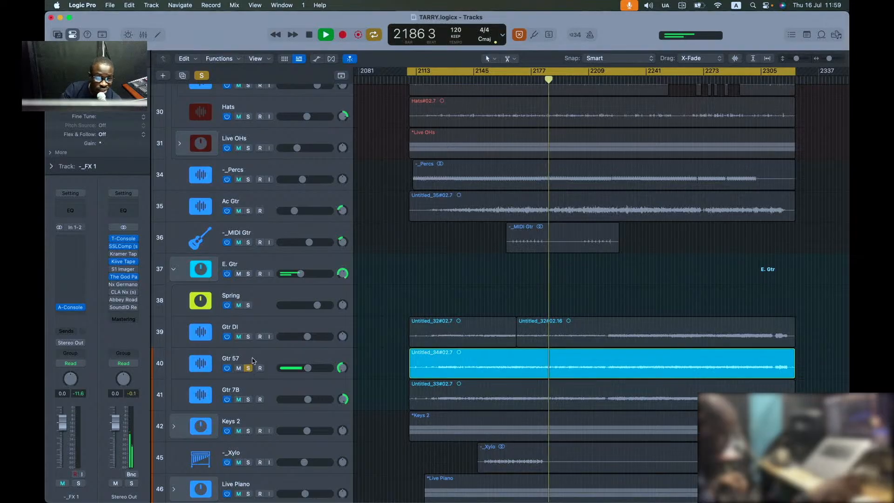
pyautogui.click(253, 362)
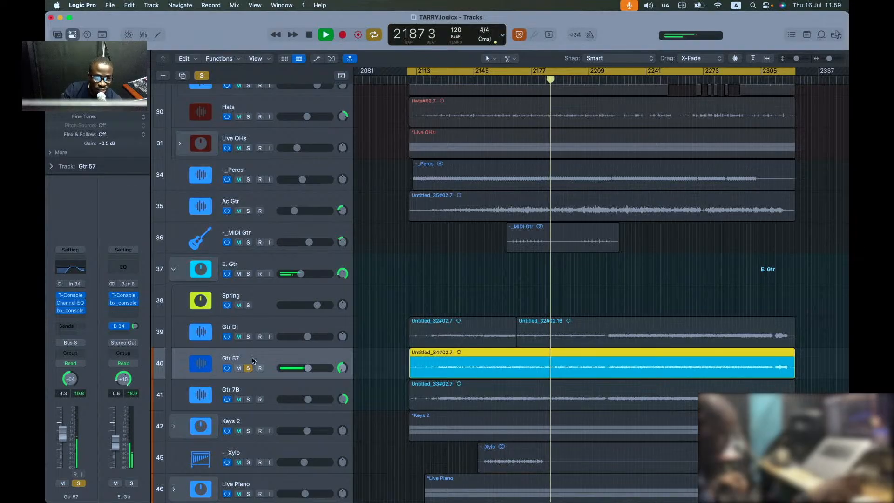
pyautogui.click(247, 400)
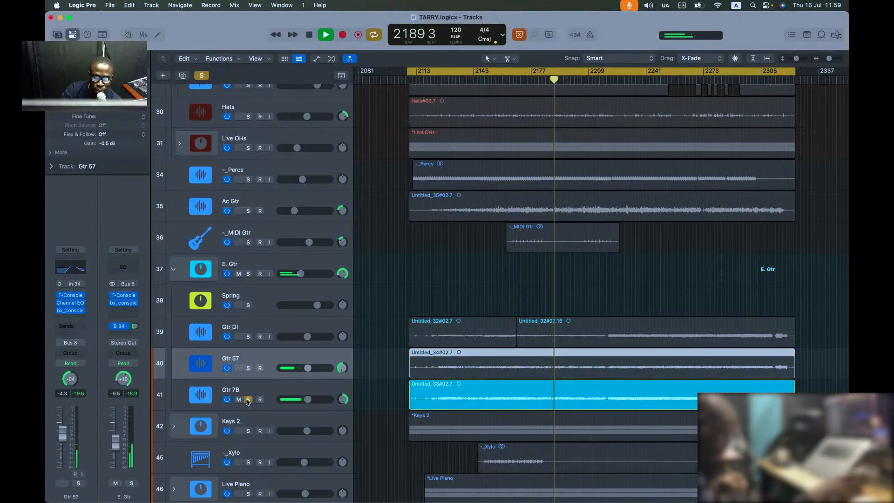
pyautogui.click(248, 368)
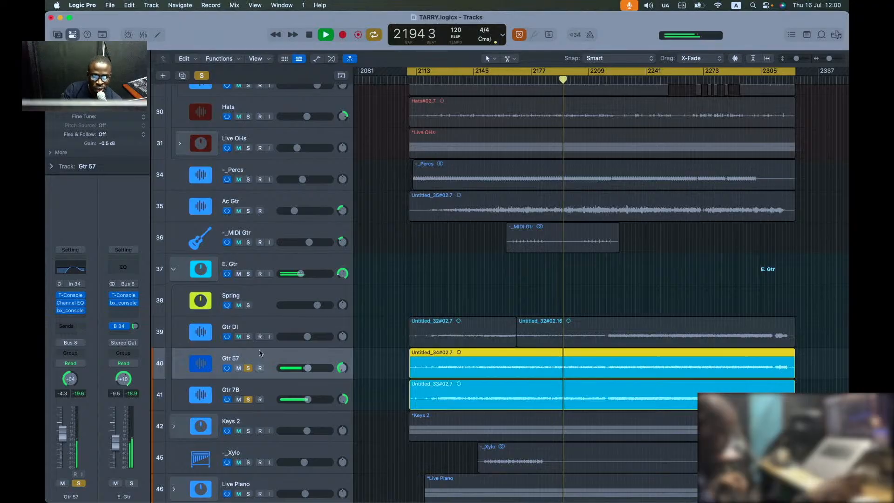
# Step: Compare the Channel EQ curves of the Gtr 57 and Gtr 7B tracks, then close both plug-in windows
pyautogui.click(74, 270)
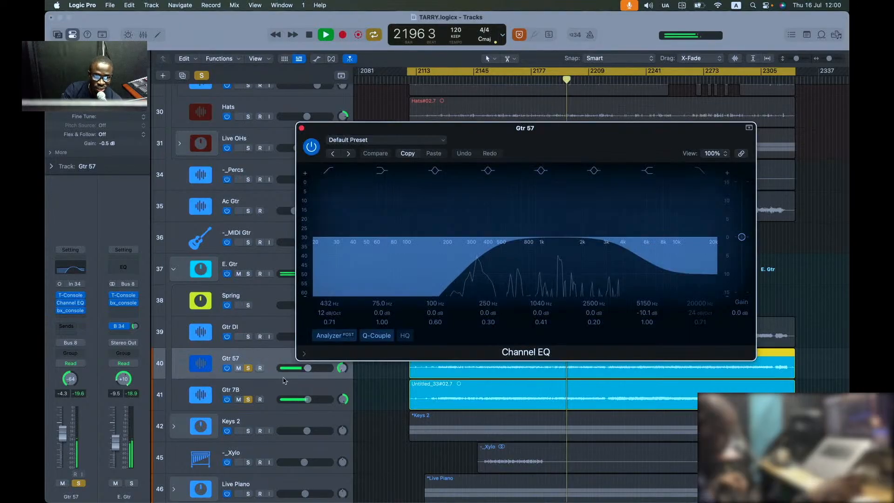
pyautogui.click(282, 395)
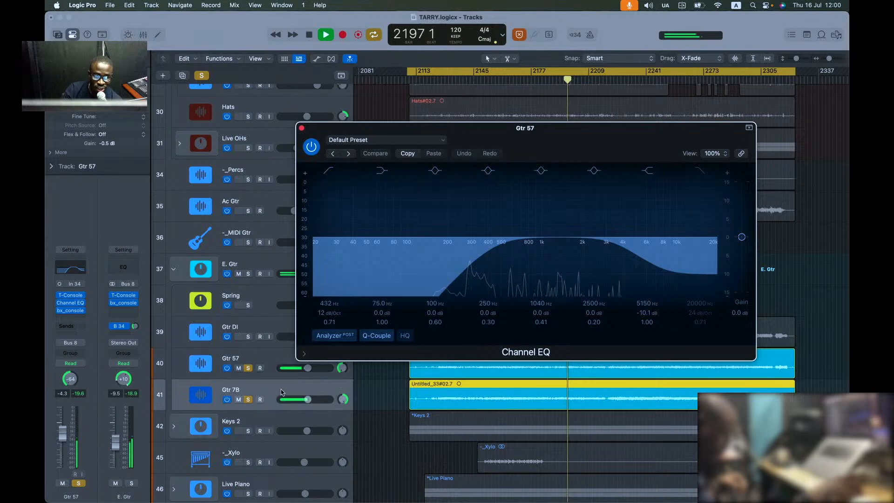
pyautogui.click(66, 270)
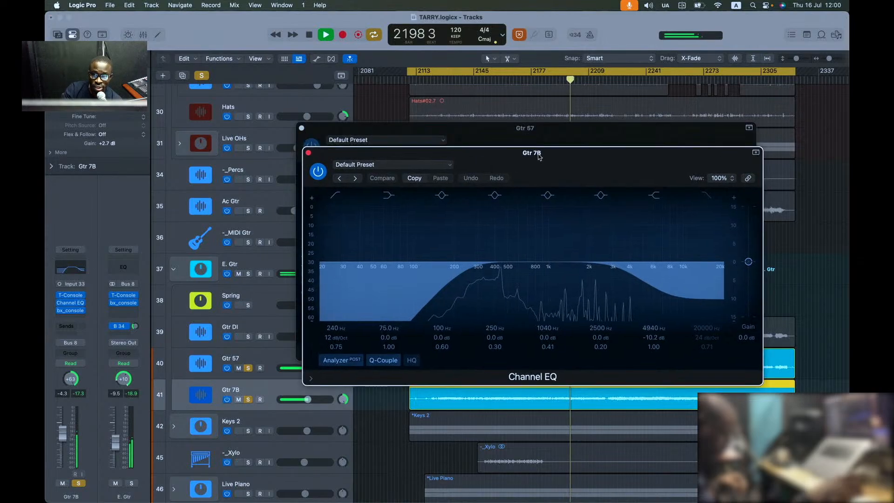
pyautogui.moveTo(532, 151); pyautogui.dragTo(451, 253)
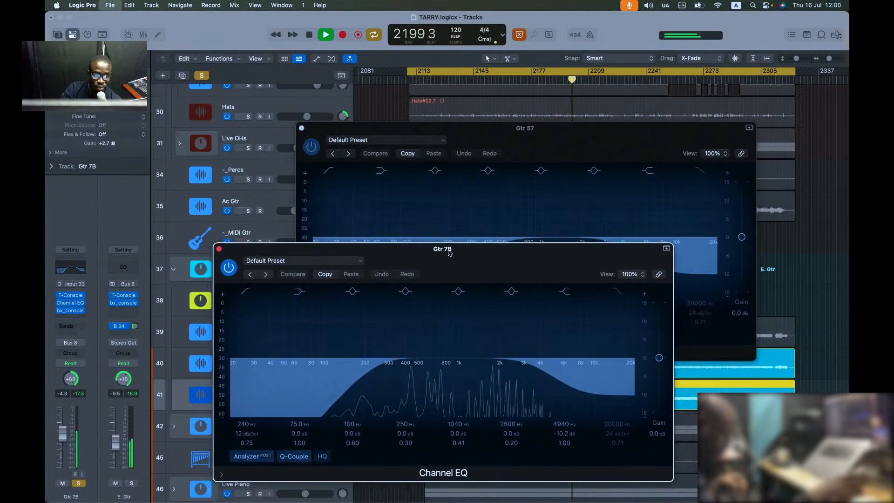
pyautogui.press('super+w')
pyautogui.click(550, 130)
pyautogui.press('super+w')
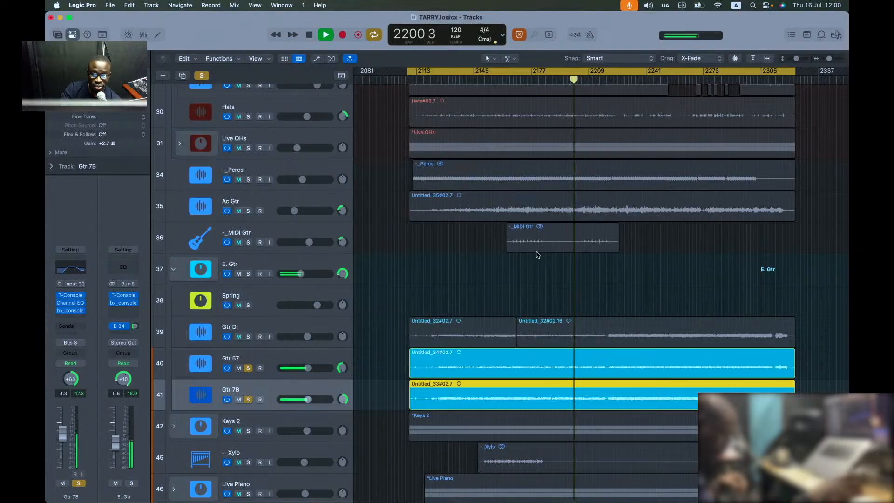
# Step: Compare Gtr DI alone with all three guitars by soloing it exclusively, then adding Gtr 57 and Gtr 7B back
pyautogui.click(250, 337)
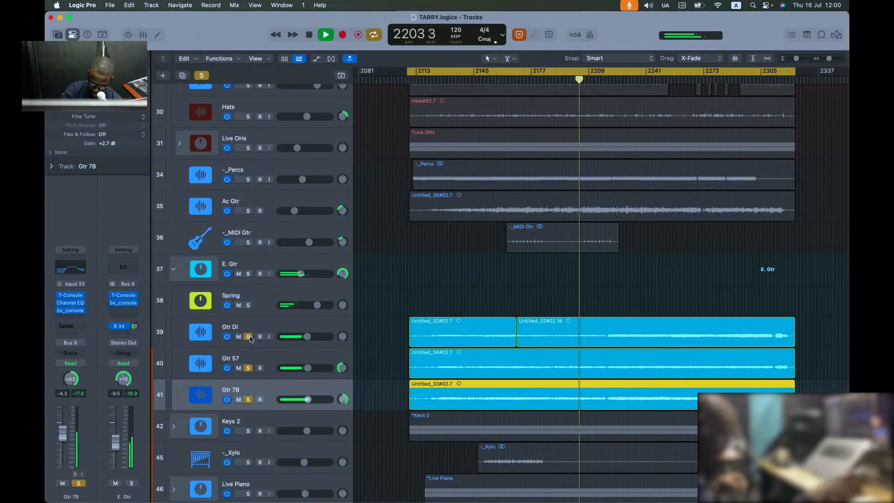
pyautogui.click(249, 336)
pyautogui.keyDown('alt'); pyautogui.click(249, 337); pyautogui.keyUp('alt')
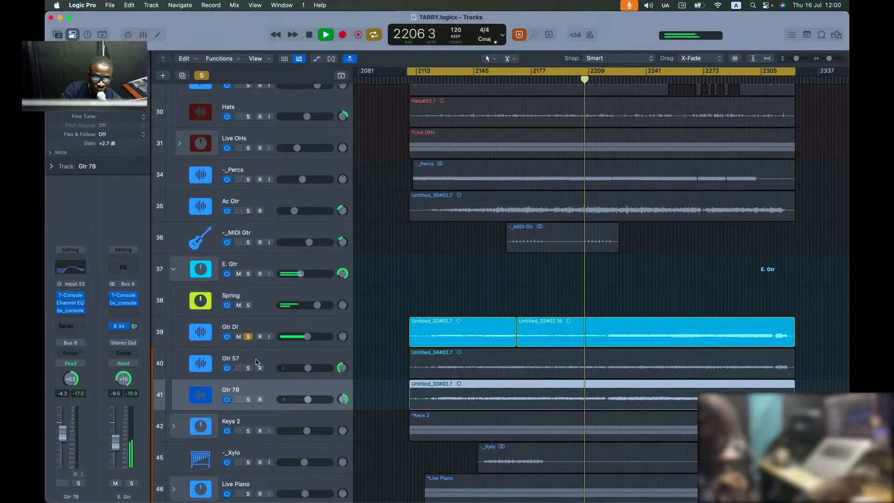
pyautogui.click(256, 362)
pyautogui.keyDown('shift'); pyautogui.click(276, 396); pyautogui.keyUp('shift')
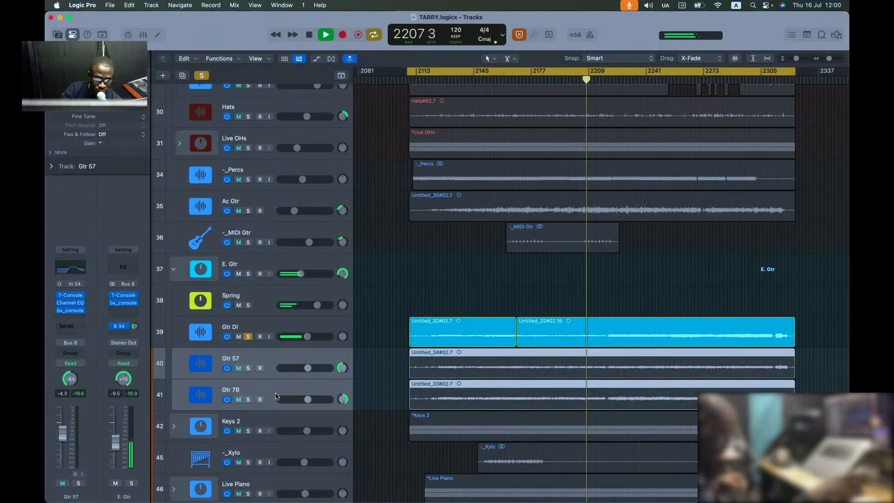
pyautogui.press('s')
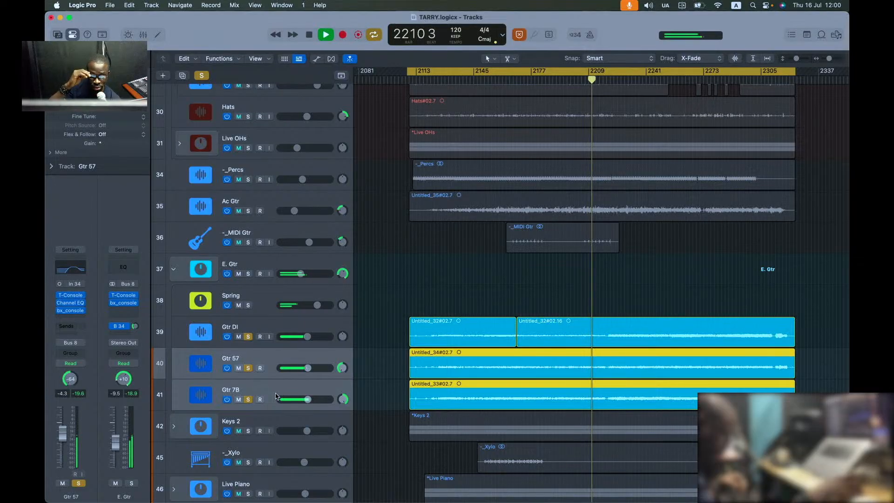
# Step: Stop playback and insert the mono GTR Amp plug-in in the free effect slot of the Gtr DI track
pyautogui.press('space')
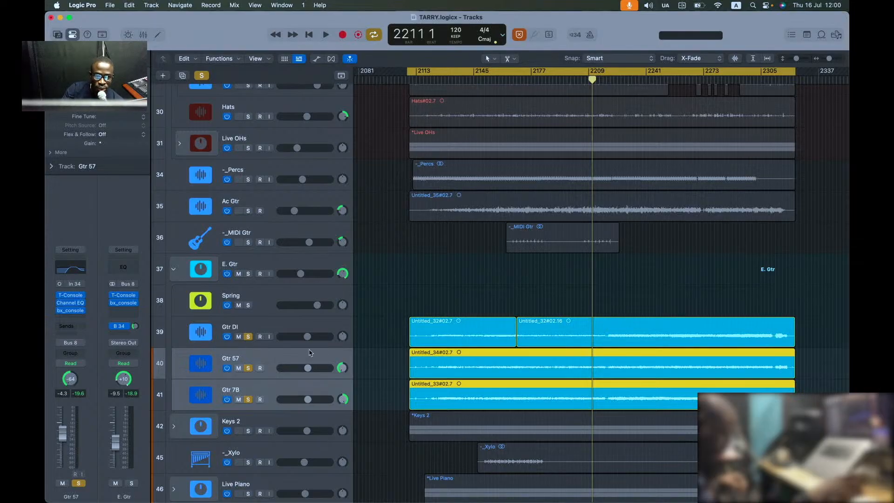
pyautogui.click(301, 330)
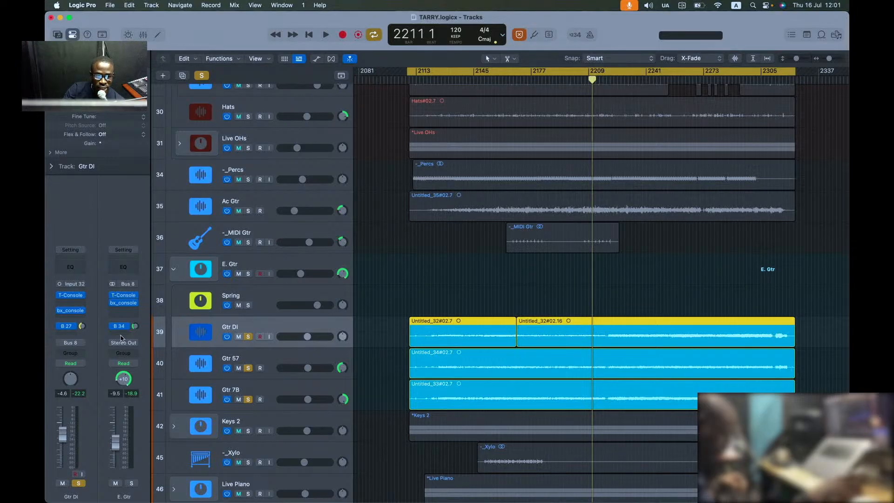
pyautogui.click(78, 318)
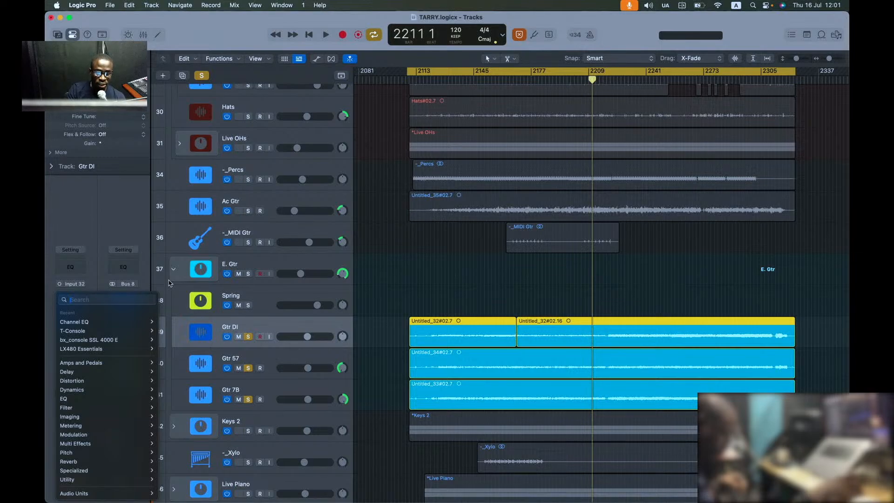
pyautogui.write('amp')
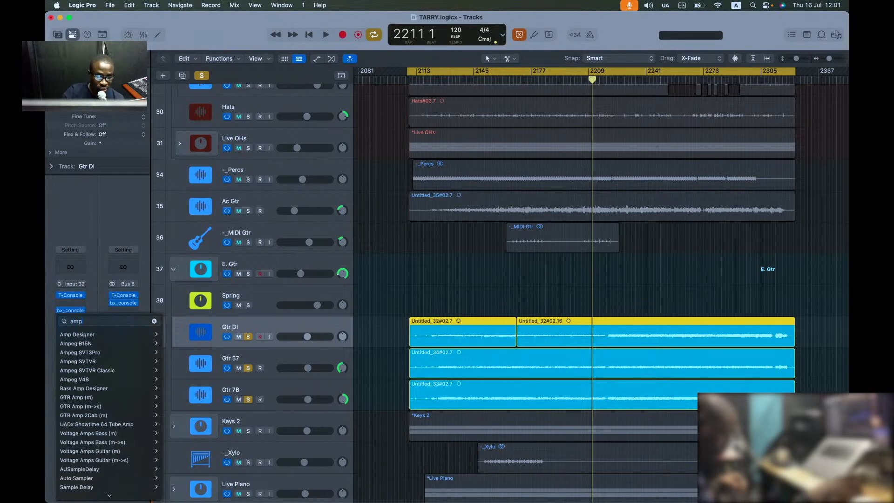
pyautogui.press('BackSpace')
pyautogui.press('BackSpace')
pyautogui.press('BackSpace')
pyautogui.write('gtr')
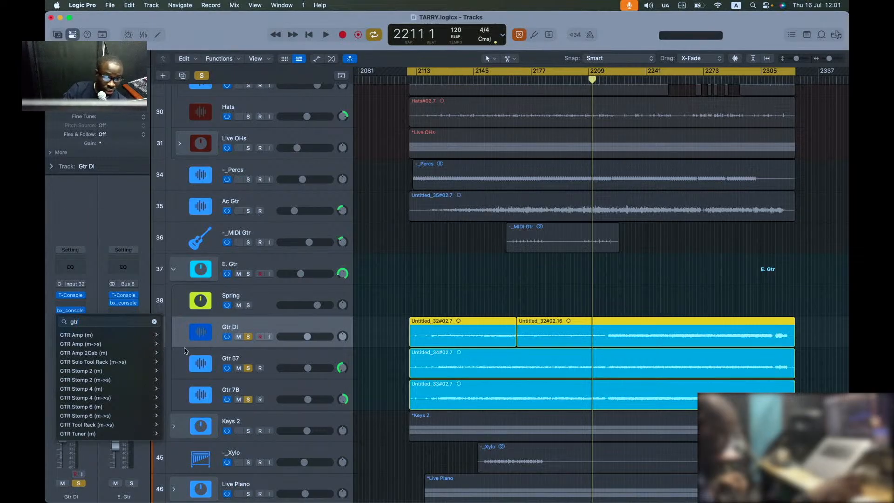
pyautogui.click(134, 338)
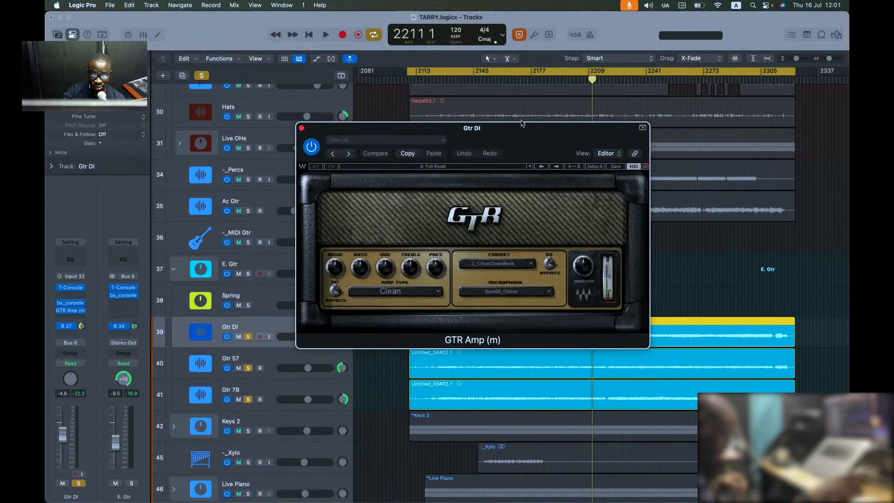
pyautogui.moveTo(515, 135); pyautogui.dragTo(561, 116)
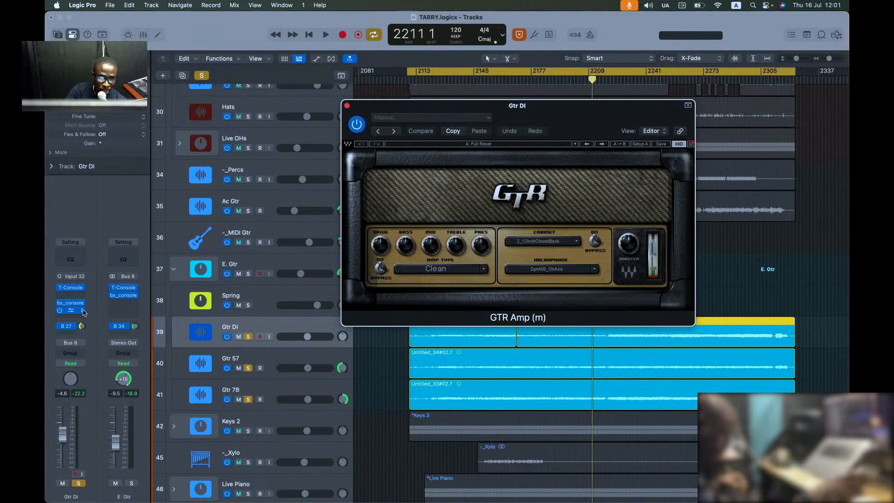
# Step: Remove the GTR Amp plug-in from the Gtr DI track
pyautogui.click(82, 310)
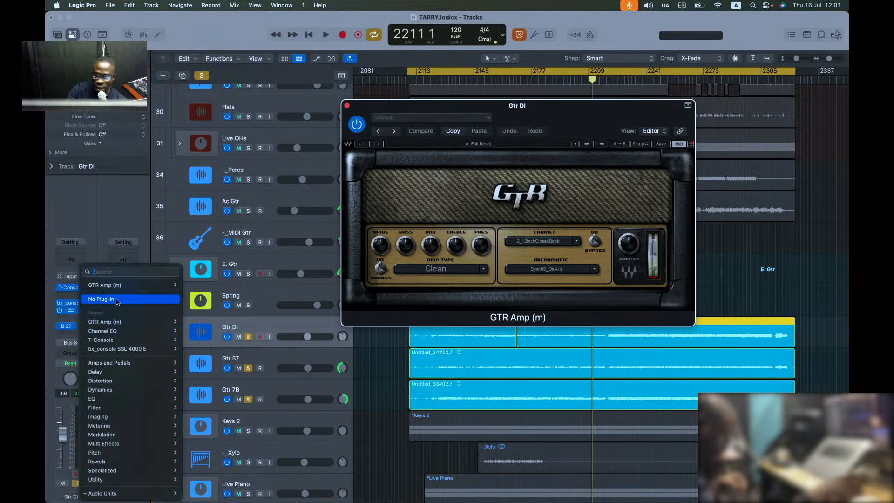
pyautogui.click(116, 304)
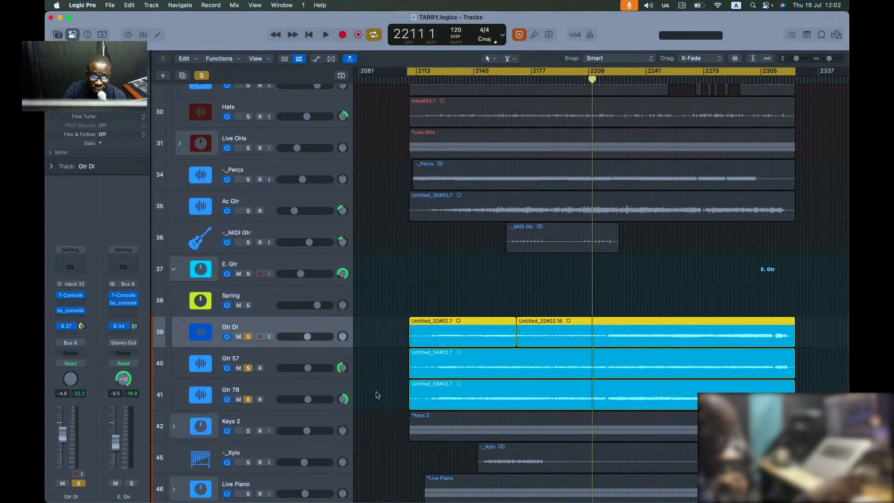
pyautogui.moveTo(375, 369); pyautogui.dragTo(477, 392)
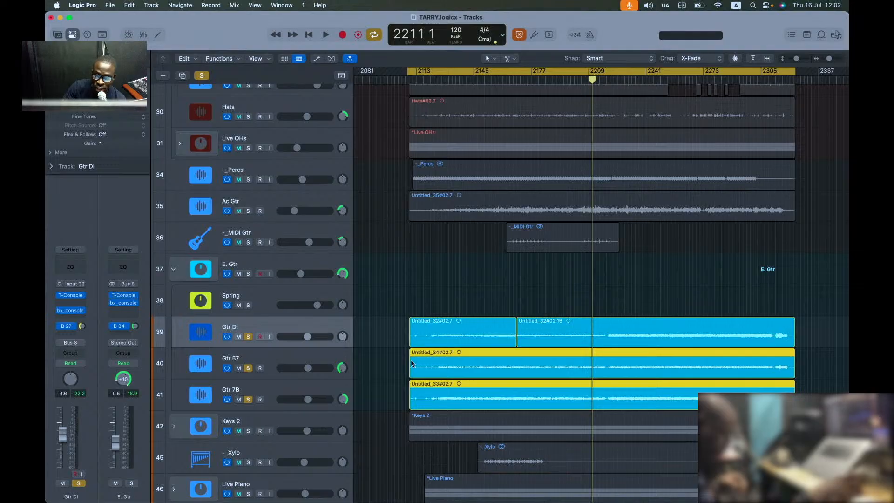
pyautogui.scroll(-1, 465, 324)
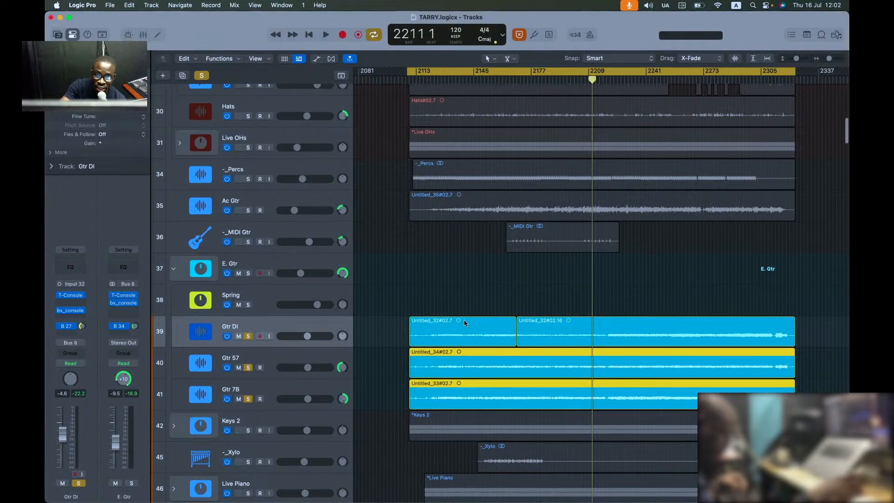
pyautogui.click(470, 288)
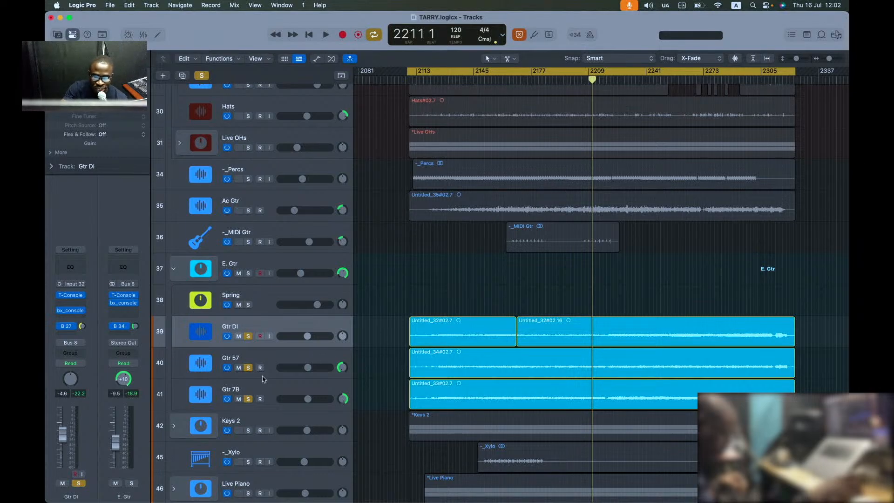
# Step: Play the three soloed guitars and select the Gtr 57 and Gtr 7B tracks together
pyautogui.click(275, 362)
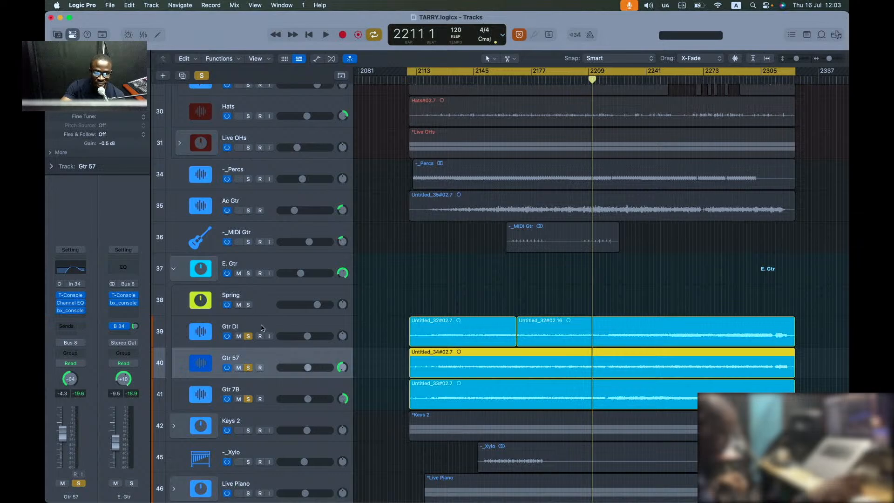
pyautogui.click(398, 282)
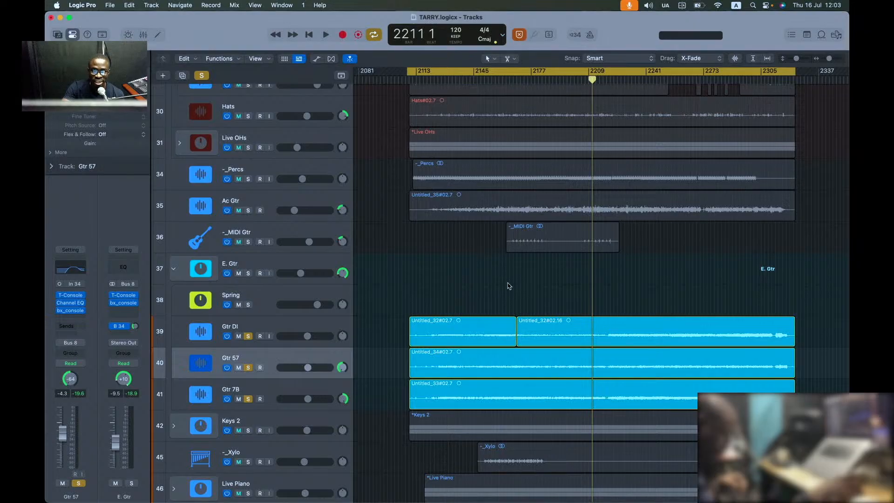
pyautogui.press('space')
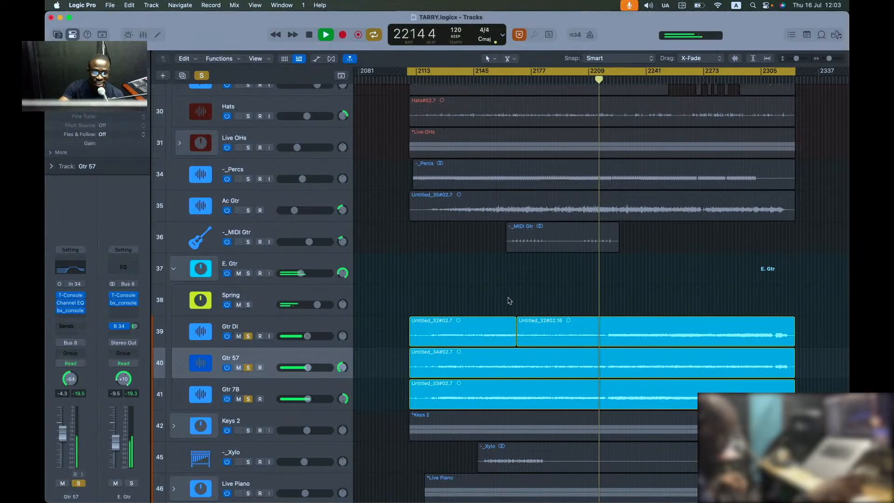
pyautogui.keyDown('shift'); pyautogui.click(291, 383); pyautogui.keyUp('shift')
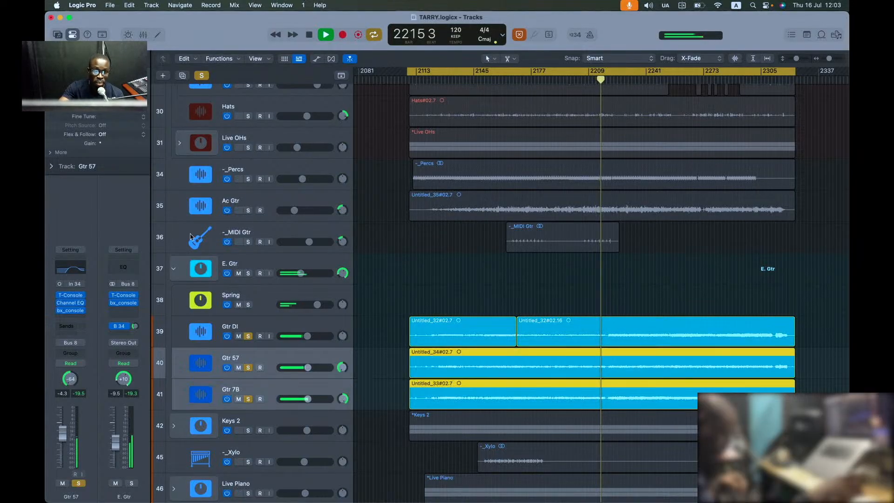
# Step: Show the mixer in full screen and bring the E. Gtr stack's channel strips into view
pyautogui.click(70, 19)
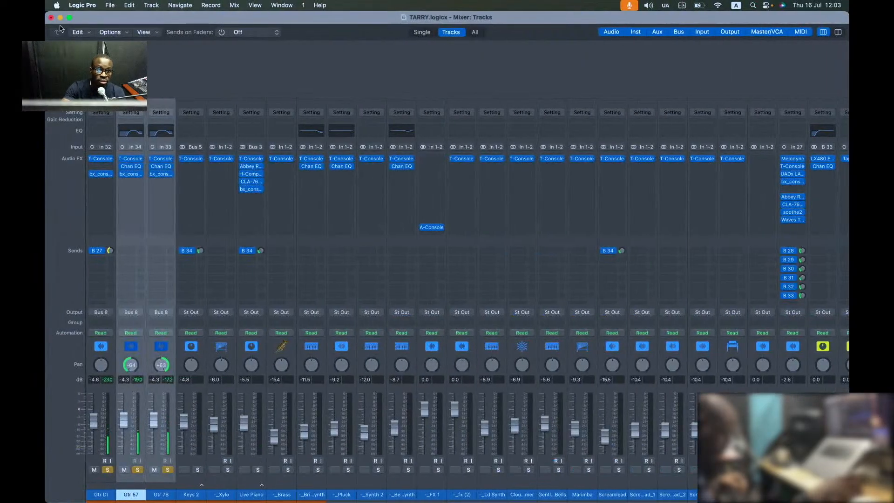
pyautogui.click(70, 17)
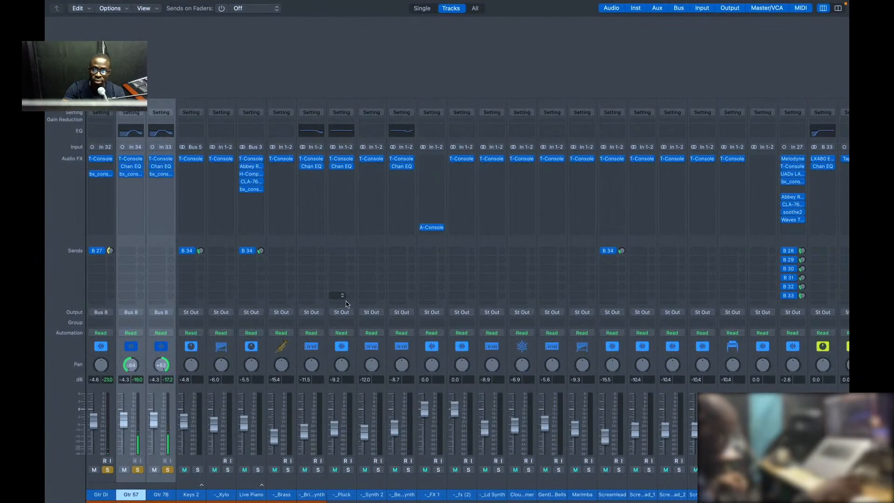
pyautogui.hscroll(-5, 298, 294)
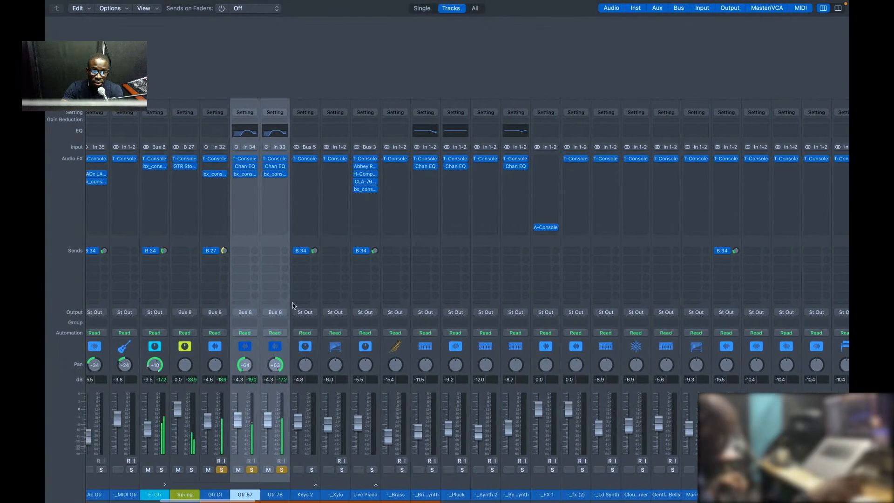
# Step: Audition Gtr DI alone, then solo just the Gtr 57 and Gtr 7B pair and compare it with its Channel EQs bypassed and active
pyautogui.press('s')
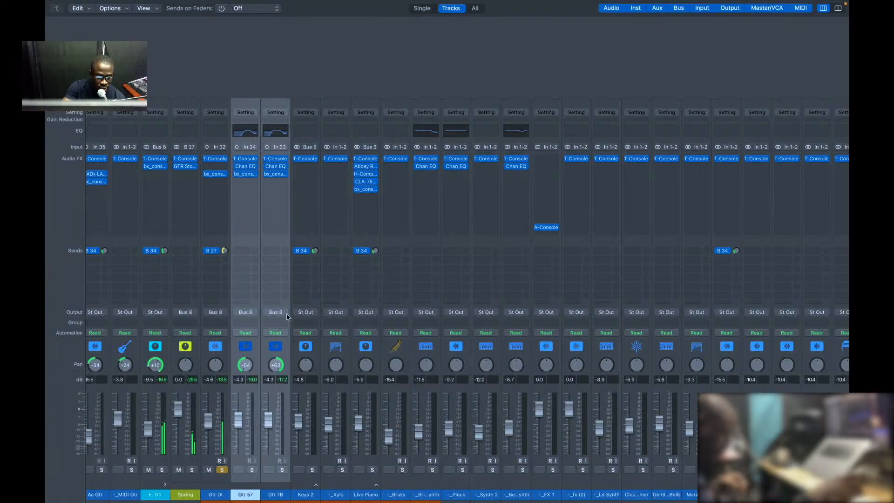
pyautogui.click(252, 470)
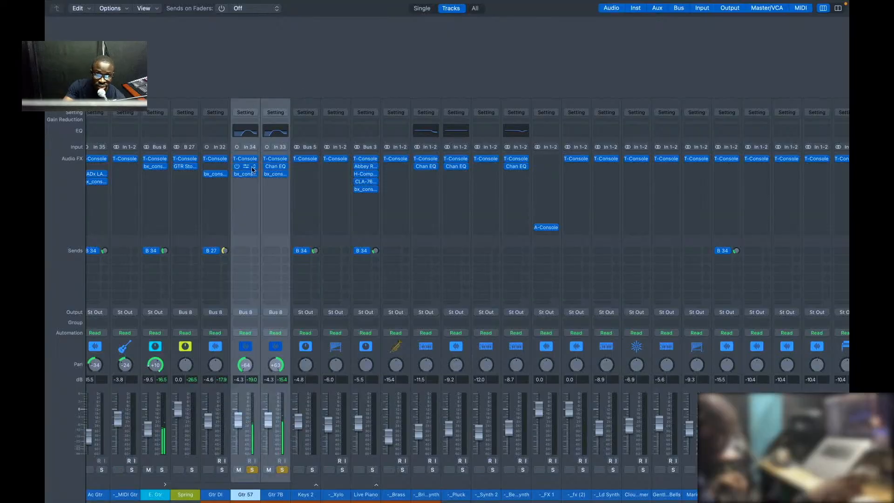
pyautogui.click(237, 167)
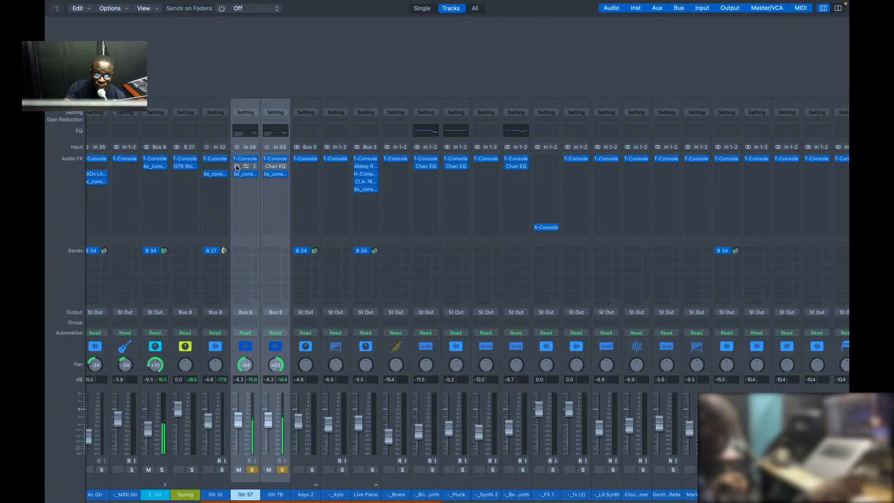
pyautogui.click(236, 167)
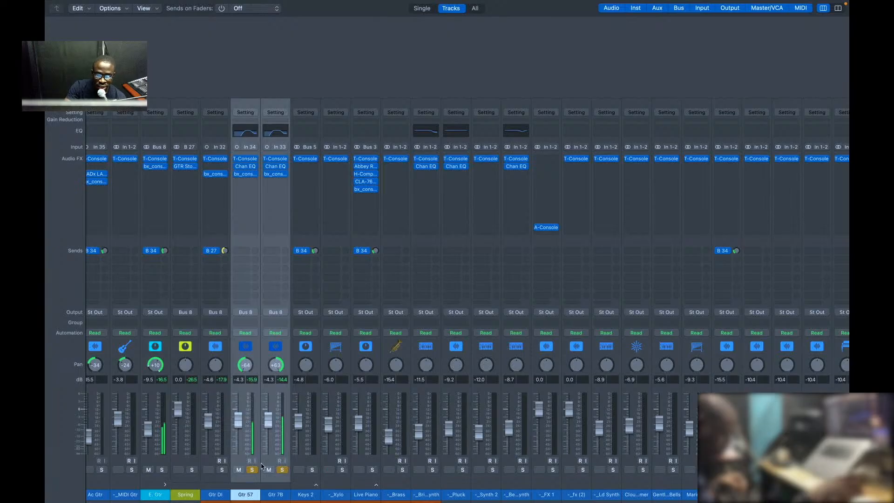
# Step: Add Gtr DI to the solo, then switch the Gtr 57 and Gtr 7B solos off and back on to compare
pyautogui.click(222, 470)
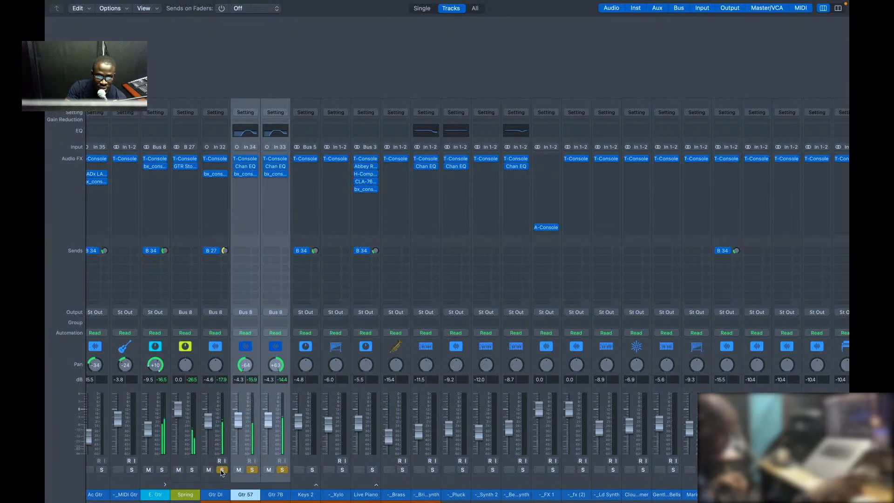
pyautogui.press('s')
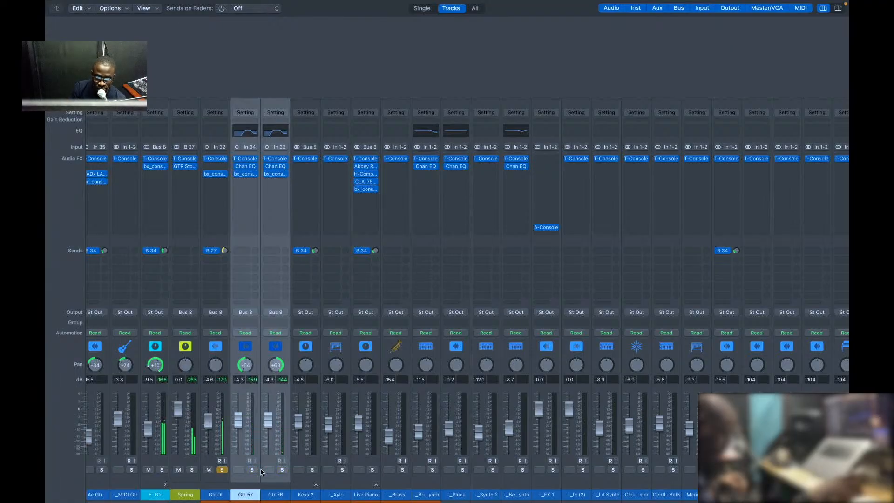
pyautogui.press('s')
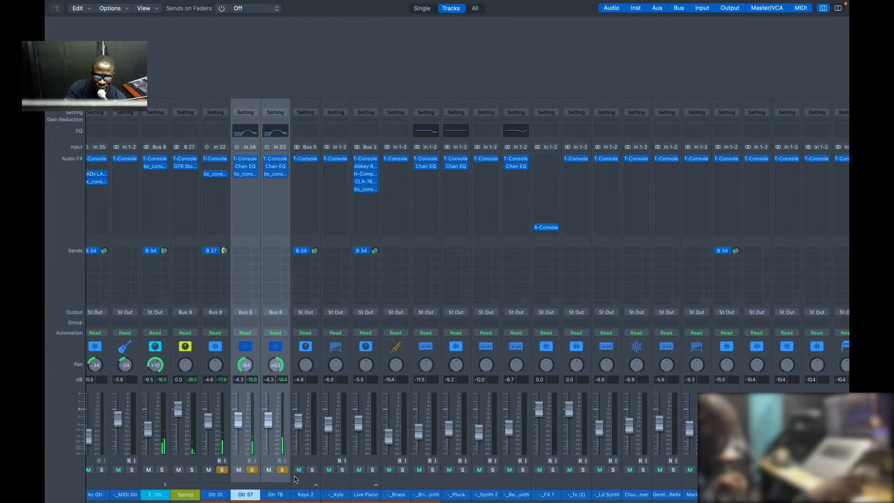
# Step: Bypass T-Console, Channel EQ and bx_console on both Gtr 57 and Gtr 7B, then reduce the channel selection to Gtr 57
pyautogui.click(237, 159)
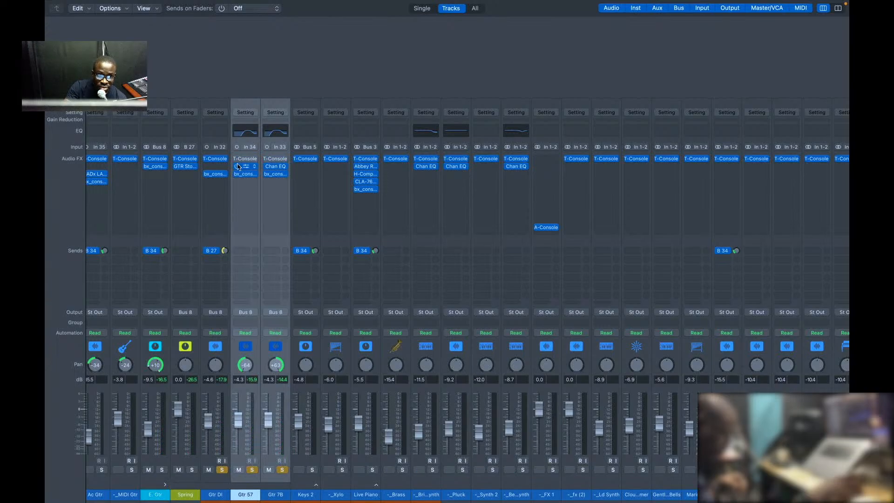
pyautogui.click(237, 166)
pyautogui.click(240, 175)
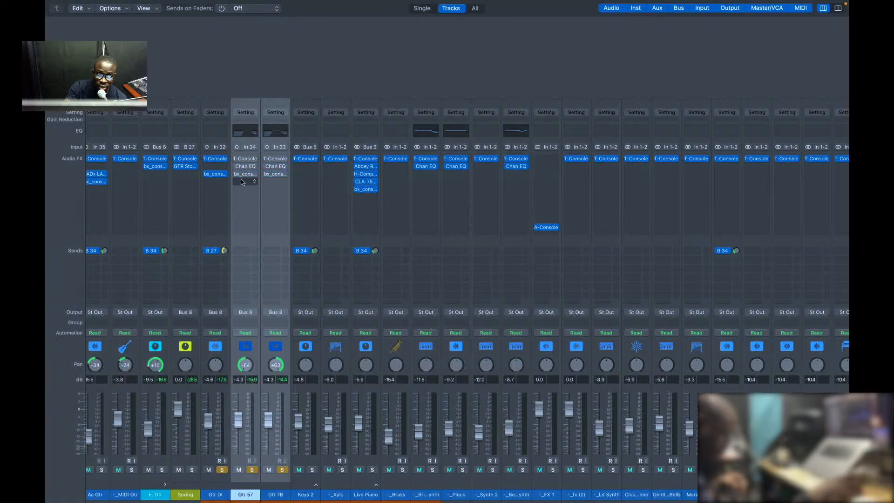
pyautogui.click(246, 245)
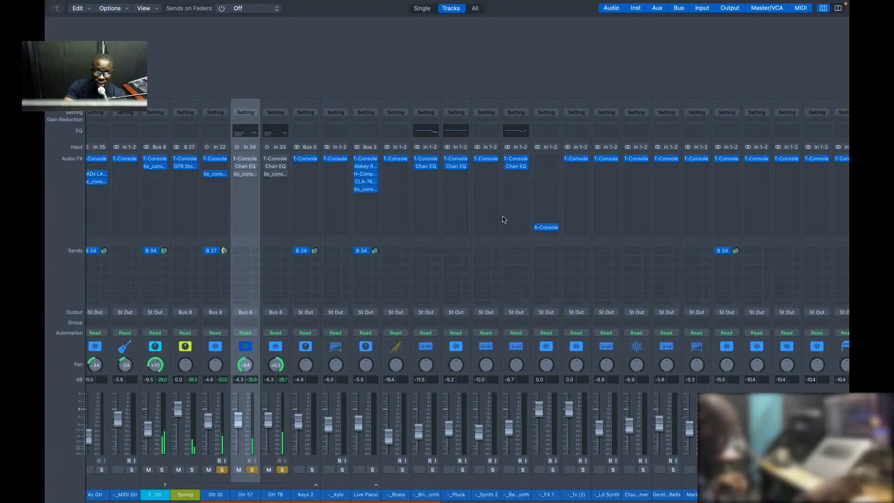
# Step: Leave only Gtr 57 soloed and insert the iZotope RX 12 De-bleed plug-in in its first empty Audio FX slot
pyautogui.hotkey('ctrl', 'Right')
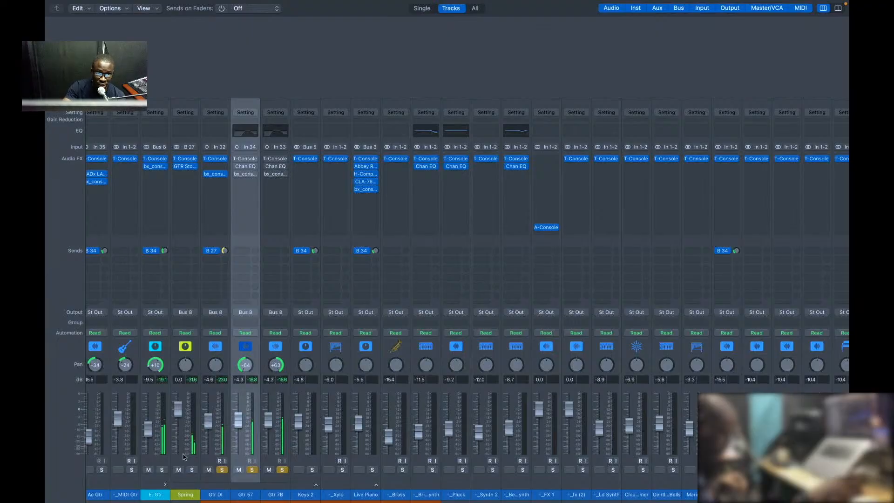
pyautogui.click(223, 471)
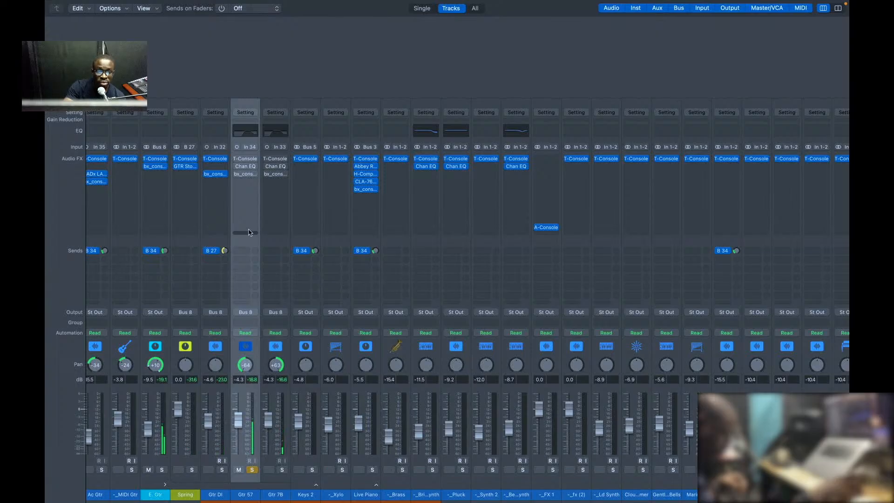
pyautogui.click(245, 181)
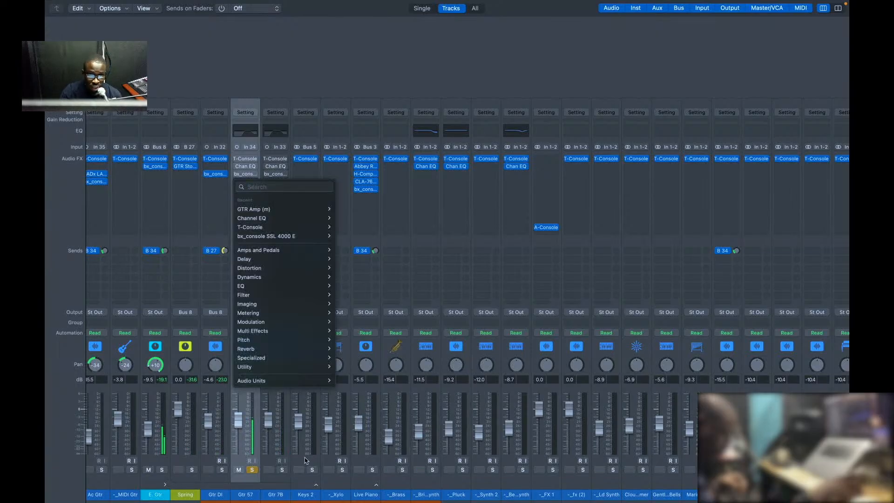
pyautogui.moveTo(282, 383)
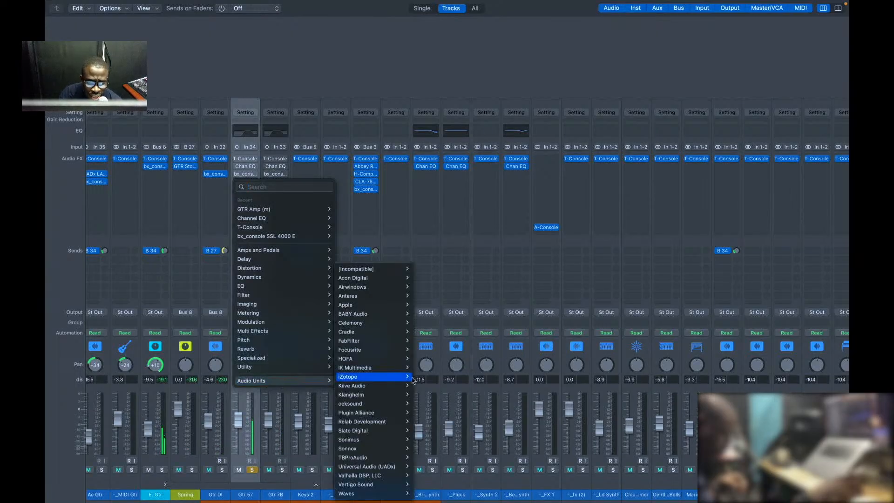
pyautogui.moveTo(383, 389)
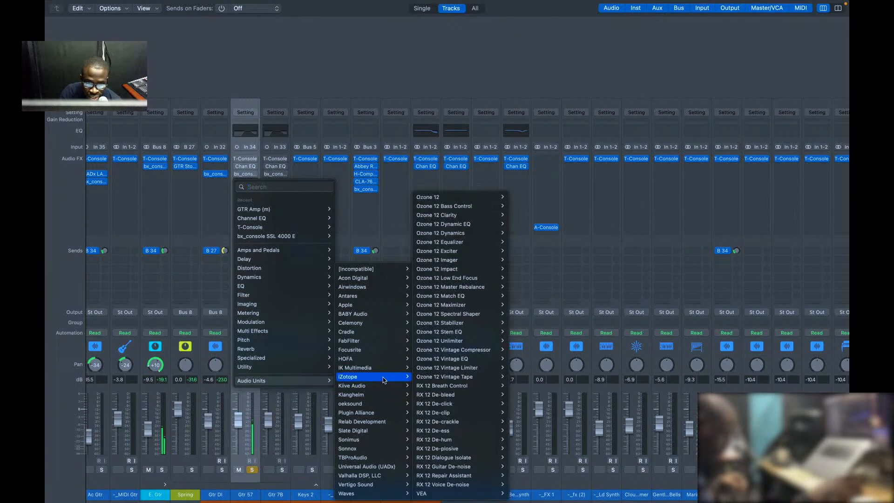
pyautogui.moveTo(438, 381)
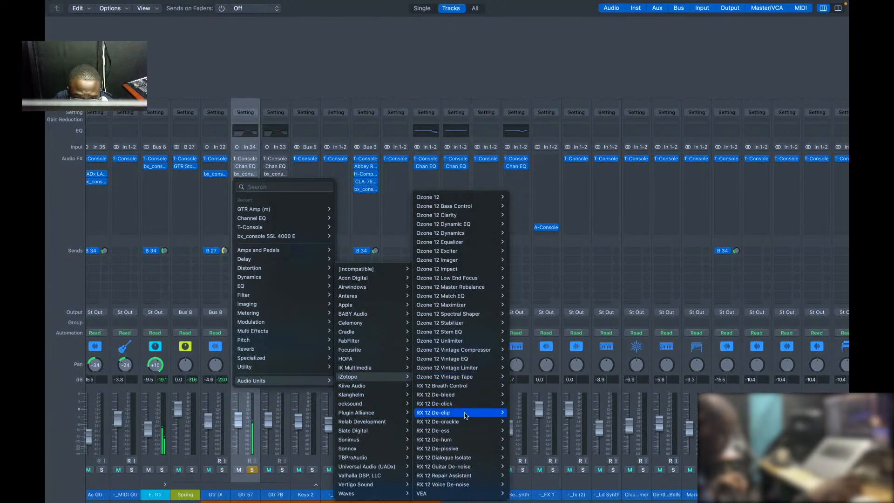
pyautogui.moveTo(465, 413)
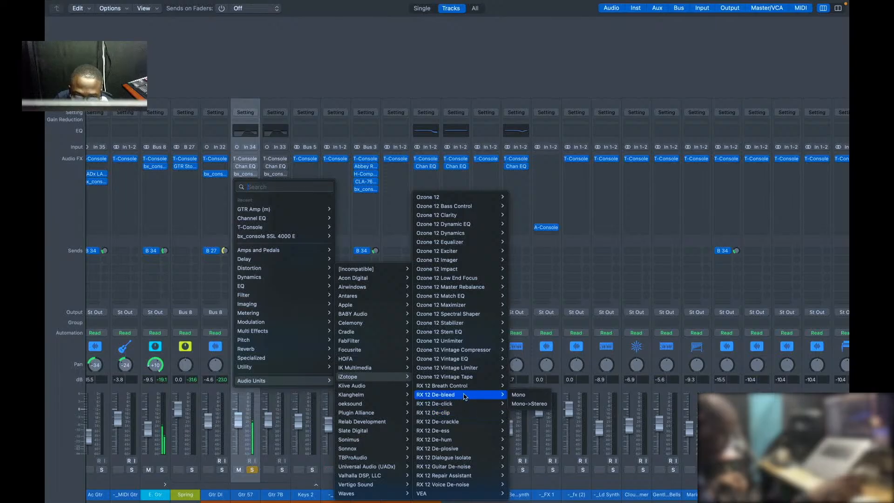
pyautogui.click(464, 396)
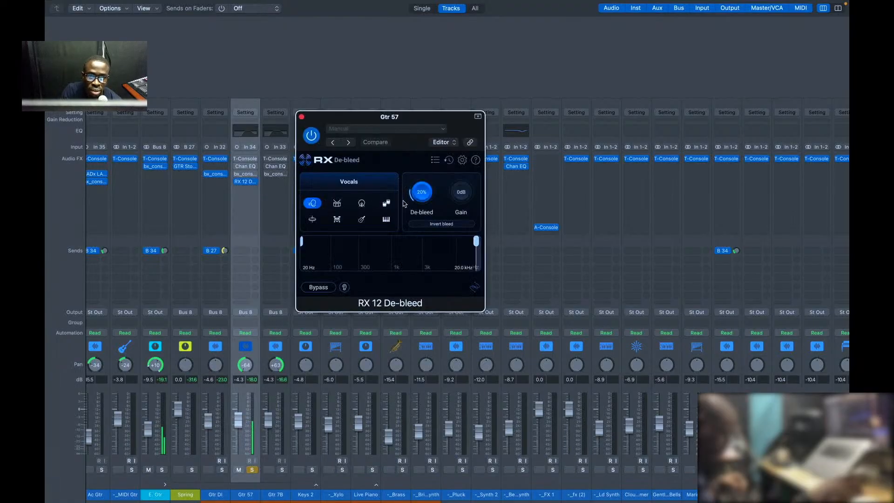
# Step: Set De-bleed on Gtr 57 to the Guitar source at 100%, then compare the track with the plug-in bypassed and active
pyautogui.click(363, 221)
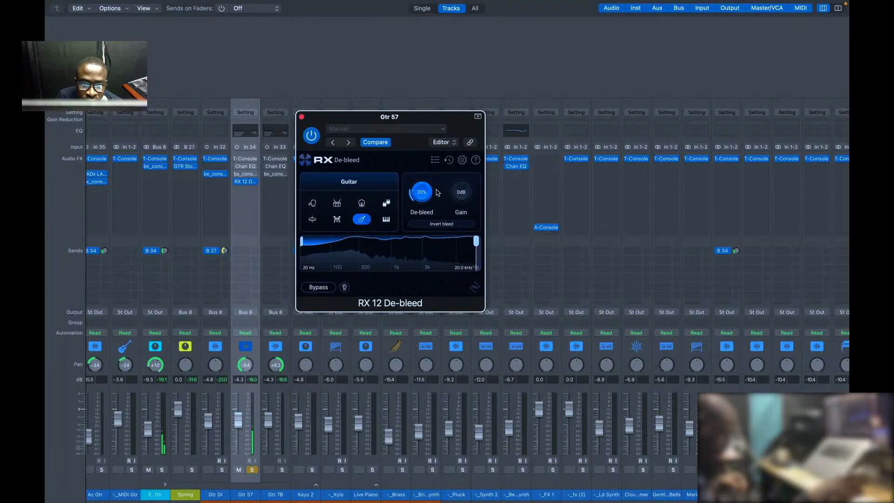
pyautogui.moveTo(426, 191); pyautogui.dragTo(468, 98)
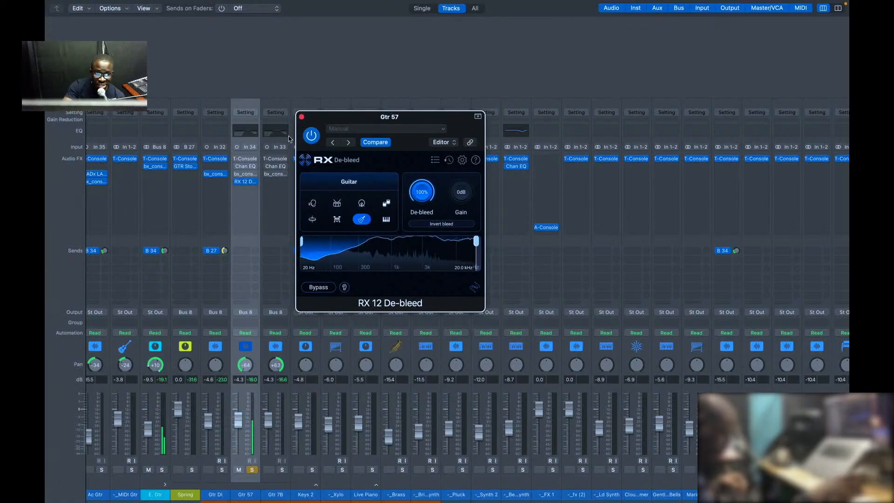
pyautogui.click(316, 138)
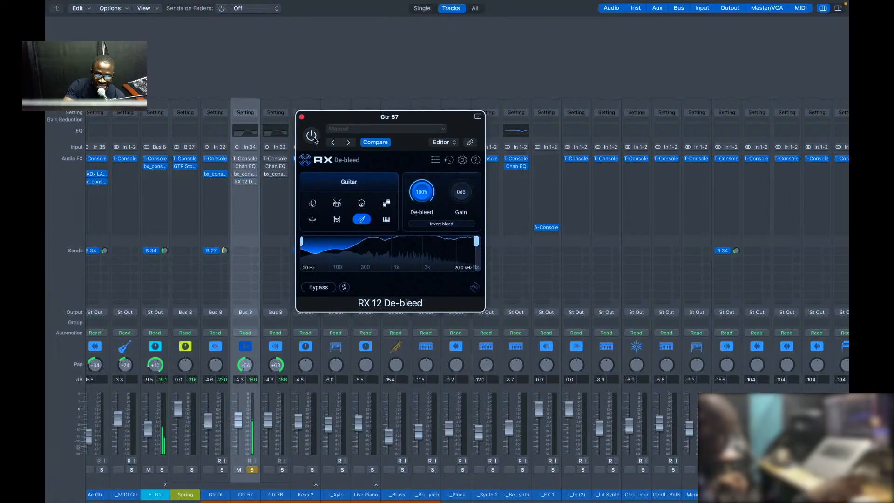
pyautogui.click(314, 139)
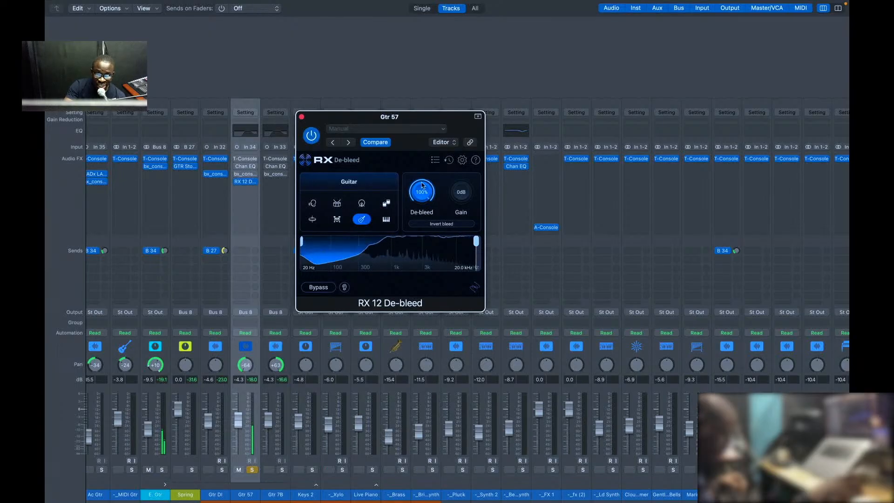
# Step: Reduce the De-bleed amount on Gtr 57 to 76%, compare it bypassed and active, and close the plug-in window
pyautogui.moveTo(423, 190); pyautogui.dragTo(427, 213)
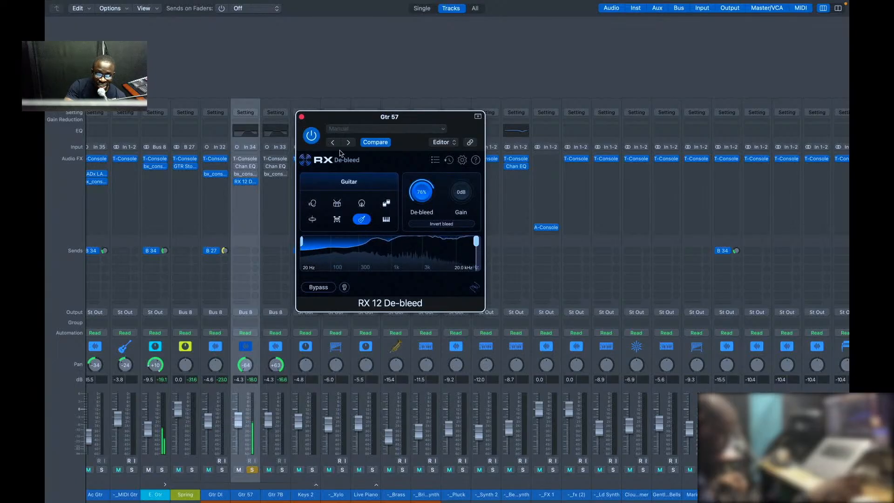
pyautogui.click(312, 136)
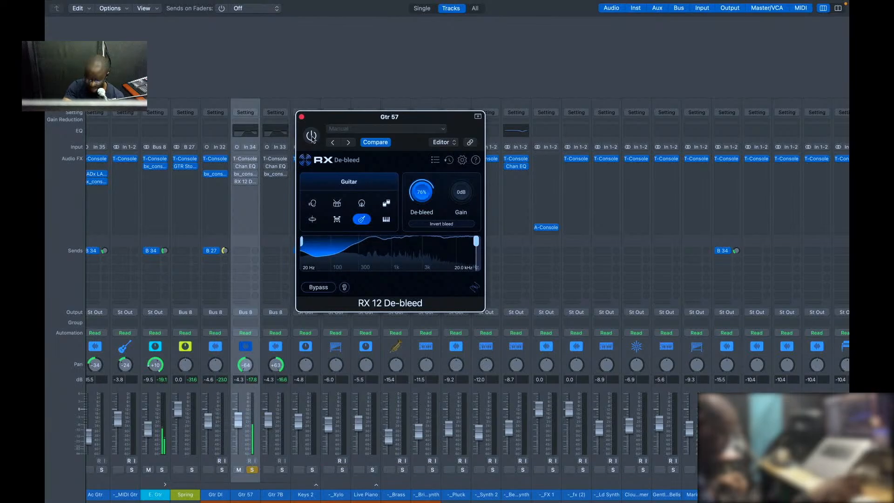
pyautogui.click(312, 136)
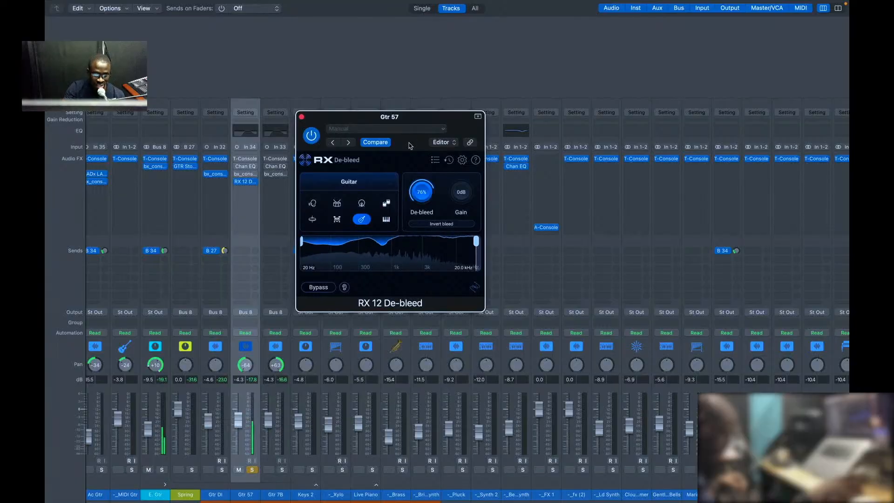
pyautogui.press('super+w')
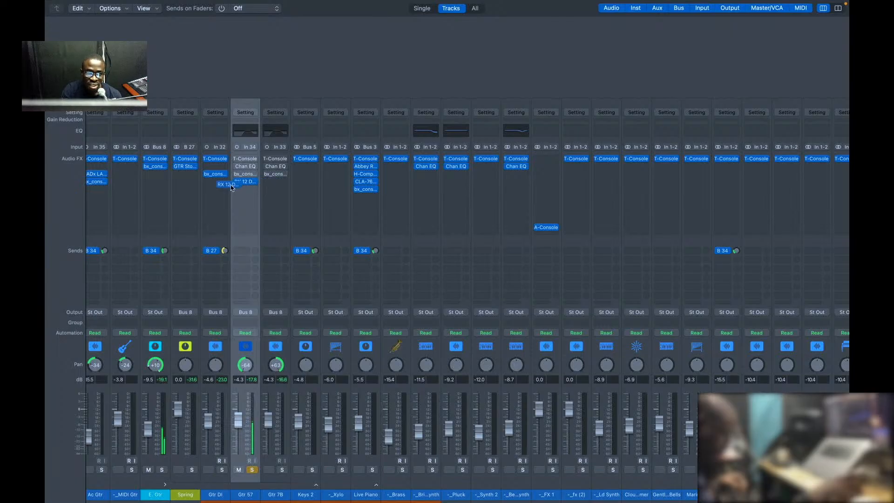
# Step: Reactivate T-Console on Gtr 57, move RX 12 De-bleed to its first insert slot, and copy it to Gtr 7B's first slot
pyautogui.click(237, 160)
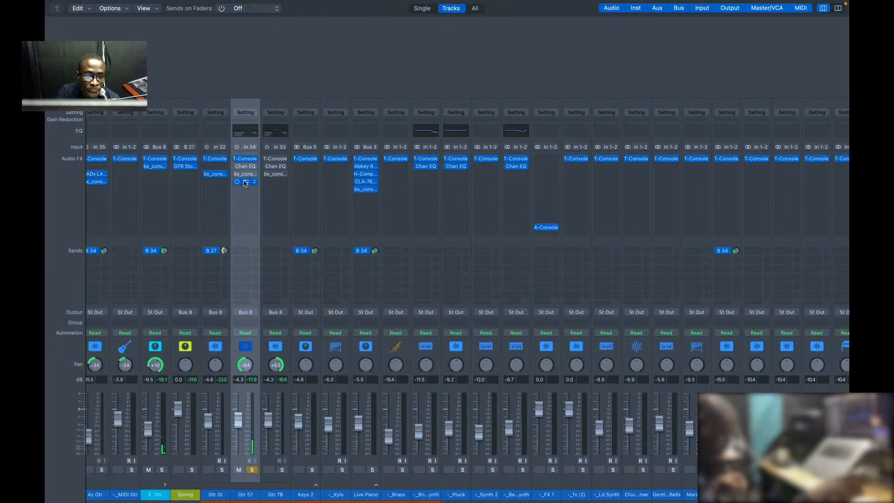
pyautogui.moveTo(246, 184)
pyautogui.mouseDown()
pyautogui.moveTo(241, 163)
pyautogui.moveTo(248, 184)
pyautogui.mouseUp()
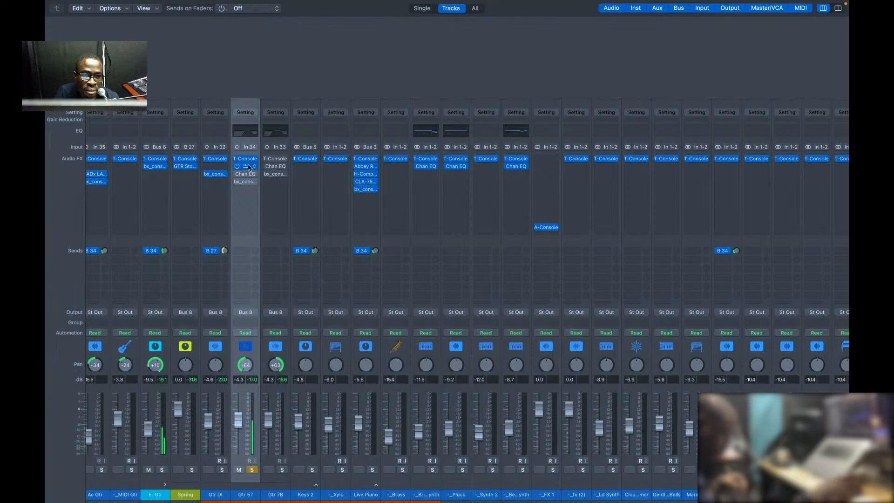
pyautogui.moveTo(249, 168); pyautogui.dragTo(272, 157)
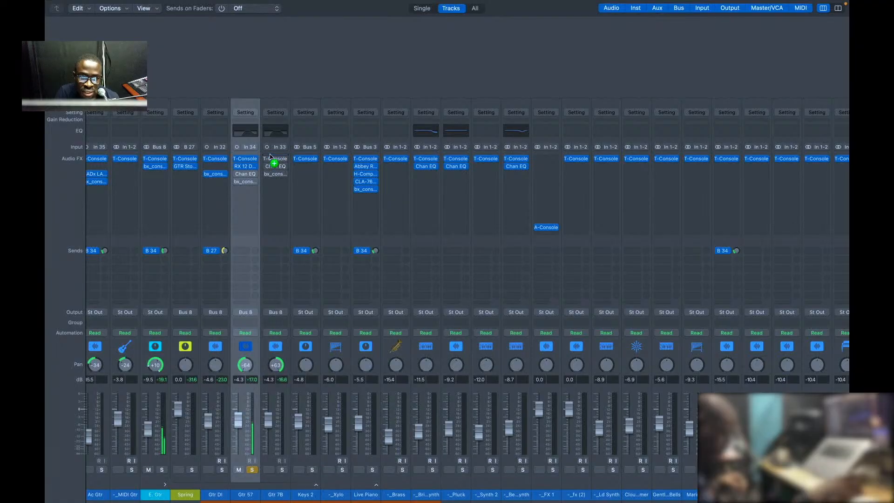
pyautogui.moveTo(270, 157); pyautogui.dragTo(252, 160)
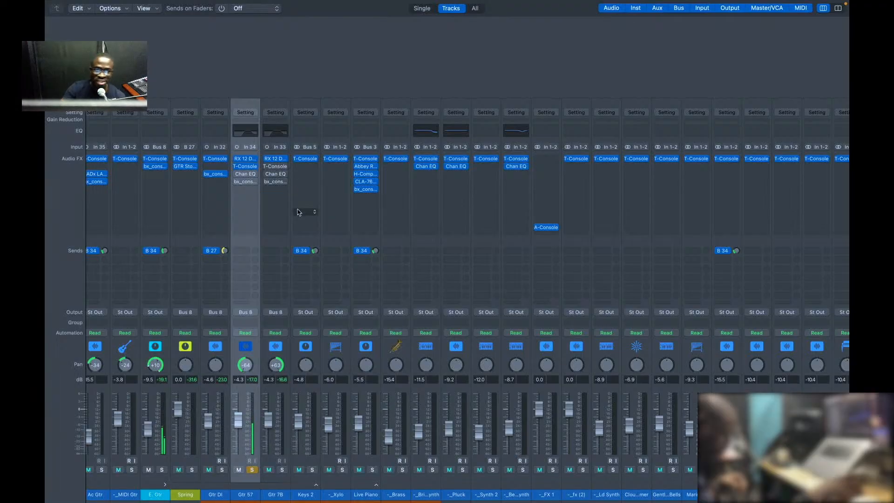
# Step: Reactivate T-Console on Gtr 7B and bx_console on both guitar mic tracks, then add Gtr 7B to the solo
pyautogui.click(266, 166)
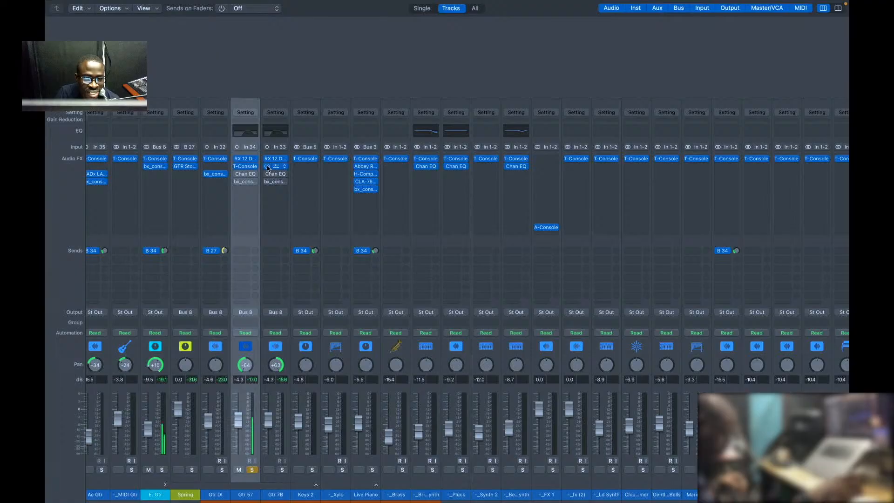
pyautogui.click(237, 182)
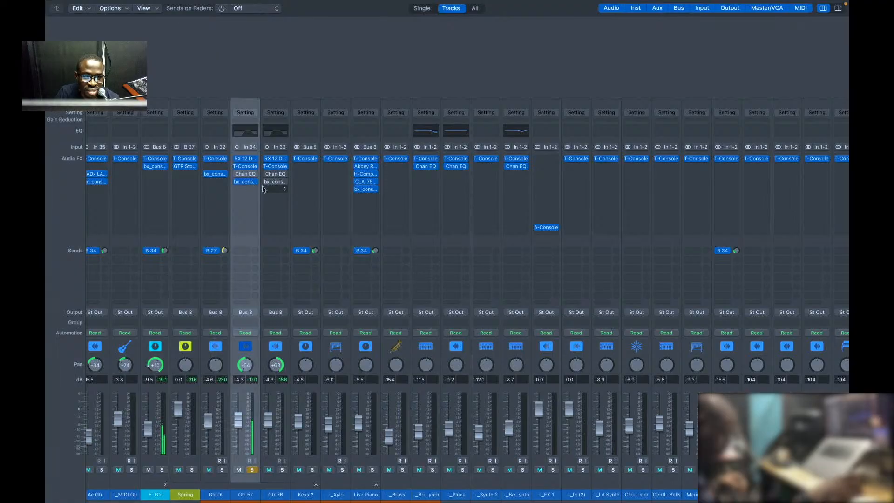
pyautogui.click(267, 182)
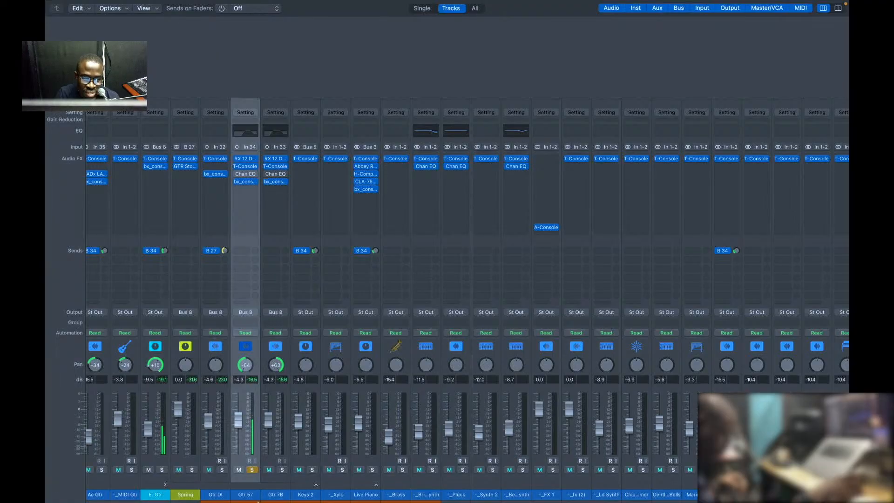
pyautogui.click(281, 470)
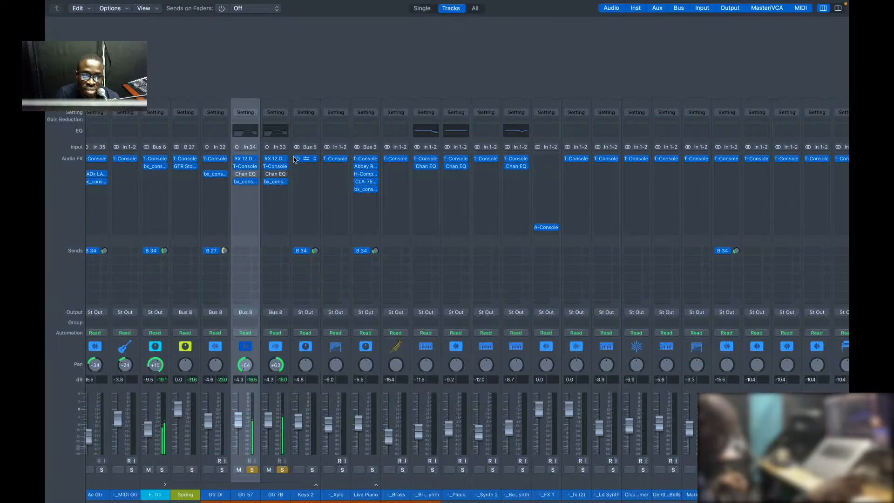
# Step: Inspect the bx_console SSL 4000 E settings on Gtr 7B and Gtr 57, dismissing the system overload alert
pyautogui.click(275, 182)
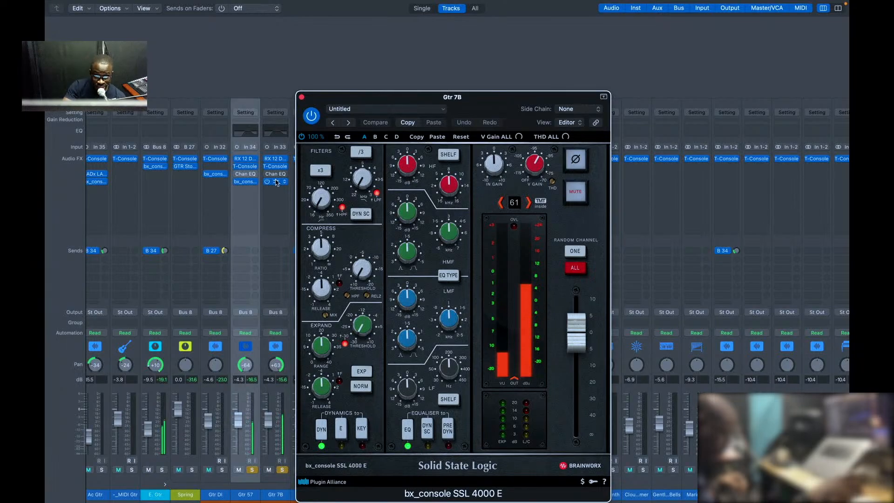
pyautogui.click(275, 182)
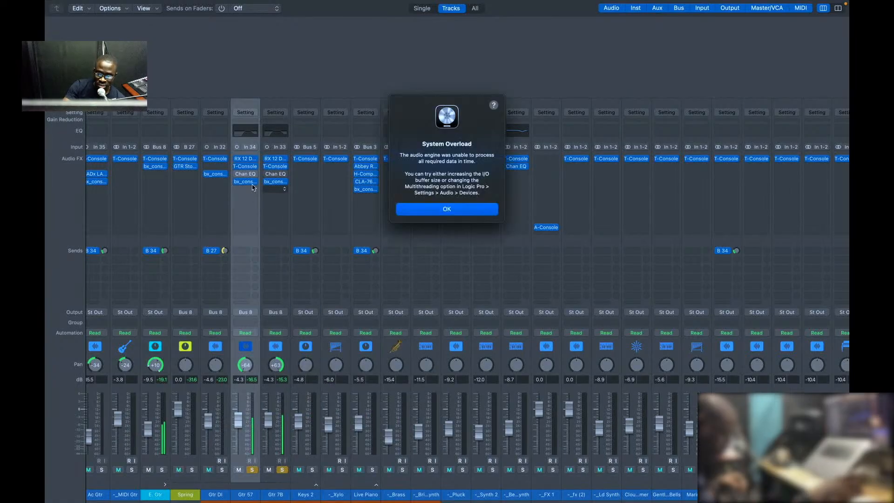
pyautogui.press('Return')
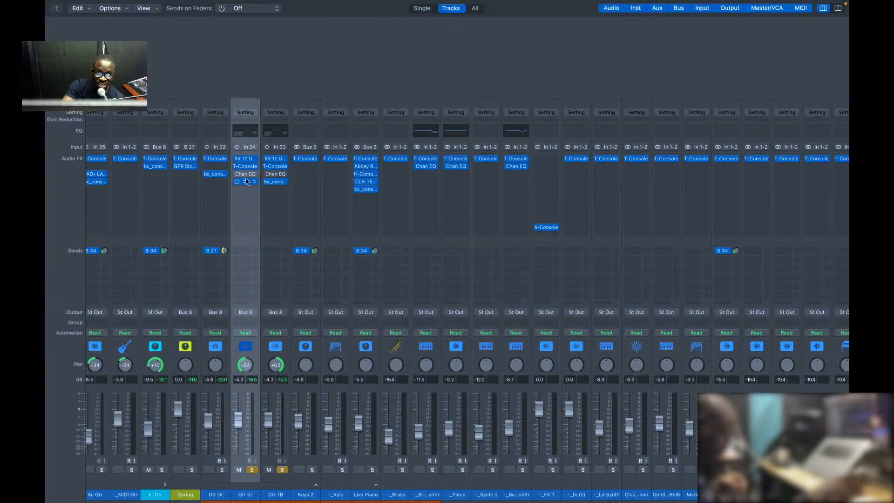
pyautogui.click(246, 182)
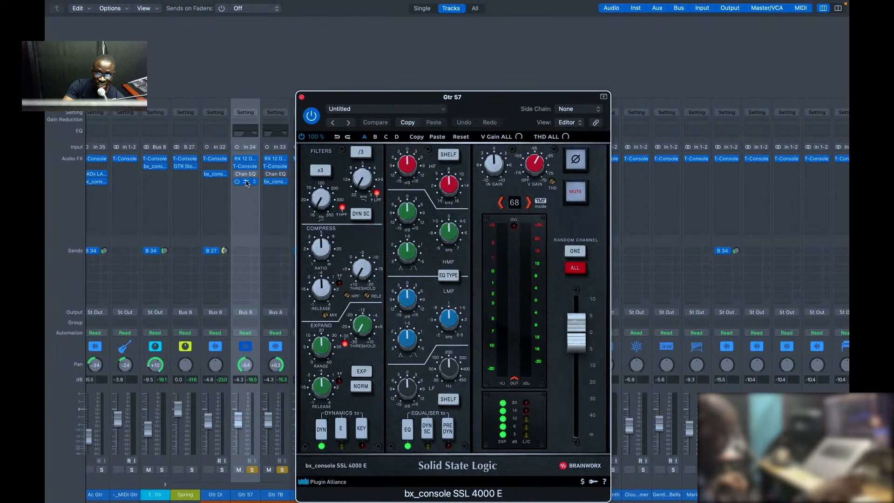
pyautogui.click(246, 181)
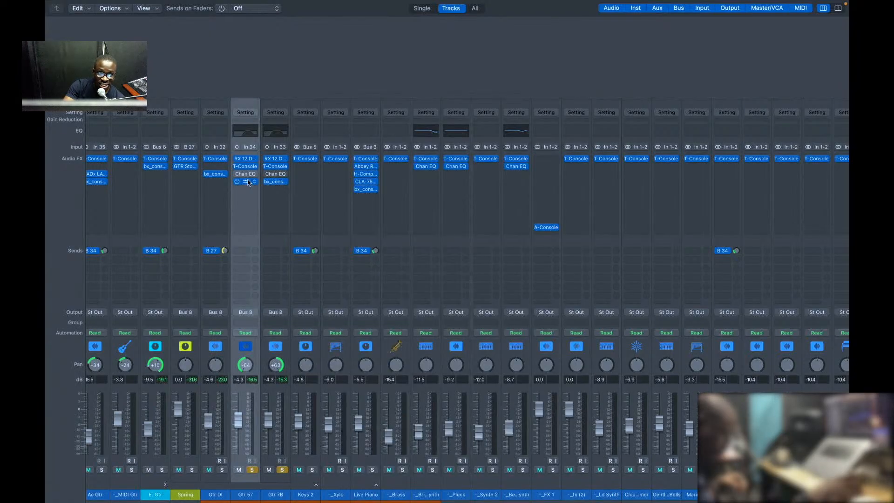
# Step: Remove bx_console SSL 4000 E from Gtr 57 and Gtr 7B, then return to the track arrangement and resume playback
pyautogui.click(254, 182)
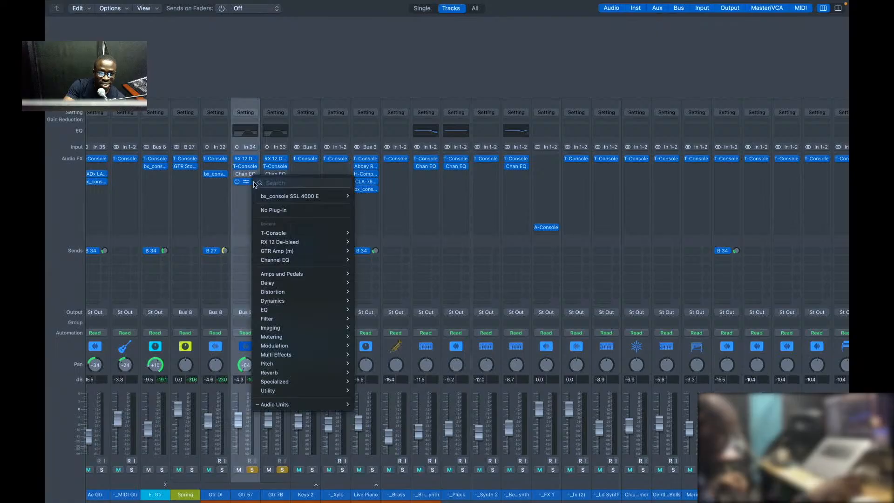
pyautogui.click(302, 210)
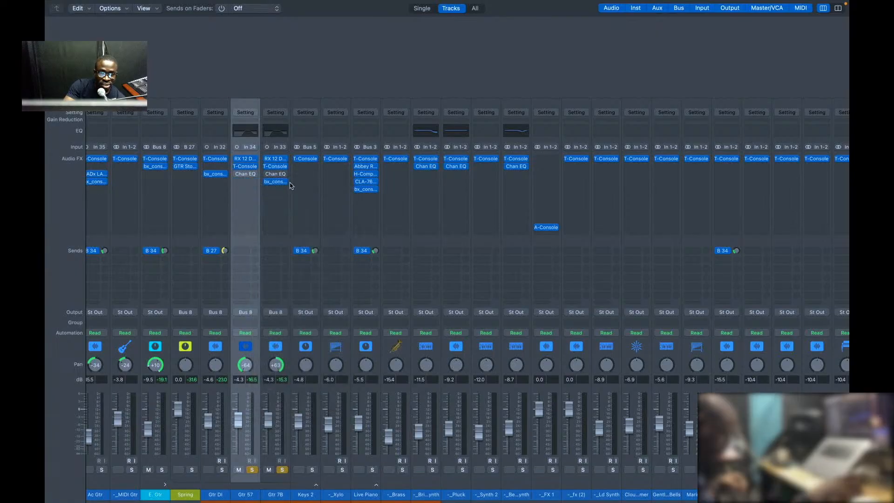
pyautogui.click(284, 183)
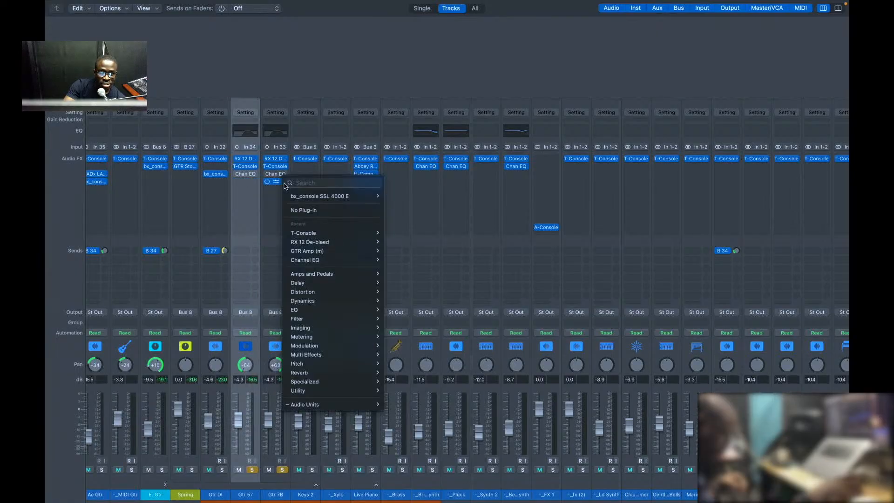
pyautogui.click(302, 208)
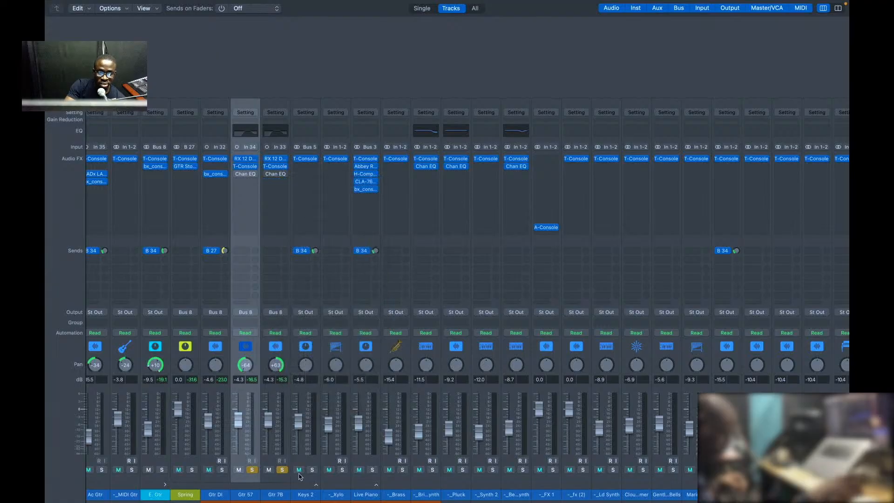
pyautogui.hotkey('ctrl', 'Right')
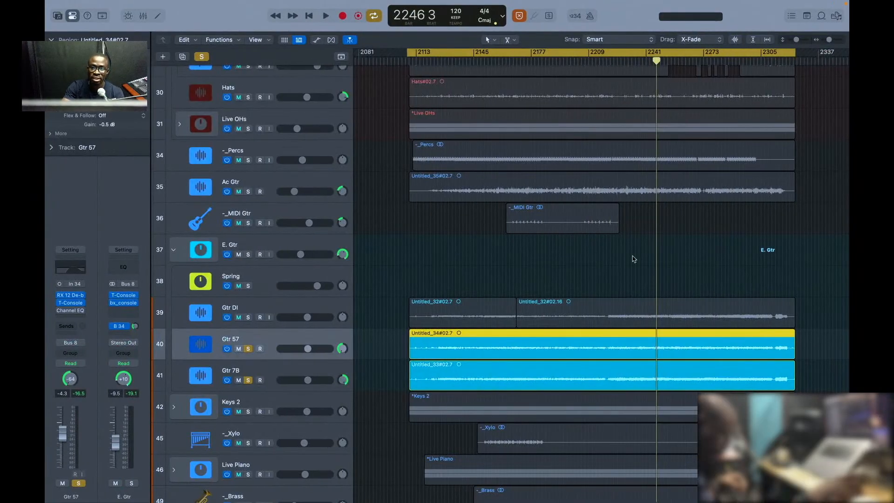
pyautogui.click(633, 256)
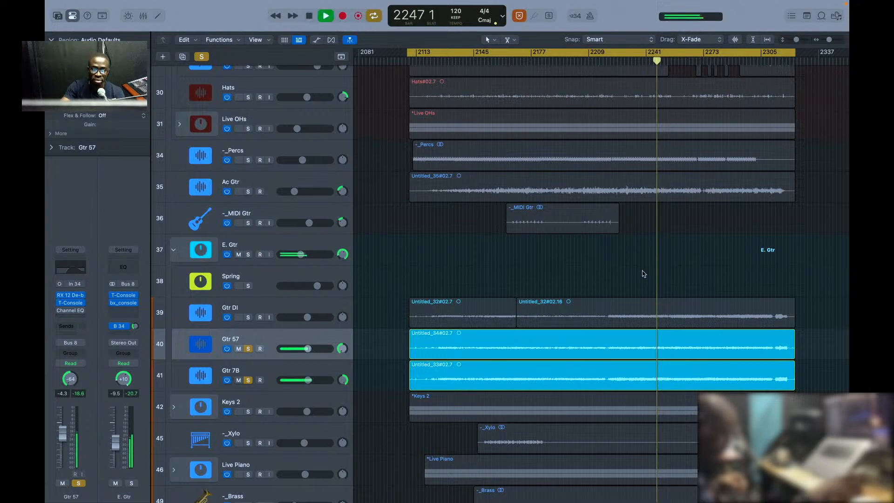
# Step: Select the Gtr 57 and Gtr 7B channels together and compare their sound with RX 12 De-bleed, T-Console and Channel EQ toggled in turn
pyautogui.hotkey('ctrl', 'Left')
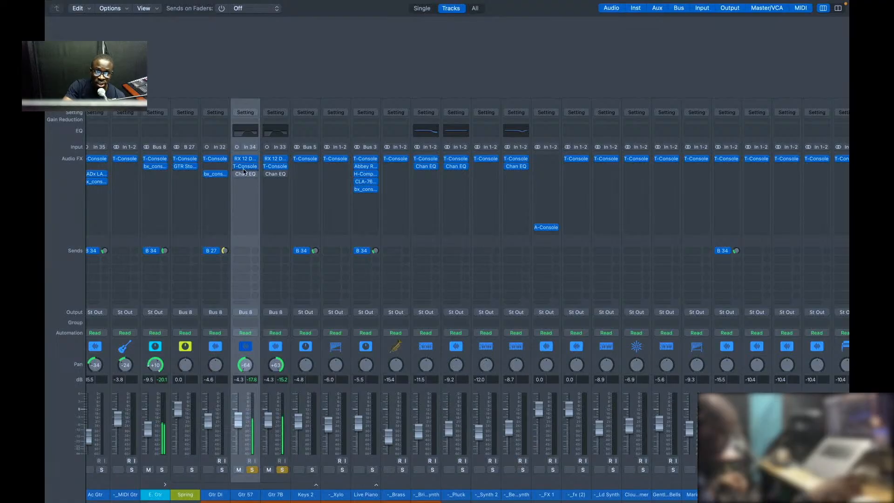
pyautogui.keyDown('shift'); pyautogui.click(272, 244); pyautogui.keyUp('shift')
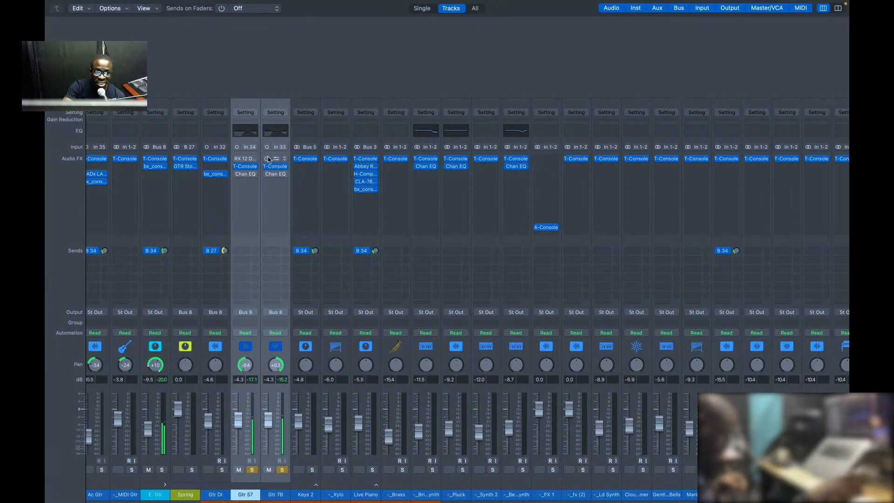
pyautogui.scroll(-1, 269, 159)
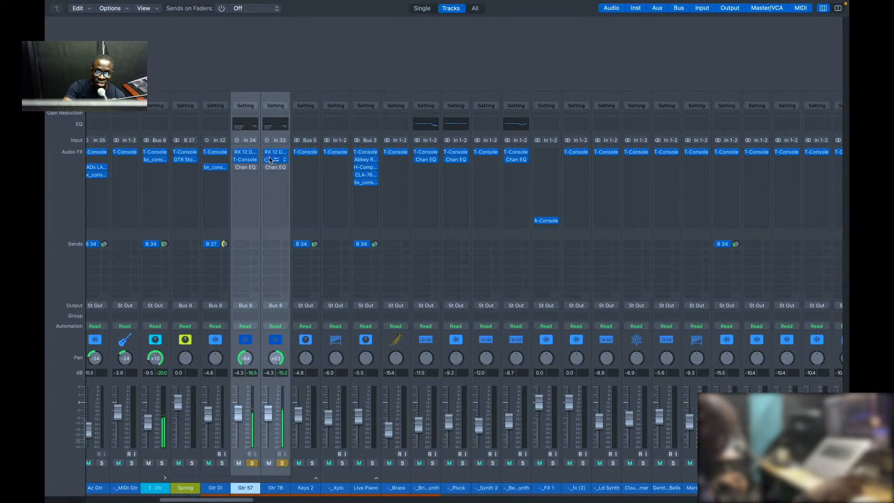
pyautogui.click(268, 160)
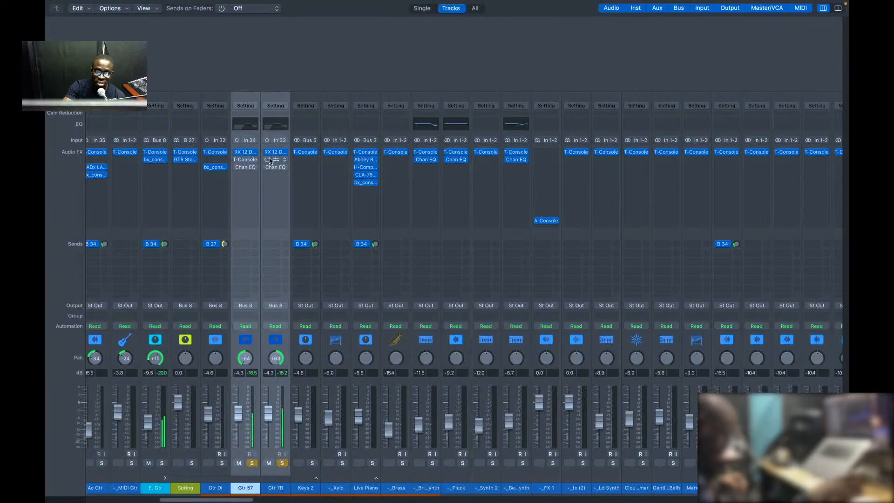
pyautogui.click(269, 160)
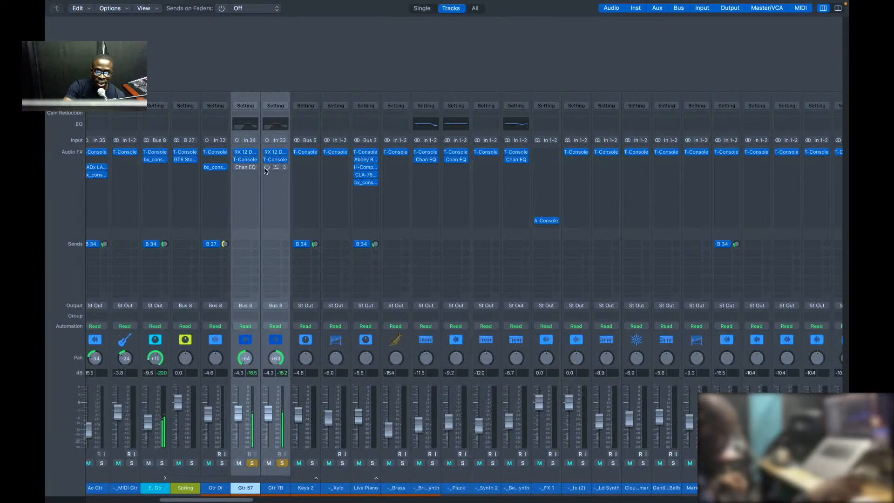
pyautogui.click(267, 168)
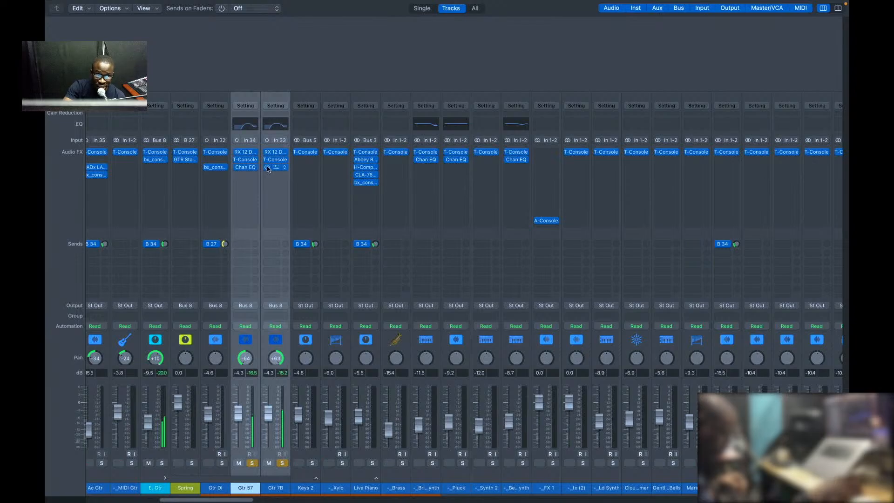
pyautogui.click(267, 168)
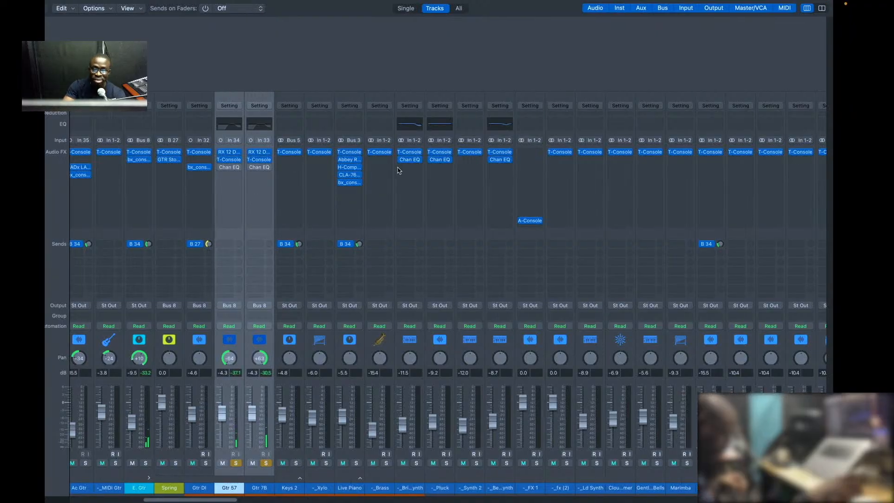
# Step: Play both guitar mic tracks from a point past bar 2209 and compare them with Channel EQ on and off
pyautogui.press('x')
pyautogui.click(497, 248)
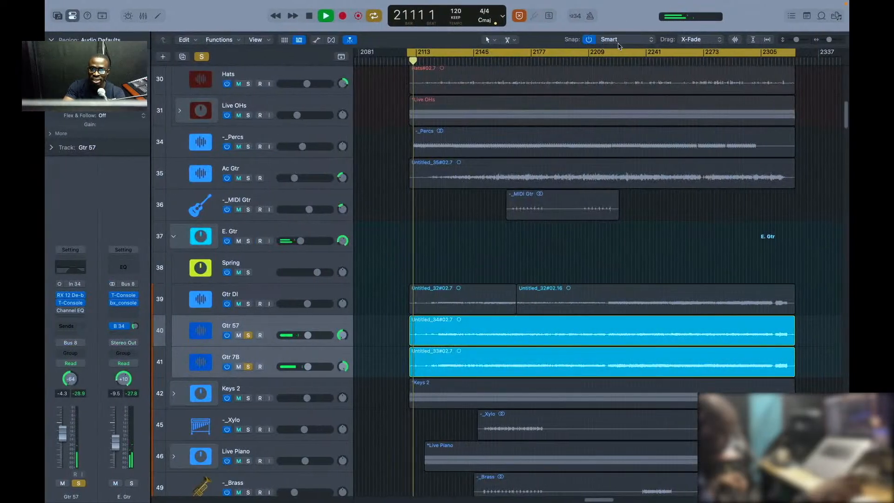
pyautogui.click(606, 62)
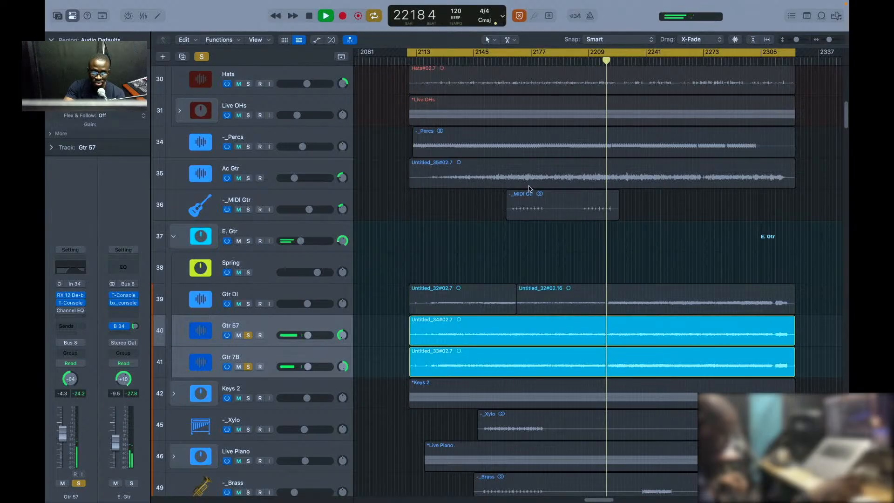
pyautogui.click(626, 61)
pyautogui.press('super+2')
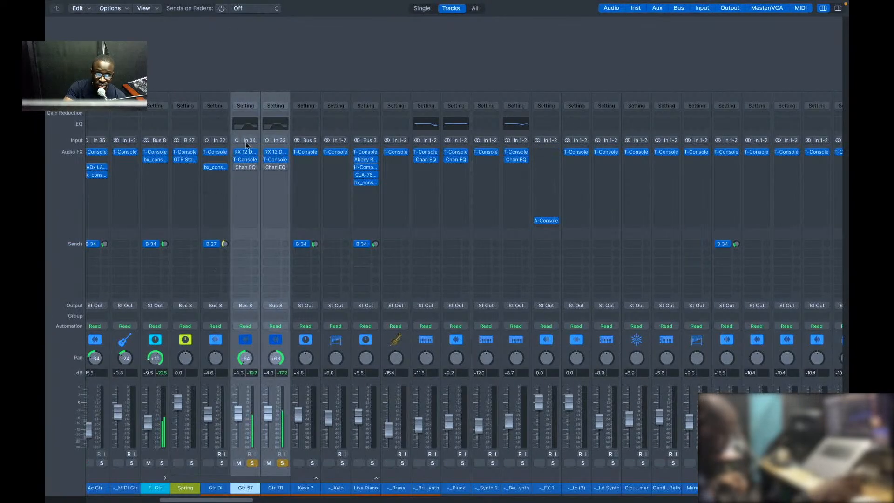
pyautogui.click(236, 168)
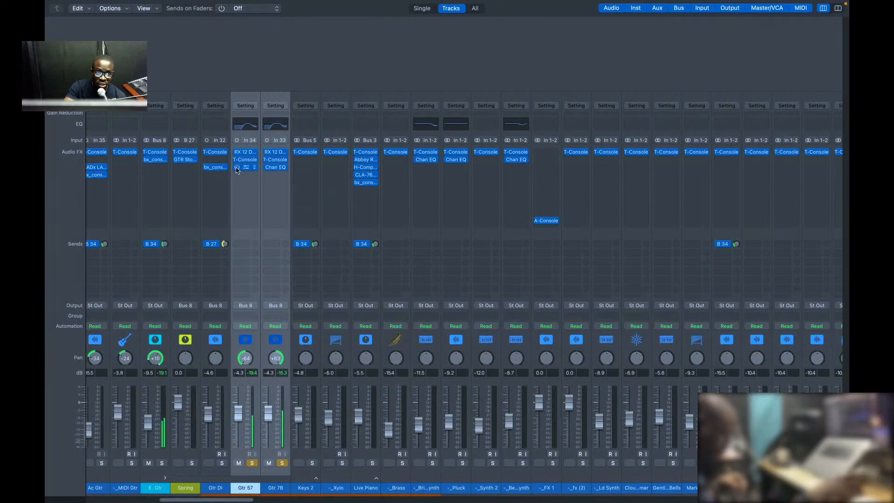
pyautogui.click(237, 169)
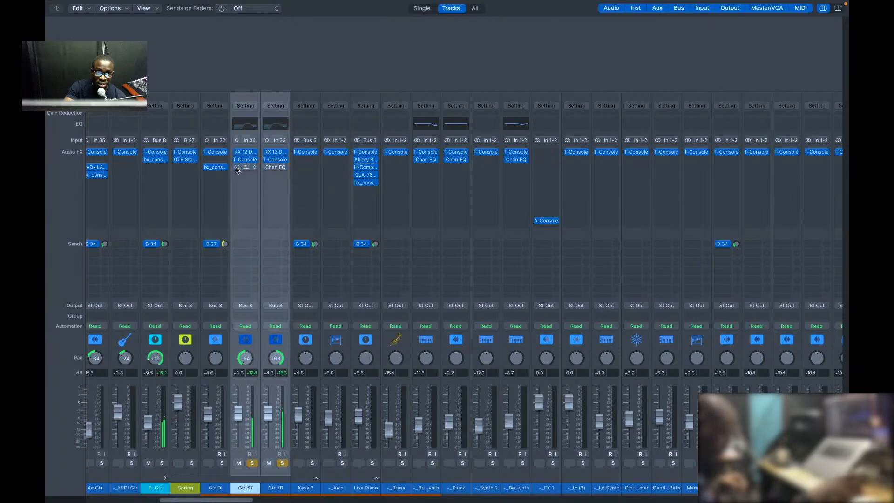
# Step: Activate Channel EQ on Gtr 57 with its high shelf at 5350 Hz and +0.2 dB, and activate Channel EQ on Gtr 7B
pyautogui.click(247, 125)
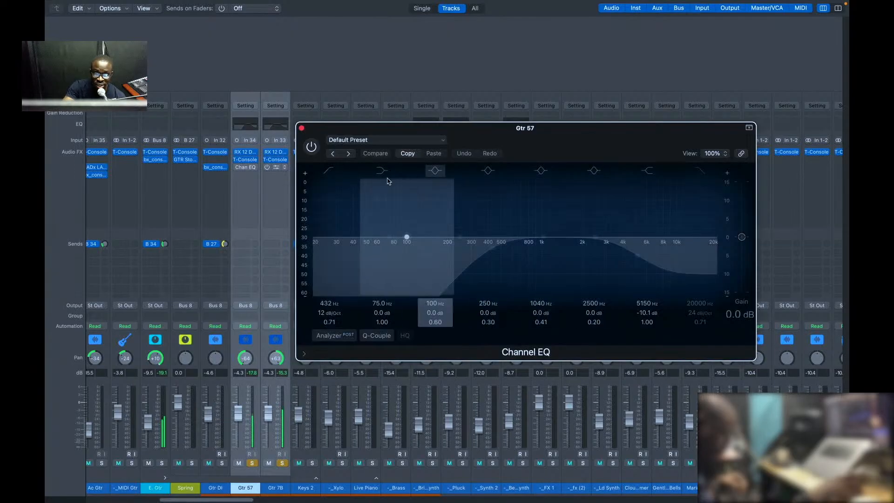
pyautogui.click(311, 147)
pyautogui.moveTo(638, 274); pyautogui.dragTo(645, 215)
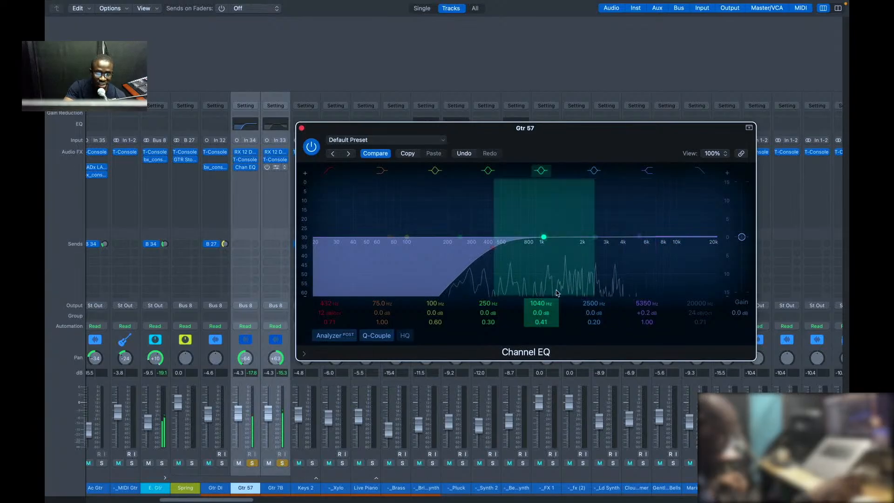
pyautogui.press('super+w')
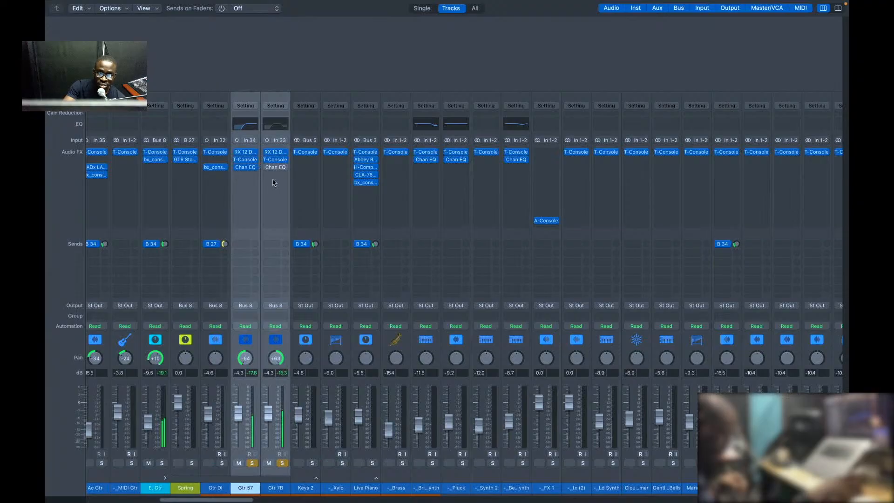
pyautogui.click(265, 168)
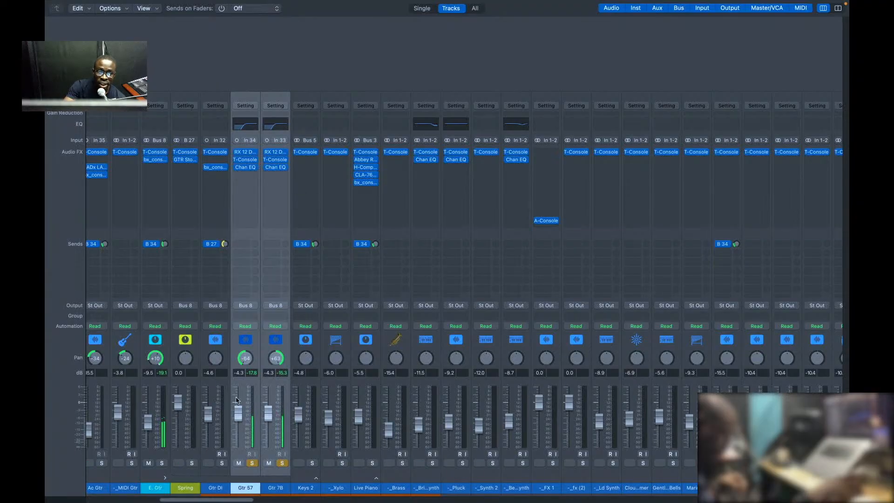
# Step: Add Gtr DI to the soloed guitar mics, then clear all solos and solo only Gtr DI in the arrangement
pyautogui.click(222, 463)
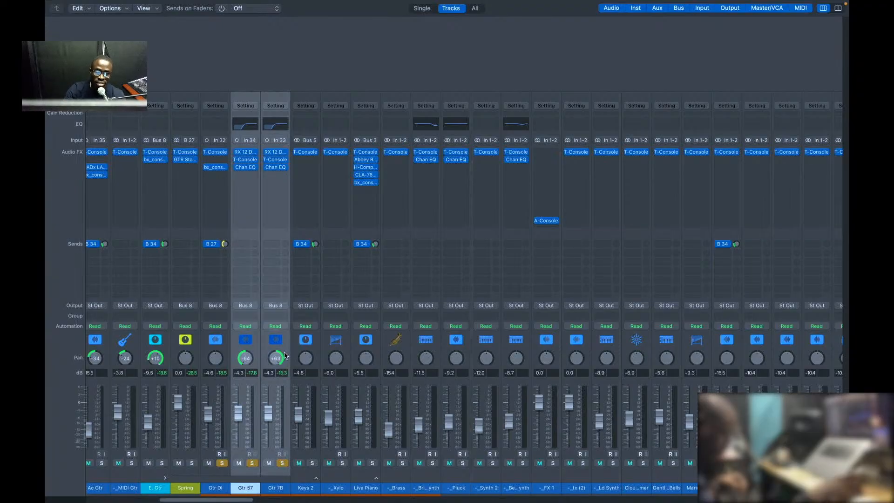
pyautogui.hotkey('ctrl', 'Right')
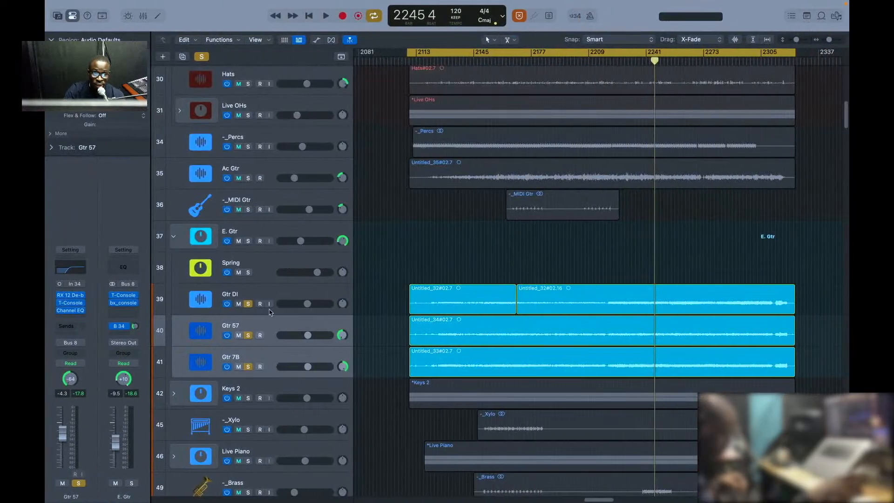
pyautogui.click(268, 295)
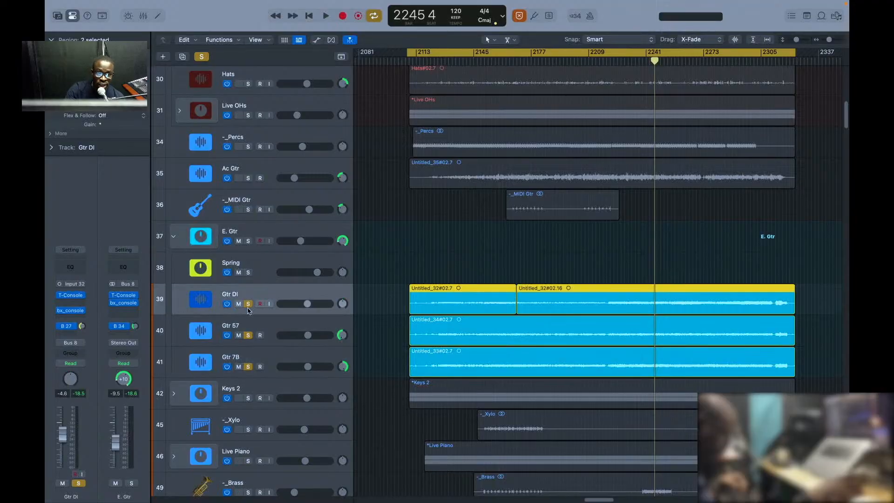
pyautogui.click(248, 305)
pyautogui.keyDown('alt'); pyautogui.click(249, 335); pyautogui.keyUp('alt')
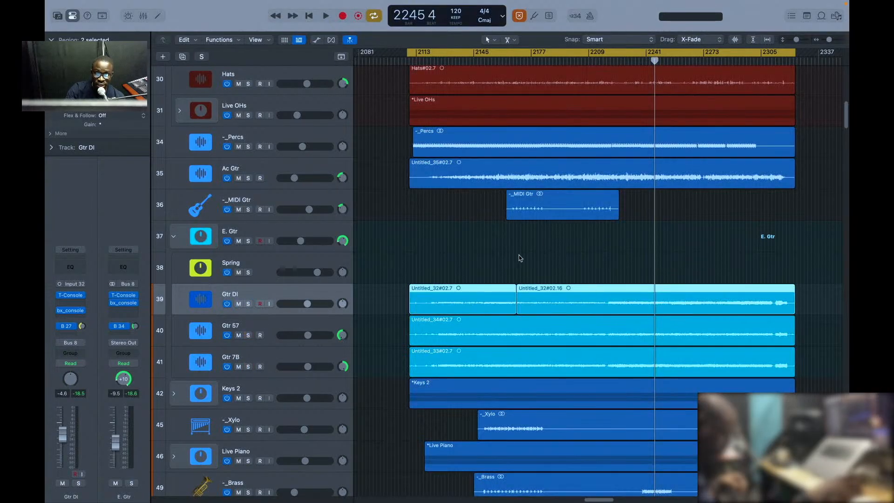
pyautogui.press('s')
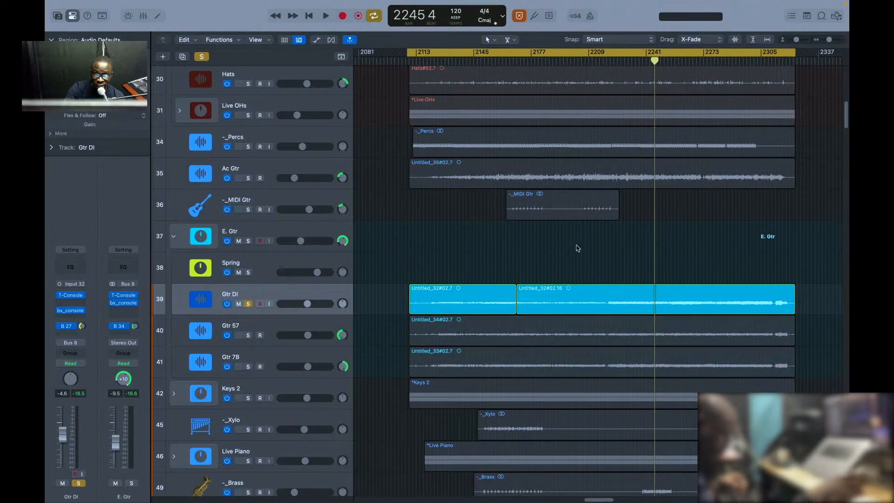
# Step: Play the soloed Gtr DI, add a send to Bus 35 on its channel, and stop playback
pyautogui.press('space')
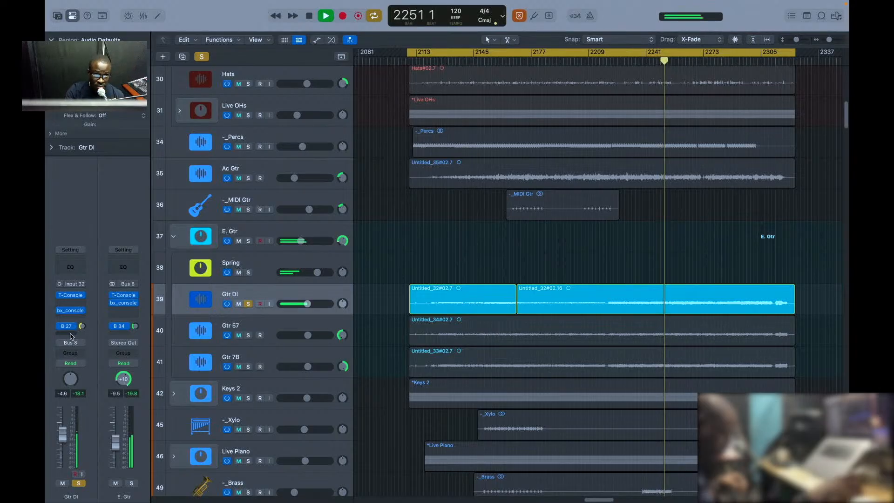
pyautogui.click(71, 334)
pyautogui.moveTo(136, 412)
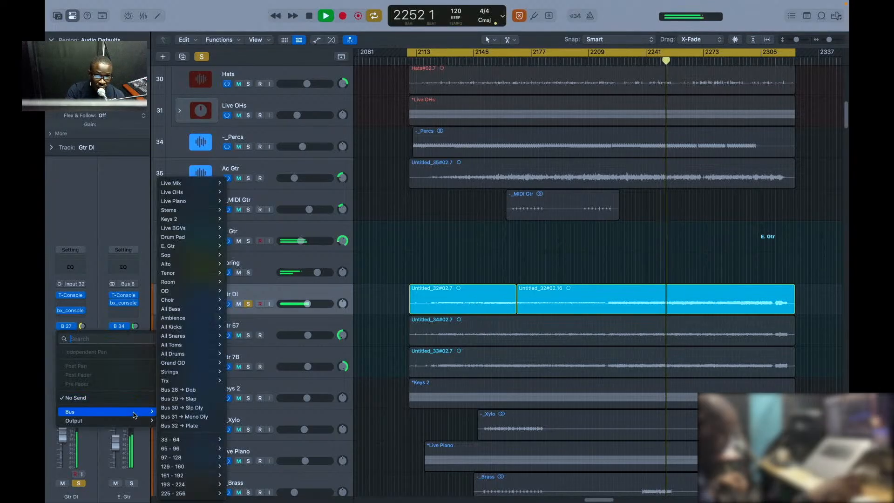
pyautogui.moveTo(218, 437)
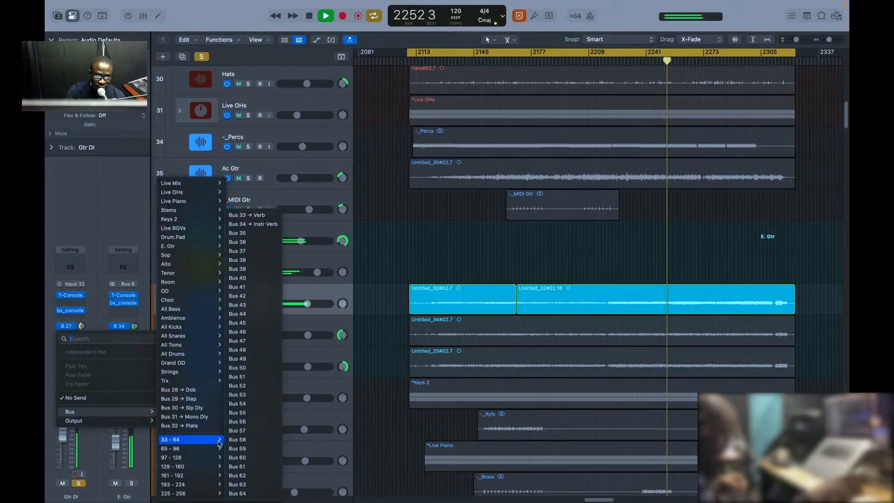
pyautogui.click(251, 233)
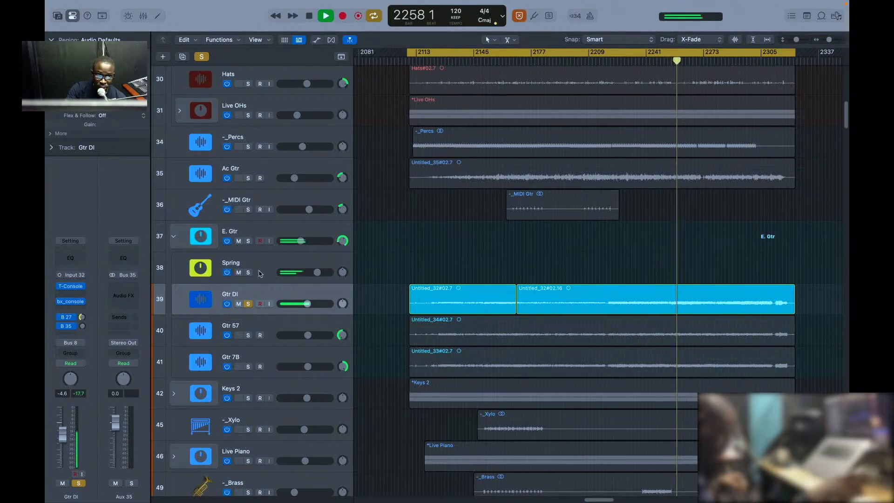
pyautogui.press('space')
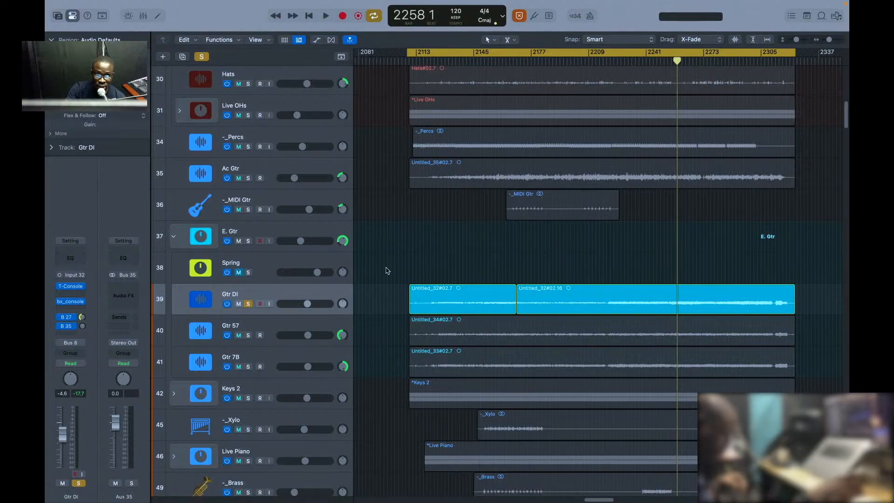
# Step: Resume playback of Gtr DI, mute the Spring track to hear the DI without it, and stop playback
pyautogui.press('space')
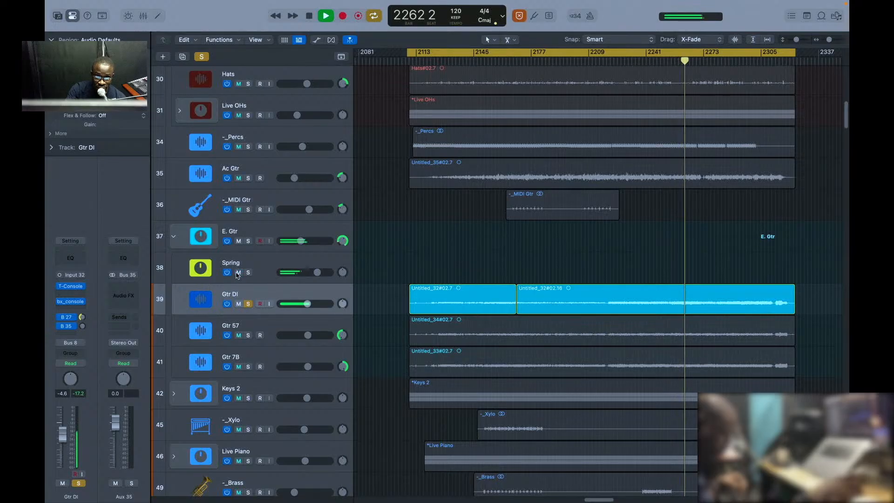
pyautogui.click(238, 273)
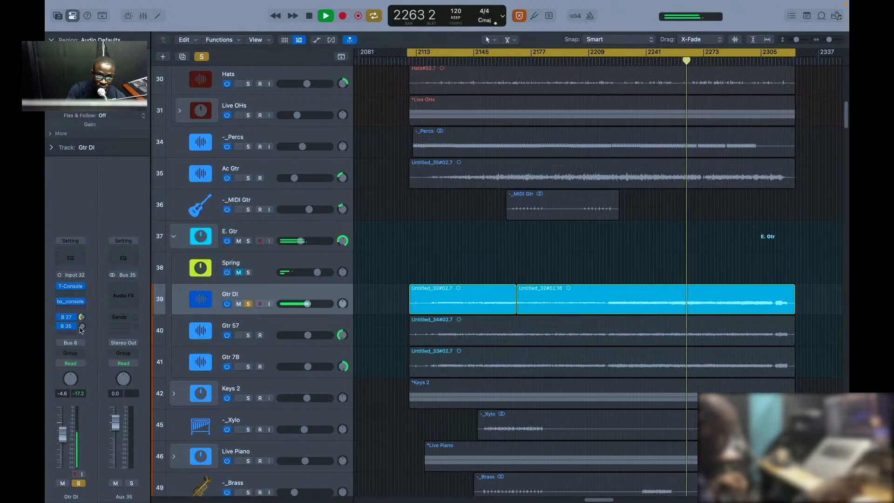
pyautogui.press('space')
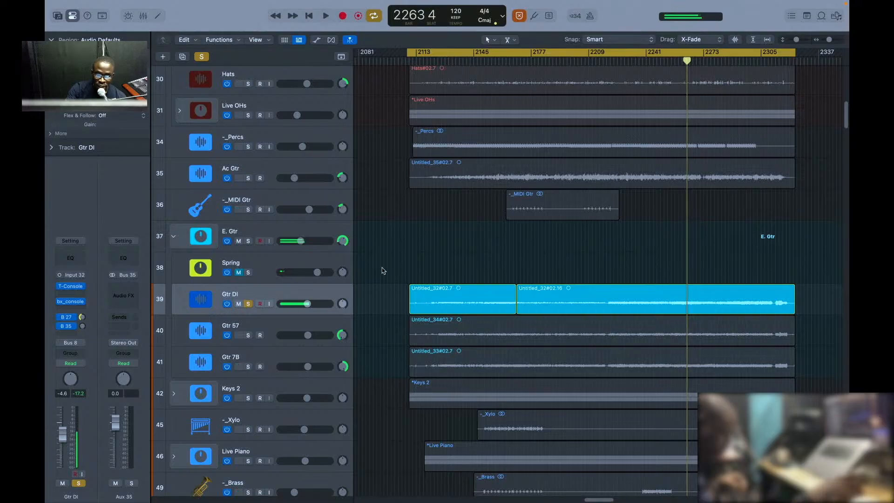
# Step: Review the channel strips of Spring, Gtr DI, the E. Gtr stack, Gtr 57 and Gtr 7B by selecting each track
pyautogui.click(264, 264)
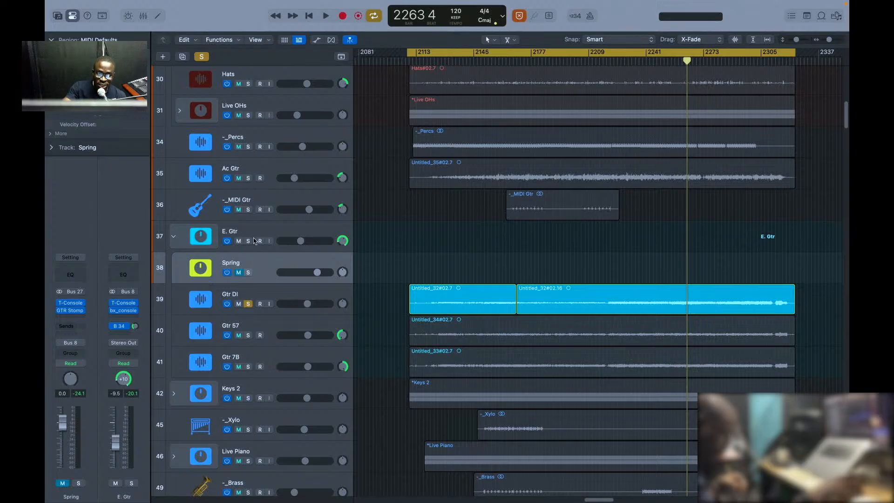
pyautogui.click(321, 298)
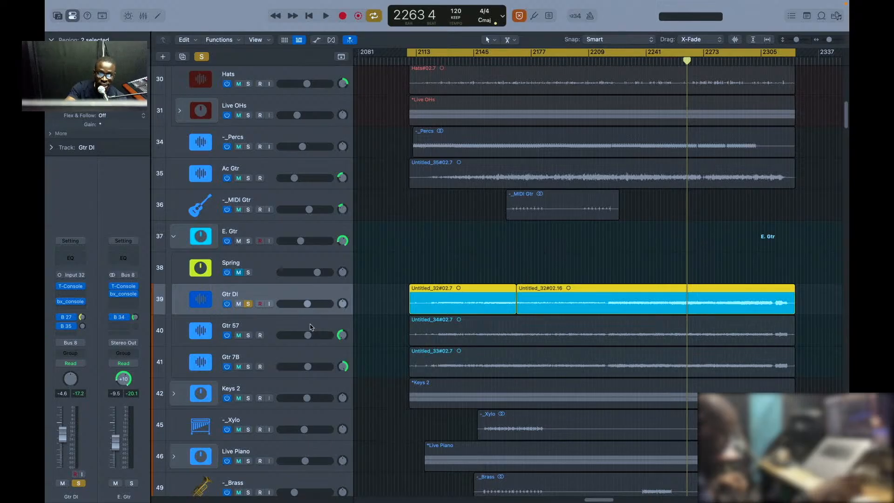
pyautogui.click(306, 262)
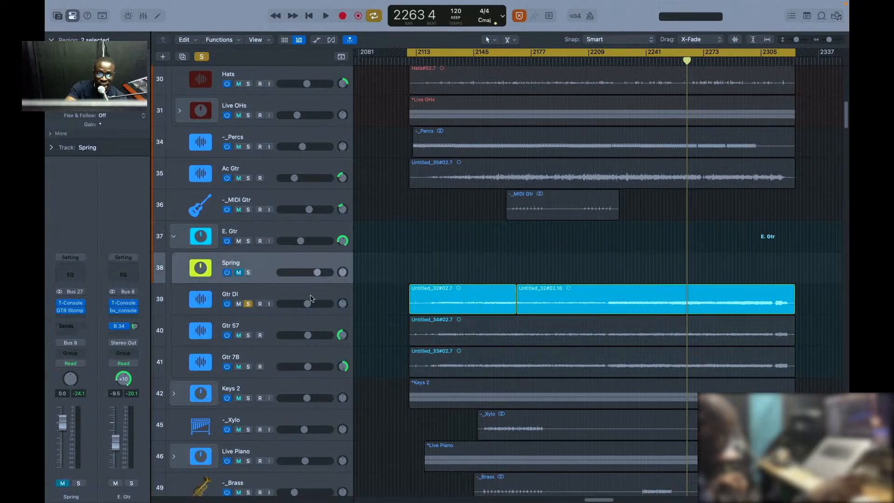
pyautogui.keyDown('shift'); pyautogui.click(312, 366); pyautogui.keyUp('shift')
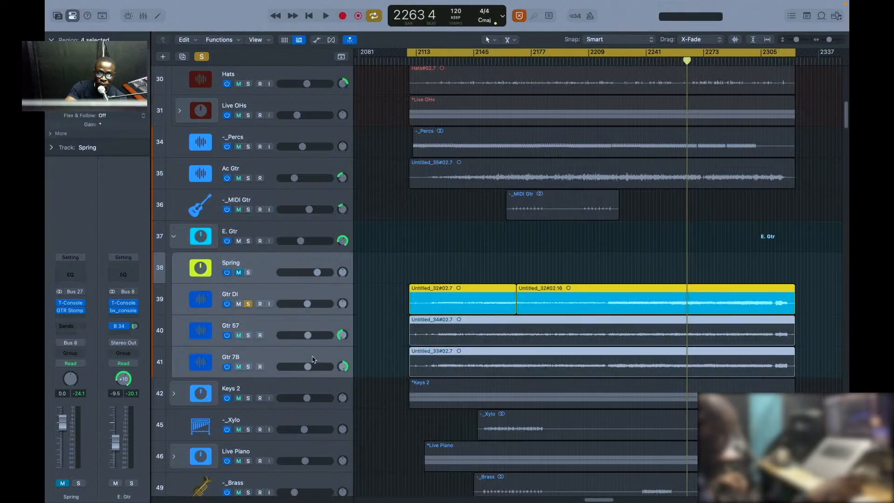
pyautogui.click(271, 234)
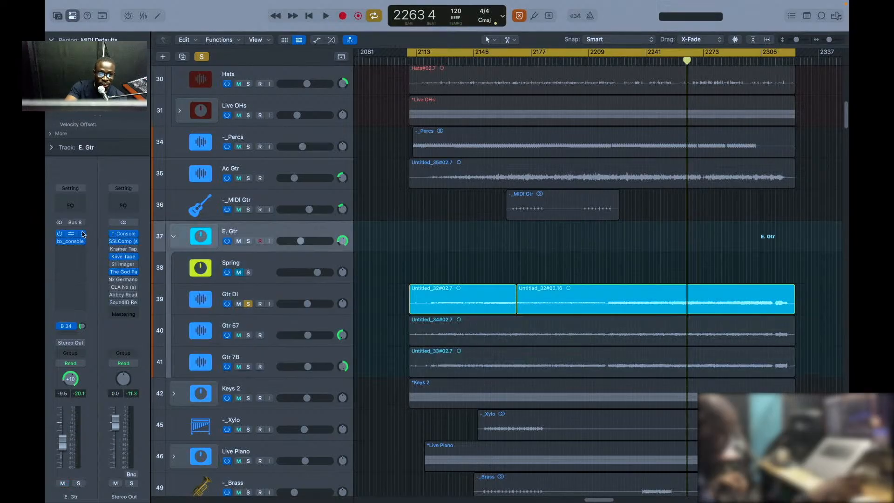
pyautogui.click(318, 330)
pyautogui.click(315, 357)
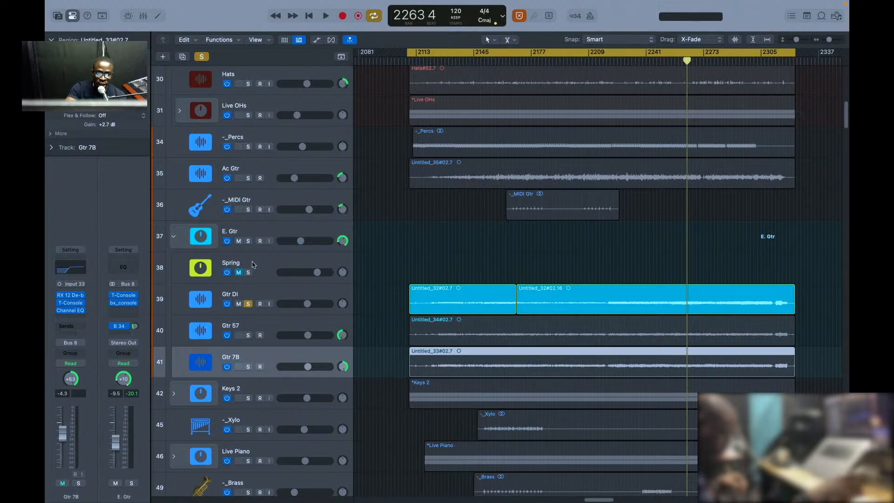
# Step: Compare the routing, inserts and sends of the E. Gtr stack, Spring, Gtr DI, Gtr 57 and Gtr 7B by selecting each track
pyautogui.click(270, 231)
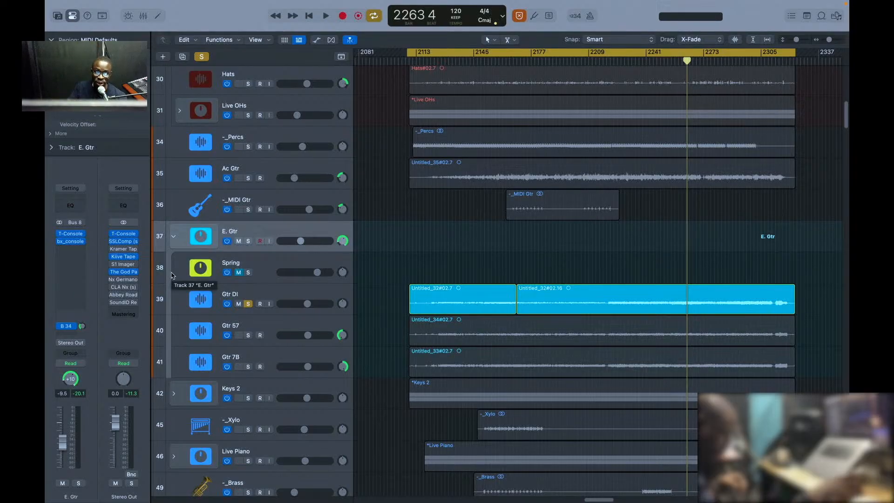
pyautogui.click(285, 266)
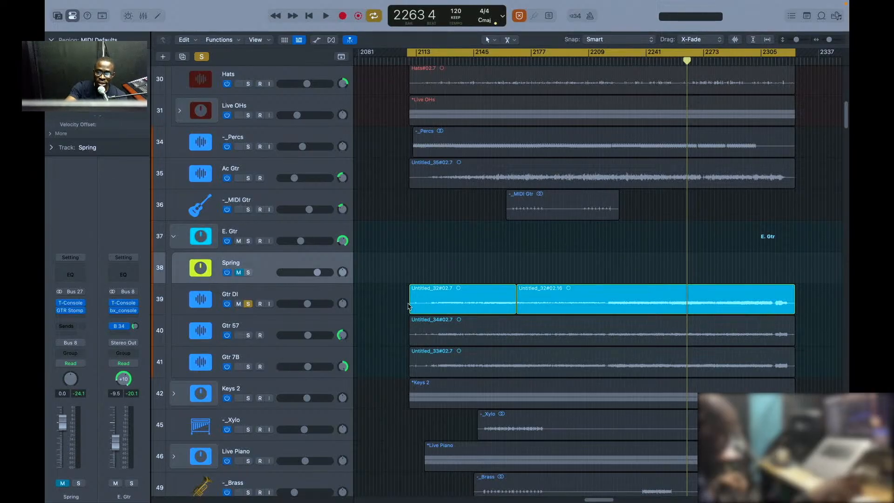
pyautogui.click(303, 302)
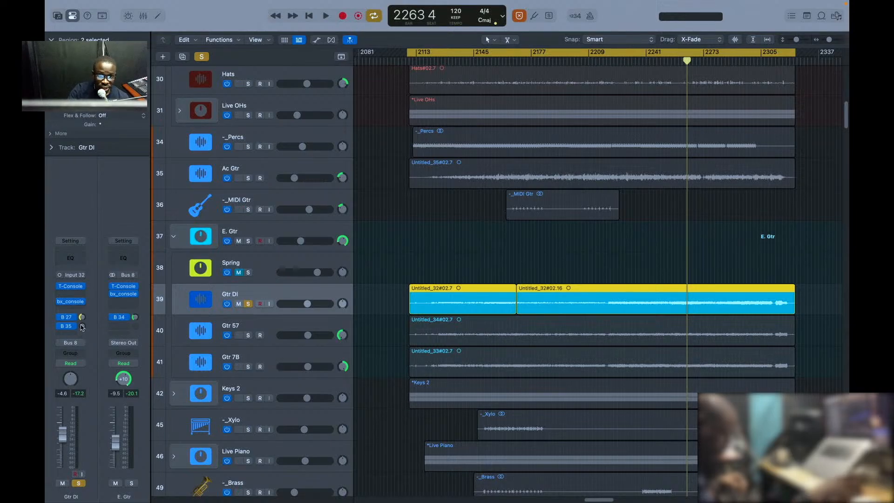
pyautogui.click(267, 330)
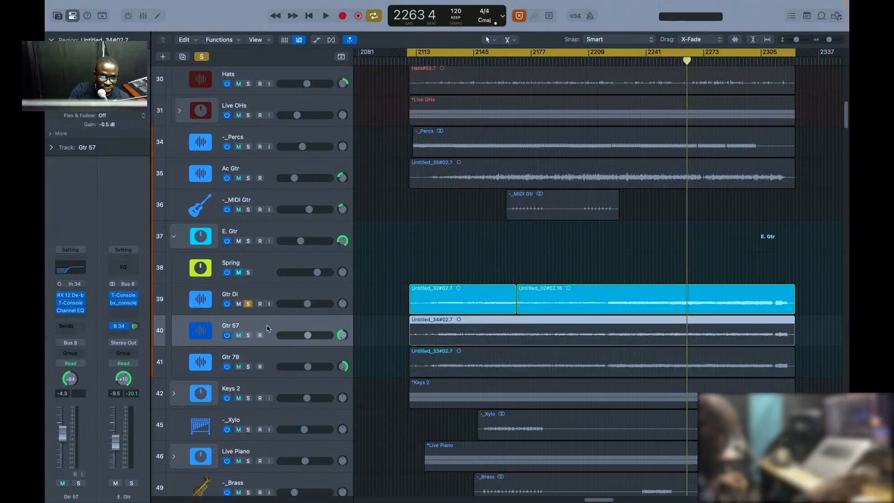
pyautogui.click(285, 361)
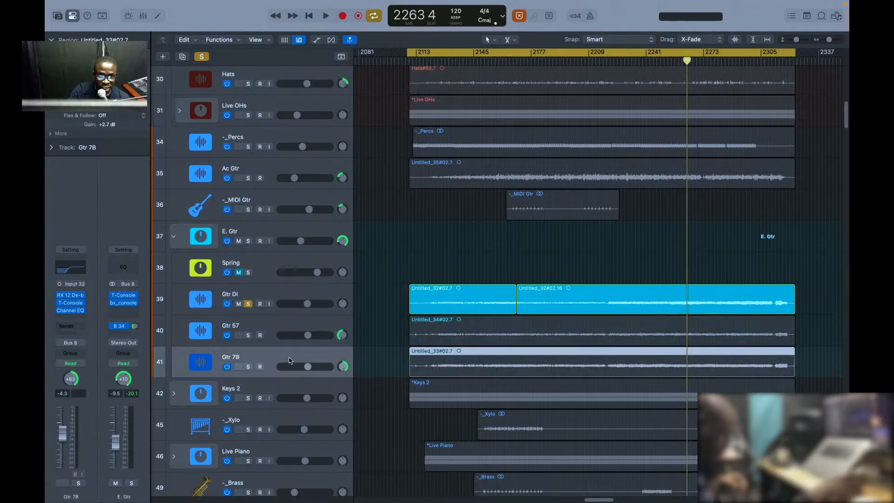
pyautogui.click(299, 300)
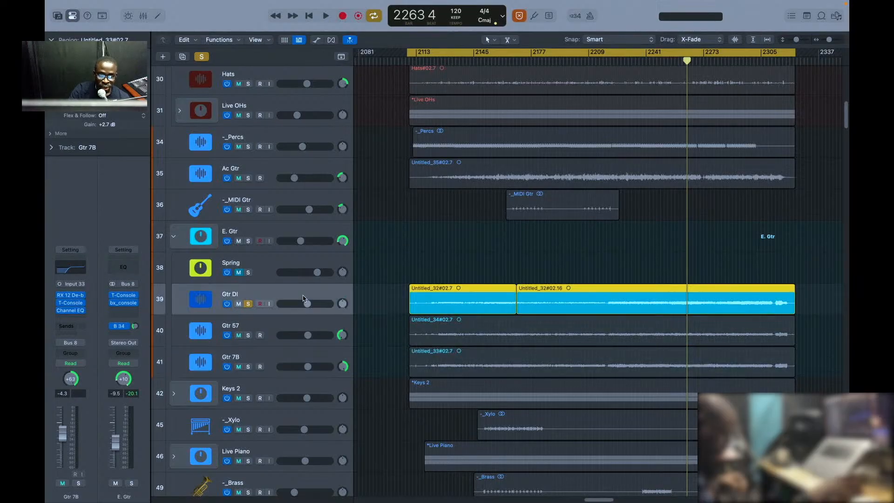
pyautogui.click(300, 262)
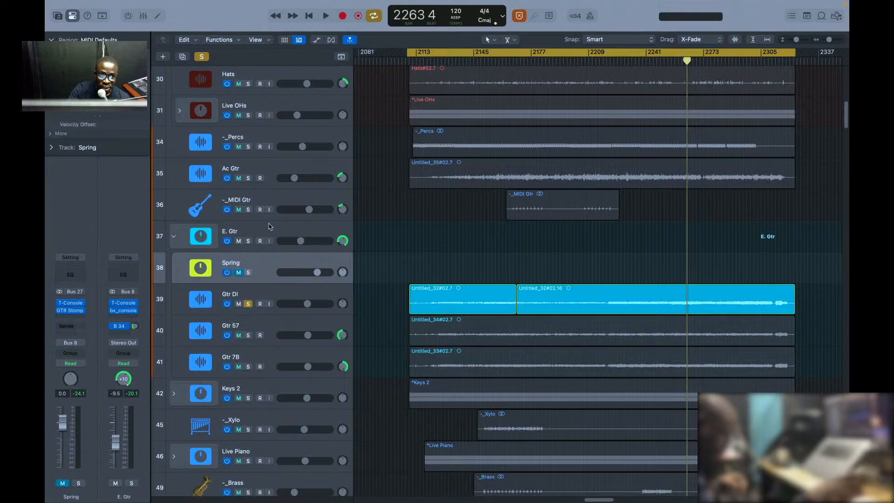
pyautogui.click(275, 234)
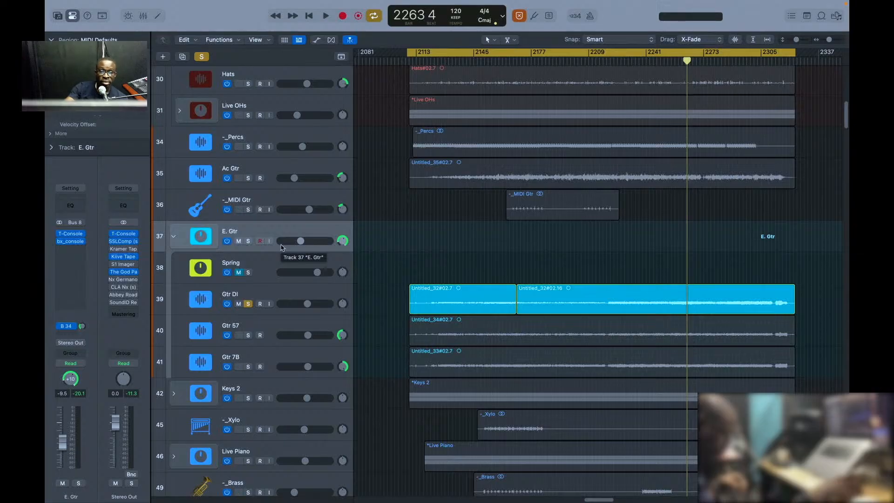
pyautogui.click(282, 296)
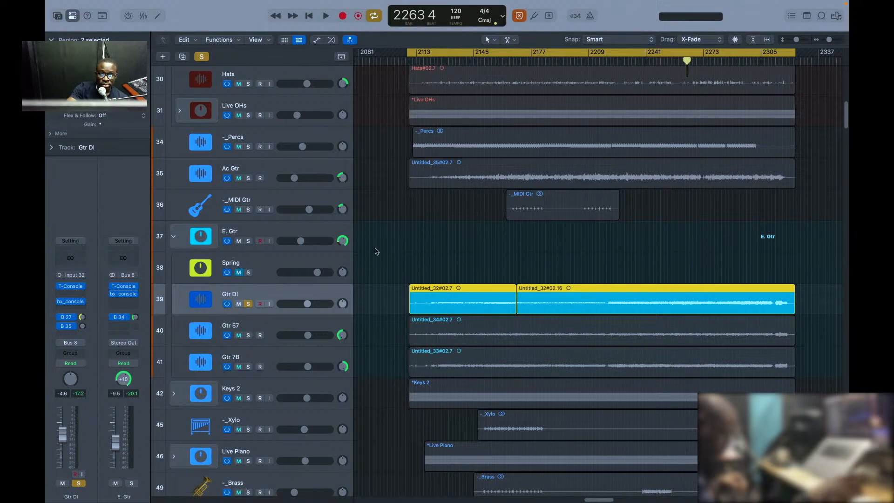
# Step: Show the mixer, find Gtr DI and its Bus 27 send, and inspect the GTR Stomp 2 plug-in on Spring before closing it
pyautogui.press('x')
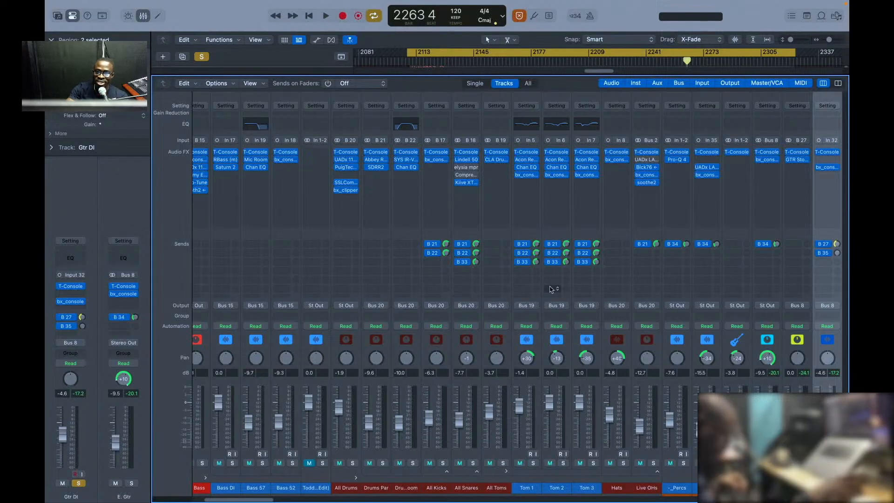
pyautogui.hscroll(10, 552, 290)
pyautogui.hscroll(3, 548, 291)
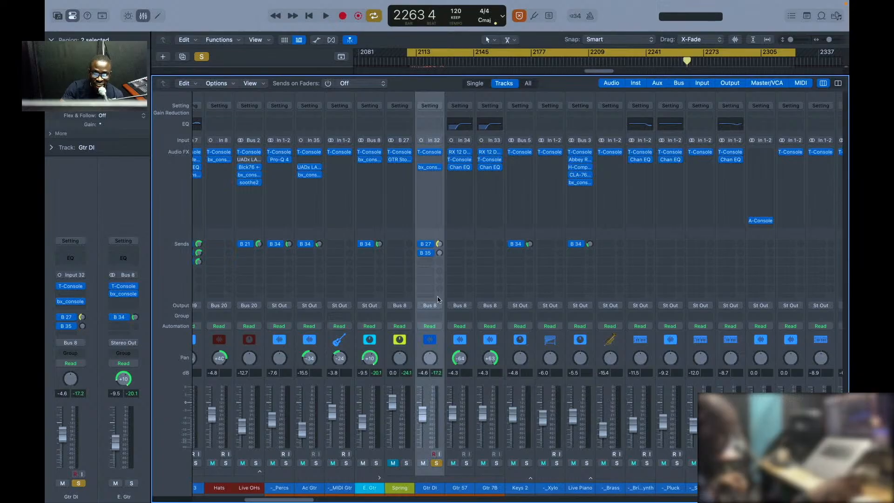
pyautogui.click(438, 244)
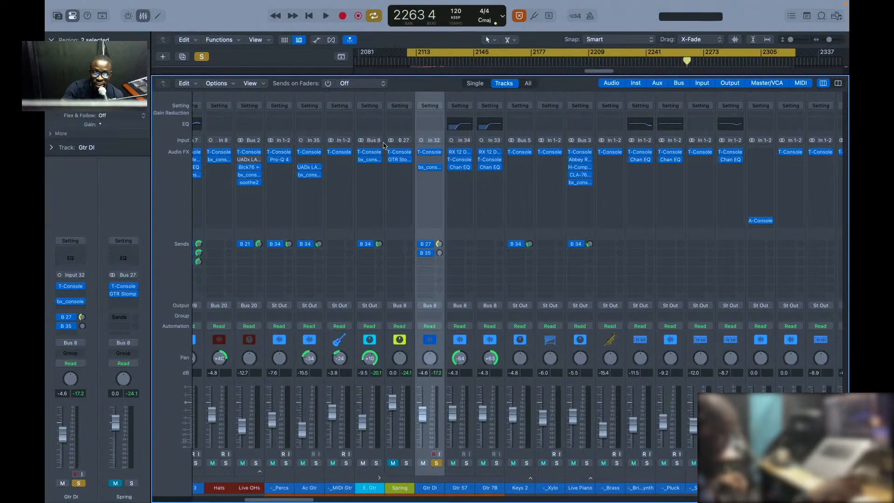
pyautogui.click(399, 159)
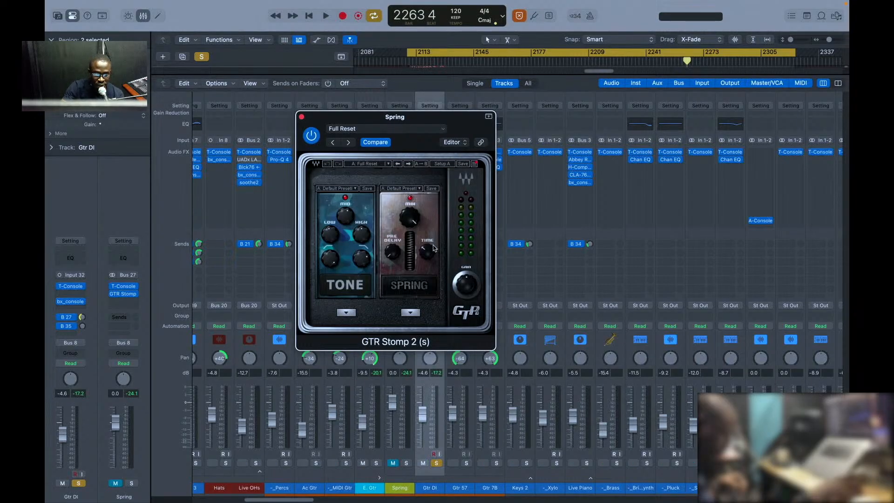
pyautogui.press('super+w')
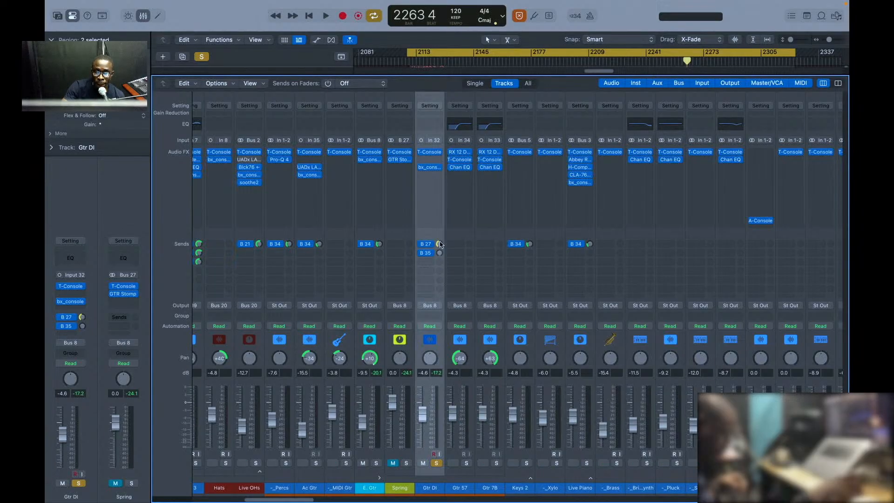
# Step: Examine the Bus 27 send options on Gtr DI, including Independent Pan, without changing any of them
pyautogui.click(439, 244)
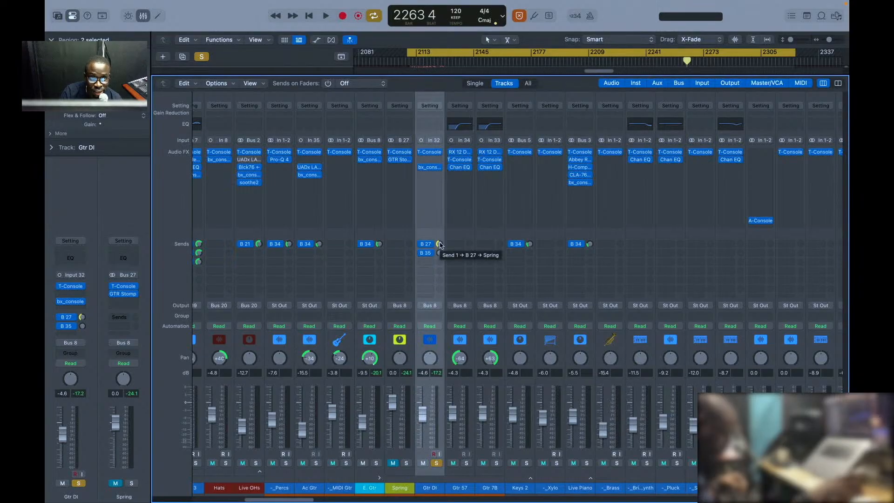
pyautogui.click(439, 244)
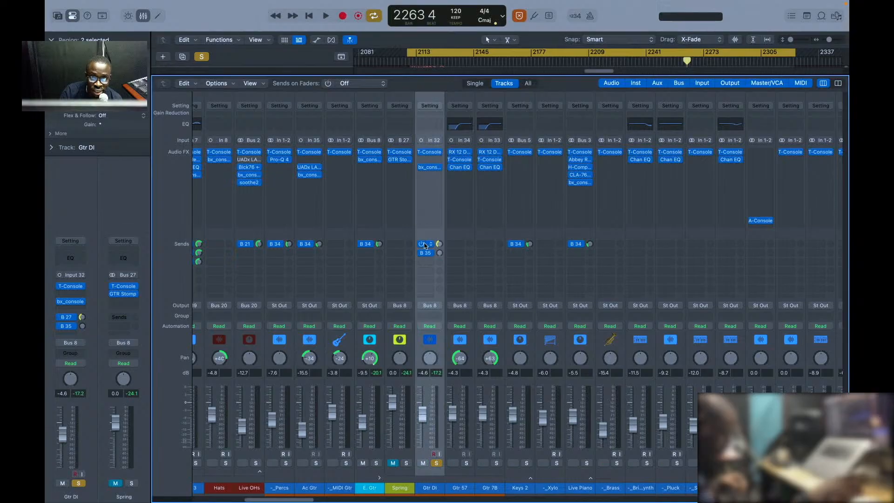
pyautogui.click(424, 245)
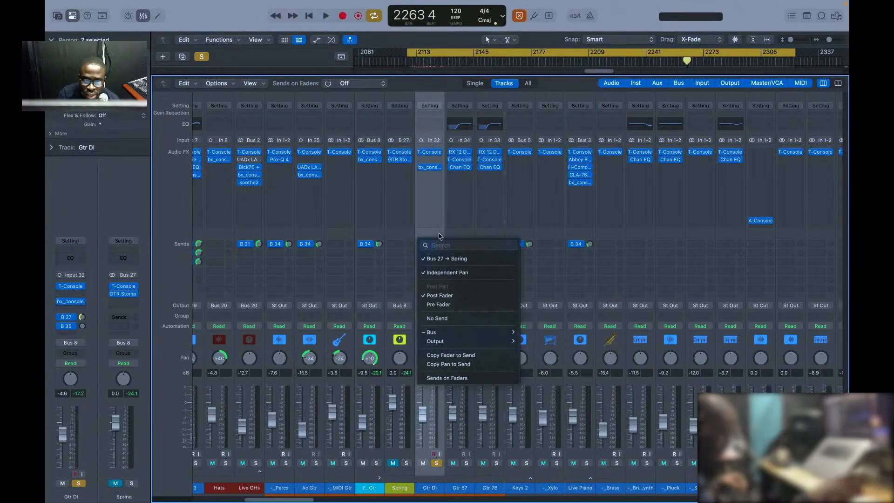
pyautogui.click(441, 237)
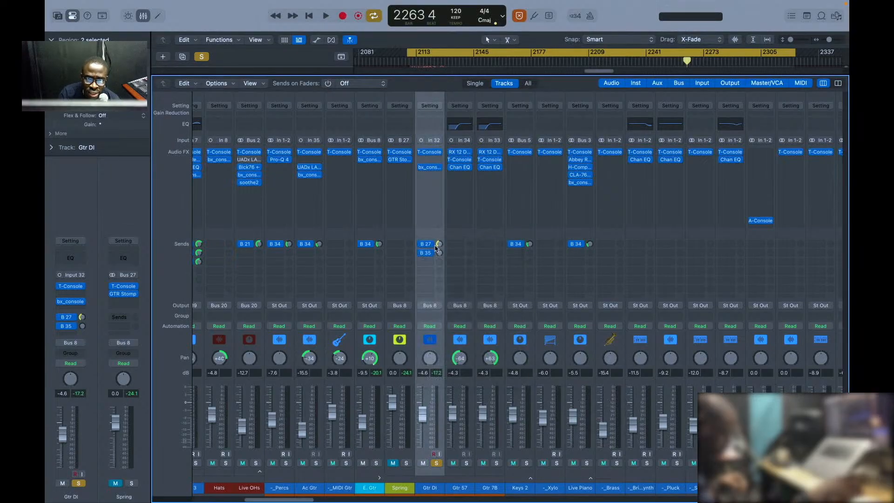
pyautogui.click(429, 245)
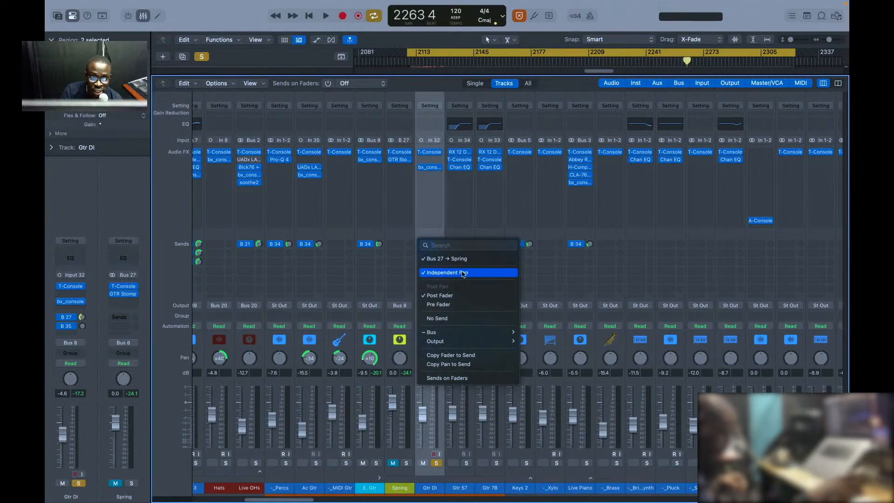
pyautogui.click(488, 234)
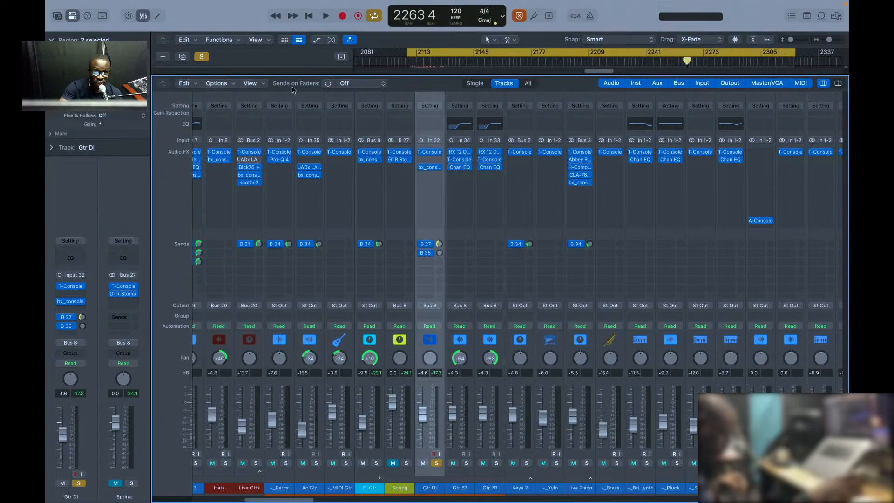
# Step: Show the Bus 27 Spring sends on the faders, try Gtr DI's send at -16.1 dB, restore it to -7.8, and turn Sends on Faders off
pyautogui.click(383, 85)
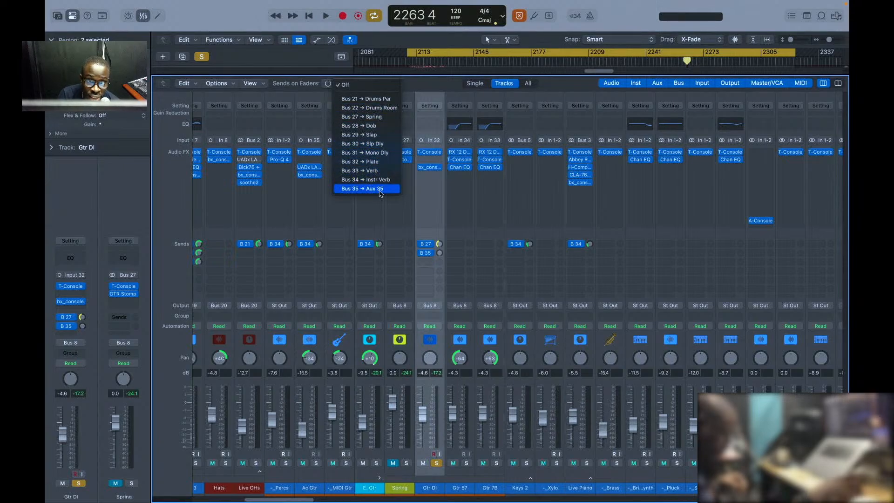
pyautogui.click(378, 117)
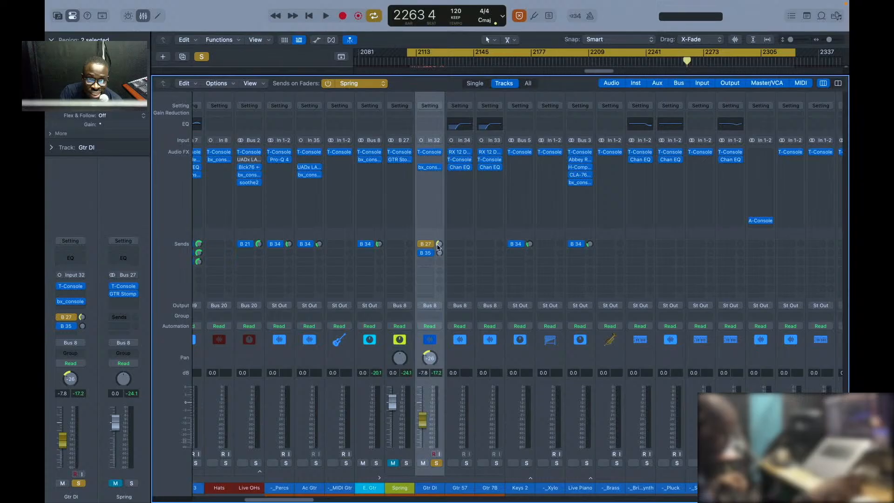
pyautogui.moveTo(438, 245); pyautogui.dragTo(444, 263)
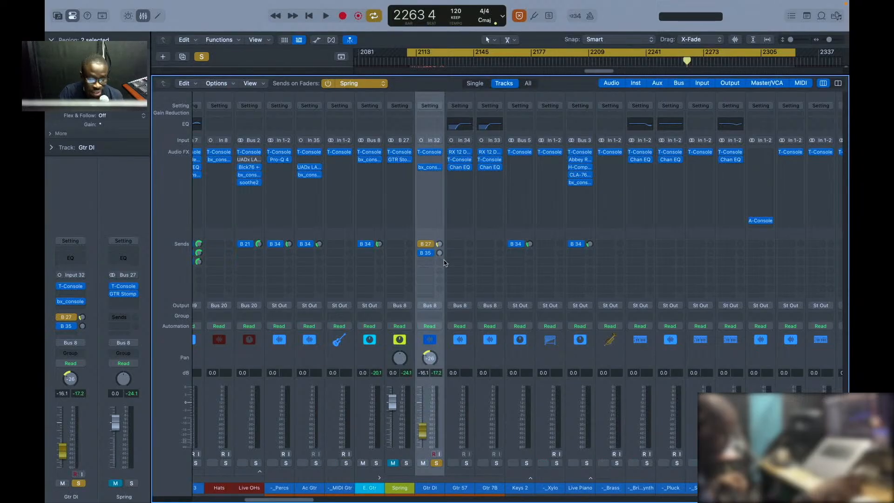
pyautogui.moveTo(444, 263); pyautogui.dragTo(444, 243)
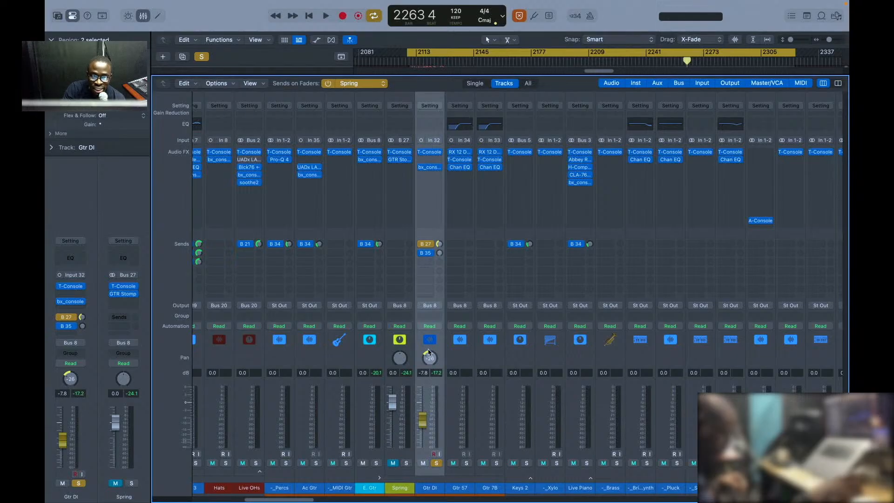
pyautogui.click(407, 345)
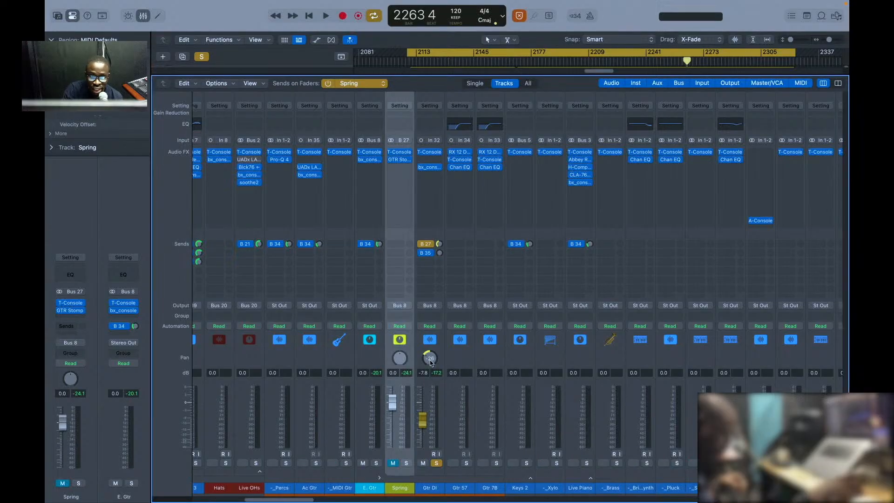
pyautogui.click(382, 86)
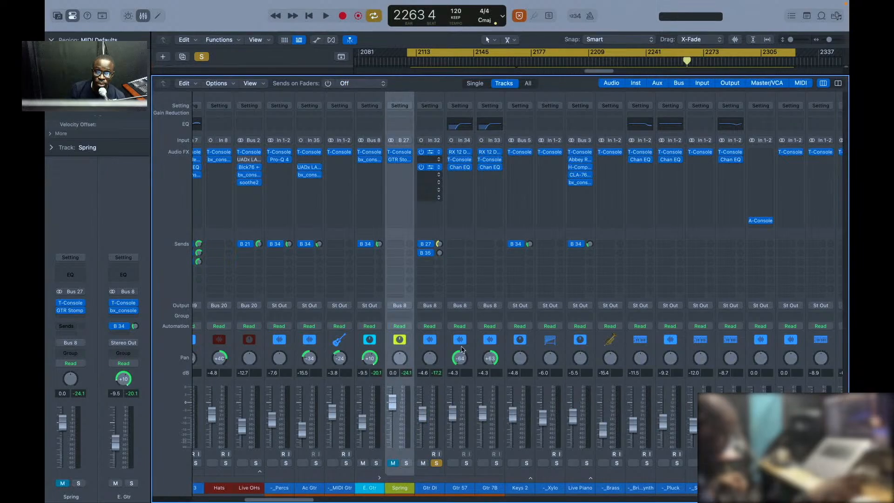
# Step: Hide the mixer, create a track for the Bus 35 aux fed by Gtr DI, and name it Gtr amp
pyautogui.press('x')
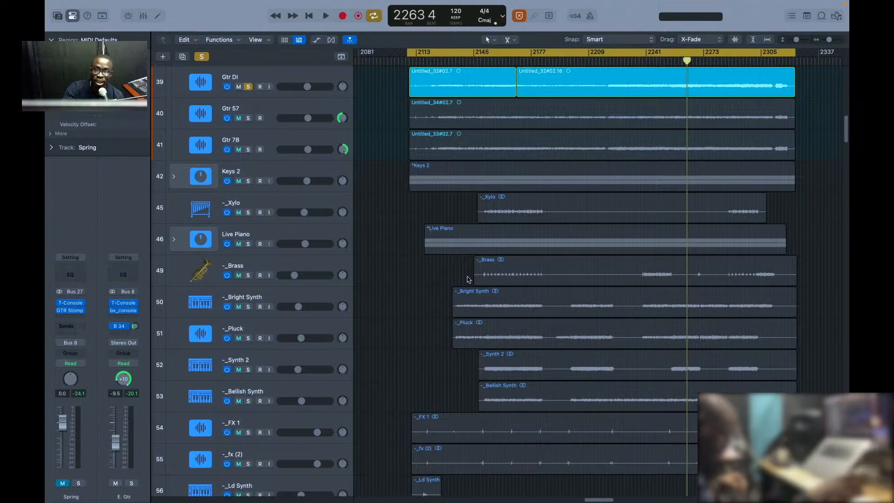
pyautogui.scroll(4, 468, 280)
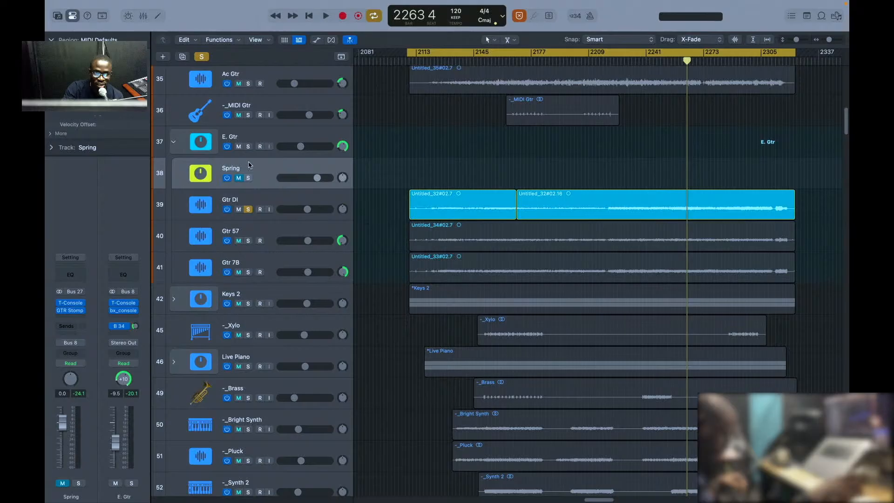
pyautogui.click(555, 217)
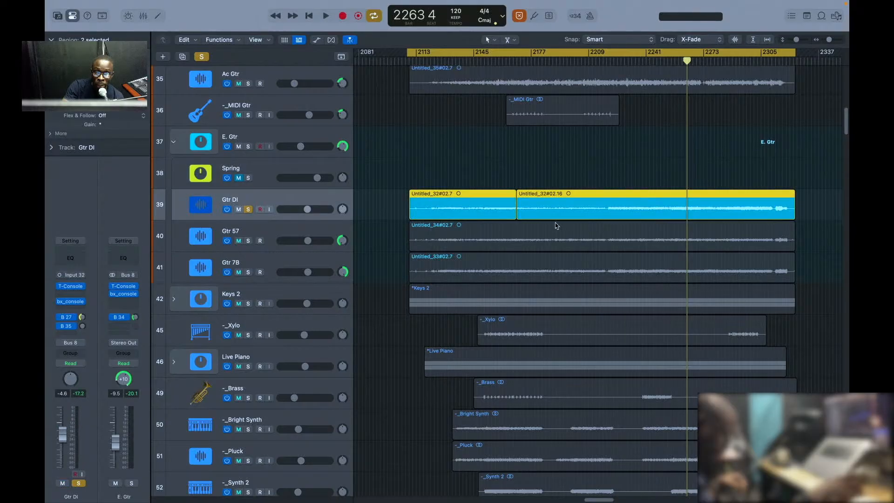
pyautogui.click(80, 329)
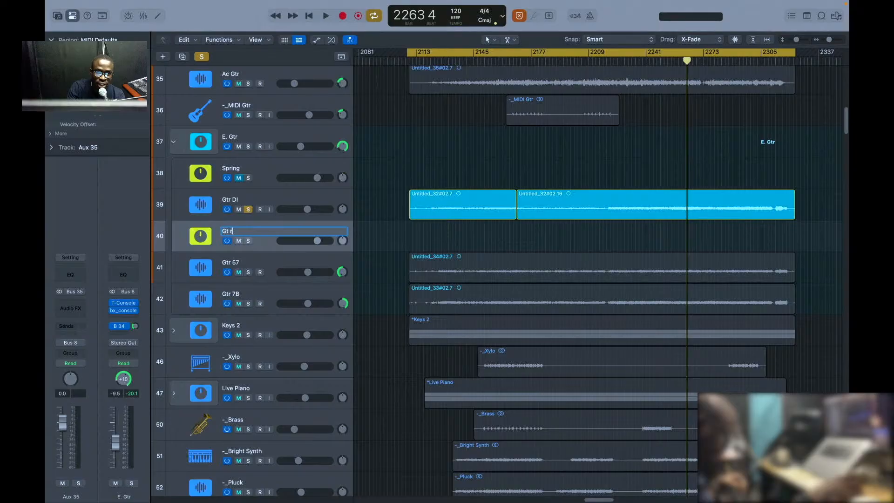
pyautogui.press('BackSpace')
pyautogui.press('BackSpace')
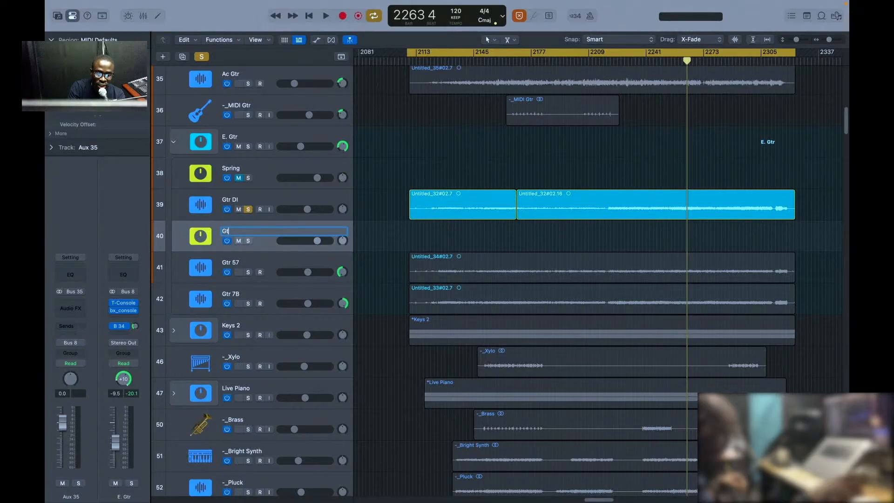
pyautogui.write('r amp')
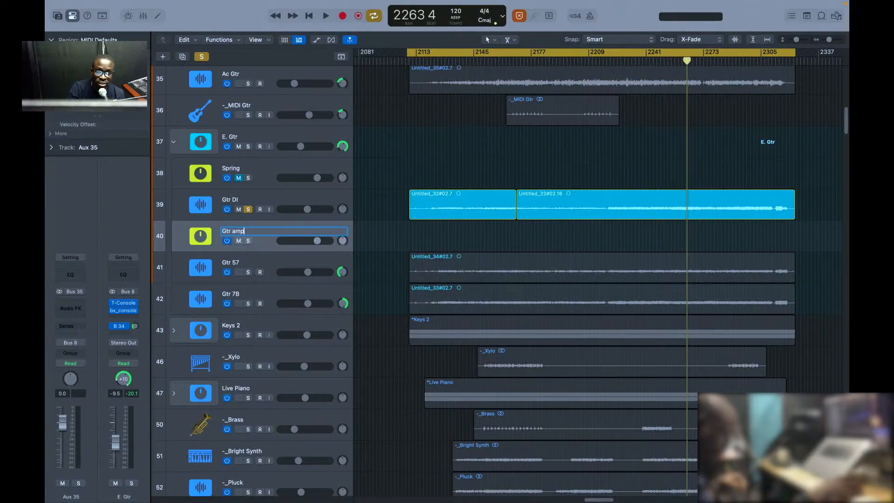
pyautogui.press('Return')
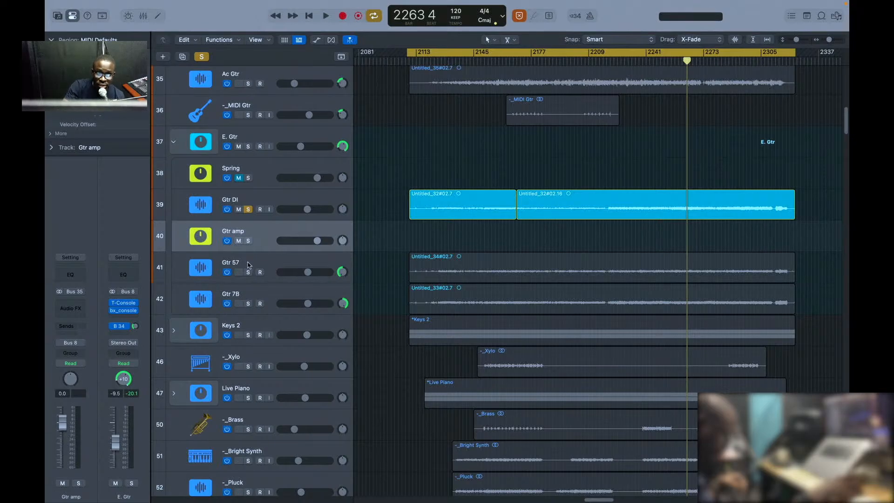
# Step: During playback, set Gtr DI's Bus 35 send to 0.0 dB, check the signal on Gtr amp, and stop playback
pyautogui.press('space')
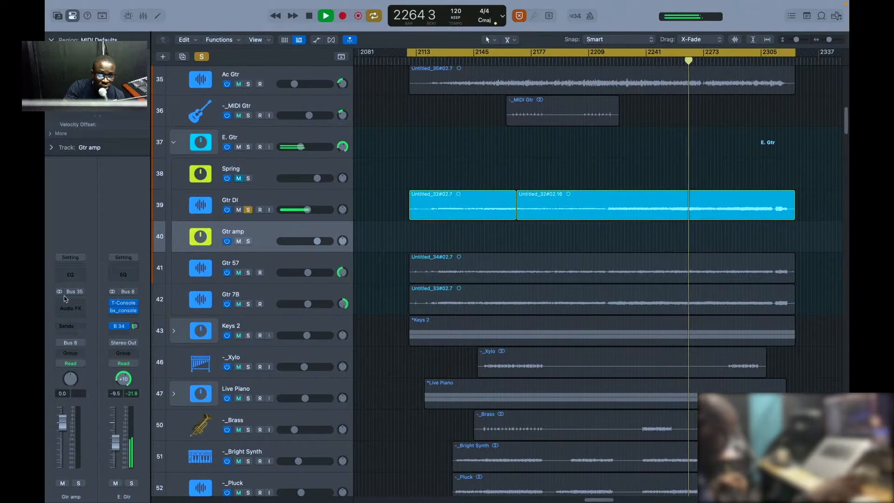
pyautogui.click(285, 202)
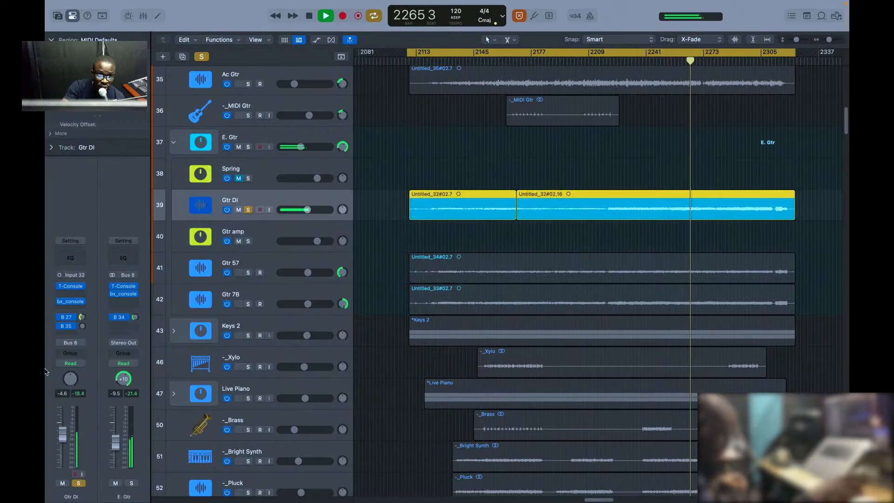
pyautogui.click(83, 327)
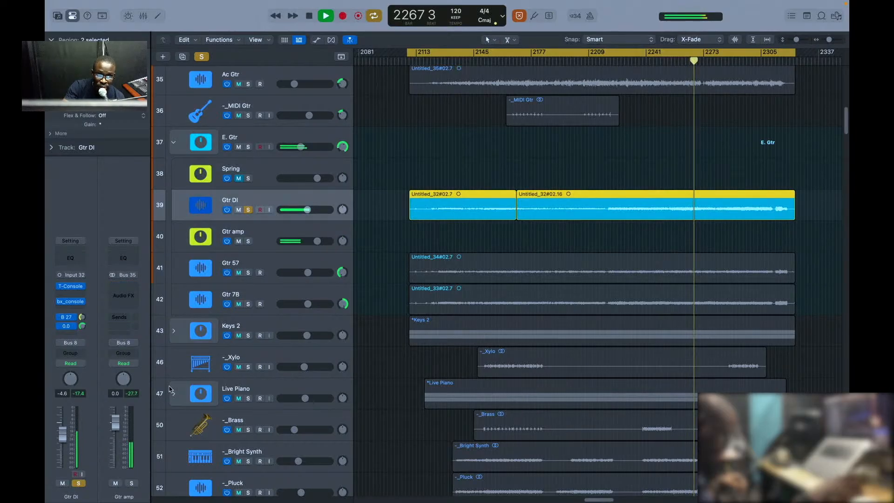
pyautogui.click(278, 239)
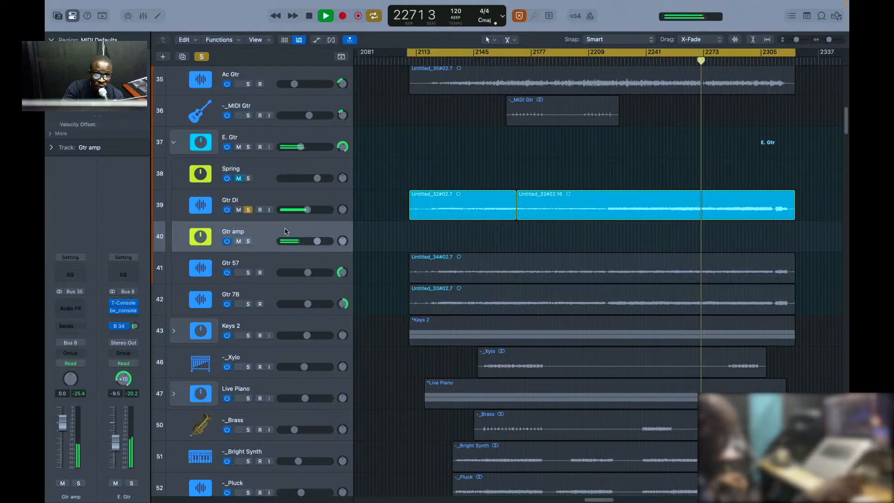
pyautogui.press('space')
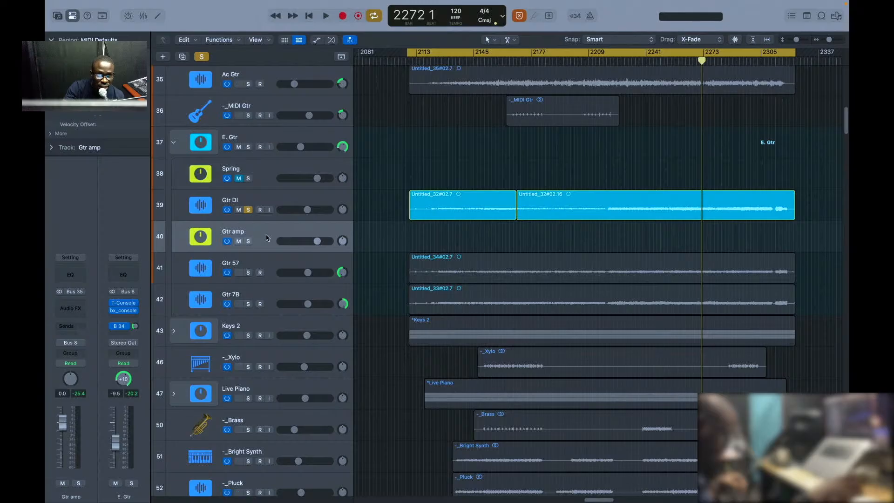
# Step: Try the GTR Amp (m) plug-in as dual mono on the Gtr amp channel
pyautogui.click(68, 308)
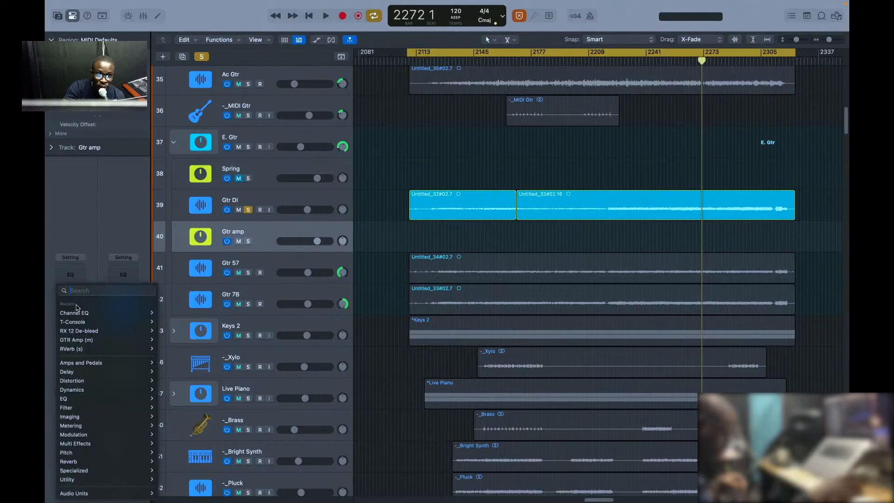
pyautogui.moveTo(119, 333)
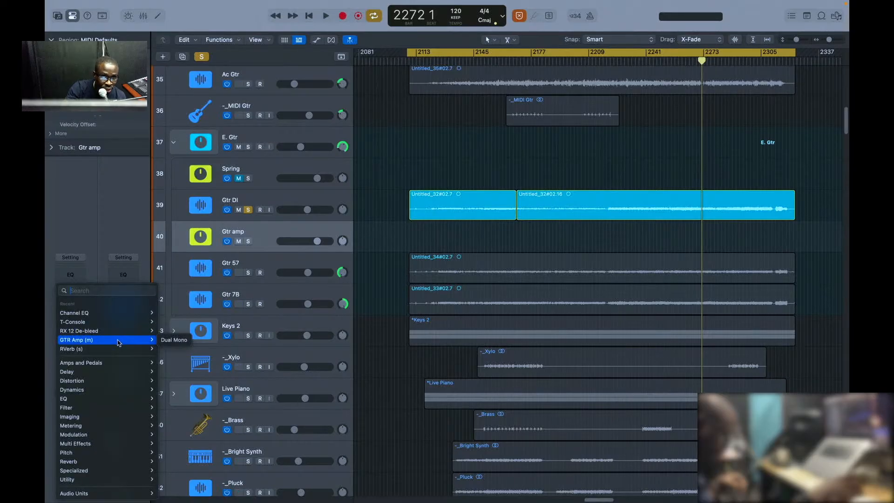
pyautogui.click(118, 343)
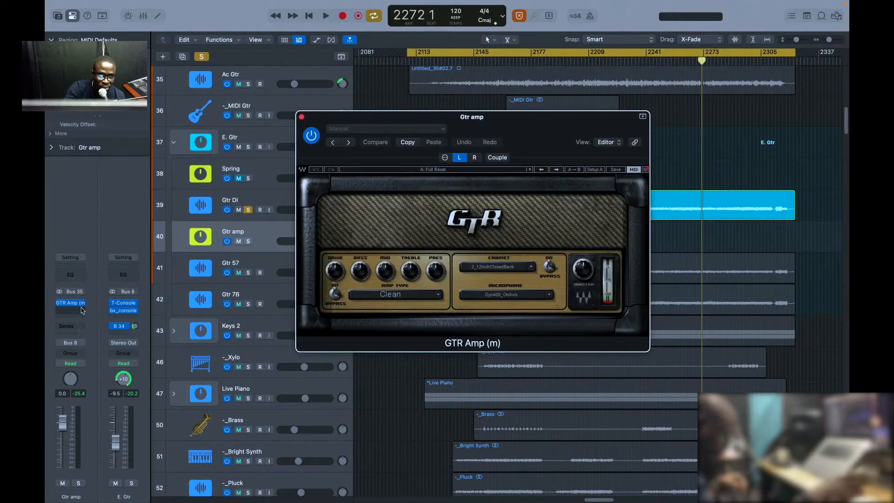
# Step: Search the plug-ins for gtr amp and load GTR Amp (s) in the Gtr amp channel's first insert slot
pyautogui.click(83, 305)
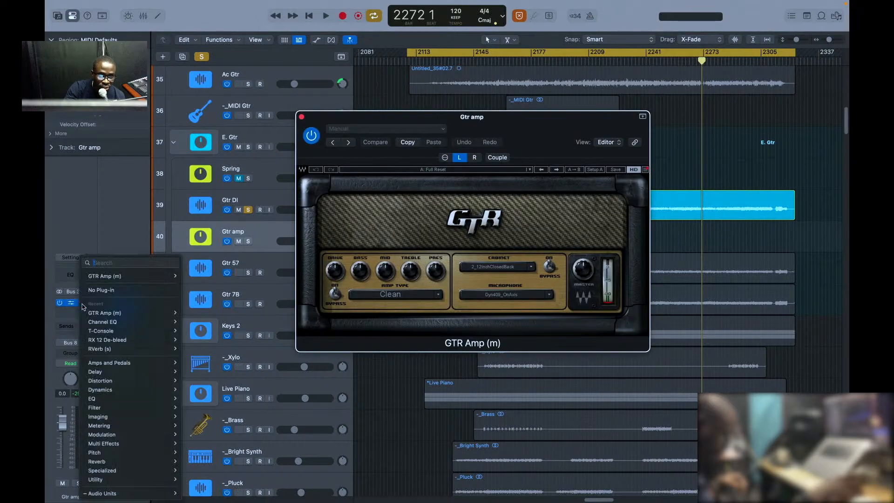
pyautogui.moveTo(138, 342)
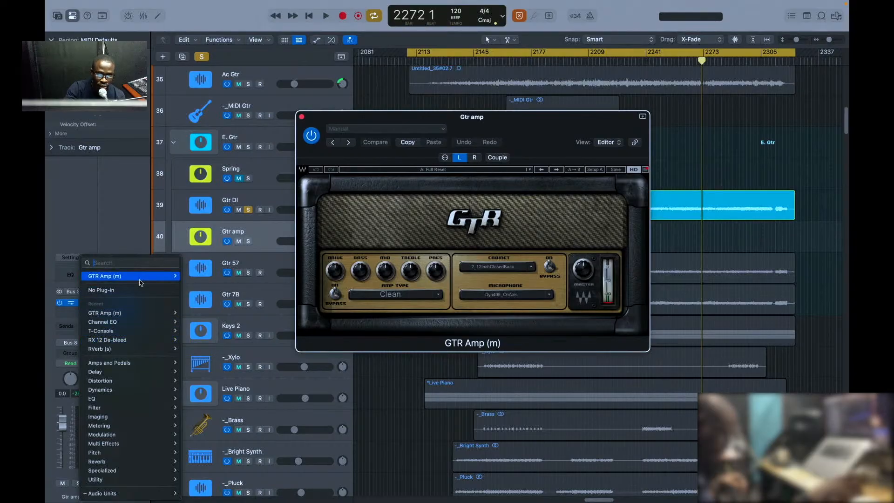
pyautogui.moveTo(139, 278)
pyautogui.write('gtr amp')
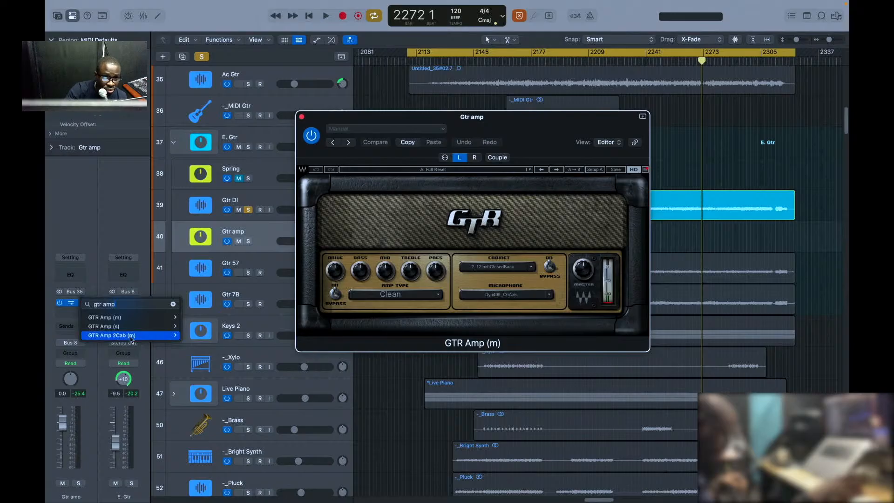
pyautogui.click(235, 272)
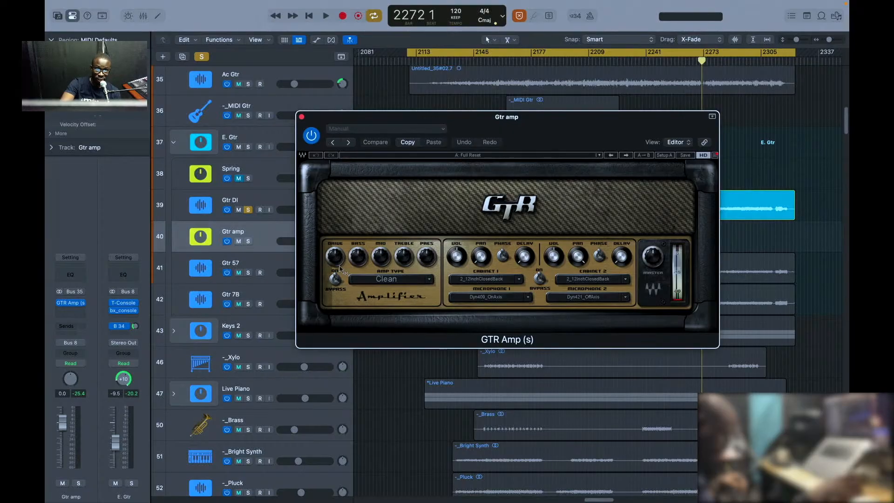
# Step: Compare the guitar with GTR Amp (s) bypassed and active during playback, leaving the plug-in on
pyautogui.press('space')
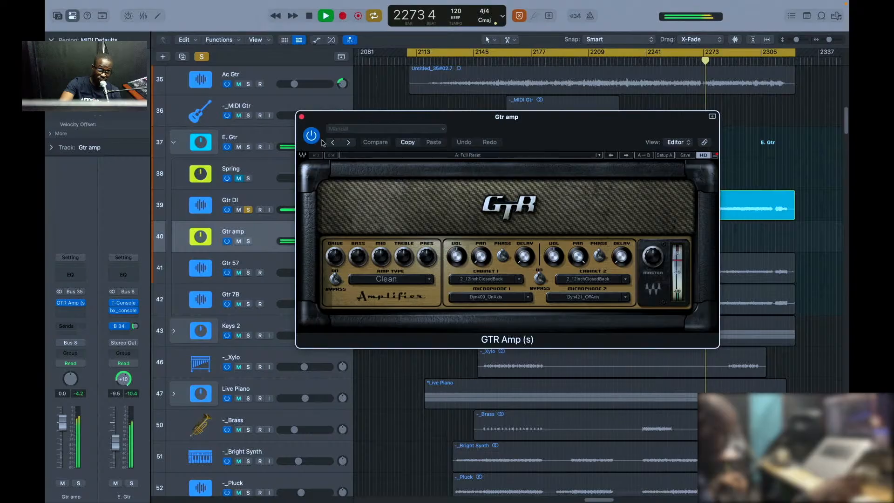
pyautogui.click(317, 136)
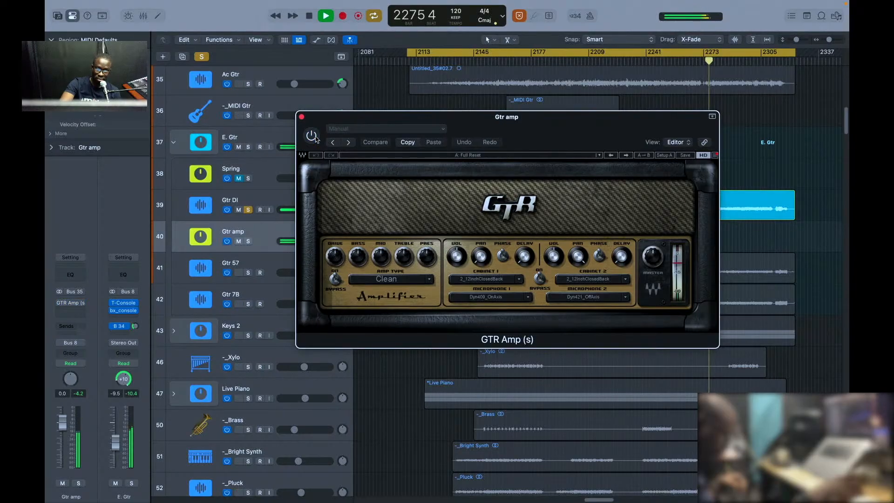
pyautogui.click(316, 137)
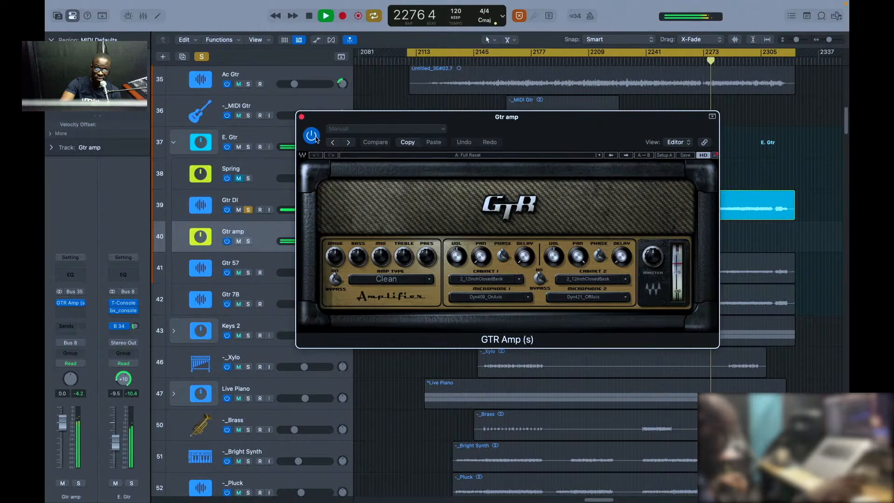
pyautogui.click(316, 137)
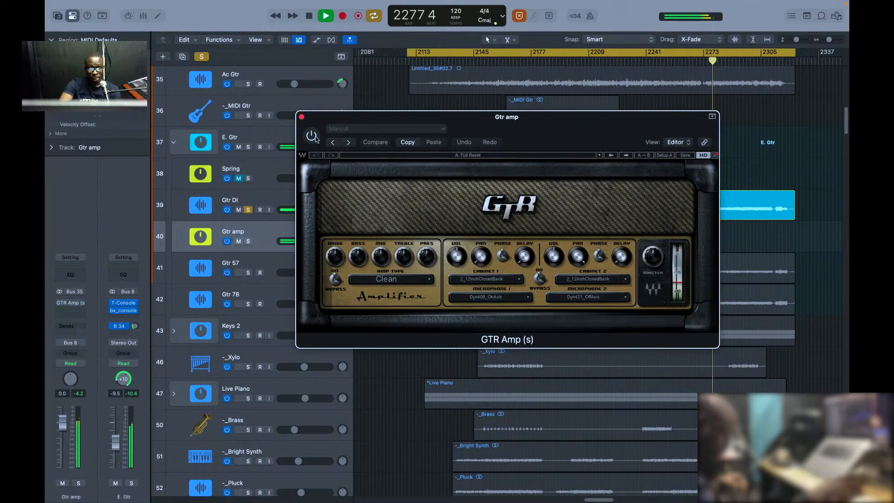
pyautogui.click(316, 137)
pyautogui.press('space')
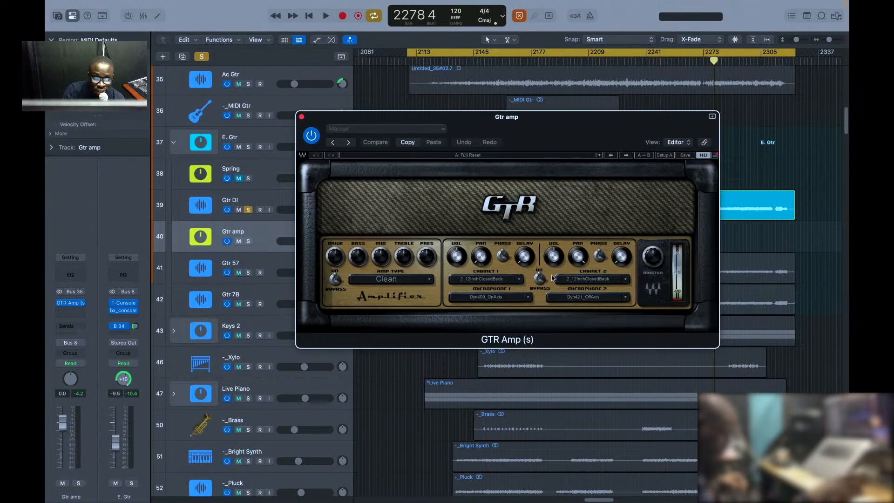
# Step: Examine the Cabinet 1 models in GTR Amp (s) and relate them to the Gtr 57 and Gtr 7B mic tracks
pyautogui.click(519, 280)
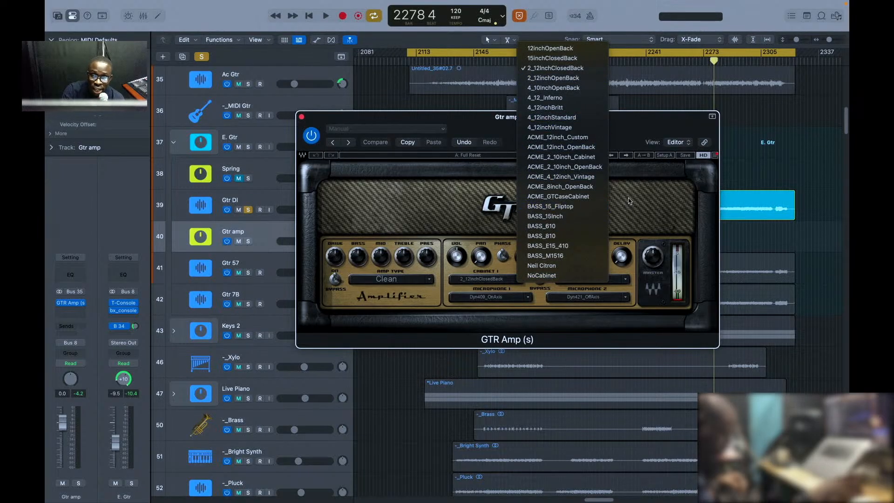
pyautogui.click(654, 204)
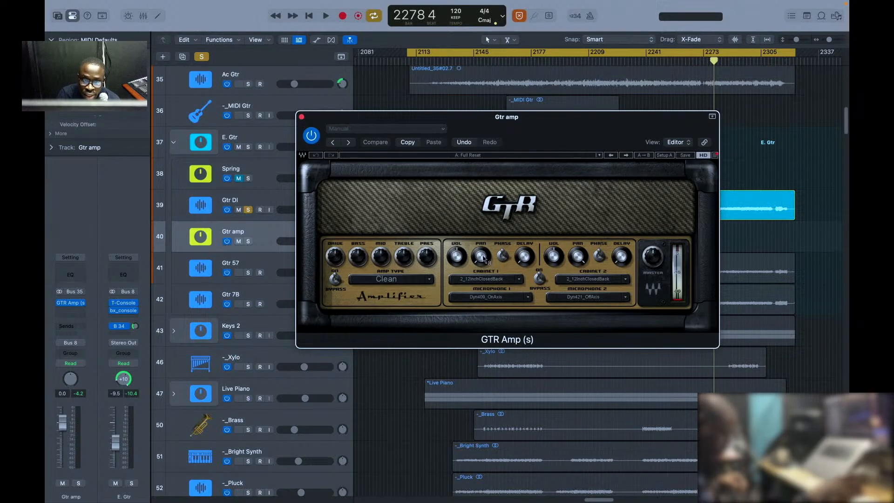
pyautogui.moveTo(483, 259)
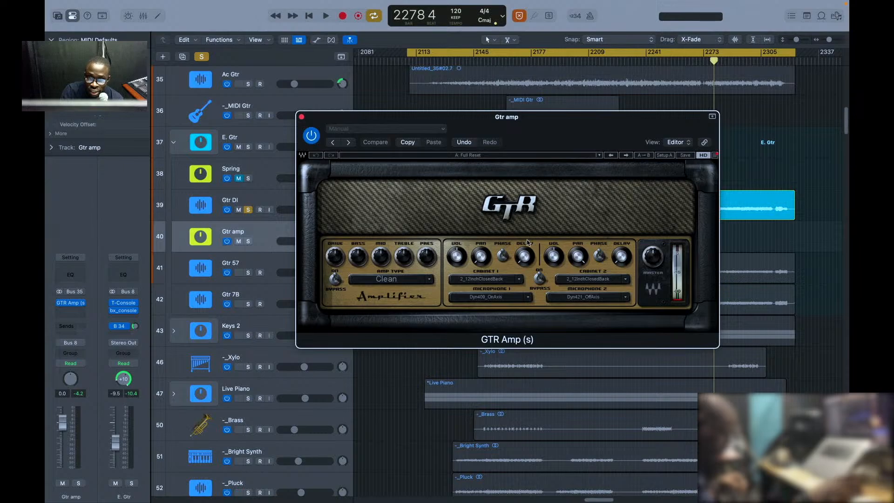
pyautogui.click(237, 265)
pyautogui.click(239, 298)
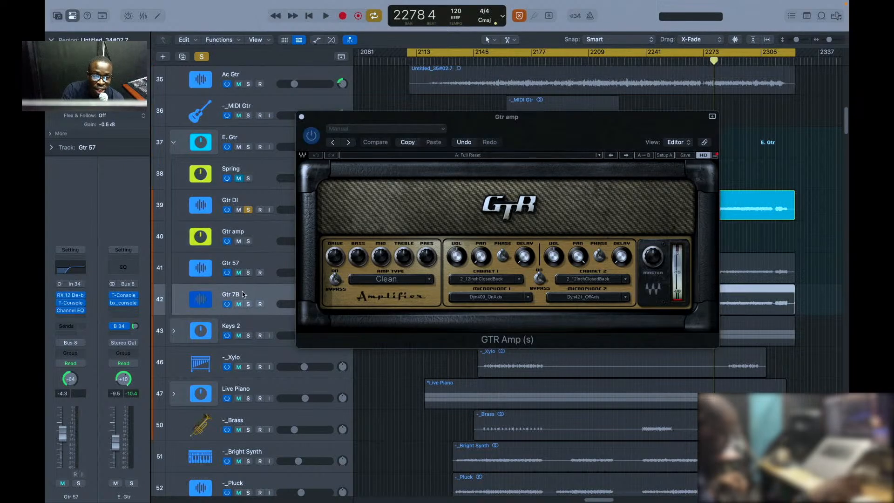
pyautogui.click(251, 267)
pyautogui.click(603, 214)
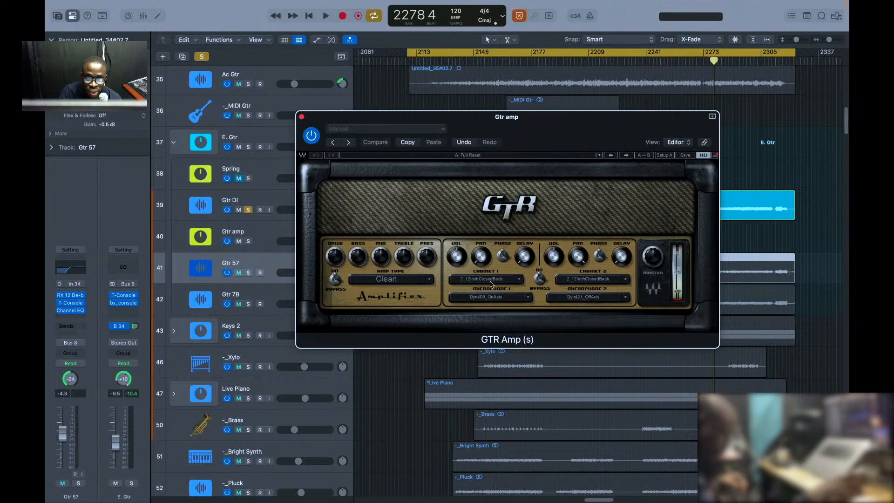
# Step: Examine the Microphone 1, Microphone 2 and amp type options without changing them, and close the plug-in window
pyautogui.click(528, 299)
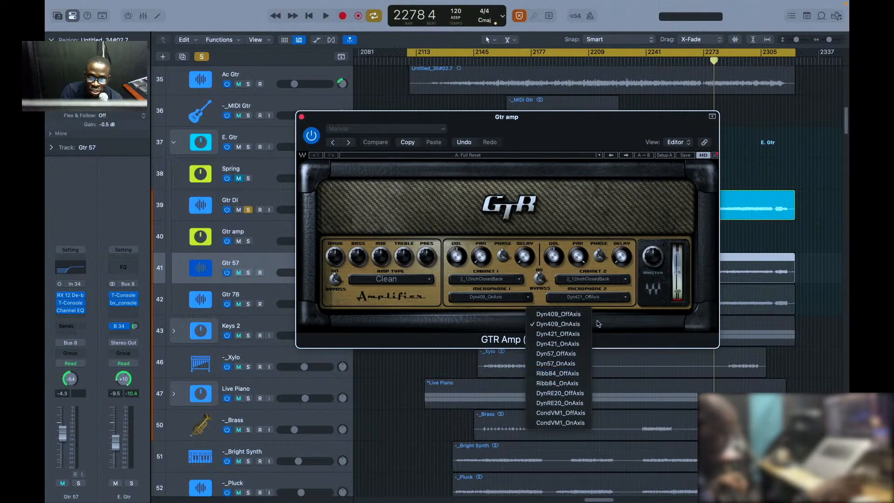
pyautogui.click(625, 301)
pyautogui.click(625, 300)
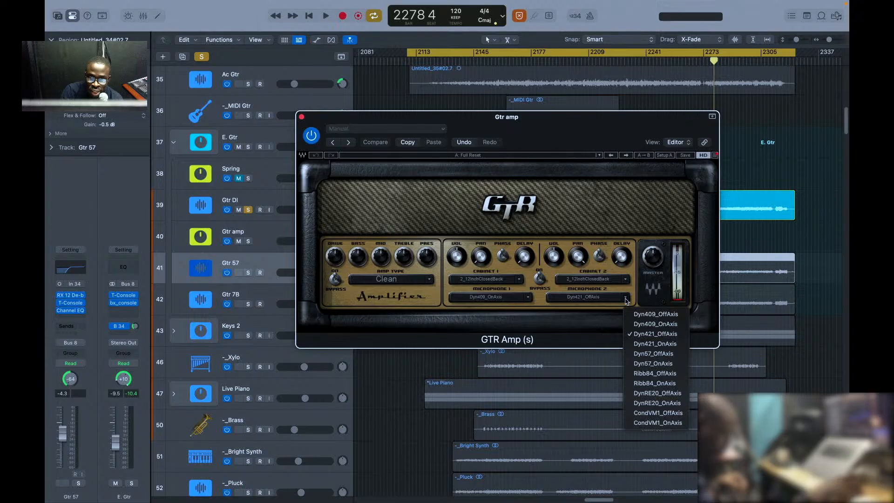
pyautogui.click(534, 321)
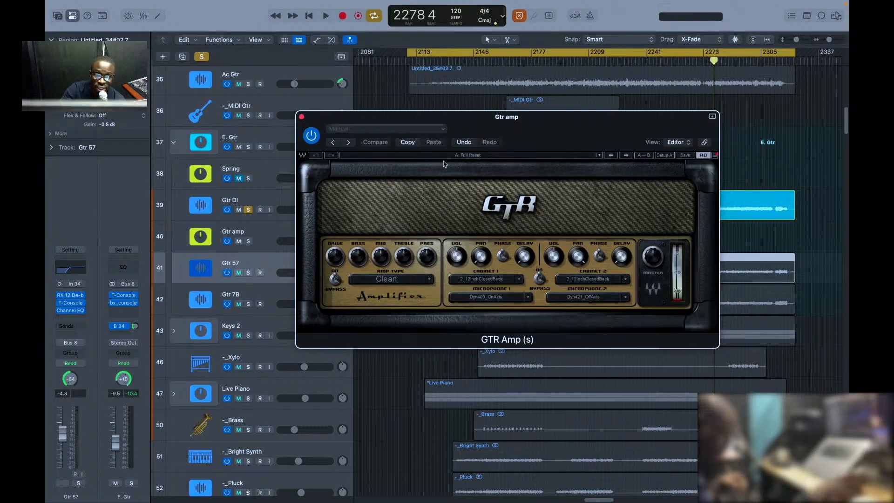
pyautogui.click(432, 280)
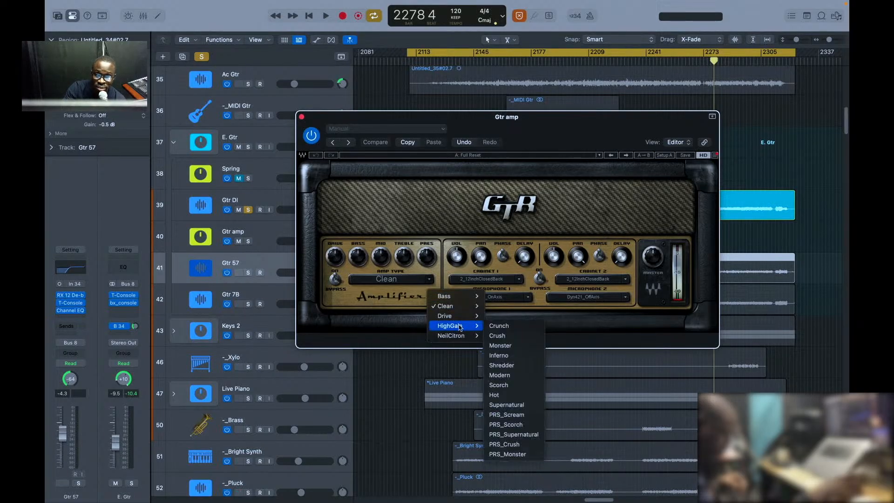
pyautogui.click(396, 313)
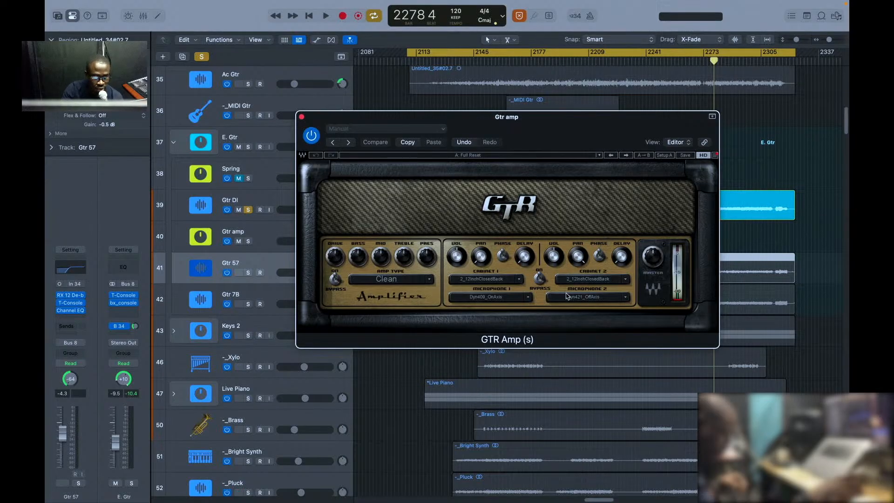
pyautogui.press('super+w')
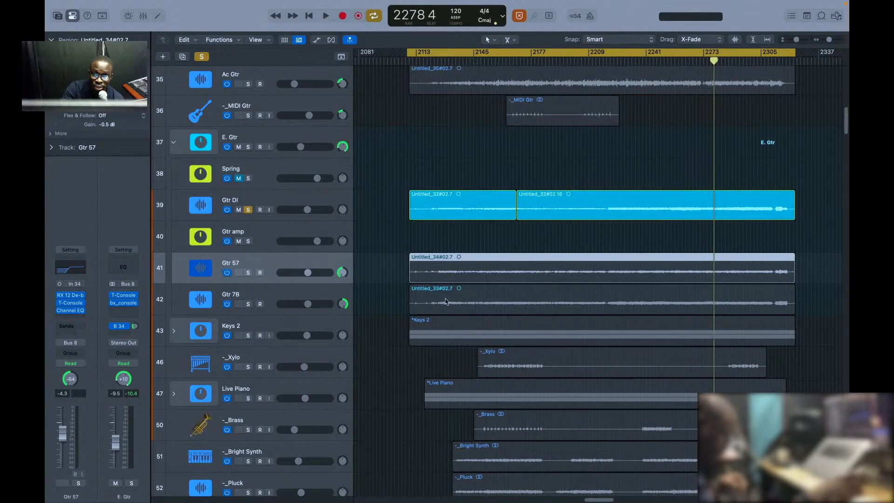
# Step: Play from about bar 2241, pull Gtr amp's mixer fader fully down, raise it to -10.2 dB, and return to the arrangement
pyautogui.press('space')
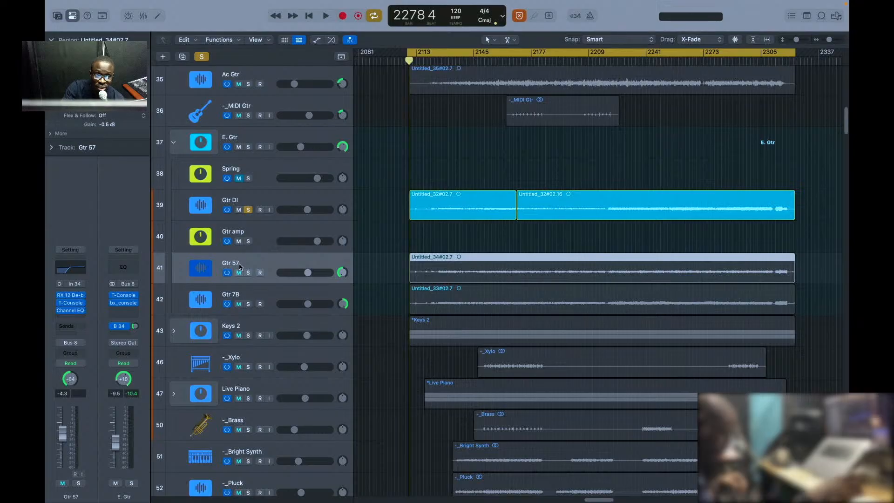
pyautogui.press('space')
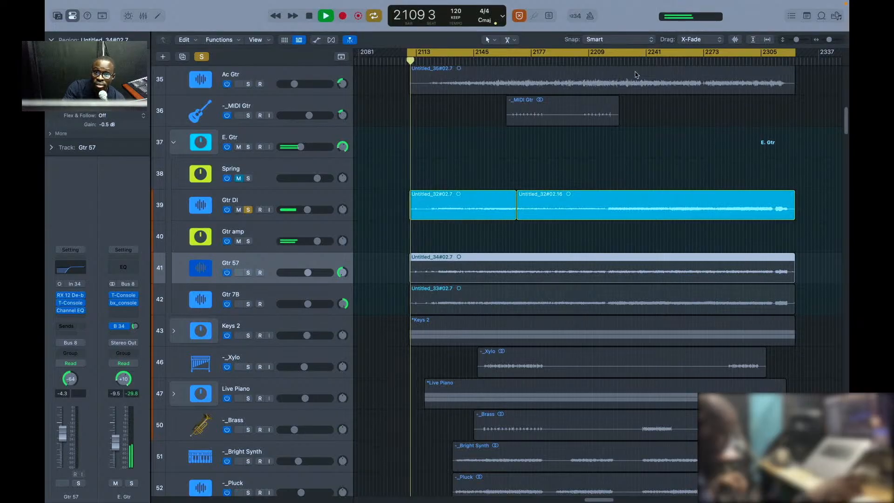
pyautogui.click(648, 57)
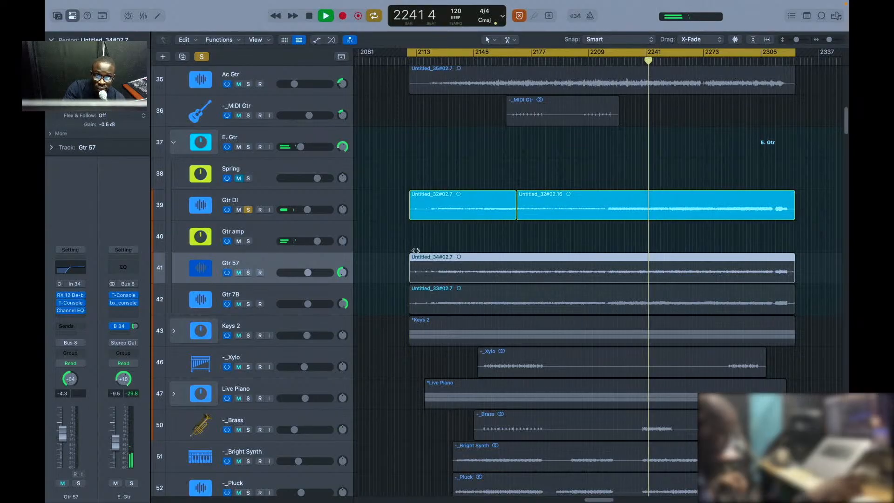
pyautogui.click(277, 238)
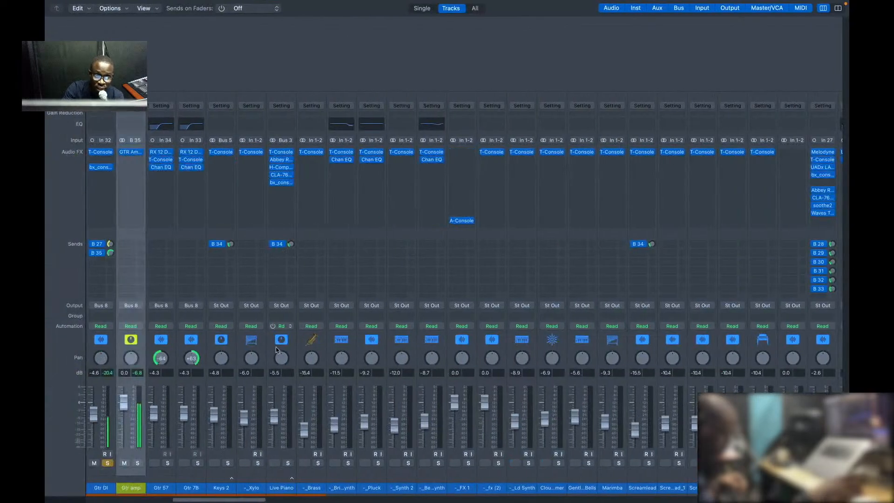
pyautogui.moveTo(119, 407); pyautogui.dragTo(122, 446)
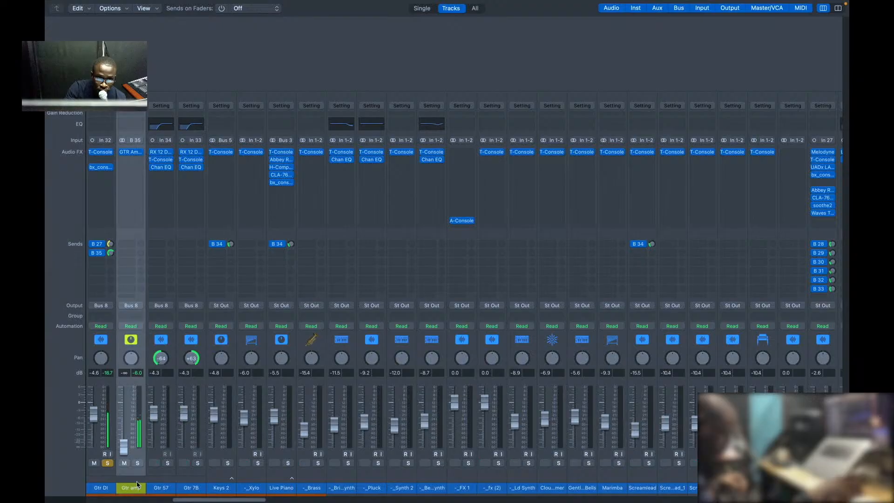
pyautogui.moveTo(123, 448); pyautogui.dragTo(124, 423)
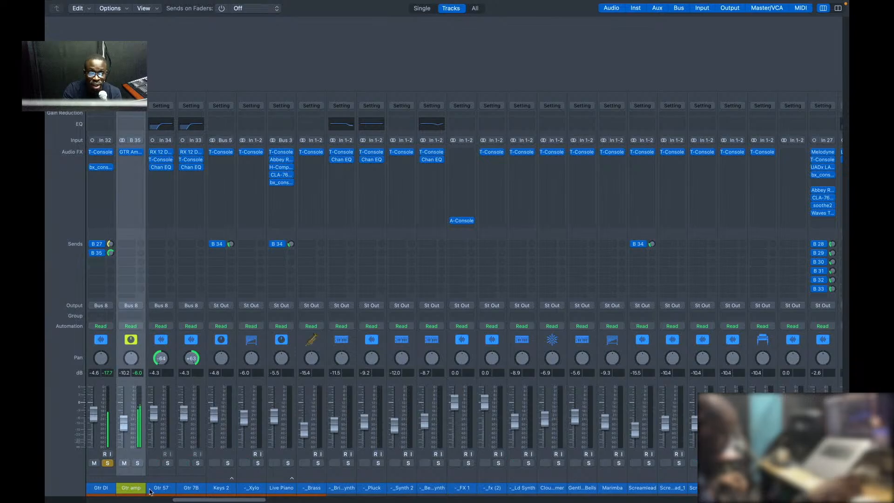
pyautogui.hotkey('ctrl', 'Right')
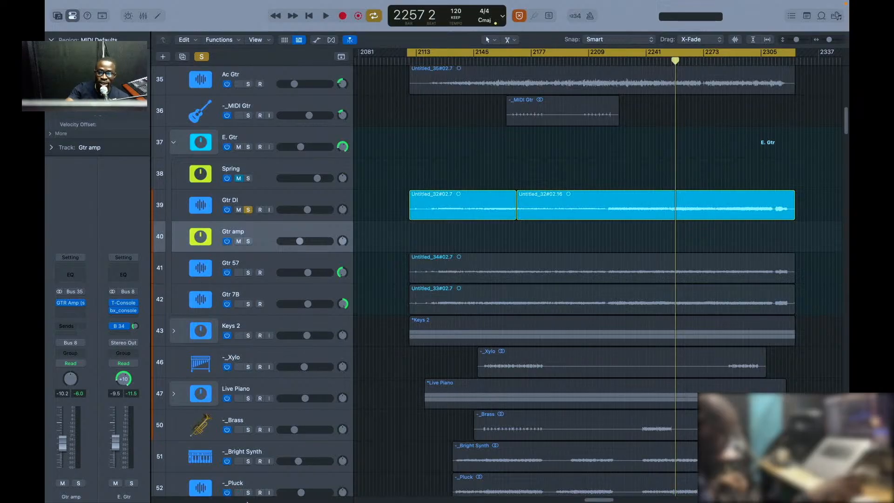
# Step: Examine the routing of Gtr DI's Bus 35 send to Gtr amp and both tracks' Bus 8 output to E. Gtr
pyautogui.click(281, 205)
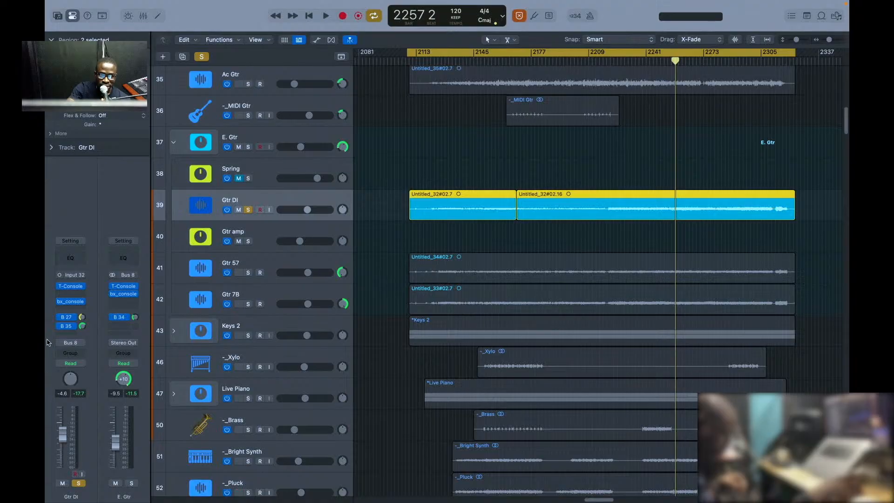
pyautogui.click(78, 327)
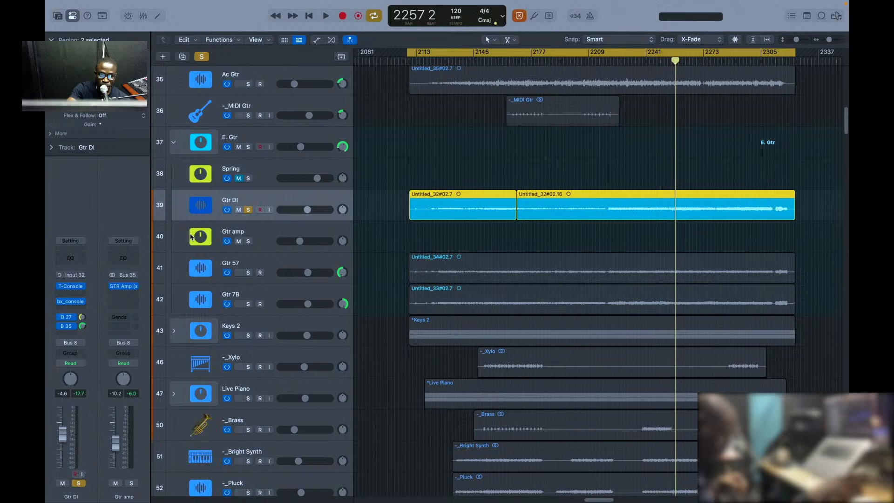
pyautogui.click(124, 497)
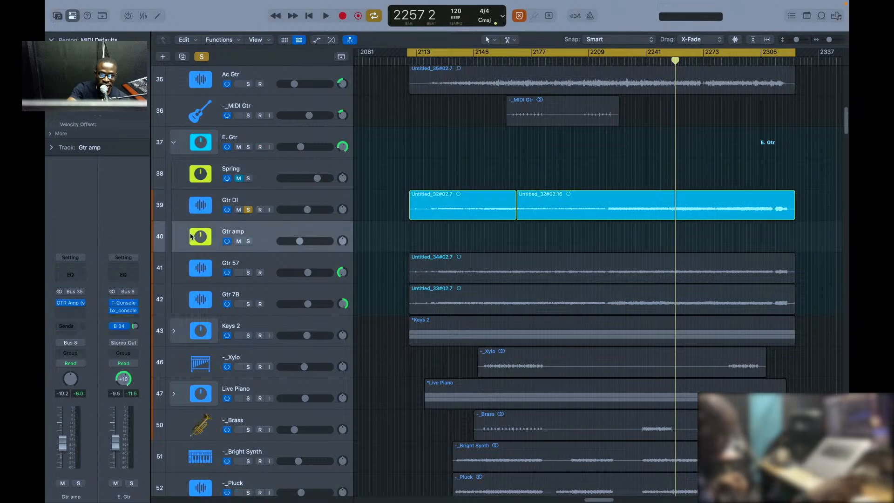
pyautogui.click(267, 202)
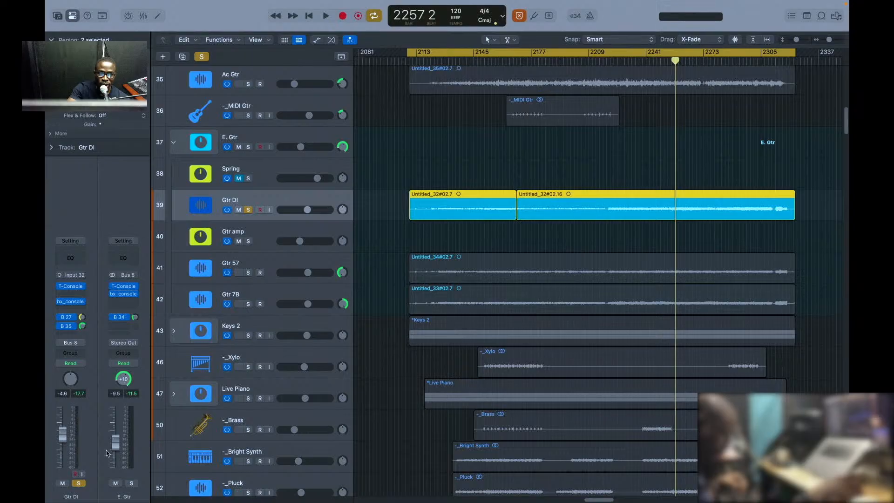
pyautogui.click(272, 141)
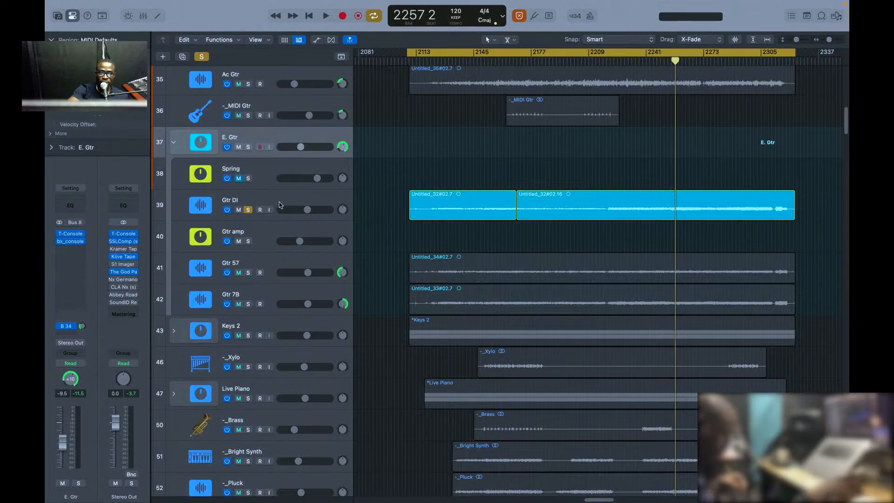
pyautogui.click(272, 215)
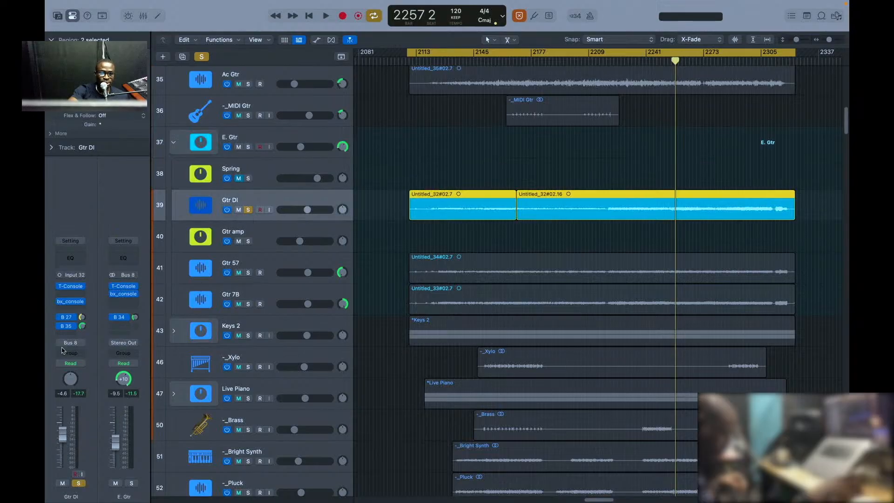
pyautogui.click(83, 326)
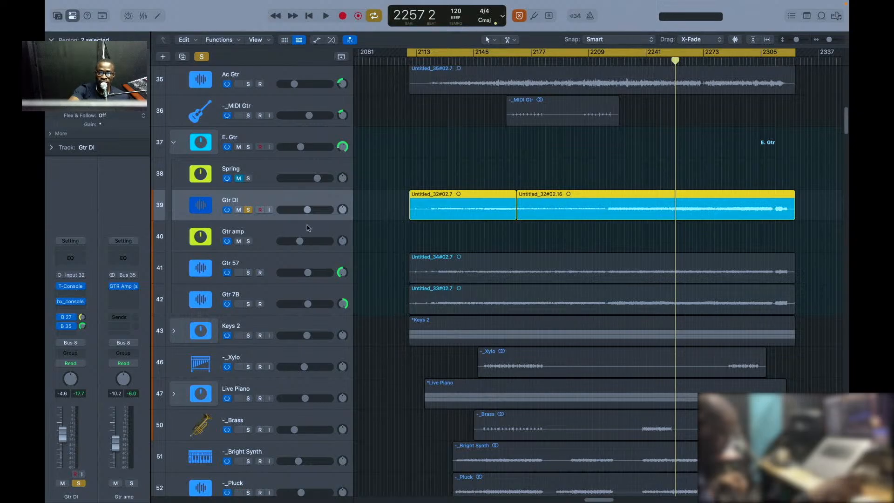
pyautogui.click(292, 233)
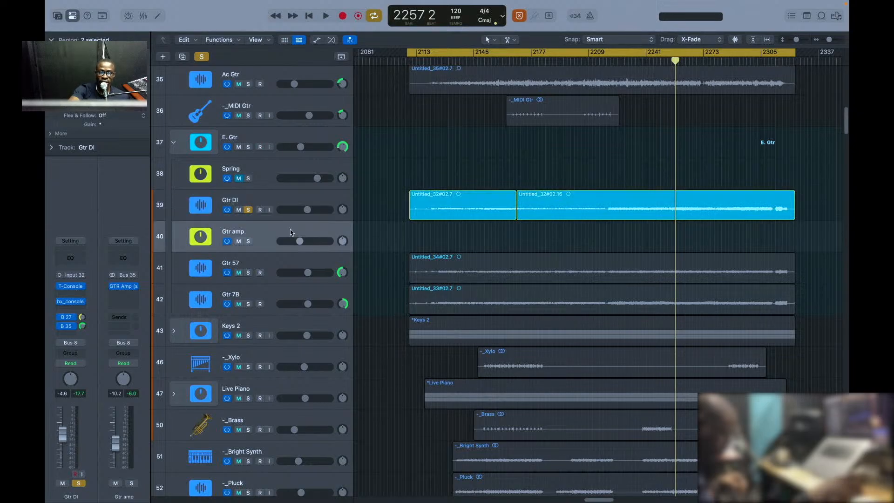
pyautogui.click(328, 204)
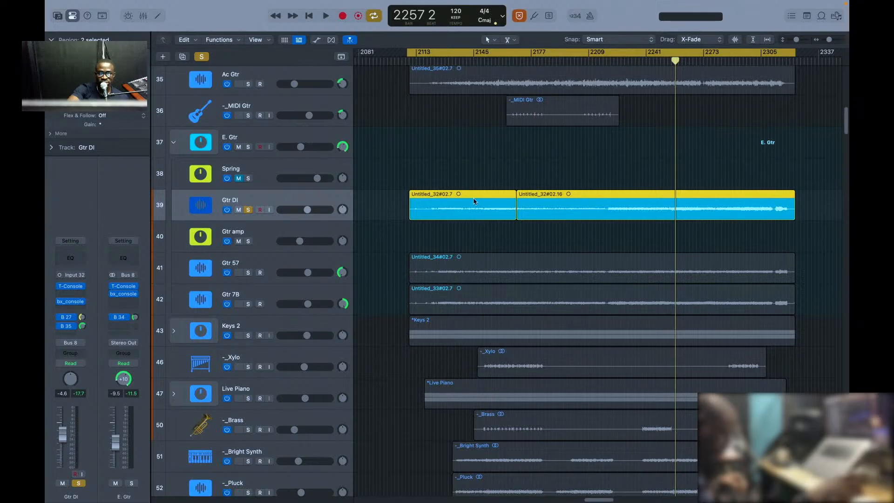
# Step: Duplicate the Gtr DI track and copy both of its regions onto the duplicate
pyautogui.press('super+d')
pyautogui.moveTo(409, 183); pyautogui.dragTo(697, 231)
pyautogui.moveTo(553, 216); pyautogui.dragTo(588, 250)
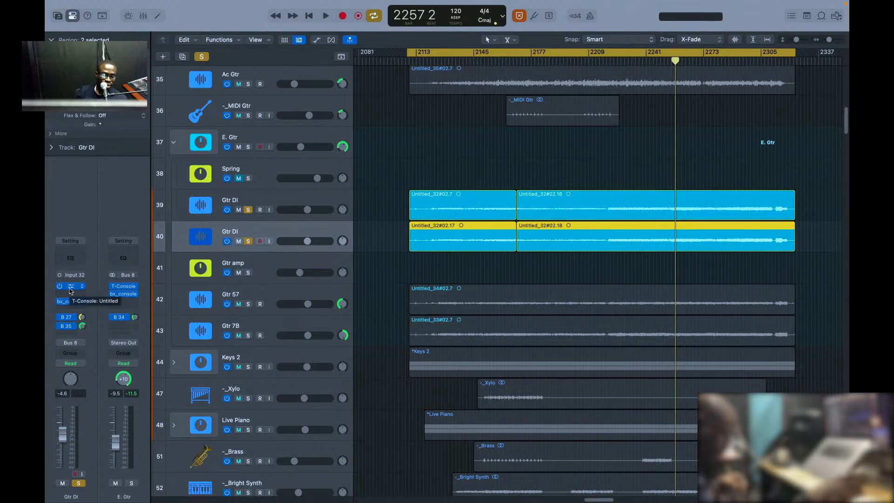
# Step: Revert the project to the Spring: Mute entry in the undo history, and close the history window
pyautogui.hotkey('alt', 'z')
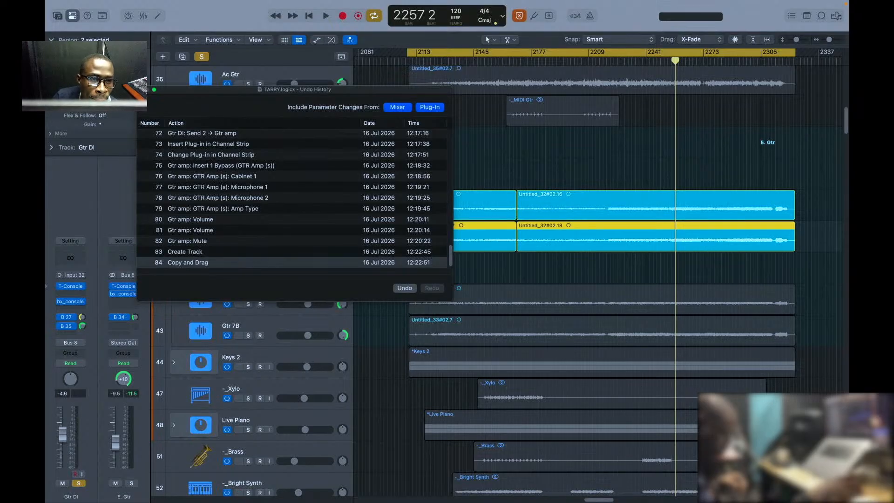
pyautogui.scroll(2, 232, 254)
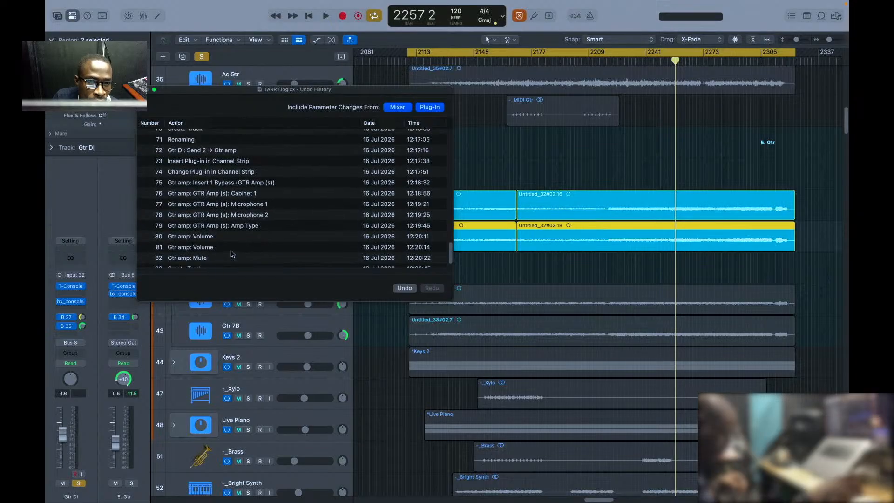
pyautogui.scroll(3, 233, 254)
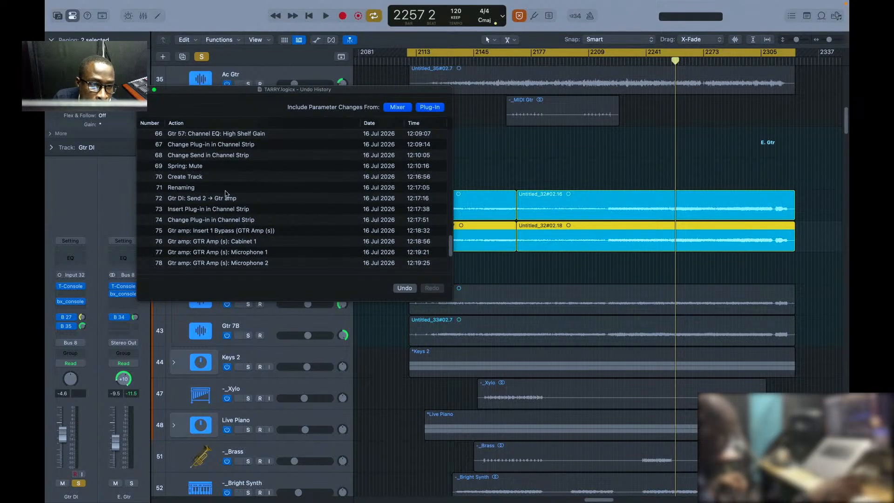
pyautogui.scroll(1, 226, 193)
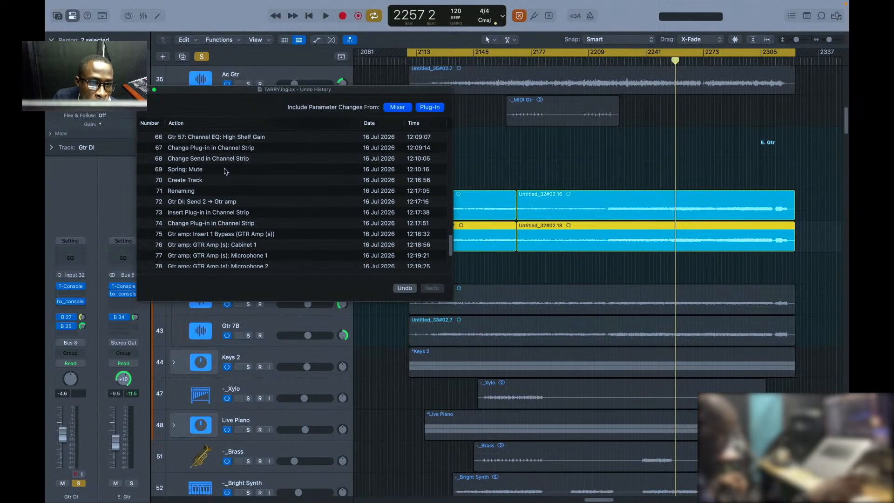
pyautogui.click(225, 171)
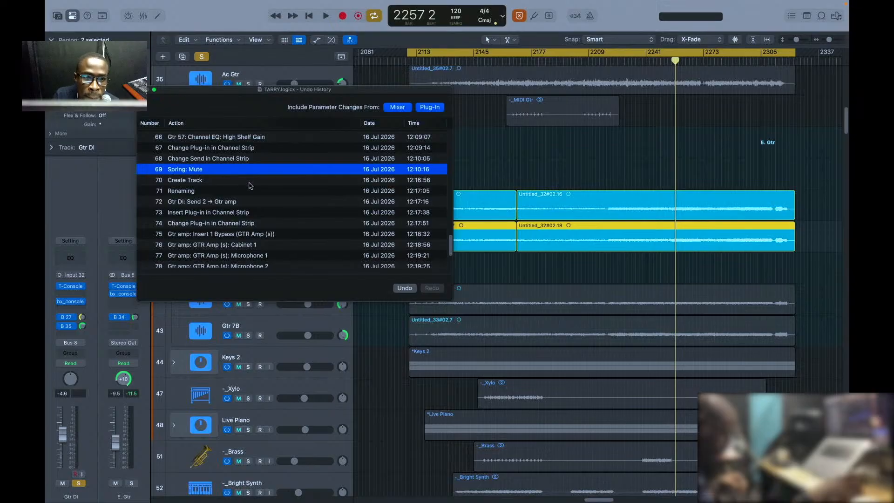
pyautogui.click(403, 288)
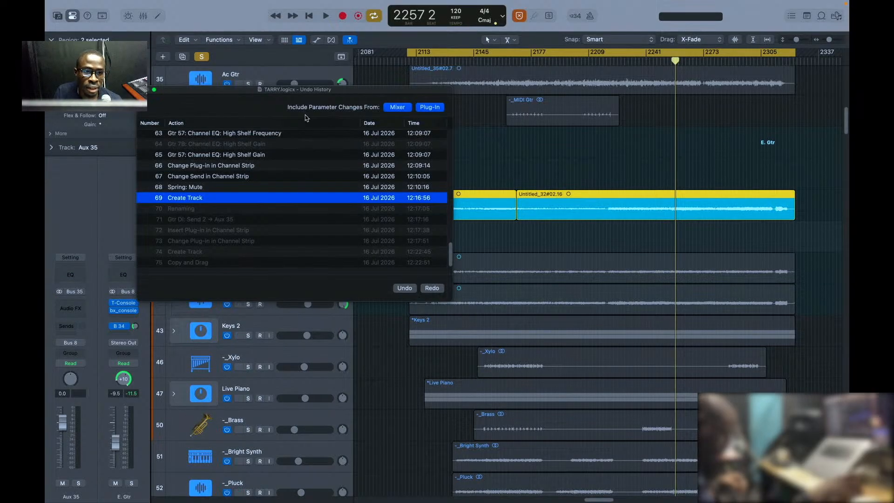
pyautogui.moveTo(280, 94); pyautogui.dragTo(458, 226)
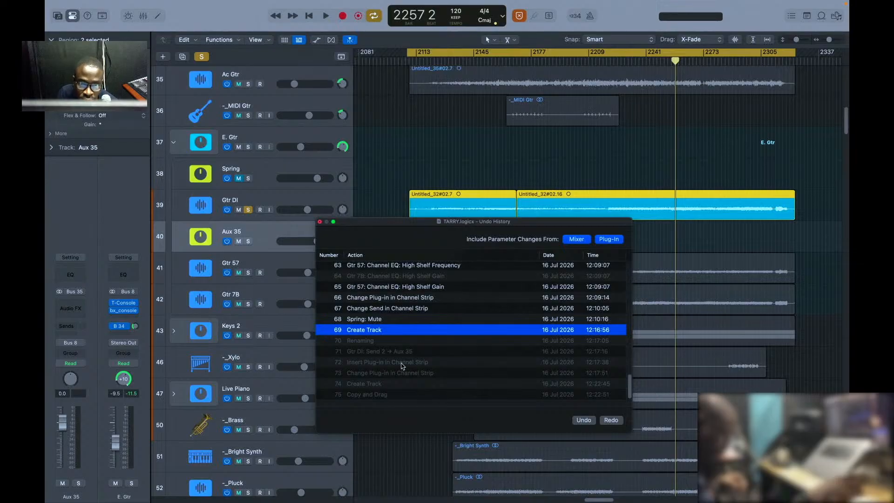
pyautogui.click(399, 320)
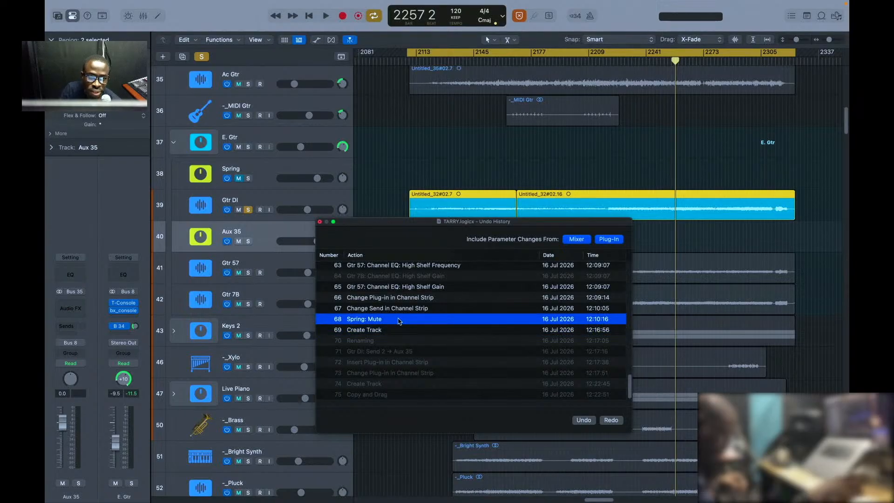
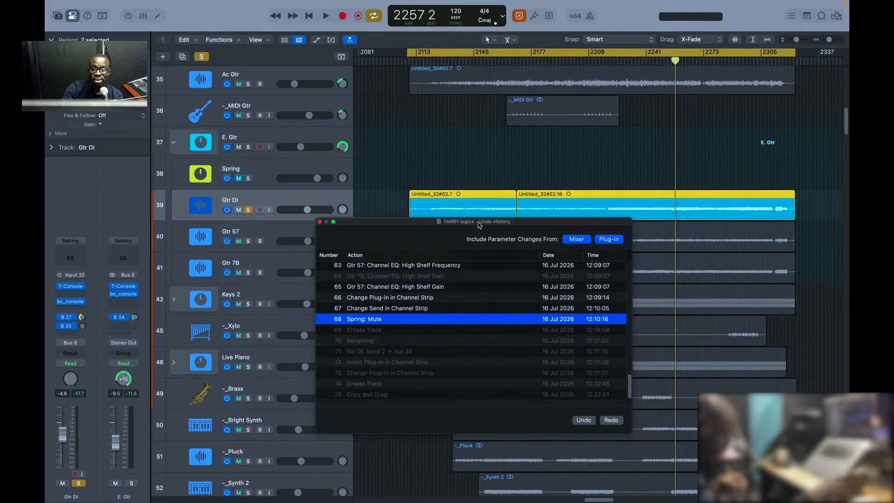
pyautogui.press('super+w')
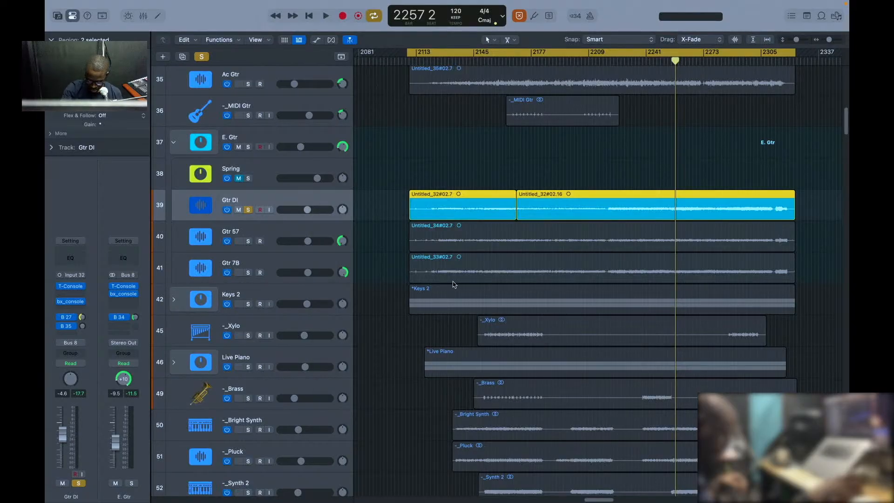
# Step: Unsolo Gtr DI, play the full mix from about bar 2257, and stop playback at the bass tracks
pyautogui.click(248, 212)
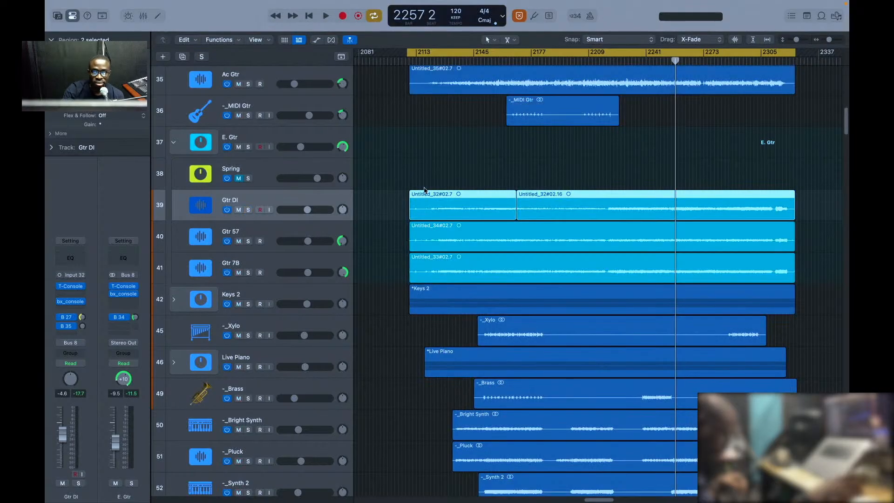
pyautogui.click(503, 178)
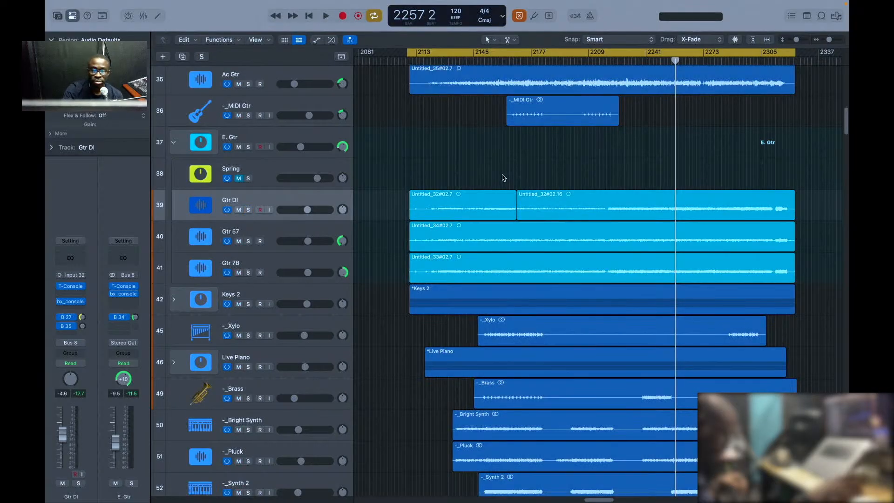
pyautogui.press('space')
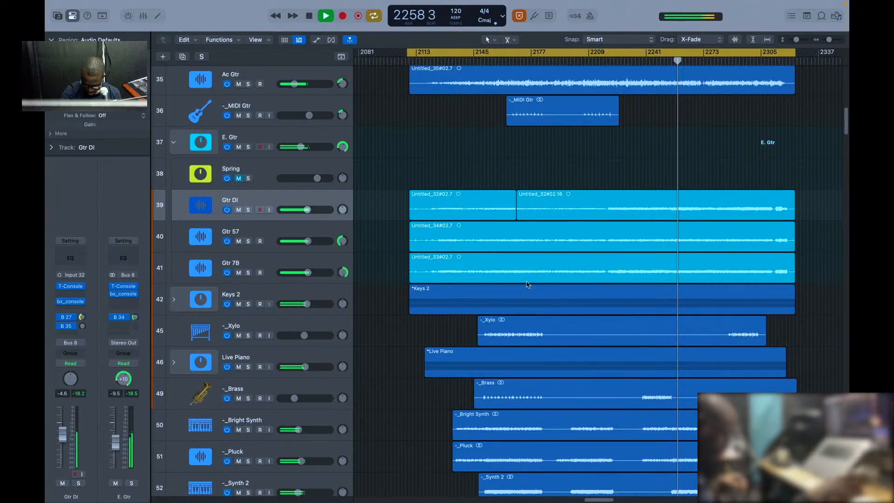
pyautogui.scroll(20, 531, 284)
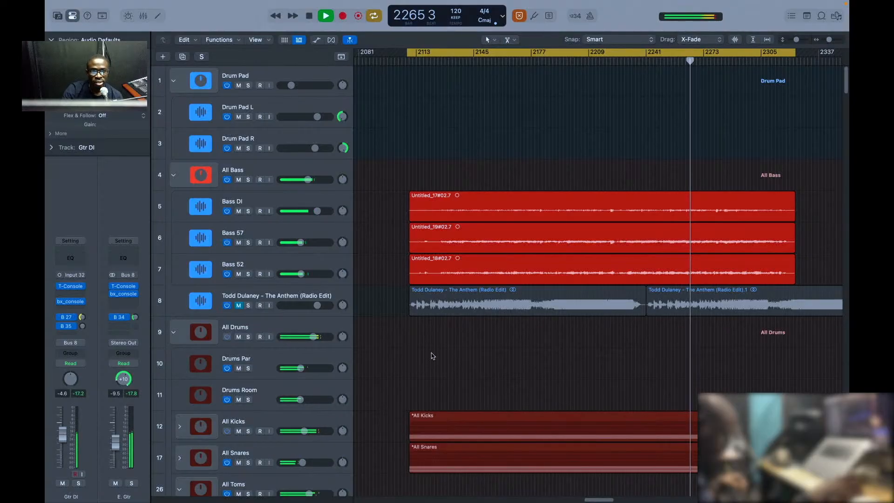
pyautogui.press('space')
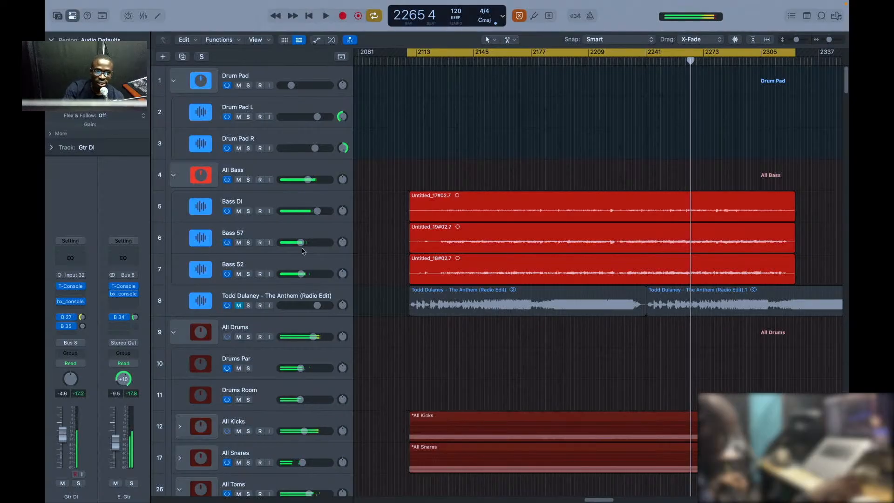
# Step: Solo the Bass 57 and Bass 52 tracks together and play them from bar 2160
pyautogui.click(282, 228)
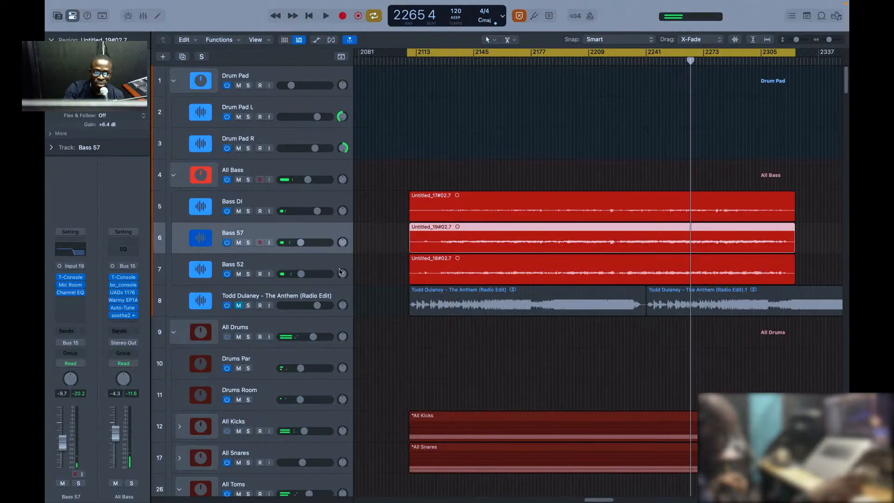
pyautogui.keyDown('shift'); pyautogui.click(273, 267); pyautogui.keyUp('shift')
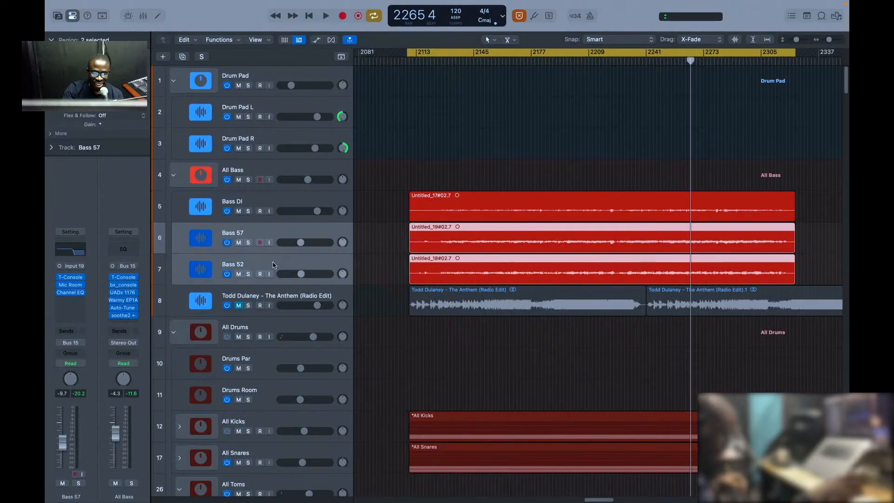
pyautogui.press('s')
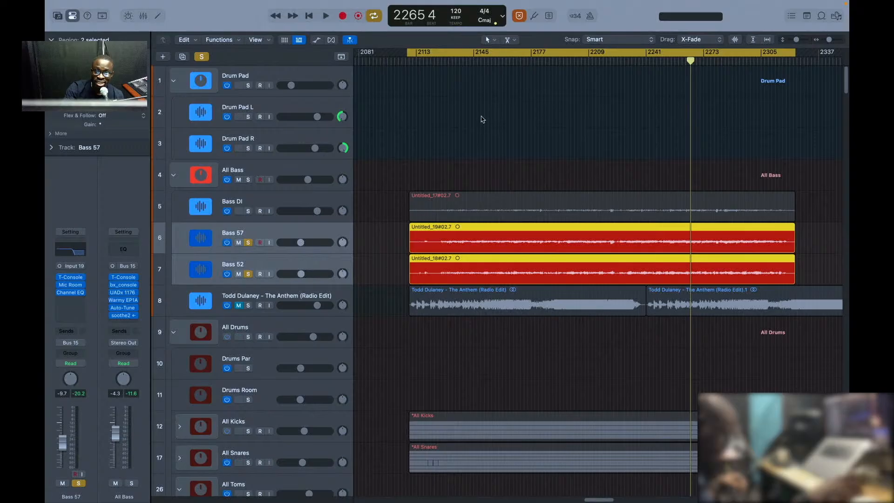
pyautogui.click(501, 61)
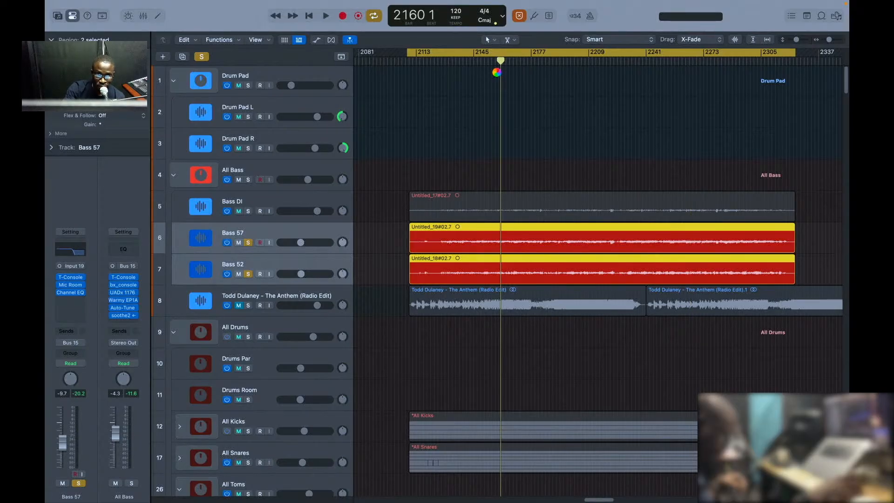
pyautogui.press('space')
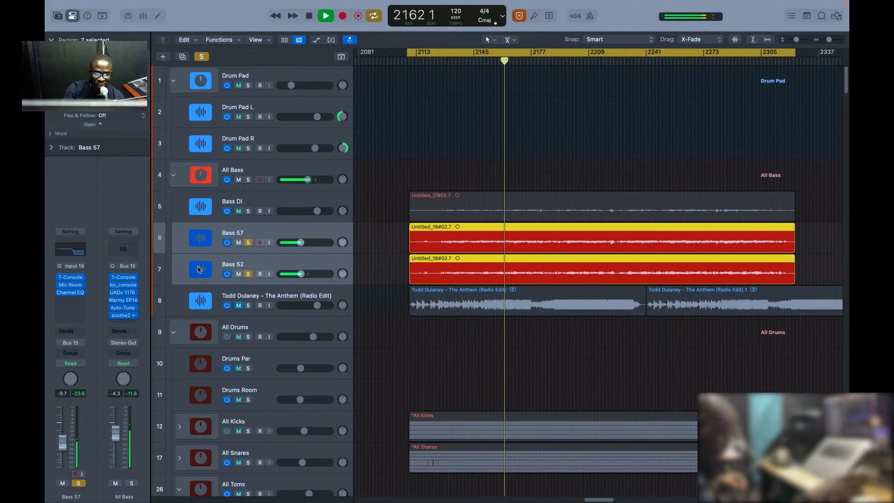
# Step: Bypass the Channel EQ on Bass 57 in the mixer, and unsolo Bass 52 and Bass 57
pyautogui.press('x')
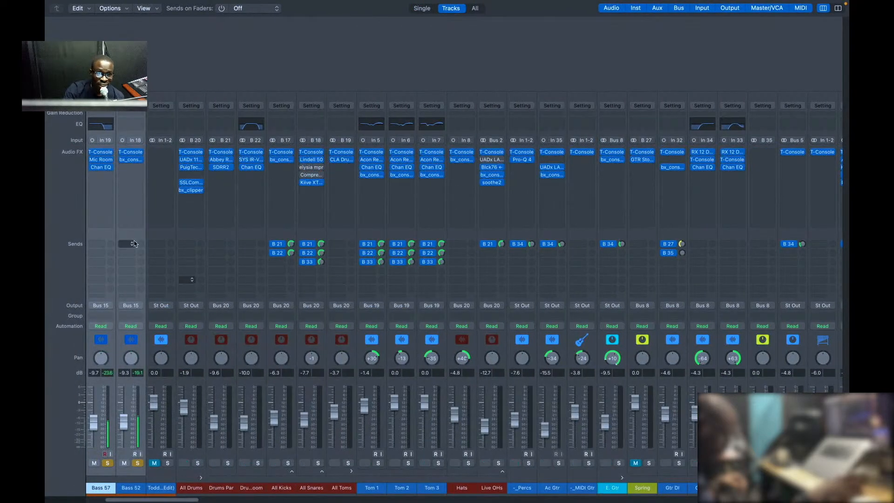
pyautogui.click(92, 168)
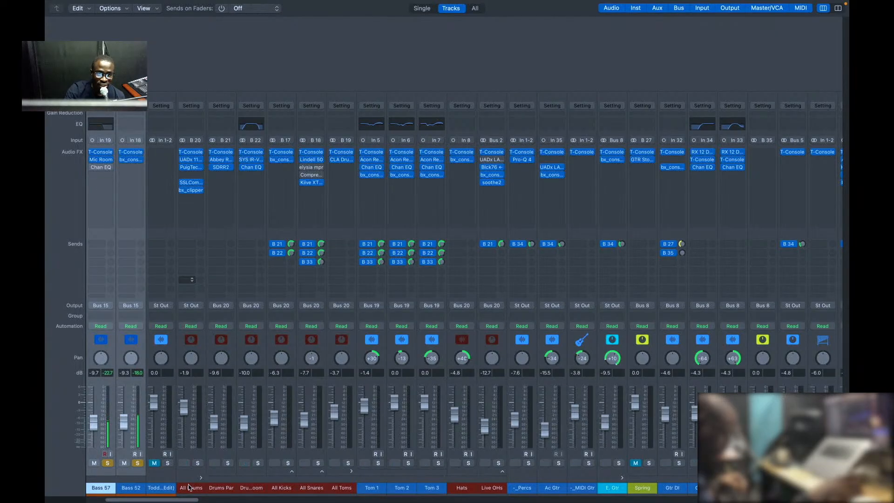
pyautogui.click(138, 463)
pyautogui.click(107, 463)
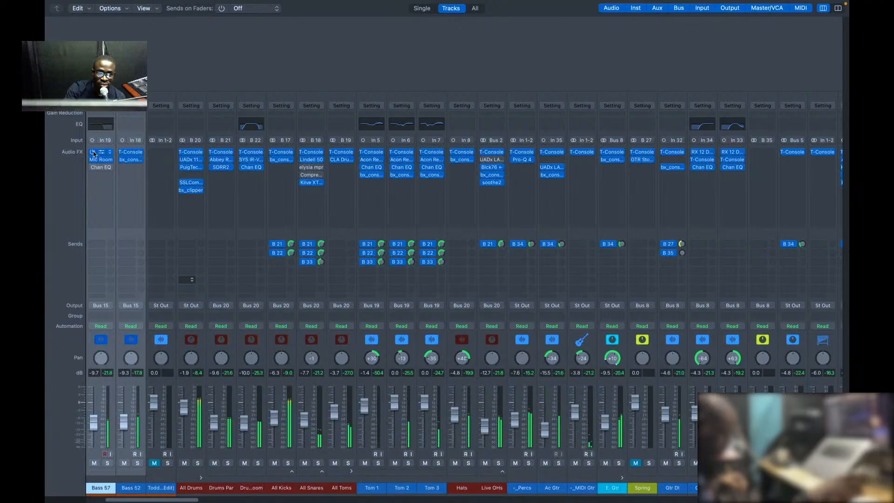
# Step: Bypass T-Console and Mic Room on Bass 57, and solo that channel alone
pyautogui.moveTo(93, 153); pyautogui.dragTo(94, 161)
pyautogui.click(104, 234)
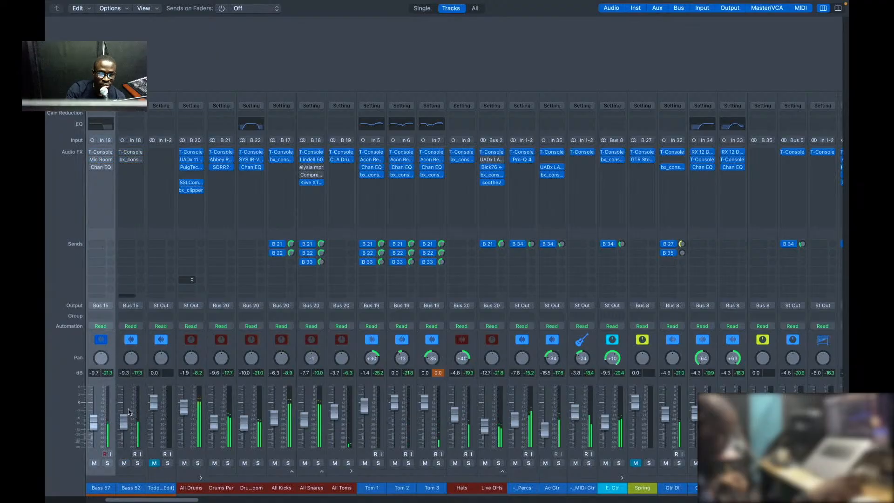
pyautogui.press('s')
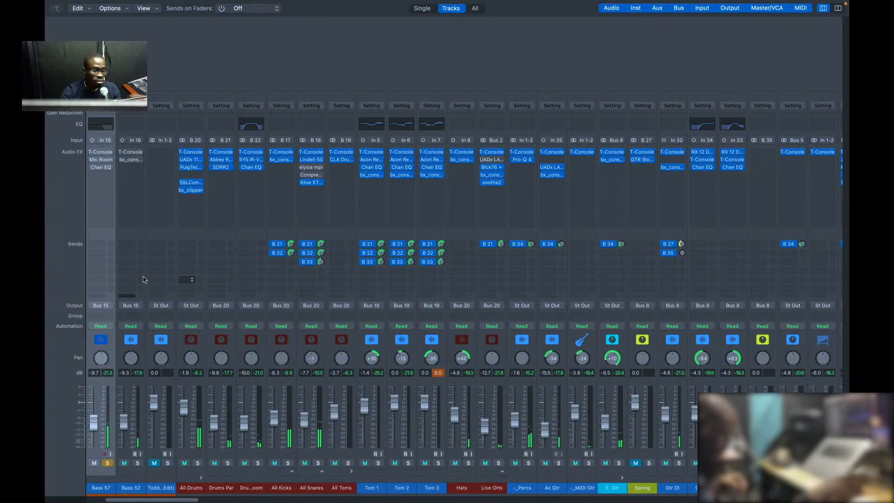
# Step: Insert RX 12 De-bleed on the playing Bass 57 track, set to Guitar with De-bleed at 74%
pyautogui.hotkey('ctrl', 'Right')
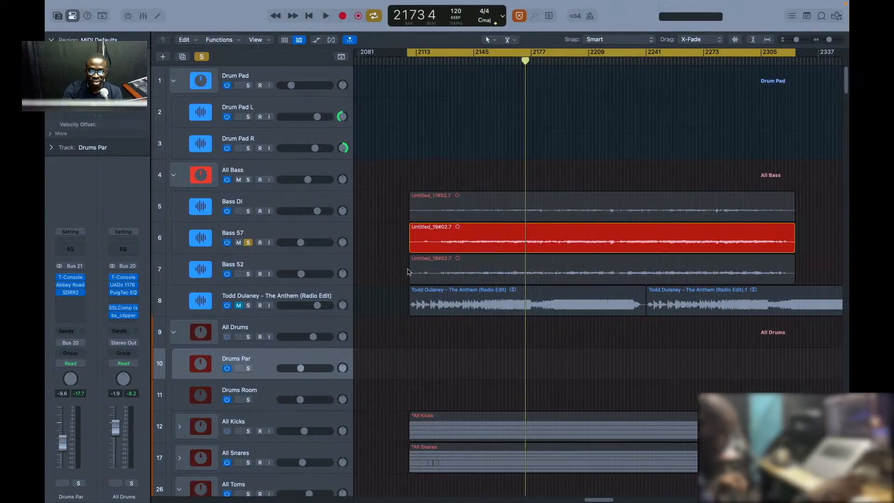
pyautogui.press('space')
pyautogui.click(259, 233)
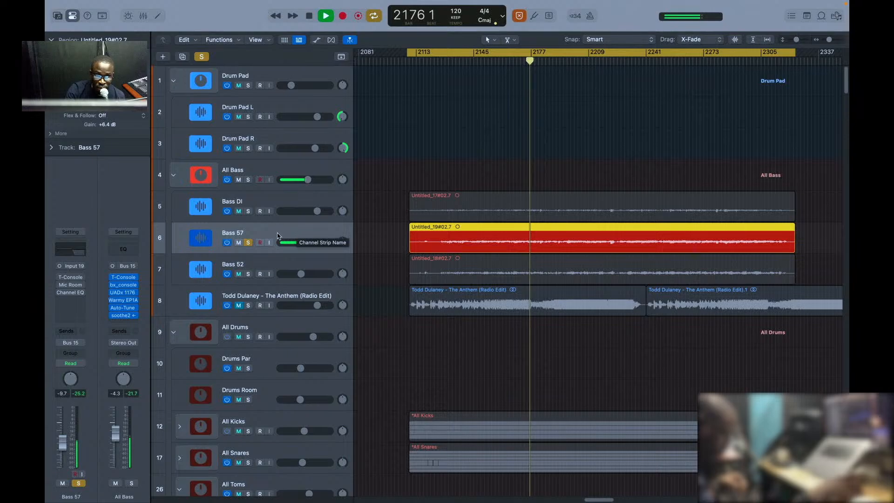
pyautogui.click(72, 303)
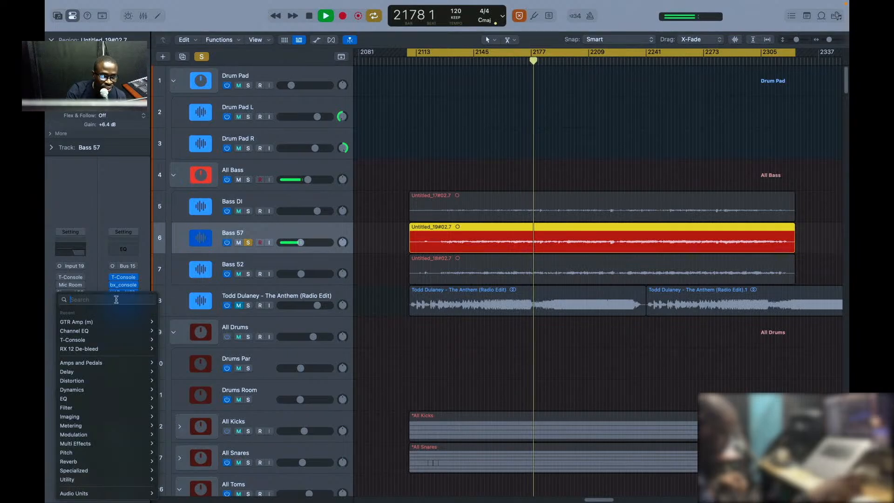
pyautogui.click(119, 353)
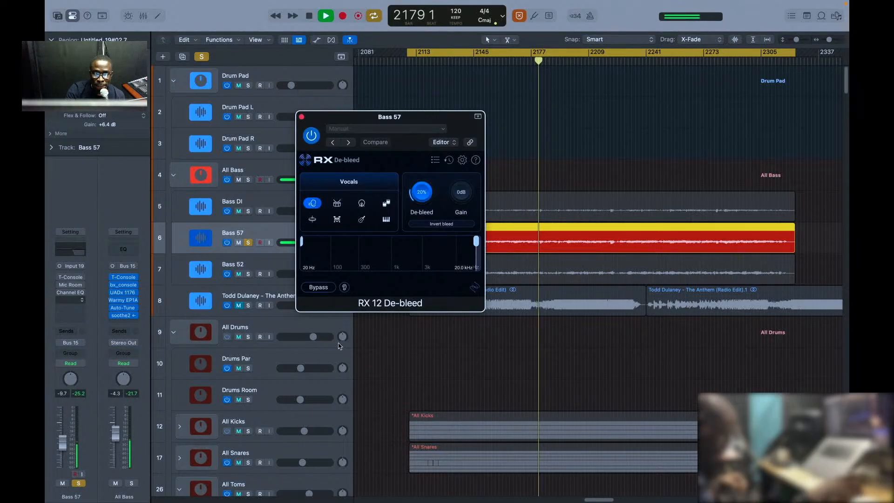
pyautogui.click(362, 219)
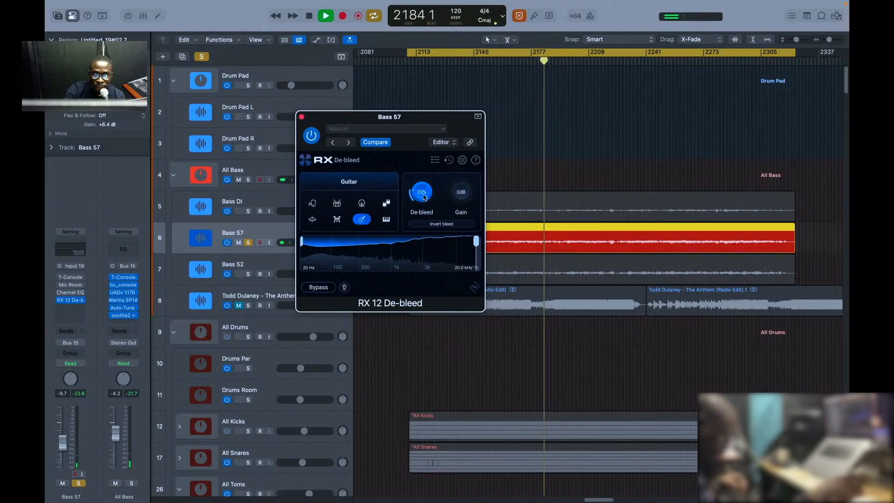
pyautogui.moveTo(424, 197); pyautogui.dragTo(428, 135)
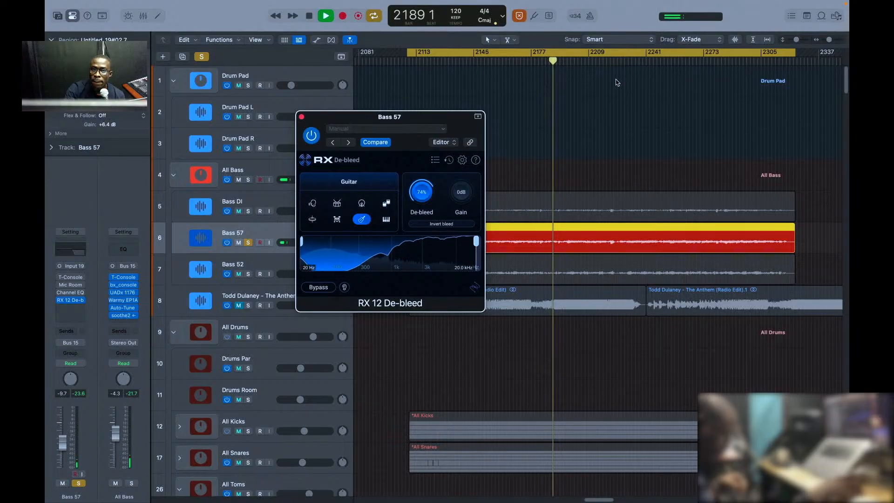
# Step: Play Bass 57 from about bar 2213, compare it with De-bleed off and on, and remove the plug-in from the channel
pyautogui.click(595, 62)
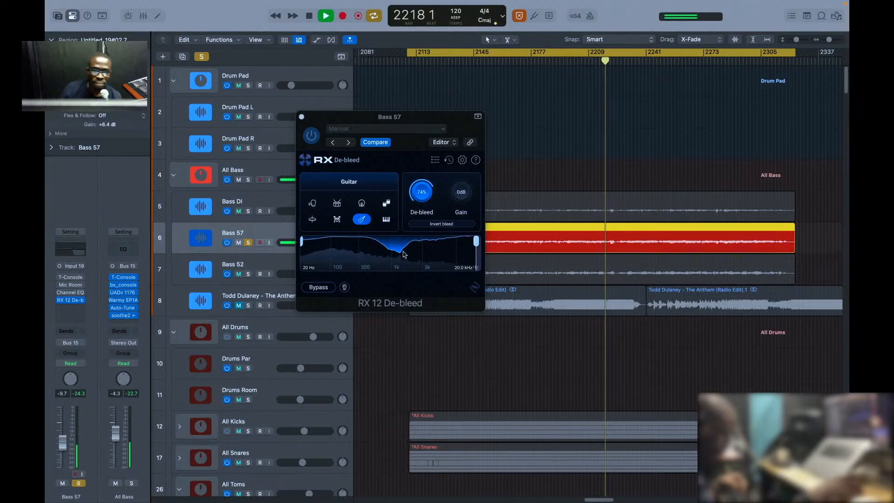
pyautogui.click(317, 137)
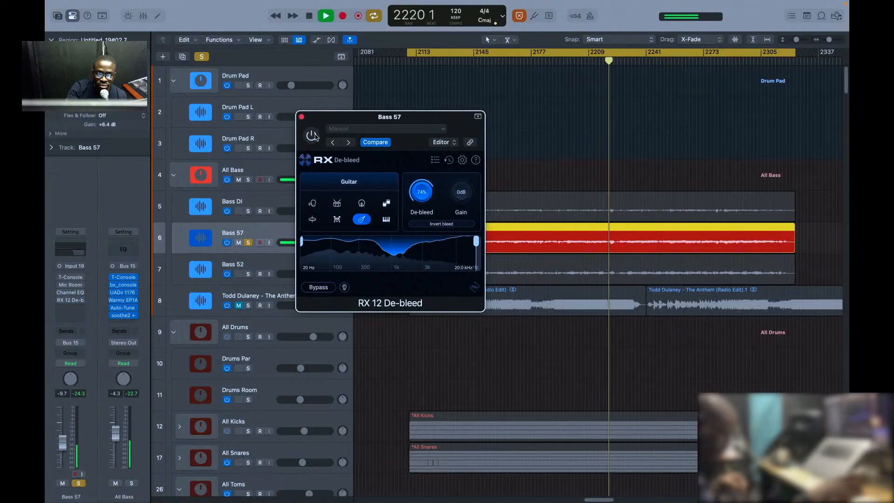
pyautogui.click(311, 137)
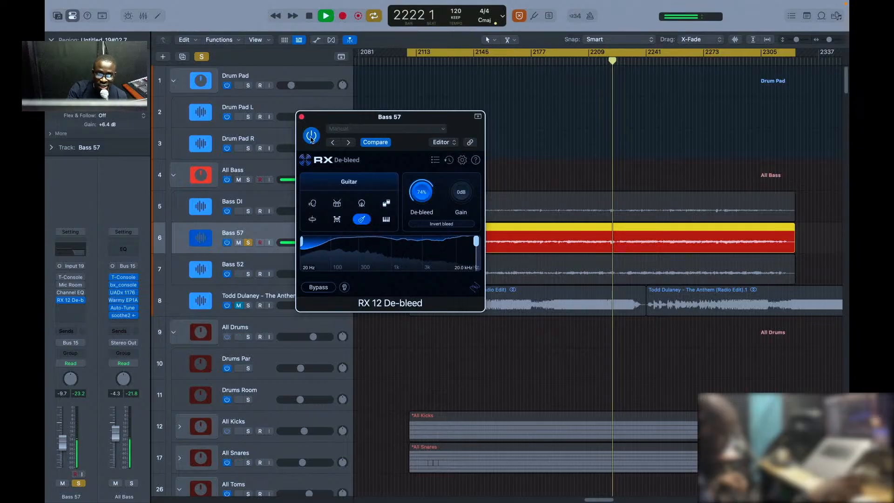
pyautogui.press('space')
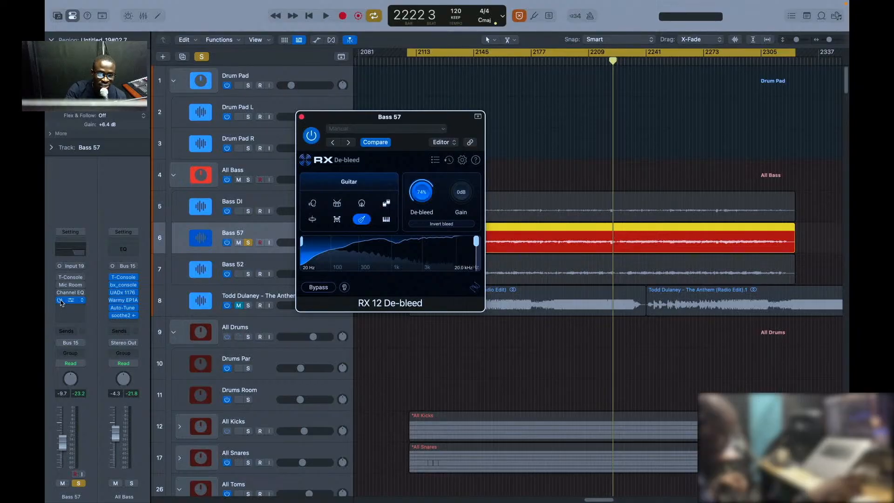
pyautogui.click(83, 301)
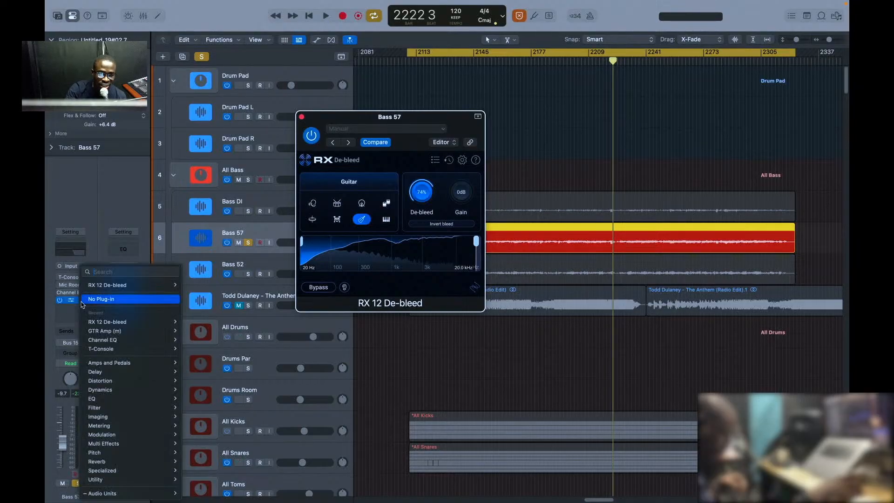
pyautogui.click(113, 301)
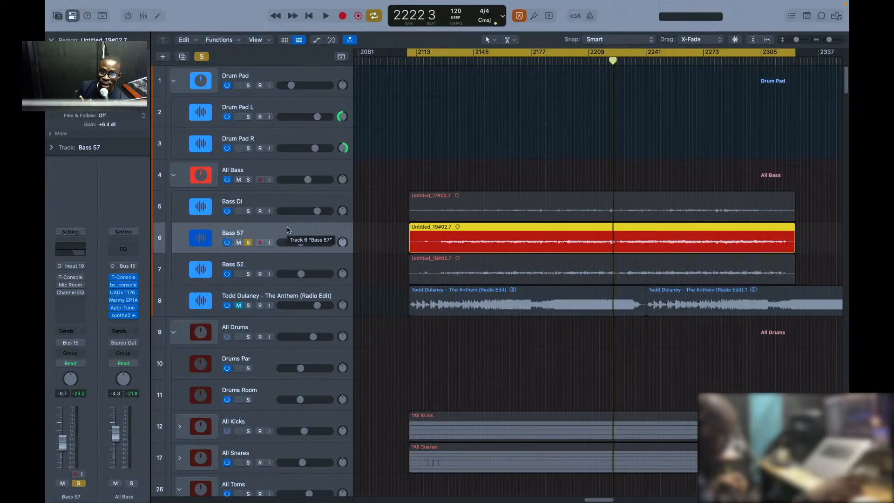
# Step: Solo Bass 52 alone in place of Bass 57 and play it from about bar 2239
pyautogui.click(250, 275)
pyautogui.click(375, 278)
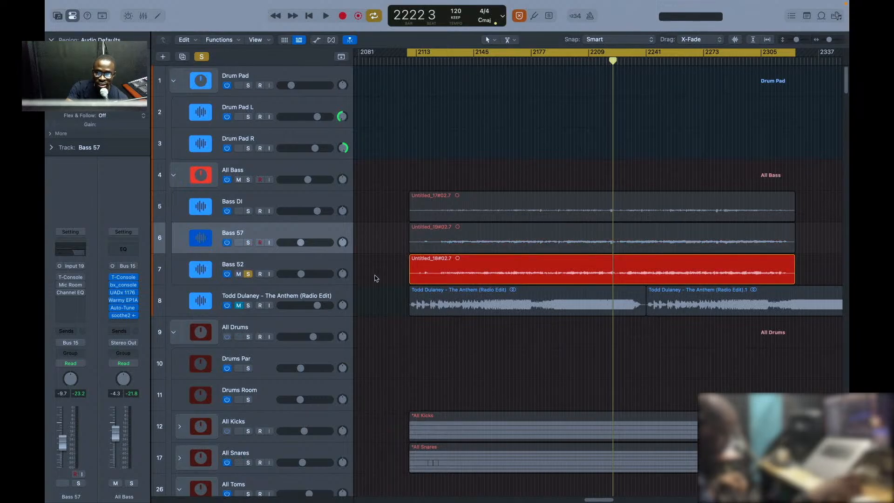
pyautogui.press('space')
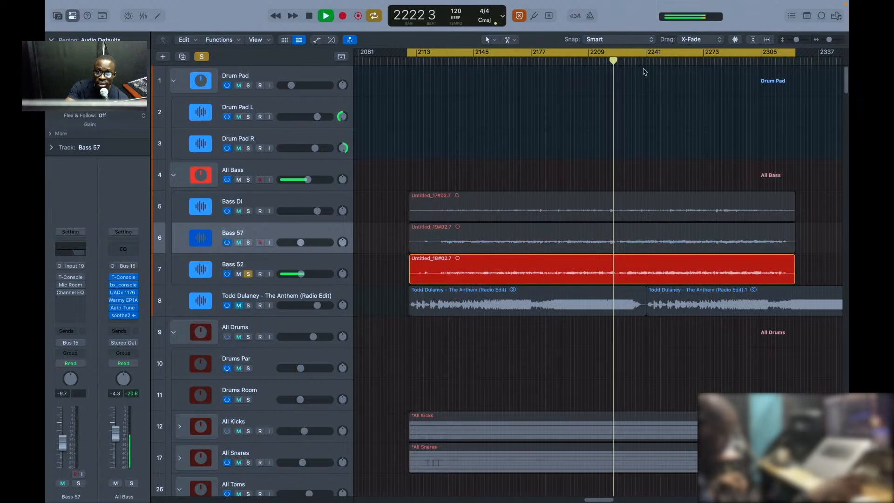
pyautogui.click(644, 61)
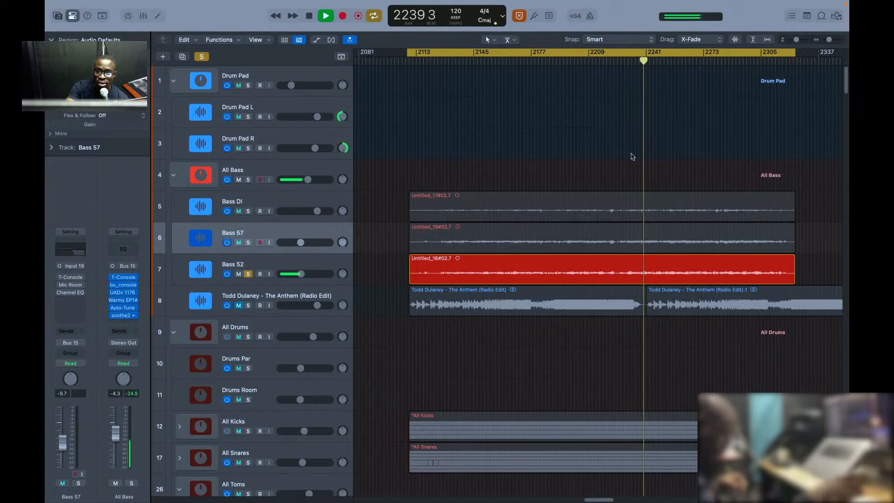
# Step: Compare Bass 57 and Bass 52 during playback by alternating the solo between them, leaving Bass 57 soloed
pyautogui.click(249, 242)
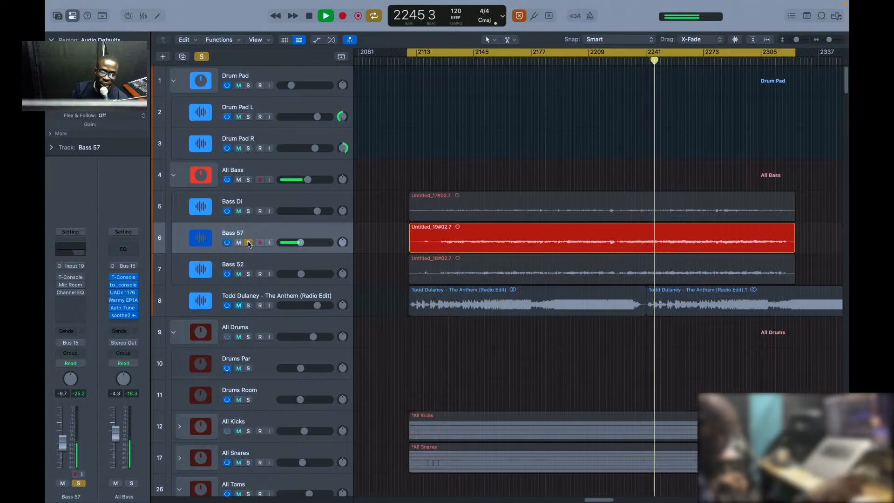
pyautogui.press('space')
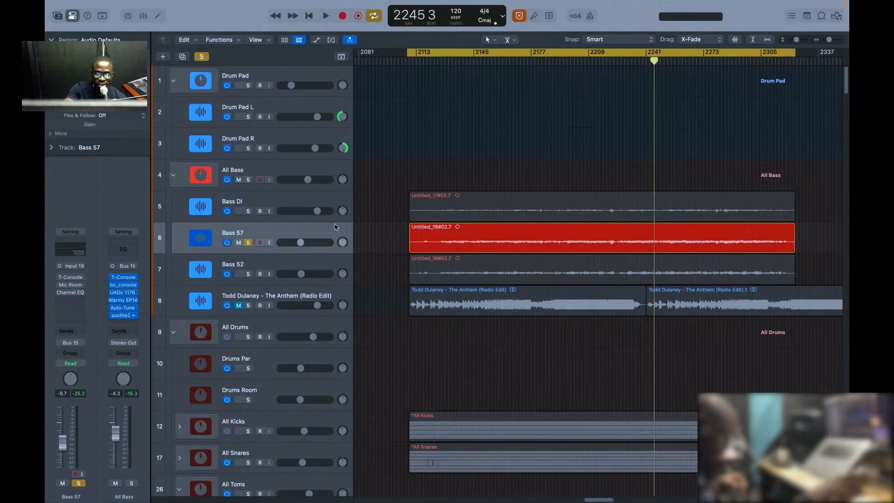
pyautogui.press('space')
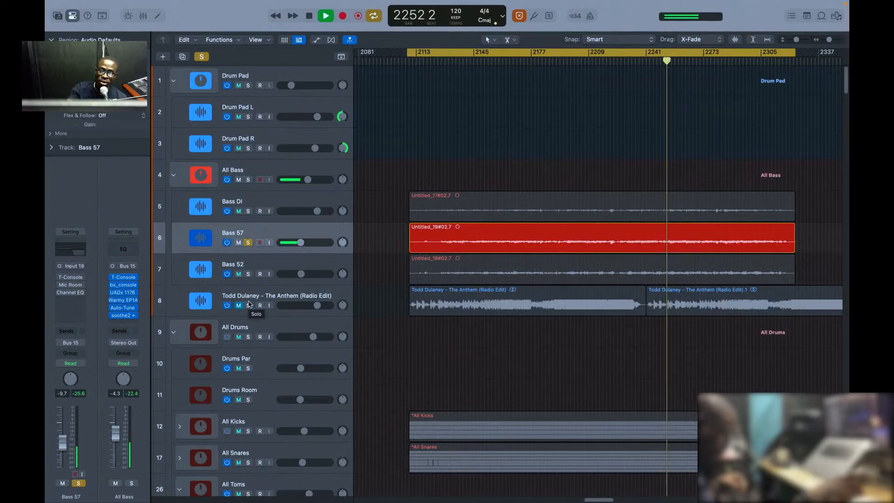
pyautogui.click(249, 275)
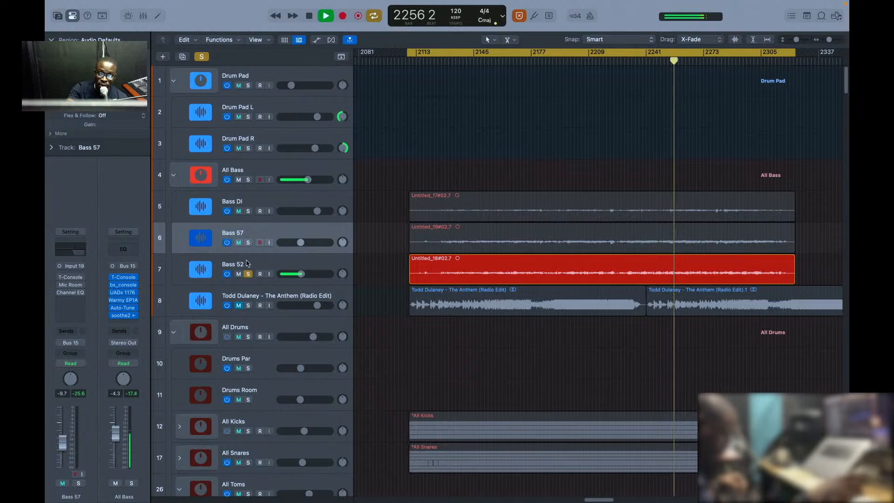
pyautogui.click(249, 243)
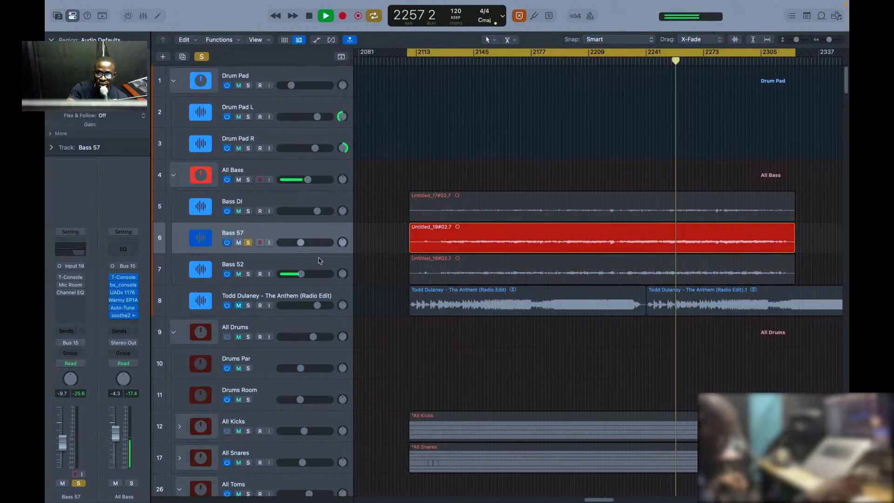
# Step: Open Mic Room on Bass 57, stop playback, and view the list of available source microphones
pyautogui.click(71, 285)
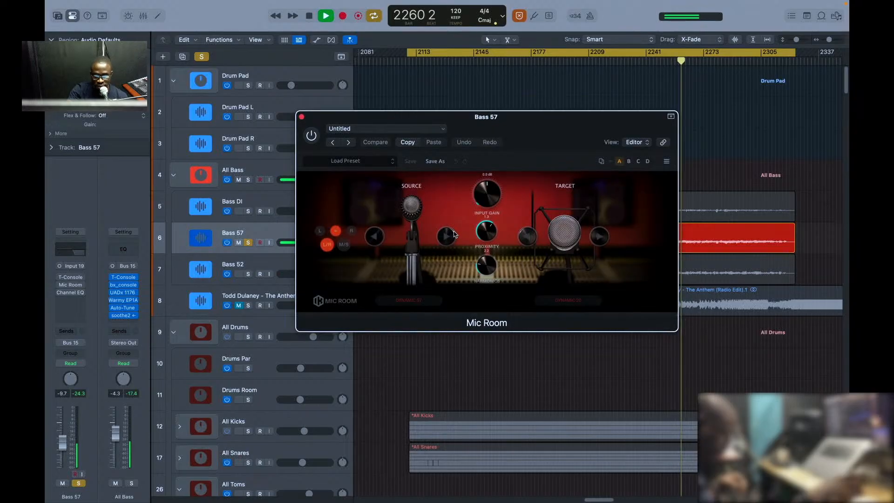
pyautogui.press('space')
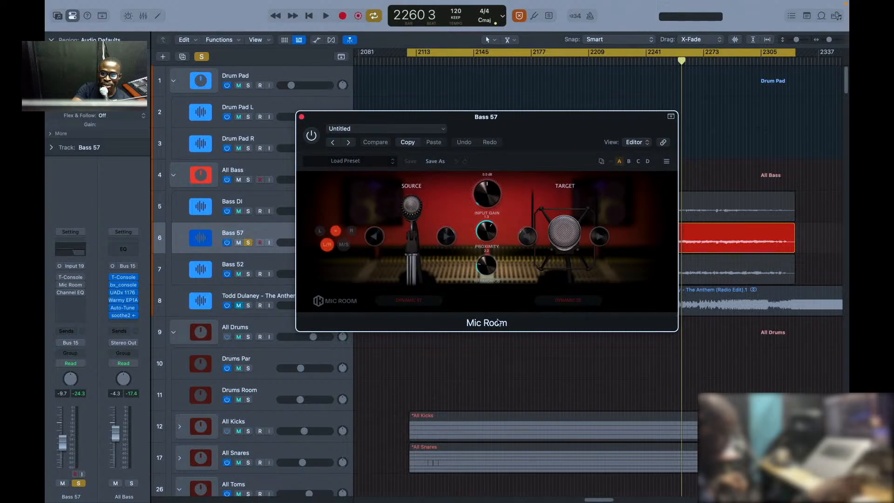
pyautogui.moveTo(516, 121); pyautogui.dragTo(515, 152)
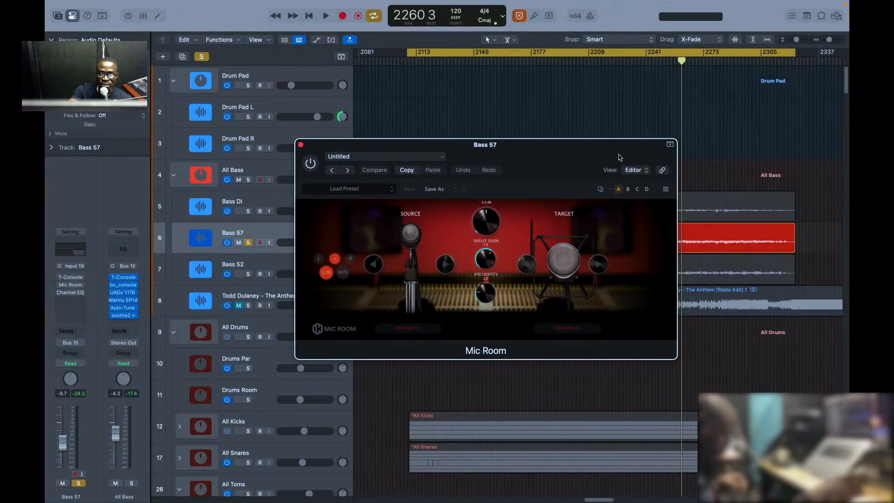
pyautogui.click(408, 328)
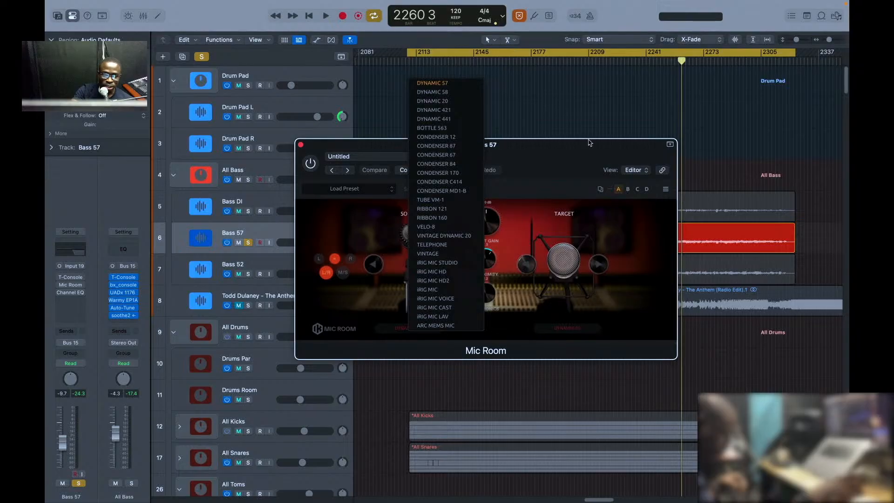
pyautogui.click(595, 156)
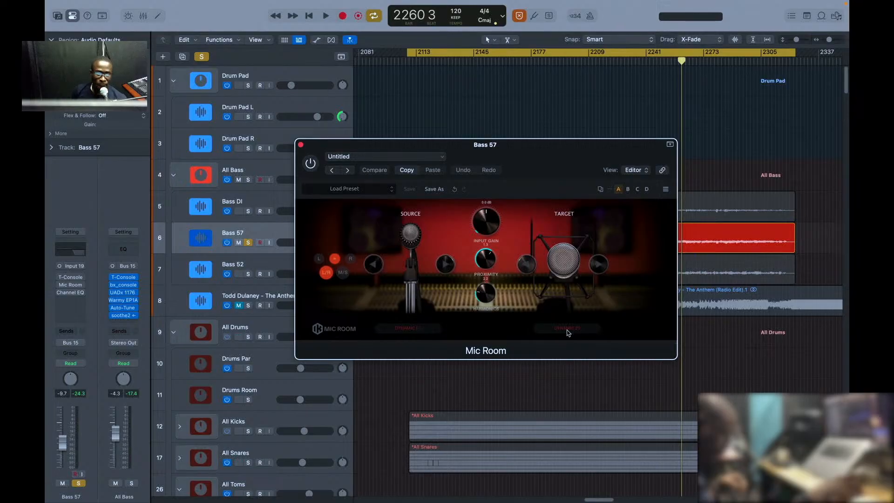
# Step: Switch from the audio project to the Calendar app
pyautogui.press('super+Tab')
pyautogui.press('super+Tab')
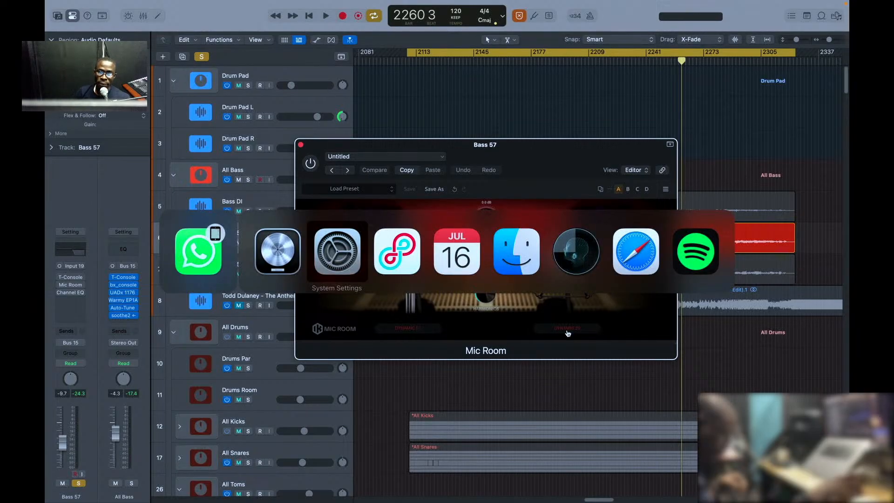
pyautogui.press('super+Tab')
pyautogui.press('super+Tab')
pyautogui.press('super+Tab')
pyautogui.press('super+Tab')
pyautogui.press('super+Tab')
pyautogui.press('super+Tab')
pyautogui.press('super+Tab')
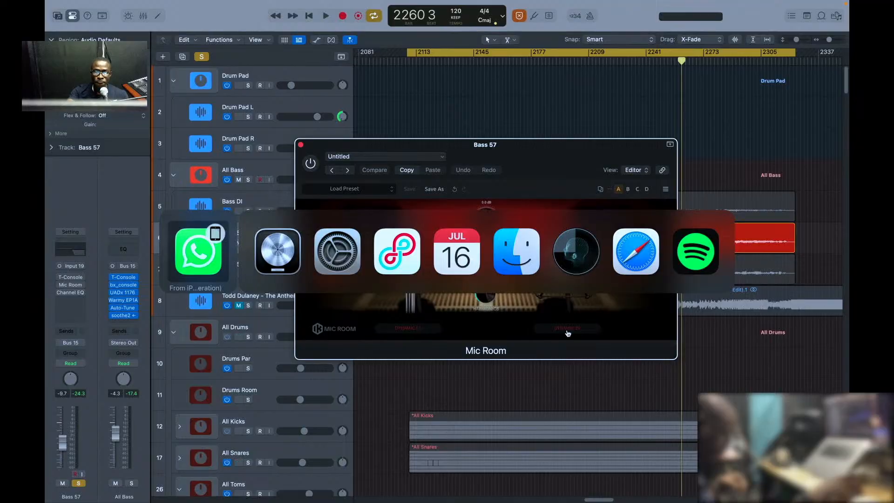
pyautogui.press('super+Tab')
pyautogui.press('super+Tab')
pyautogui.press('super+Tab')
pyautogui.press('super+Tab')
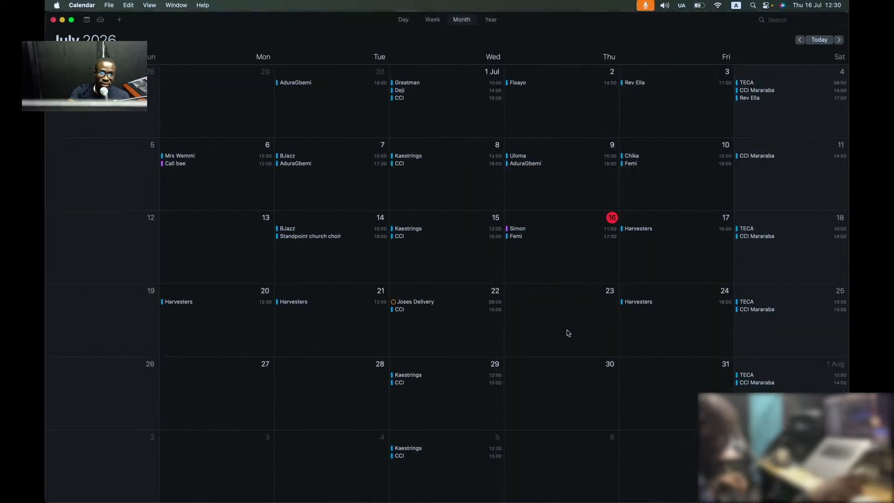
# Step: Quit Calendar and System Settings, leaving Loopback as the front app
pyautogui.press('super+Tab')
pyautogui.press('super+Tab')
pyautogui.press('super+Tab')
pyautogui.press('super+Tab')
pyautogui.press('super+Tab')
pyautogui.press('super+Tab')
pyautogui.press('super+Tab')
pyautogui.press('super+Tab')
pyautogui.press('super+Tab')
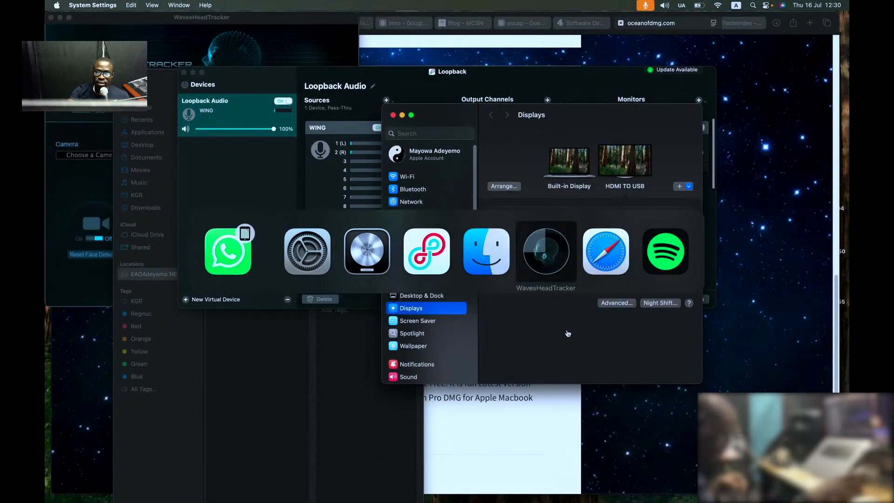
pyautogui.press('super+Tab')
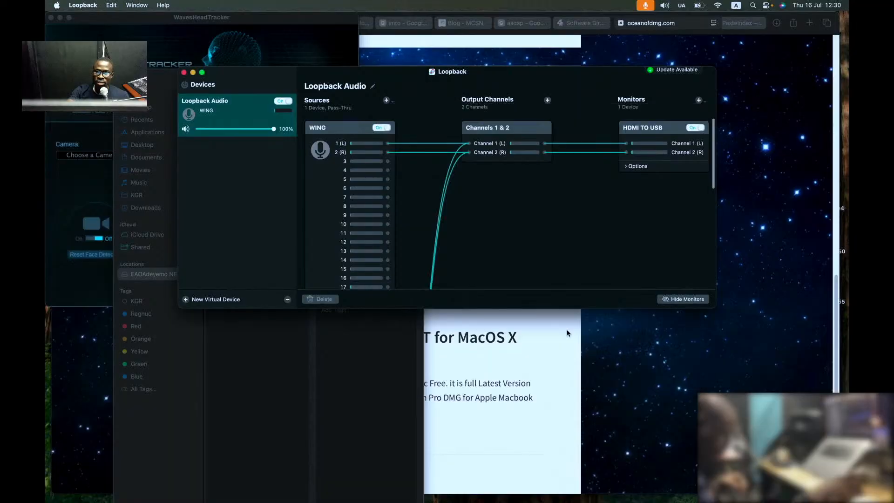
# Step: Switch to Safari and select the address of the open web page
pyautogui.press('super+Tab')
pyautogui.press('super+Tab')
pyautogui.press('super+Tab')
pyautogui.press('super+Tab')
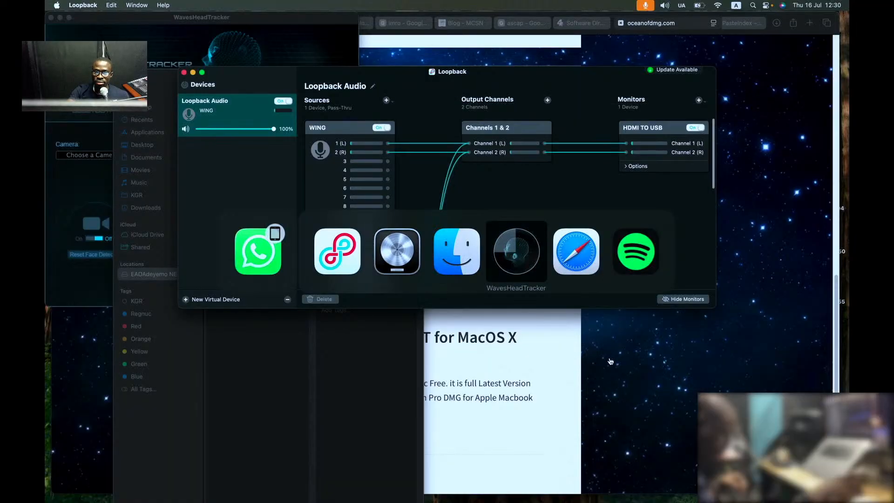
pyautogui.press('super+Tab')
pyautogui.press('super+Tab')
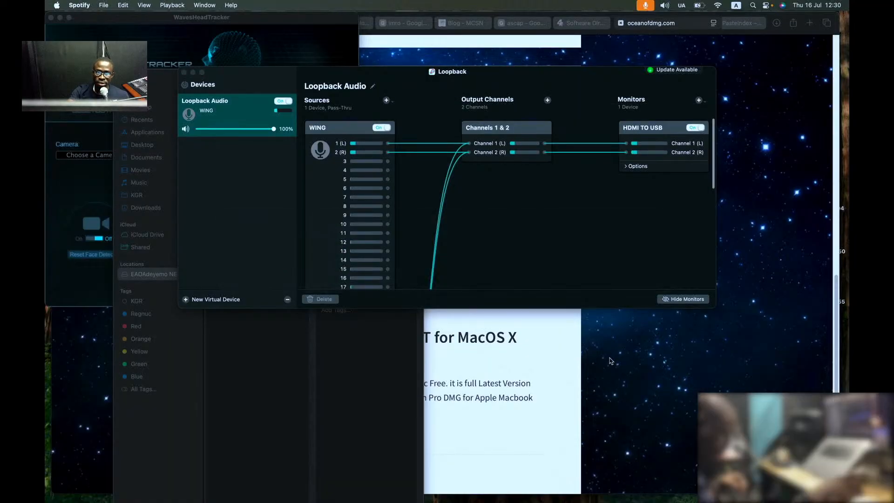
pyautogui.press('super+Tab')
pyautogui.press('super+Tab')
pyautogui.press('super+Tab')
pyautogui.press('super+Tab')
pyautogui.press('super+Tab')
pyautogui.press('super+Tab')
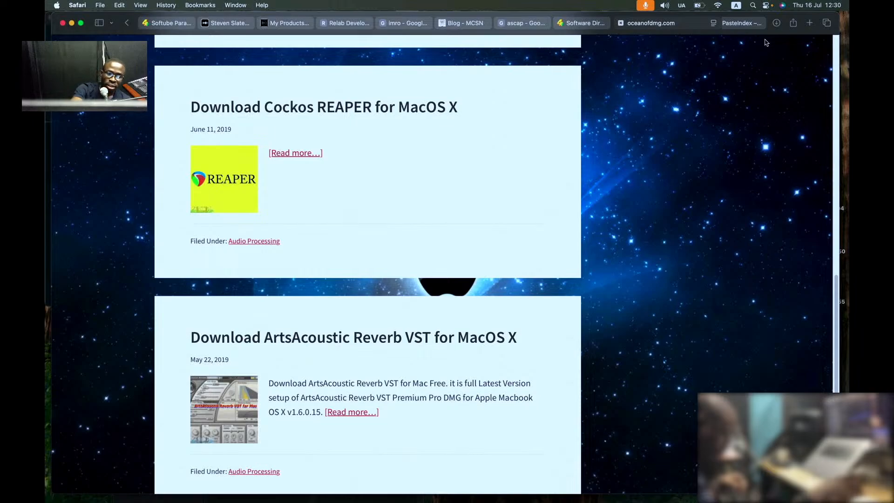
pyautogui.press('super+l')
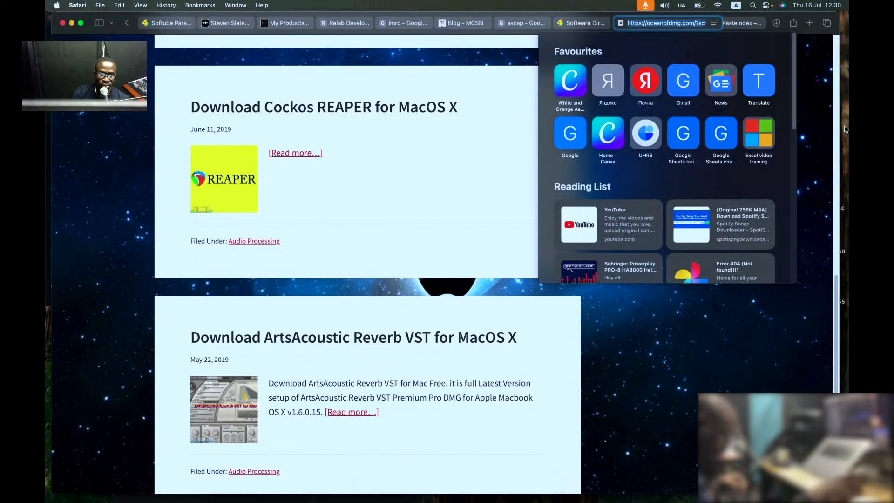
# Step: Search the web for "re20 mic" and browse the image results to see what the microphone looks like
pyautogui.write('re20')
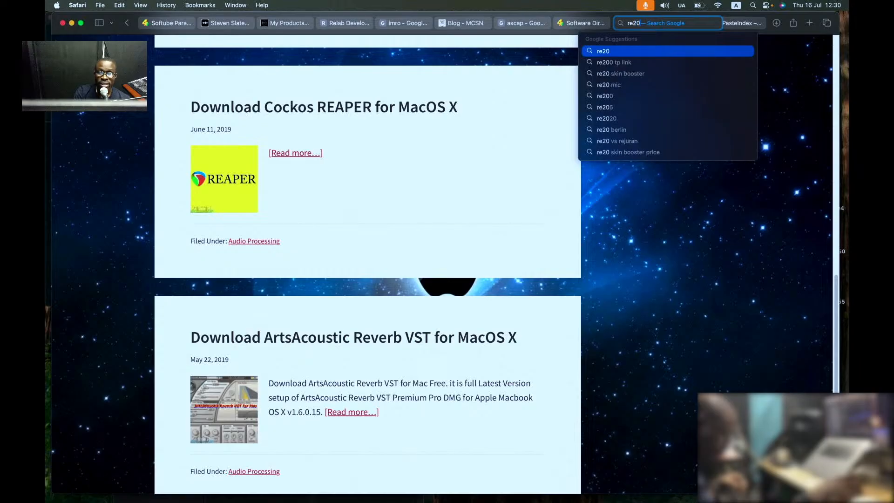
pyautogui.write(' mic')
pyautogui.press('Return')
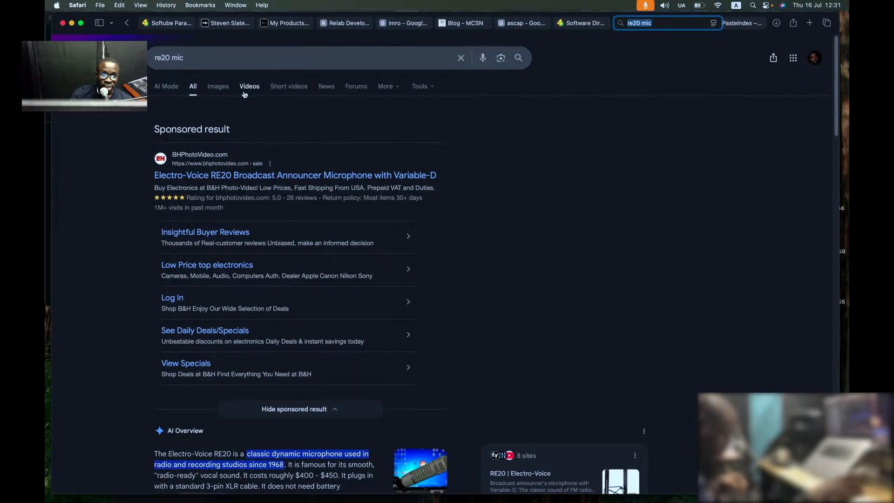
pyautogui.click(217, 87)
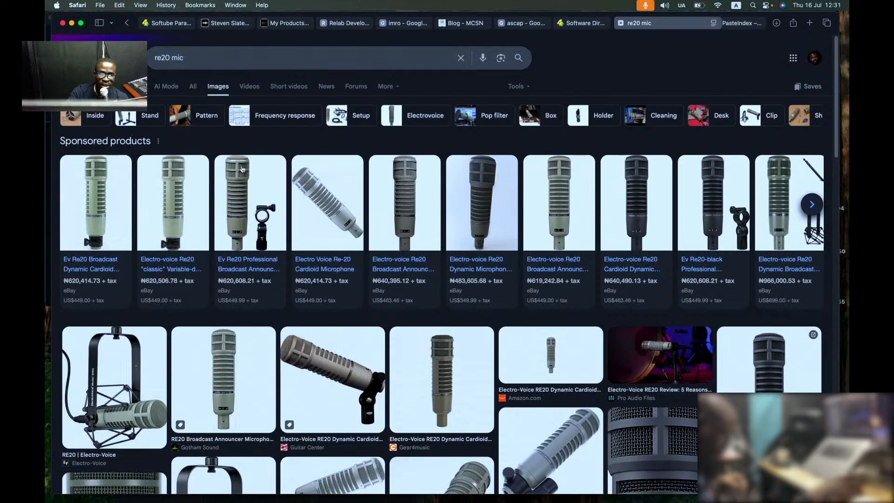
pyautogui.scroll(-5, 274, 268)
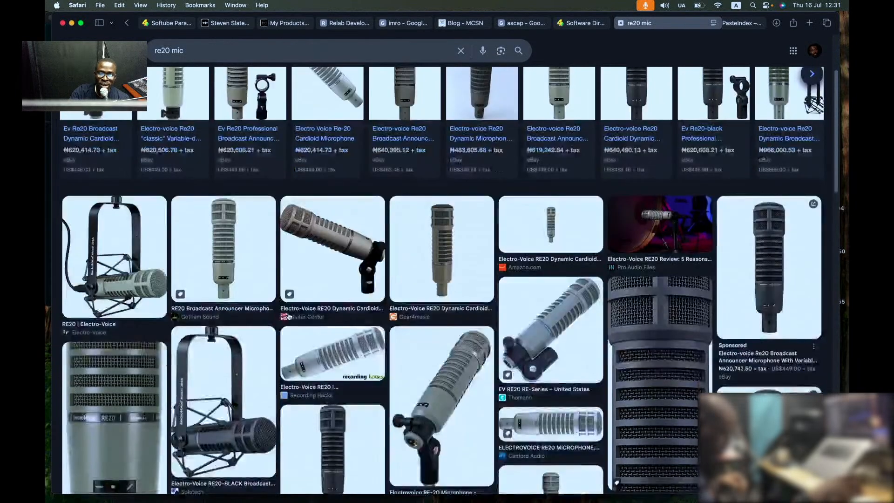
pyautogui.scroll(-6, 303, 314)
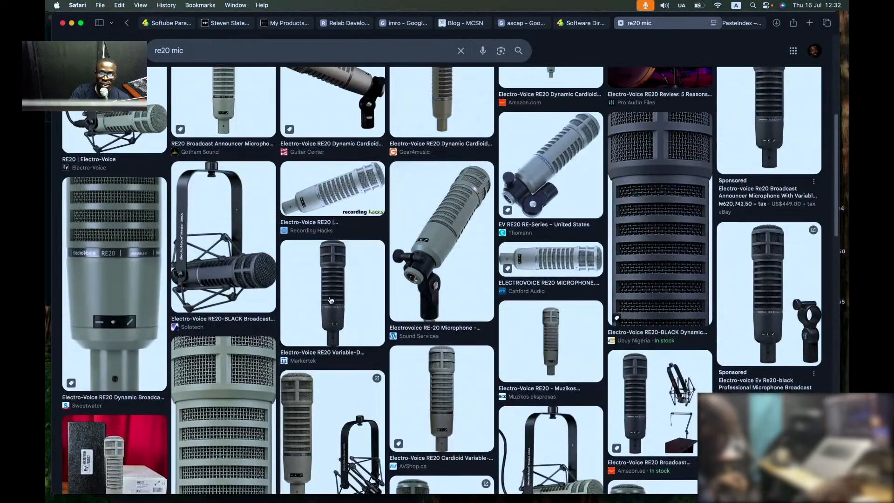
pyautogui.scroll(-5, 440, 269)
pyautogui.scroll(15, 447, 269)
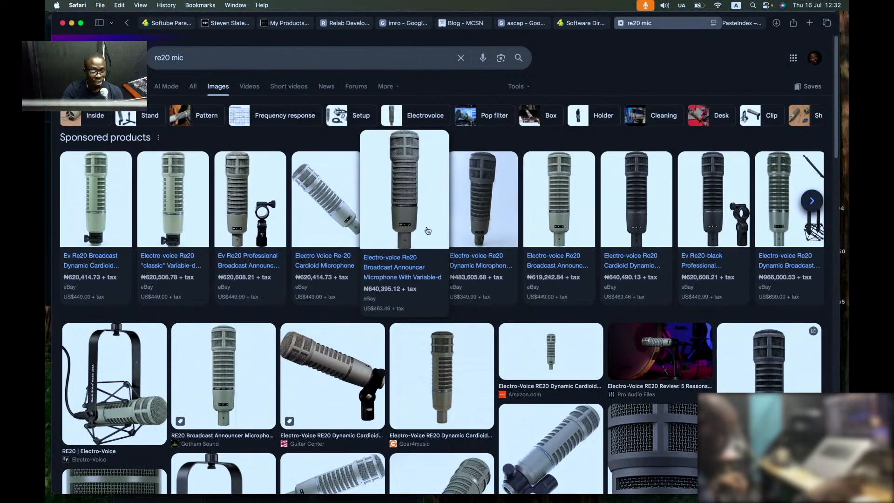
# Step: Switch to Logic Pro and play the Bass 57 track while toggling its Mic Room plug-in to compare, leaving it enabled
pyautogui.press('super+Tab')
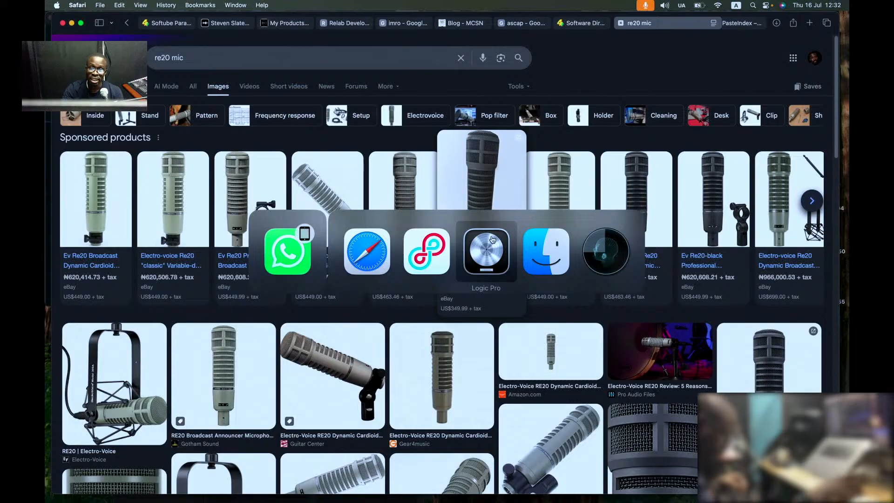
pyautogui.click(492, 239)
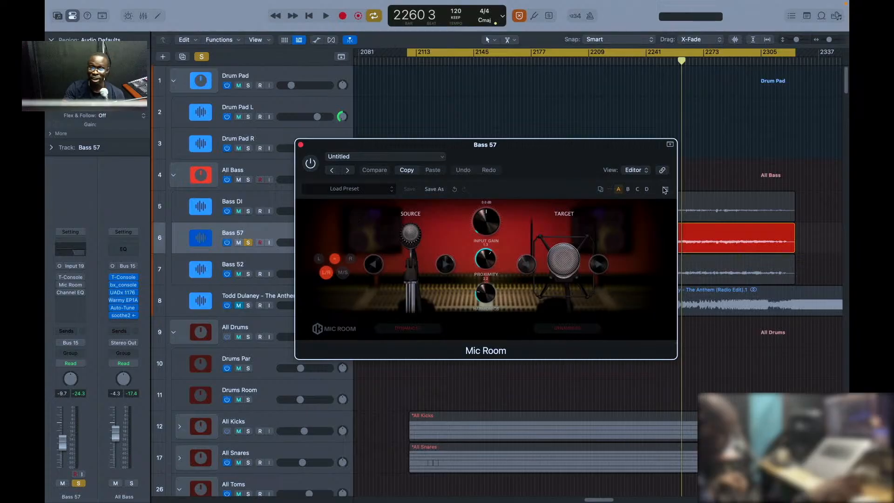
pyautogui.click(640, 112)
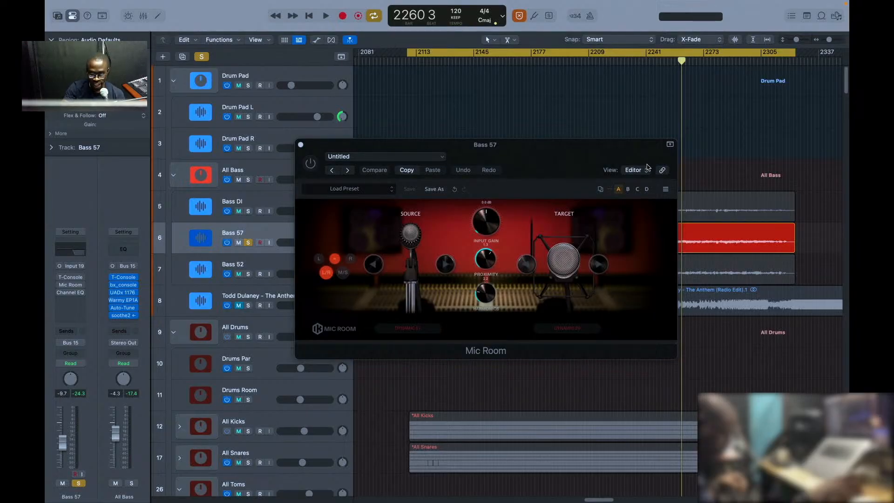
pyautogui.press('space')
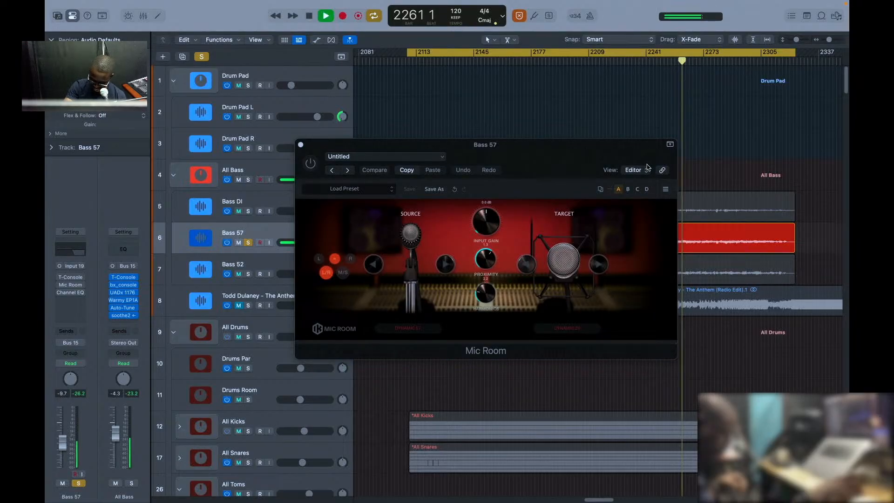
pyautogui.click(310, 166)
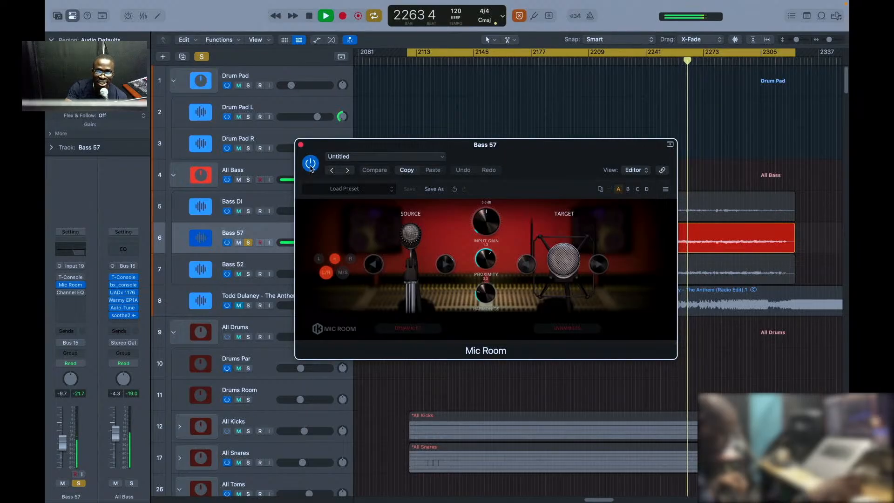
pyautogui.click(311, 165)
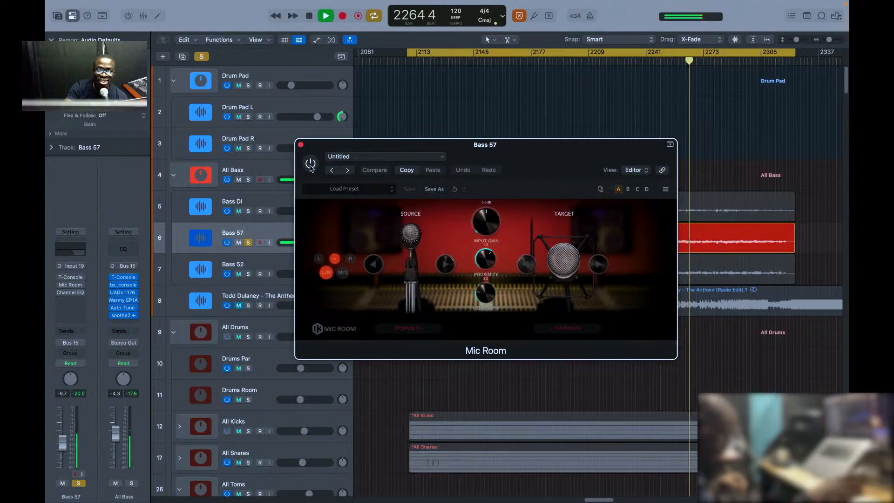
pyautogui.click(311, 165)
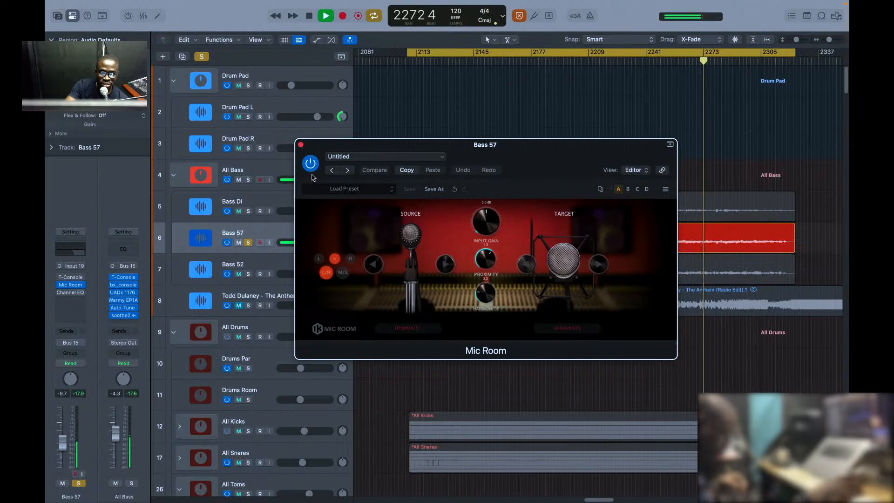
pyautogui.click(301, 145)
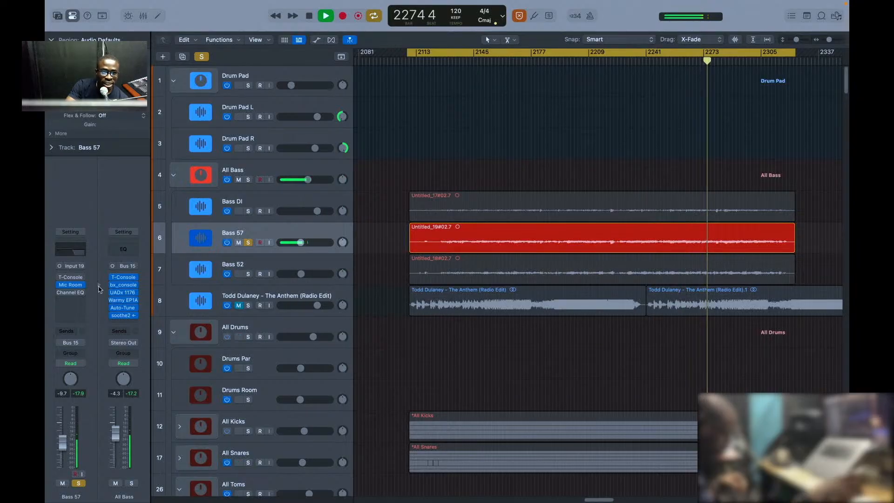
# Step: Enable the Channel EQ on the Bass 57 track, listen to its effect, and stop playback
pyautogui.click(71, 293)
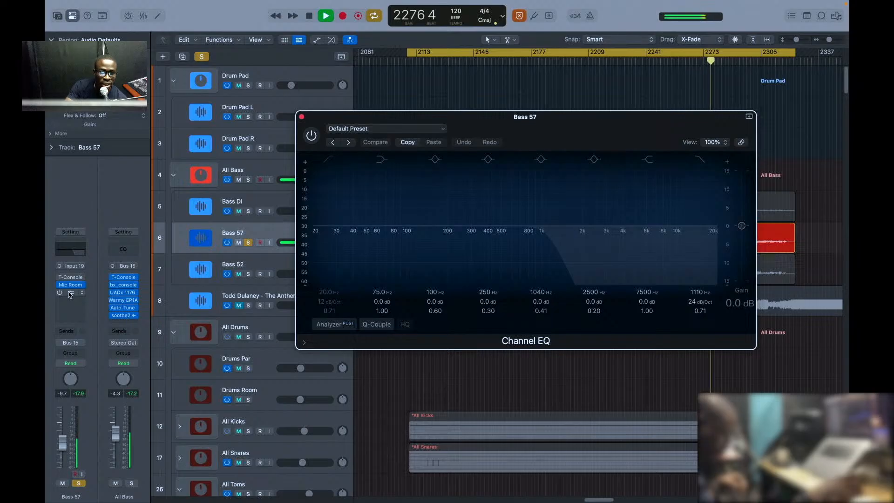
pyautogui.click(59, 293)
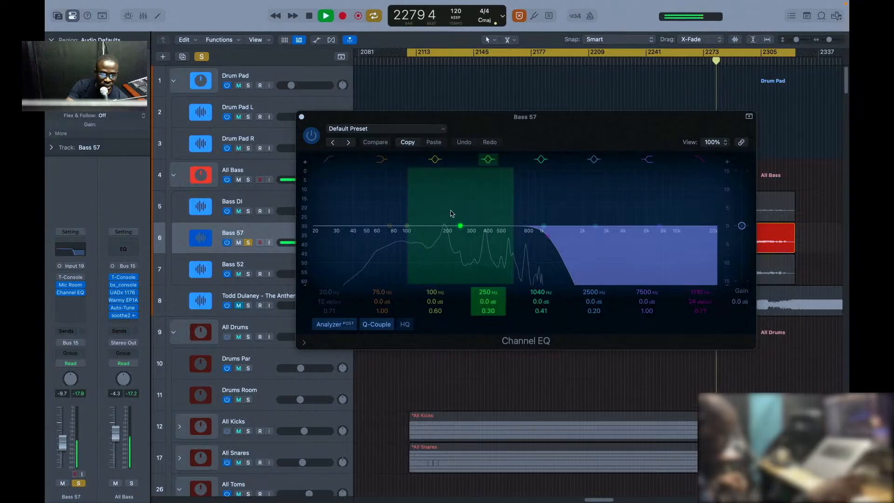
pyautogui.click(581, 126)
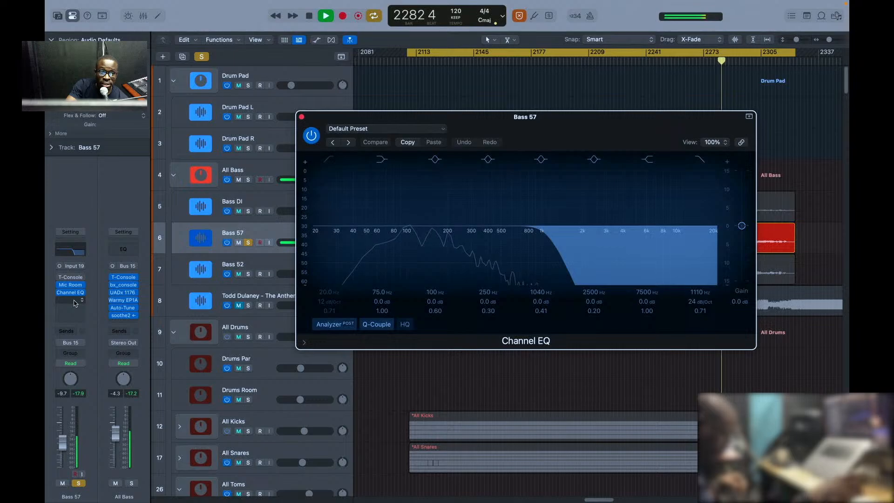
pyautogui.press('space')
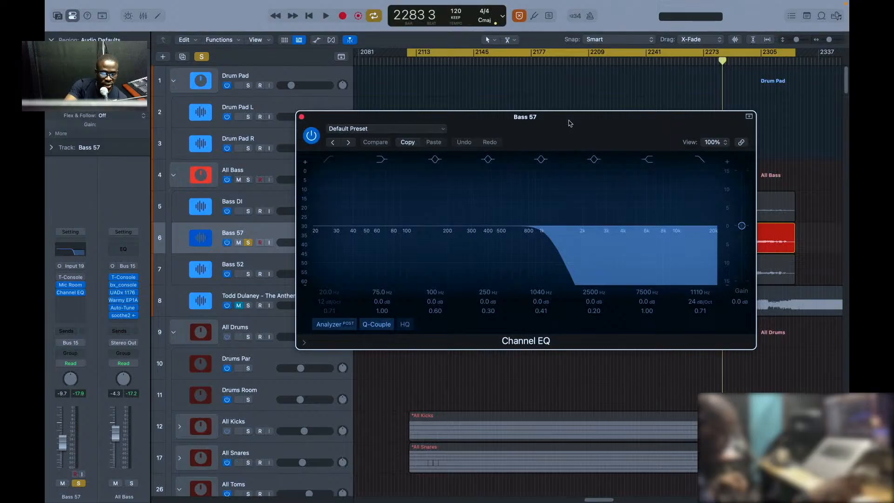
pyautogui.press('super+w')
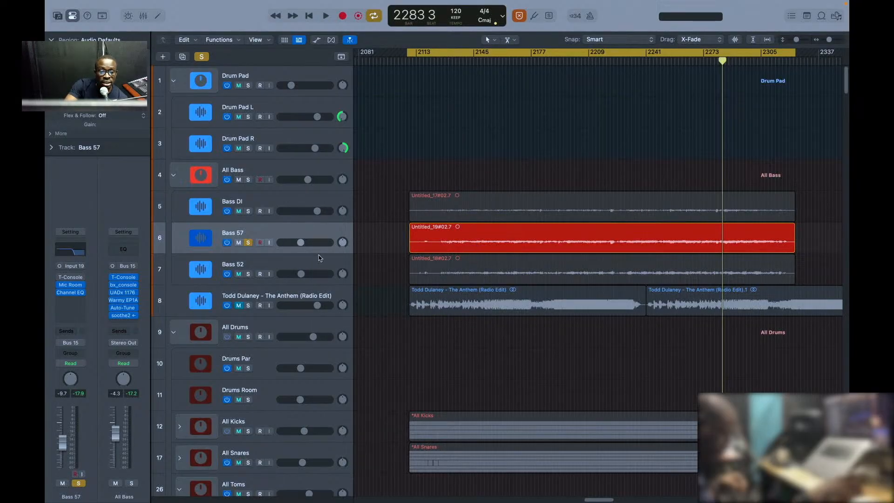
# Step: Inspect the T-Console plug-in on the Bass 57 track and briefly revisit the RE20 microphone images in Safari
pyautogui.moveTo(58, 279)
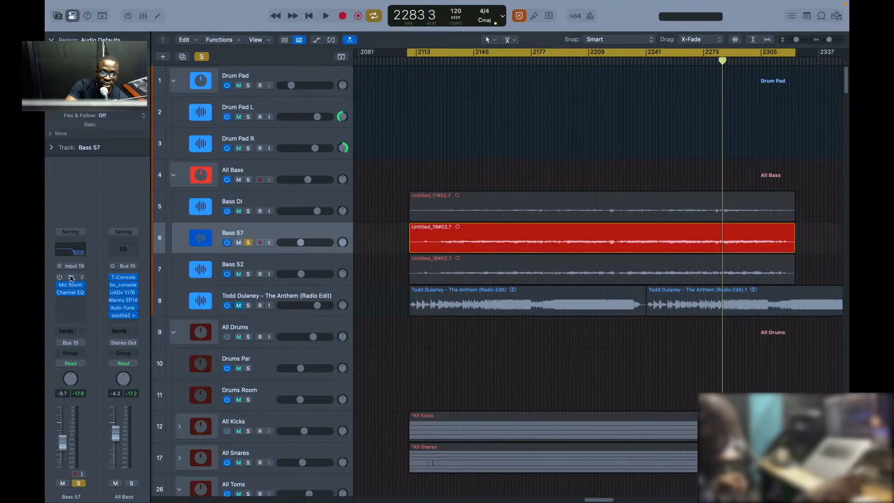
pyautogui.click(71, 279)
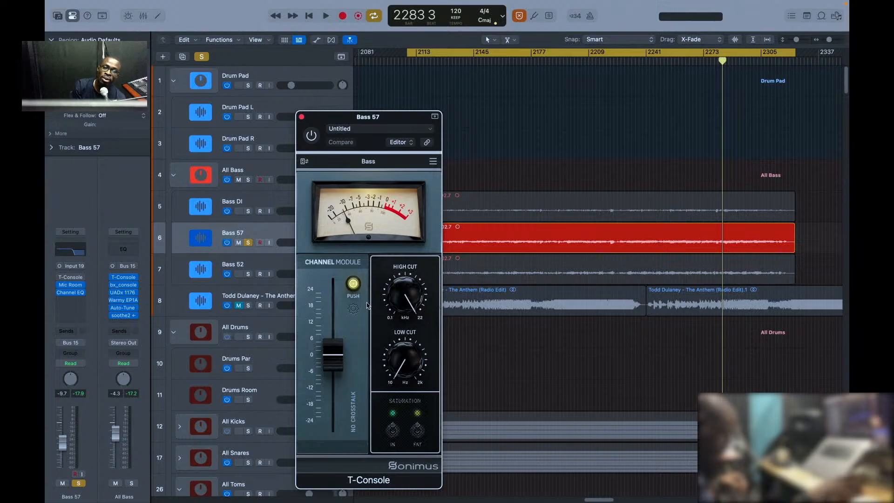
pyautogui.press('super+Tab')
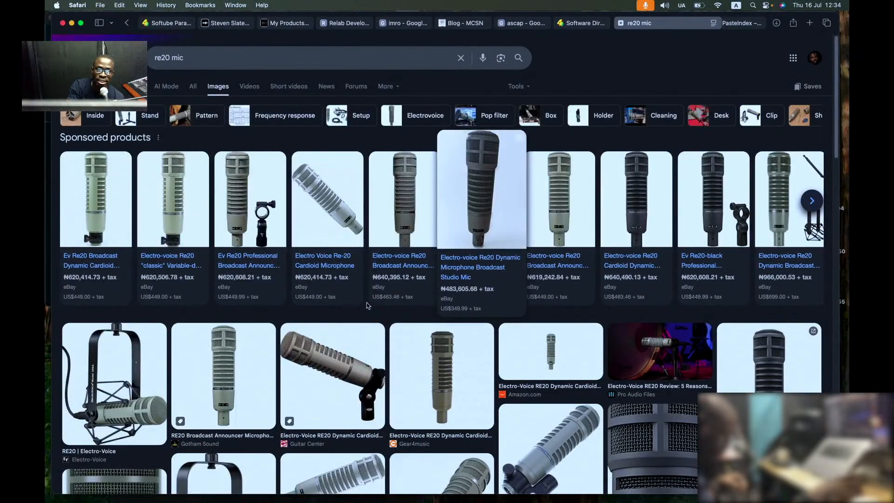
pyautogui.press('super+Tab')
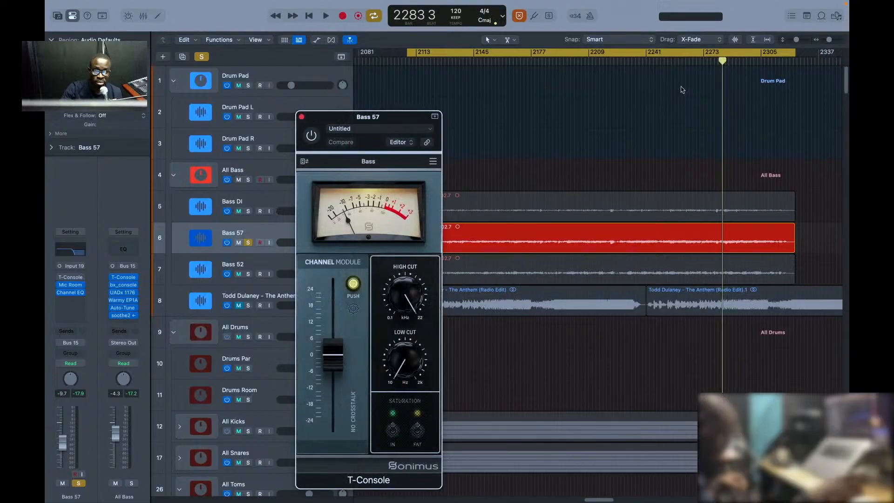
# Step: Check the channel plug-ins in the mixer and enable T-Console on the Bass 57 track
pyautogui.press('2')
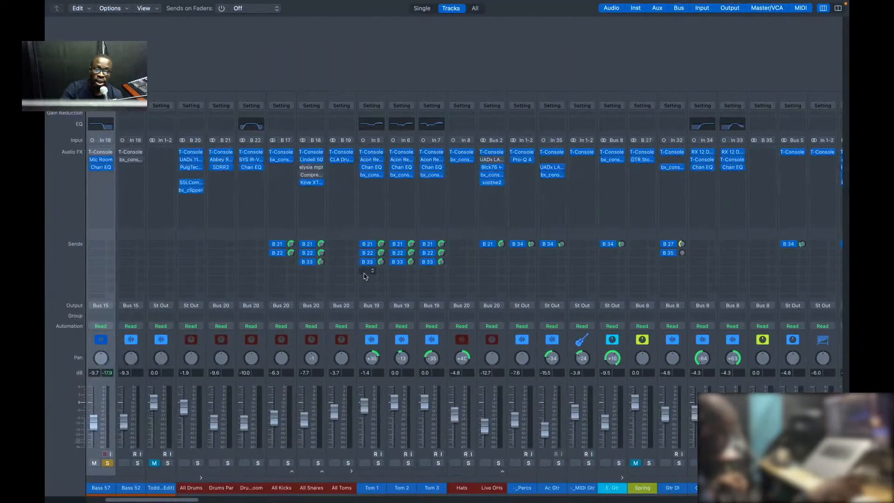
pyautogui.press('1')
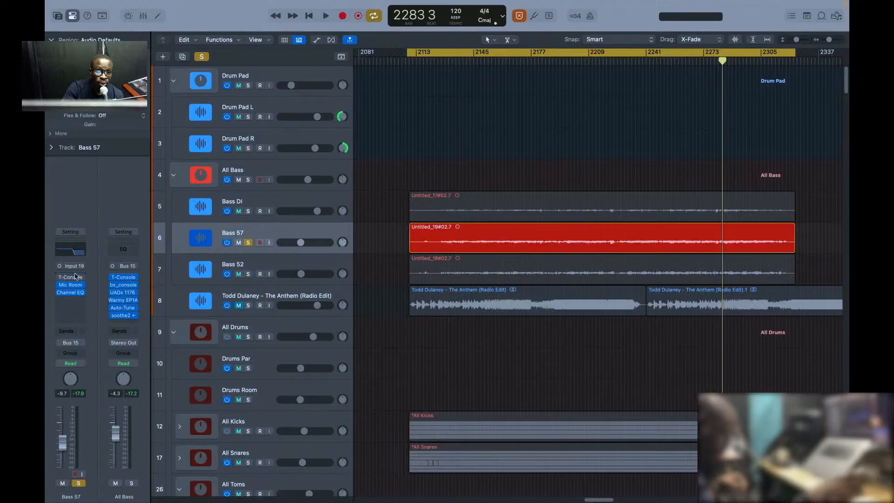
pyautogui.moveTo(75, 277)
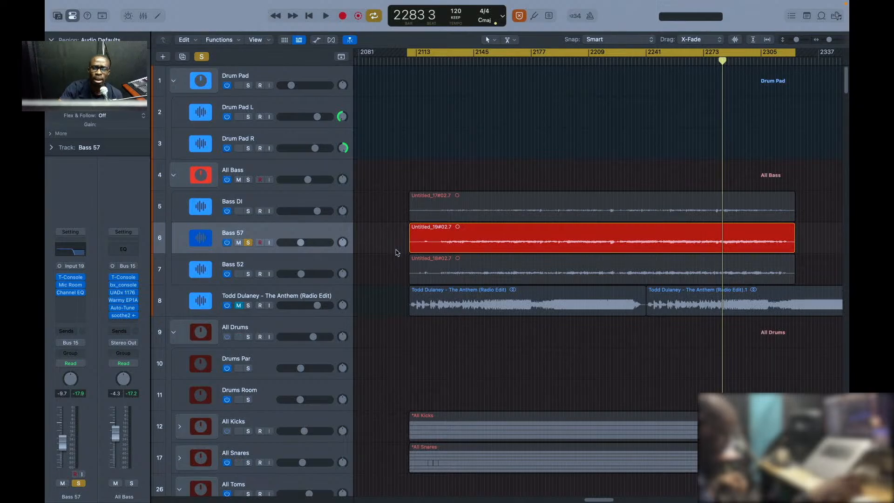
# Step: Solo Bass 52 instead of Bass 57 and play it from within the cycle range with T-Console and bx_console enabled
pyautogui.click(248, 274)
pyautogui.click(244, 279)
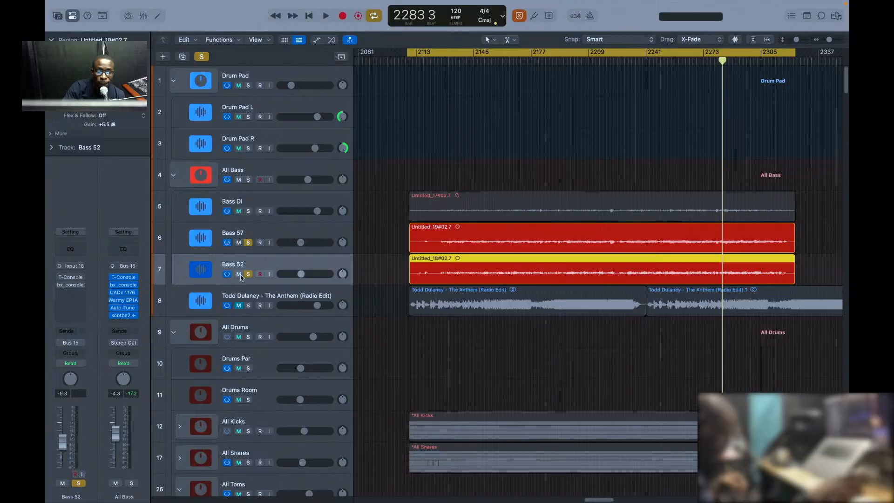
pyautogui.click(247, 243)
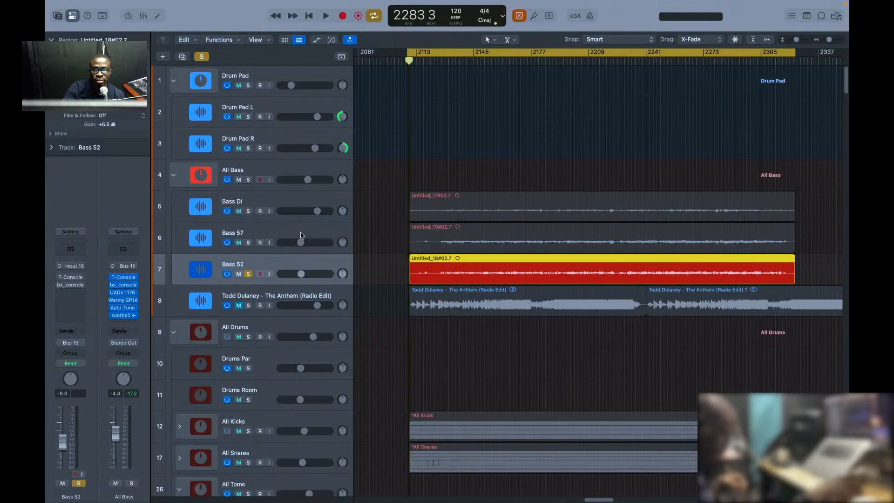
pyautogui.press('space')
pyautogui.click(613, 68)
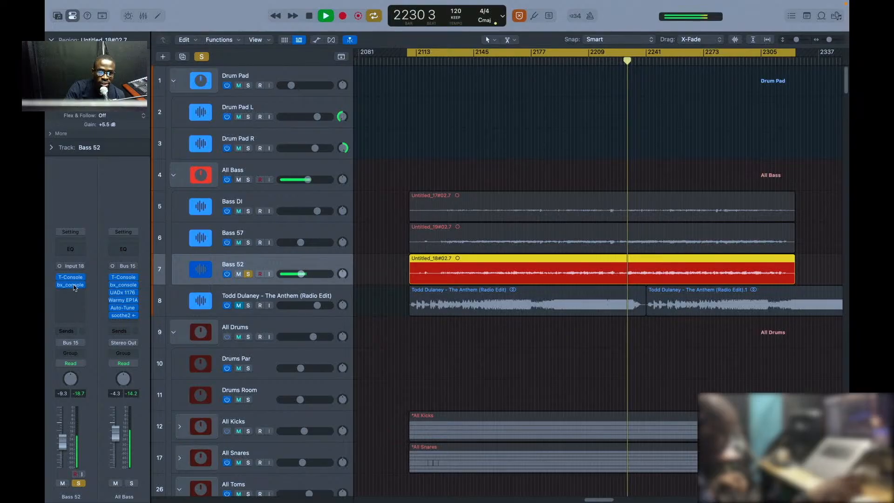
# Step: Compare the Bass 52 sound with its bx_console SSL 4000 E plug-in bypassed and enabled during playback
pyautogui.click(73, 285)
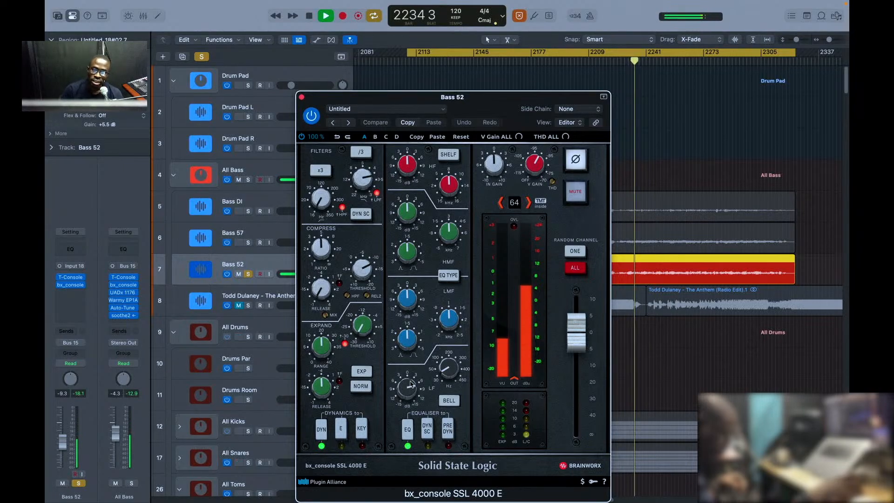
pyautogui.click(311, 116)
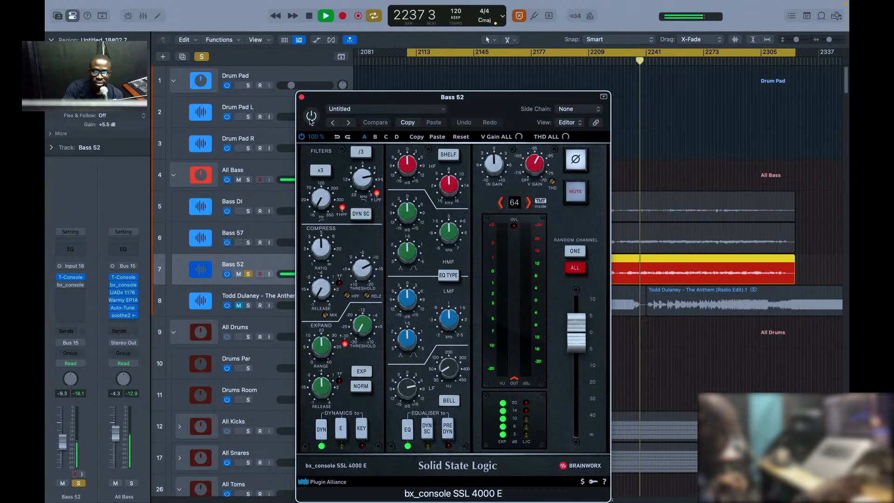
pyautogui.click(311, 119)
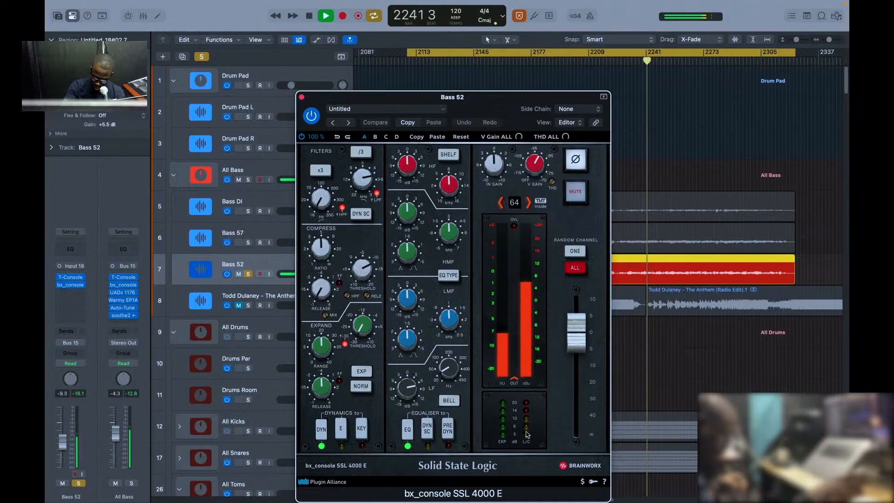
pyautogui.press('super+w')
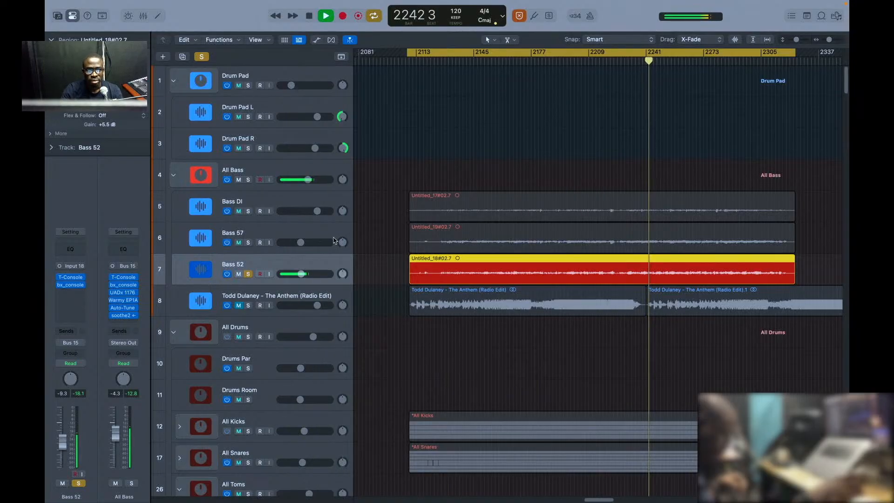
# Step: Solo the All Bass stack to hear the bass tracks together, and switch the solo to Bass DI
pyautogui.click(249, 180)
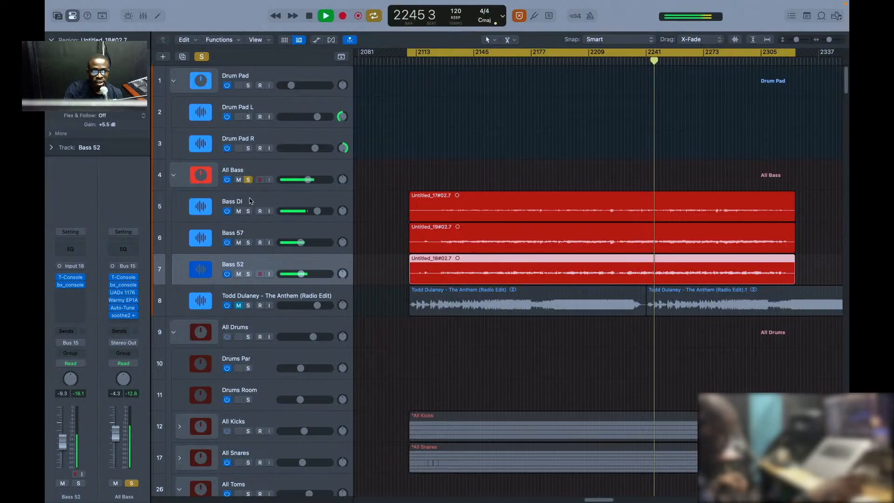
pyautogui.click(249, 212)
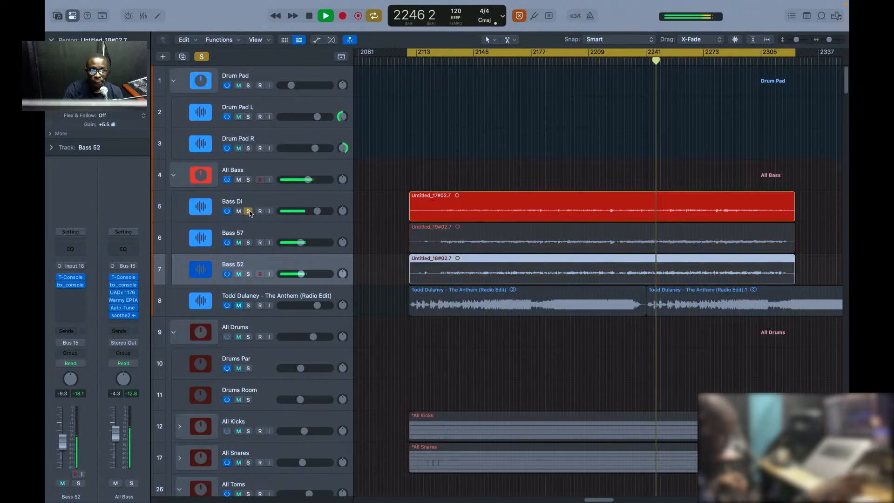
# Step: Open the RBass plug-in on the Bass DI track and play the soloed track with RBass bypassed
pyautogui.click(281, 204)
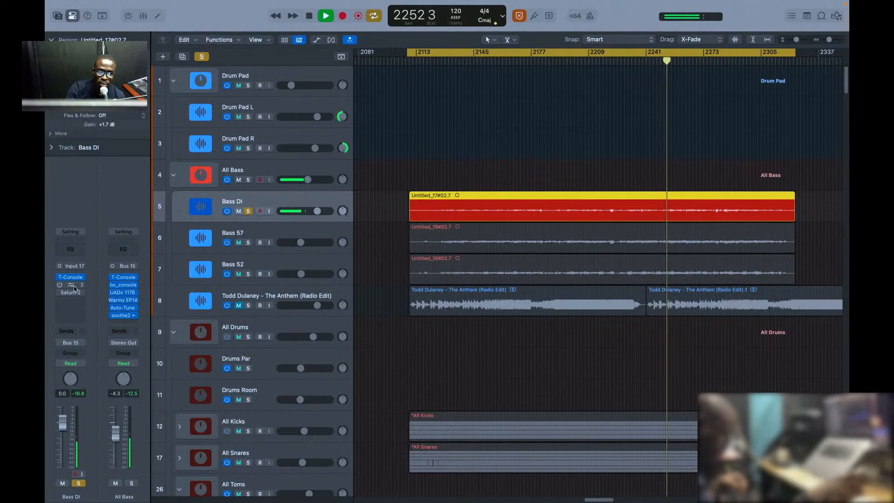
pyautogui.click(72, 287)
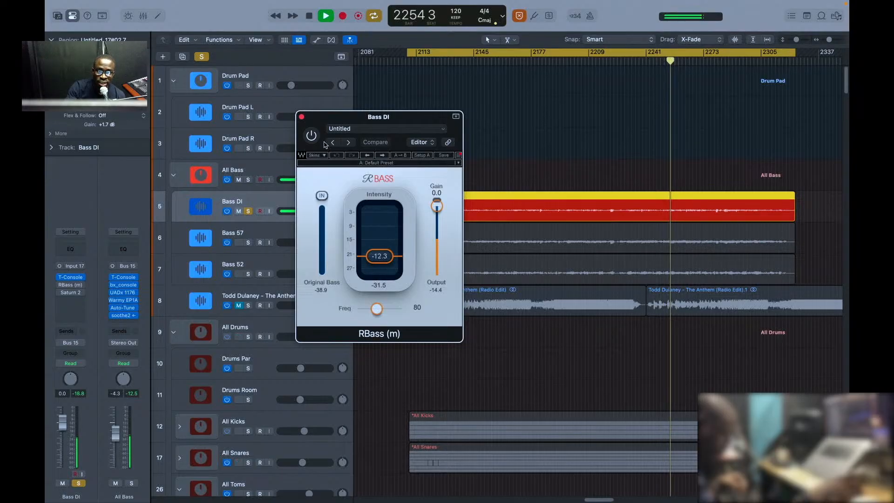
pyautogui.press('space')
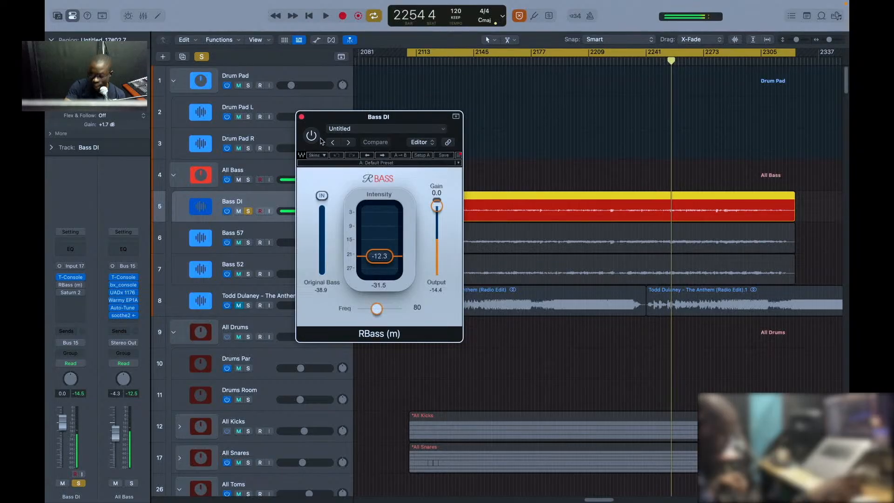
pyautogui.click(558, 147)
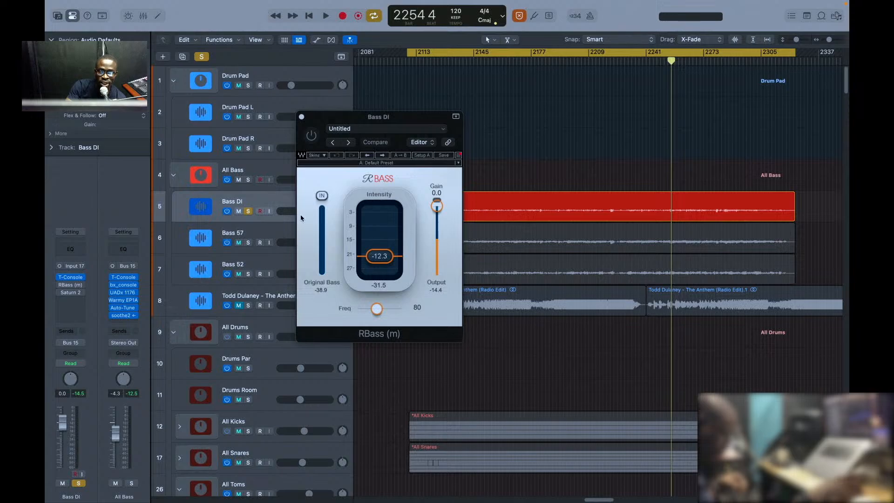
pyautogui.press('space')
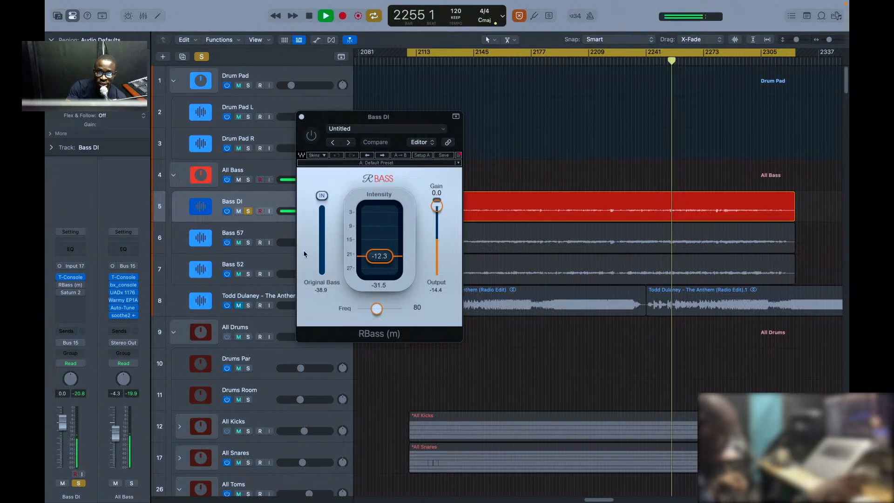
# Step: Compare the soloed Bass DI with the Bass 57 and Bass 52 mic tracks, separately and together, during playback
pyautogui.click(257, 239)
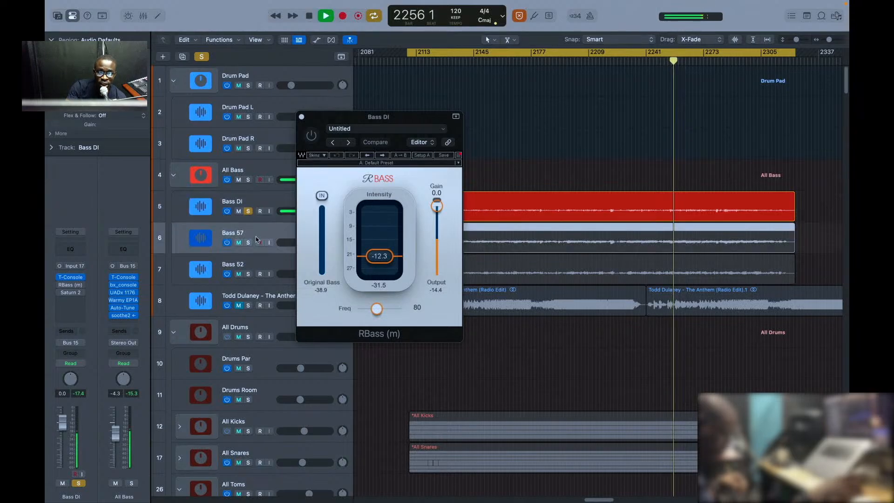
pyautogui.keyDown('shift'); pyautogui.click(250, 269); pyautogui.keyUp('shift')
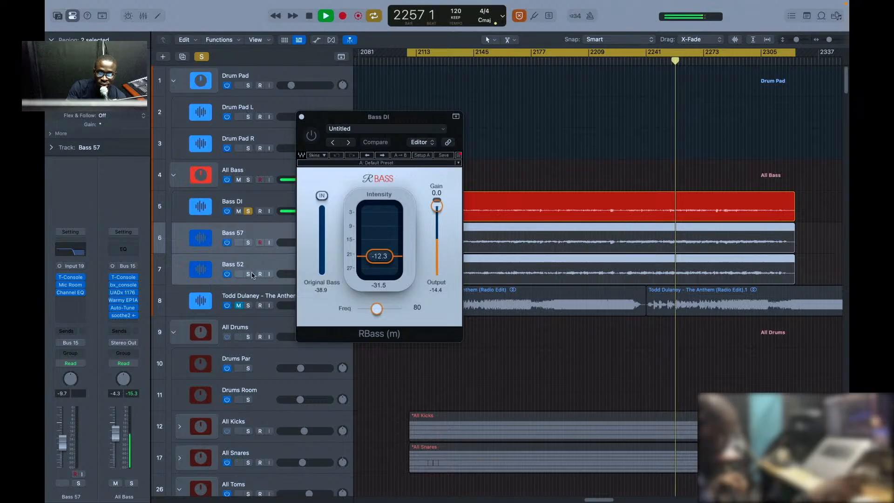
pyautogui.click(247, 274)
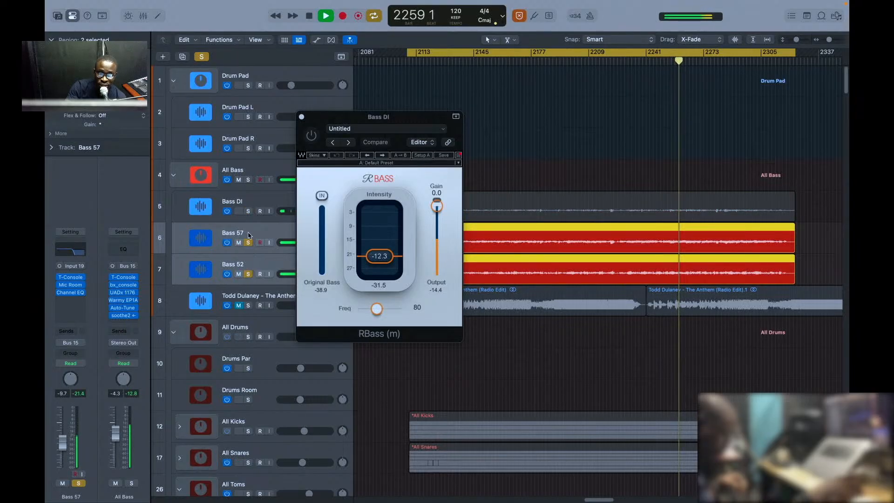
pyautogui.click(248, 212)
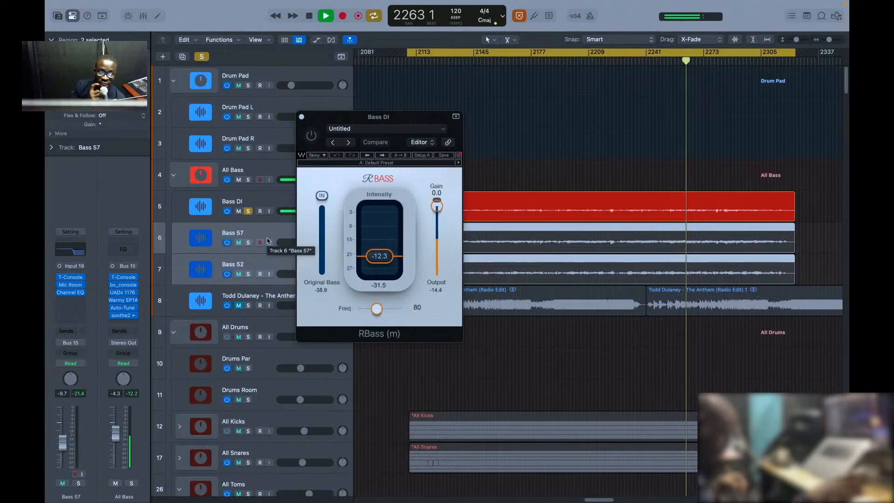
pyautogui.press('s')
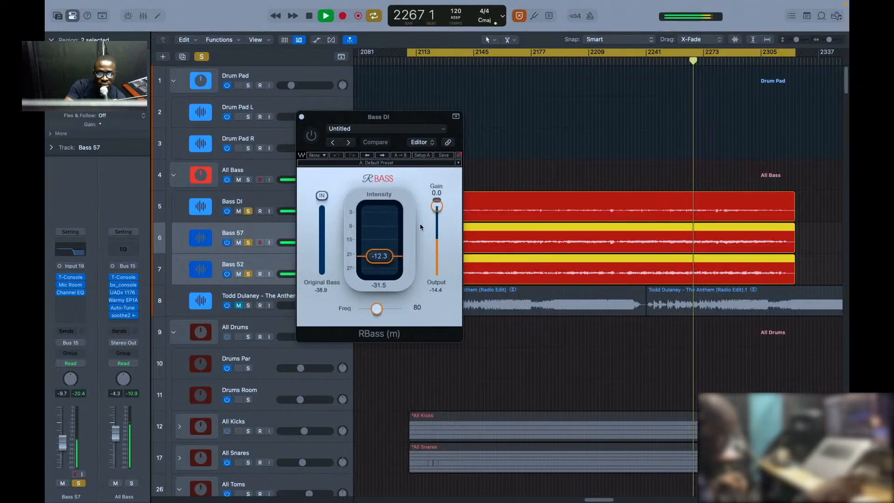
pyautogui.press('s')
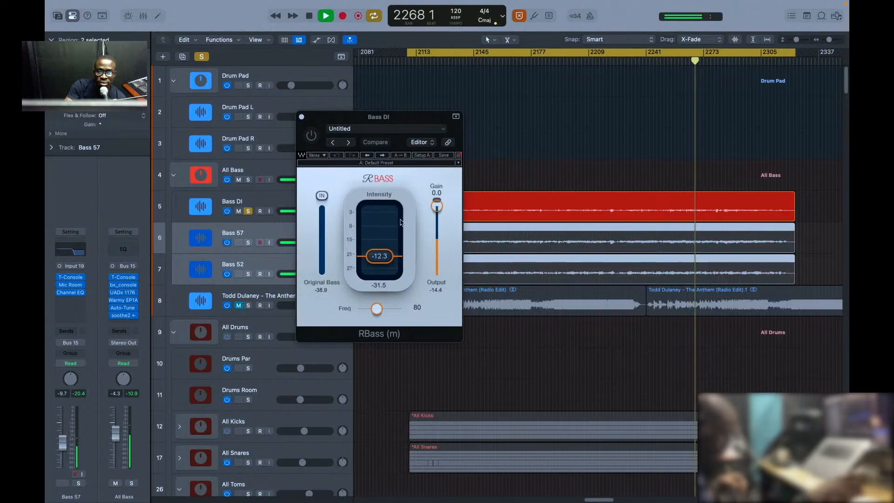
pyautogui.press('s')
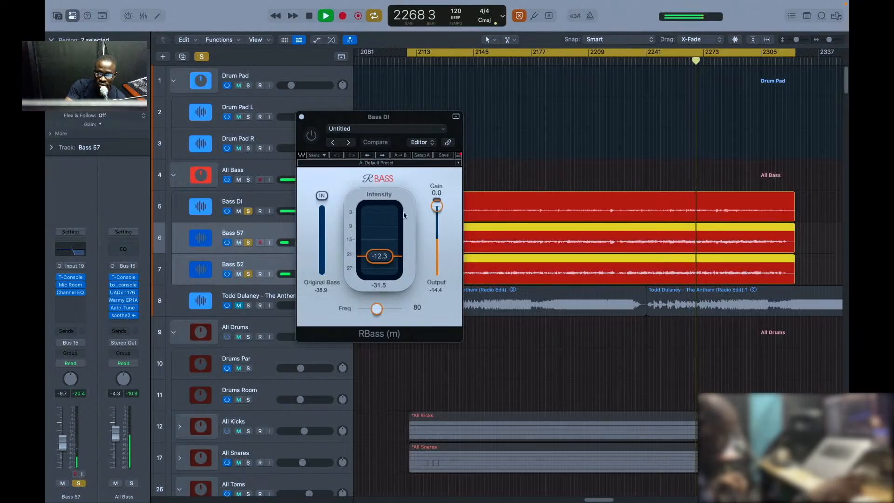
# Step: Remove the solo from Bass 57 and Bass 52, and audition Bass DI with its RBass plug-in enabled
pyautogui.click(453, 321)
pyautogui.press('super+w')
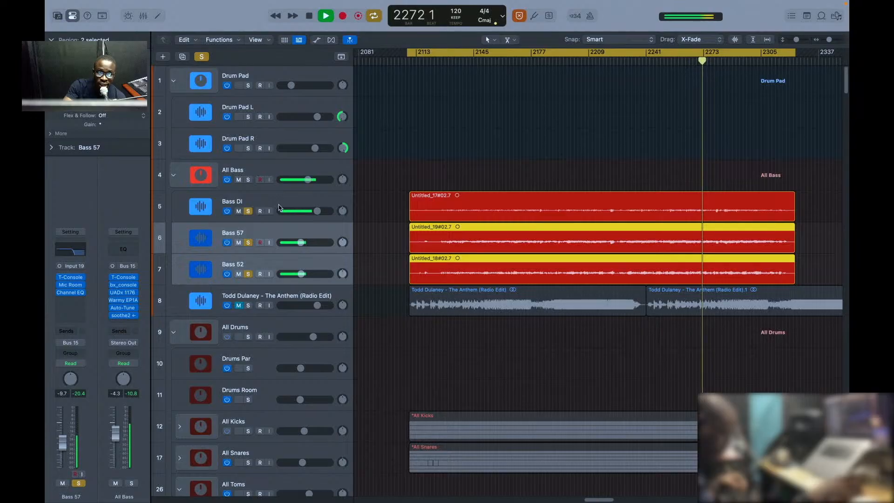
pyautogui.click(247, 243)
pyautogui.click(267, 205)
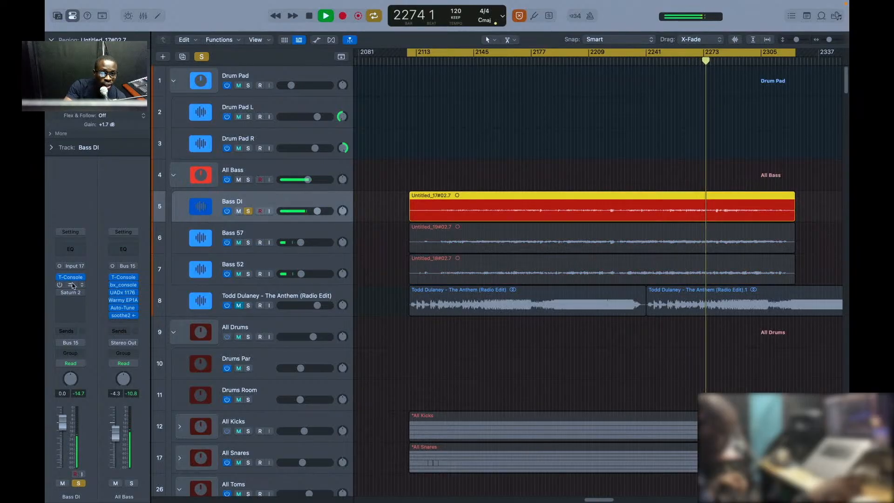
pyautogui.click(73, 285)
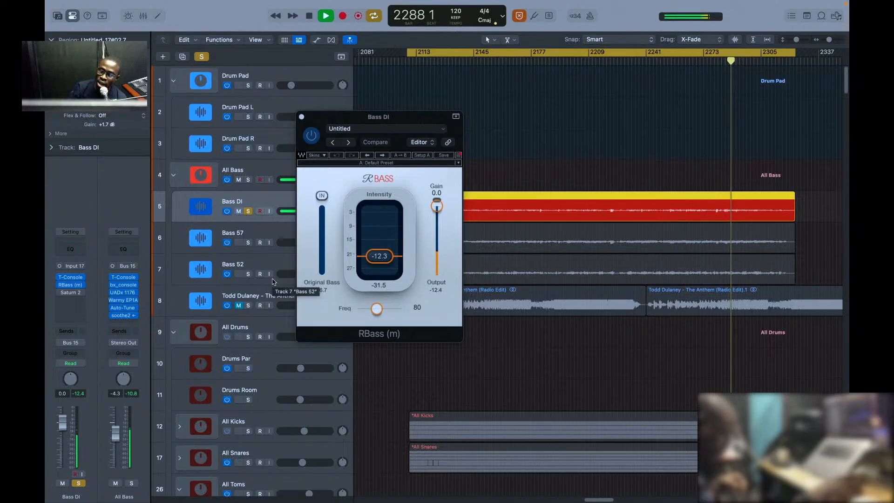
pyautogui.press('space')
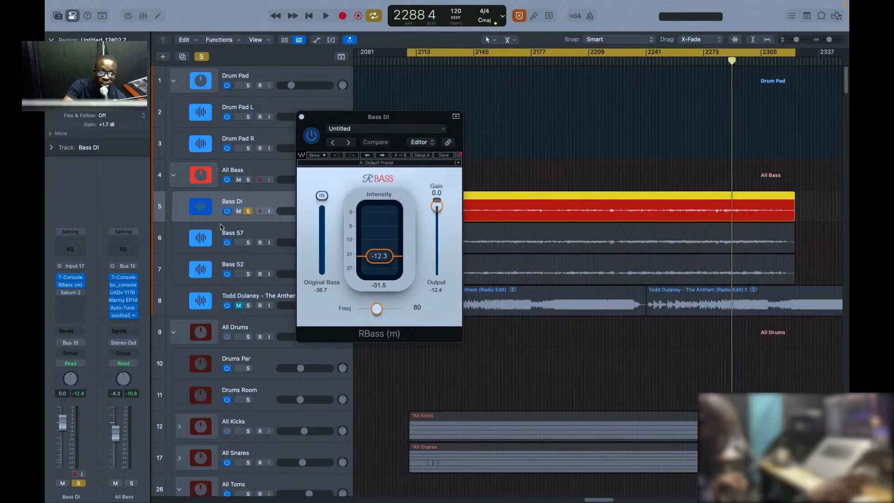
pyautogui.click(542, 159)
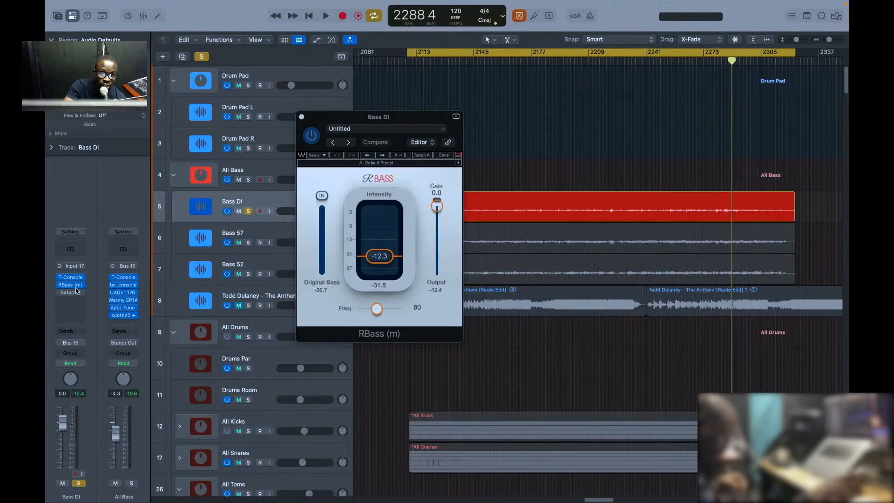
# Step: Open Saturn 2 on Bass DI and examine the saturation settings of band 3 and band 1
pyautogui.press('space')
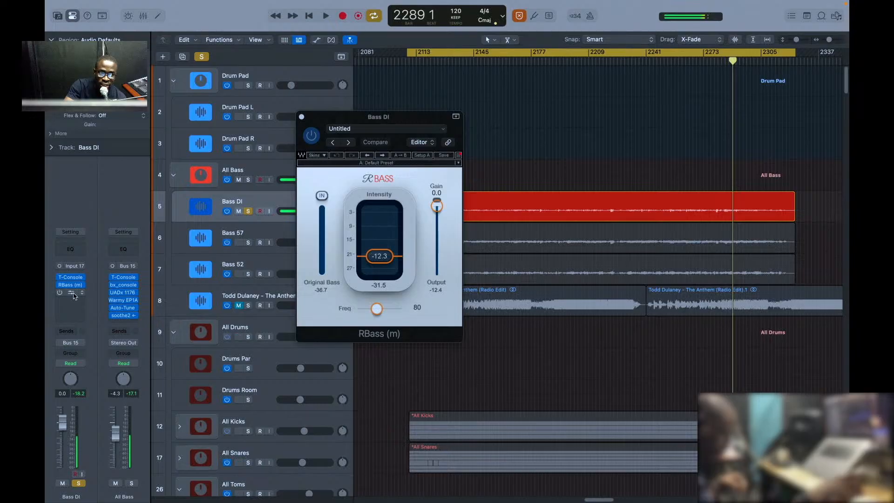
pyautogui.click(73, 295)
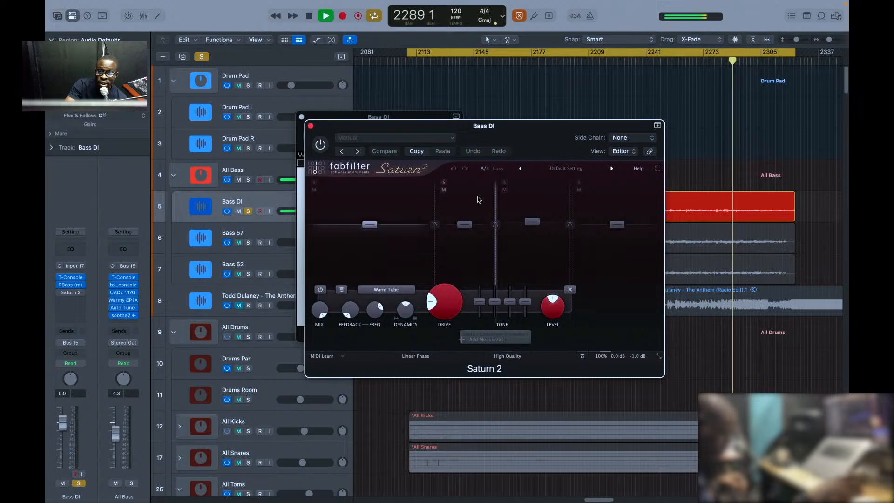
pyautogui.press('space')
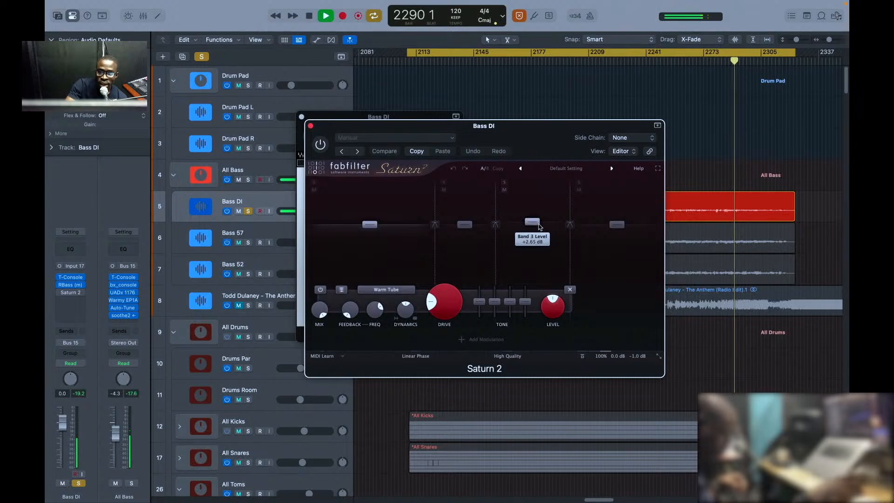
pyautogui.press('space')
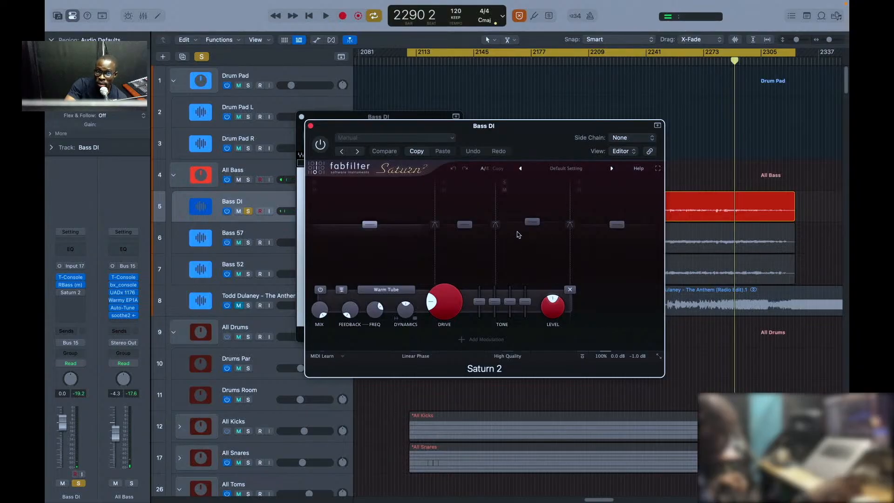
pyautogui.click(532, 223)
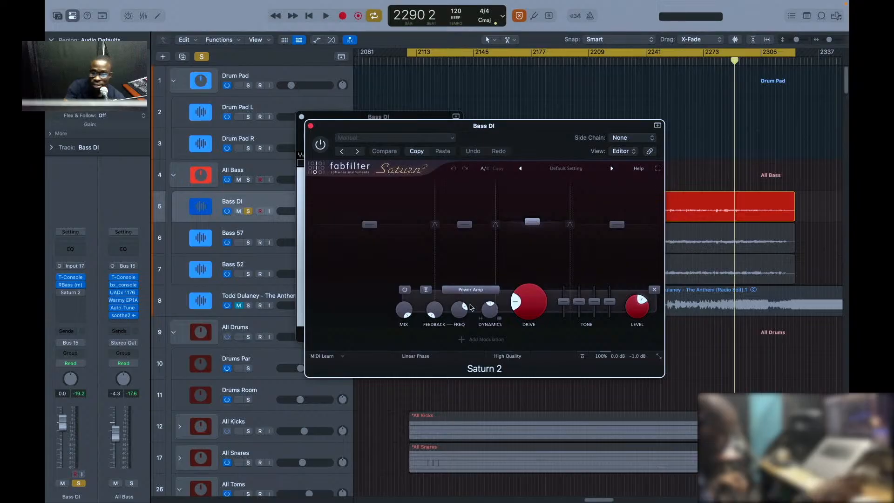
pyautogui.moveTo(496, 312)
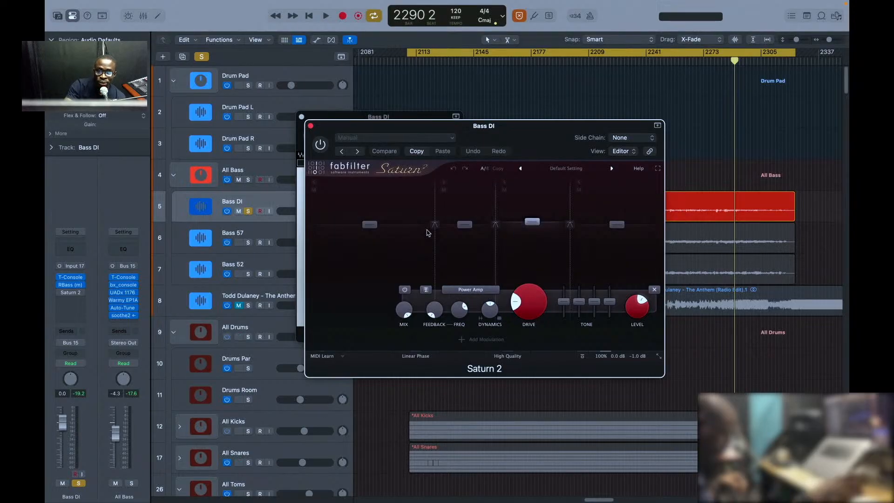
pyautogui.moveTo(496, 234)
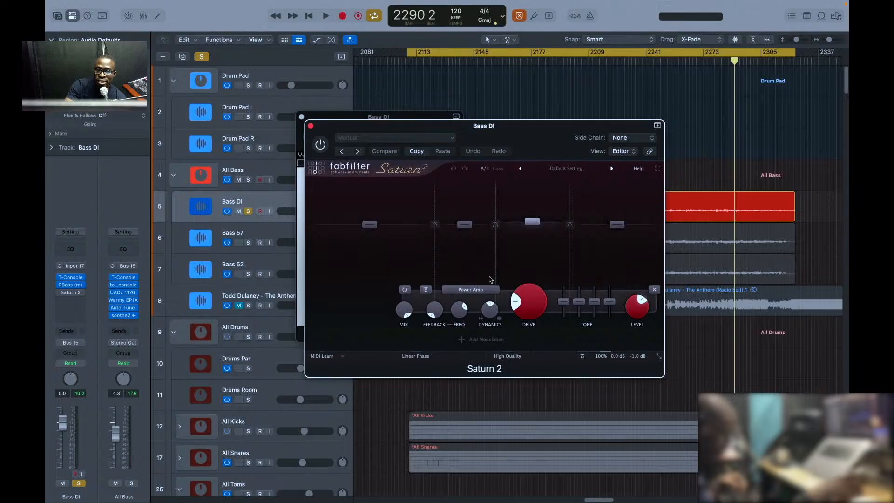
pyautogui.click(377, 233)
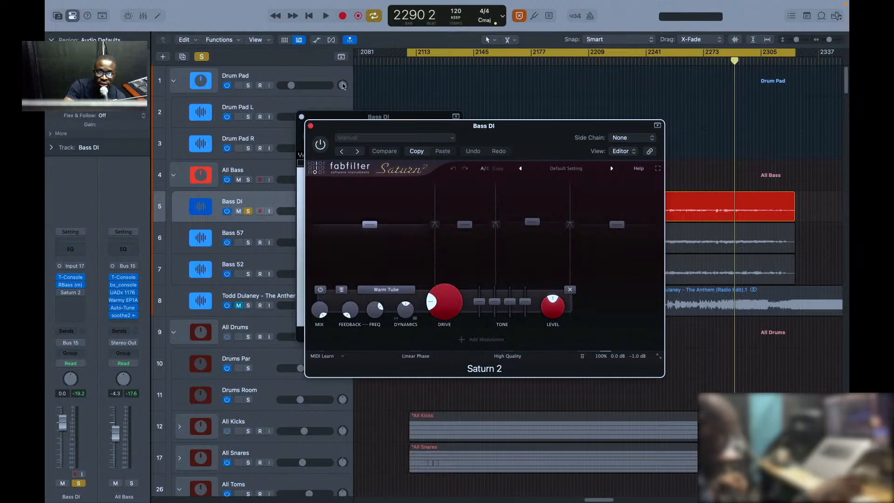
# Step: Enable Saturn 2 on Bass DI during playback and solo its bands 1 and 2 in turn
pyautogui.press('space')
pyautogui.click(320, 144)
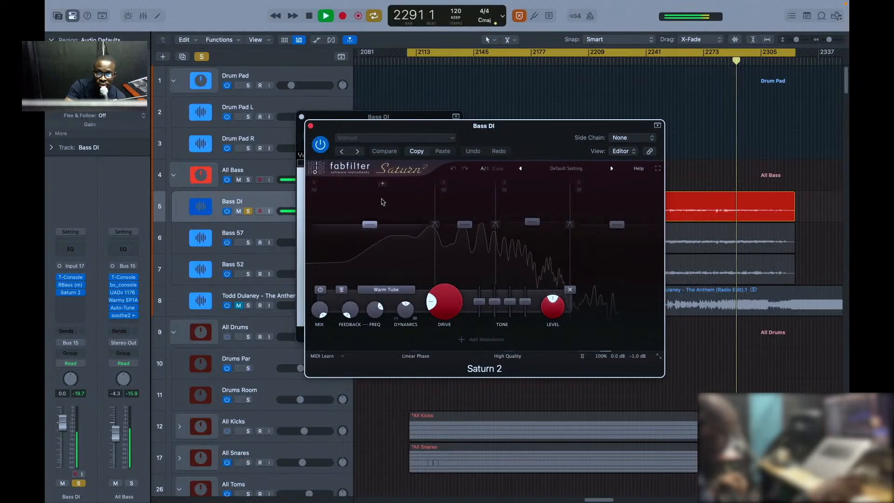
pyautogui.click(314, 182)
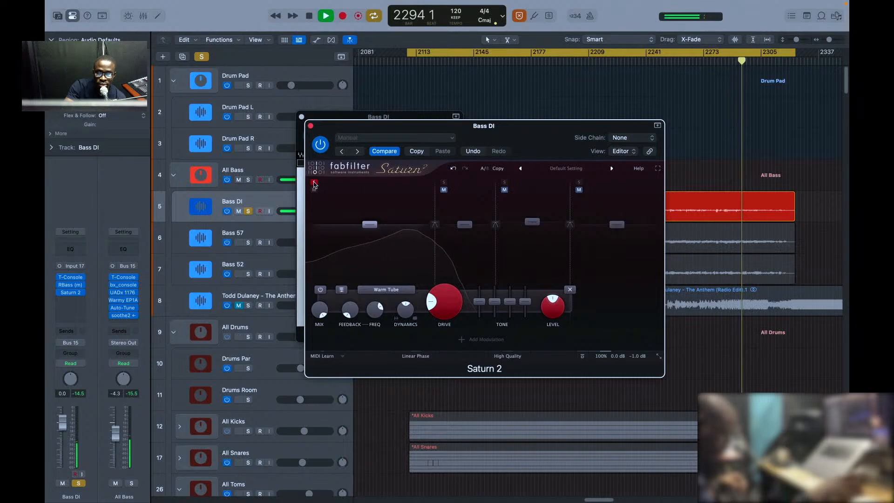
pyautogui.click(314, 183)
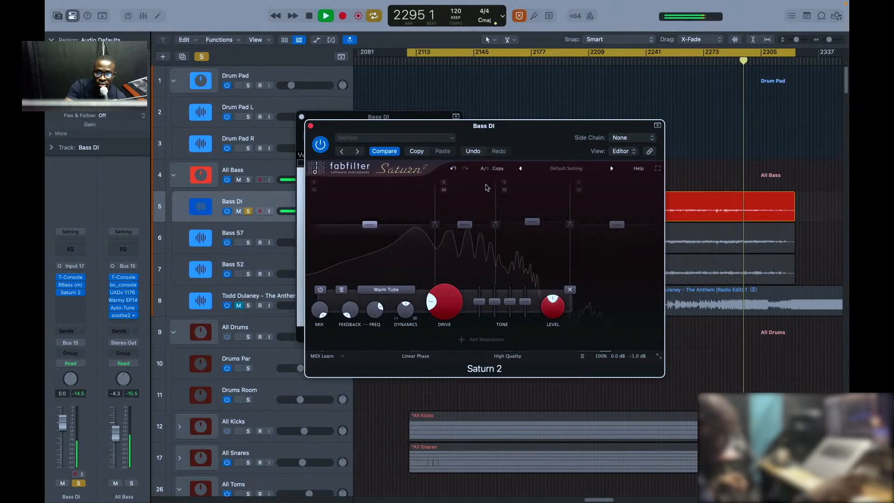
pyautogui.click(444, 182)
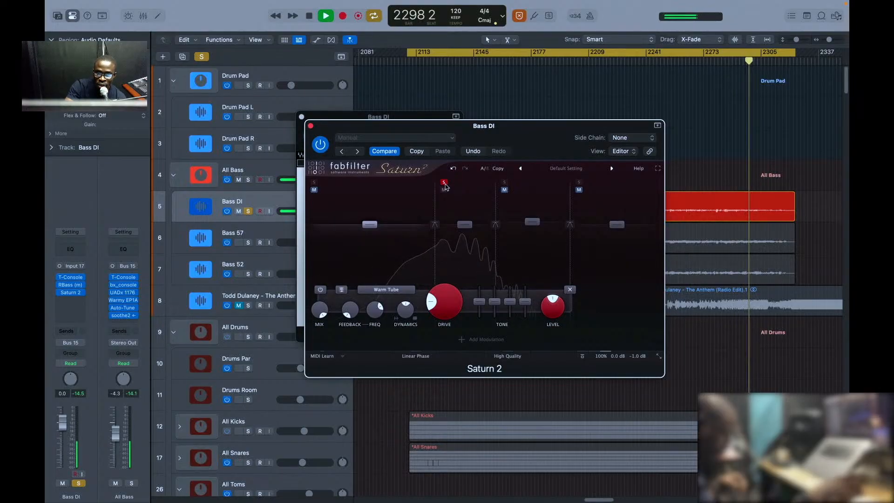
pyautogui.click(444, 182)
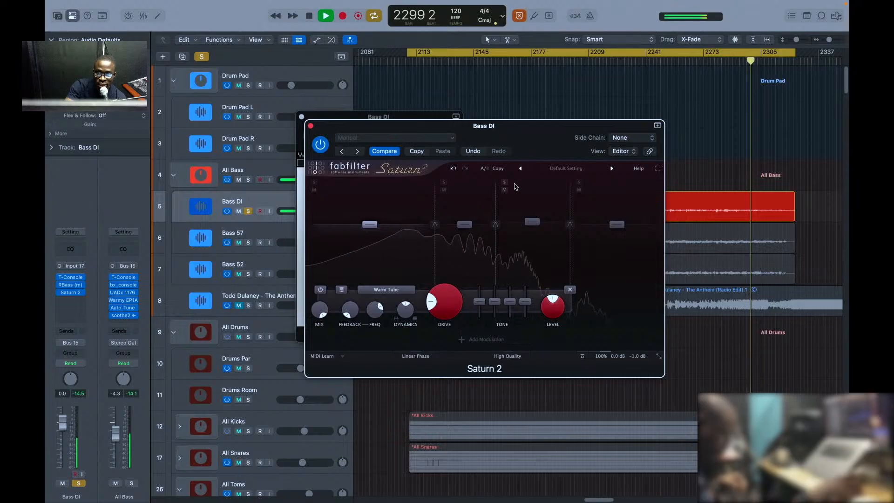
# Step: Solo Saturn 2's bands 3 and 4 in turn, and restart playback of all bands between bars 2209 and 2241
pyautogui.click(504, 183)
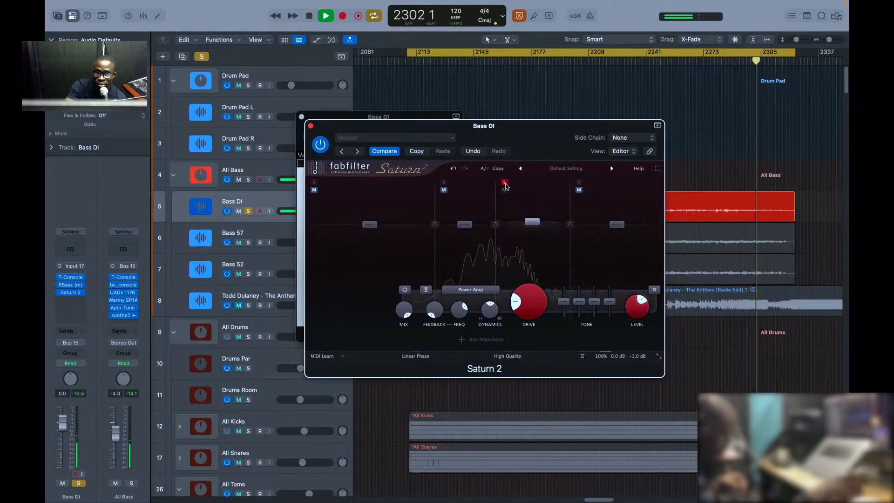
pyautogui.click(579, 182)
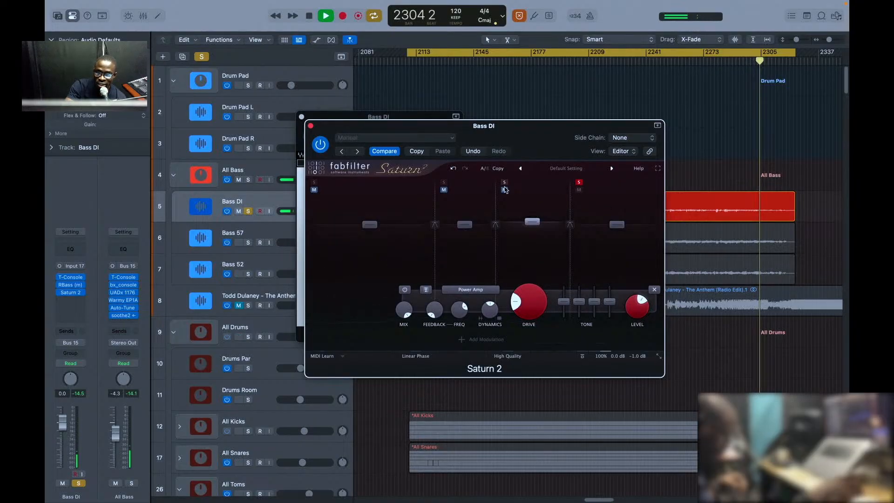
pyautogui.click(580, 182)
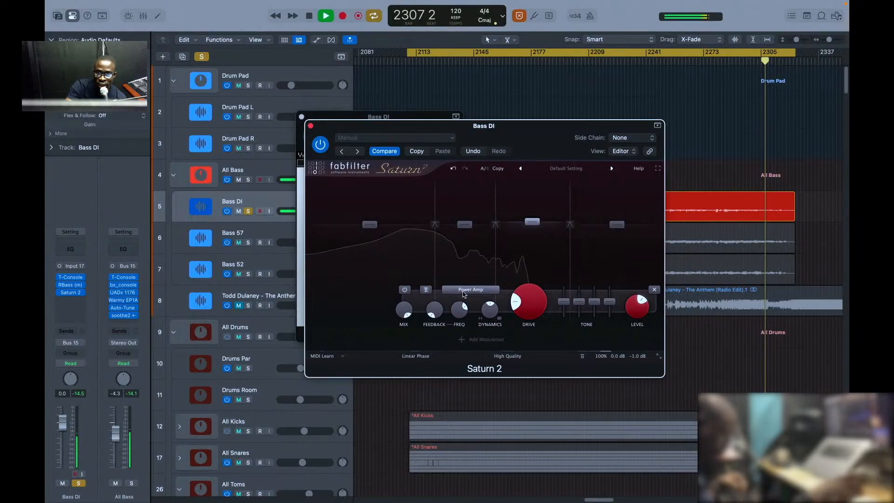
pyautogui.press('space')
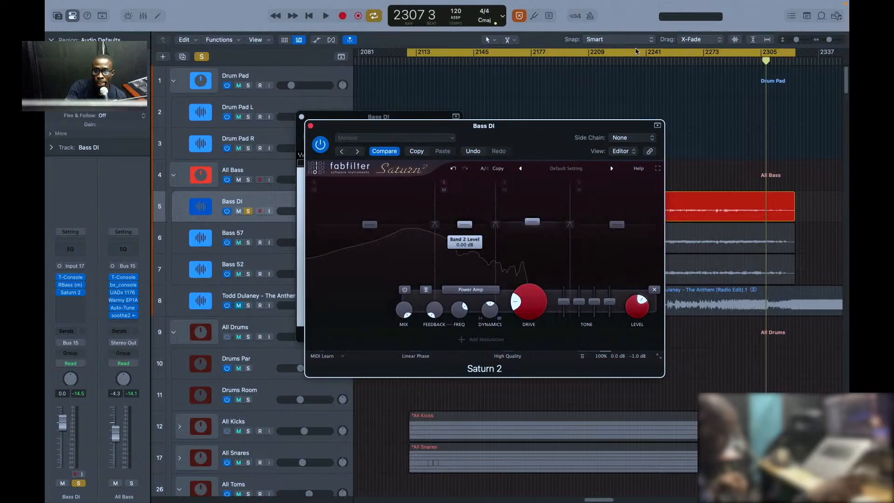
pyautogui.doubleClick(627, 64)
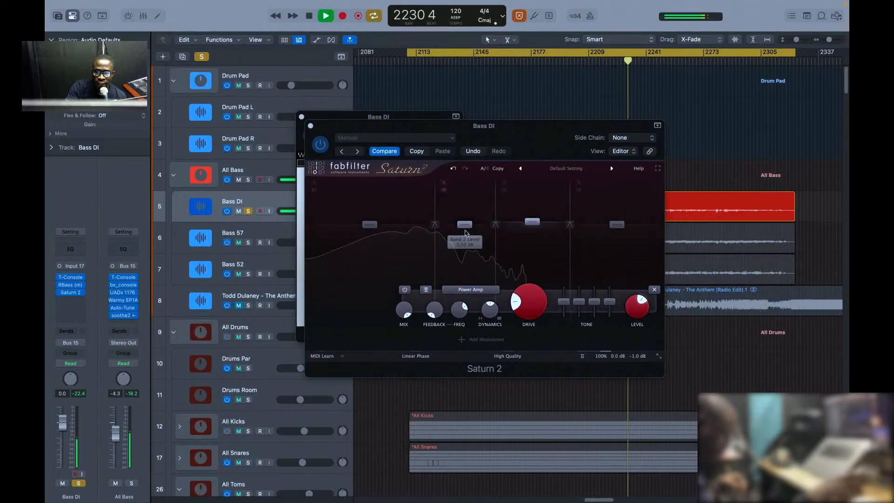
# Step: Toggle the mute of Saturn 2's band 3, compare Bass DI with Saturn 2 bypassed and enabled, and close the plug-in windows
pyautogui.click(505, 191)
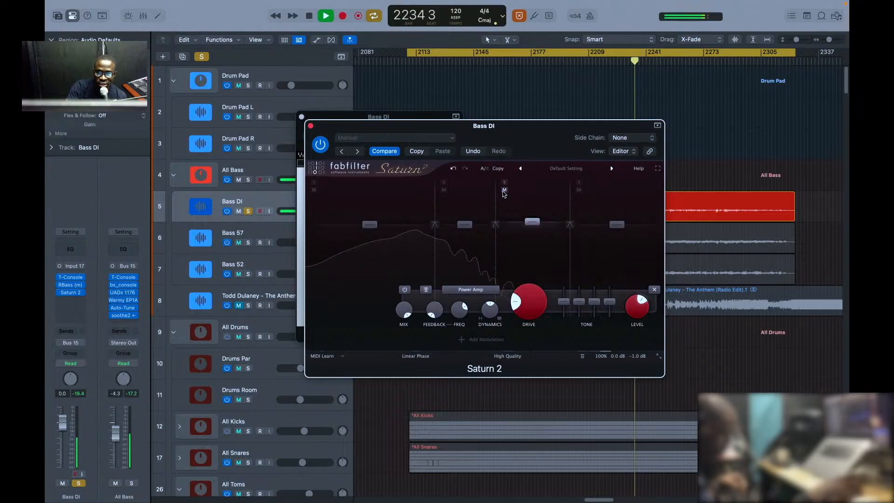
pyautogui.click(505, 189)
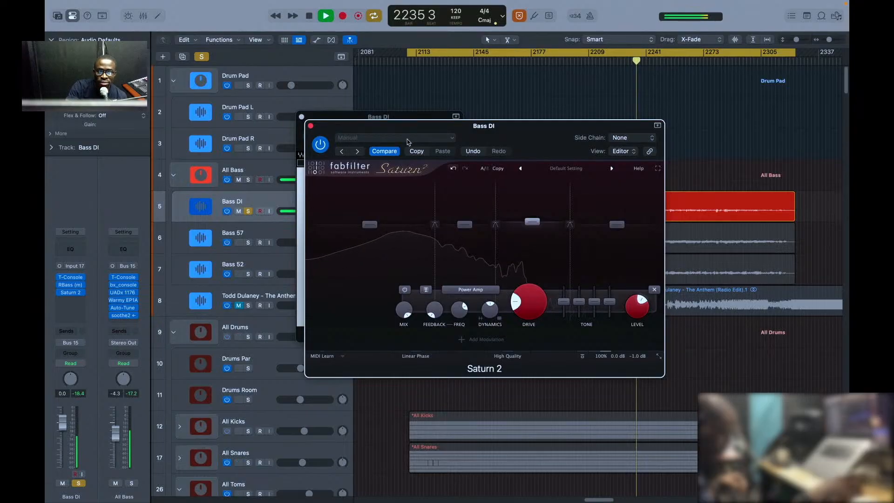
pyautogui.click(320, 146)
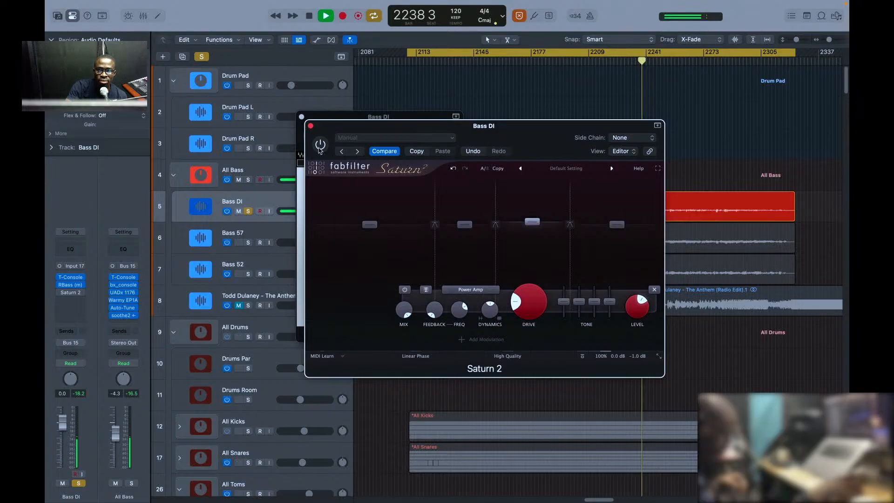
pyautogui.click(320, 149)
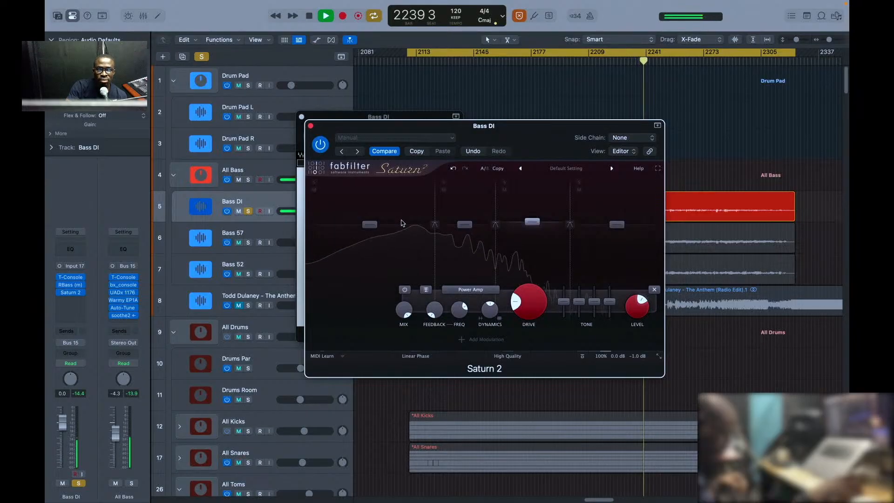
pyautogui.press('super+w')
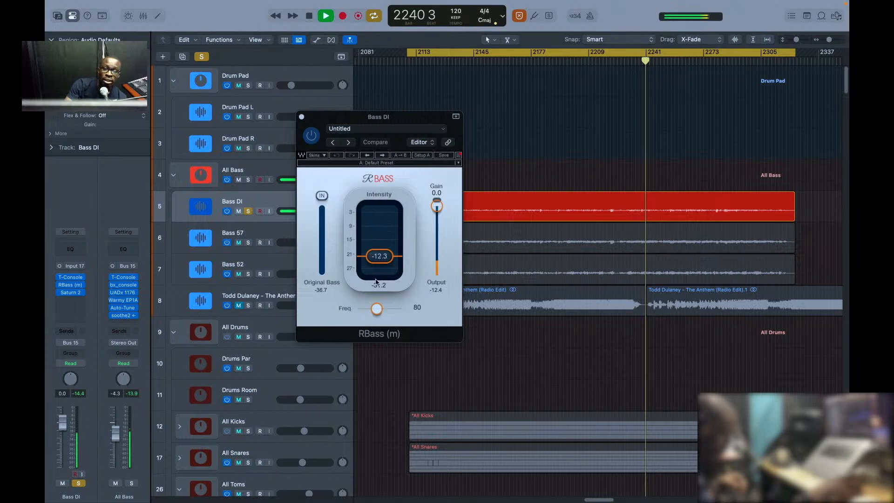
pyautogui.press('super+w')
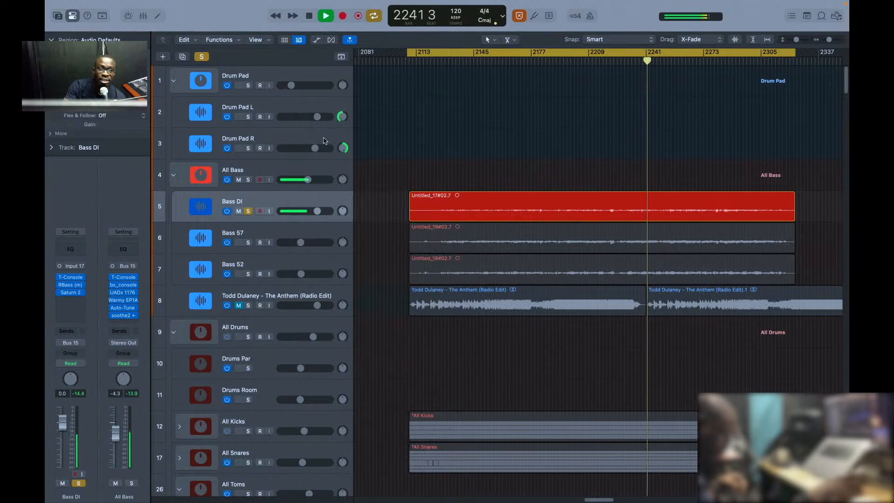
# Step: Solo the All Bass stack instead of Bass DI alone, select it and stop playback
pyautogui.click(248, 179)
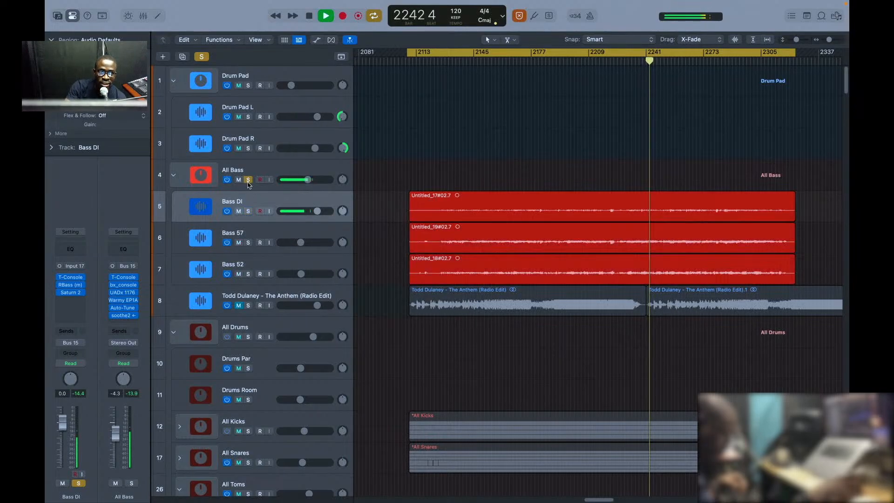
pyautogui.click(273, 171)
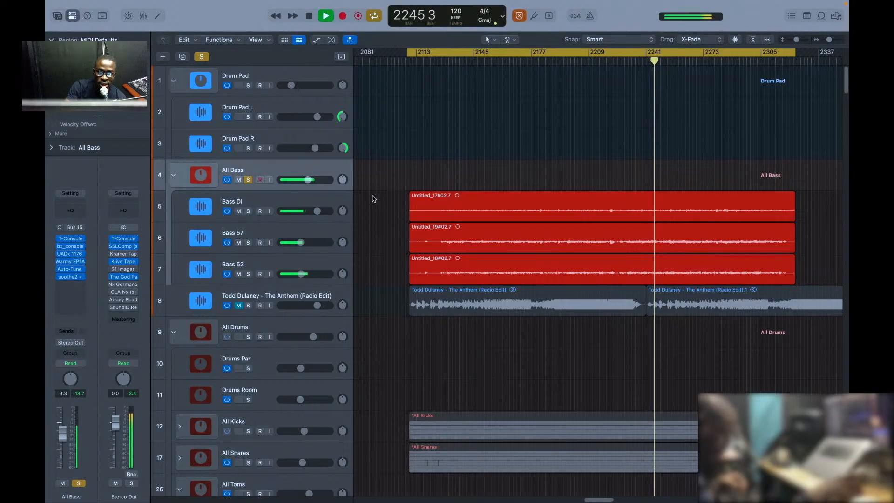
pyautogui.press('space')
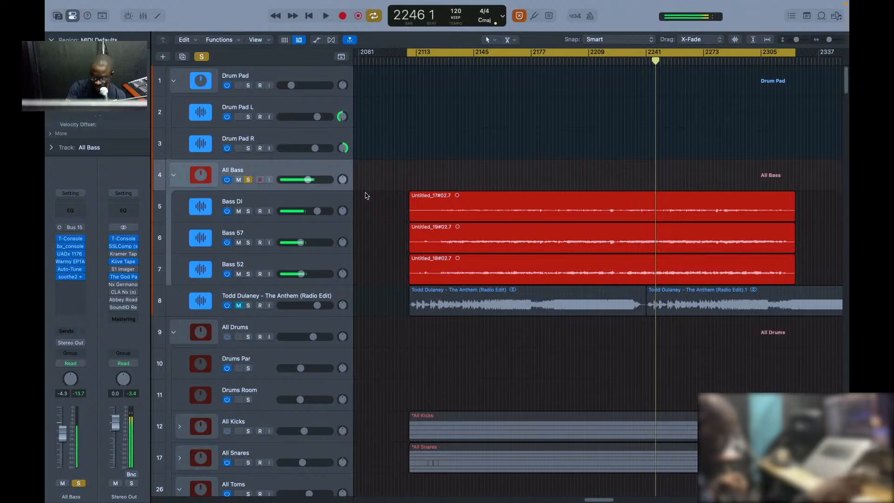
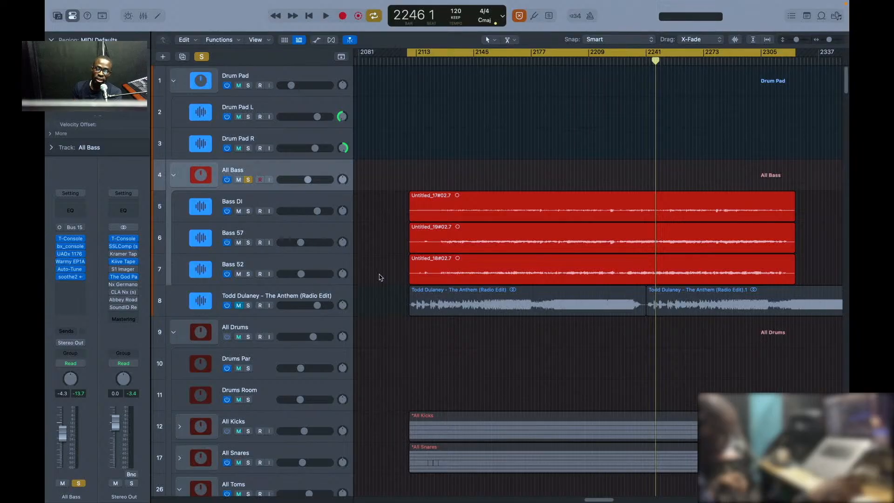
# Step: Collapse the All Bass track stack and move the playhead to bar 2200
pyautogui.click(563, 217)
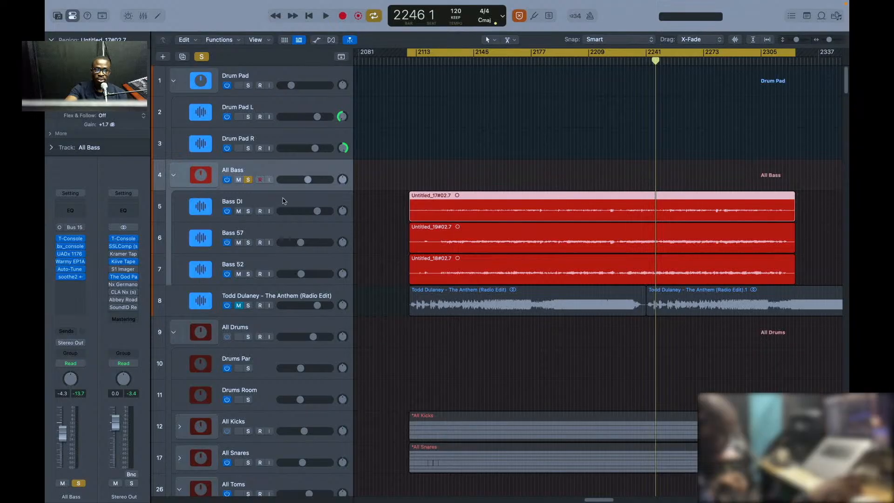
pyautogui.click(174, 176)
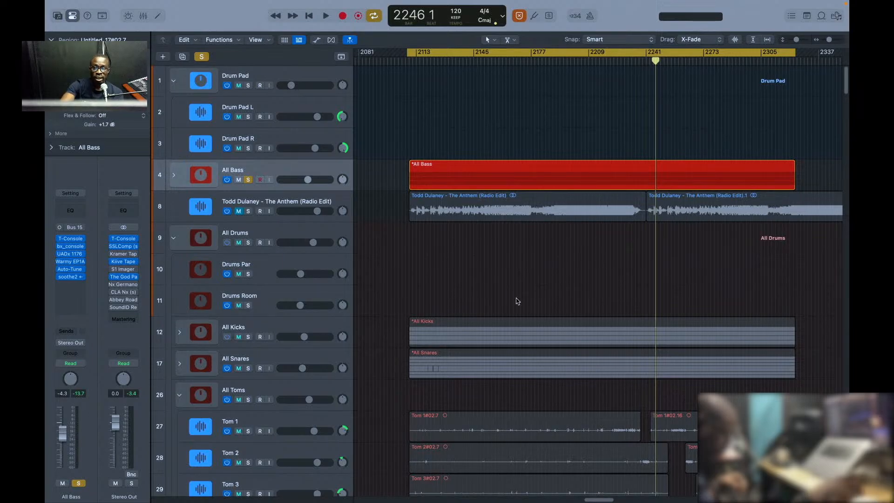
pyautogui.scroll(-5, 516, 300)
pyautogui.scroll(4, 517, 301)
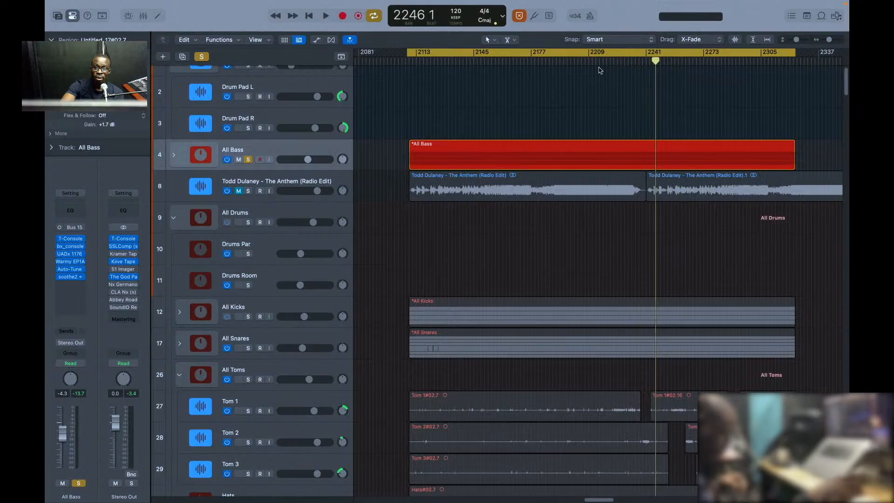
pyautogui.moveTo(576, 63); pyautogui.dragTo(574, 61)
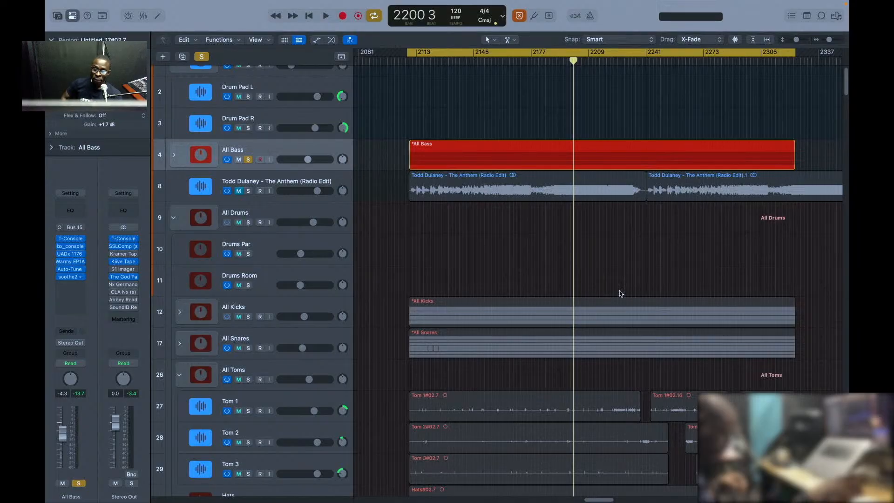
pyautogui.scroll(-10, 620, 293)
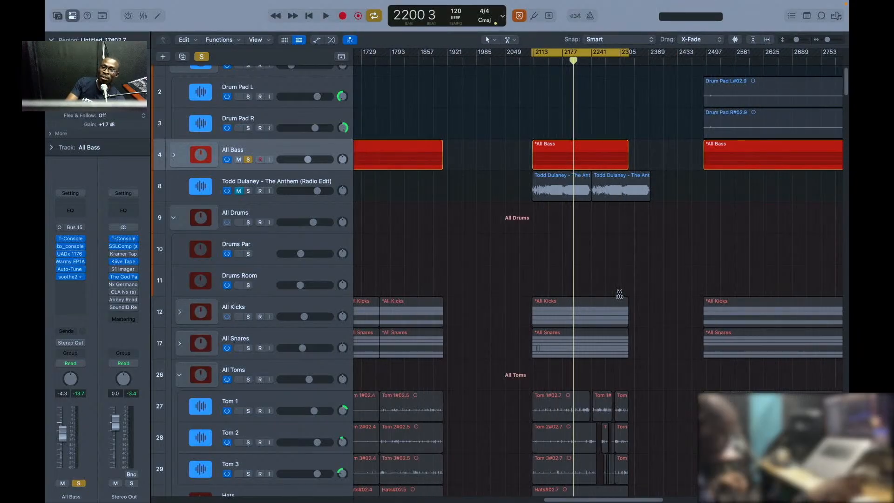
pyautogui.scroll(-3, 619, 294)
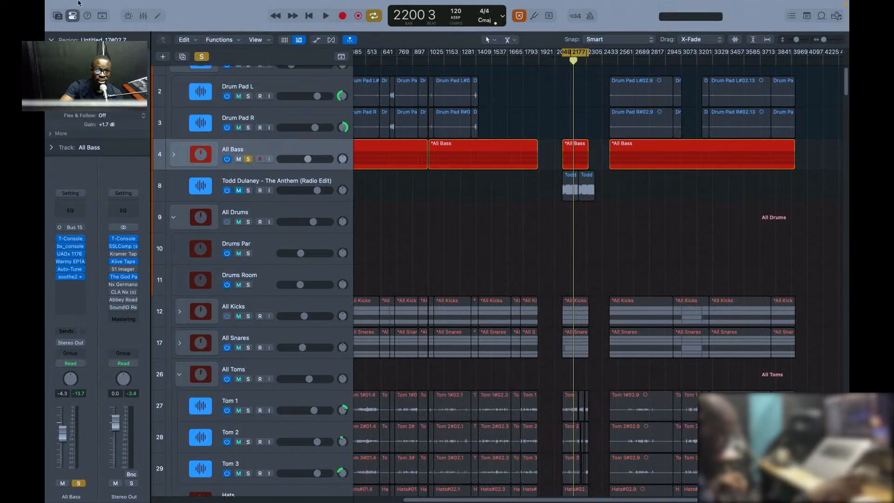
# Step: Create a new project alternative named "TARRY #7 Father" without saving the changes to the current alternative
pyautogui.moveTo(81, 3)
pyautogui.click(110, 5)
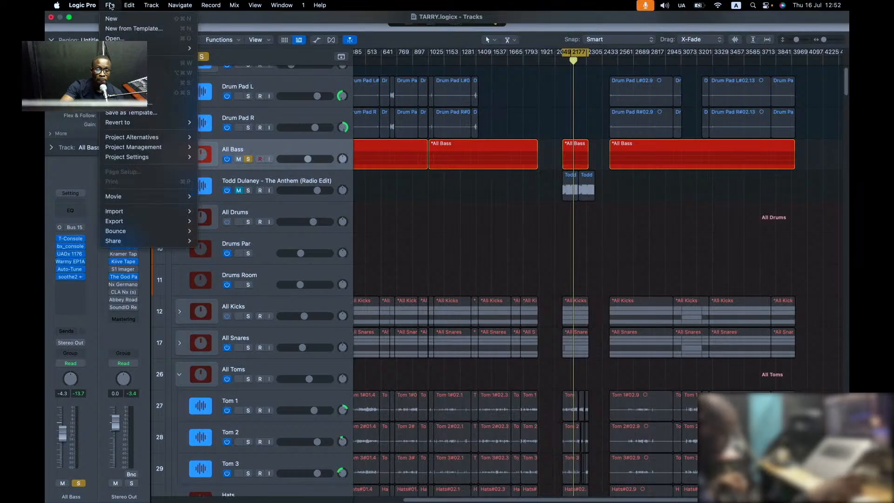
pyautogui.moveTo(154, 137)
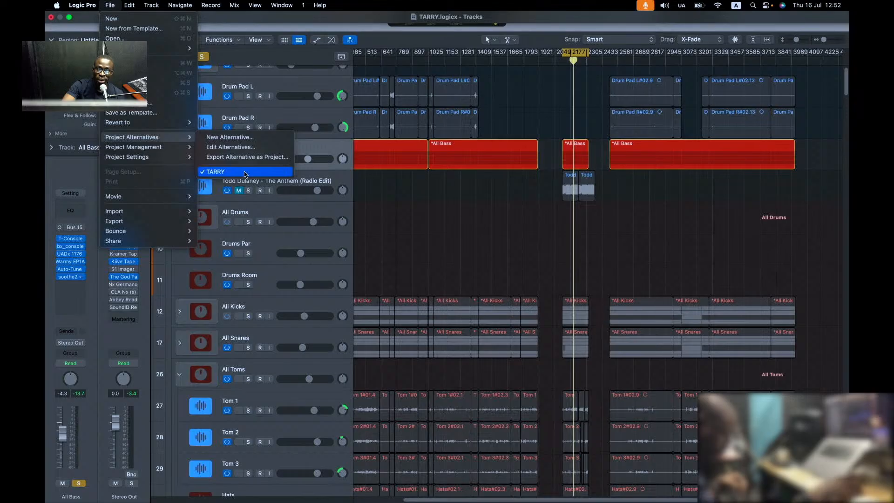
pyautogui.click(244, 138)
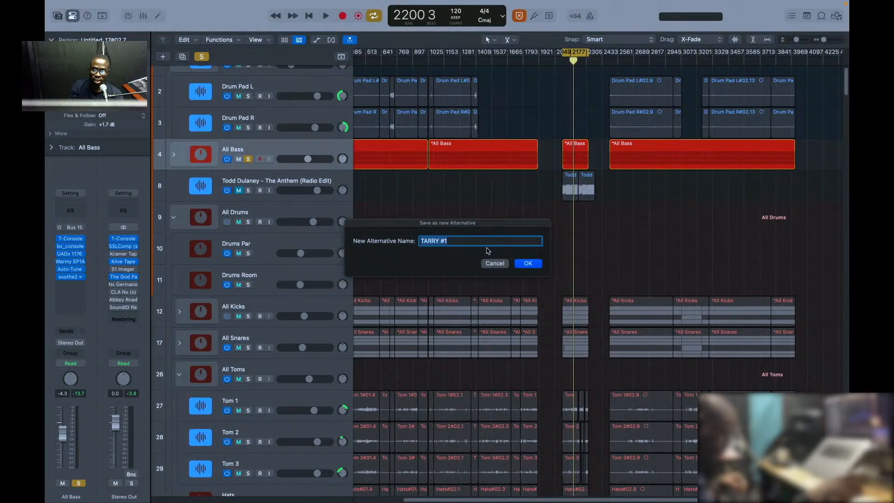
pyautogui.press('Right')
pyautogui.press('BackSpace')
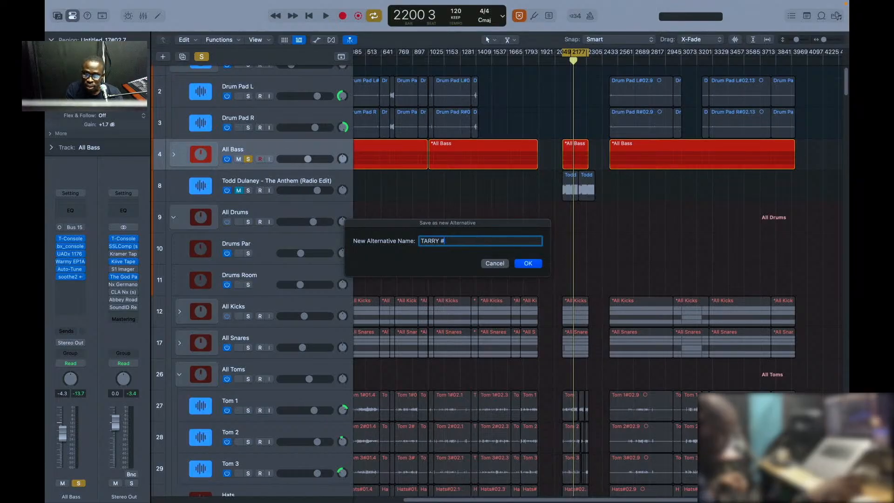
pyautogui.write('7')
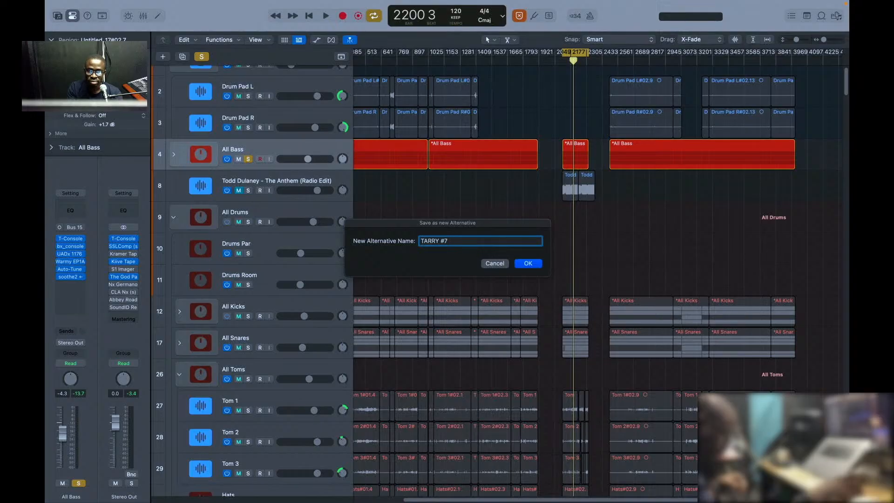
pyautogui.write(' Father')
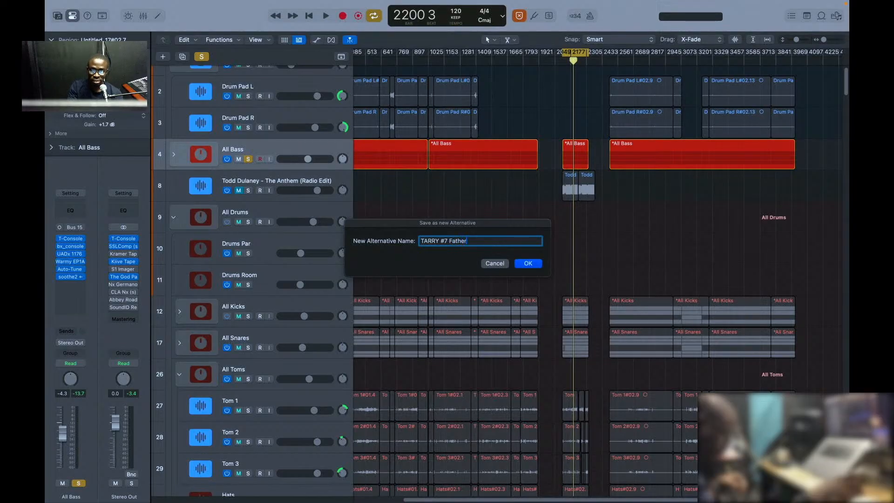
pyautogui.press('Return')
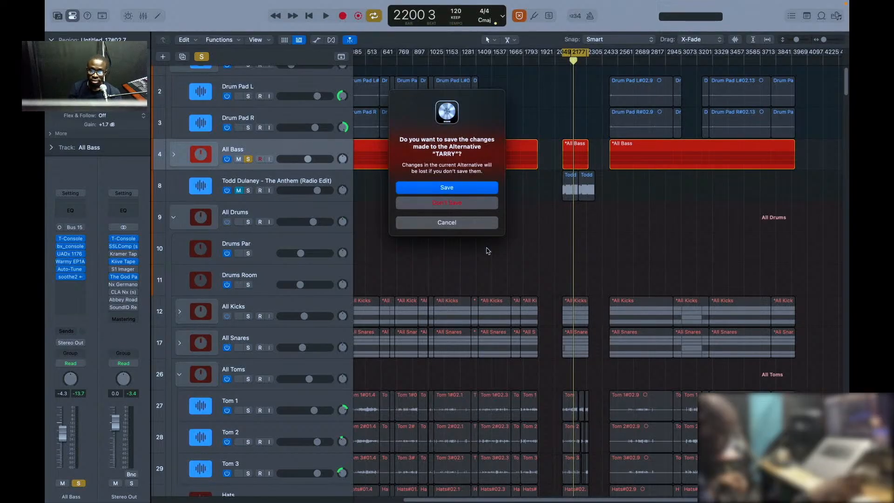
pyautogui.click(467, 203)
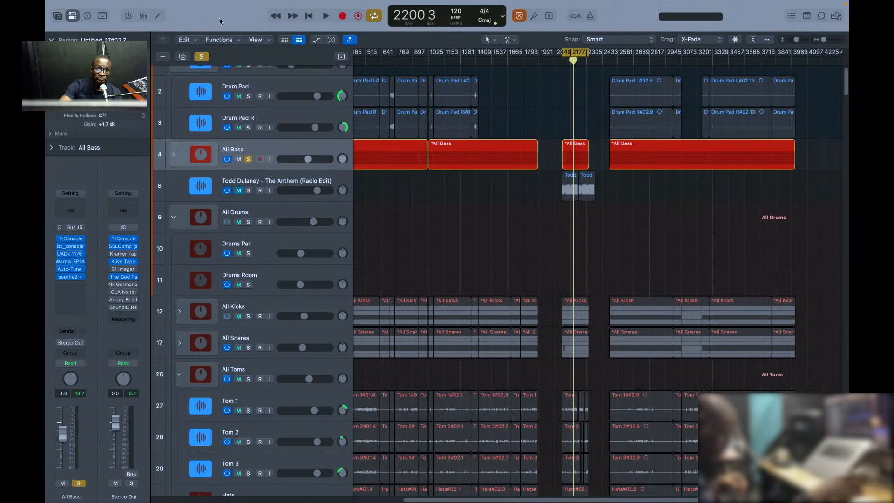
# Step: Review the list of project alternatives and close it without switching to another one
pyautogui.moveTo(130, 3)
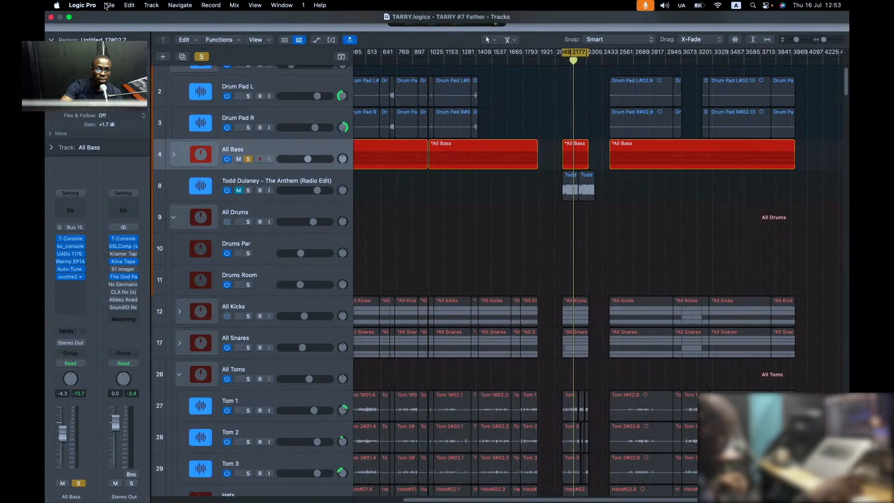
pyautogui.click(111, 5)
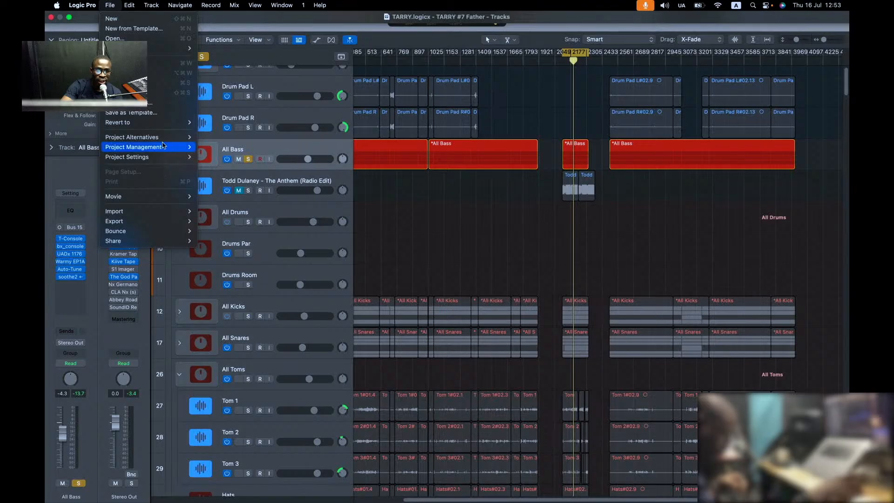
pyautogui.moveTo(164, 137)
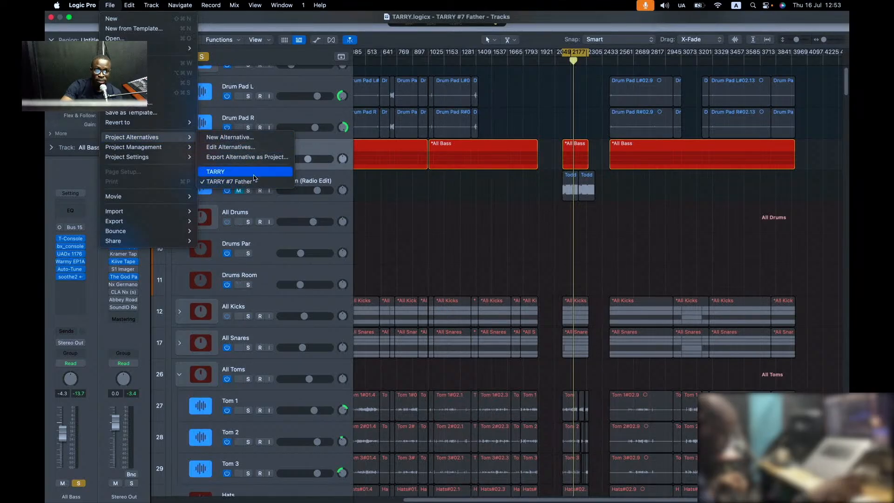
pyautogui.click(495, 197)
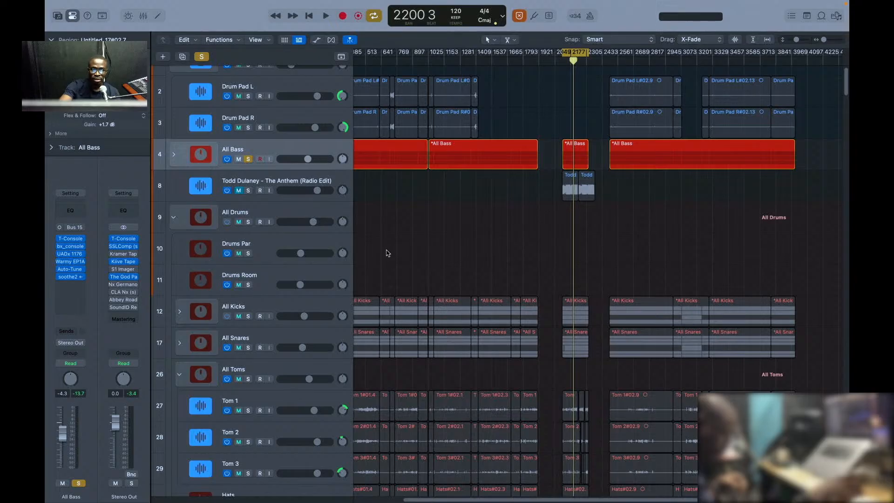
# Step: Examine the track regions between bars 2113 and 2305, from All Bass down to the guitars
pyautogui.click(239, 190)
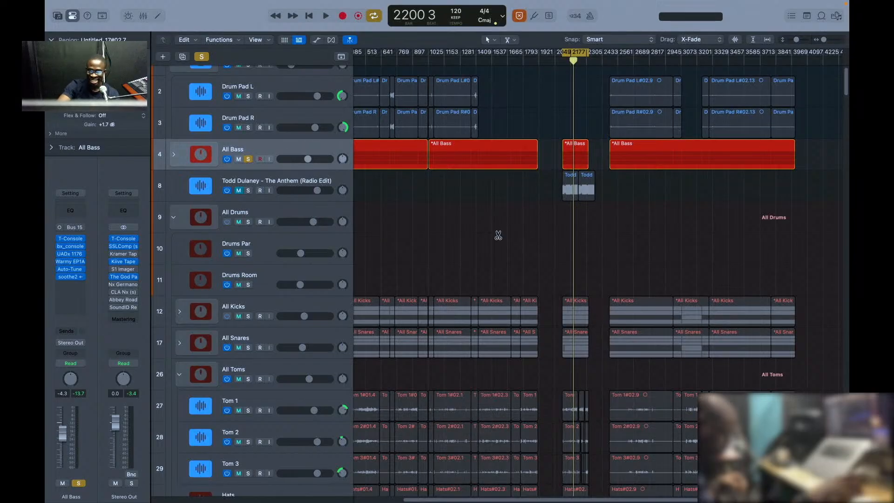
pyautogui.press('super+Right')
pyautogui.press('super+Right')
pyautogui.press('super+Right')
pyautogui.press('super+Right')
pyautogui.press('super+Right')
pyautogui.press('super+Right')
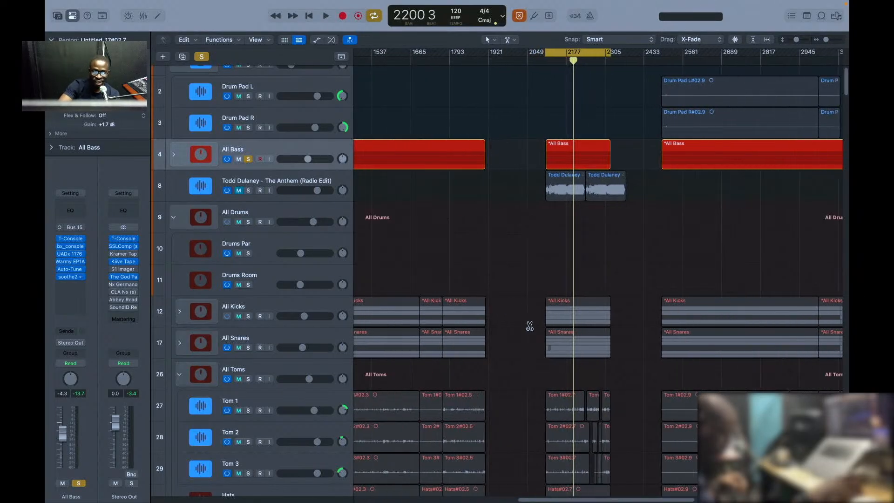
pyautogui.press('super+Right')
pyautogui.press('super+Right')
pyautogui.press('super+Right')
pyautogui.press('super+Right')
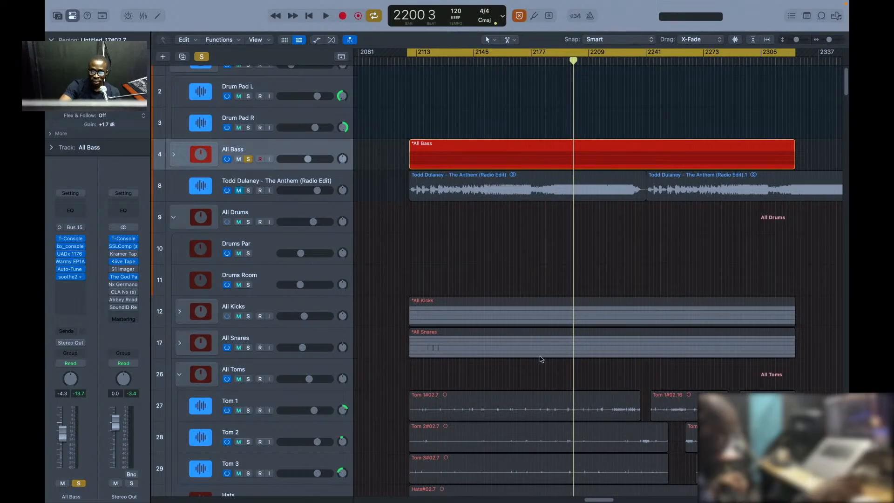
pyautogui.scroll(-3, 540, 358)
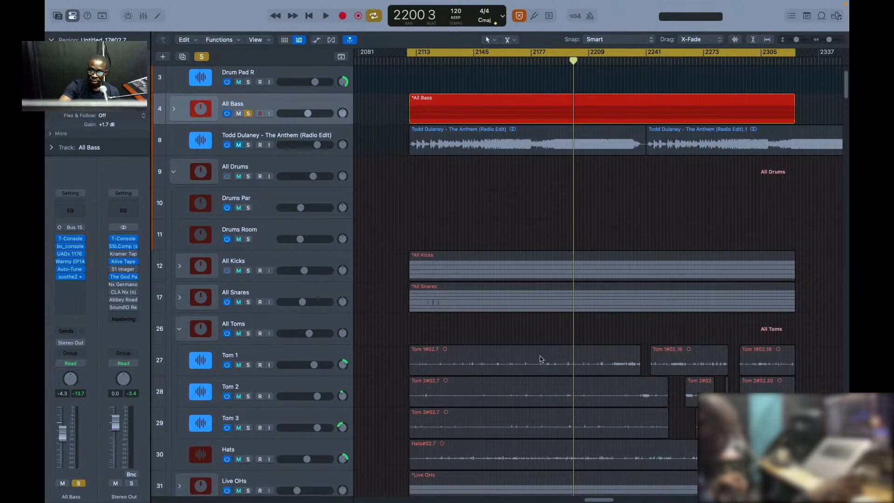
pyautogui.scroll(-10, 541, 359)
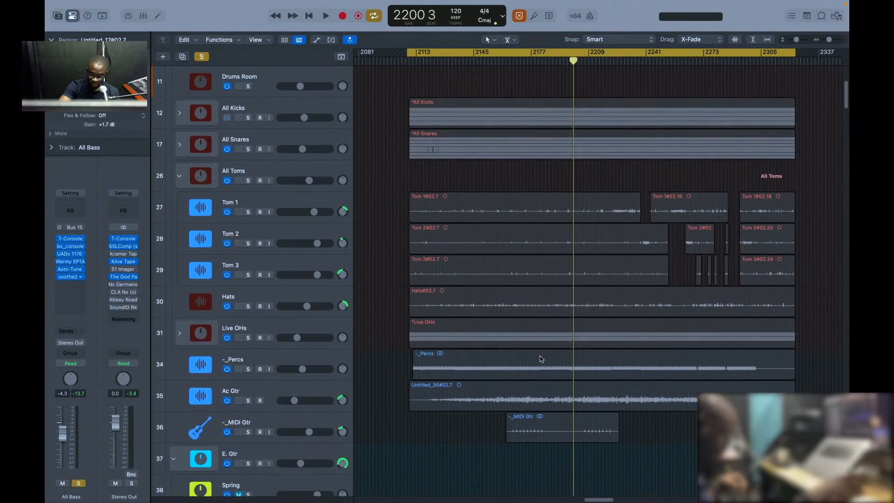
pyautogui.scroll(-1, 541, 360)
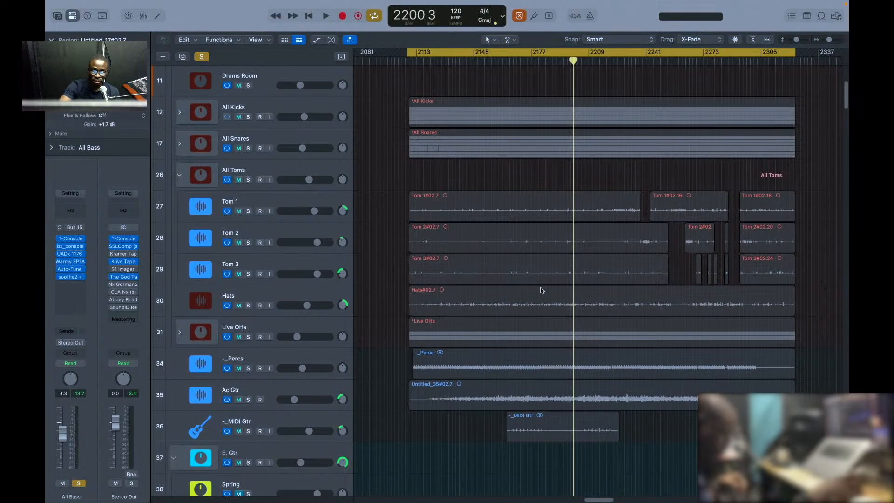
pyautogui.scroll(10, 526, 321)
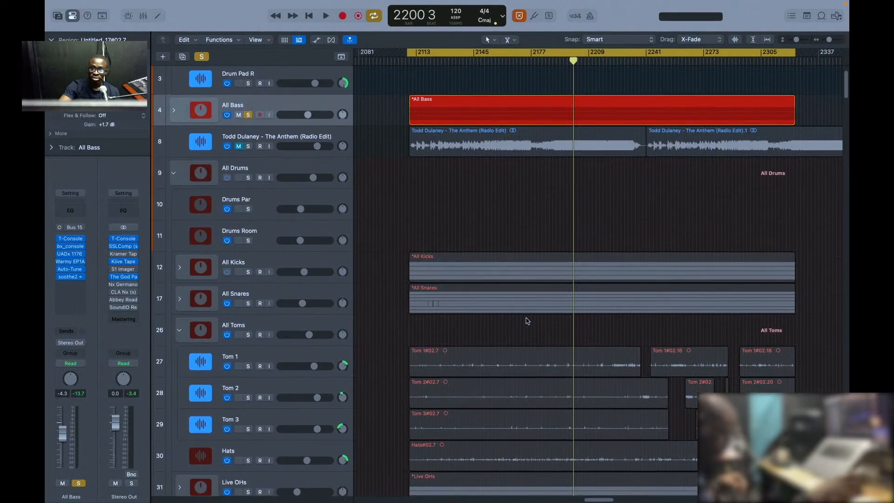
# Step: Look over the All Drums, All Kicks and All Snares tracks and their channel strips
pyautogui.scroll(-1, 528, 321)
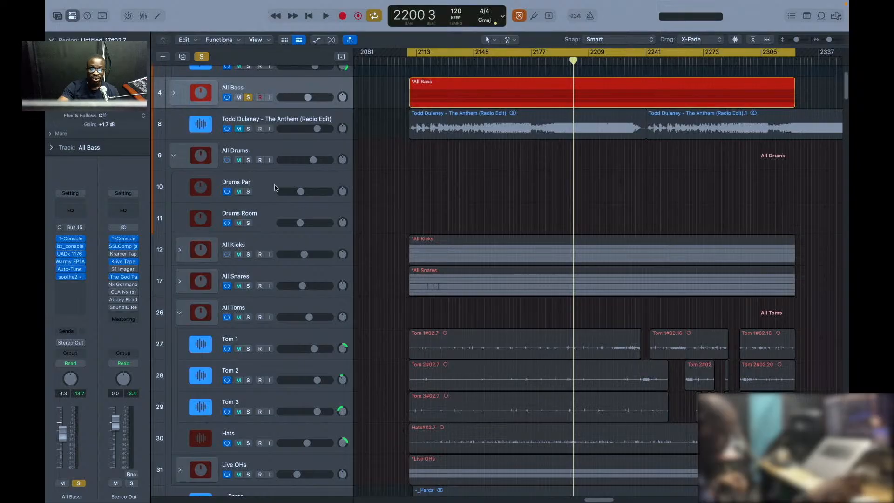
pyautogui.click(259, 149)
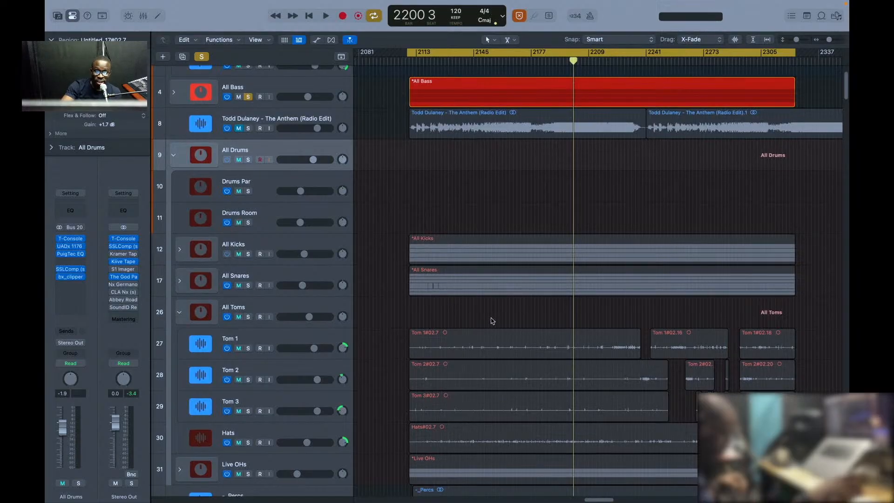
pyautogui.scroll(-3, 492, 321)
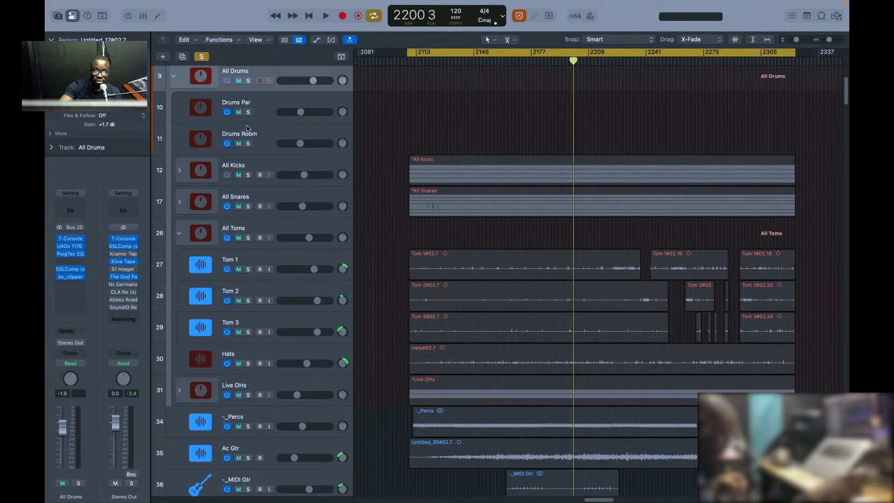
pyautogui.scroll(1, 398, 155)
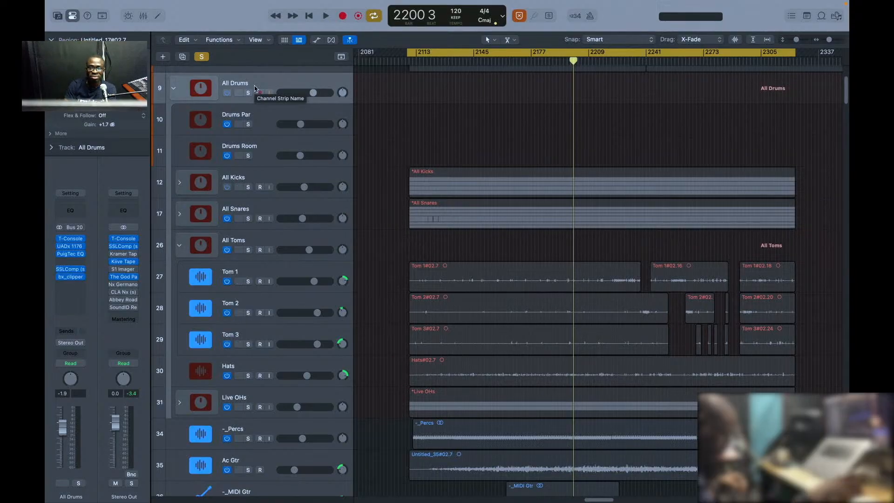
pyautogui.click(259, 182)
pyautogui.click(273, 208)
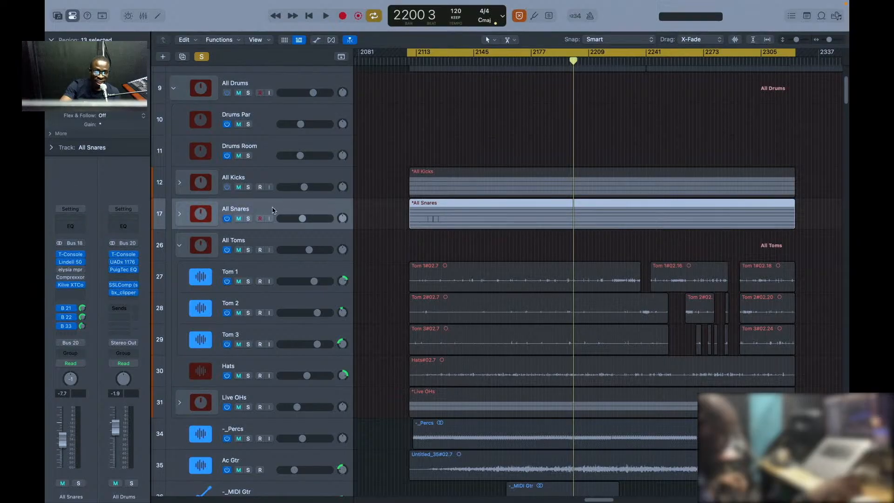
# Step: Select the Tom 1, Tom 2 and Tom 3 tracks together inside the All Toms stack
pyautogui.click(290, 279)
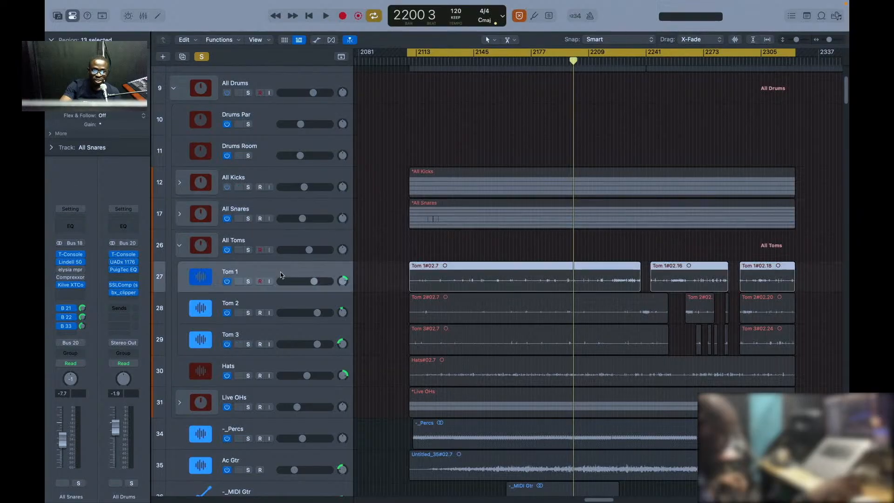
pyautogui.click(299, 330)
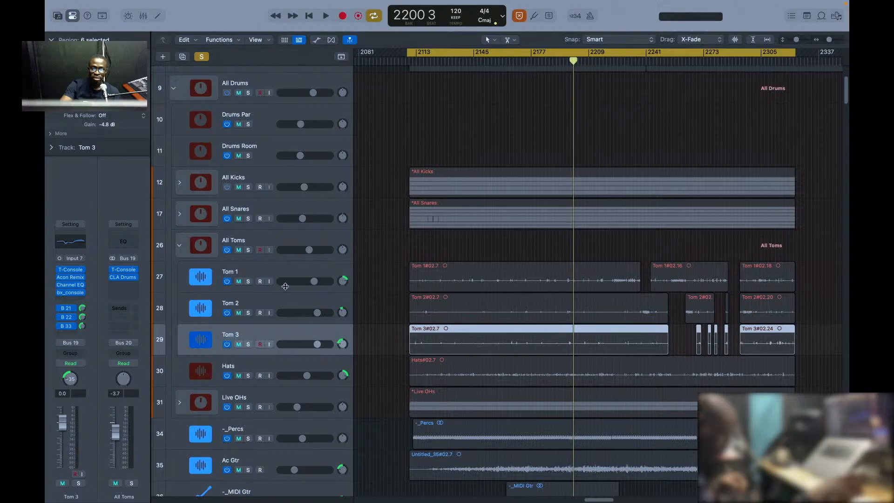
pyautogui.keyDown('shift'); pyautogui.click(284, 272); pyautogui.keyUp('shift')
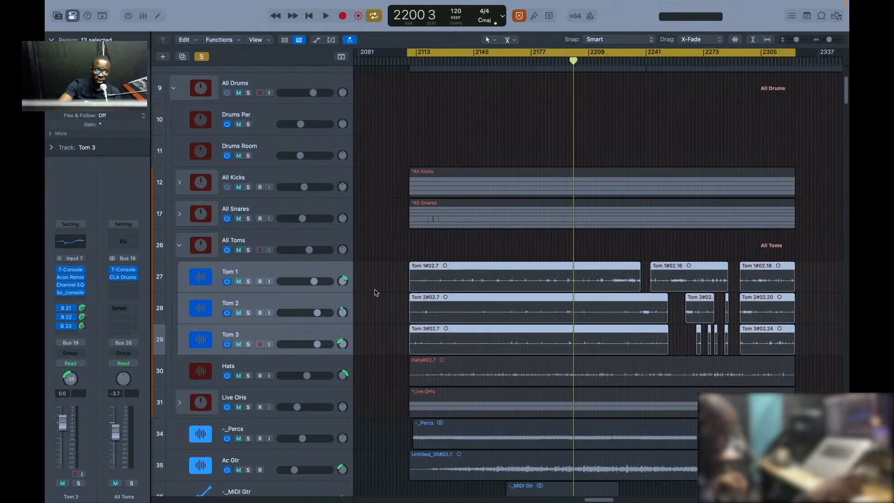
# Step: Switch the solo from All Bass to All Drums, narrow it to All Toms, and clear the region selection
pyautogui.scroll(3, 433, 195)
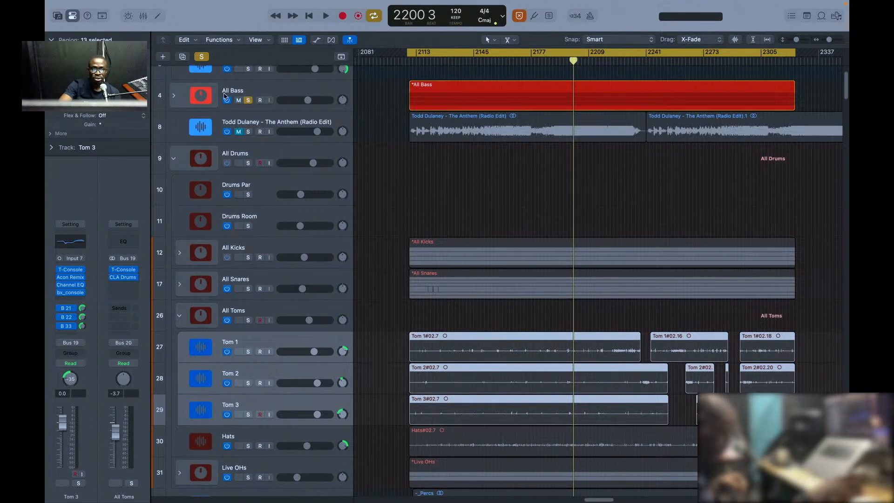
pyautogui.click(247, 163)
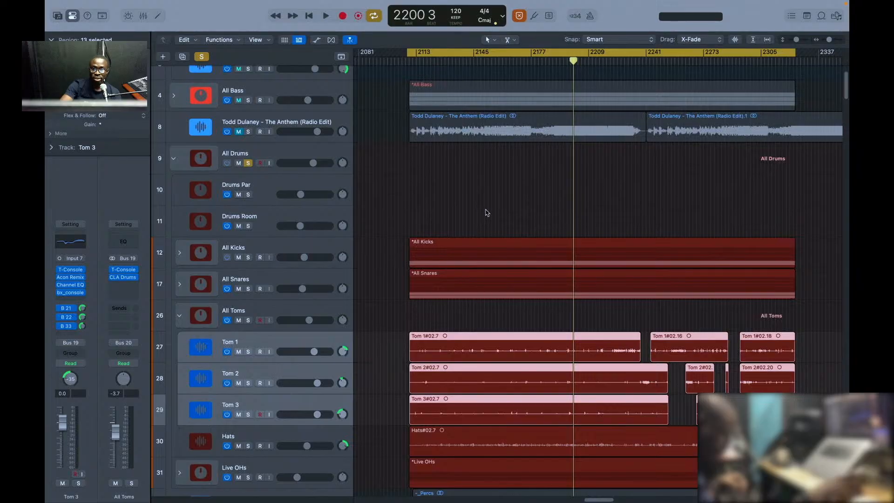
pyautogui.scroll(-3, 515, 245)
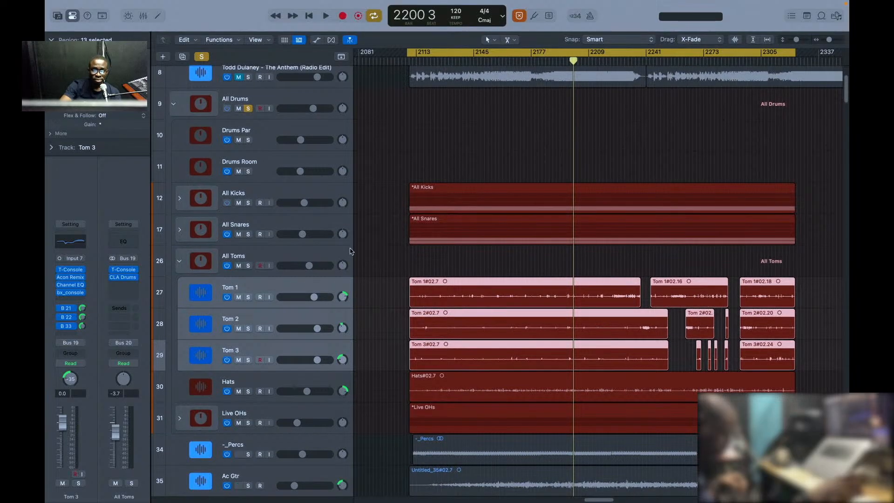
pyautogui.click(248, 265)
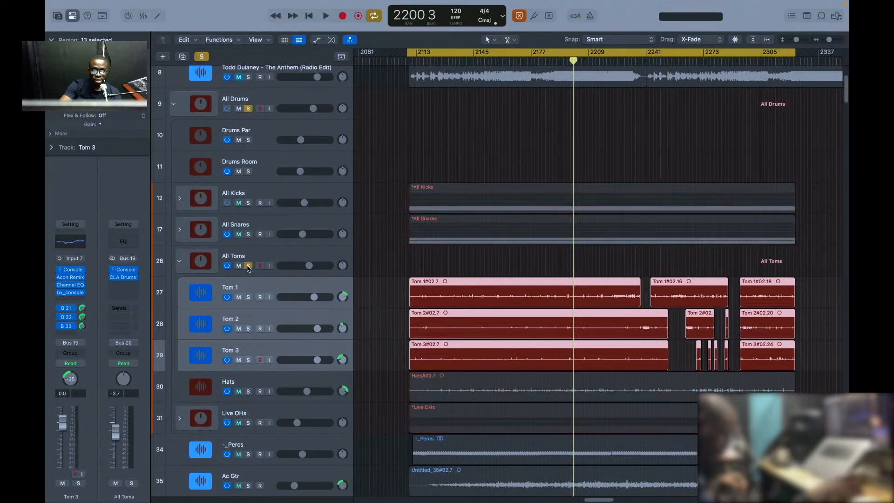
pyautogui.click(433, 268)
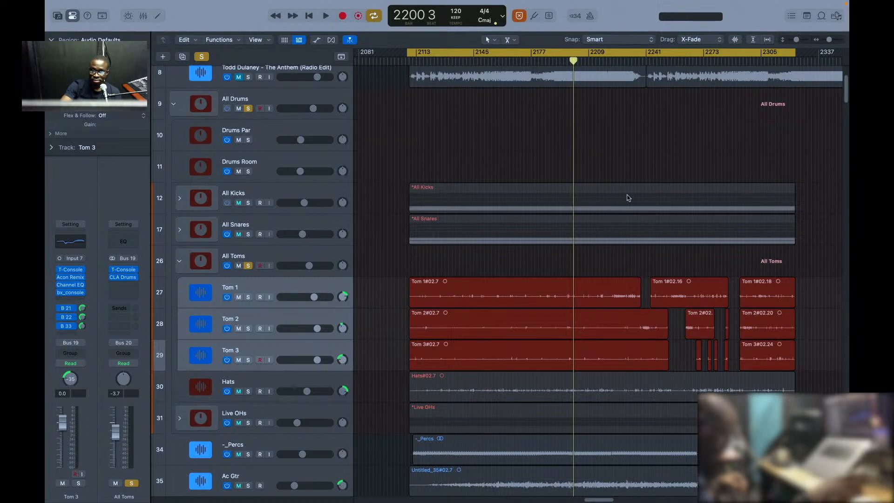
# Step: Listen to the soloed toms from bar 2200, jumping ahead to about bars 2223 and 2235 with the timeline magnified
pyautogui.press('space')
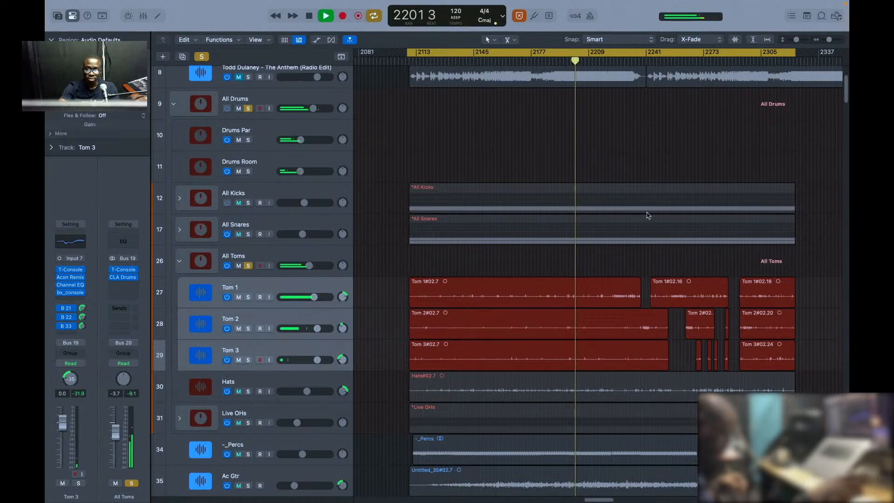
pyautogui.click(614, 62)
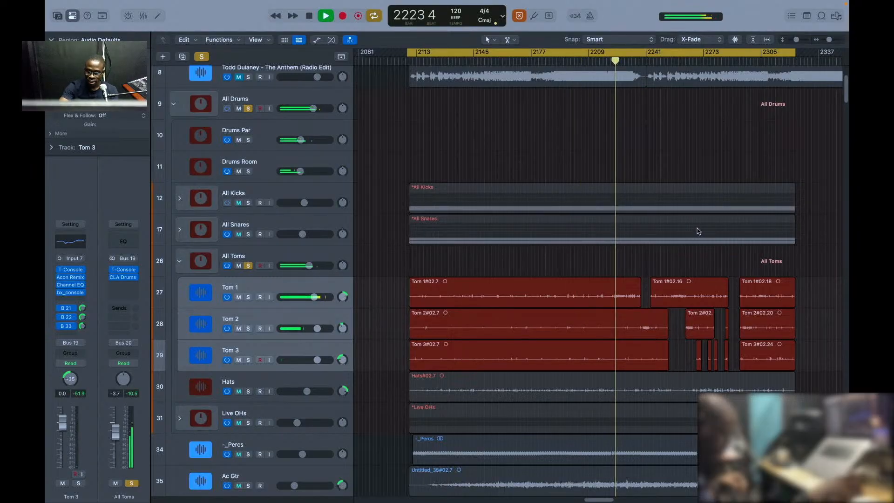
pyautogui.press('super+Right')
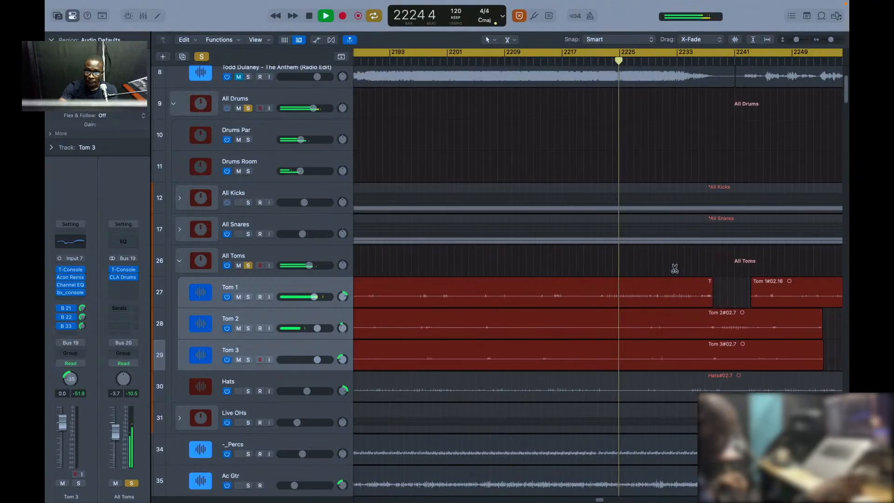
pyautogui.hscroll(5, 673, 269)
pyautogui.hscroll(-4, 598, 297)
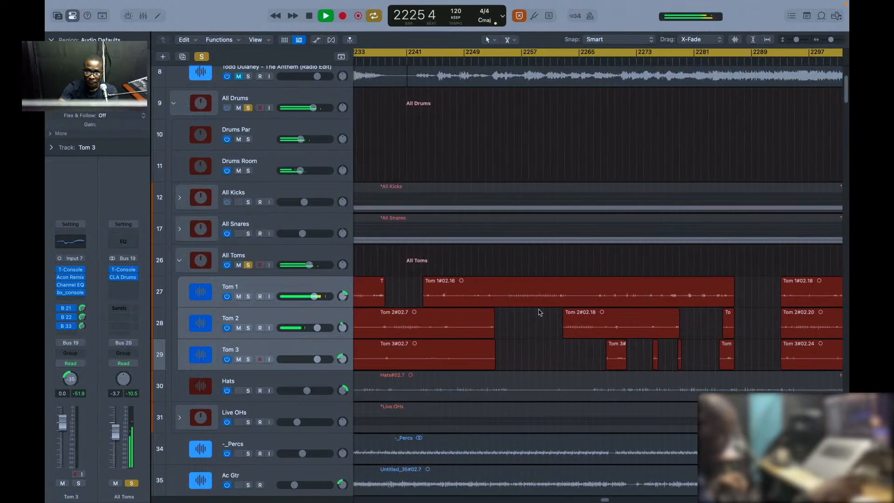
pyautogui.click(398, 61)
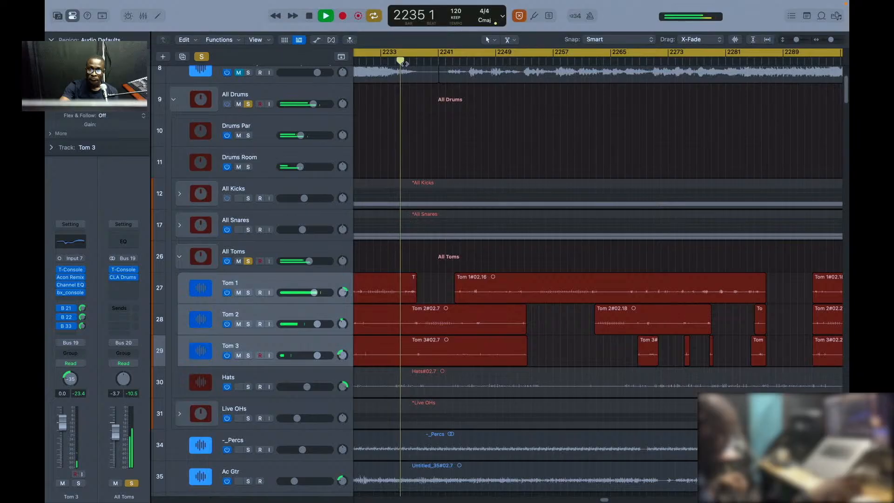
pyautogui.click(410, 61)
pyautogui.click(410, 61)
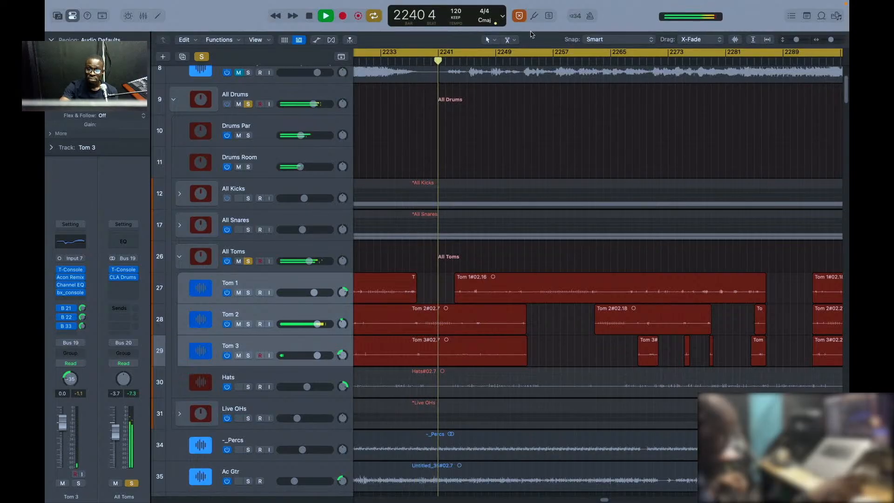
# Step: Play the soloed toms from about bar 2261 and audition the short Tom 3 region near bar 2269, stopping there with no region selected
pyautogui.click(584, 60)
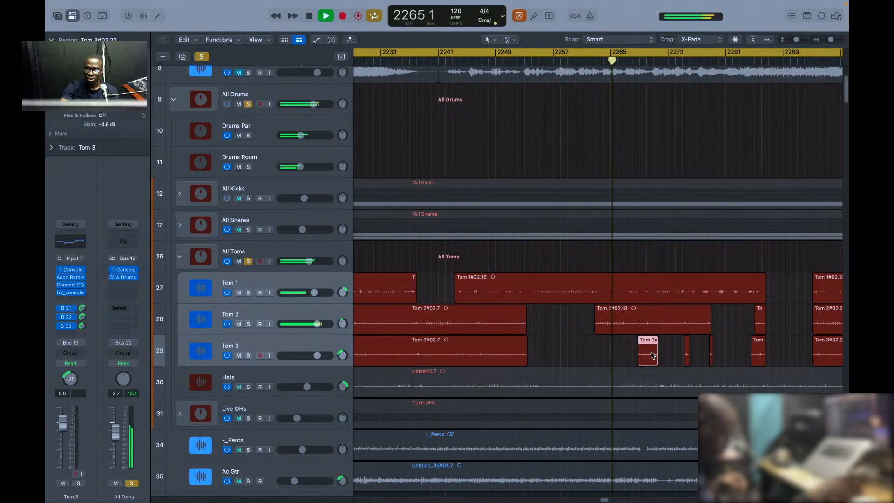
pyautogui.click(653, 356)
pyautogui.press('space')
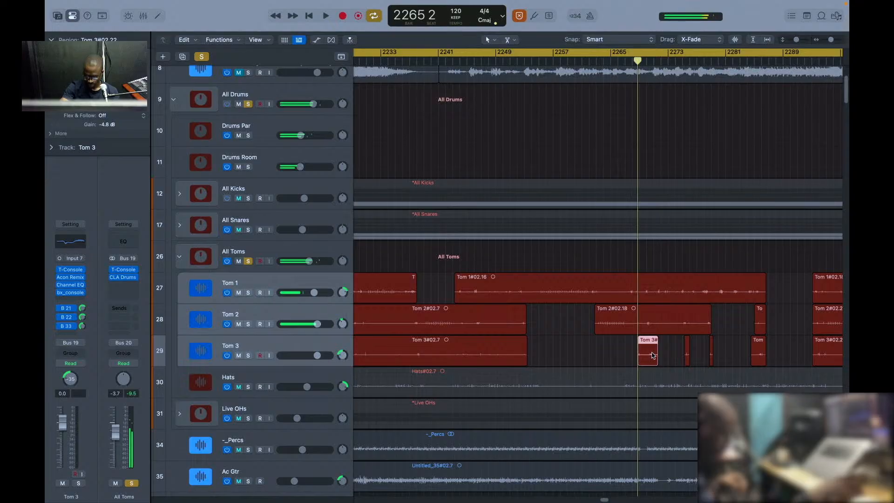
pyautogui.press('space')
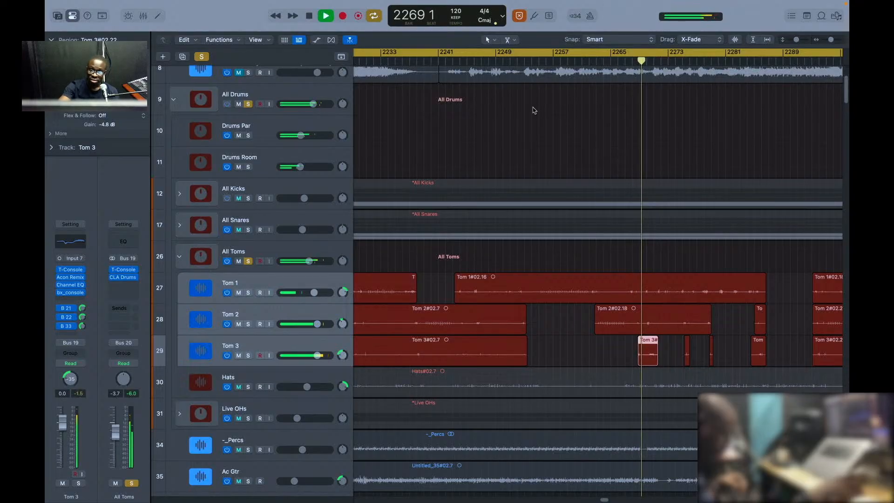
pyautogui.press('space')
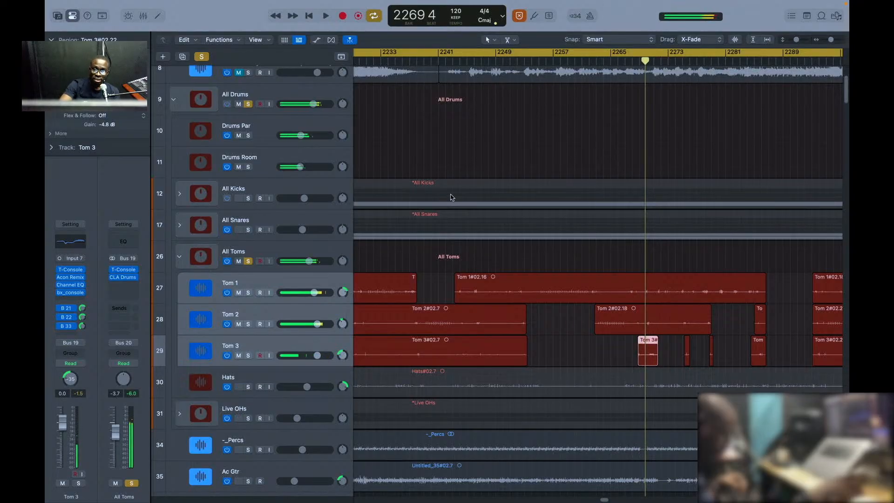
pyautogui.click(524, 154)
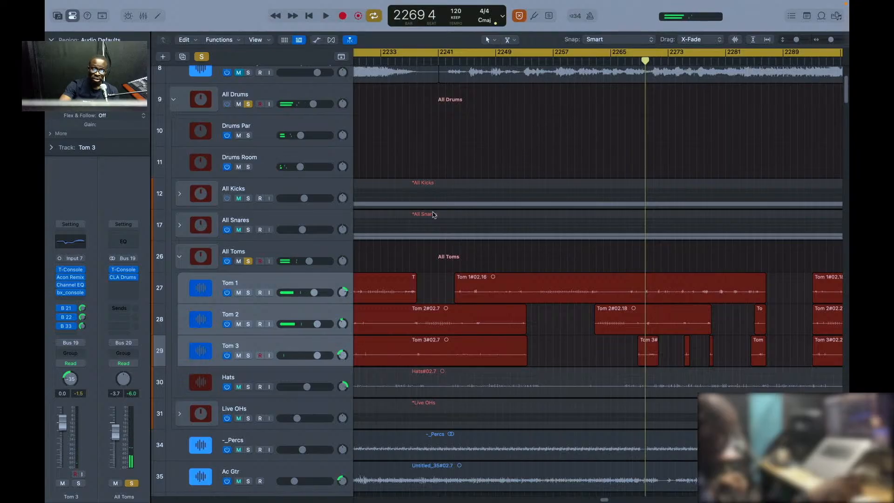
# Step: Remove the All Toms solo and play the full drum kit from bar 2269 to bar 2292
pyautogui.click(248, 261)
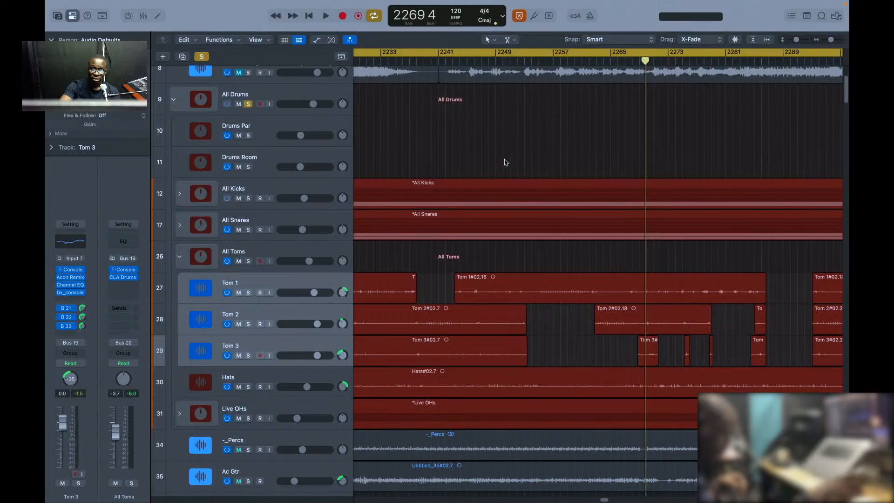
pyautogui.press('space')
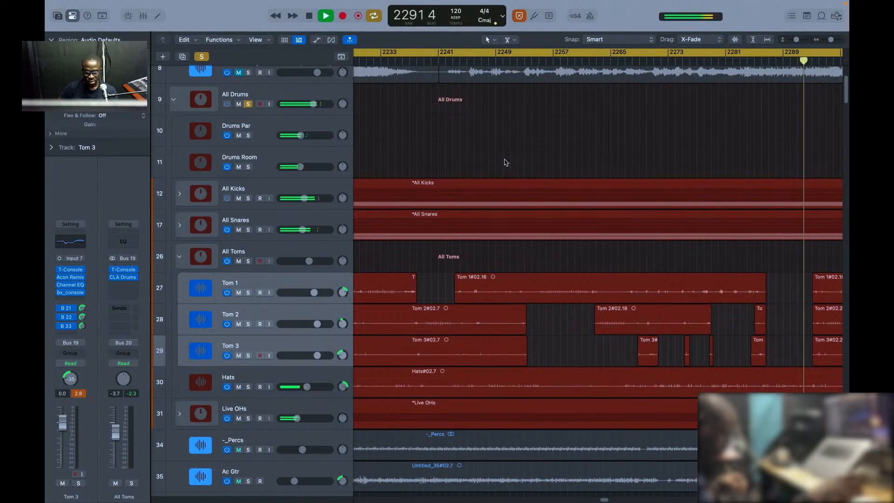
pyautogui.press('space')
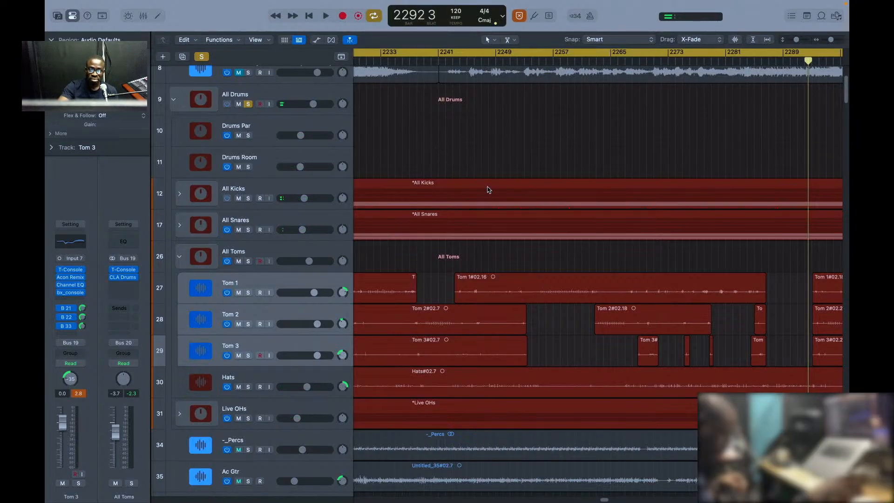
# Step: Expand the All Kicks and All Bass track stacks and enlarge the region waveforms with Waveform Zoom
pyautogui.click(180, 194)
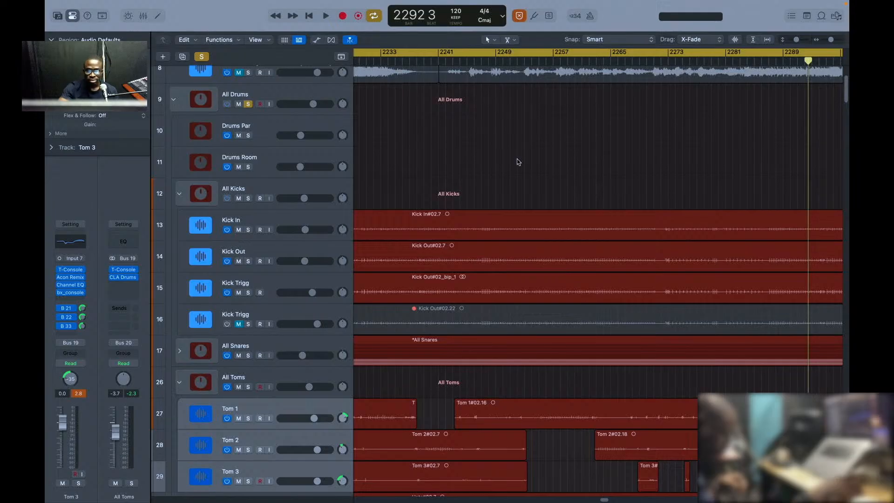
pyautogui.click(735, 39)
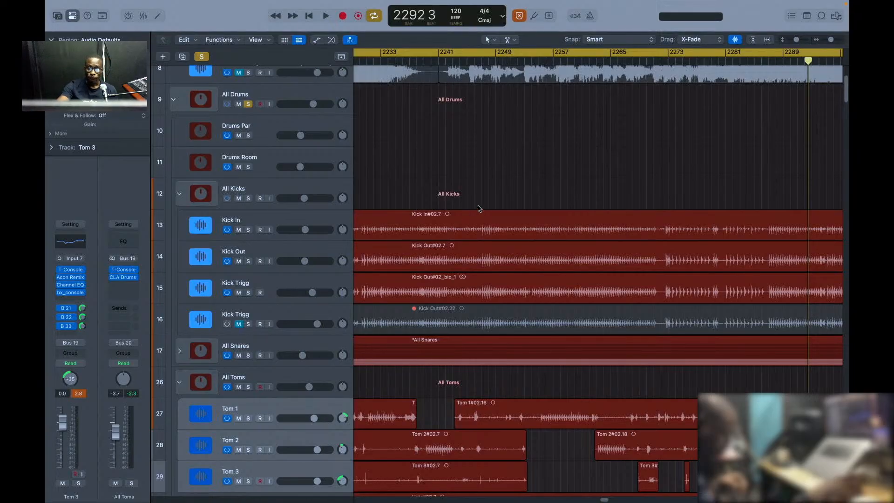
pyautogui.scroll(5, 239, 85)
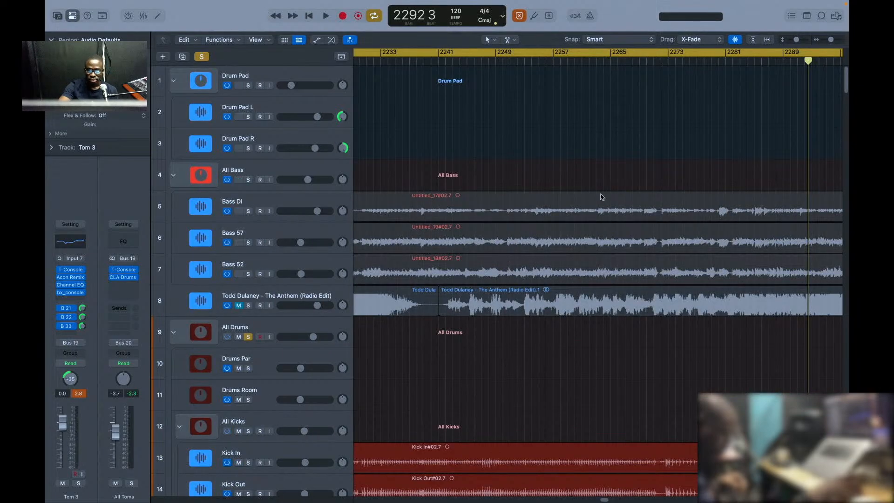
# Step: Examine the bass and kick waveforms around 2291 3 at a magnification that shows the individual note onsets
pyautogui.press('super+Right')
pyautogui.press('super+Right')
pyautogui.press('super+Right')
pyautogui.press('super+Right')
pyautogui.press('super+Right')
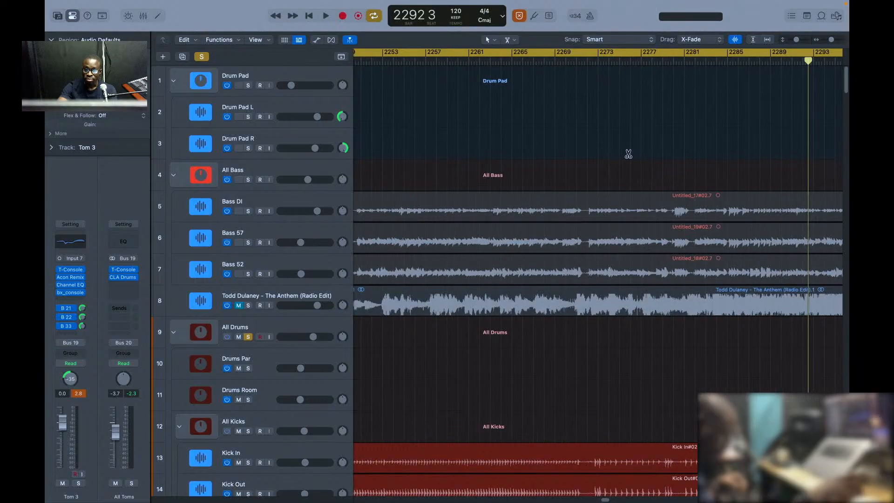
pyautogui.press('super+Right')
pyautogui.press('super+Right')
pyautogui.press('super+Right')
pyautogui.press('super+Right')
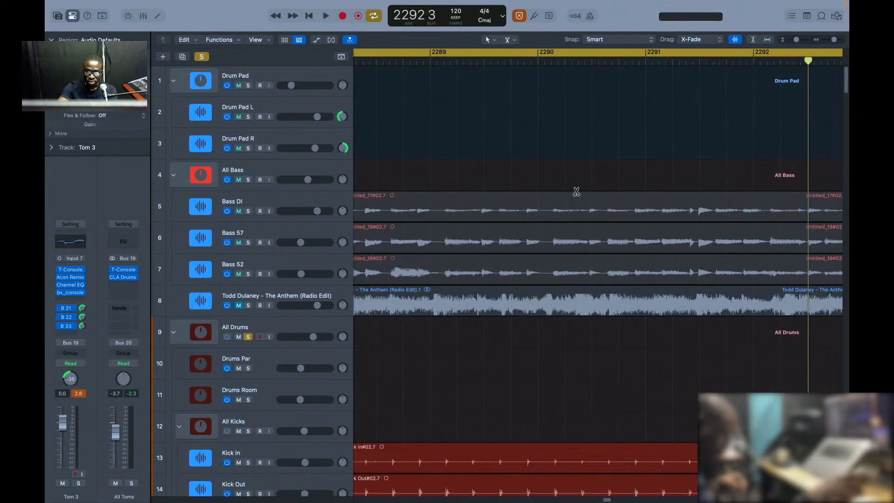
pyautogui.press('super+Right')
pyautogui.press('super+Right')
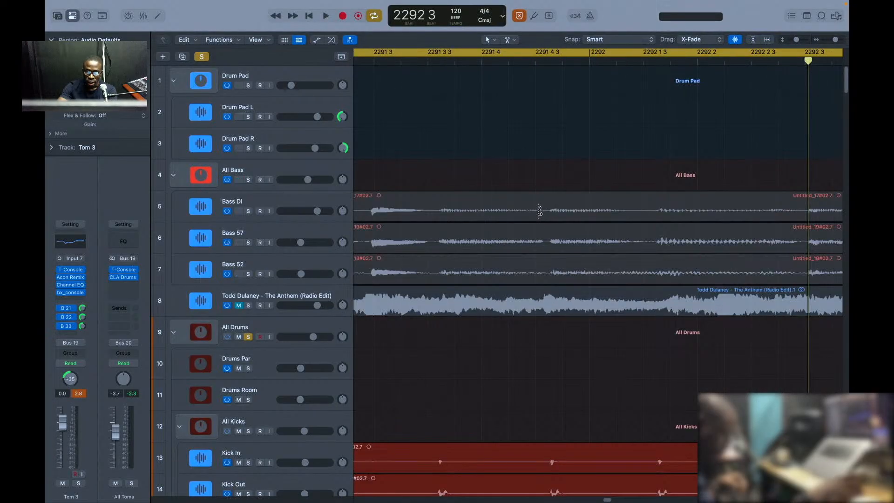
pyautogui.hscroll(-3, 465, 215)
pyautogui.hscroll(-2, 465, 215)
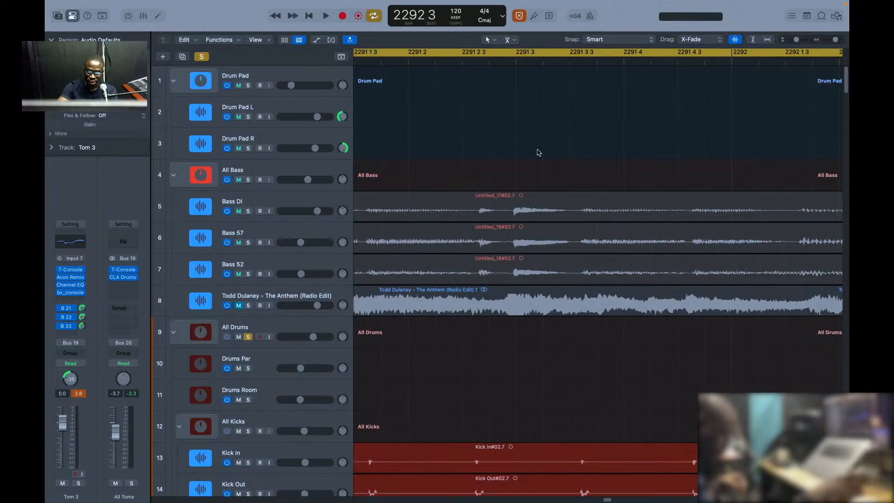
pyautogui.press('super+Right')
pyautogui.press('super+Right')
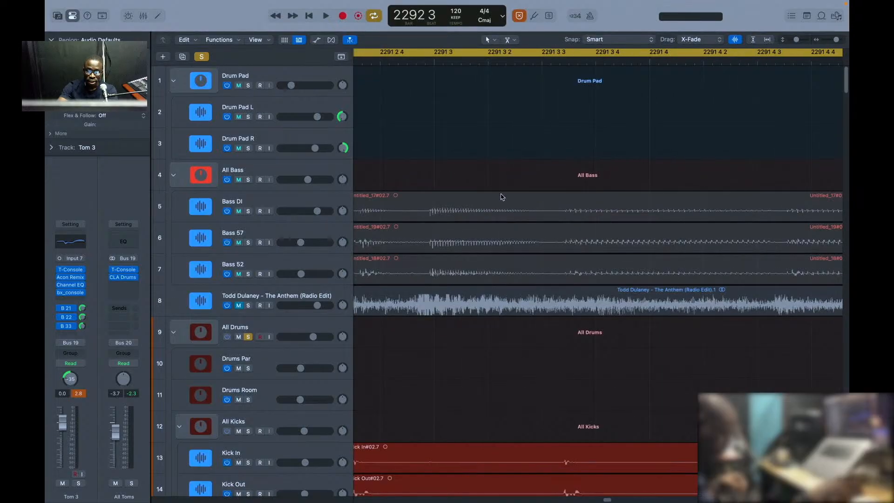
pyautogui.hscroll(-3, 503, 197)
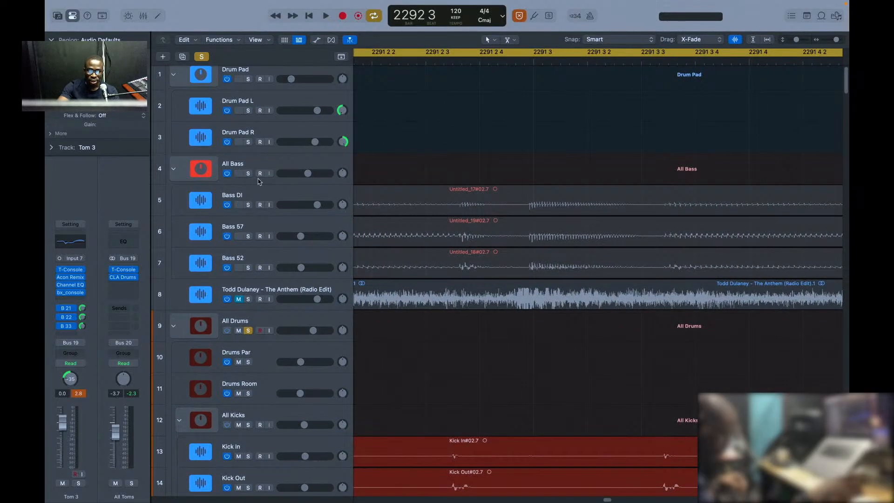
# Step: Select the Bass DI, Bass 57 and Bass 52 regions and magnify the bass note onset at 2291 3
pyautogui.moveTo(521, 166); pyautogui.dragTo(564, 268)
pyautogui.press('super+Right')
pyautogui.press('super+Right')
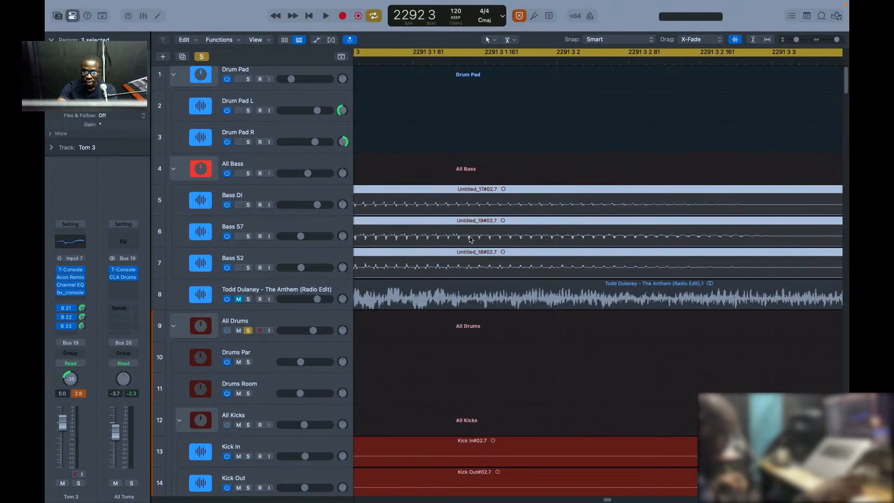
pyautogui.hscroll(-5, 448, 248)
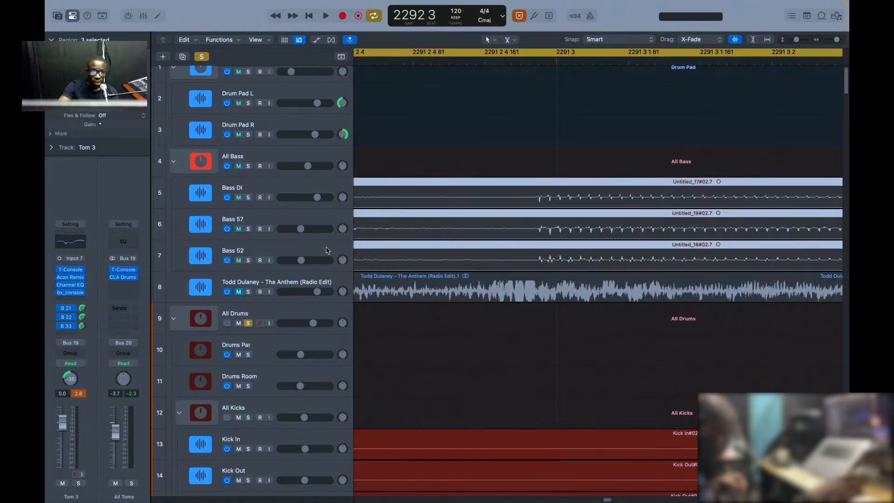
# Step: Select the Bass DI, Bass 57 and Bass 52 tracks and enlarge the track height for taller waveforms
pyautogui.click(292, 254)
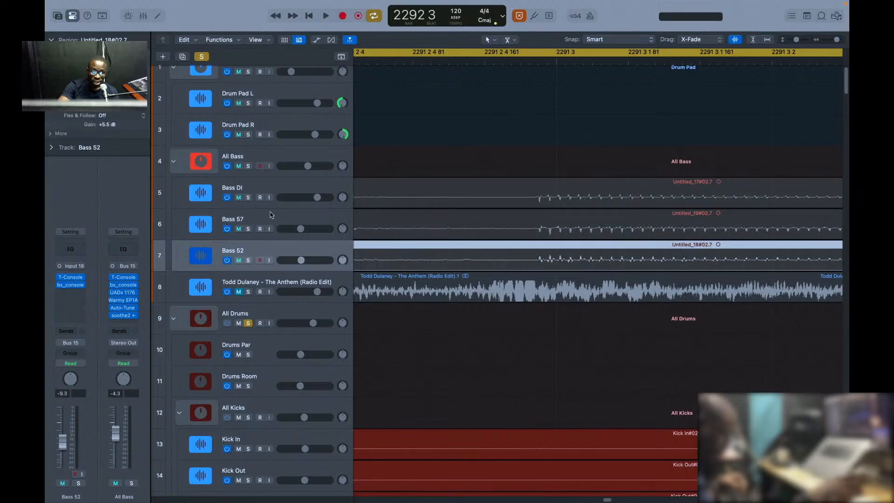
pyautogui.keyDown('shift'); pyautogui.click(277, 190); pyautogui.keyUp('shift')
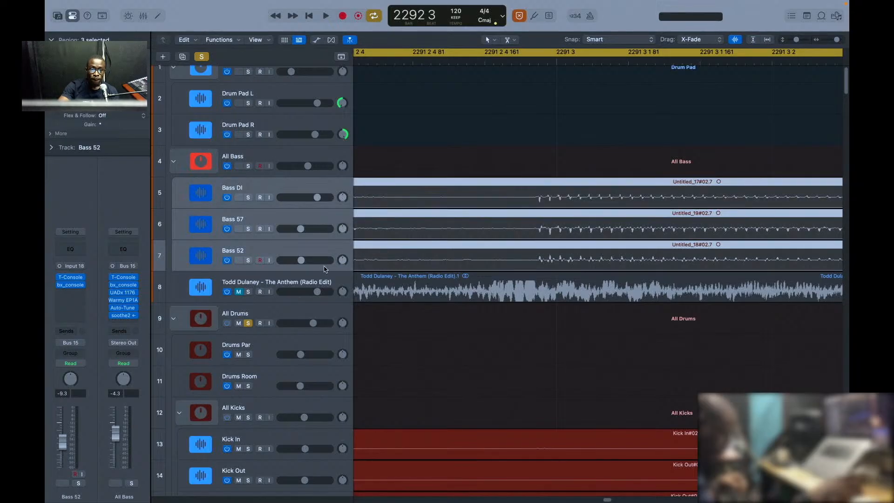
pyautogui.press('super+Down')
pyautogui.press('super+Down')
pyautogui.press('super+Down')
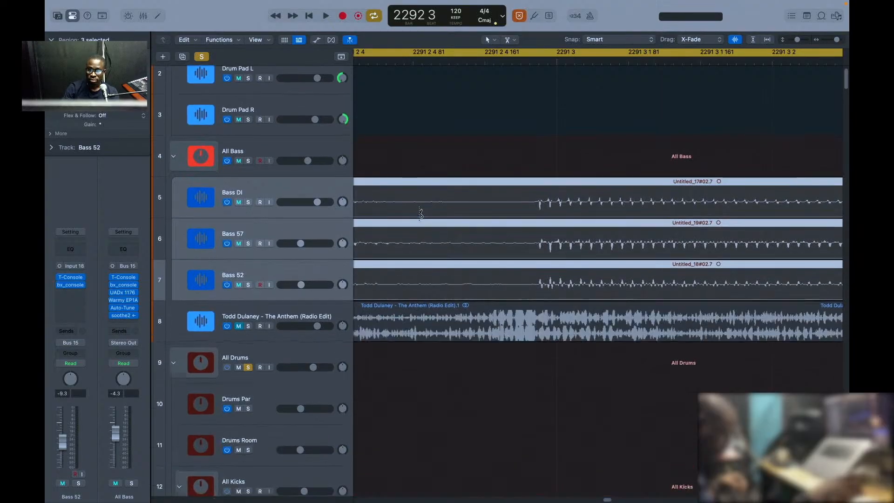
pyautogui.press('super+Down')
pyautogui.press('super+Down')
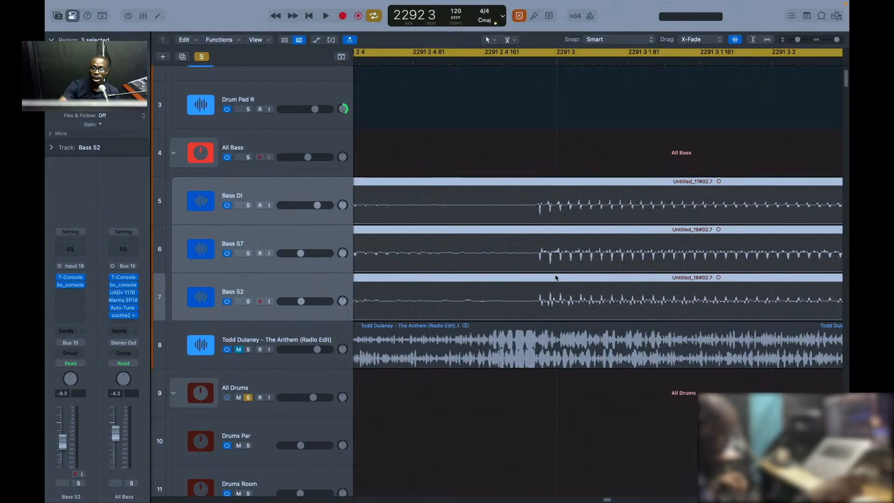
# Step: Delay the Bass 57 and Bass 52 regions slightly relative to the Bass DI region around 2291 3
pyautogui.click(530, 157)
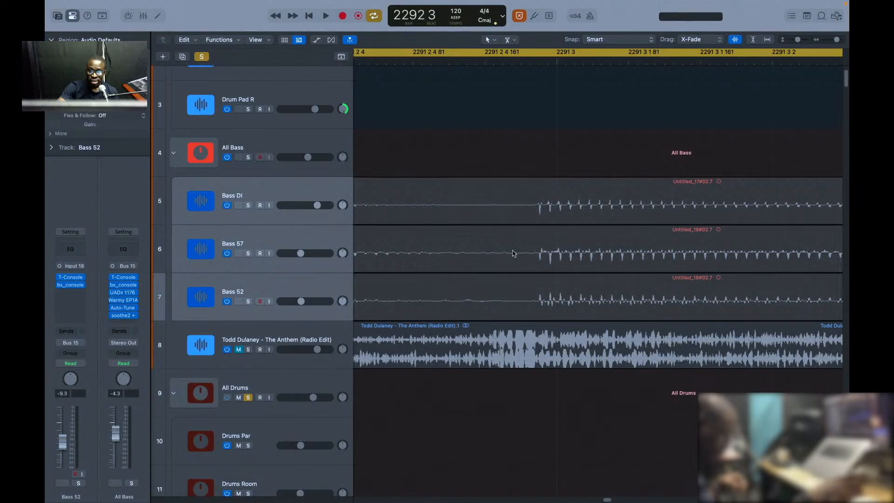
pyautogui.moveTo(520, 291); pyautogui.dragTo(566, 292)
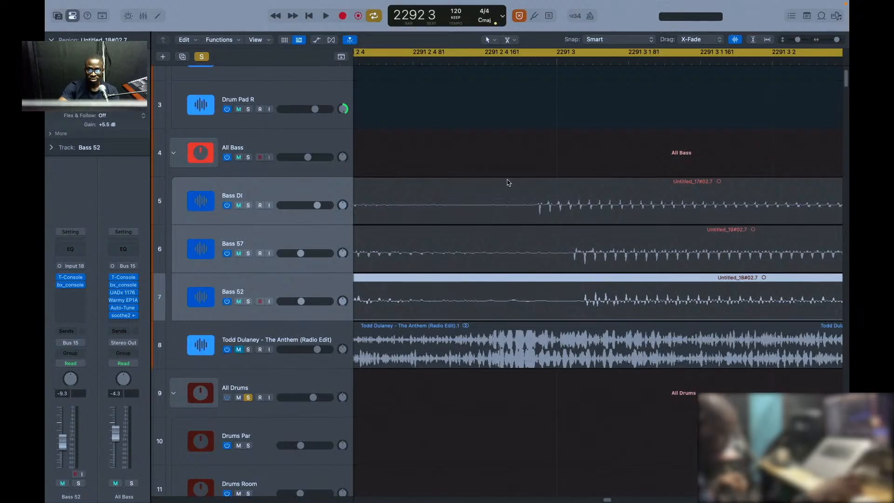
pyautogui.hscroll(-1, 474, 138)
pyautogui.hscroll(2, 466, 126)
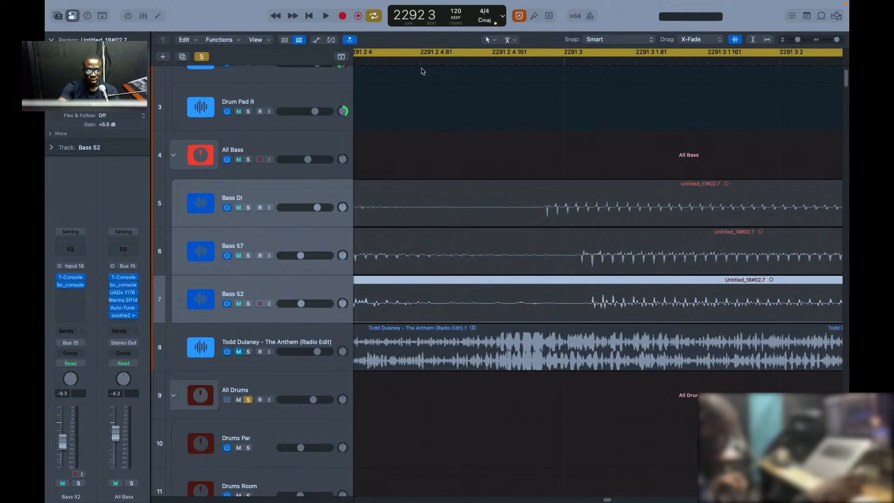
# Step: Solo the All Bass stack and play the misaligned bass tracks from 2291 2
pyautogui.click(249, 159)
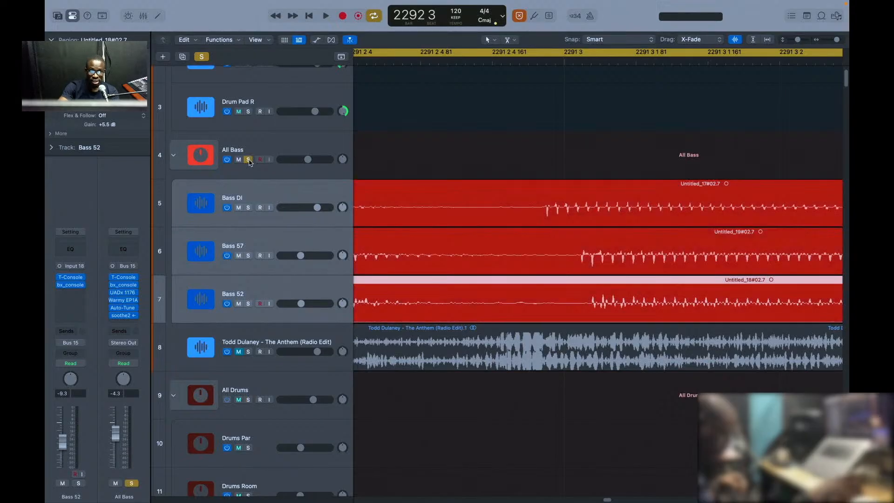
pyautogui.click(409, 62)
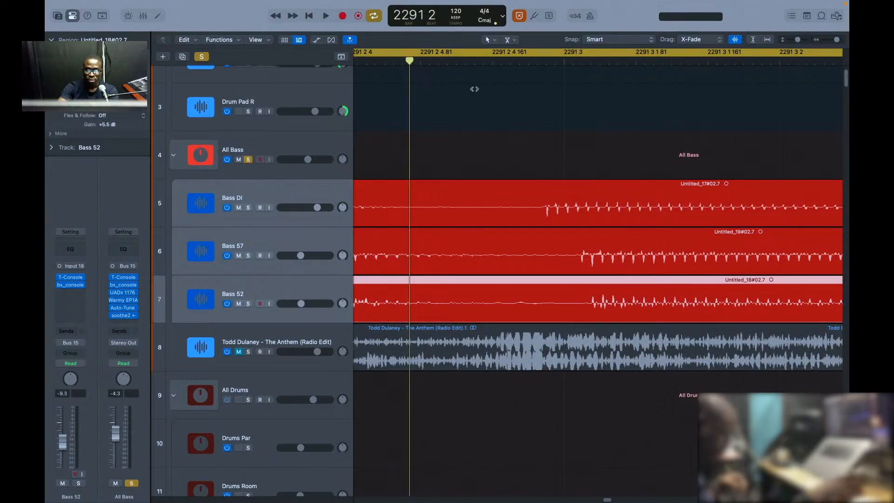
pyautogui.press('space')
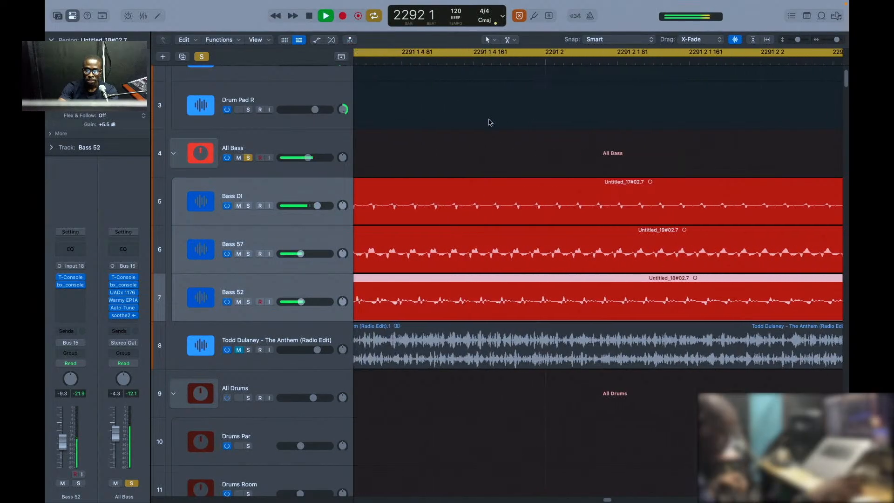
# Step: Realign the Bass 57 and Bass 52 regions with Bass DI during playback, and stop at bar 2300
pyautogui.hscroll(-6, 489, 123)
pyautogui.scroll(-1, 490, 128)
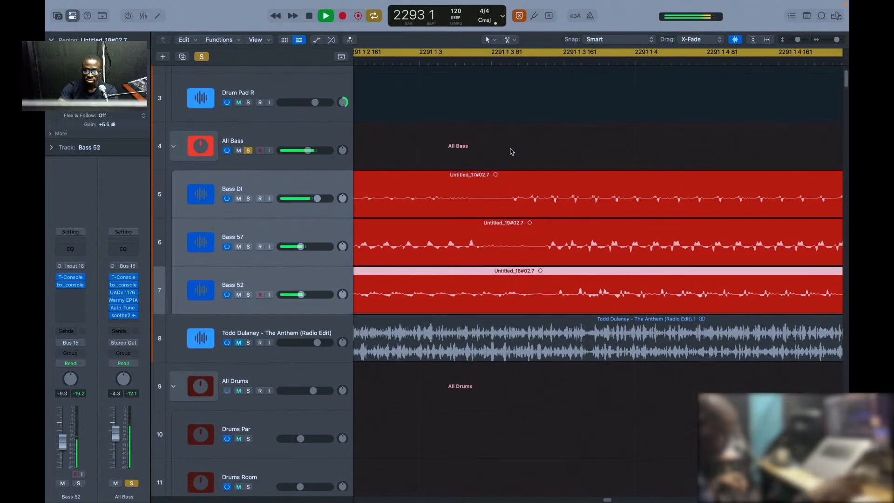
pyautogui.scroll(-1, 512, 151)
pyautogui.hscroll(-1, 512, 151)
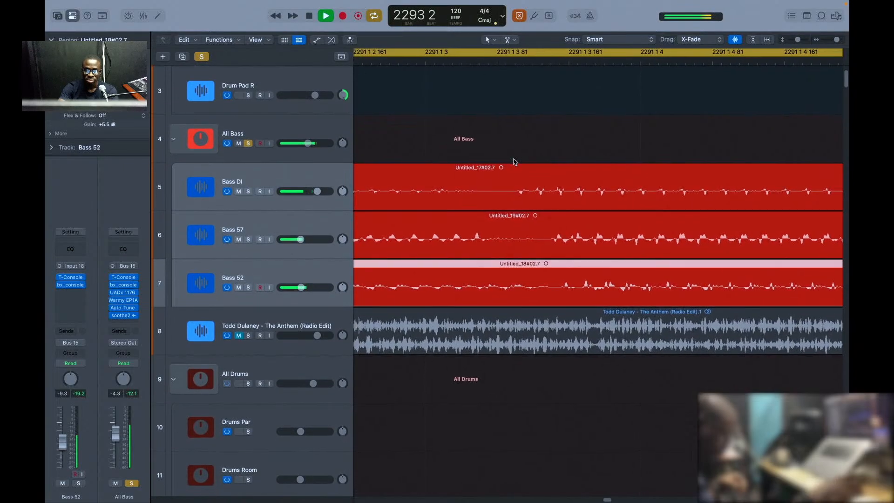
pyautogui.click(529, 258)
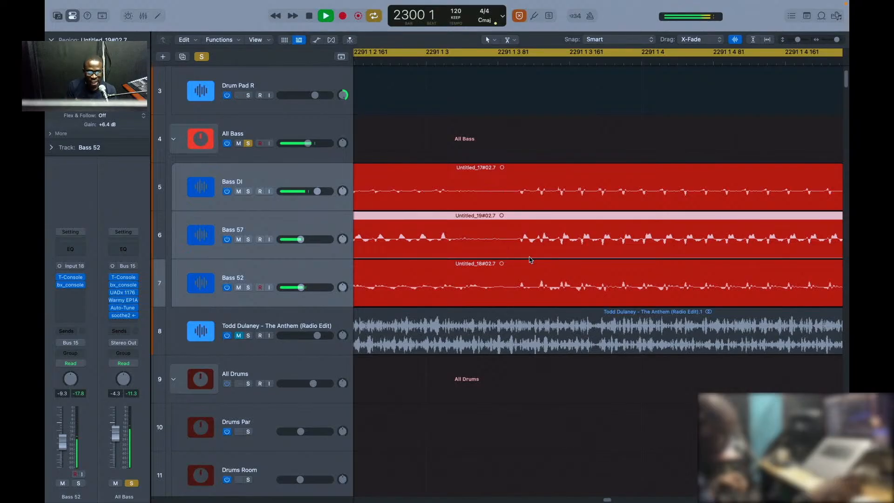
pyautogui.press('space')
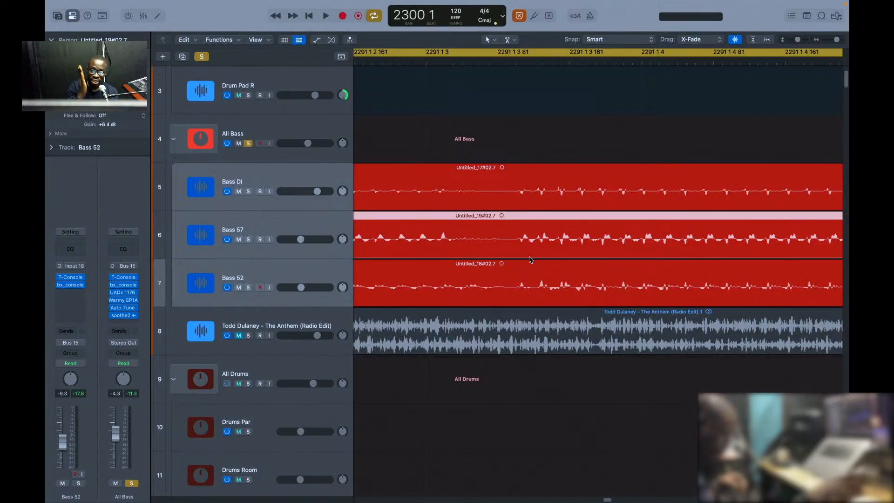
# Step: Review the three aligned bass waveforms at a wider view spanning about bars 2290 to 2292
pyautogui.press('super+Left')
pyautogui.press('super+Left')
pyautogui.press('super+Left')
pyautogui.press('super+Left')
pyautogui.press('super+Left')
pyautogui.press('super+Left')
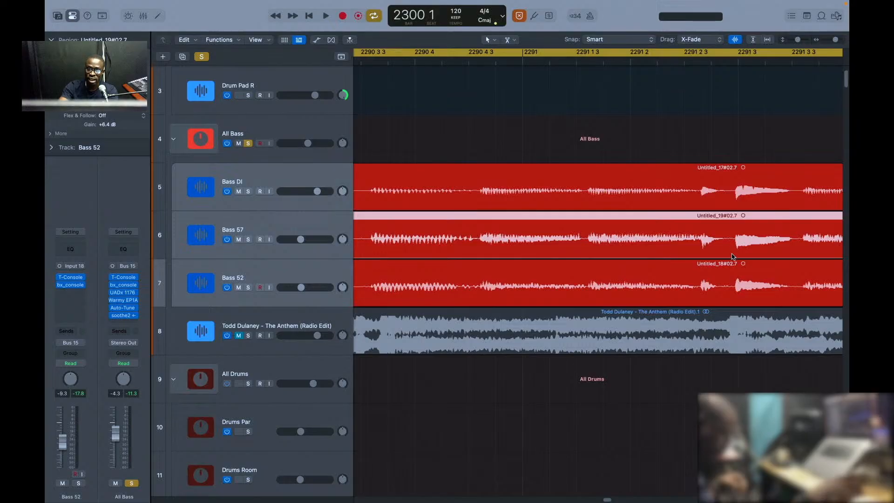
pyautogui.hscroll(5, 677, 206)
pyautogui.scroll(-1, 567, 195)
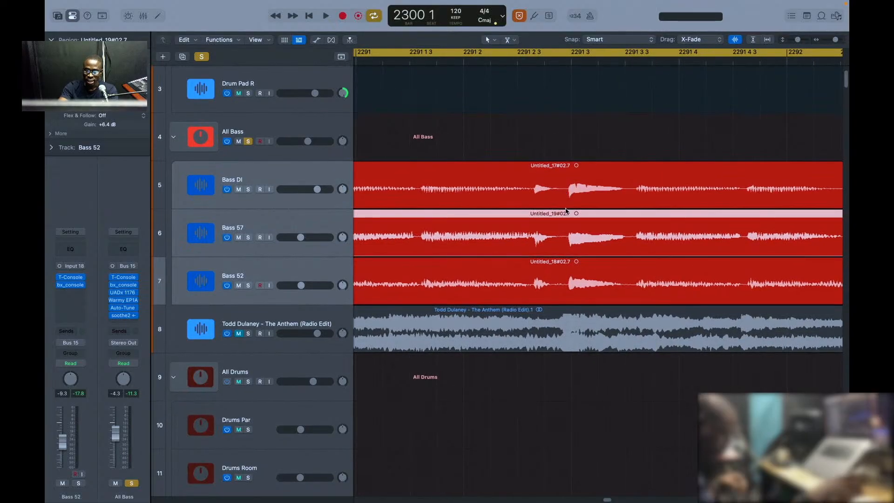
# Step: Examine the individual waveform cycles of the three bass tracks at the note onset just before 2291 3
pyautogui.press('super+Right')
pyautogui.press('super+Right')
pyautogui.press('super+Right')
pyautogui.press('super+Right')
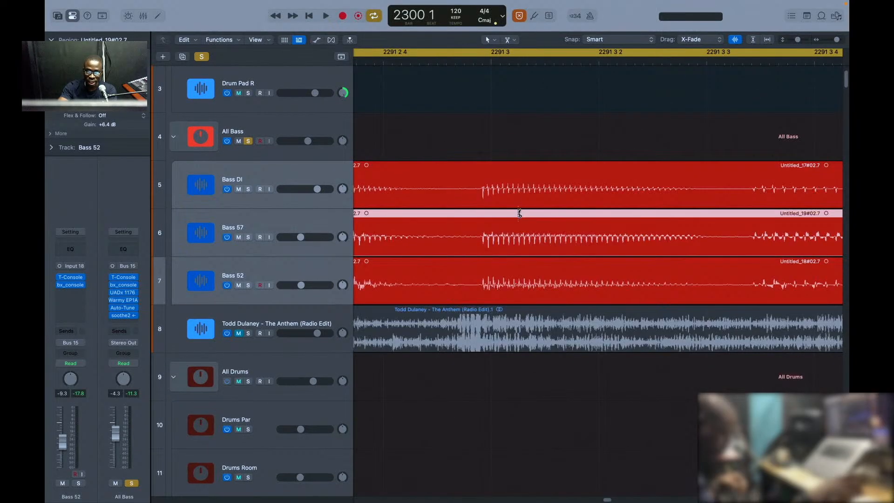
pyautogui.hscroll(-3, 507, 242)
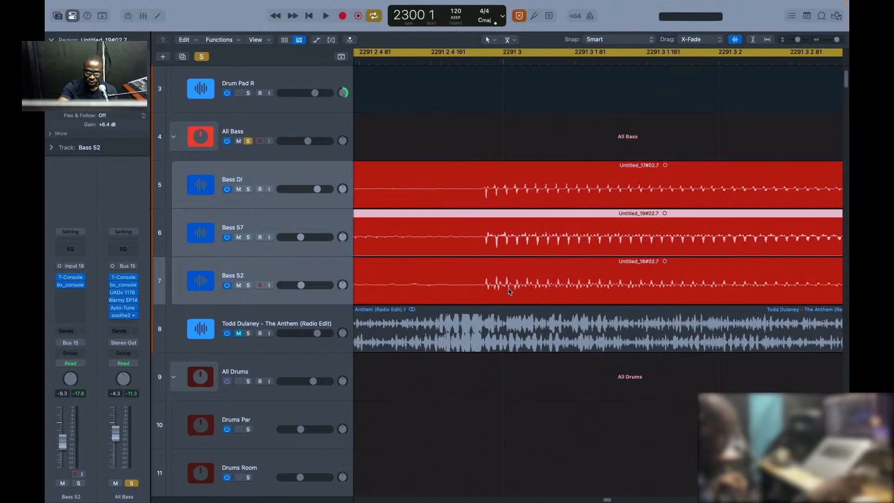
pyautogui.press('super+Right')
pyautogui.press('super+Right')
pyautogui.press('super+Right')
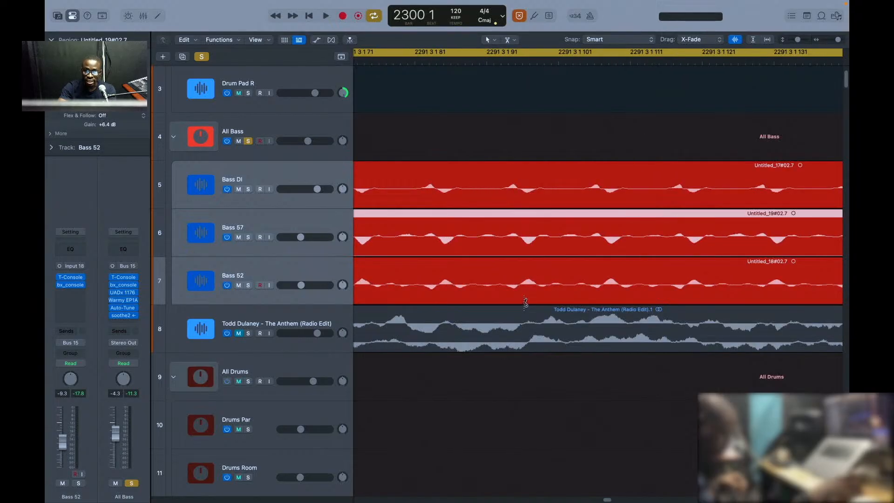
pyautogui.hscroll(-10, 526, 303)
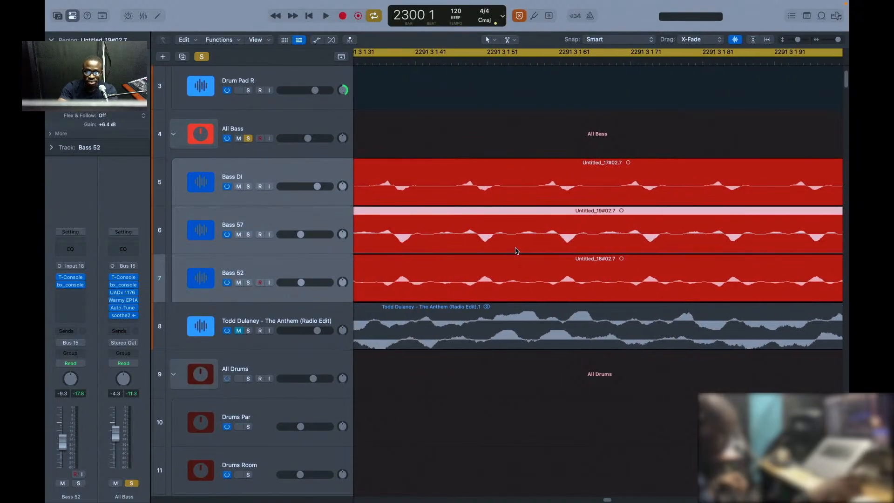
pyautogui.hscroll(-15, 516, 251)
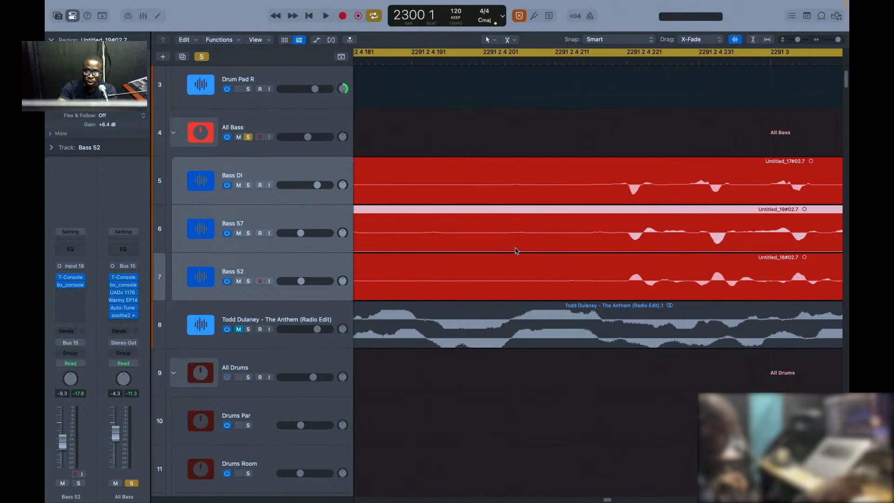
pyautogui.hscroll(4, 516, 250)
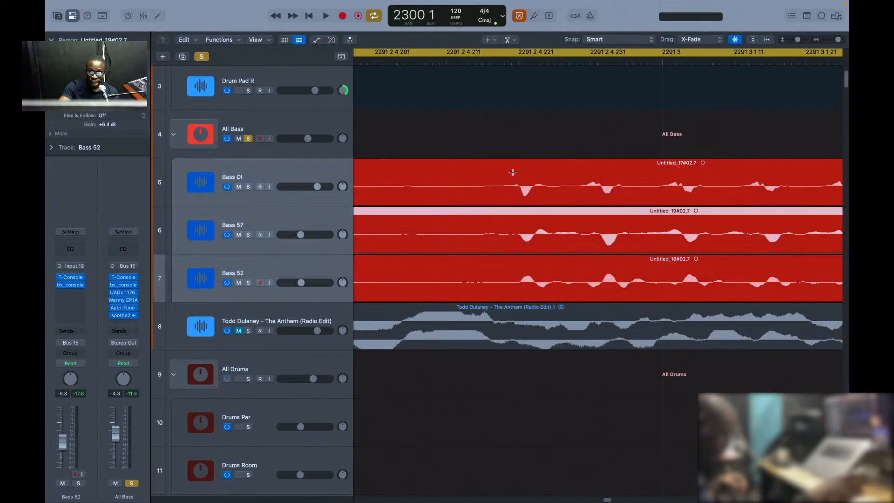
# Step: Marquee-select the first waveform cycle near 2291 2 4 221 on Bass DI, Bass 57 and Bass 52 in turn
pyautogui.moveTo(513, 173); pyautogui.dragTo(546, 188)
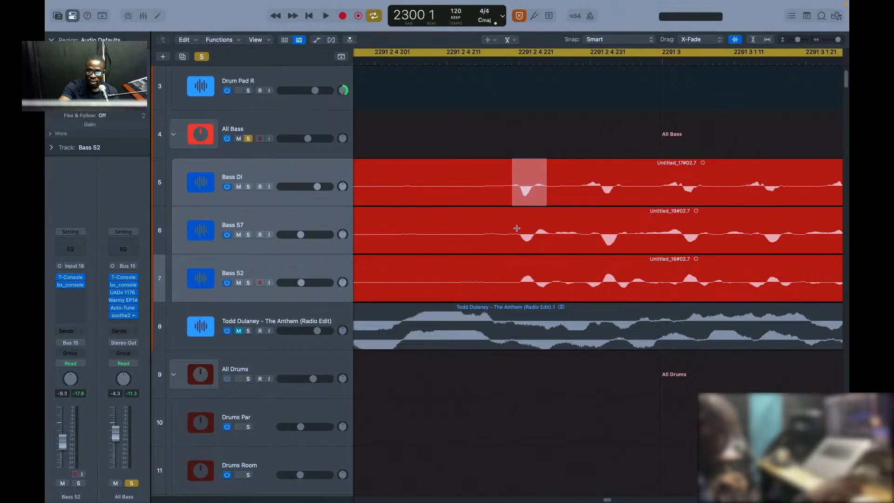
pyautogui.moveTo(515, 225); pyautogui.dragTo(555, 244)
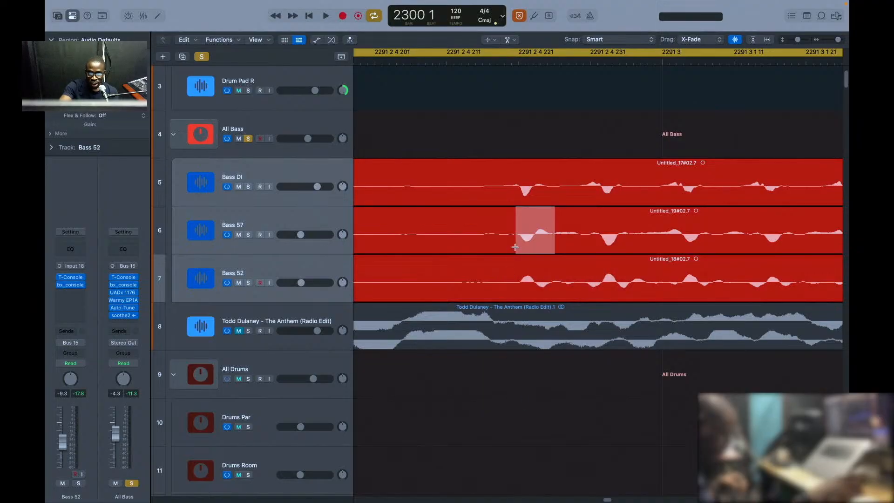
pyautogui.click(519, 268)
pyautogui.moveTo(519, 268); pyautogui.dragTo(545, 280)
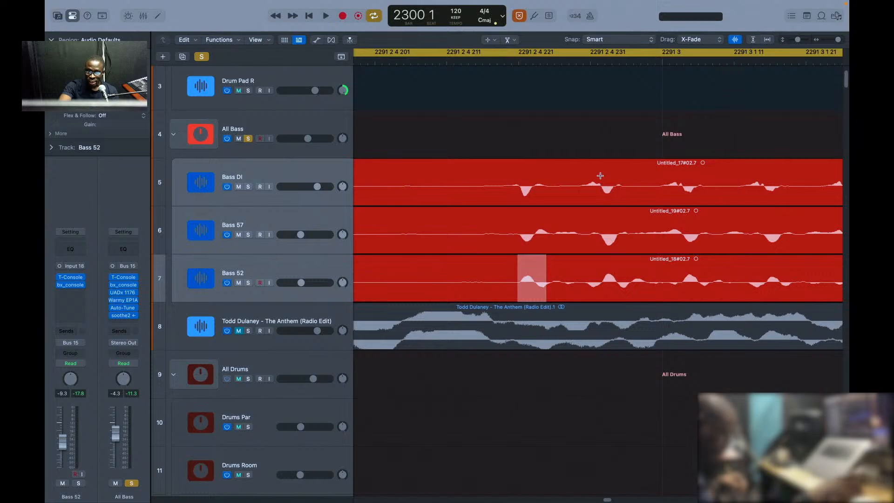
# Step: Marquee-select the second waveform cycle across all three bass tracks, followed by the third cycle just after 2291 3
pyautogui.moveTo(598, 168); pyautogui.dragTo(623, 271)
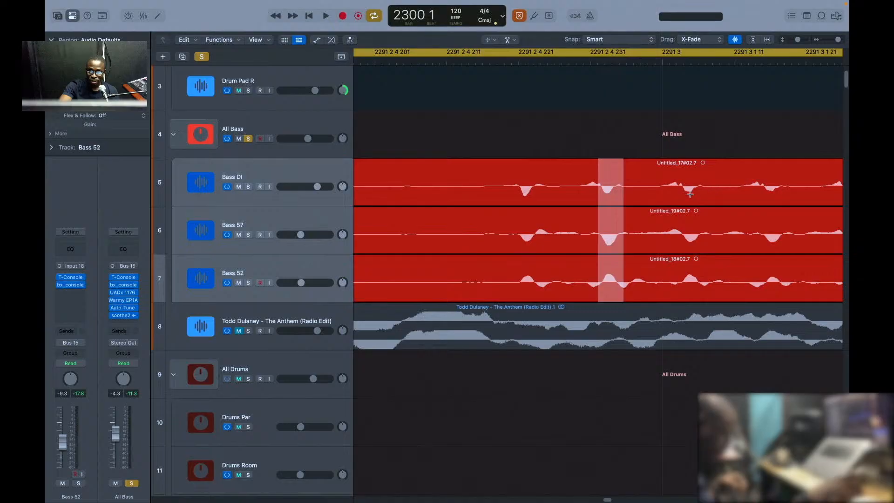
pyautogui.moveTo(680, 179); pyautogui.dragTo(712, 276)
pyautogui.moveTo(712, 276); pyautogui.dragTo(712, 276)
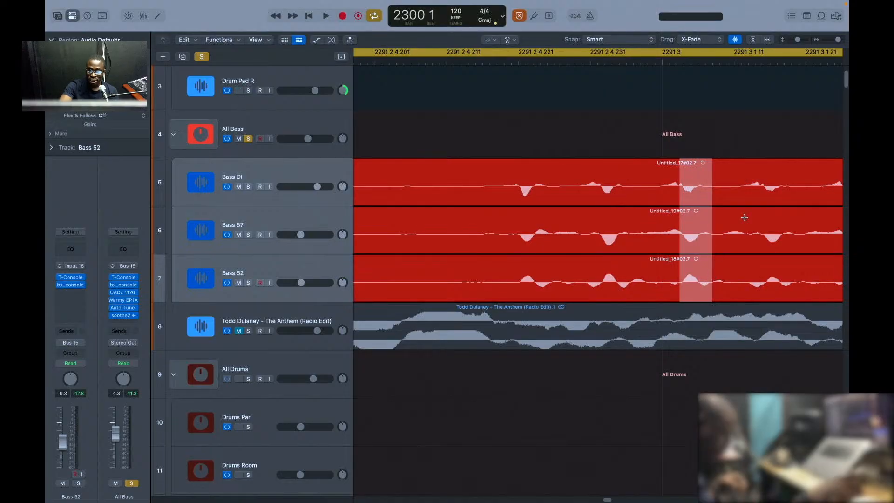
# Step: Marquee-select the fourth waveform cycle across the three bass tracks, and open the bx_console plug-in on Bass 52
pyautogui.moveTo(764, 177); pyautogui.dragTo(790, 267)
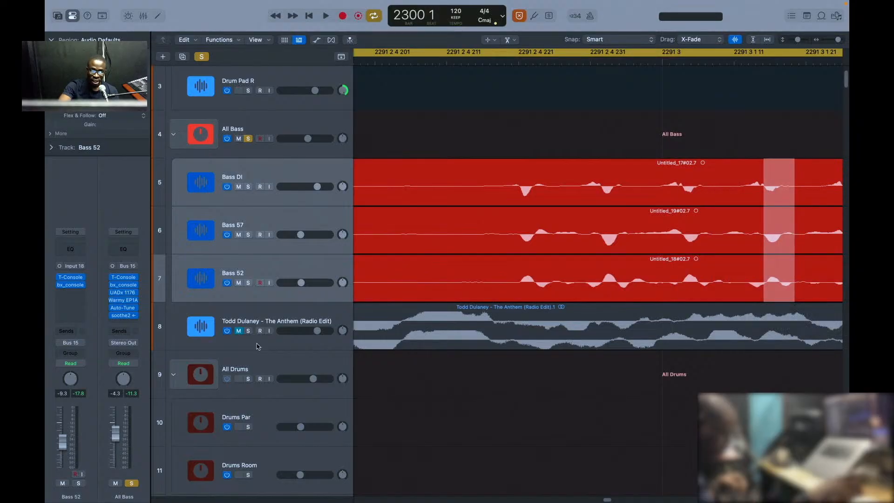
pyautogui.click(199, 279)
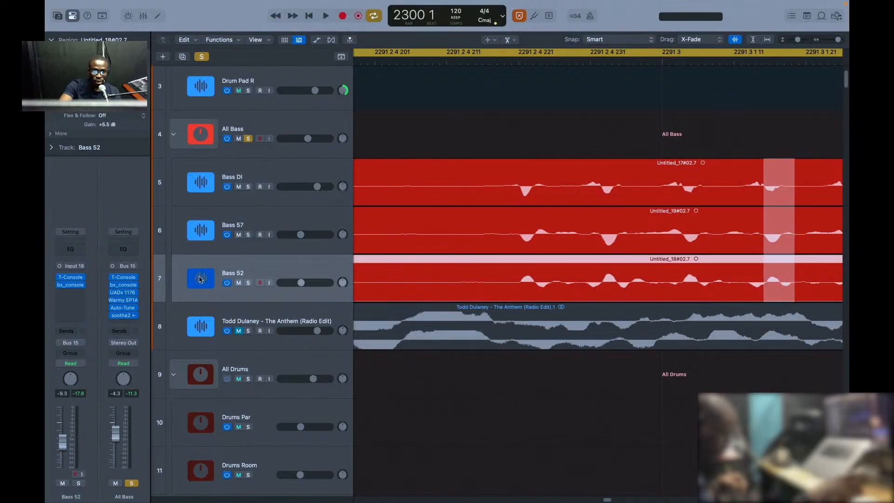
pyautogui.click(73, 285)
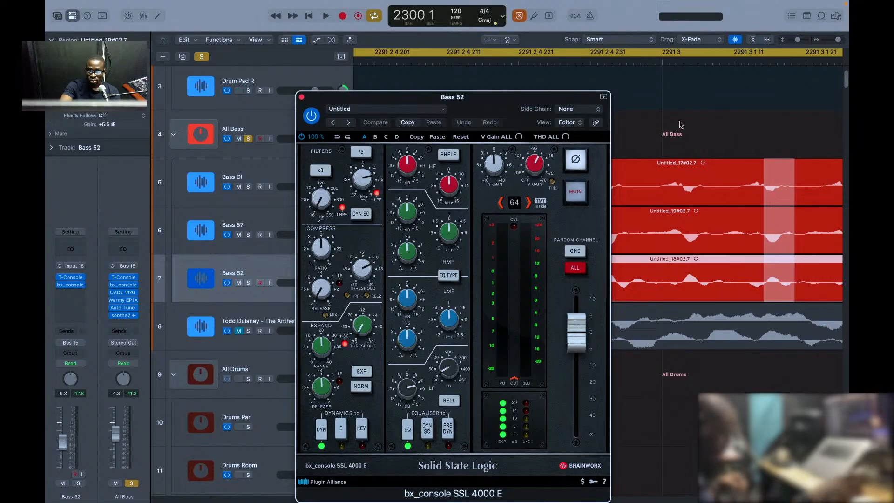
# Step: Play the bass tracks from just after 2291 3, comparing polarity inversion in Bass 52's bx_console, and close the plug-in
pyautogui.click(692, 142)
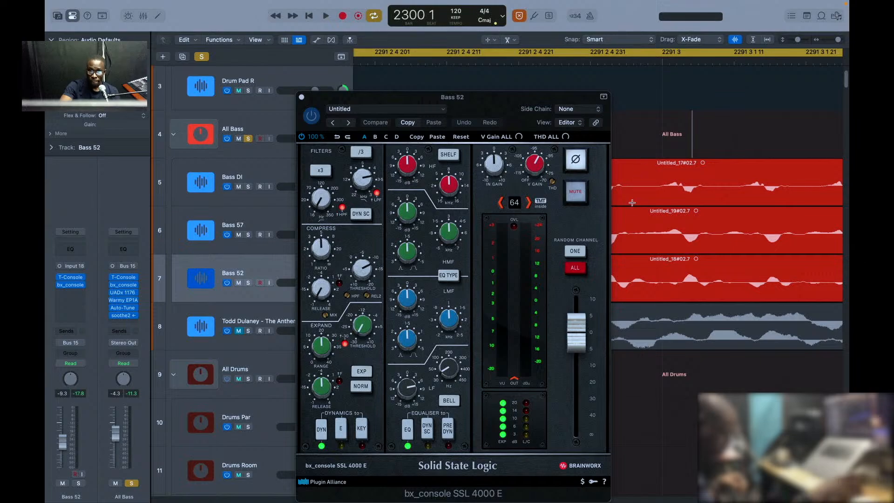
pyautogui.press('space')
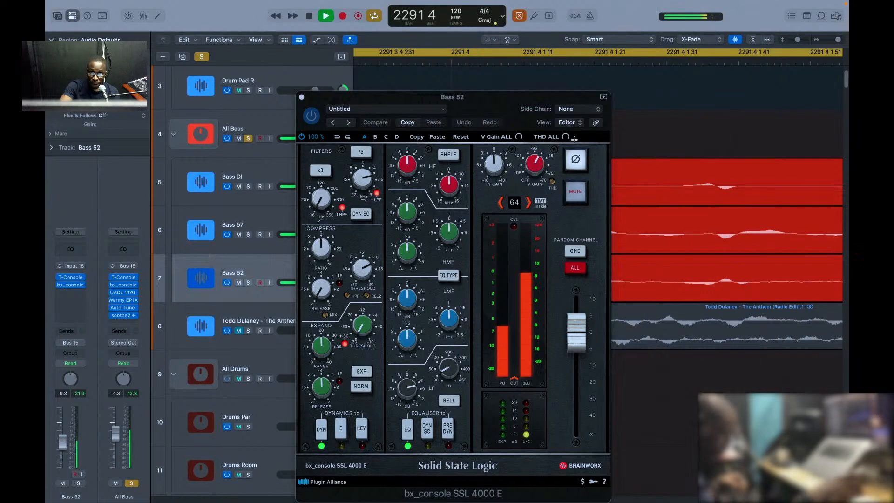
pyautogui.click(576, 163)
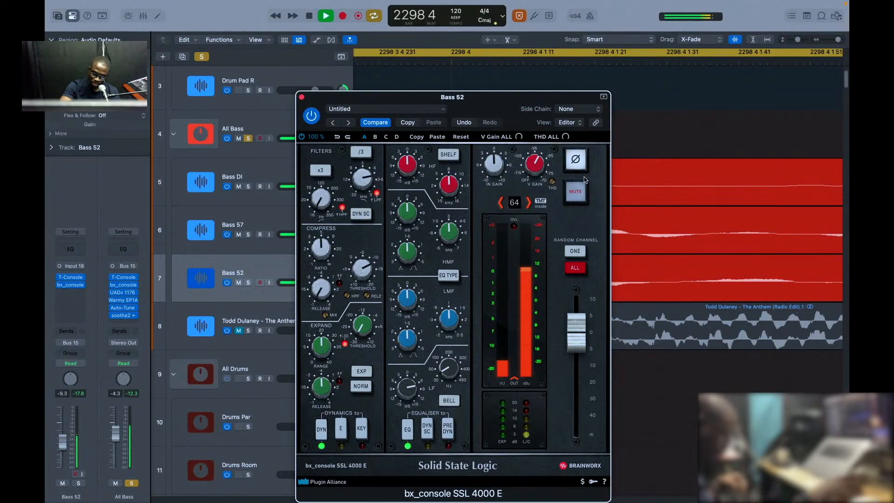
pyautogui.press('super+w')
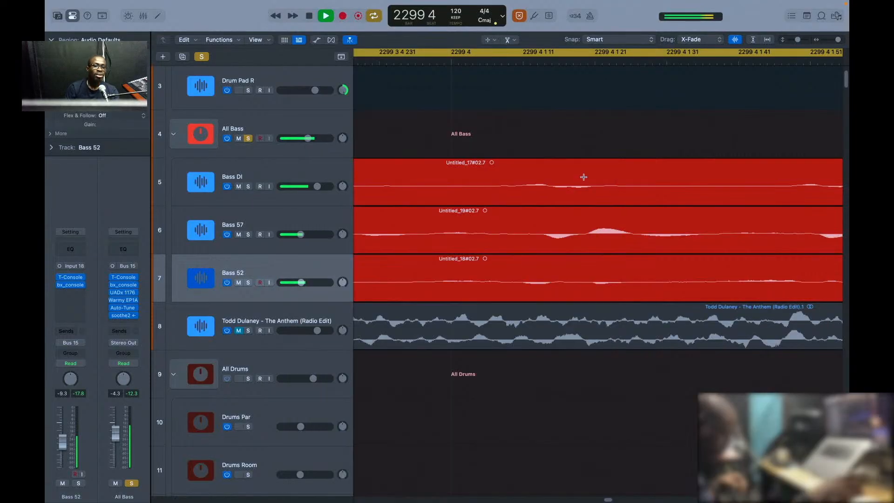
# Step: Listen to the blended bass tracks up to bar 2302 in a wider timeline view and stop playback
pyautogui.press('super+Left')
pyautogui.press('super+Left')
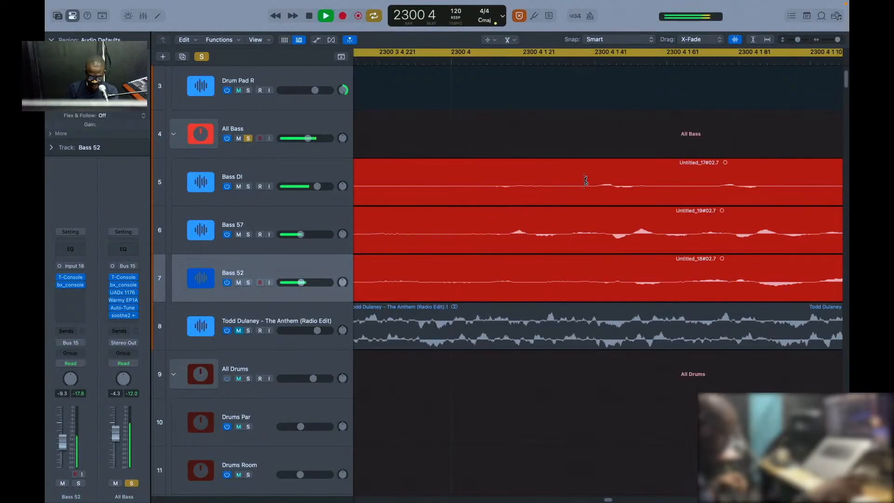
pyautogui.press('super+Left')
pyautogui.press('super+Left')
pyautogui.press('super+Left')
pyautogui.press('super+Left')
pyautogui.press('super+Left')
pyautogui.press('super+Left')
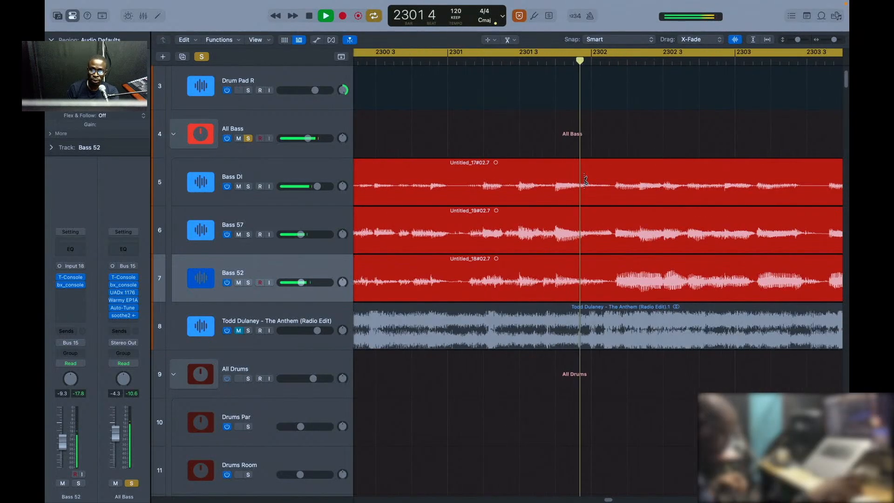
pyautogui.press('super+Left')
pyautogui.press('space')
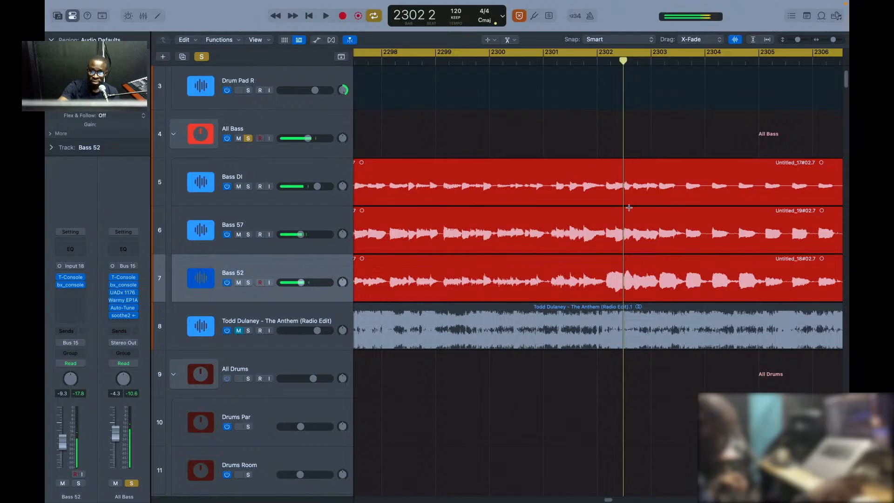
# Step: Solo only the E. Gtr track stack in place of the All Bass stack
pyautogui.scroll(-10, 533, 317)
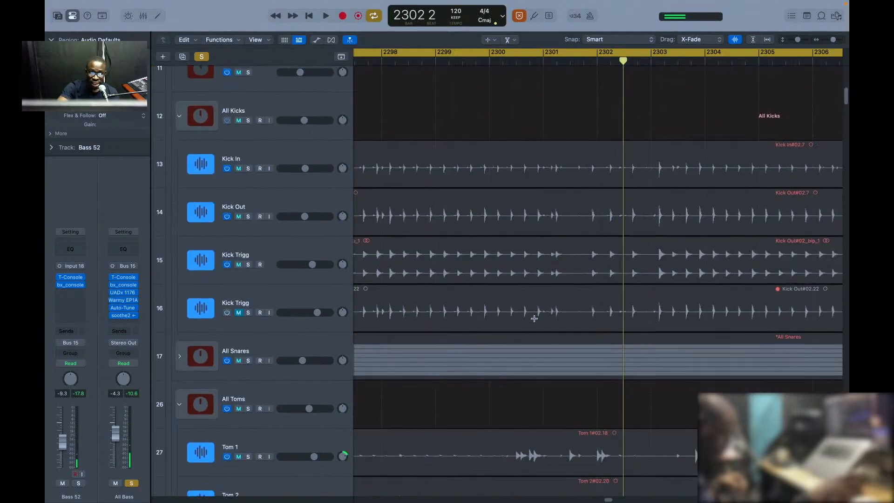
pyautogui.scroll(-8, 546, 298)
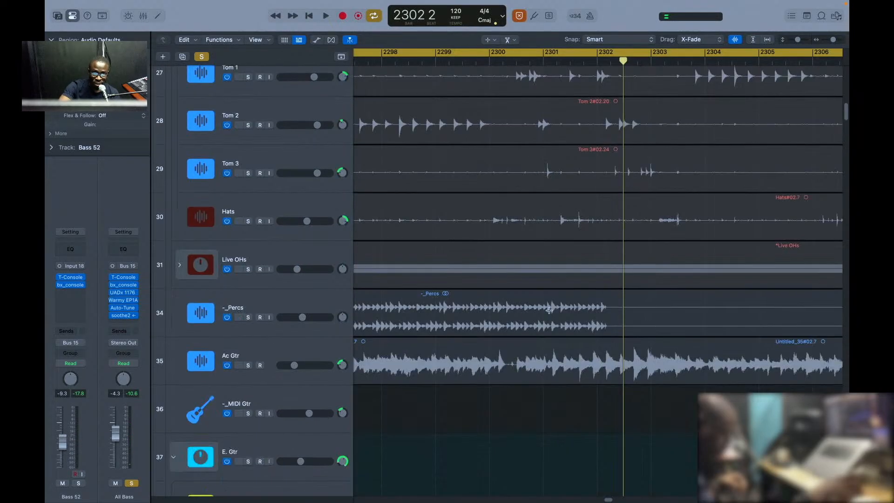
pyautogui.scroll(-5, 548, 311)
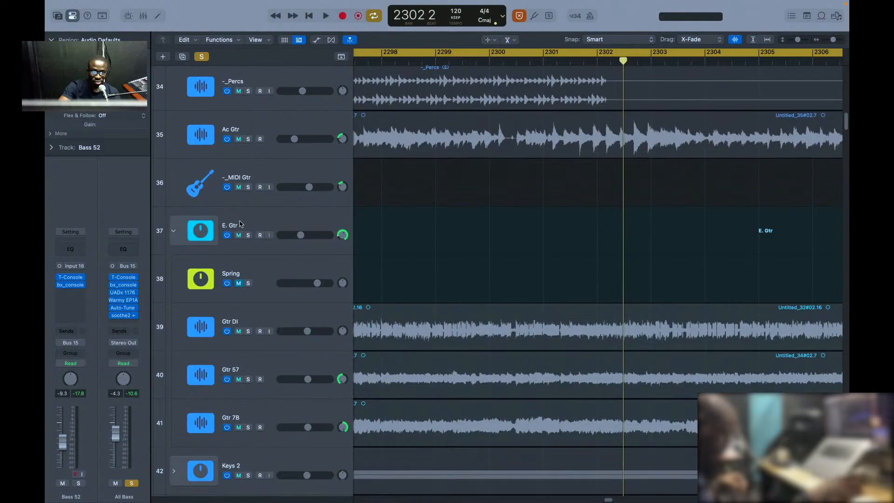
pyautogui.click(238, 284)
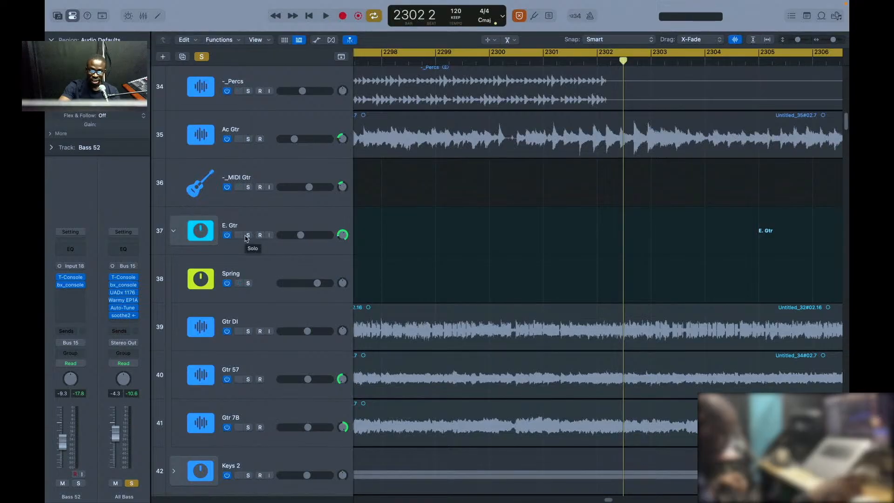
pyautogui.click(246, 236)
pyautogui.click(373, 243)
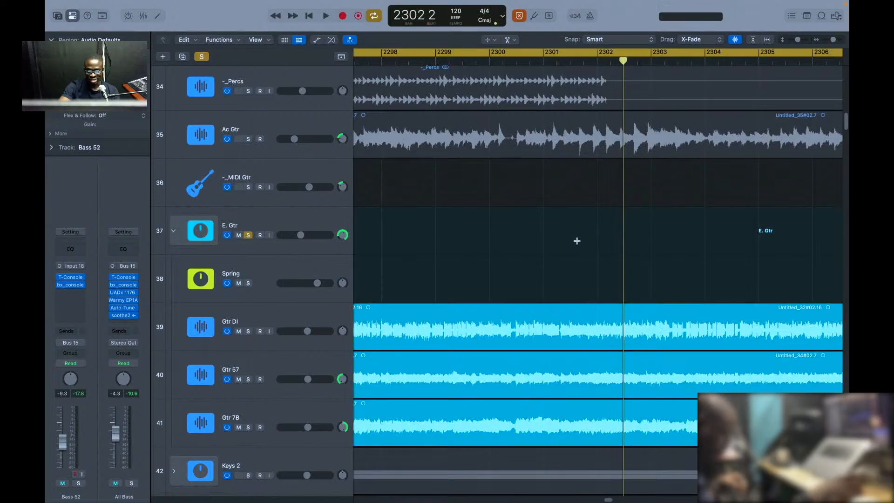
# Step: Place the playhead at 2296 2, among the short separated notes of the electric guitar tracks
pyautogui.press('super+Right')
pyautogui.press('super+Right')
pyautogui.press('super+Right')
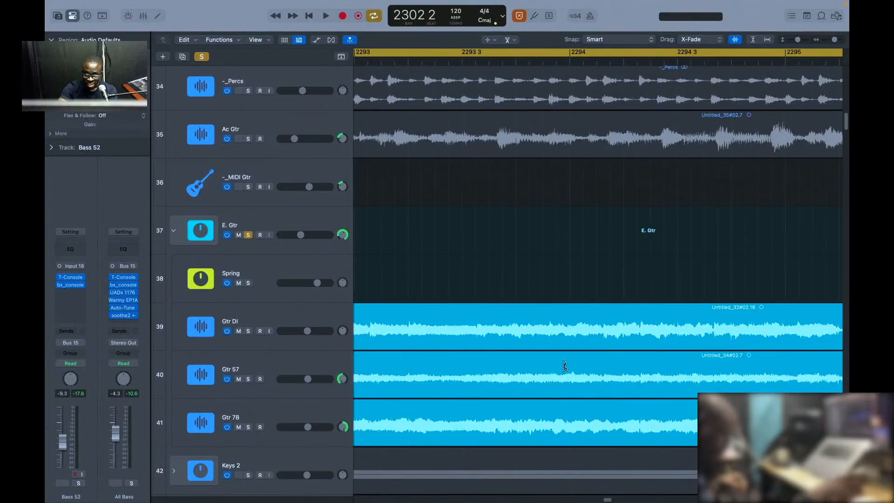
pyautogui.press('super+Left')
pyautogui.press('super+Left')
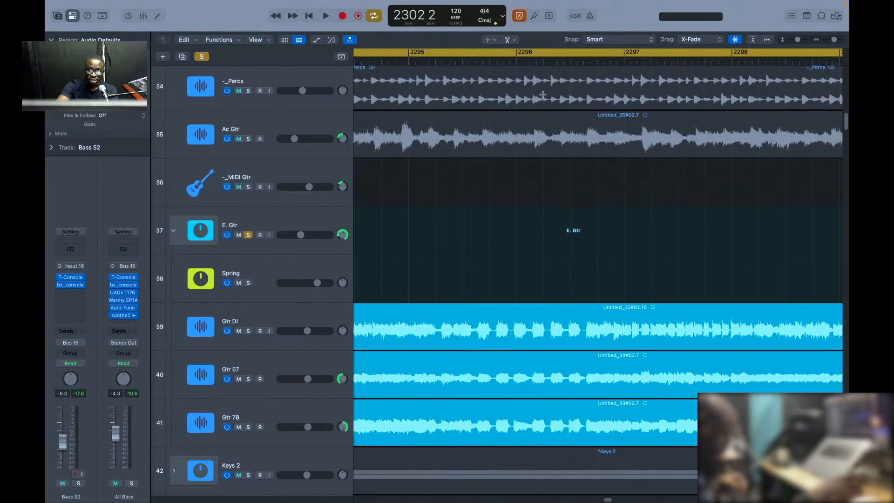
pyautogui.click(540, 65)
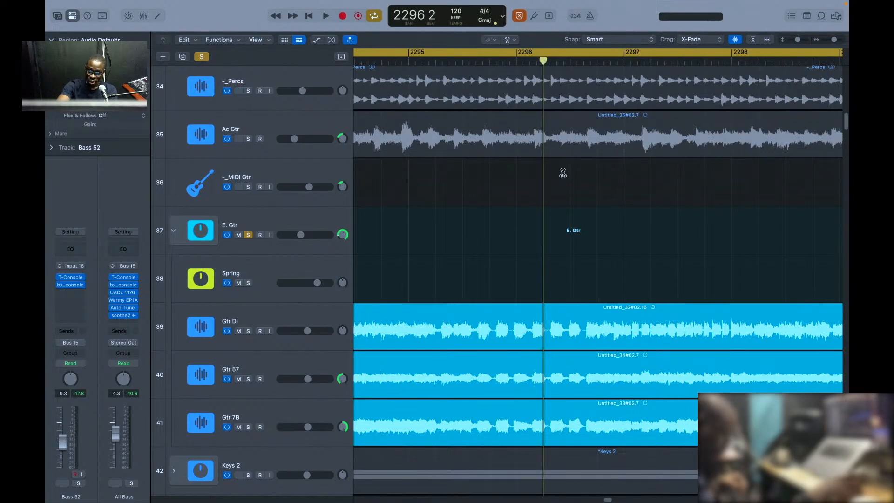
# Step: Switch the main editing tool from the Marquee tool to the Pointer tool
pyautogui.press('super+Right')
pyautogui.press('super+Right')
pyautogui.press('super+Left')
pyautogui.press('super+Left')
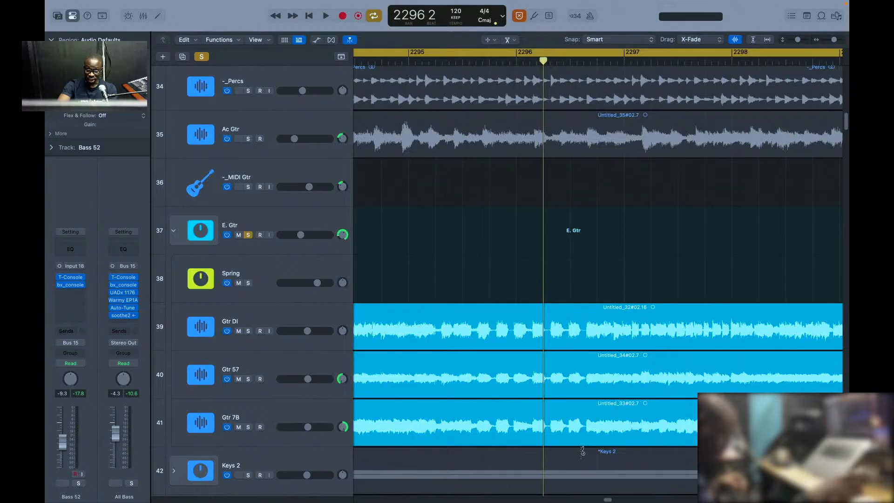
pyautogui.press('super+Right')
pyautogui.click(589, 267)
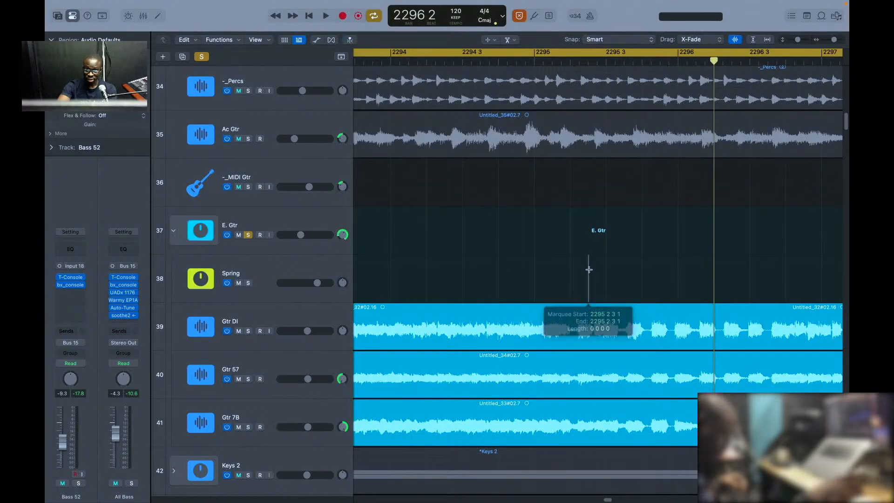
pyautogui.press('t')
pyautogui.press('t')
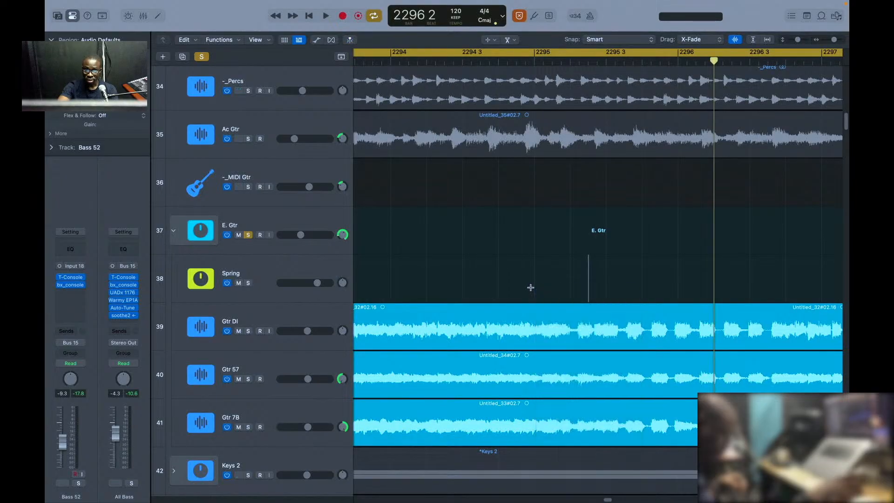
# Step: Examine the note onset just after 2296 2 2 on Gtr DI, Gtr 57 and Gtr 7B
pyautogui.press('super+Right')
pyautogui.press('super+Right')
pyautogui.press('super+Right')
pyautogui.press('super+Right')
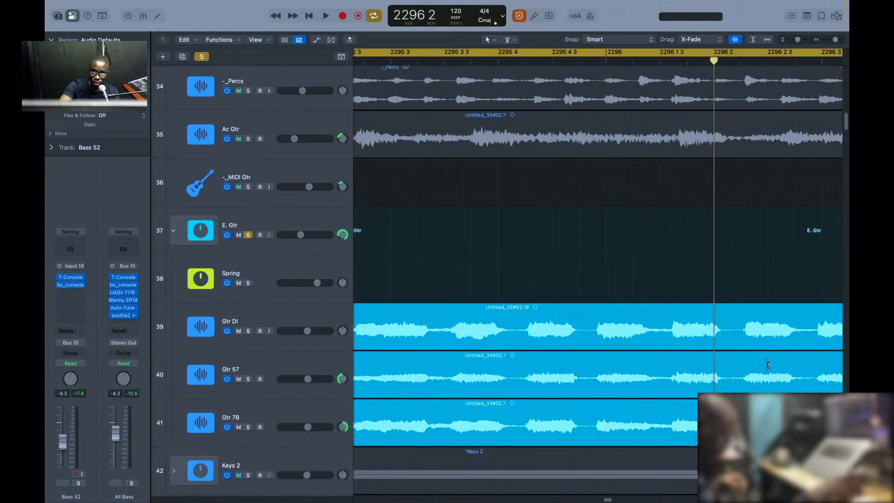
pyautogui.press('super+Right')
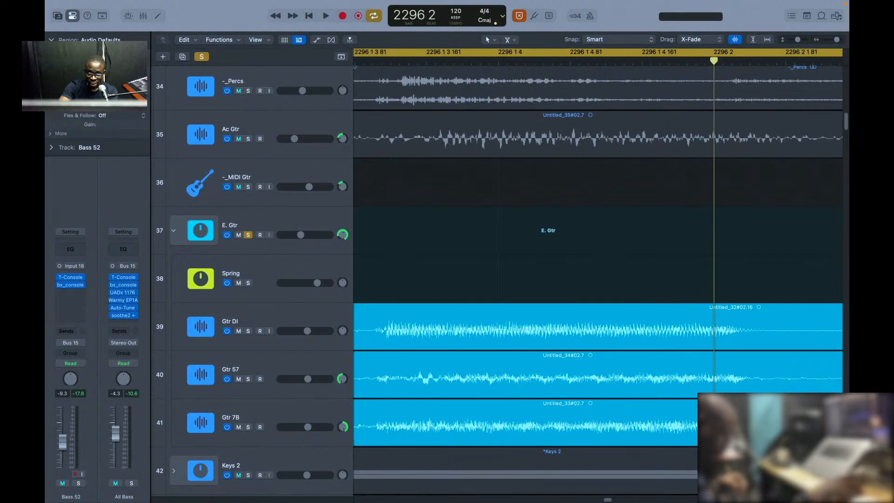
pyautogui.hscroll(10, 598, 273)
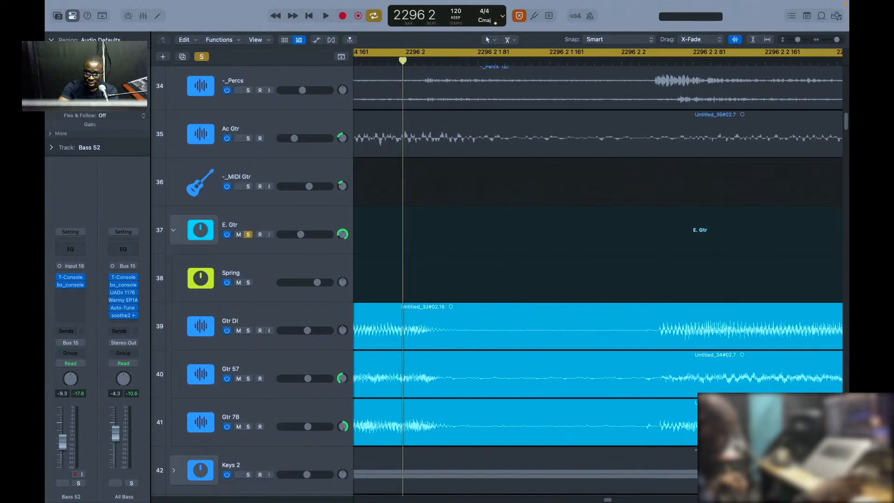
pyautogui.hscroll(3, 536, 321)
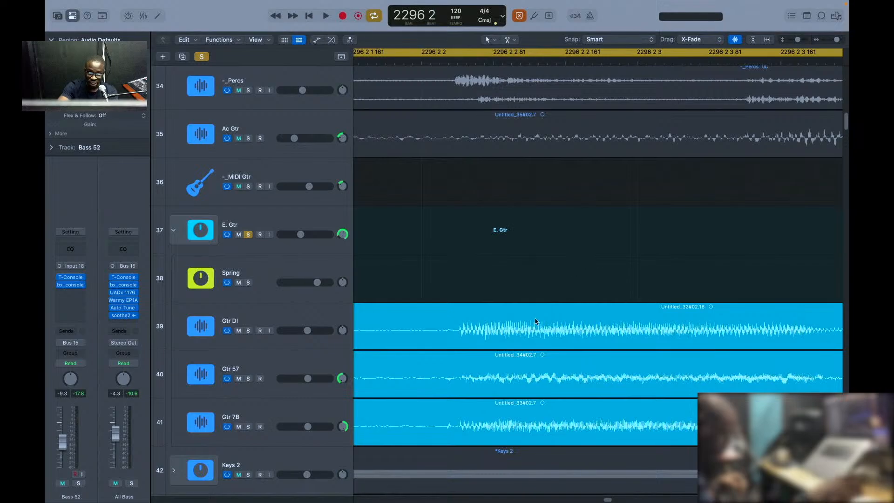
pyautogui.press('super+Right')
pyautogui.hscroll(-6, 527, 346)
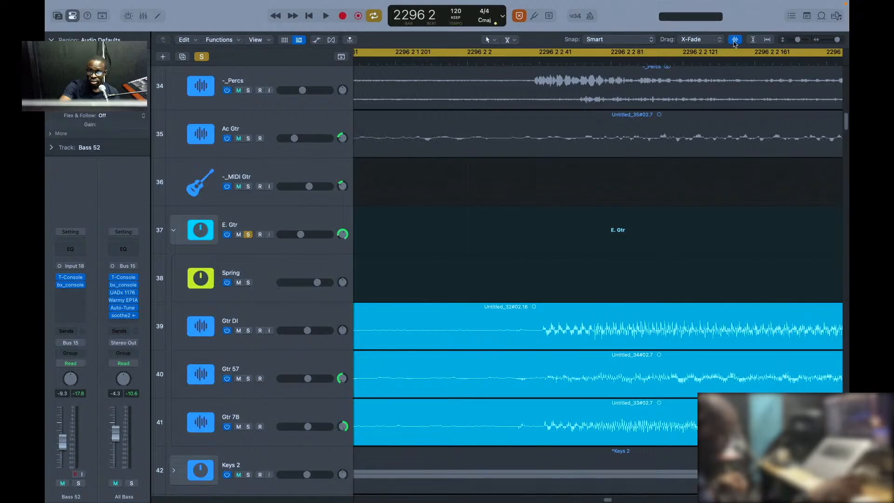
# Step: Increase the waveform zoom and view the individual guitar cycles around 2296 2 2 41 in close-up
pyautogui.moveTo(733, 38); pyautogui.dragTo(728, 2)
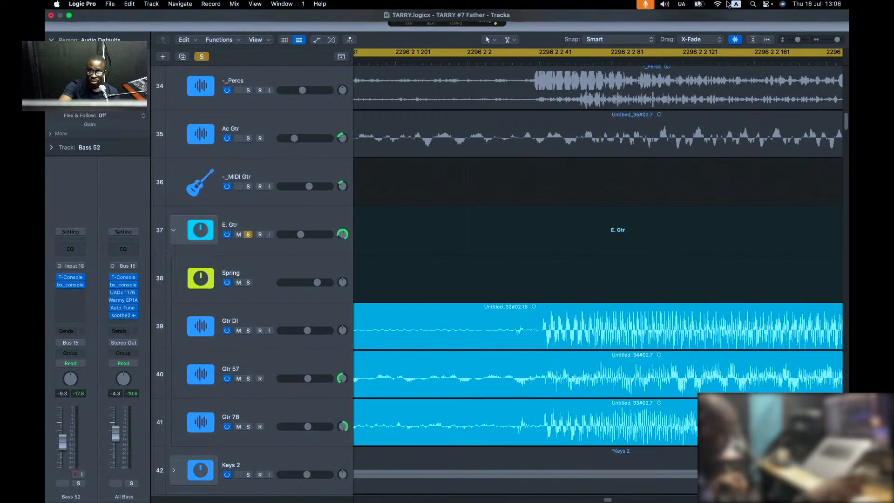
pyautogui.press('super+Right')
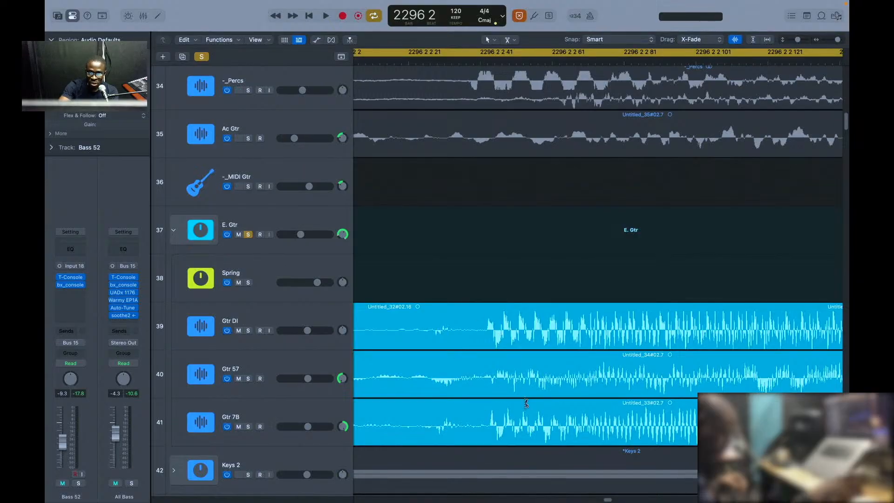
pyautogui.press('super+Right')
pyautogui.hscroll(-5, 416, 313)
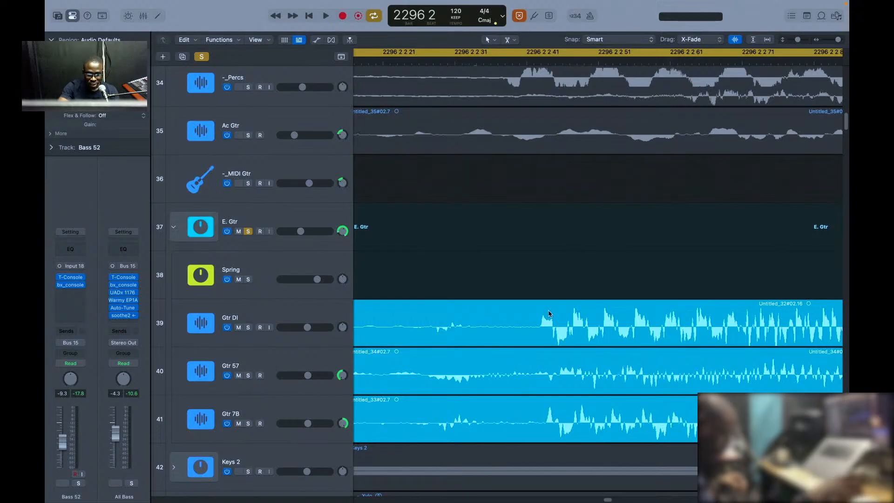
# Step: Marquee-select the first note cycle near 2296 2 2 41 across the three guitar tracks, followed by the small transient near 2296 2 2 31
pyautogui.press('t')
pyautogui.press('r')
pyautogui.moveTo(538, 310); pyautogui.dragTo(572, 433)
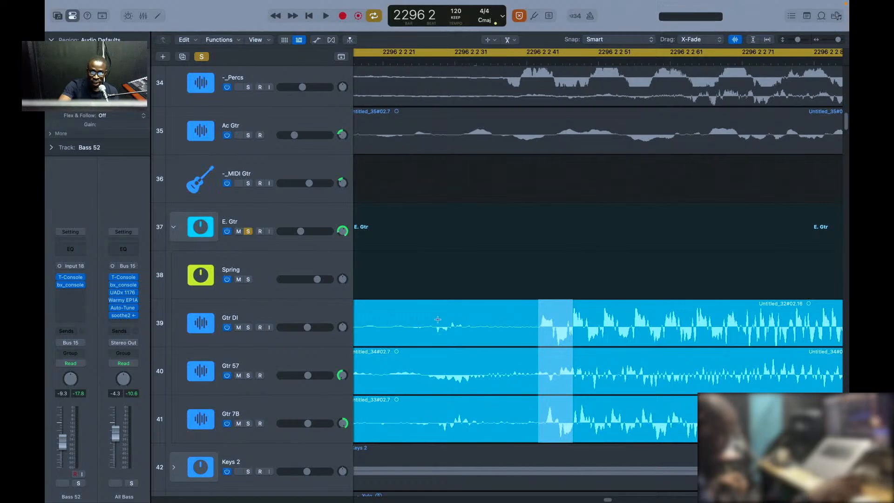
pyautogui.moveTo(434, 320); pyautogui.dragTo(476, 410)
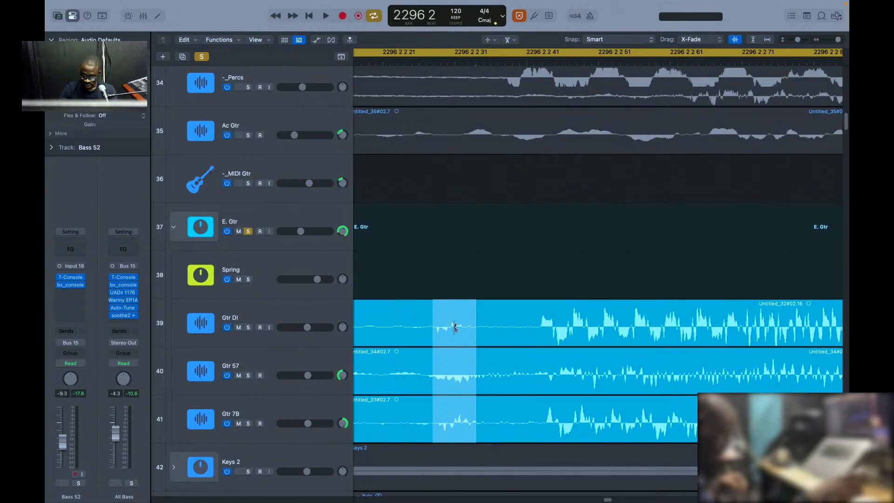
# Step: Enlarge the track height and examine the selected transient's waveform shape on Gtr DI, Gtr 57 and Gtr 7B
pyautogui.press('super+Right')
pyautogui.press('super+Right')
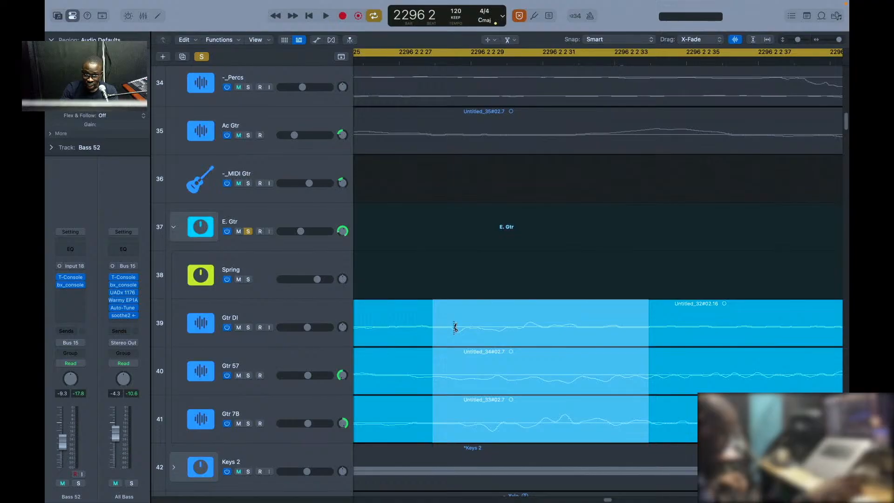
pyautogui.press('super+Left')
pyautogui.press('super+Left')
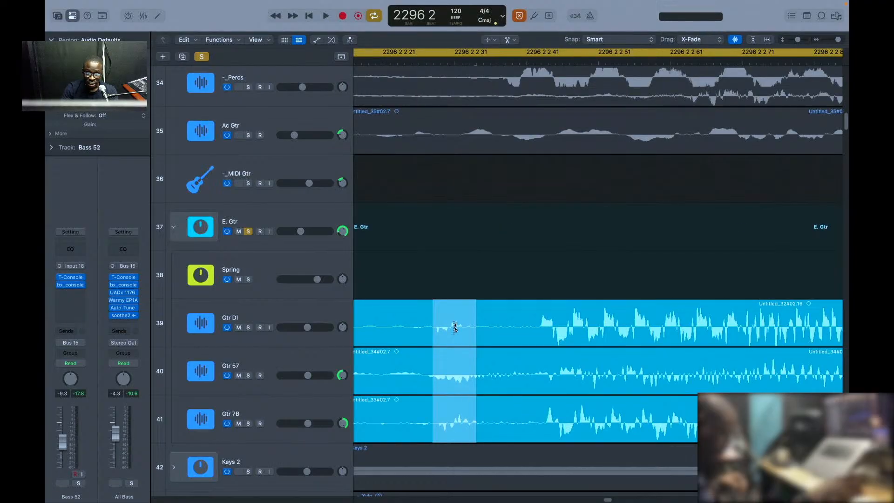
pyautogui.press('super+Down')
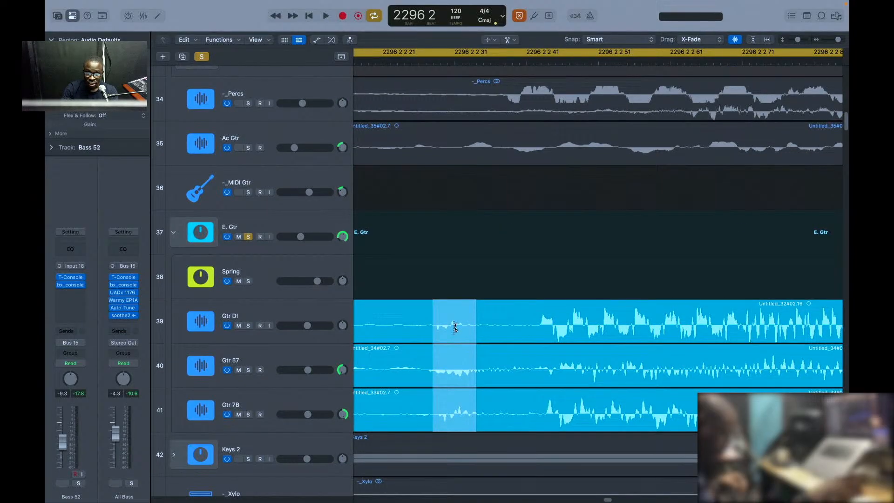
pyautogui.press('super+Up')
pyautogui.press('super+Up')
pyautogui.press('super+Right')
pyautogui.press('super+Right')
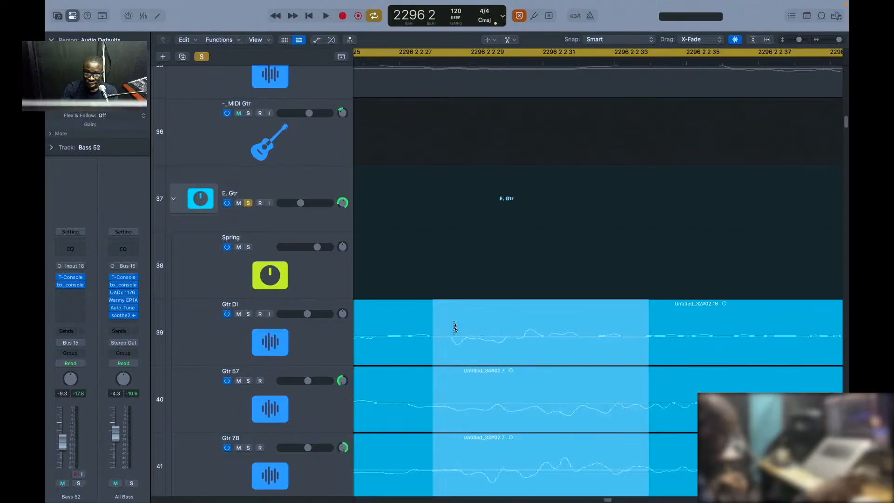
# Step: Marquee-select the first strong note cycles just after 2296 2 2 41 across Gtr DI, Gtr 57 and Gtr 7B
pyautogui.press('super+Left')
pyautogui.press('super+Left')
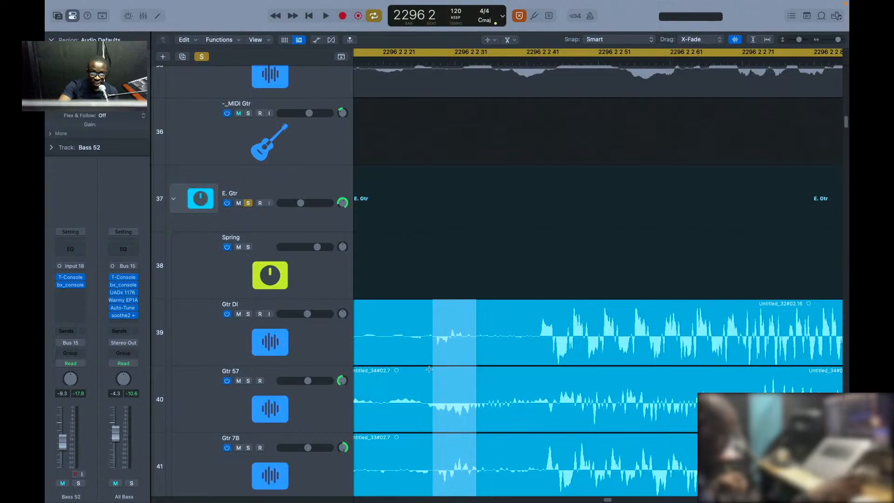
pyautogui.scroll(-3, 490, 429)
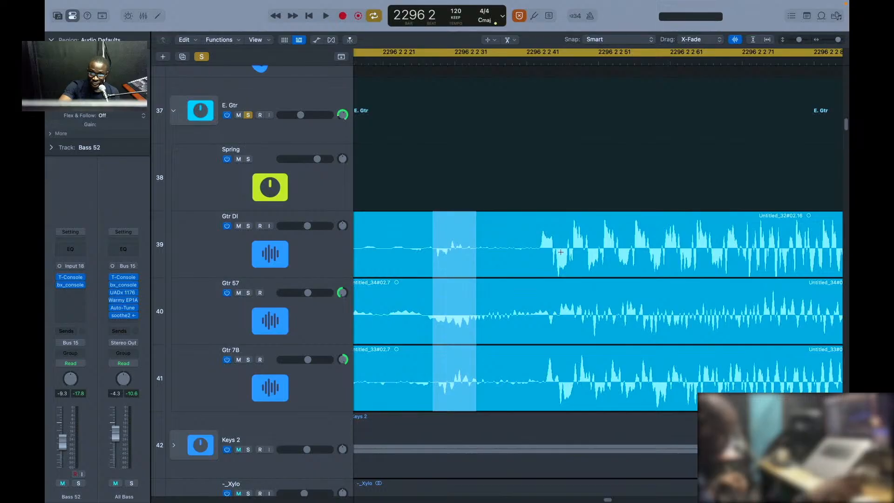
pyautogui.moveTo(554, 231); pyautogui.dragTo(592, 367)
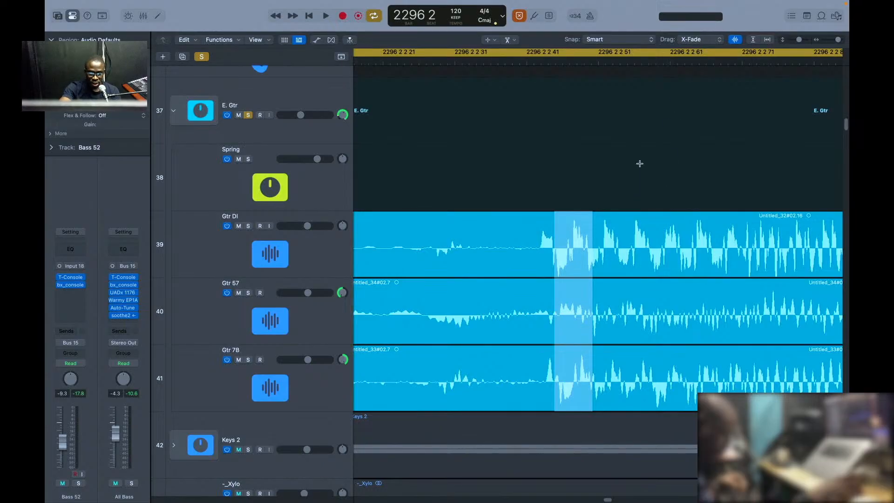
# Step: With the Pointer tool, place the playhead near 2296 2 2 31 and start playback with the Gtr 57 track selected
pyautogui.press('t')
pyautogui.press('t')
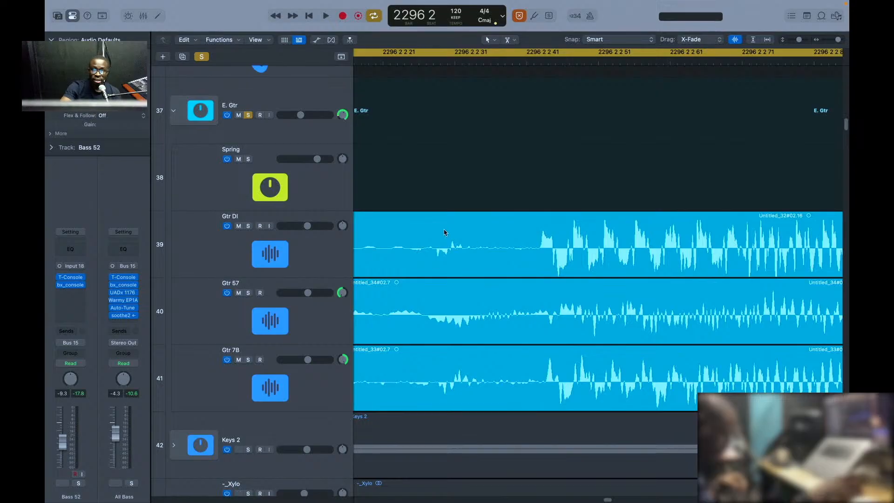
pyautogui.click(461, 64)
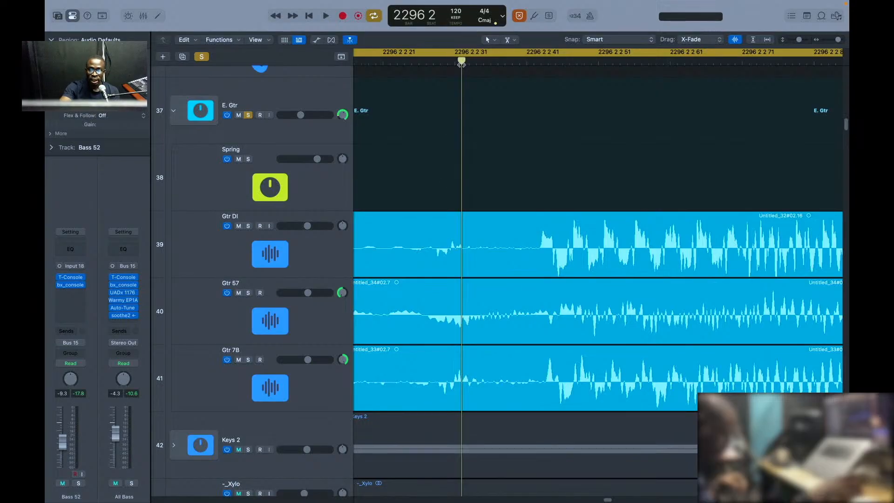
pyautogui.click(234, 315)
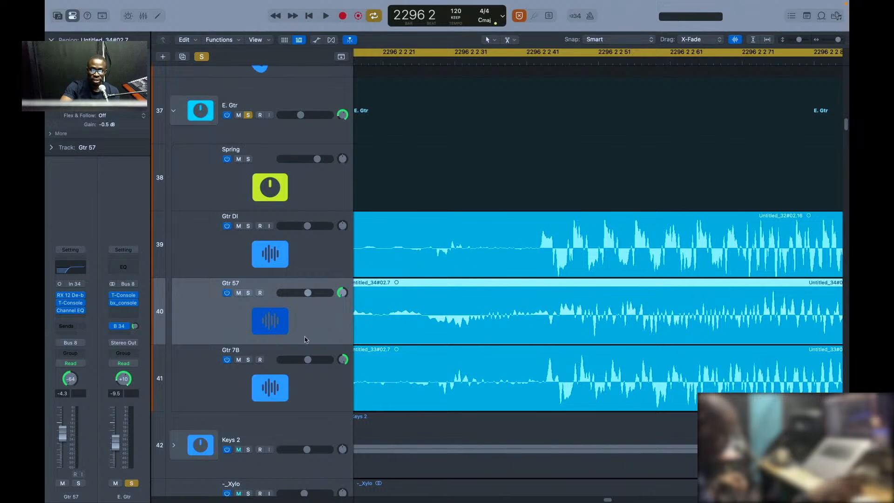
pyautogui.press('space')
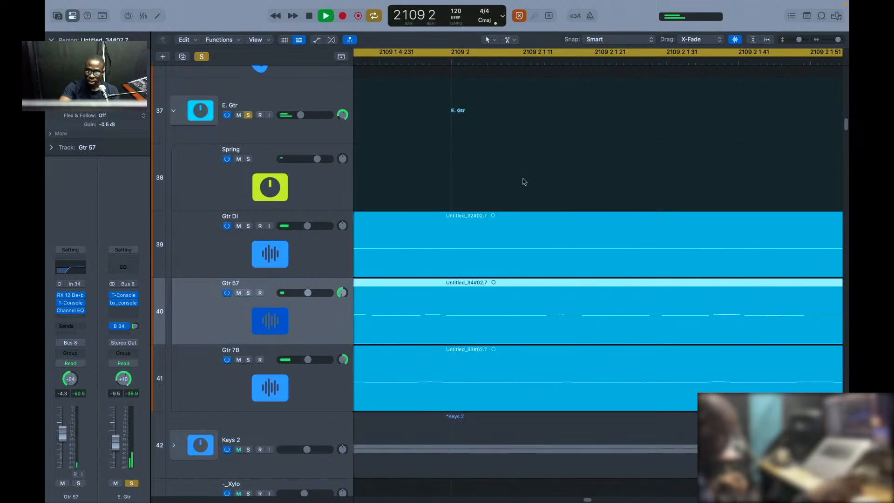
# Step: Audition the guitars further into their regions, from around bar 2130, and check Gtr 7B's channel strip before stopping playback
pyautogui.press('super+Left')
pyautogui.press('super+Left')
pyautogui.press('super+Left')
pyautogui.press('super+Left')
pyautogui.press('super+Left')
pyautogui.press('super+Left')
pyautogui.press('super+Left')
pyautogui.press('super+Left')
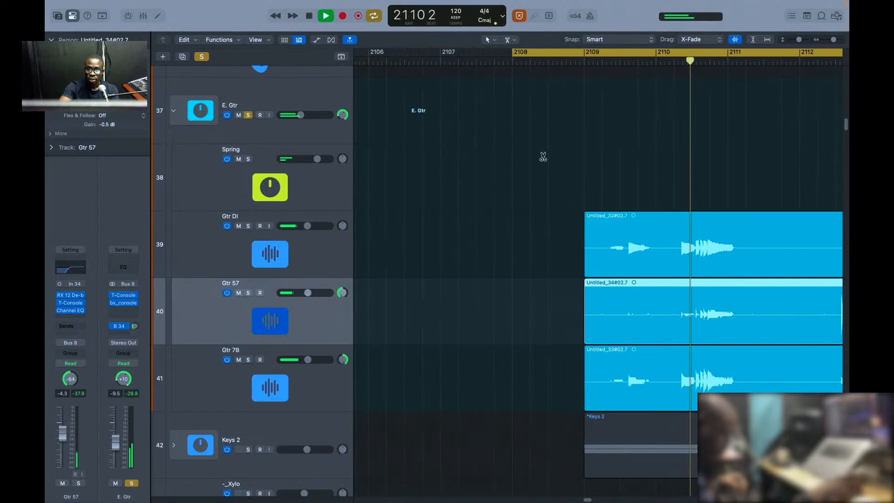
pyautogui.press('super+Left')
pyautogui.press('super+Left')
pyautogui.press('super+Left')
pyautogui.press('super+Left')
pyautogui.press('super+Left')
pyautogui.press('super+Left')
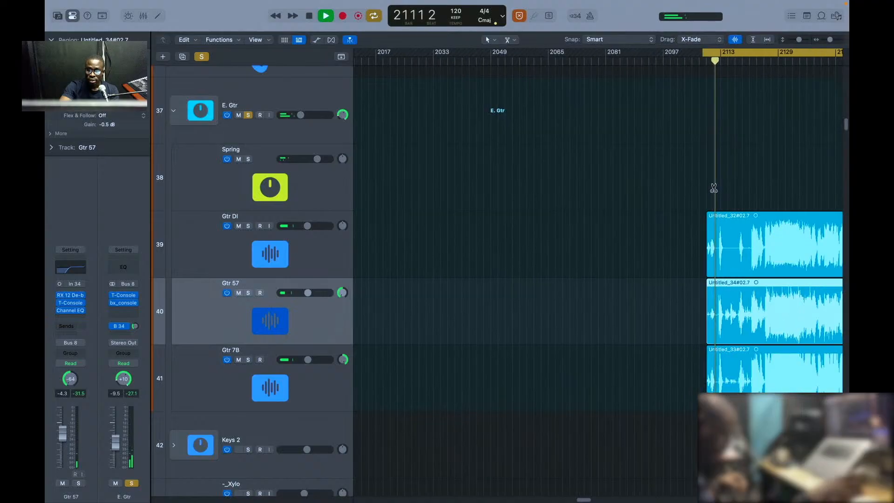
pyautogui.click(785, 61)
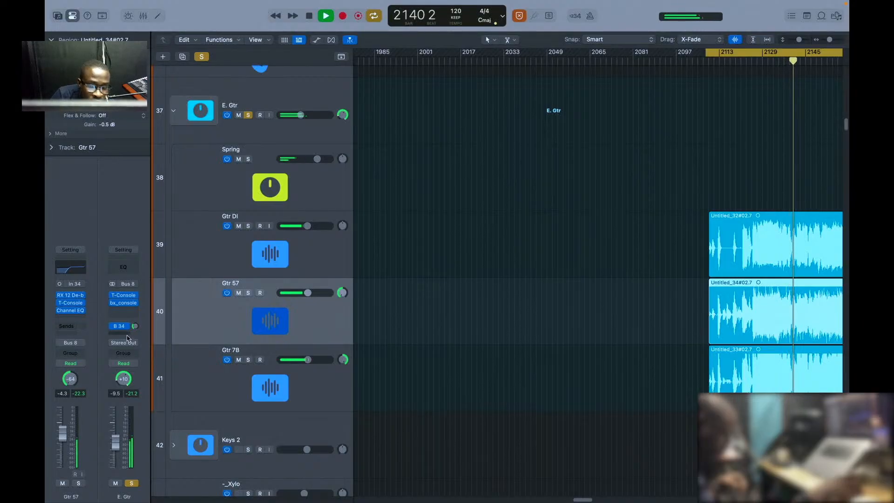
pyautogui.click(201, 381)
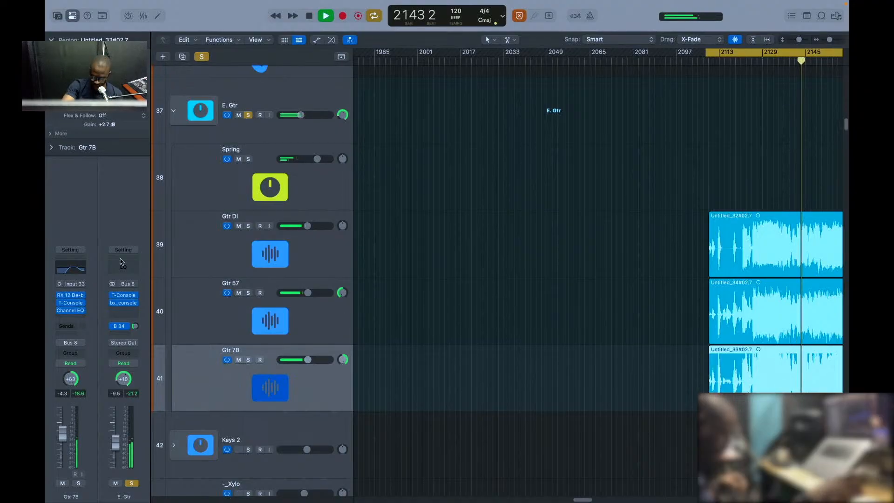
pyautogui.press('space')
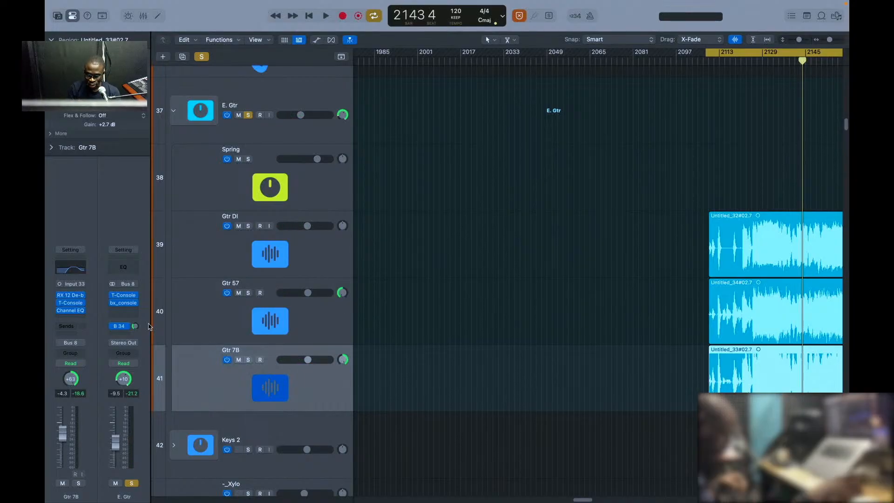
# Step: Examine the waveforms of Gtr DI, Gtr 57 and Gtr 7B in close-up around bars 2142 to 2143
pyautogui.press('z')
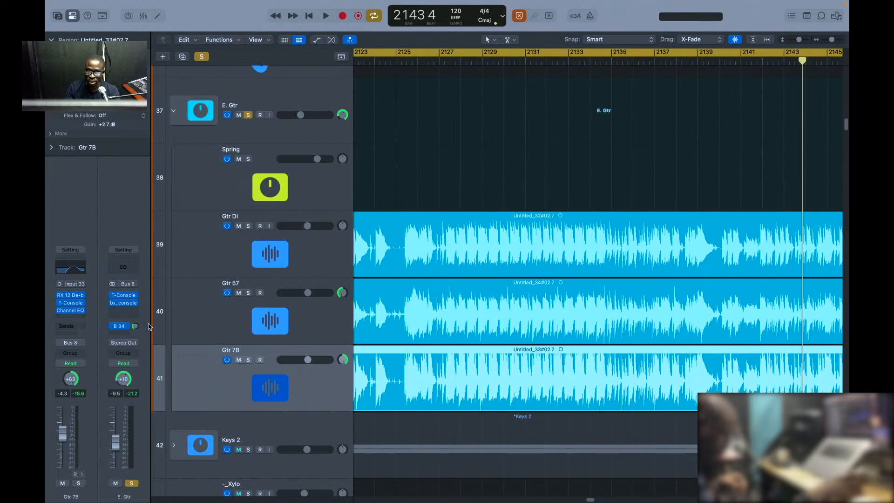
pyautogui.press('super+Right')
pyautogui.press('super+Right')
pyautogui.press('super+Right')
pyautogui.press('super+Right')
pyautogui.press('super+Right')
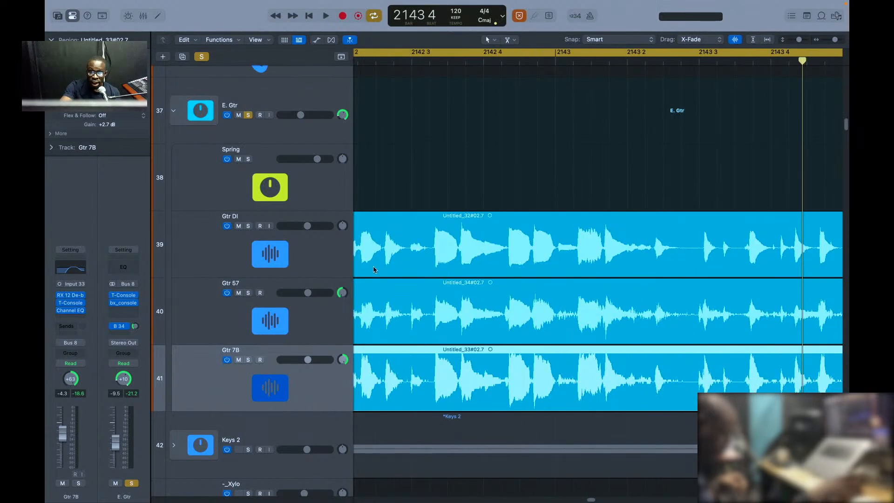
# Step: Insert a mono bx_console SSL 4000 E on Gtr 57 between its T-Console and Channel EQ plug-ins
pyautogui.click(244, 317)
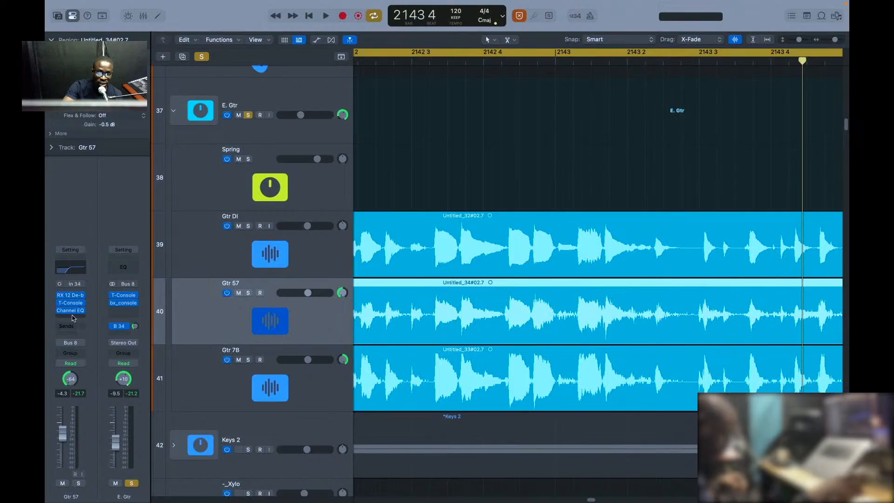
pyautogui.moveTo(72, 311)
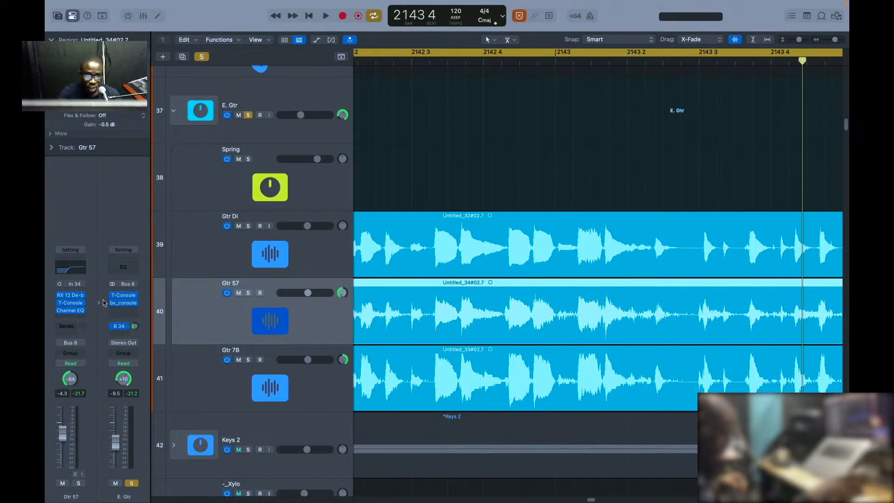
pyautogui.click(67, 309)
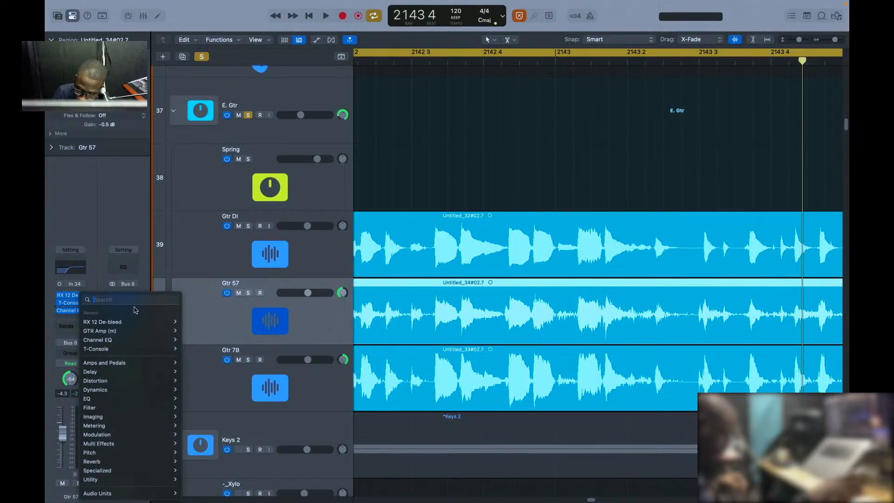
pyautogui.write('400')
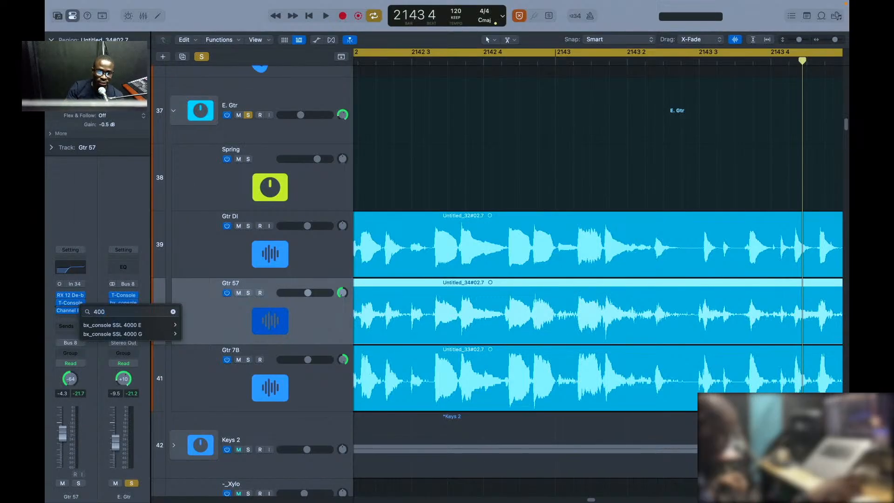
pyautogui.press('Down')
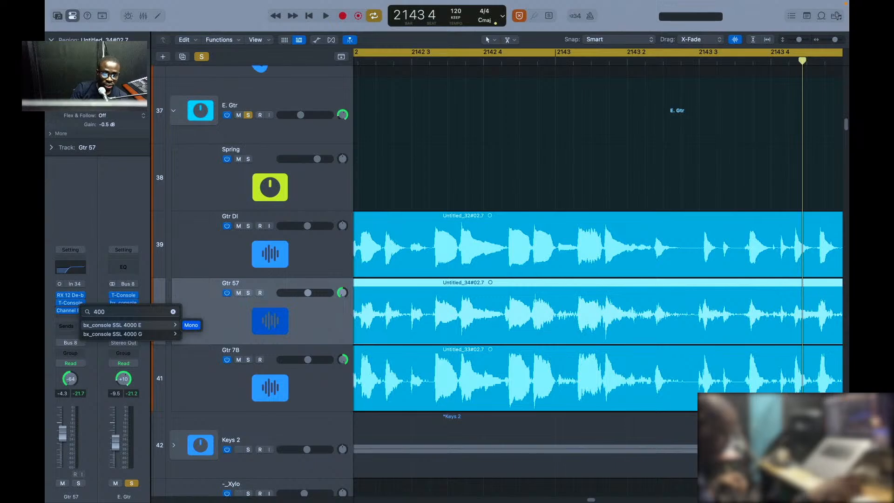
pyautogui.press('Return')
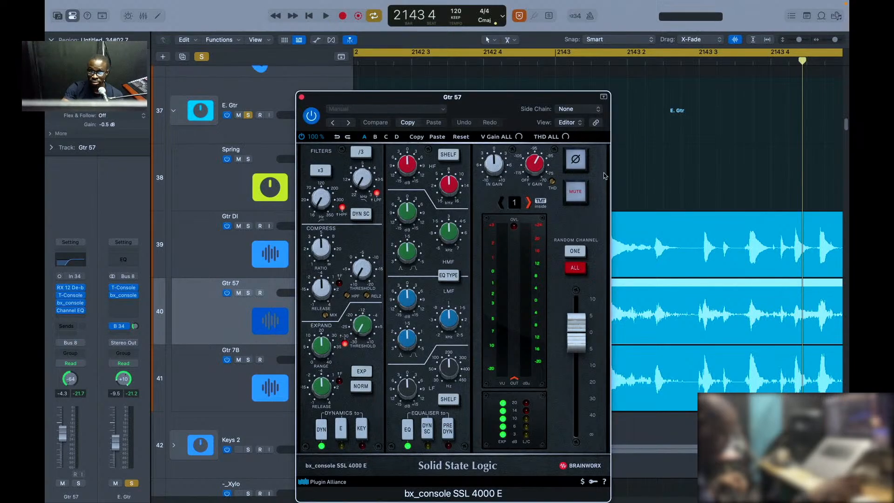
# Step: Play the guitars, engage phase invert on Gtr 57's bx_console SSL 4000 E, and stop playback
pyautogui.click(657, 168)
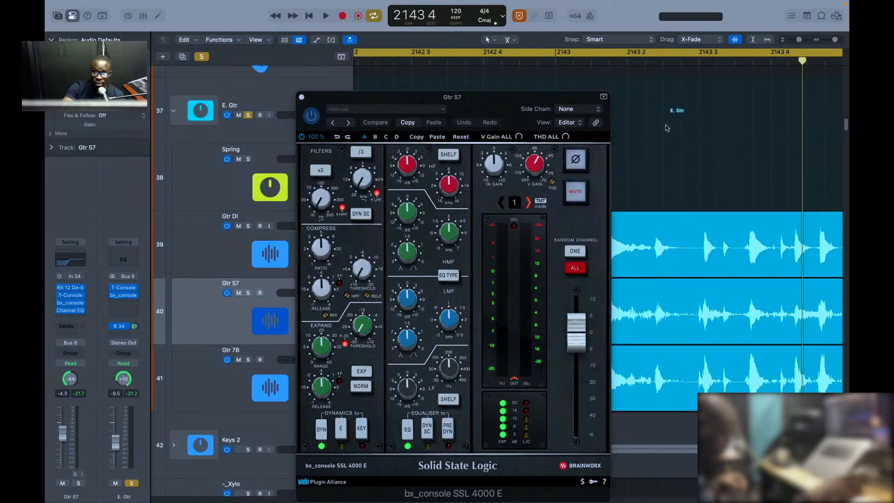
pyautogui.press('space')
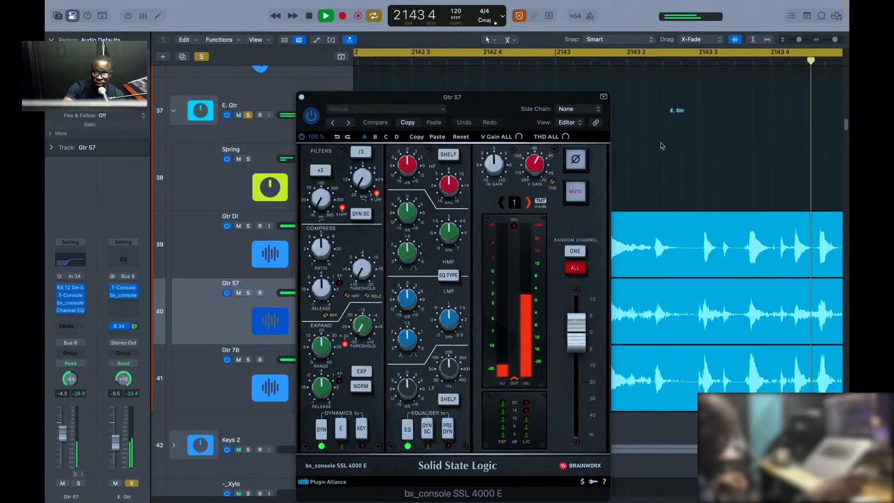
pyautogui.click(576, 161)
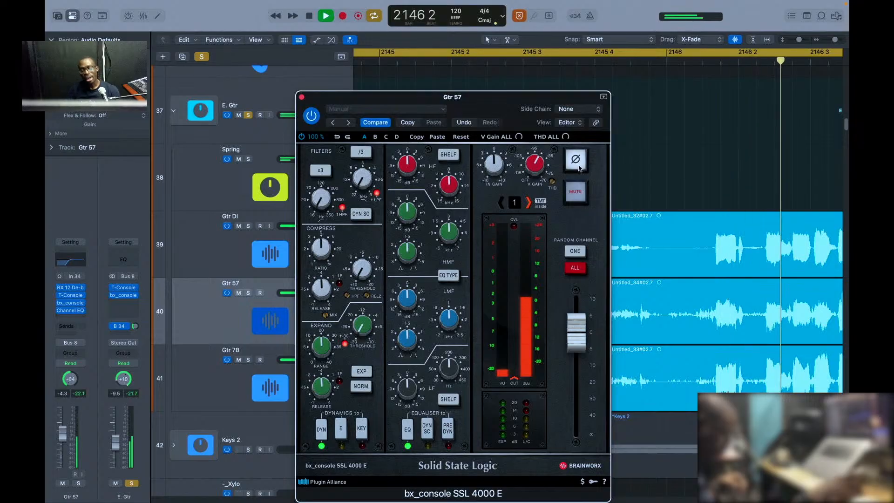
pyautogui.press('space')
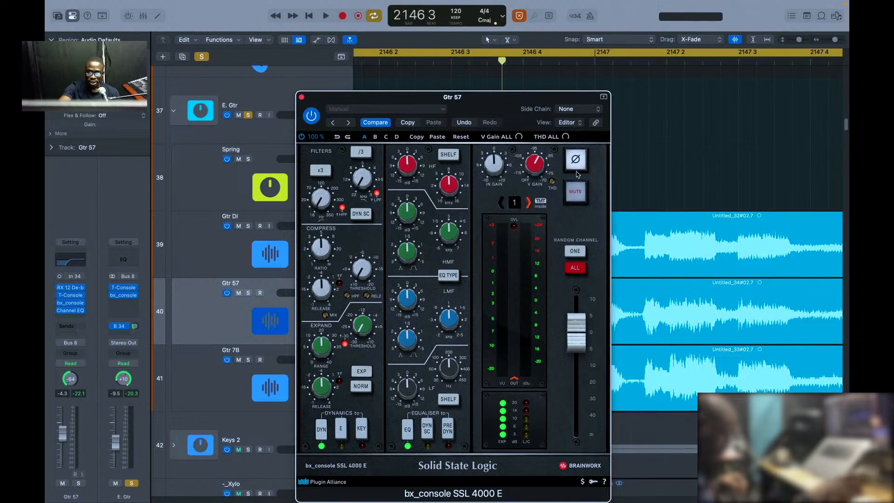
# Step: Compare Gtr 57 with phase invert off and on during playback, leave it engaged, and close the plug-in window
pyautogui.click(703, 162)
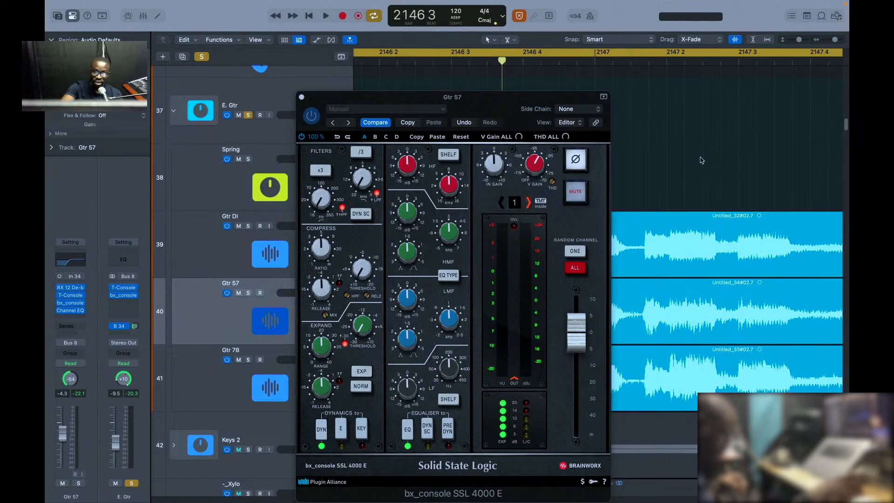
pyautogui.press('space')
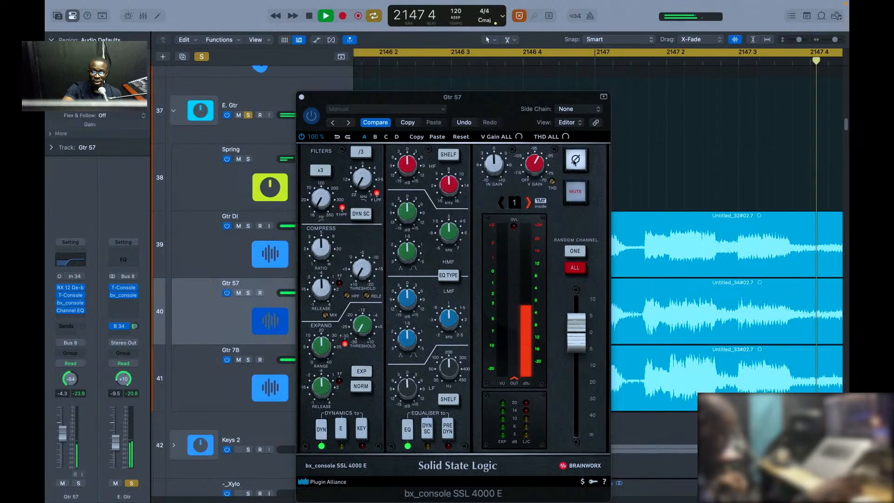
pyautogui.click(574, 162)
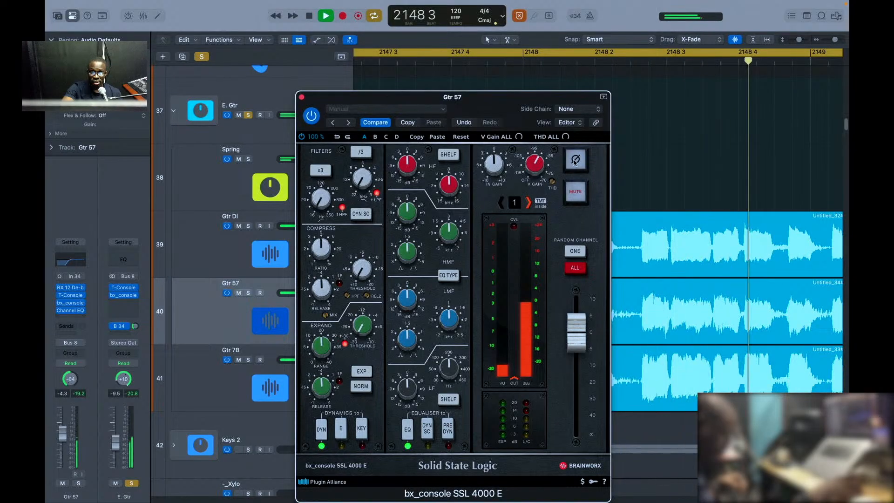
pyautogui.click(574, 161)
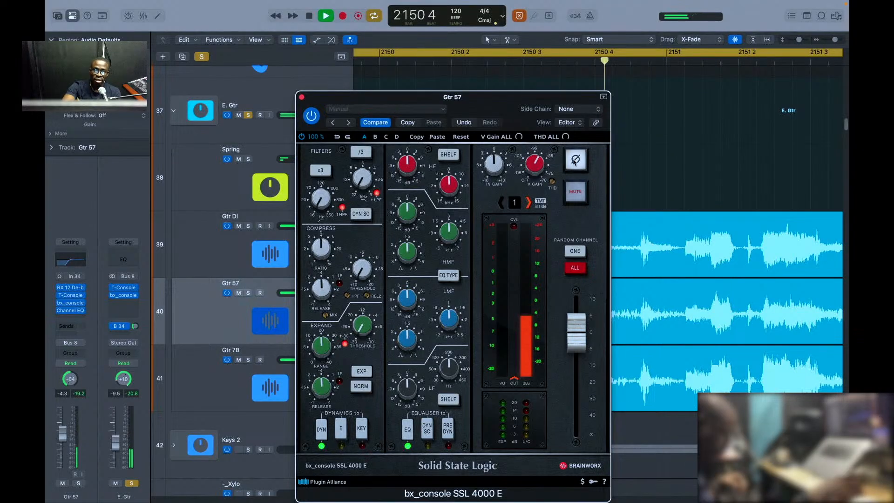
pyautogui.click(575, 162)
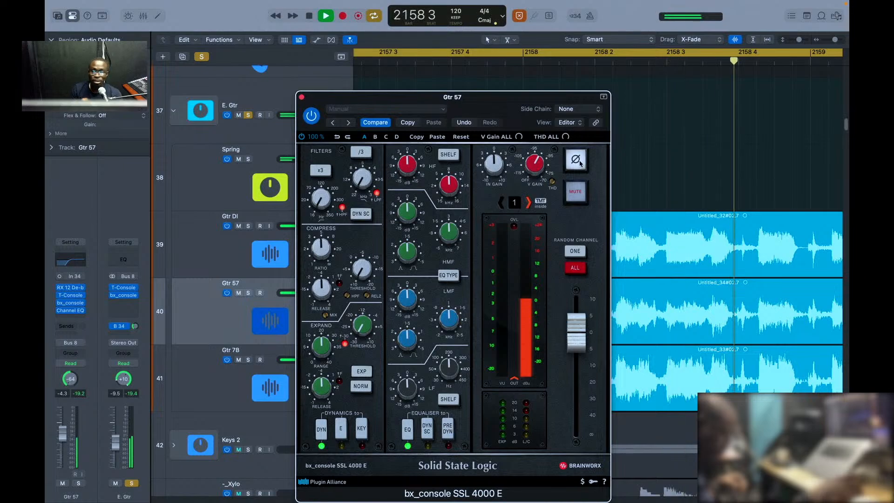
pyautogui.press('space')
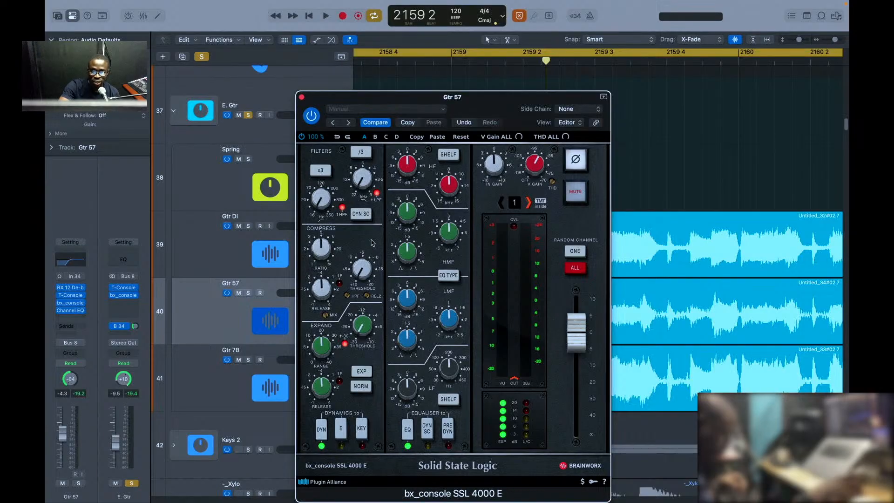
pyautogui.moveTo(489, 97); pyautogui.dragTo(480, 44)
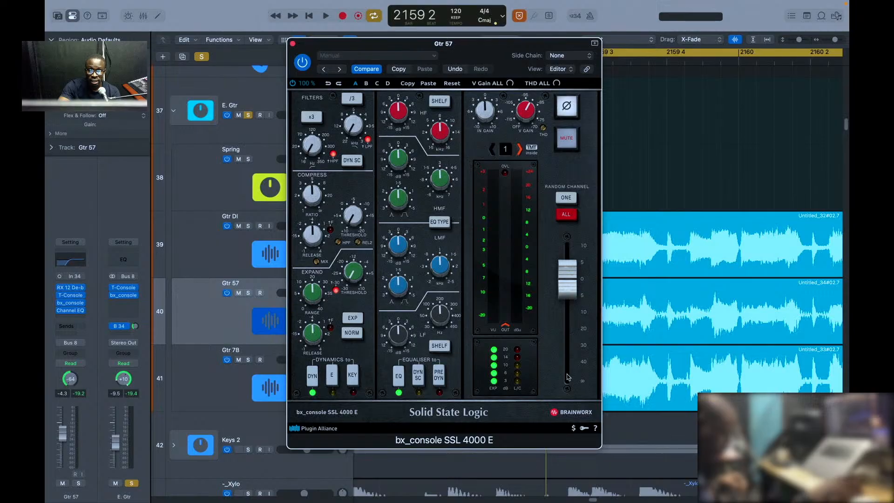
pyautogui.press('super+w')
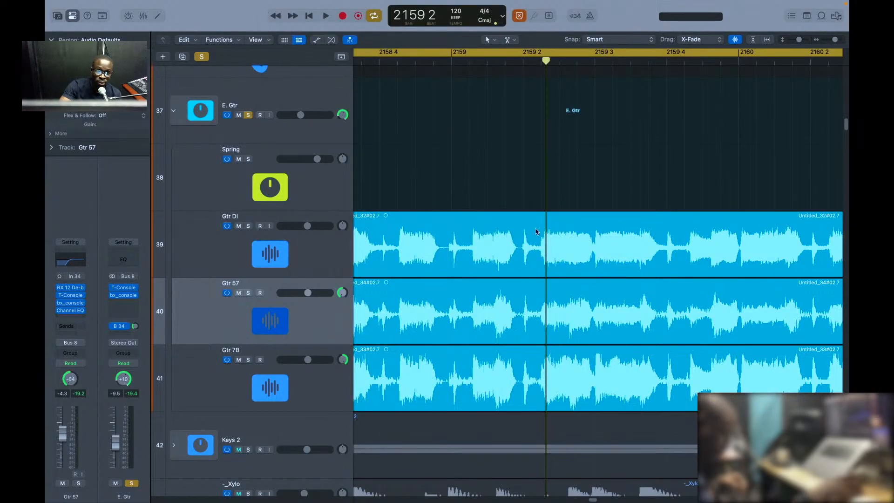
# Step: Resume guitar playback and bring up the channel strips of Gtr 7B and Gtr DI in turn
pyautogui.press('space')
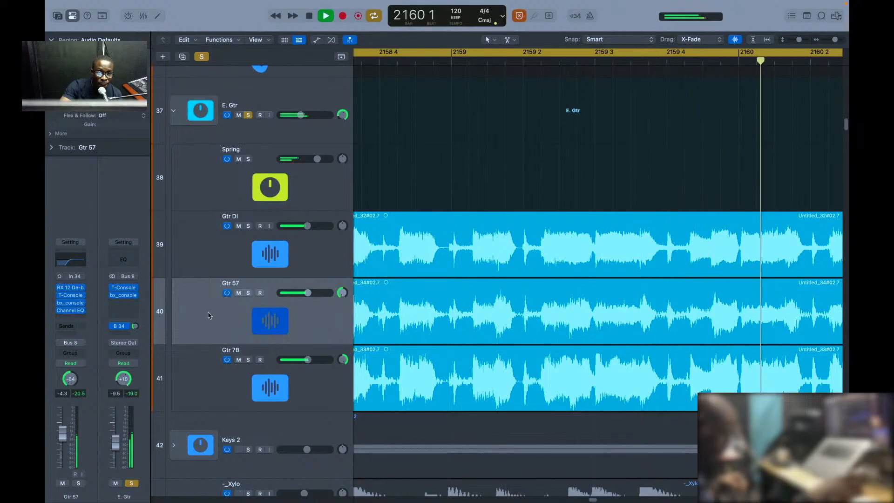
pyautogui.click(204, 396)
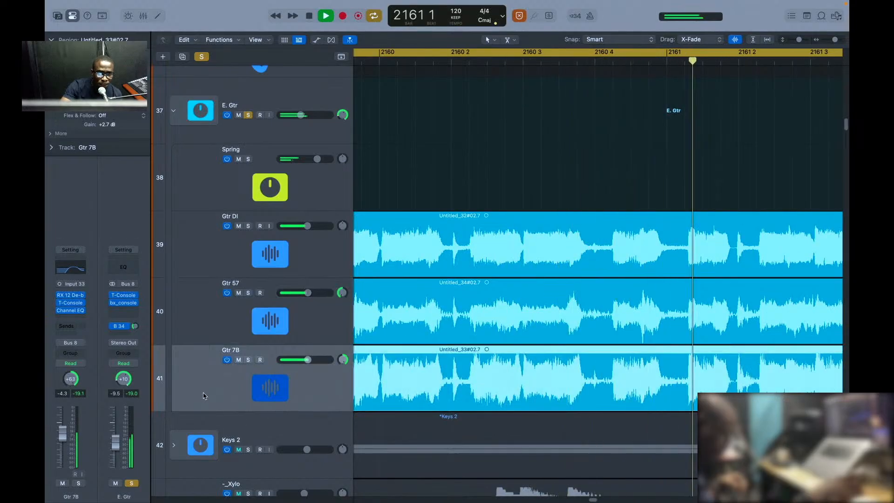
pyautogui.click(294, 266)
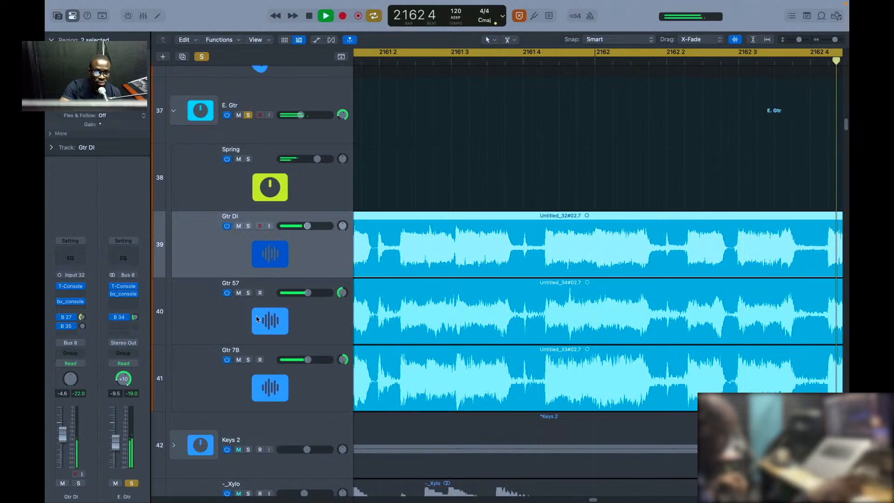
# Step: Compare Gtr DI with its bx_console SSL 4000 E active and bypassed during playback, leaving the plug-in active
pyautogui.click(70, 302)
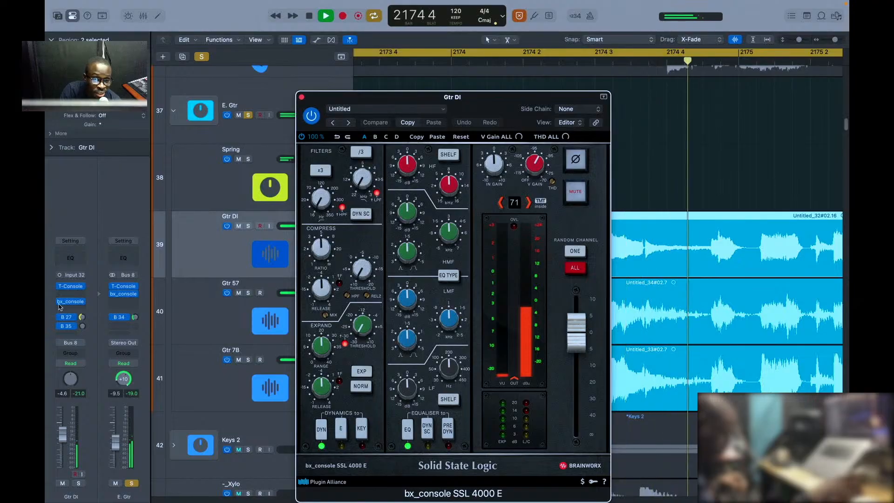
pyautogui.click(310, 116)
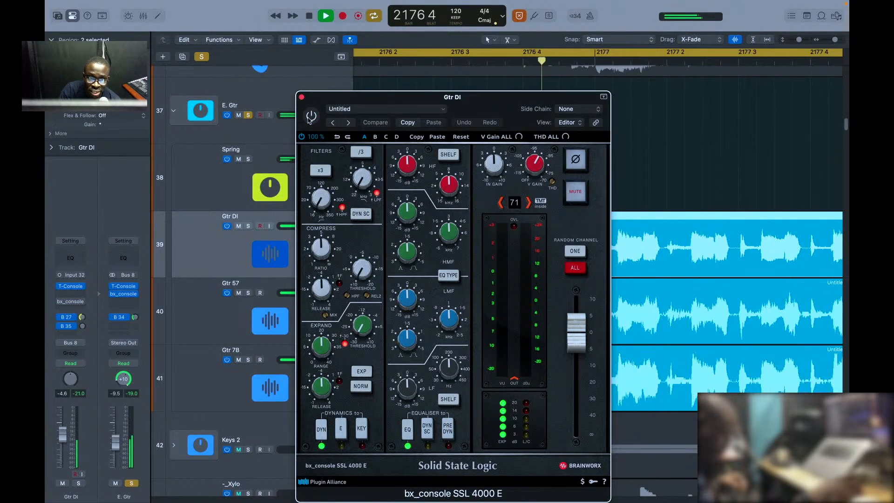
pyautogui.click(311, 116)
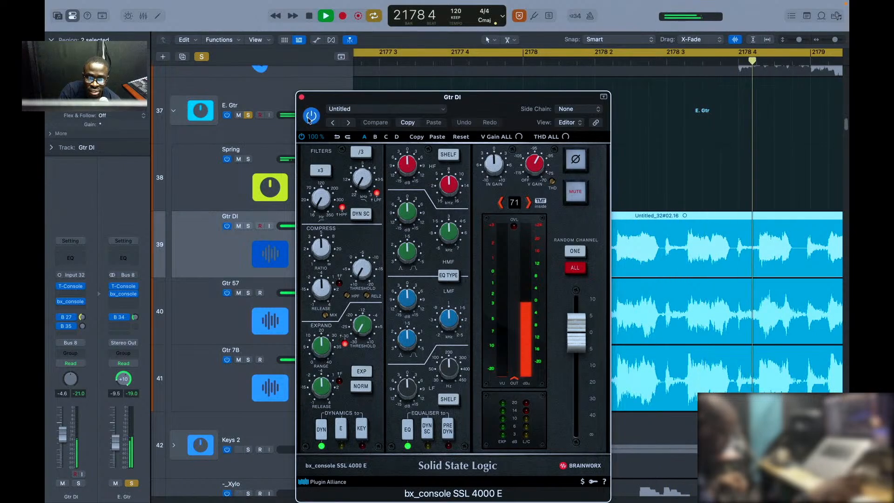
pyautogui.click(311, 116)
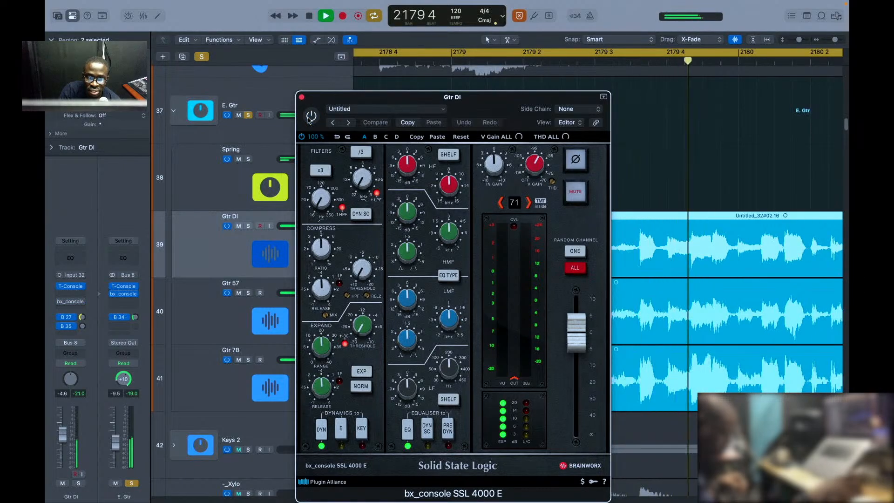
pyautogui.click(310, 117)
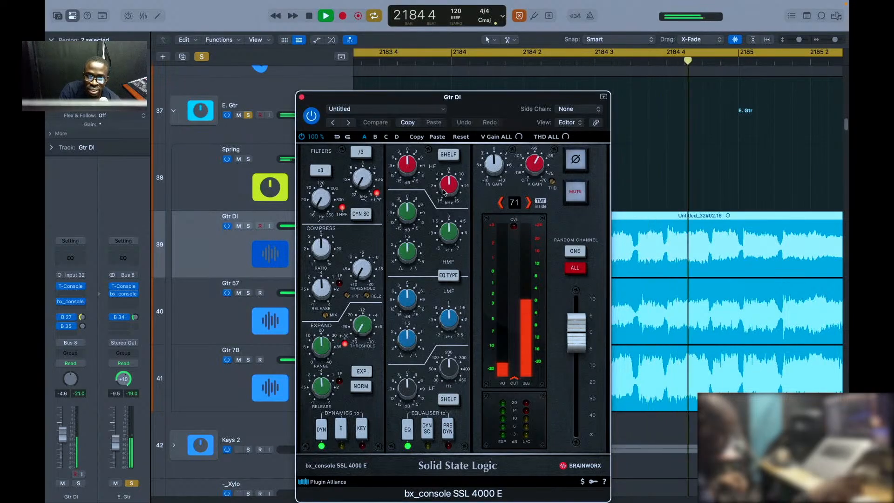
# Step: Randomize the channel numbers of all bx_console SSL 4000 E instances, and remove the plug-in from Gtr DI
pyautogui.click(577, 269)
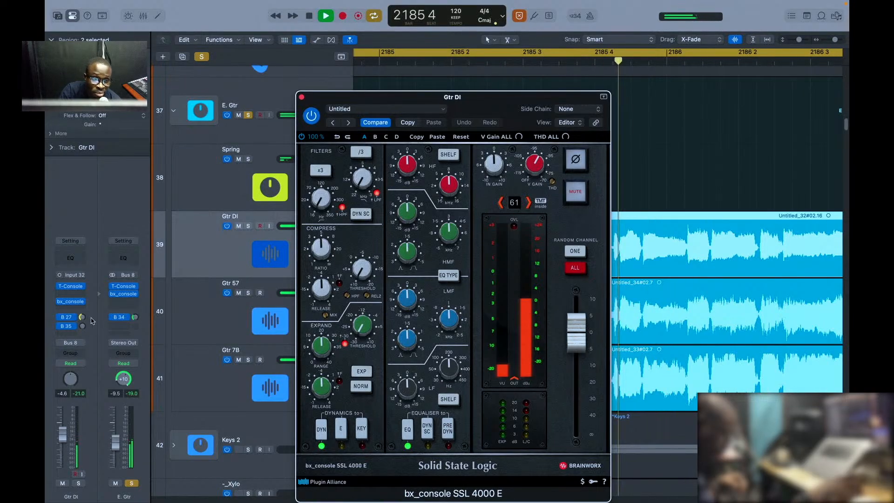
pyautogui.click(82, 302)
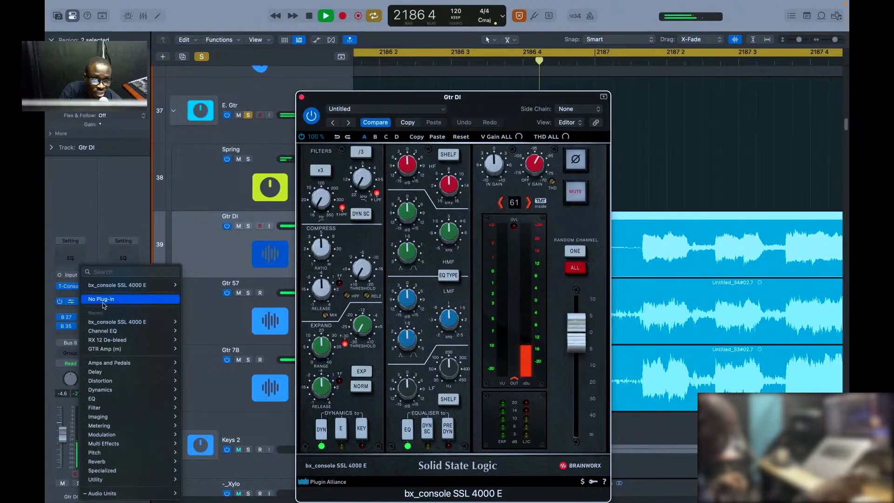
pyautogui.click(105, 300)
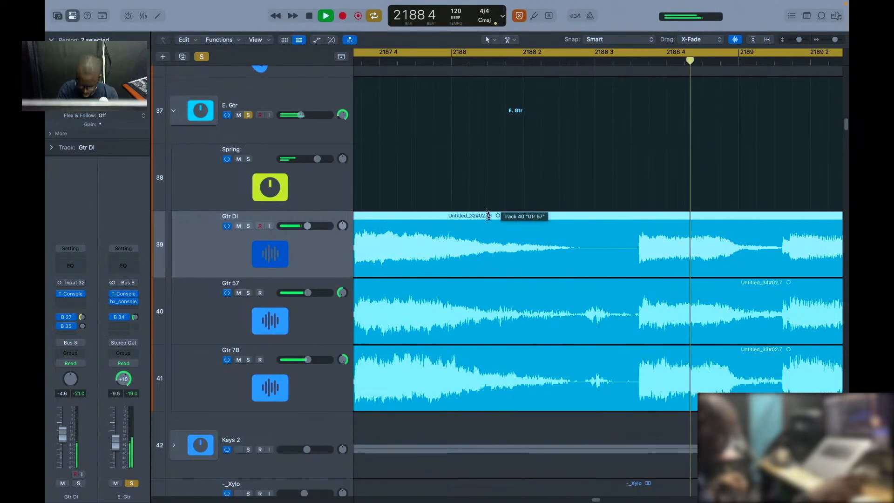
# Step: Collapse the E. Gtr track stack and stop playback with the kick, snare and tom tracks in view
pyautogui.press('super+Left')
pyautogui.press('super+Left')
pyautogui.press('super+Left')
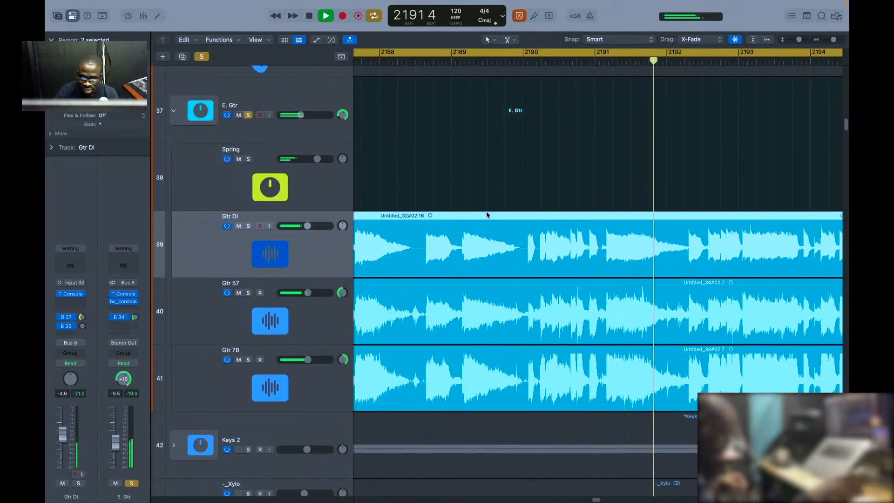
pyautogui.press('super+Left')
pyautogui.press('super+Left')
pyautogui.press('super+Left')
pyautogui.press('super+Left')
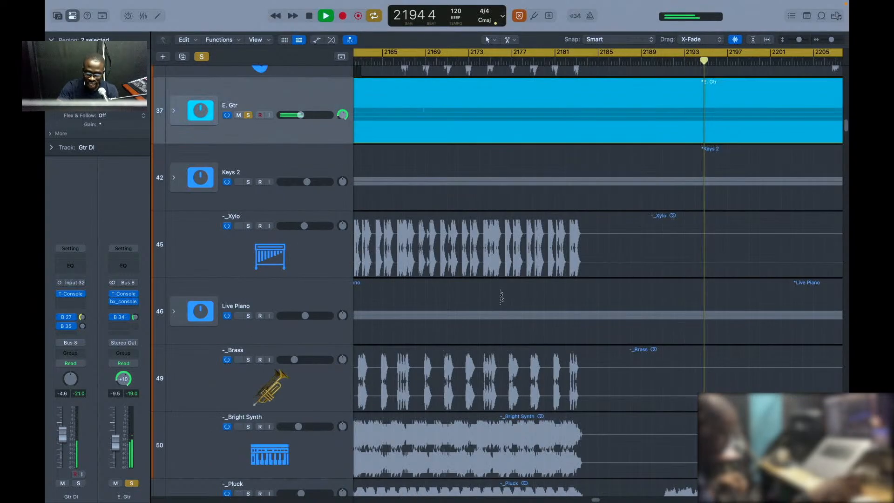
pyautogui.press('super+Left')
pyautogui.press('super+Left')
pyautogui.press('super+Left')
pyautogui.press('super+Left')
pyautogui.press('super+Left')
pyautogui.press('super+Left')
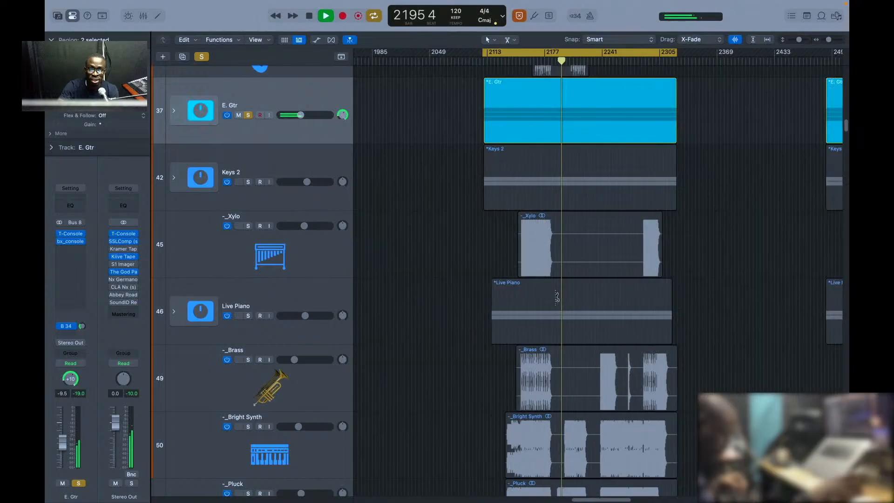
pyautogui.scroll(2, 559, 296)
pyautogui.scroll(15, 558, 294)
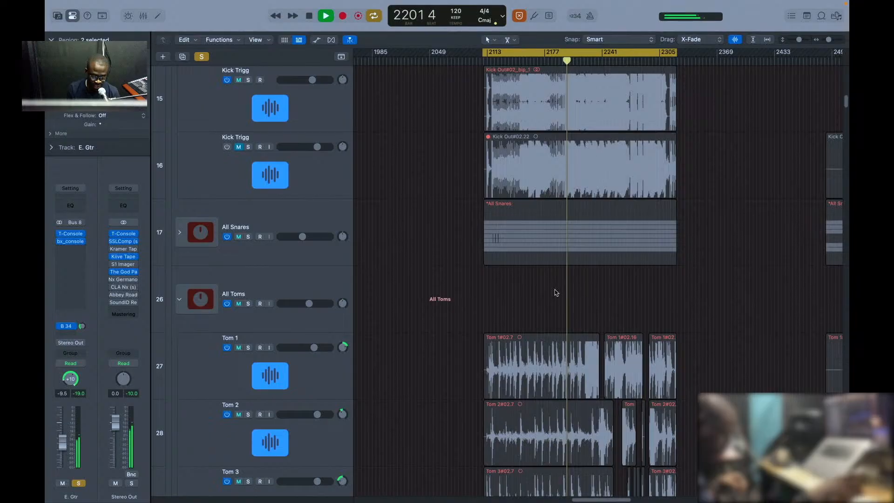
pyautogui.press('space')
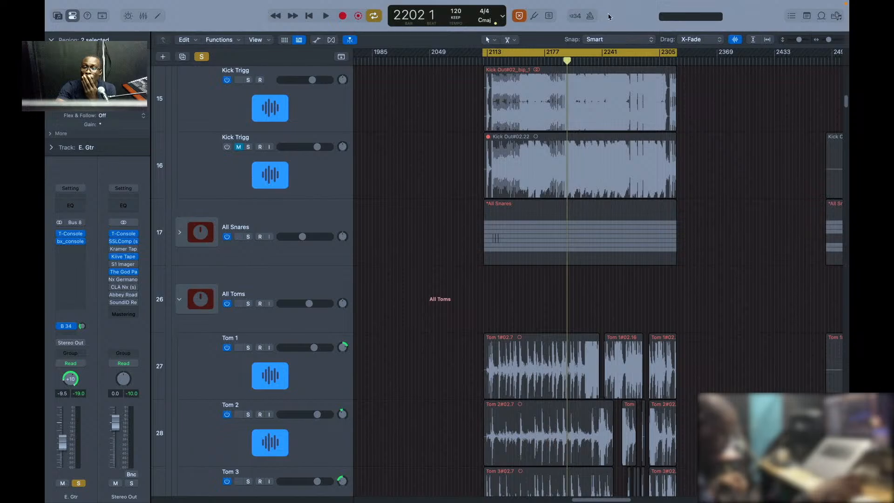
# Step: Turn off waveform zoom and examine the bass and kick regions at their actual waveform height
pyautogui.scroll(15, 532, 265)
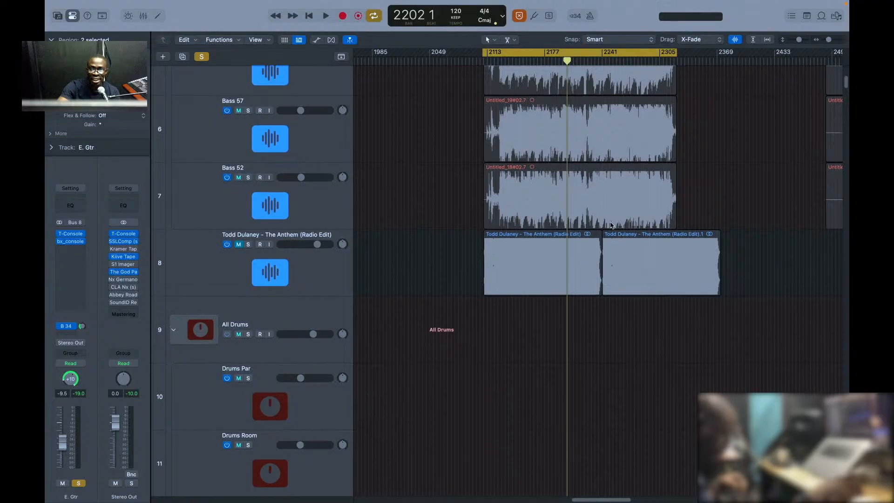
pyautogui.scroll(10, 613, 231)
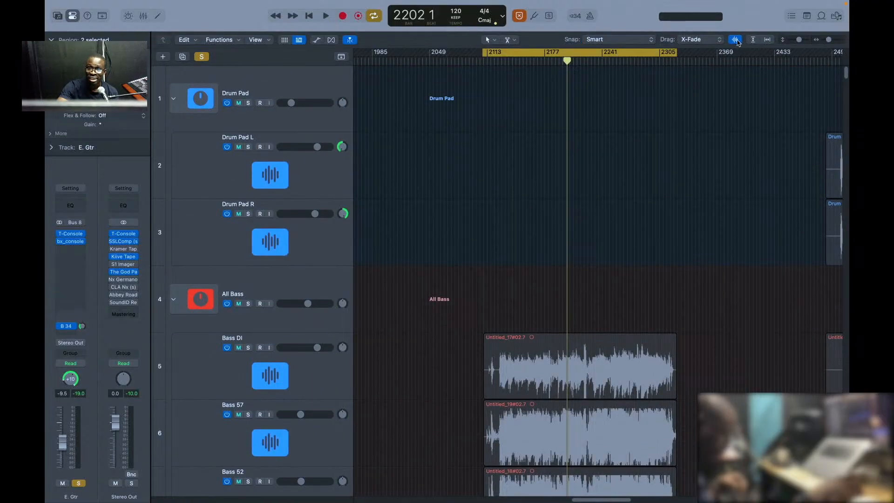
pyautogui.click(737, 41)
pyautogui.scroll(-10, 599, 347)
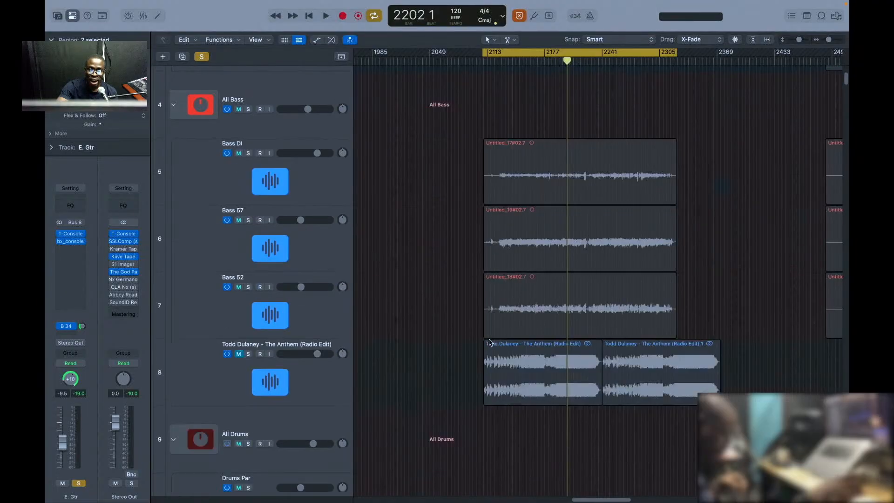
pyautogui.scroll(-5, 496, 343)
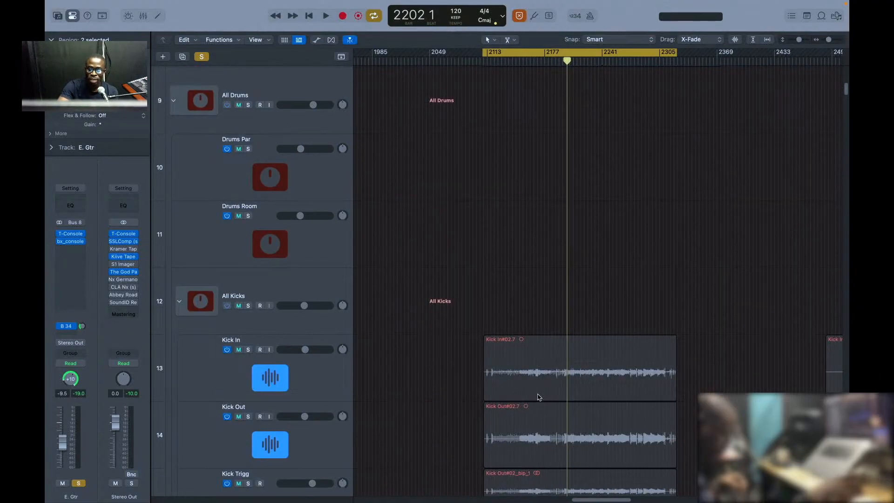
pyautogui.scroll(-3, 491, 416)
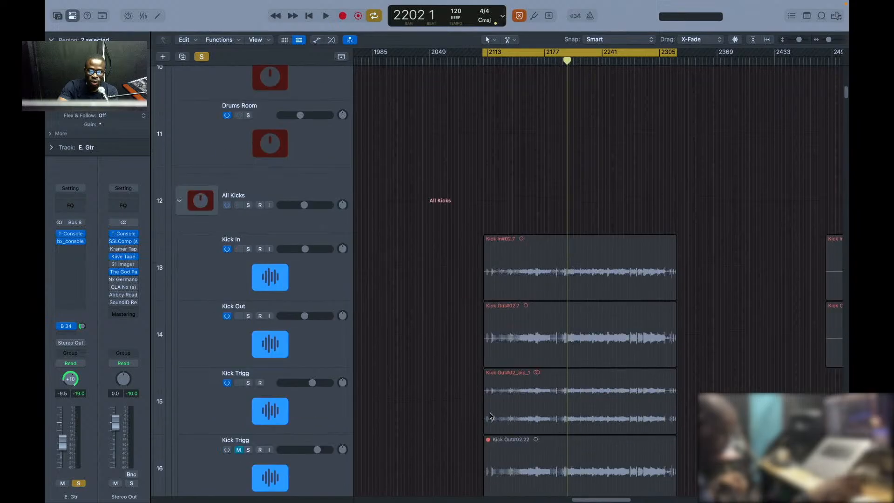
pyautogui.press('super+Right')
pyautogui.press('super+Right')
pyautogui.press('super+Right')
pyautogui.press('super+Right')
pyautogui.press('super+Right')
pyautogui.press('super+Right')
pyautogui.press('super+Right')
pyautogui.press('super+Right')
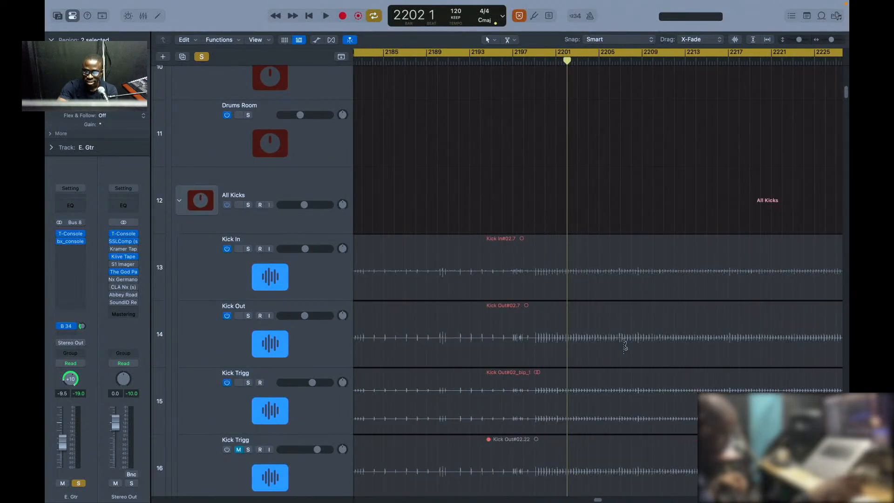
pyautogui.press('super+Right')
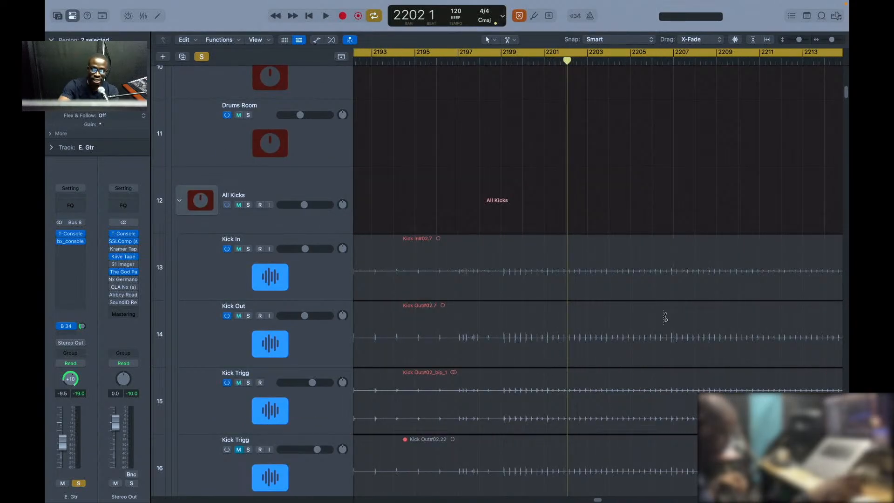
# Step: Turn waveform zoom on and show the individual kick hits around bar 2202
pyautogui.click(736, 40)
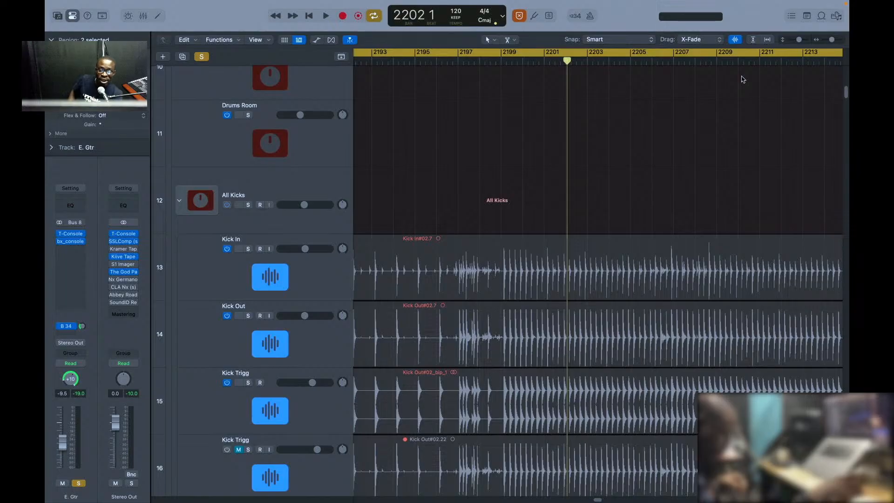
pyautogui.press('super+Right')
pyautogui.press('super+Right')
pyautogui.press('super+Right')
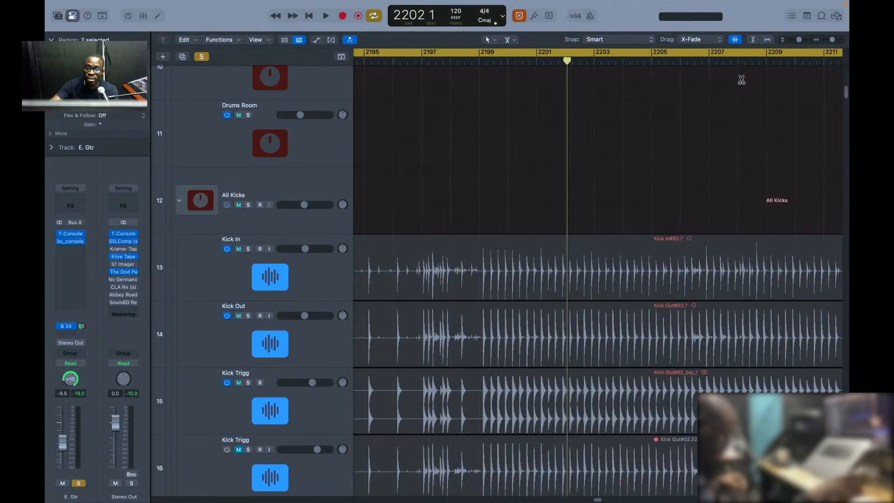
pyautogui.press('super+Right')
pyautogui.press('super+Right')
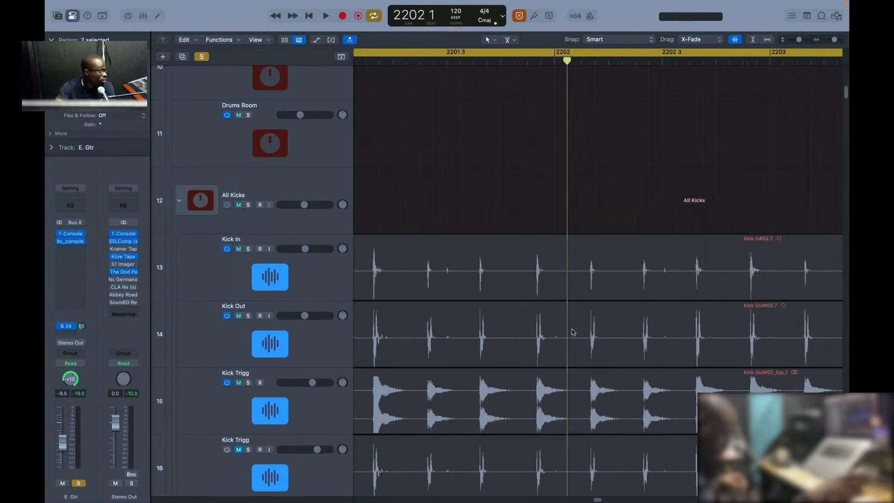
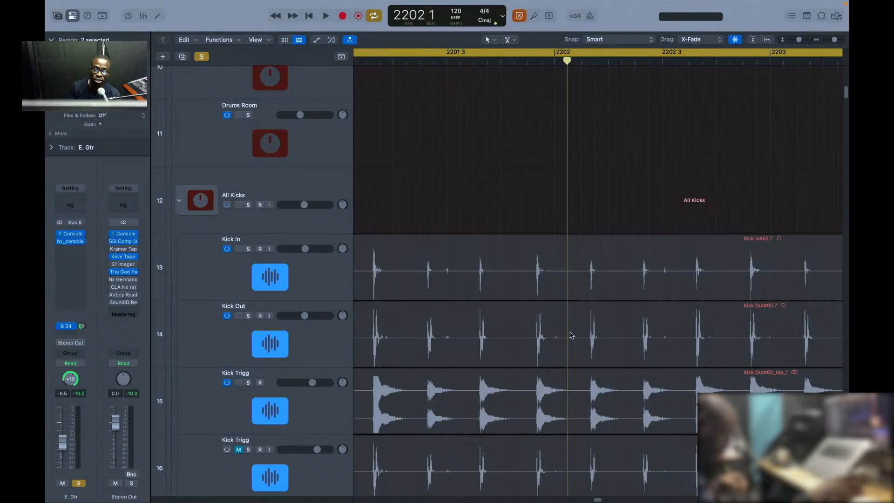
# Step: Examine how the Kick In, Kick Out and Kick Trigg waveforms line up on a single hit just after bar 2202
pyautogui.press('super+Right')
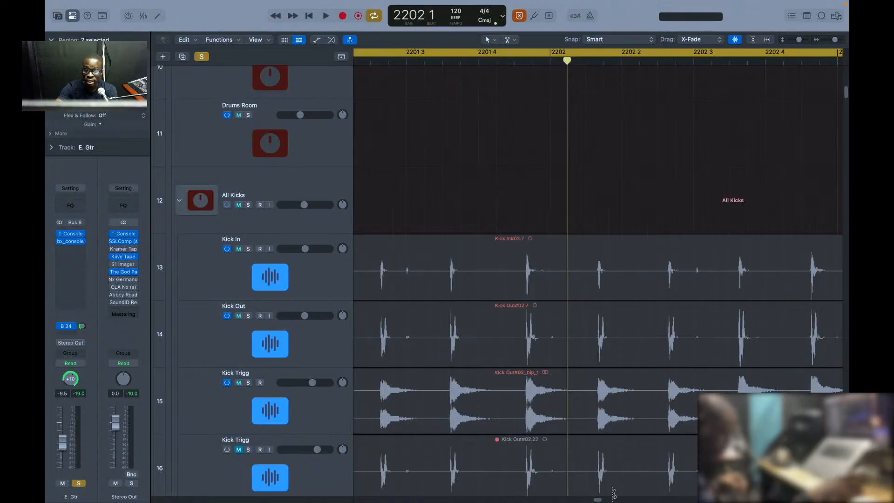
pyautogui.press('super+Right')
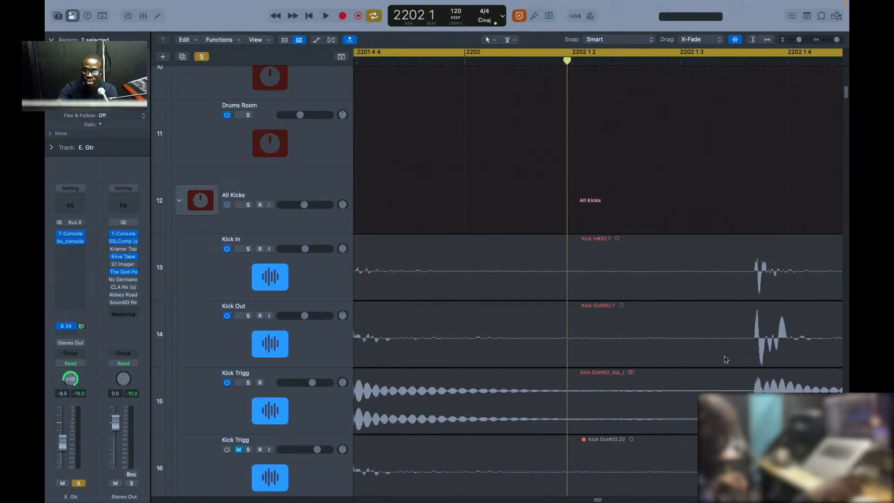
pyautogui.hscroll(5, 725, 358)
pyautogui.press('super+Right')
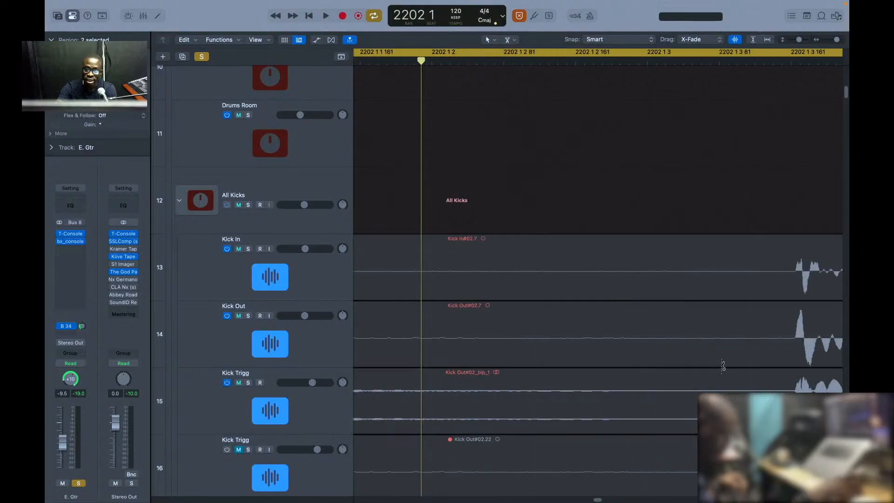
pyautogui.press('super+Right')
pyautogui.hscroll(5, 720, 375)
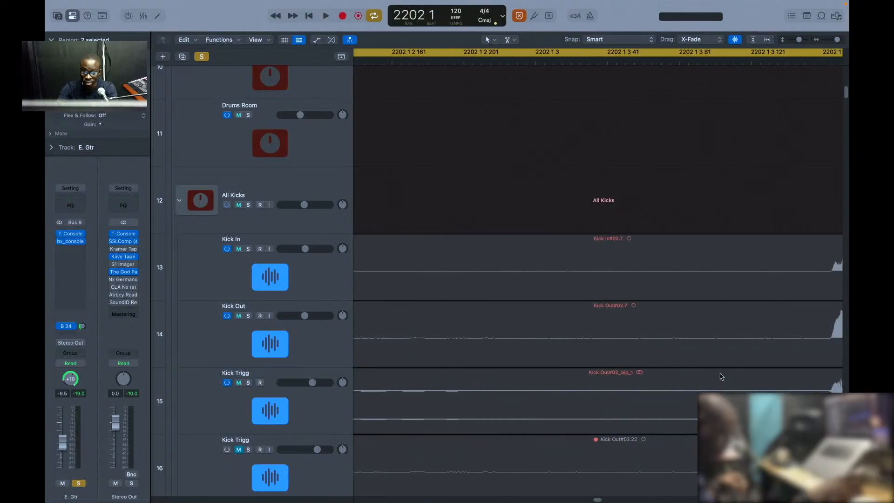
pyautogui.hscroll(8, 720, 374)
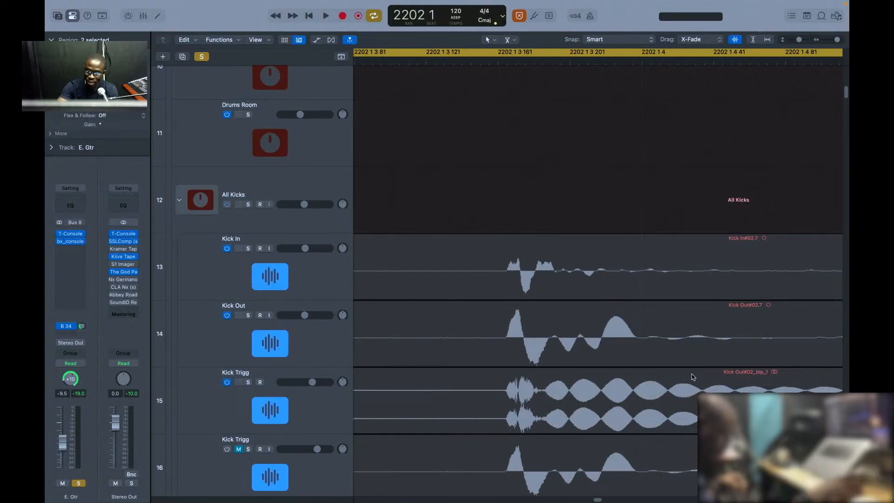
pyautogui.press('super+Right')
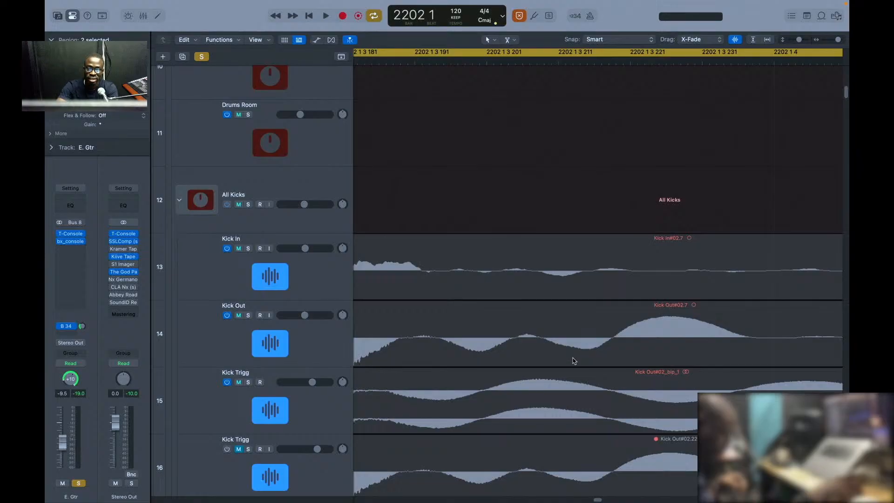
pyautogui.press('super+Right')
# Step: Solo the All Drums track stack
pyautogui.scroll(-1, 520, 304)
pyautogui.scroll(5, 441, 217)
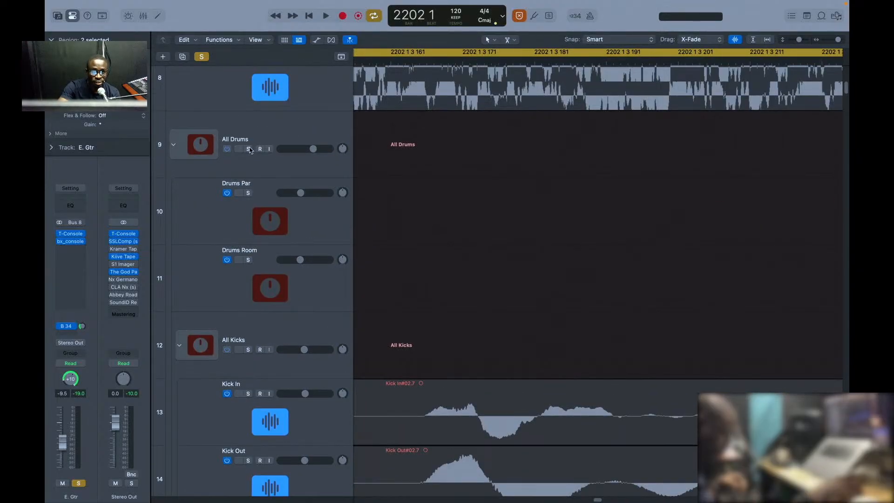
pyautogui.click(249, 149)
# Step: Shift the Kick Out region slightly later in time and play the drums from just before the shifted kick hit
pyautogui.scroll(-8, 502, 308)
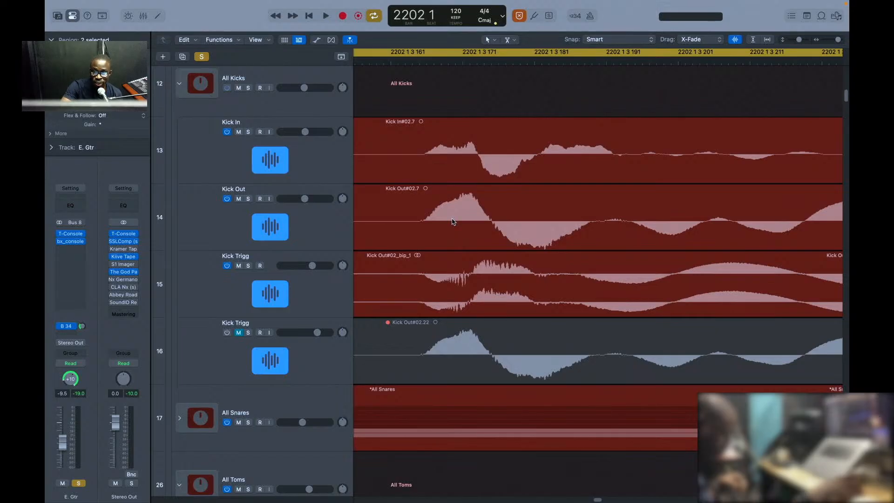
pyautogui.moveTo(452, 221); pyautogui.dragTo(477, 224)
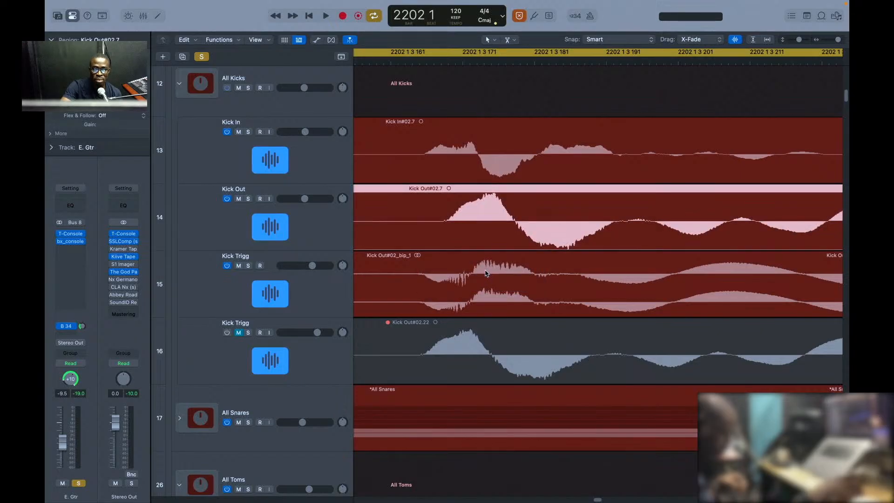
pyautogui.click(396, 62)
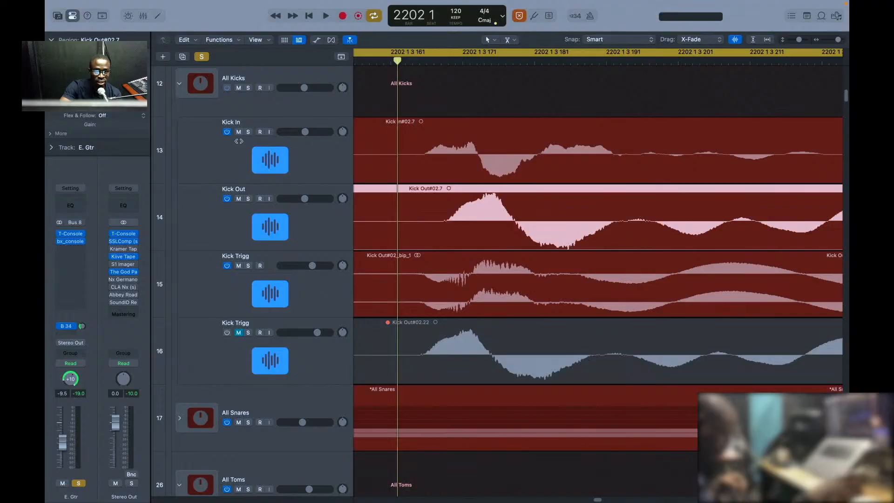
pyautogui.press('space')
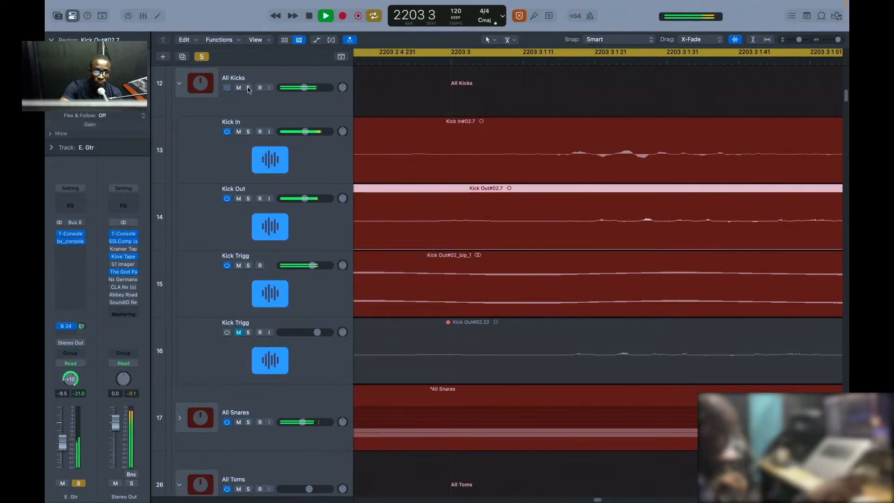
# Step: Solo the All Kicks track stack to hear the kick mics during playback, clear all solos and stop playback
pyautogui.click(248, 88)
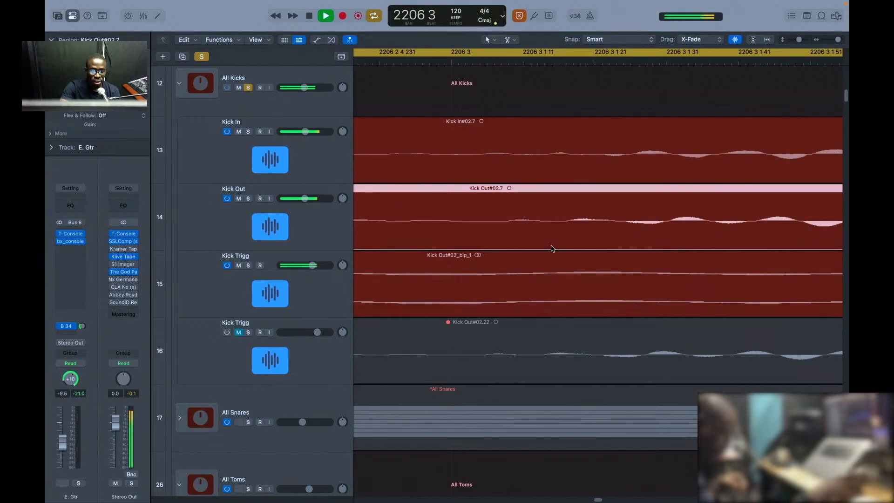
pyautogui.press('ctrl+alt+super+s')
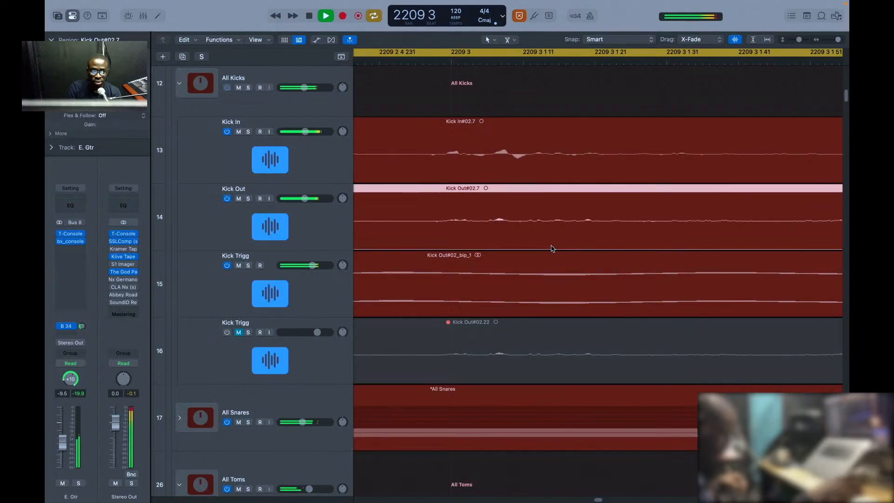
pyautogui.press('space')
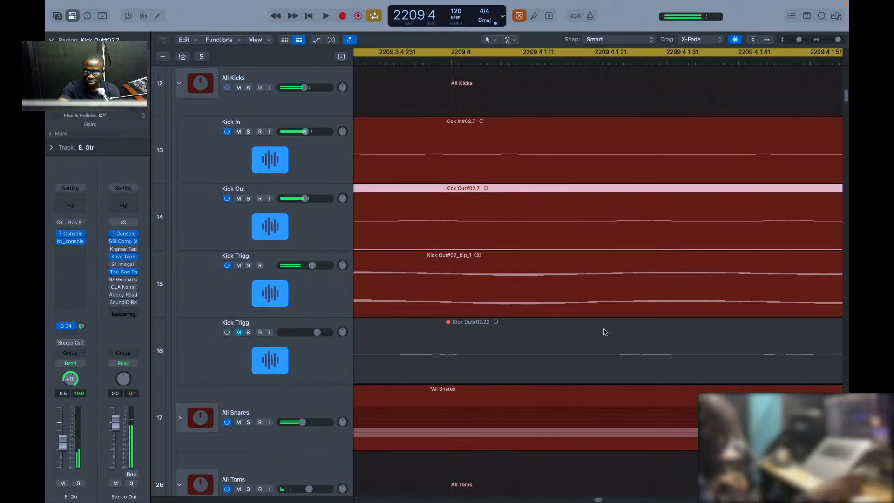
# Step: Place the playhead on the kick hit near 2209 3 3 and compare the start of the Kick In, Kick Out and Kick Trigg waveforms
pyautogui.scroll(-3, 605, 333)
pyautogui.scroll(-10, 605, 333)
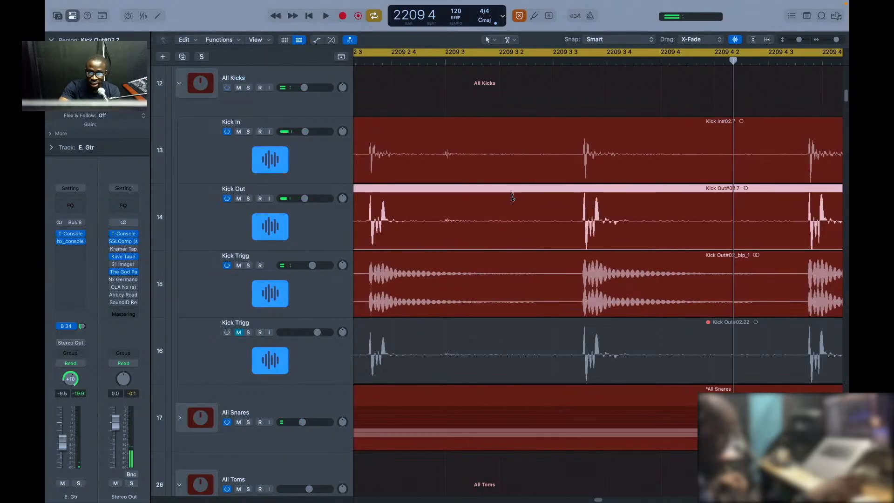
pyautogui.click(571, 60)
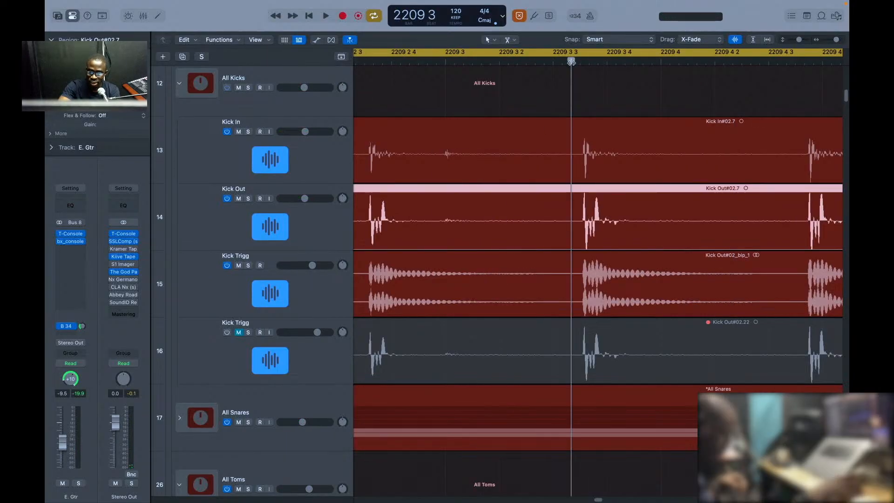
pyautogui.scroll(4, 676, 211)
pyautogui.scroll(5, 677, 211)
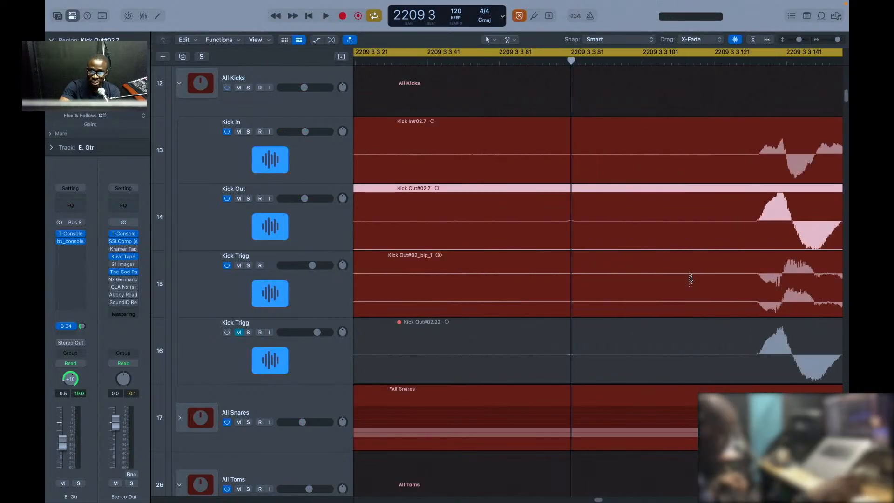
pyautogui.click(776, 63)
pyautogui.scroll(4, 703, 323)
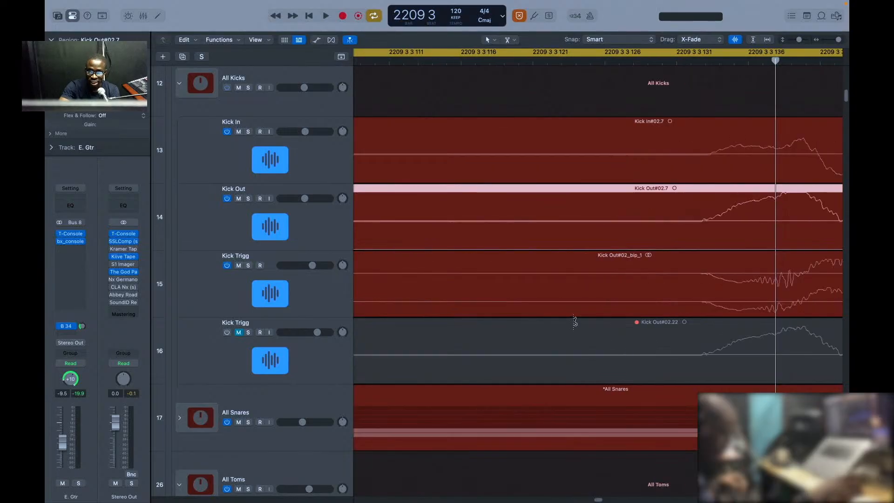
pyautogui.hscroll(8, 619, 292)
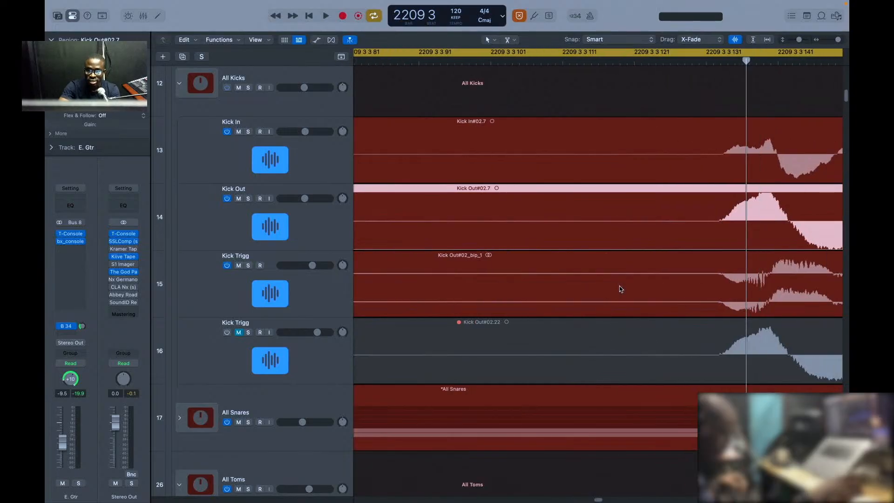
# Step: Solo the All Kicks stack and move the Kick Out region about 3 ticks later than Kick In
pyautogui.click(248, 88)
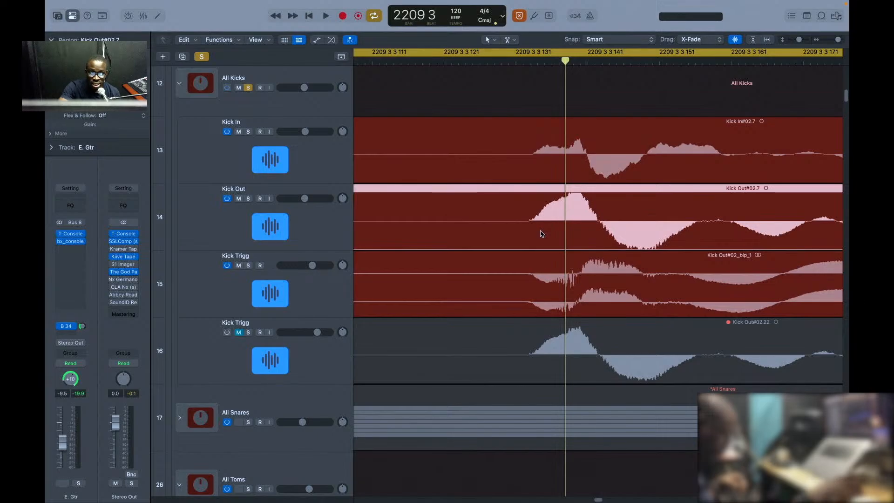
pyautogui.moveTo(540, 234); pyautogui.dragTo(560, 235)
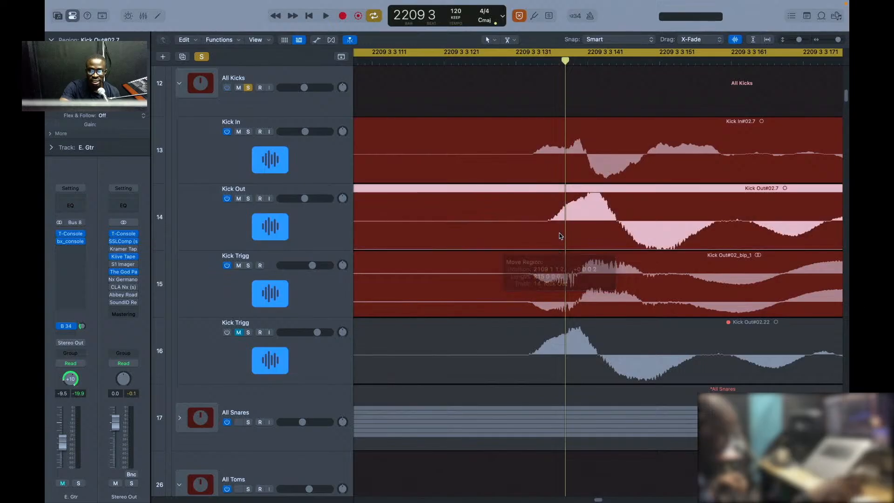
pyautogui.click(473, 80)
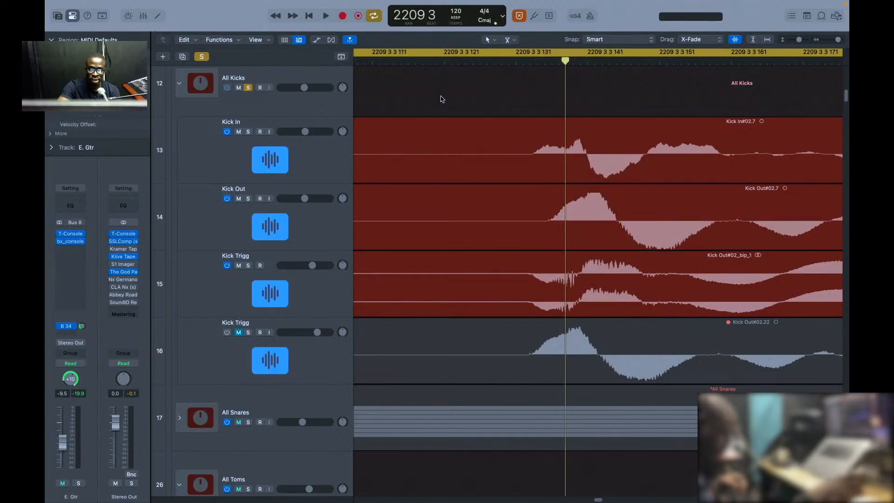
# Step: Mute the Kick Trigg track on track 15 and play the soloed kicks, dismissing the System Overload alert and resuming playback
pyautogui.click(239, 265)
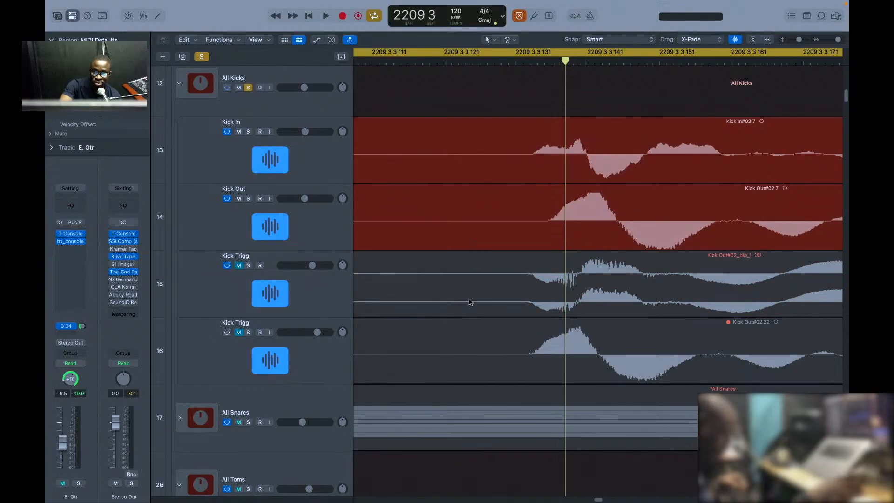
pyautogui.press('space')
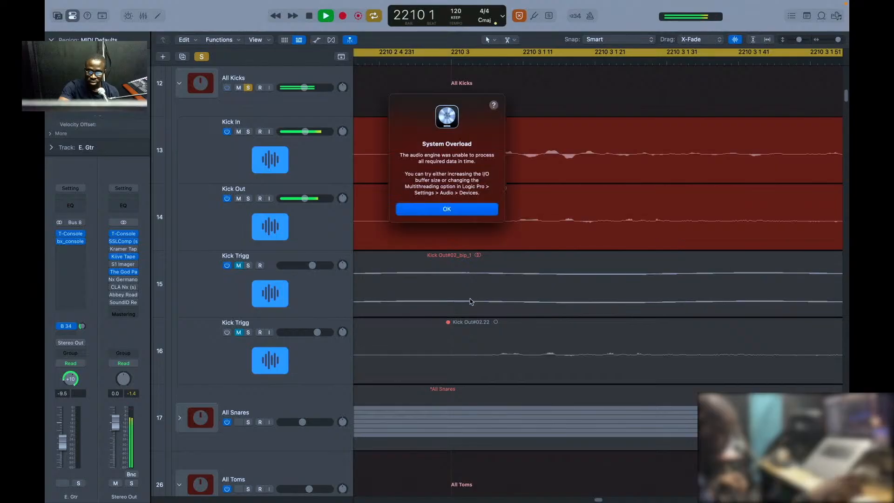
pyautogui.press('Return')
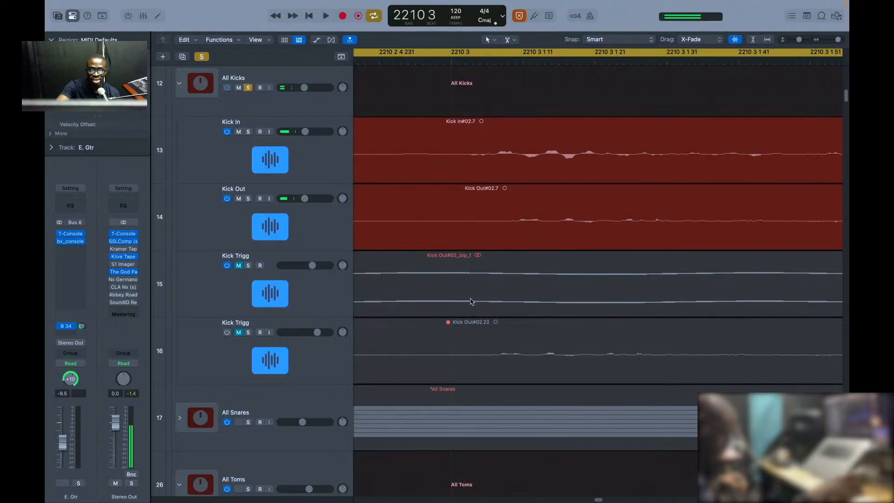
pyautogui.press('space')
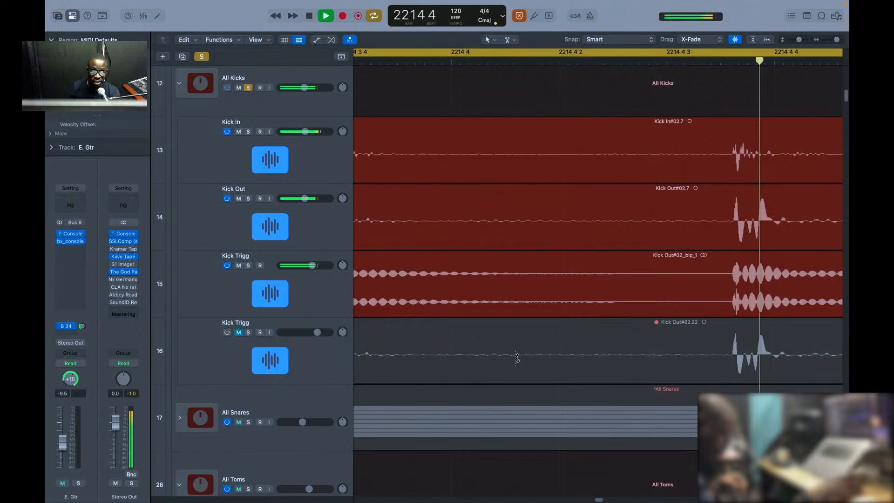
# Step: Show several bars of kick hits during playback and toggle the mute on track 15's Kick Trigg to compare the sound
pyautogui.press('super+Left')
pyautogui.press('super+Left')
pyautogui.press('super+Left')
pyautogui.press('super+Left')
pyautogui.press('super+Left')
pyautogui.press('super+Left')
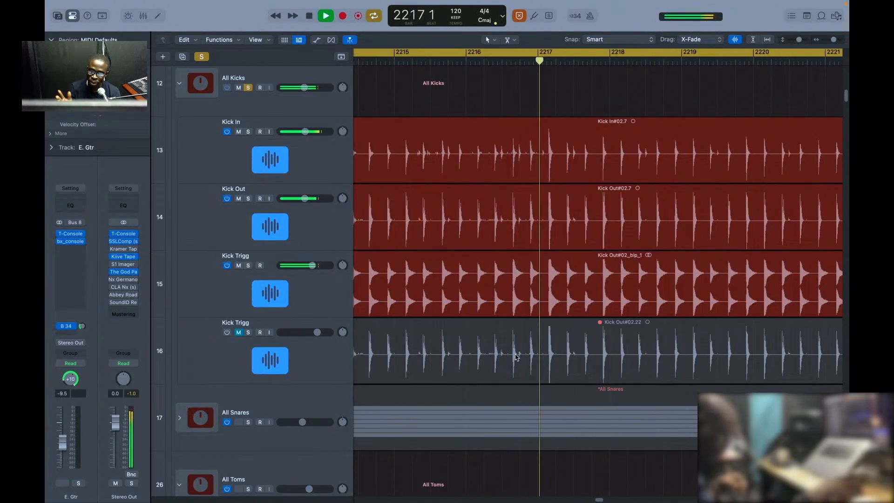
pyautogui.press('super+Right')
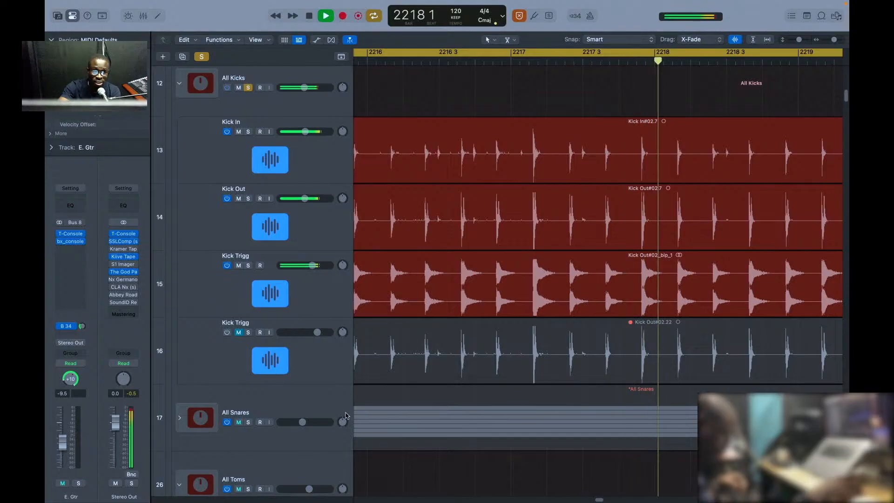
pyautogui.click(239, 266)
pyautogui.click(239, 266)
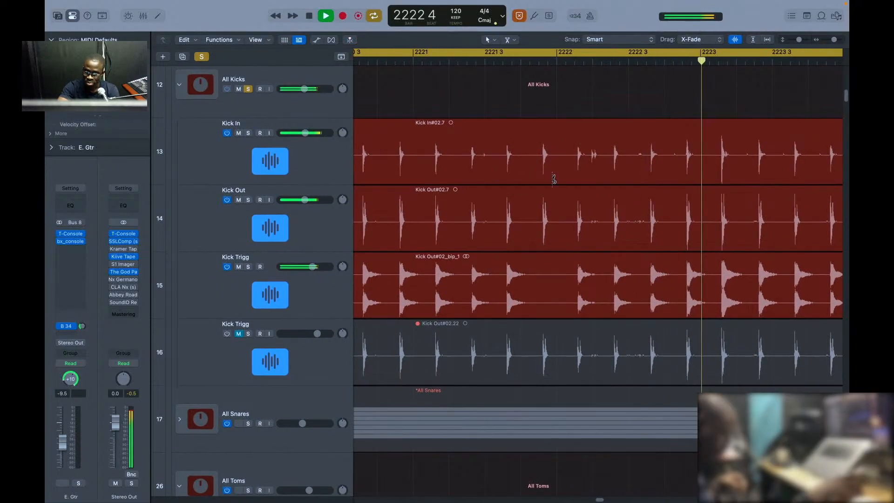
# Step: Examine how the shifted Kick Out waveform lines up with Kick In and Kick Trigg on the hit near 2223 2 3
pyautogui.press('super+Right')
pyautogui.press('super+Right')
pyautogui.press('super+Right')
pyautogui.press('super+Right')
pyautogui.press('super+Right')
pyautogui.press('super+Right')
pyautogui.press('super+Right')
pyautogui.press('super+Right')
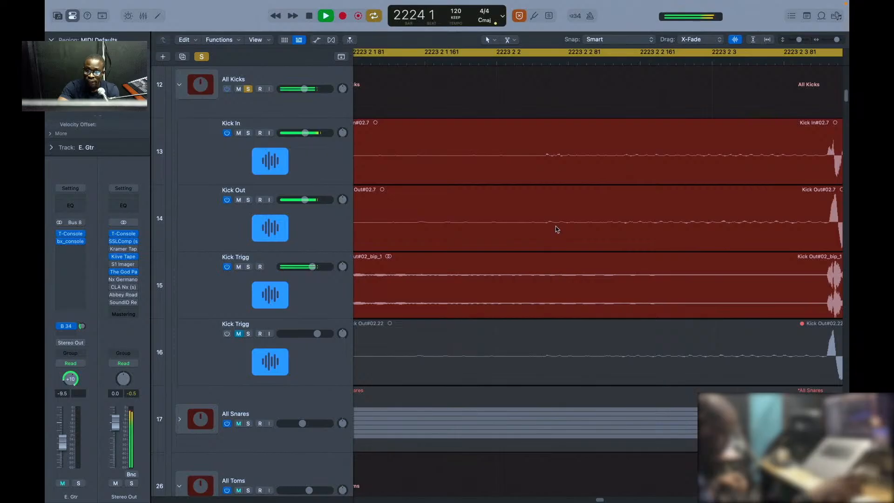
pyautogui.hscroll(10, 578, 196)
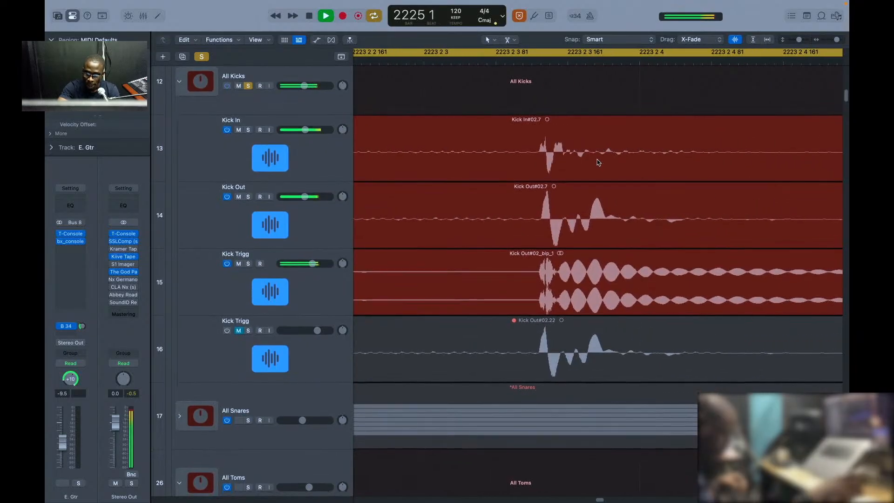
pyautogui.scroll(10, 598, 166)
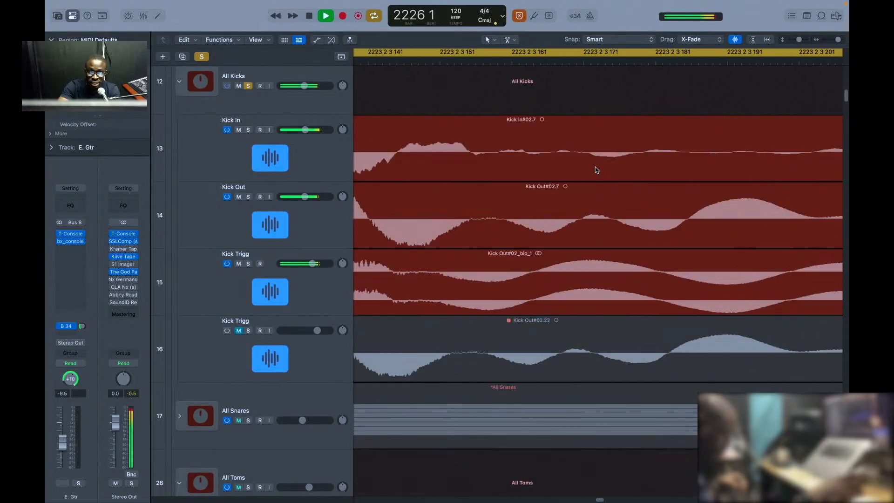
pyautogui.hscroll(-6, 596, 167)
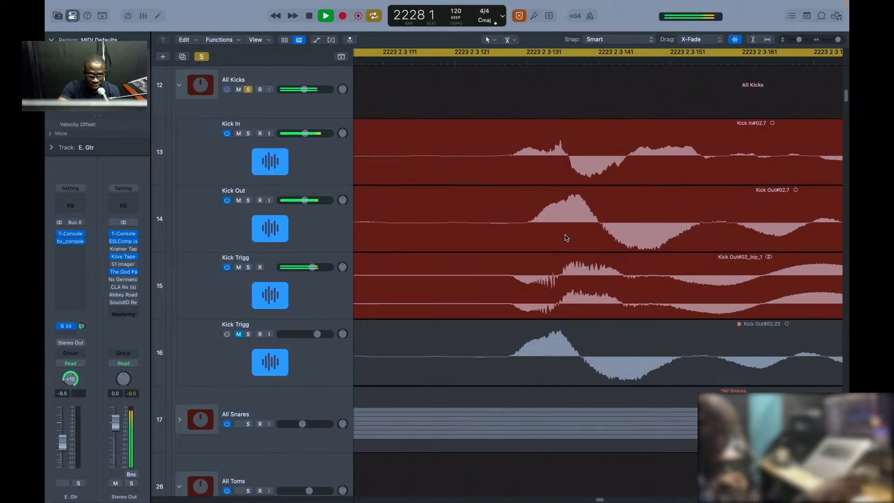
# Step: Open the Undo History, step back to before the Kick Out Drag during playback, and reapply the Drag to compare both timings
pyautogui.press('alt+super+z')
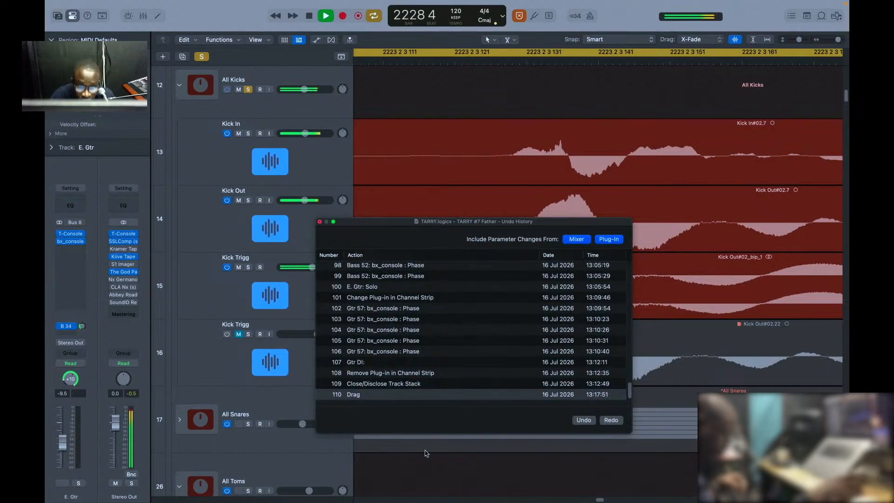
pyautogui.click(407, 385)
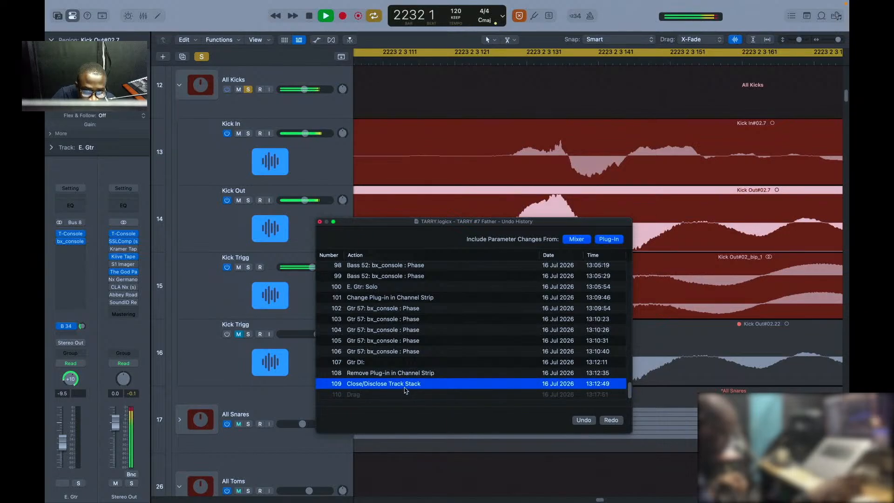
pyautogui.moveTo(486, 222); pyautogui.dragTo(422, 357)
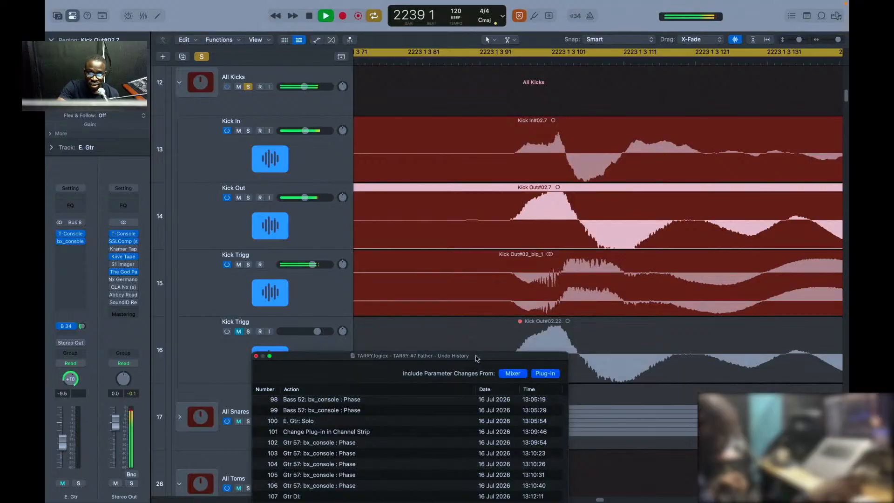
pyautogui.moveTo(481, 359); pyautogui.dragTo(443, 165)
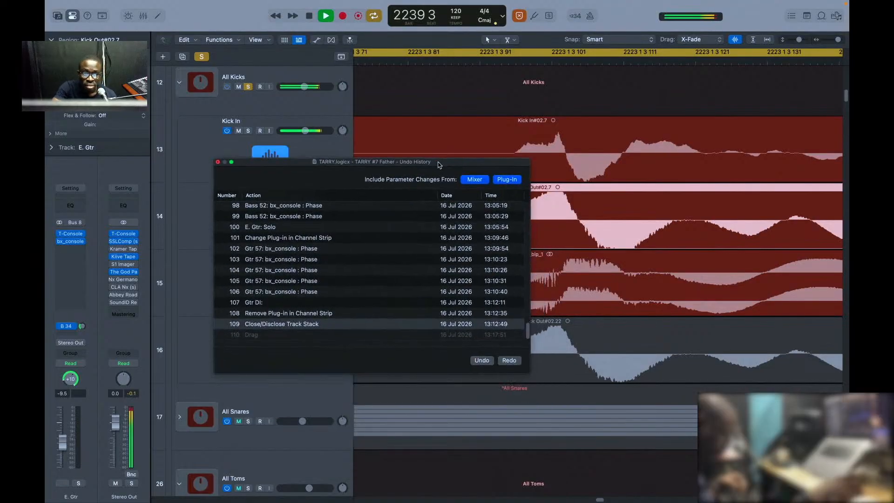
pyautogui.click(387, 339)
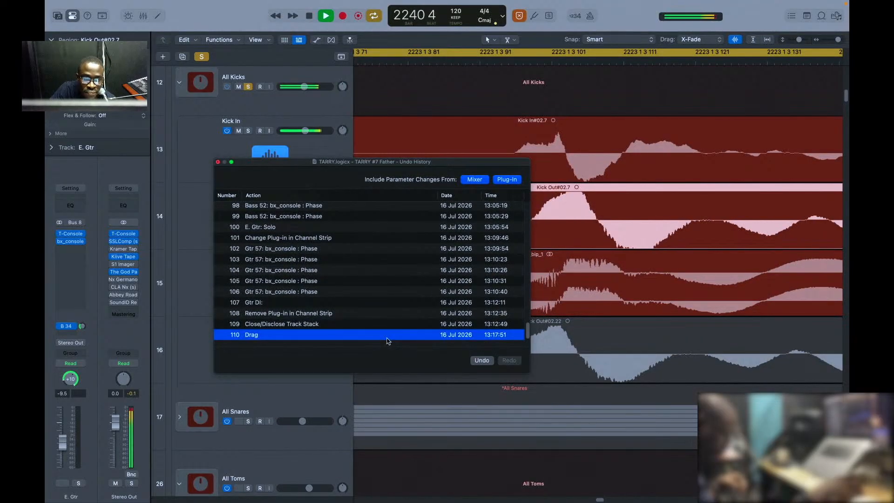
pyautogui.moveTo(403, 164); pyautogui.dragTo(565, 245)
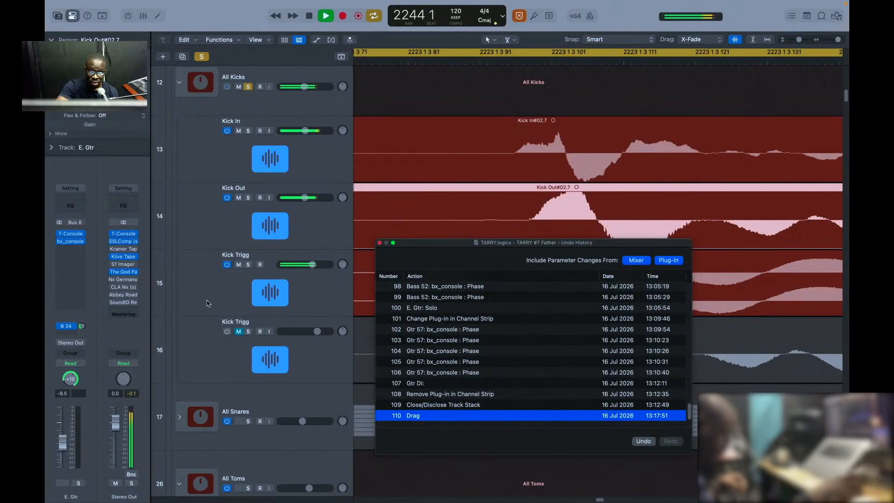
# Step: Mute Kick Trigg on track 15, compare the kicks with and without the Drag in the Undo History, and leave the Drag undone
pyautogui.click(239, 265)
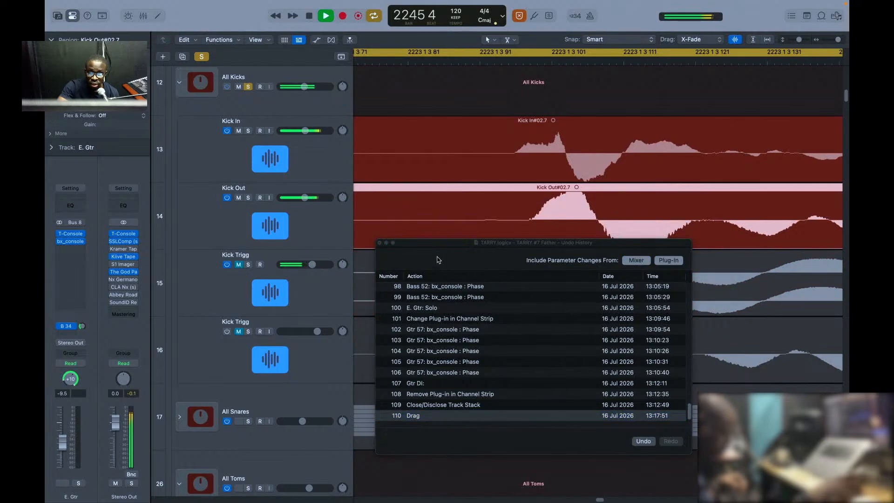
pyautogui.moveTo(495, 243); pyautogui.dragTo(374, 247)
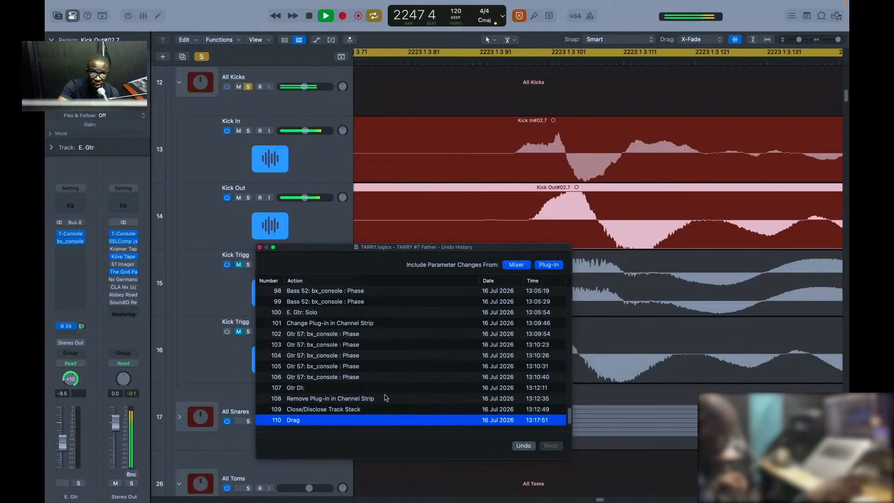
pyautogui.click(365, 410)
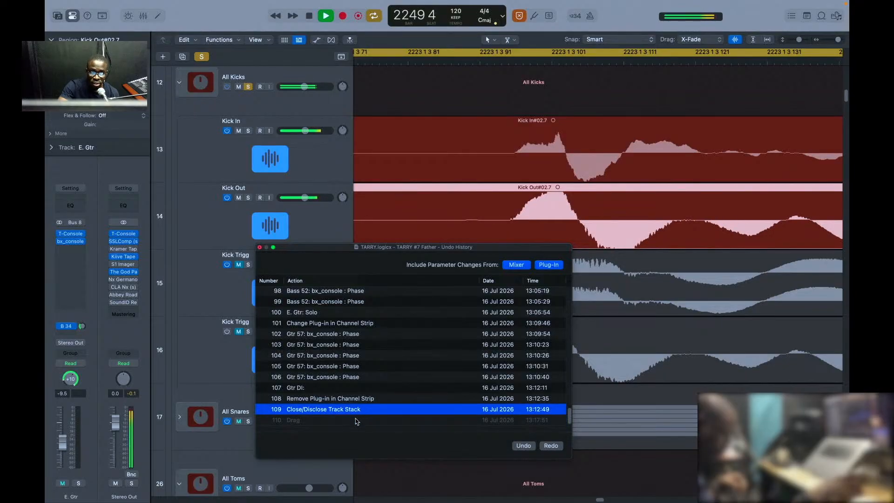
pyautogui.click(354, 422)
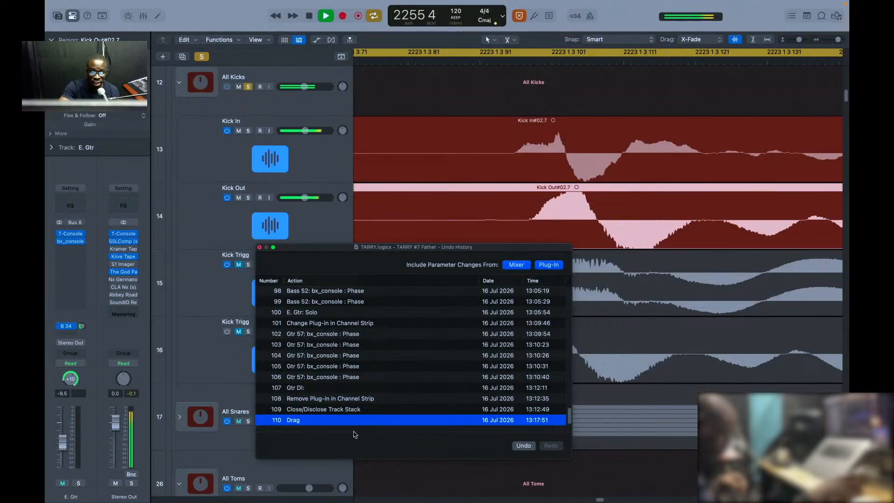
pyautogui.click(358, 409)
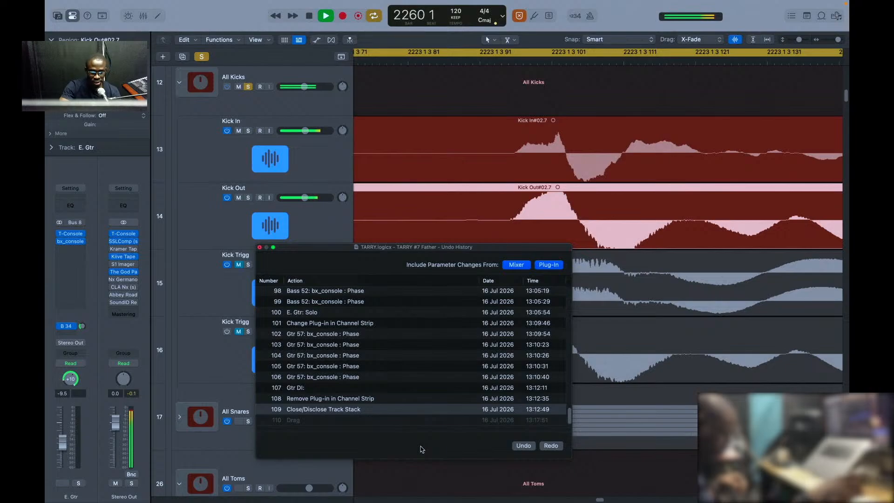
pyautogui.press('super+w')
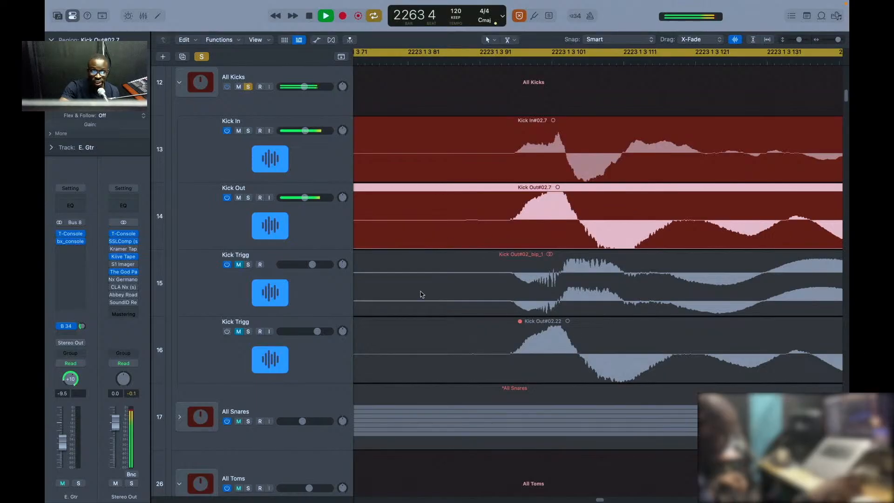
# Step: Toggle the mute on track 15's Kick Trigg during playback to compare the sound, leaving the track unmuted
pyautogui.click(299, 294)
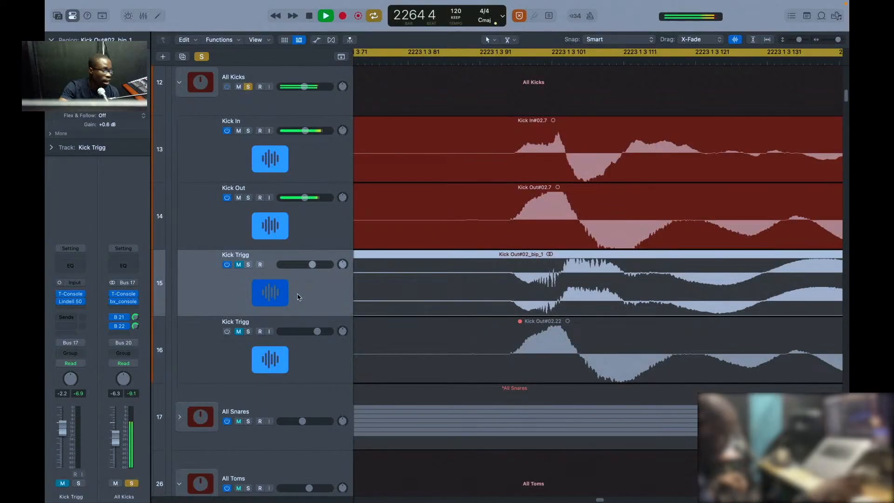
pyautogui.click(238, 265)
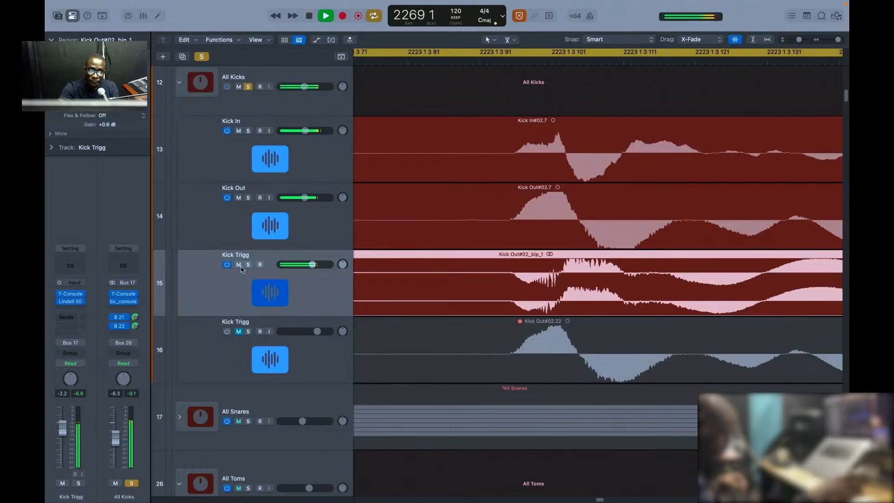
pyautogui.click(240, 266)
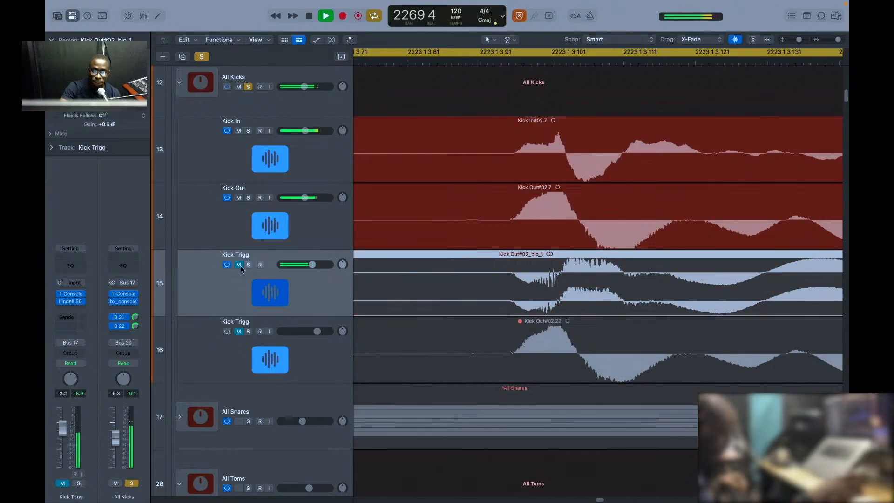
pyautogui.click(240, 266)
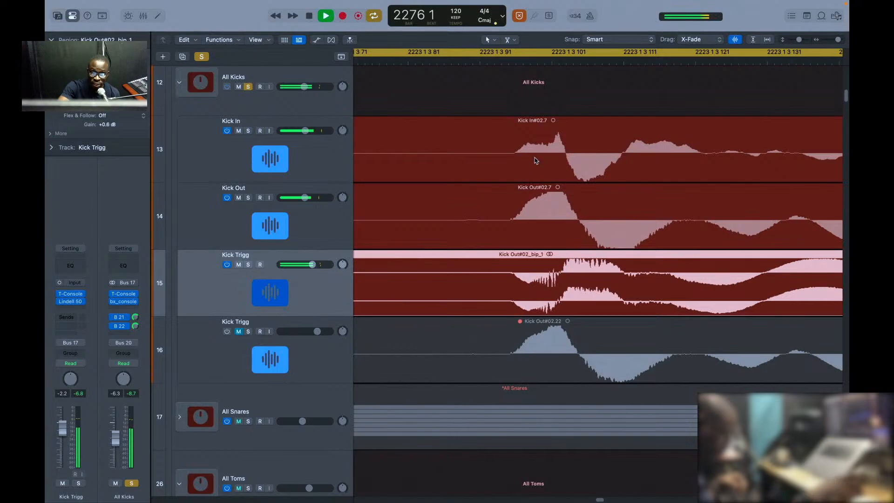
# Step: Invert and restore the phase in Kick Trigg's Lindell 50 Channel plug-in to compare both polarities, and close the plug-in
pyautogui.click(70, 301)
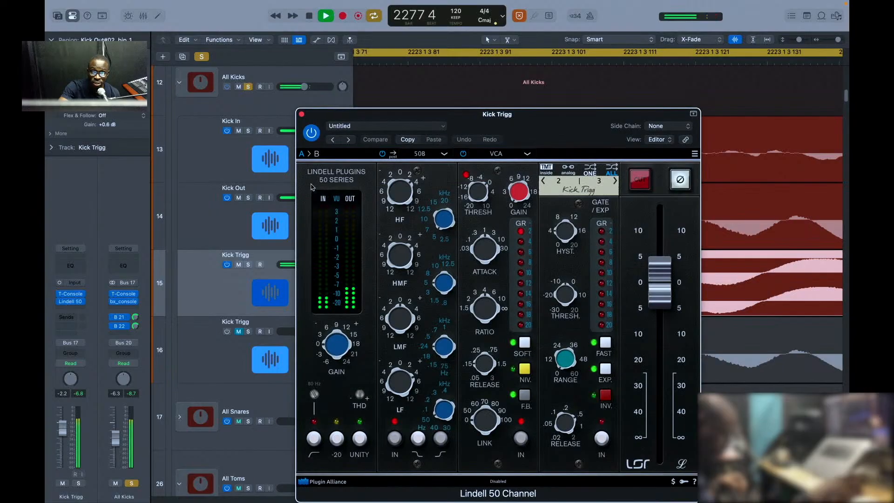
pyautogui.moveTo(591, 130); pyautogui.dragTo(367, 123)
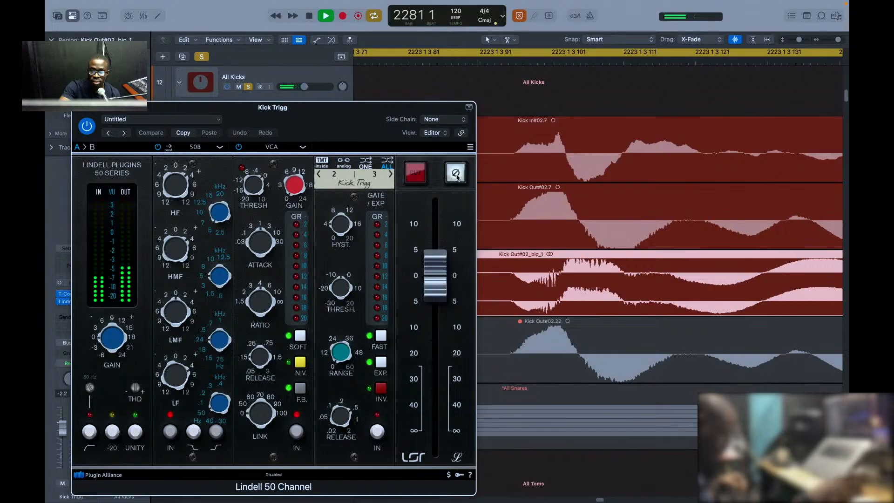
pyautogui.click(456, 175)
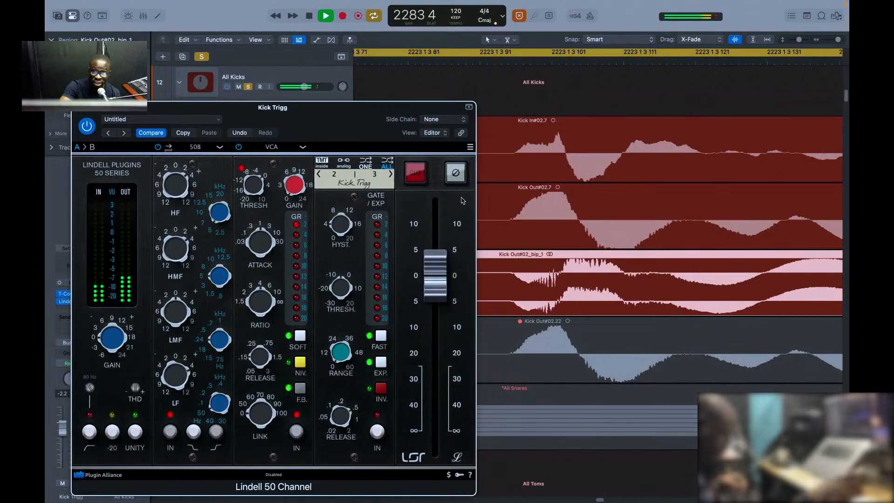
pyautogui.click(456, 176)
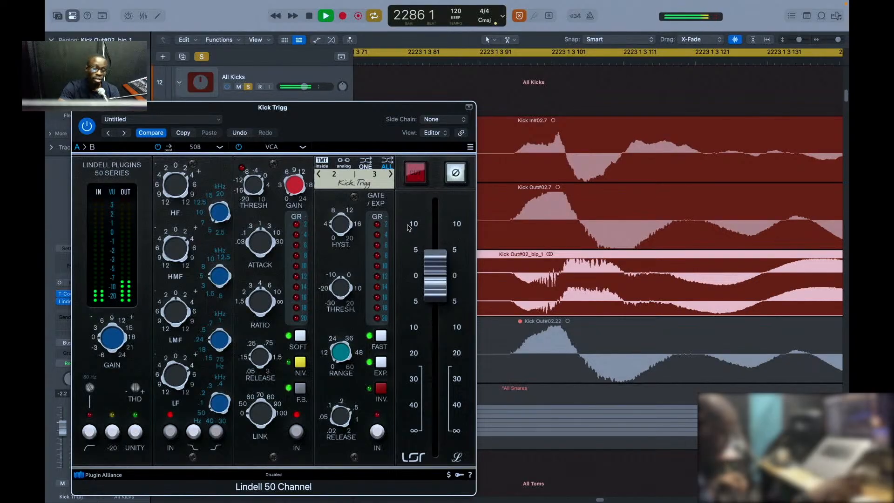
pyautogui.press('super+w')
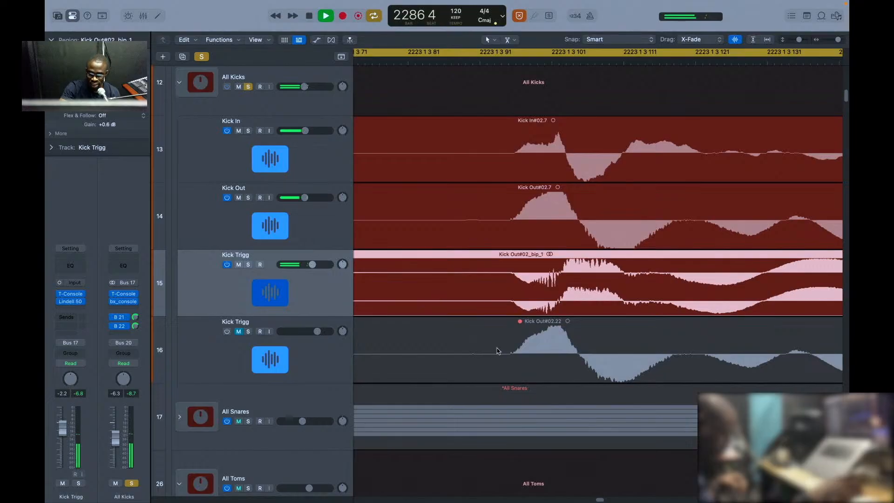
# Step: Show the kick hits from about bar 2220 to 2226 across the kick tracks and stop playback
pyautogui.press('super+Left')
pyautogui.press('super+Left')
pyautogui.press('super+Left')
pyautogui.press('super+Left')
pyautogui.press('super+Left')
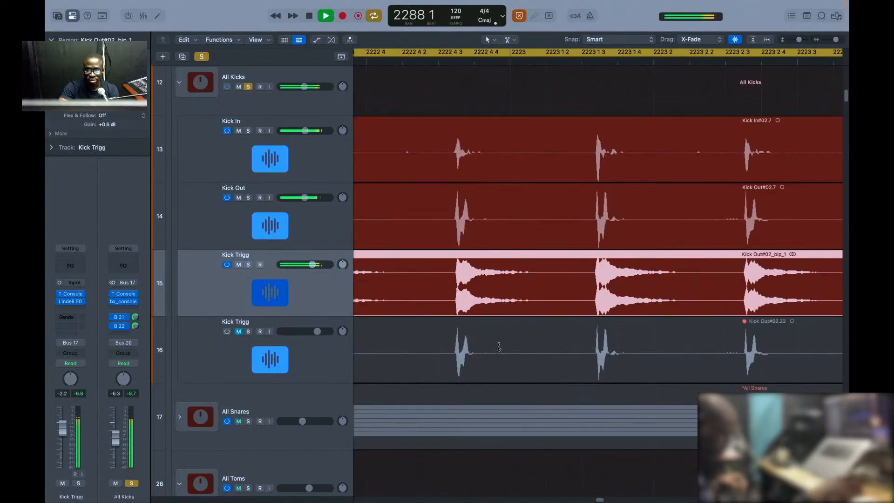
pyautogui.press('super+Left')
pyautogui.press('space')
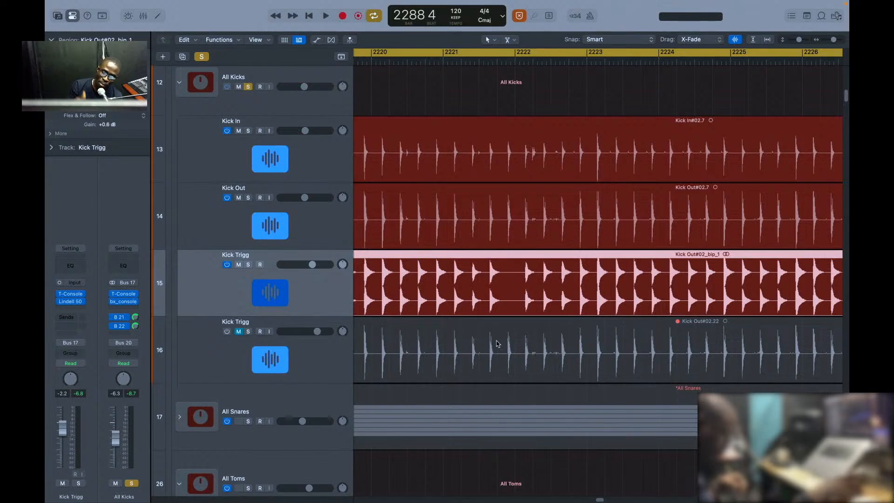
# Step: Examine how the four kick waveforms line up on the hit near 2223 1 3, and return to a view of several hits
pyautogui.press('super+Right')
pyautogui.press('super+Right')
pyautogui.press('super+Right')
pyautogui.press('super+Right')
pyautogui.press('super+Right')
pyautogui.press('super+Right')
pyautogui.press('super+Right')
pyautogui.press('super+Right')
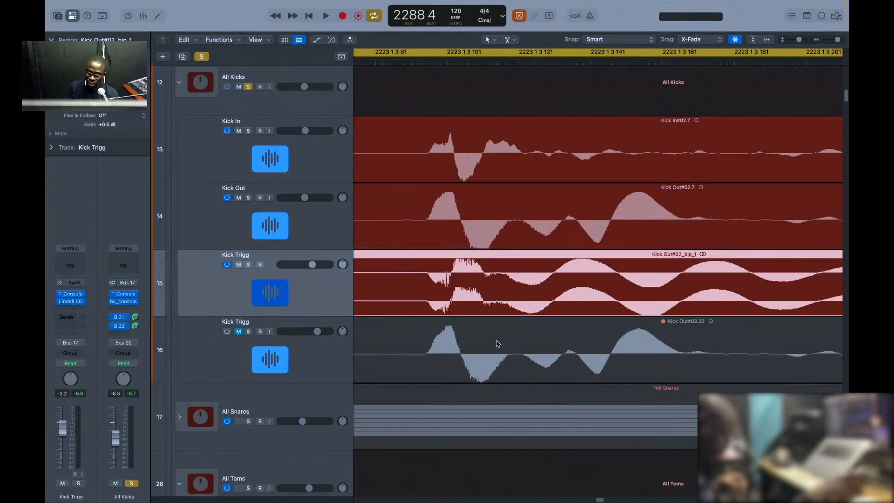
pyautogui.press('super+Left')
pyautogui.press('super+Left')
pyautogui.press('super+Left')
pyautogui.press('super+Left')
pyautogui.press('super+Left')
pyautogui.press('super+Left')
pyautogui.press('super+Left')
pyautogui.press('super+Left')
pyautogui.press('super+Left')
pyautogui.press('super+Left')
pyautogui.press('super+Left')
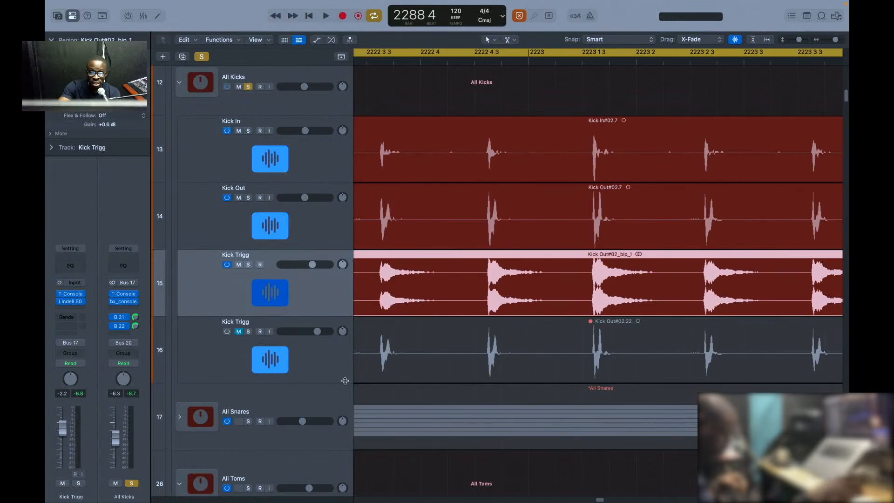
# Step: Unsolo All Kicks, open the Acon Remix Drums plug-in on Kick In, and place its window clear of the Kick In waveform
pyautogui.click(251, 147)
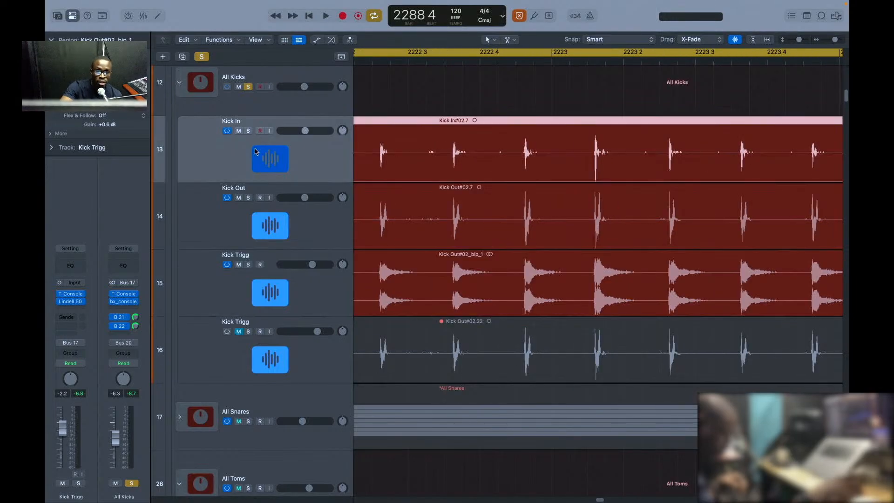
pyautogui.click(248, 87)
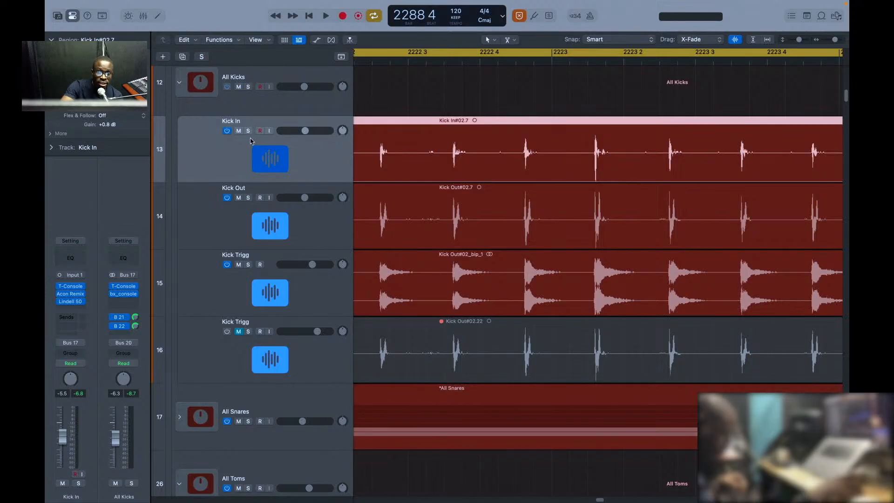
pyautogui.moveTo(73, 299)
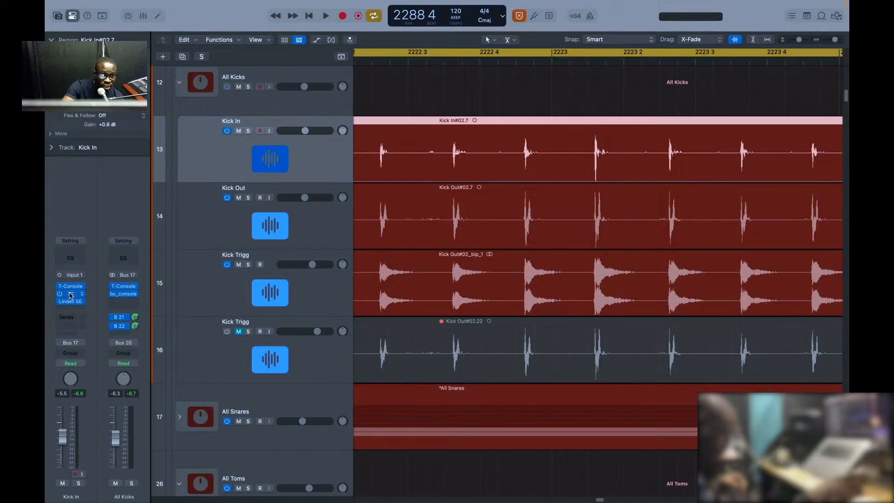
pyautogui.click(70, 295)
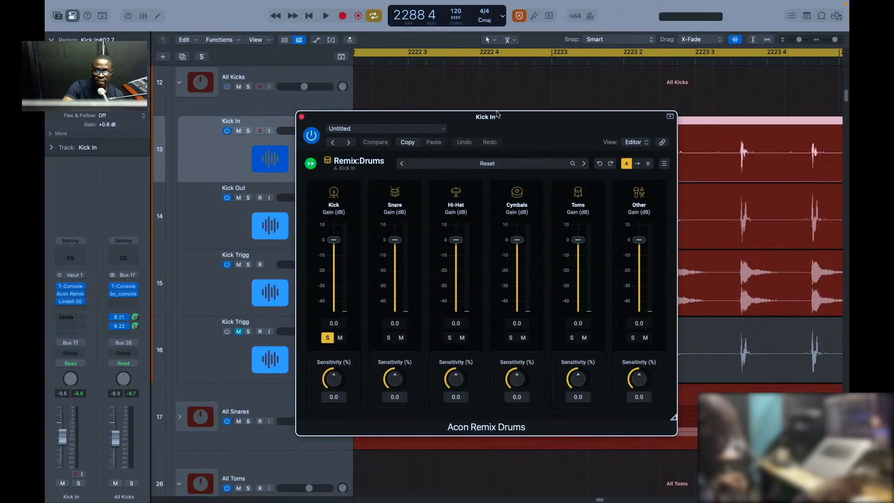
pyautogui.moveTo(497, 120); pyautogui.dragTo(289, 213)
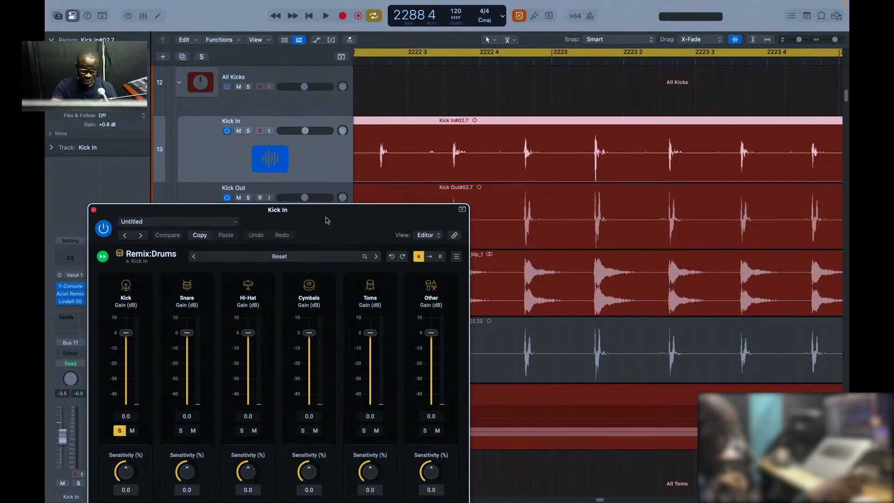
pyautogui.moveTo(327, 220); pyautogui.dragTo(332, 190)
pyautogui.scroll(-1, 625, 221)
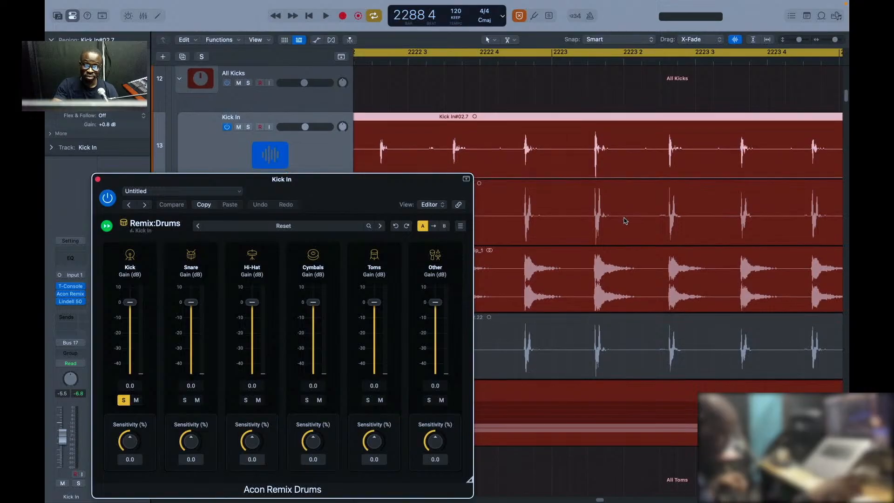
pyautogui.scroll(-2, 626, 222)
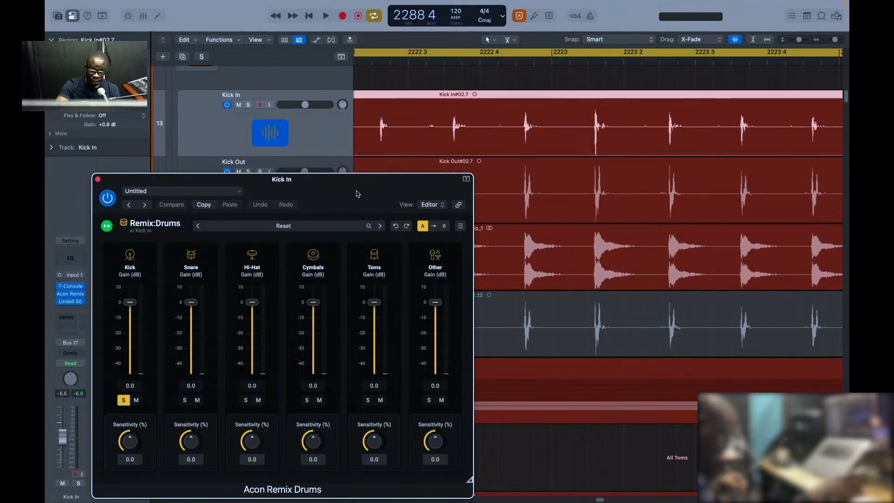
pyautogui.moveTo(358, 187); pyautogui.dragTo(420, 191)
# Step: Start playback from 2222 2 and solo the Kick In track
pyautogui.click(391, 86)
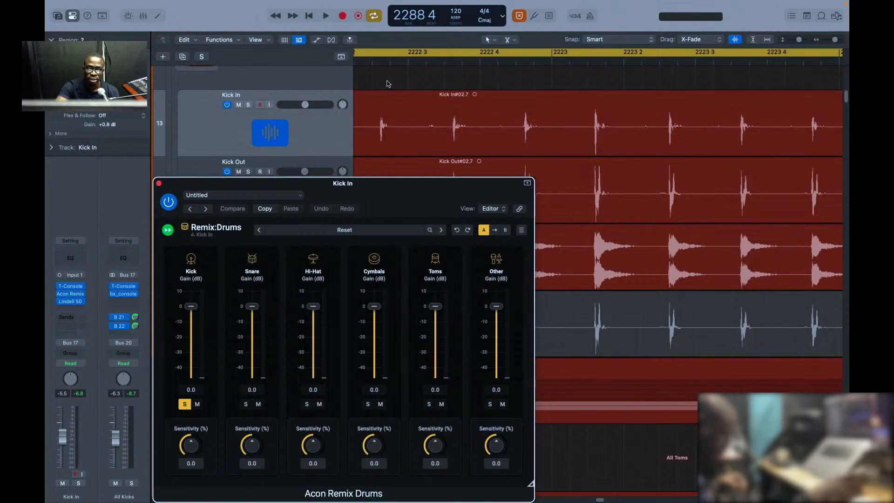
pyautogui.click(362, 61)
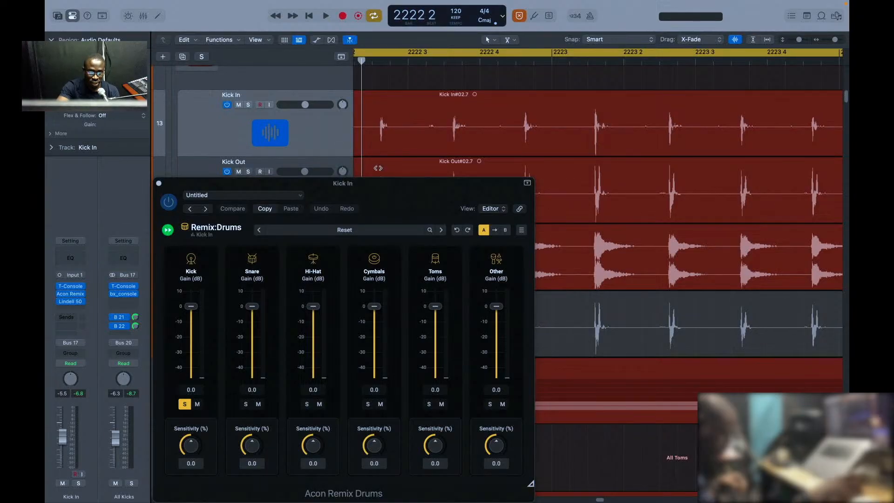
pyautogui.press('space')
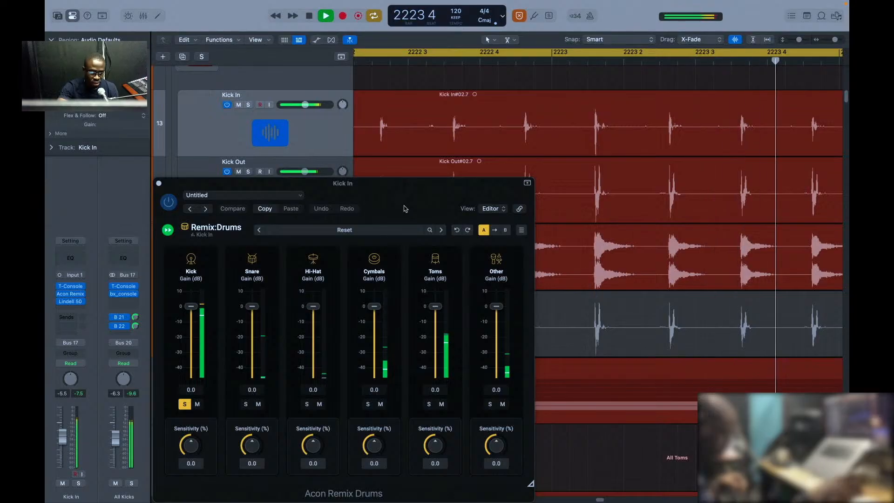
pyautogui.press('s')
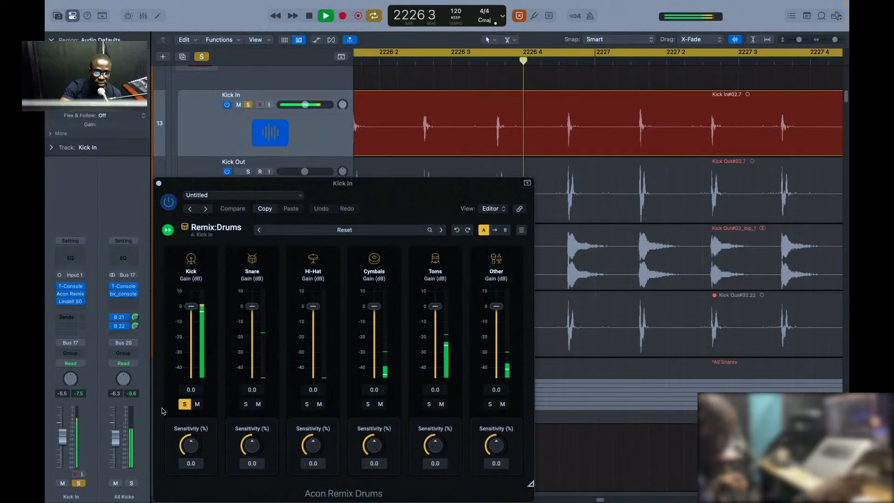
# Step: Turn off the Kick solo in Remix:Drums to hear the unfiltered Kick In mic, and stop playback
pyautogui.click(182, 407)
pyautogui.click(183, 407)
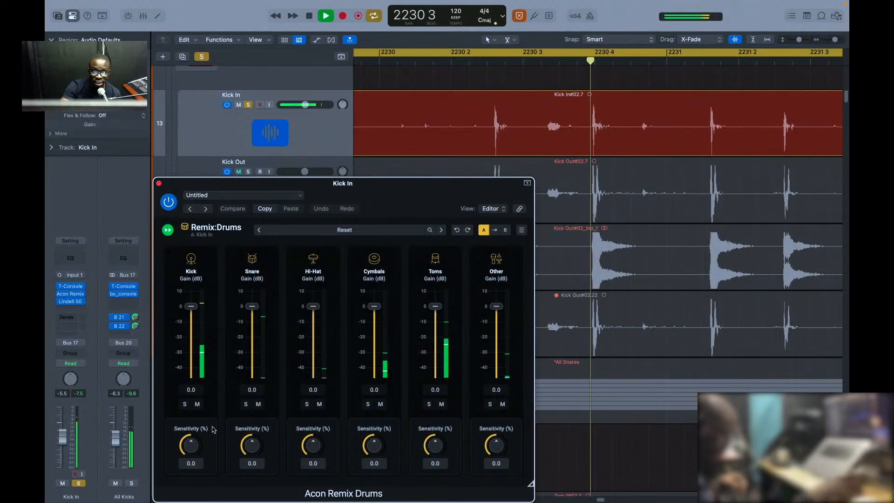
pyautogui.press('space')
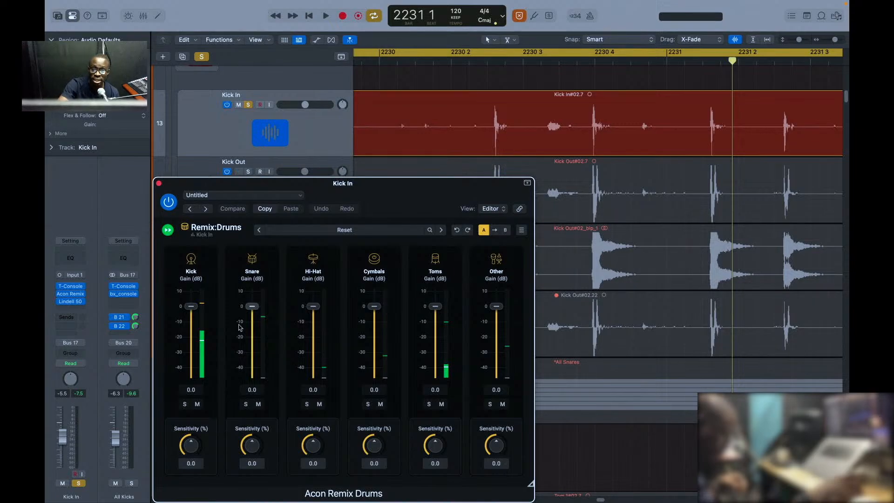
# Step: Replay the soloed, unfiltered Kick In from 2230 1, 2231 2 and 2232 2, and move the Remix:Drums window aside
pyautogui.click(430, 61)
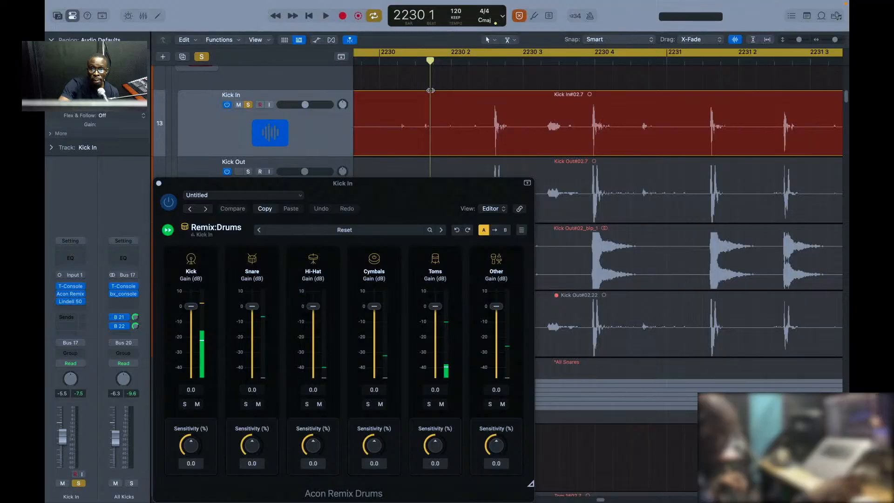
pyautogui.press('space')
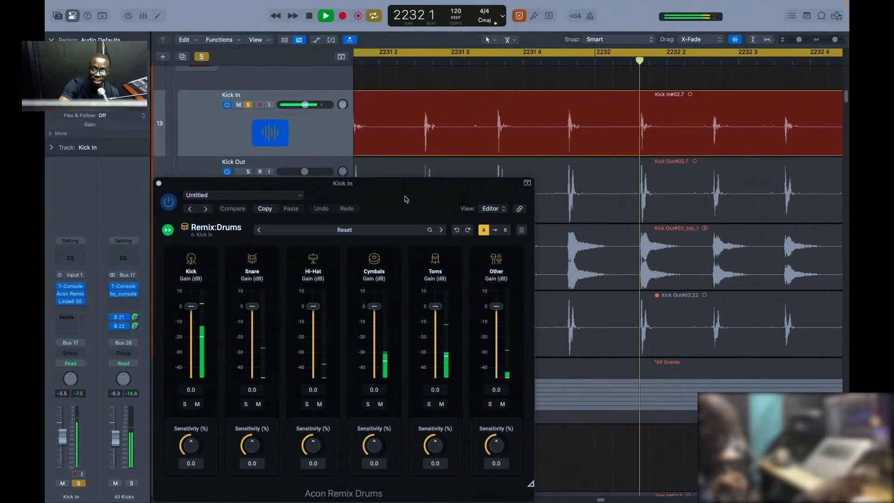
pyautogui.press('space')
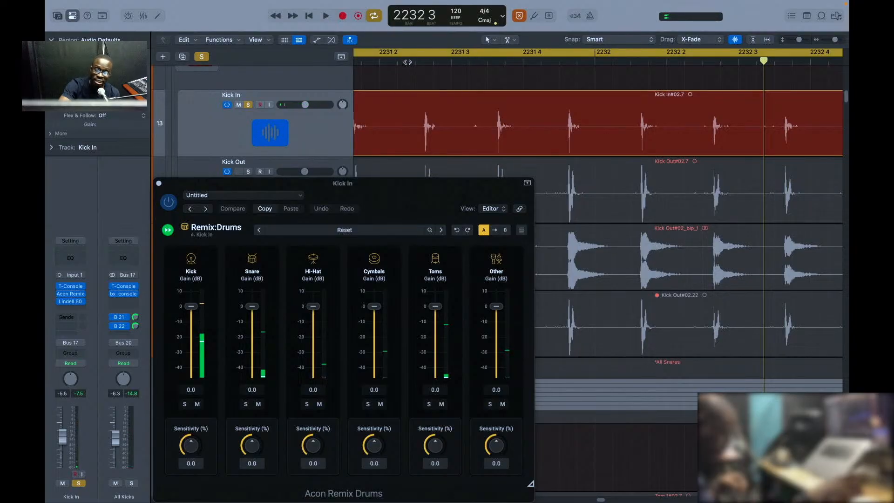
pyautogui.click(408, 62)
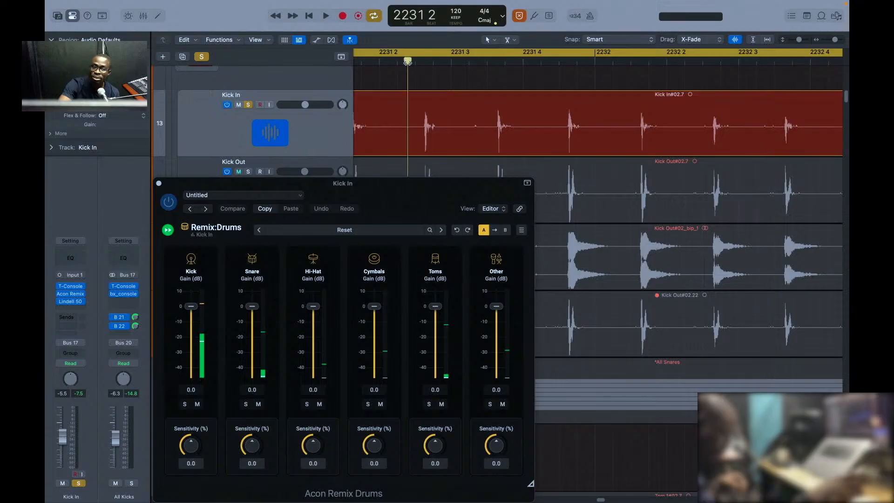
pyautogui.press('space')
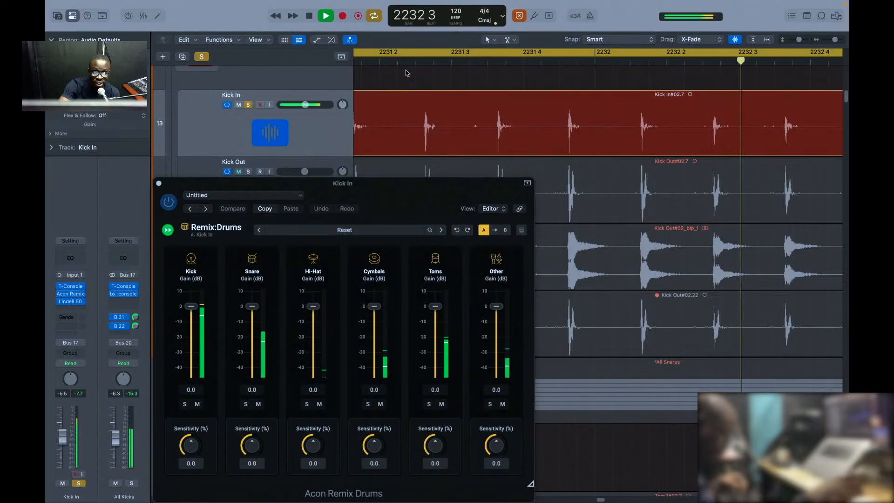
pyautogui.press('space')
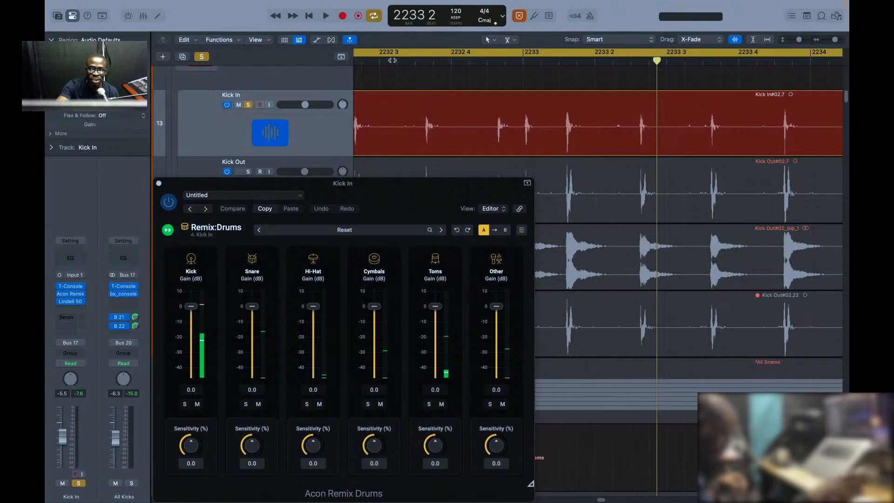
pyautogui.click(372, 59)
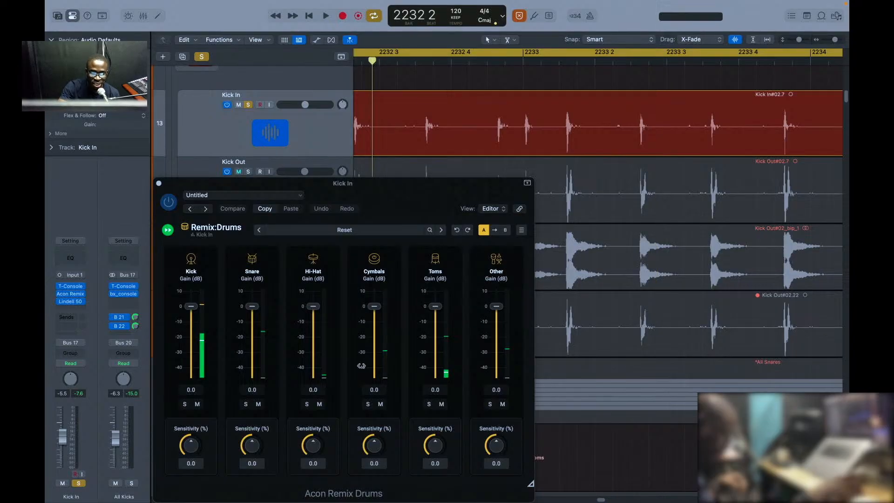
pyautogui.press('space')
pyautogui.press('space')
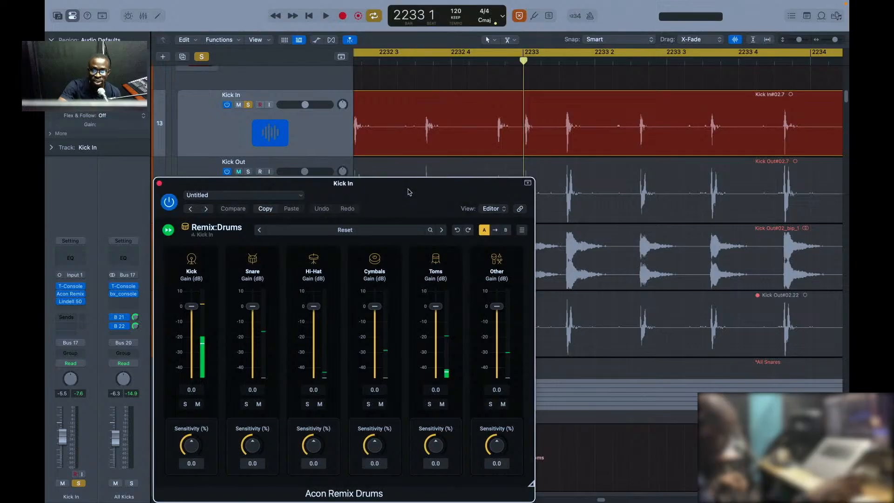
pyautogui.moveTo(408, 187); pyautogui.dragTo(481, 188)
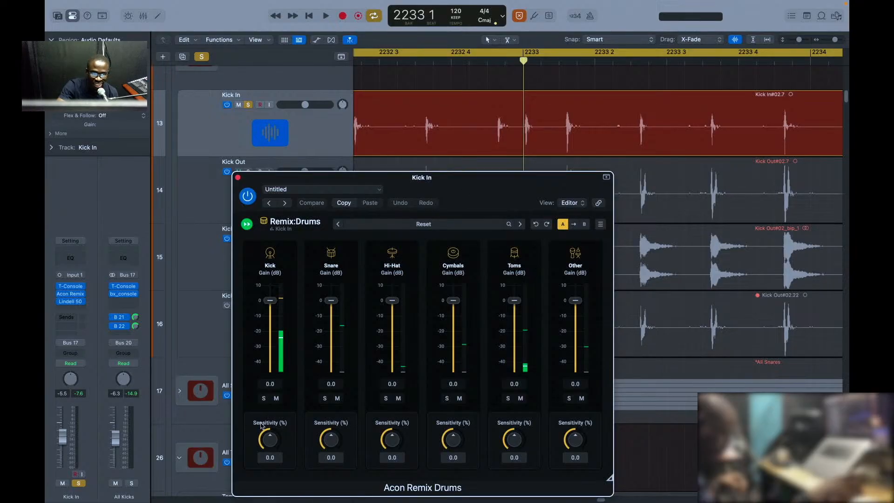
# Step: Start playback from 2233 1 and compare the Kick and Snare stems of Kick In by soloing each in Remix:Drums
pyautogui.press('space')
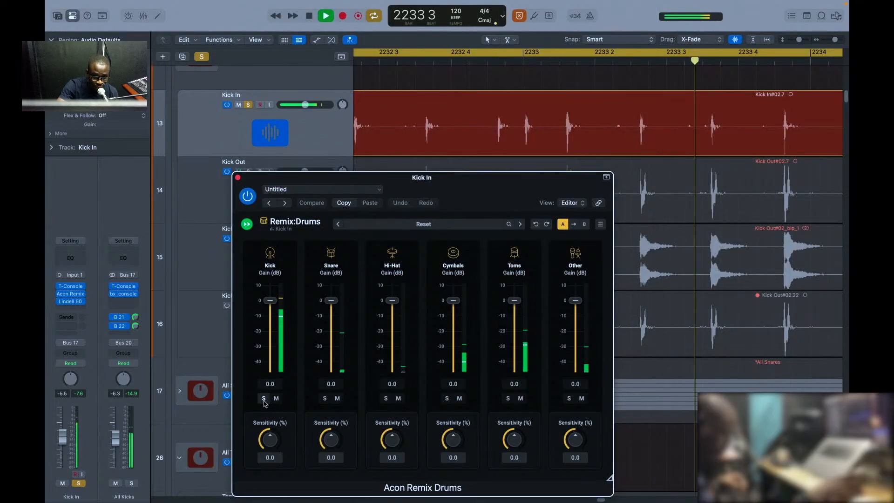
pyautogui.click(264, 398)
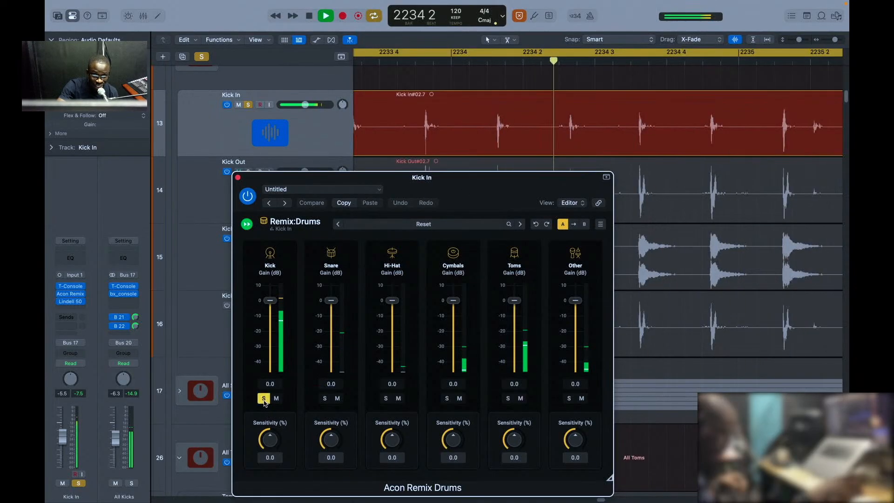
pyautogui.click(325, 400)
pyautogui.click(264, 398)
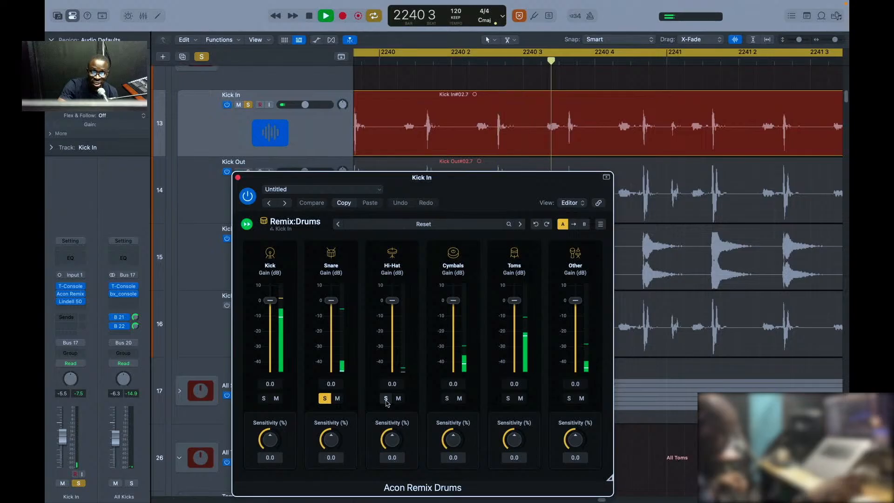
# Step: Audition the bleed in Kick In by soloing Toms, Cymbals and Other in turn, releasing each previous stem's solo
pyautogui.click(508, 399)
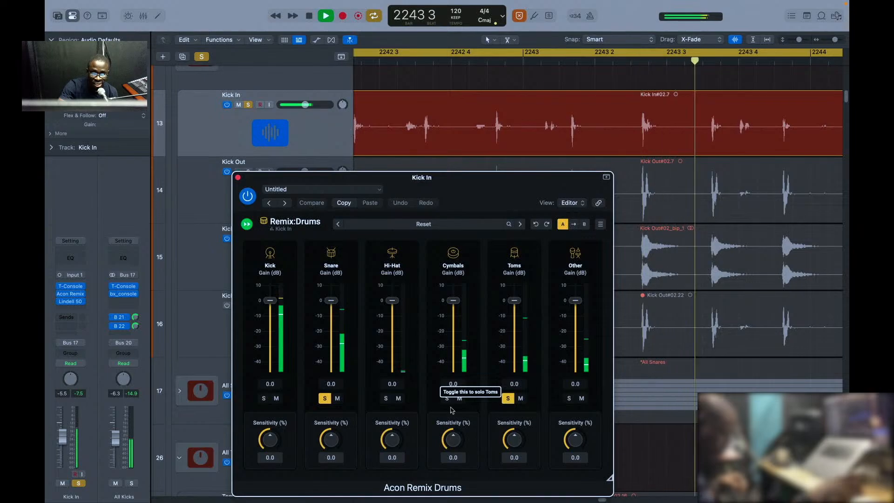
pyautogui.click(325, 400)
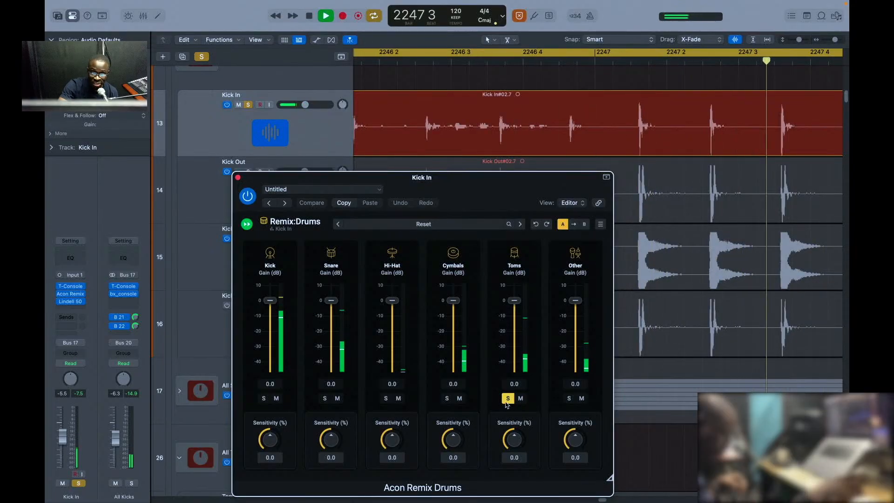
pyautogui.click(446, 399)
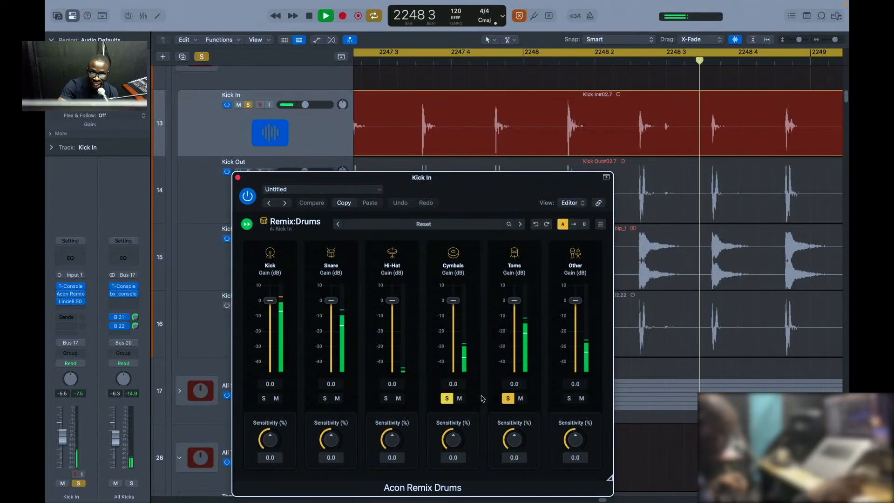
pyautogui.click(509, 399)
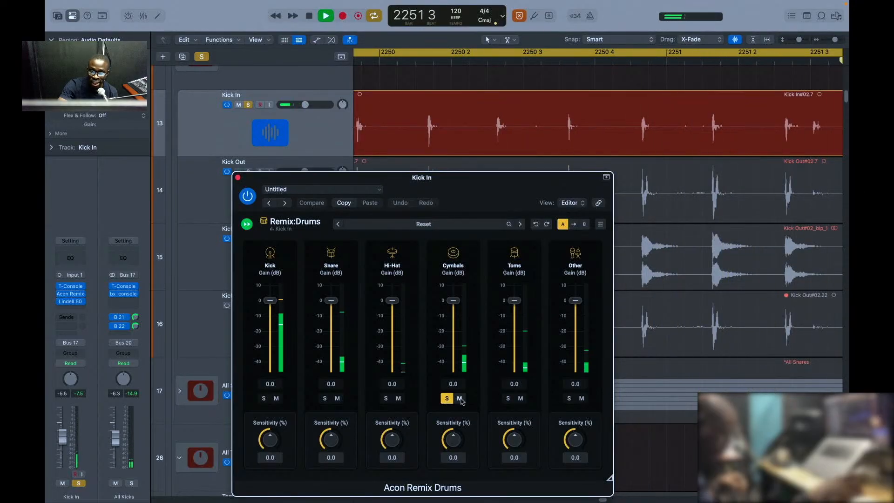
pyautogui.click(569, 399)
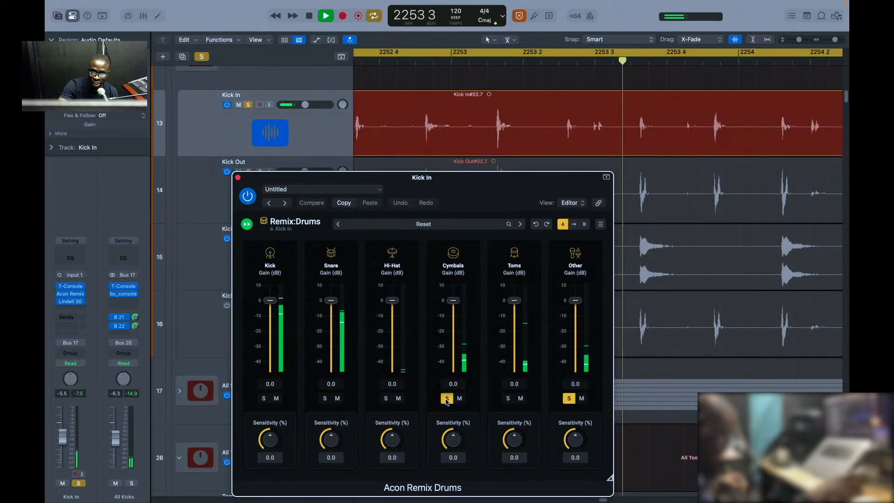
pyautogui.click(445, 400)
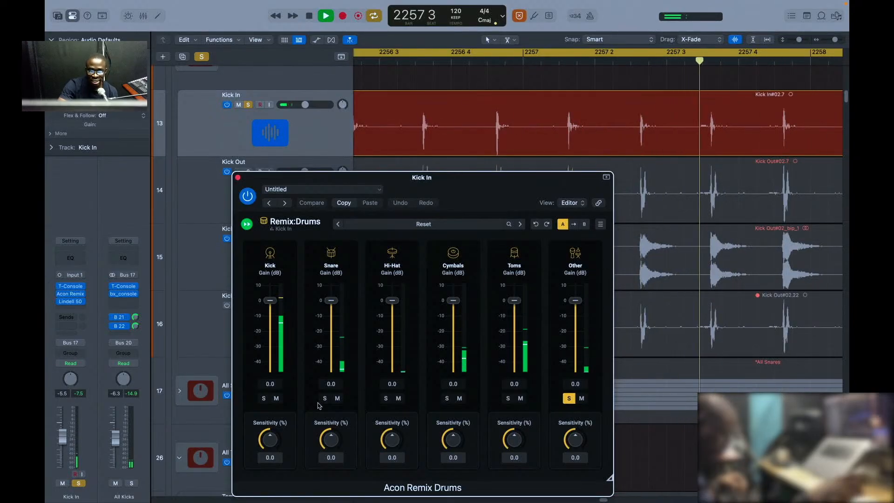
# Step: Return Remix:Drums on Kick In to soloing only the Kick stem, and stop playback after listening
pyautogui.click(264, 398)
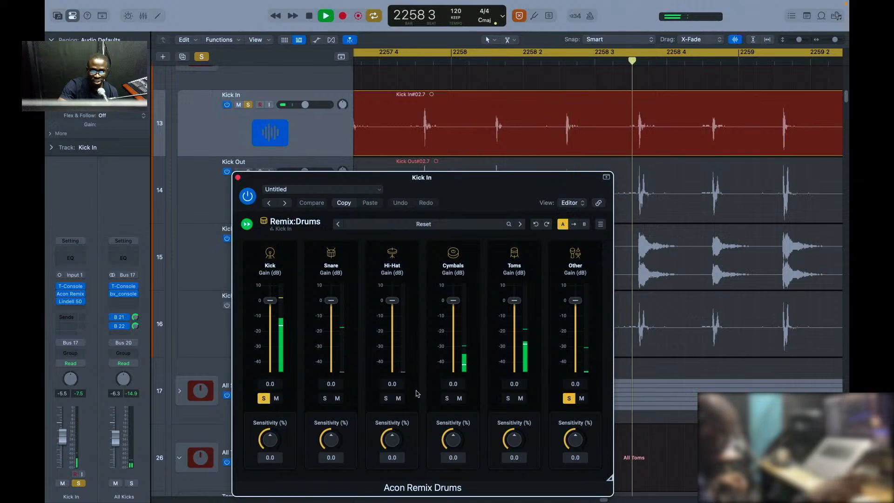
pyautogui.click(569, 399)
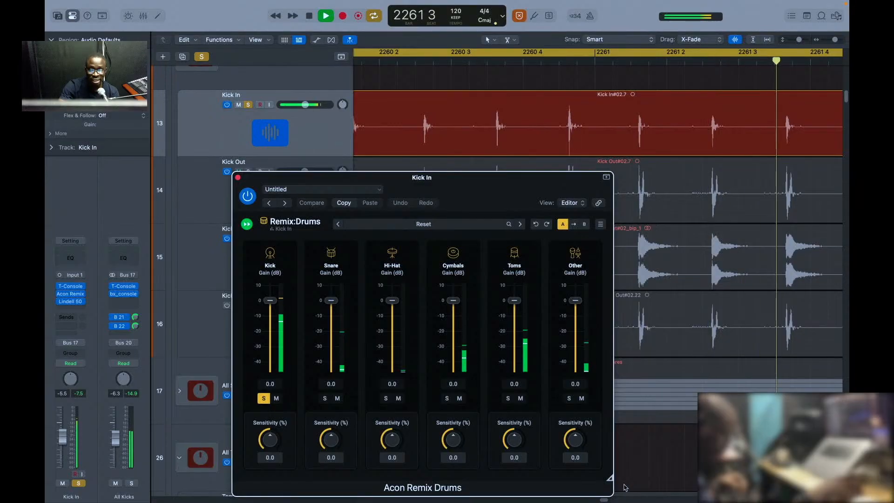
pyautogui.press('space')
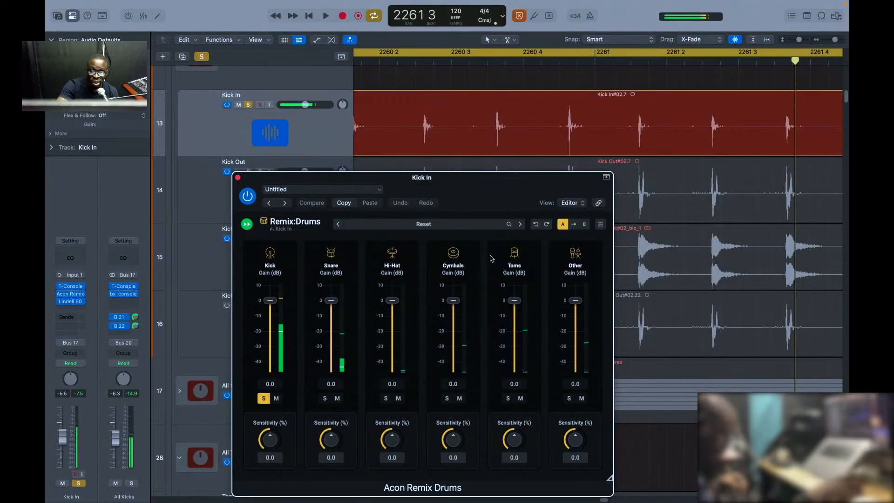
# Step: Close the Kick In plug-in window and solo the Kick Out track exclusively
pyautogui.moveTo(484, 192); pyautogui.dragTo(620, 193)
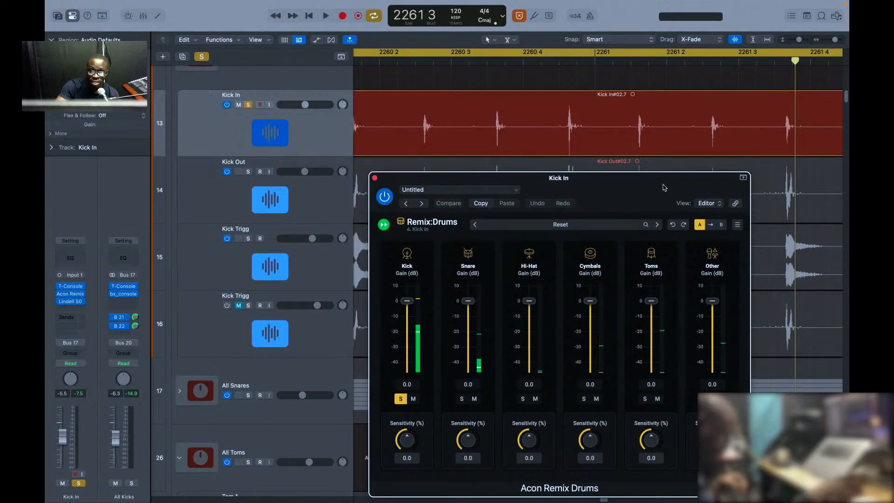
pyautogui.click(375, 177)
pyautogui.click(295, 194)
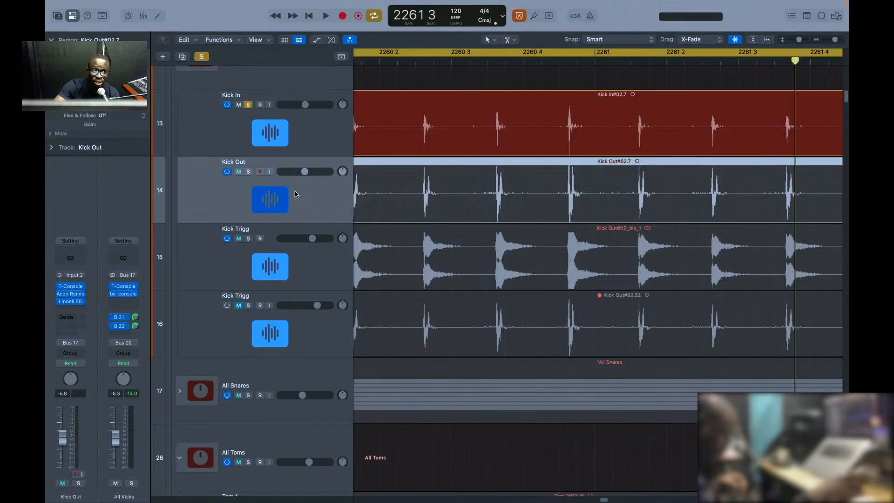
pyautogui.keyDown('alt'); pyautogui.click(248, 172); pyautogui.keyUp('alt')
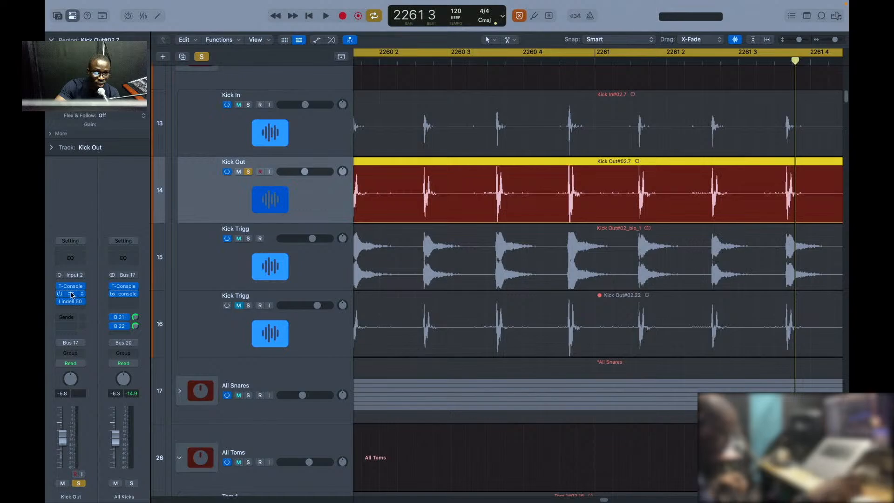
# Step: Open Acon Remix Drums on Kick Out, solo its Kick stem, and start playback
pyautogui.click(71, 294)
pyautogui.click(328, 337)
pyautogui.press('space')
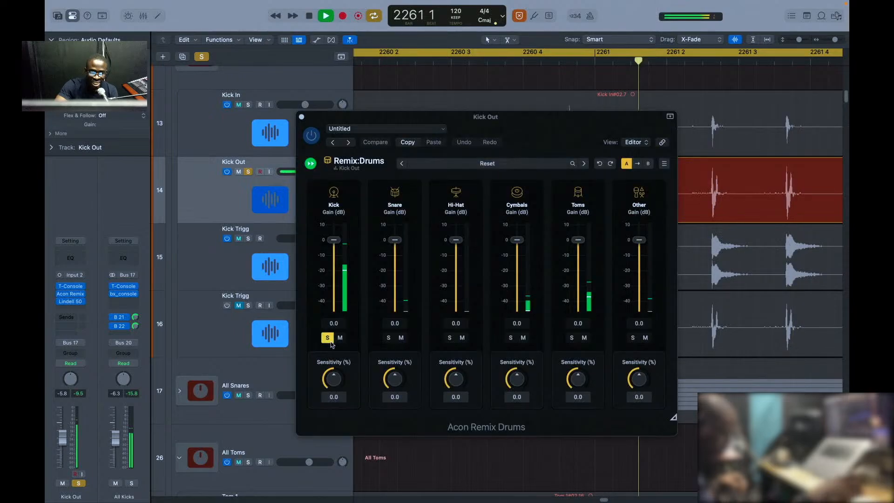
# Step: Audition the Cymbals and Hi-Hat stems of Kick Out one at a time, and switch the solo back to Kick
pyautogui.click(329, 339)
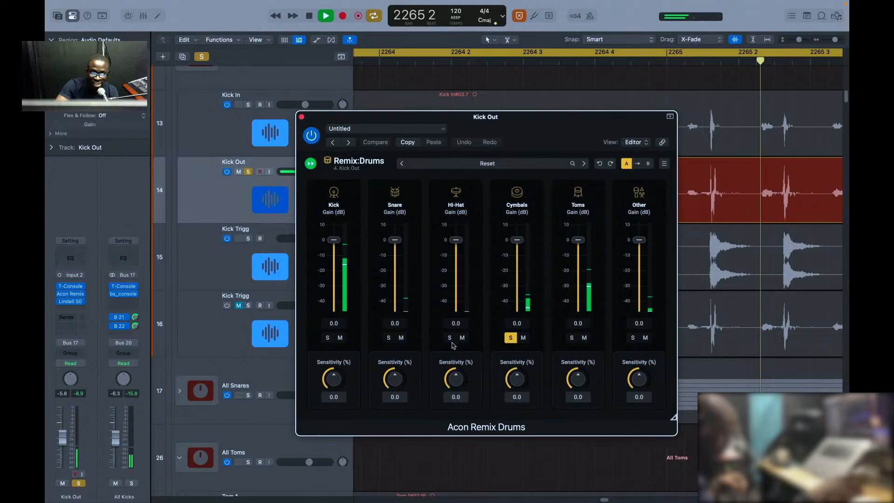
pyautogui.click(450, 338)
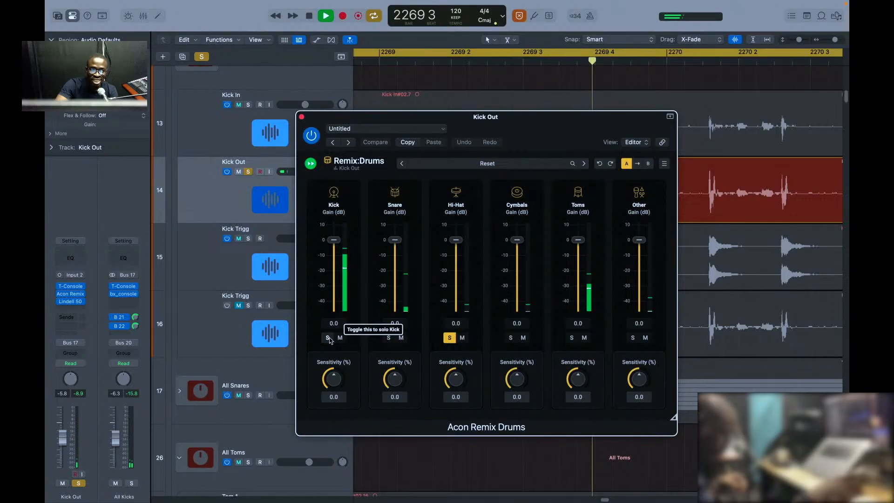
pyautogui.click(328, 337)
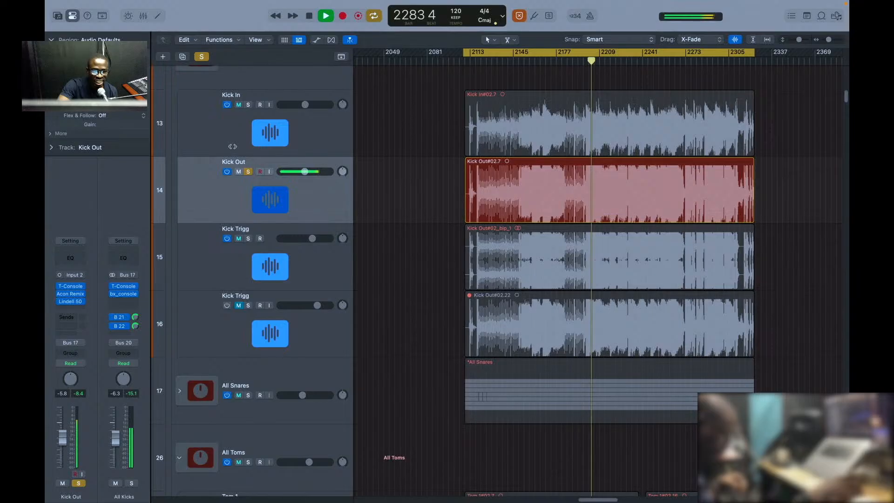
# Step: Expand the All Snares track stack and solo the first Snare Top track during playback
pyautogui.scroll(-3, 184, 288)
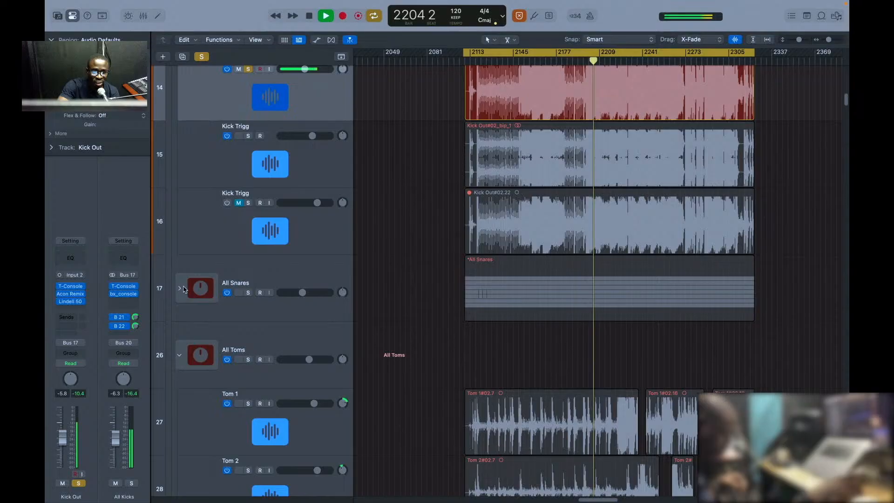
pyautogui.click(184, 288)
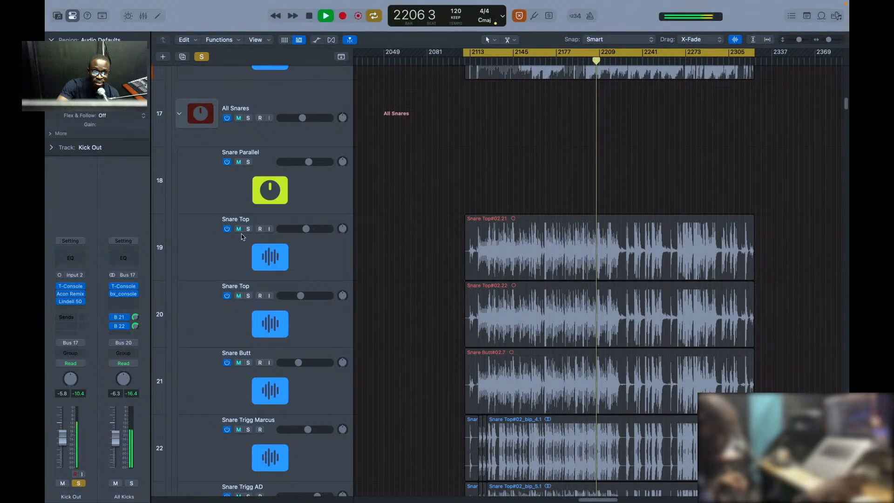
pyautogui.click(248, 230)
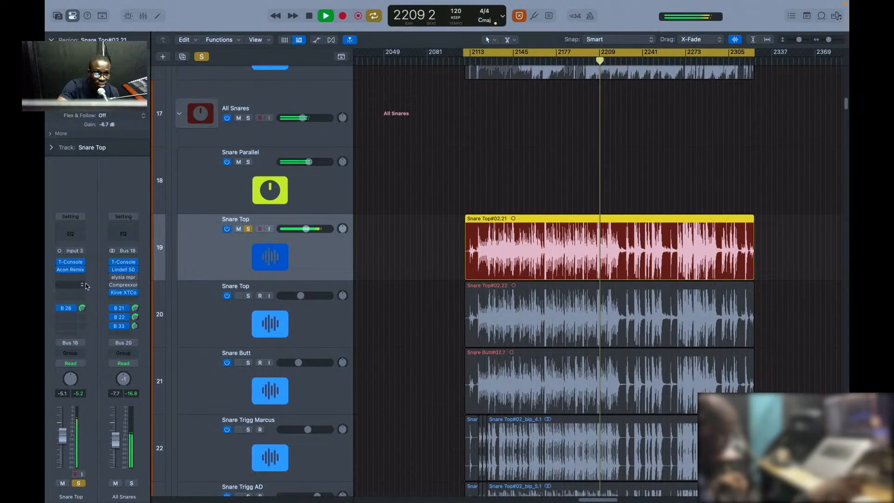
# Step: Open Acon Remix:Drums on the Snare Top track and compare the sound unsoloed and with the hi-hat and kick soloed
pyautogui.click(70, 270)
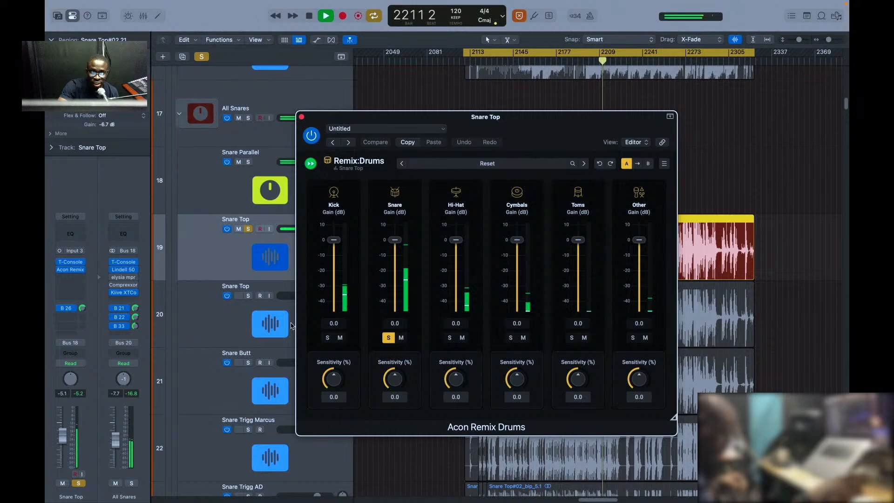
pyautogui.click(388, 338)
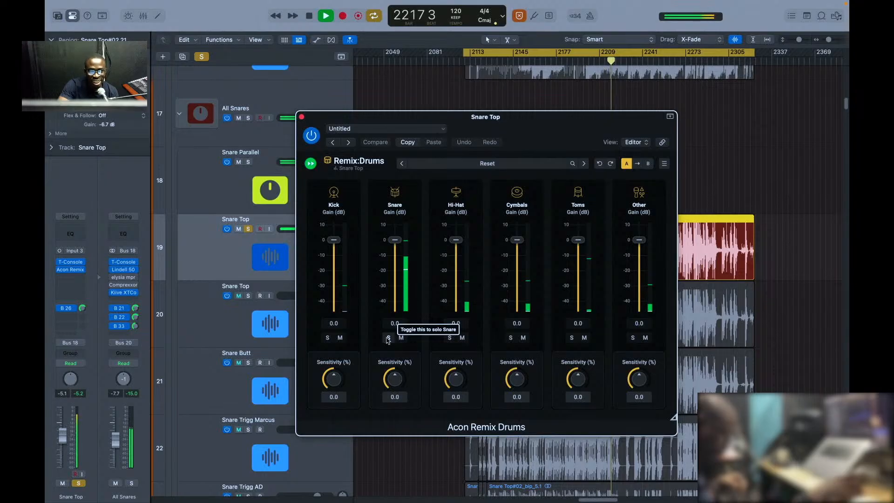
pyautogui.click(449, 338)
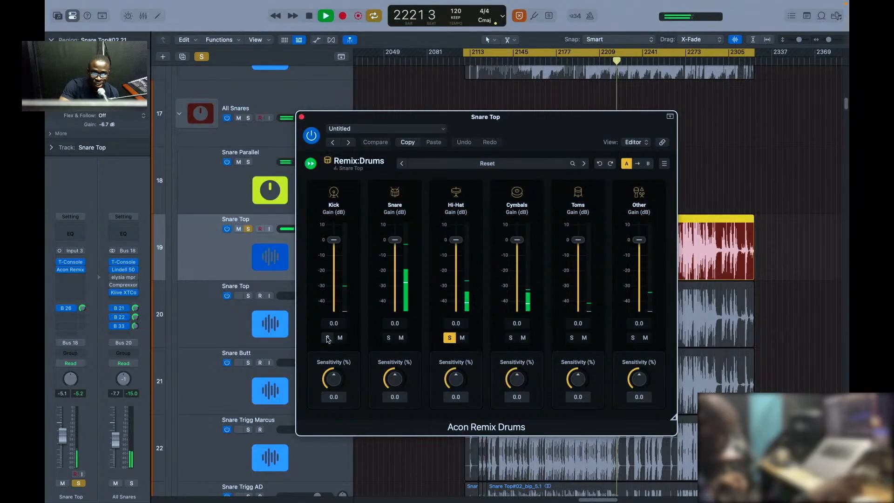
pyautogui.click(327, 338)
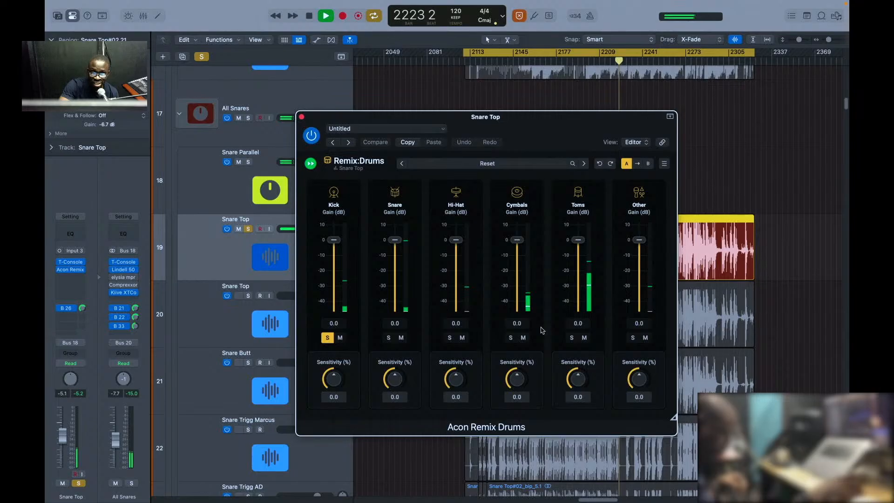
pyautogui.click(328, 338)
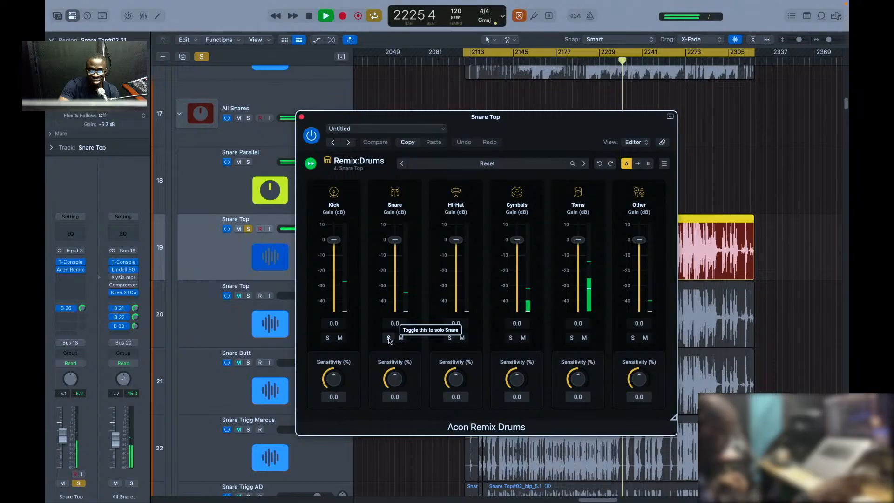
# Step: Audition the toms and other stems in Remix:Drums, restore the snare solo, and stop playback
pyautogui.click(572, 337)
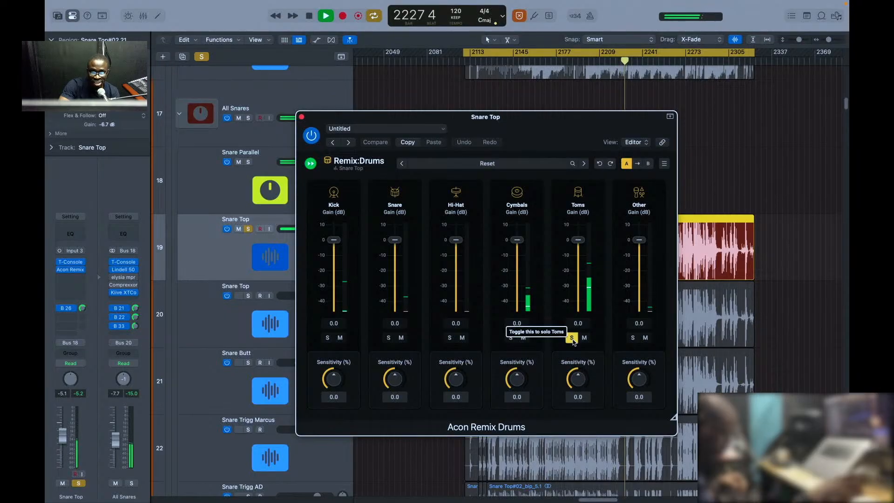
pyautogui.click(633, 338)
pyautogui.click(572, 338)
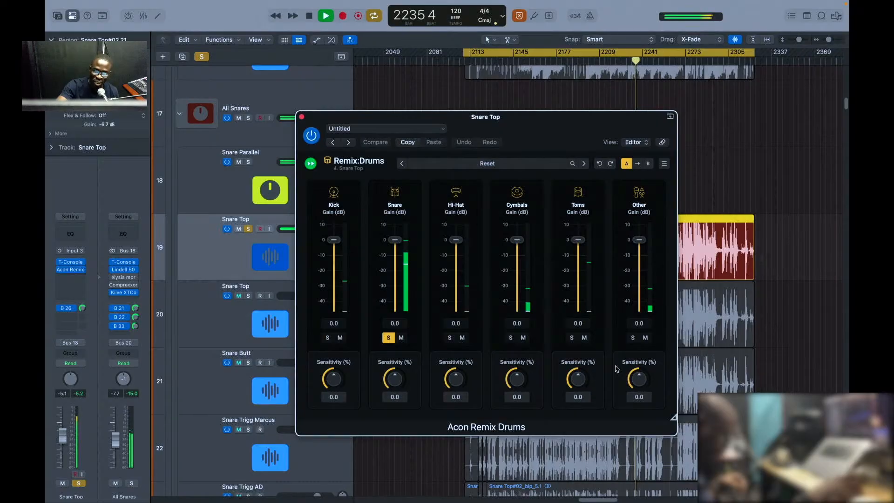
pyautogui.click(389, 338)
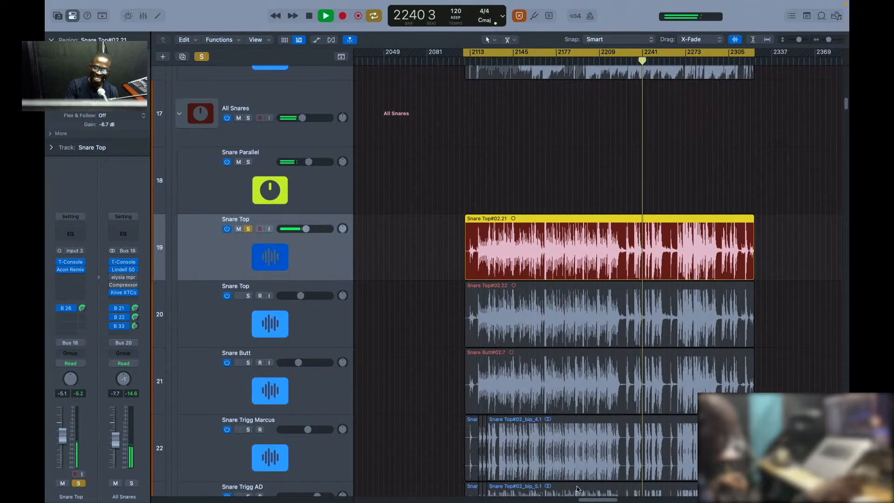
pyautogui.press('space')
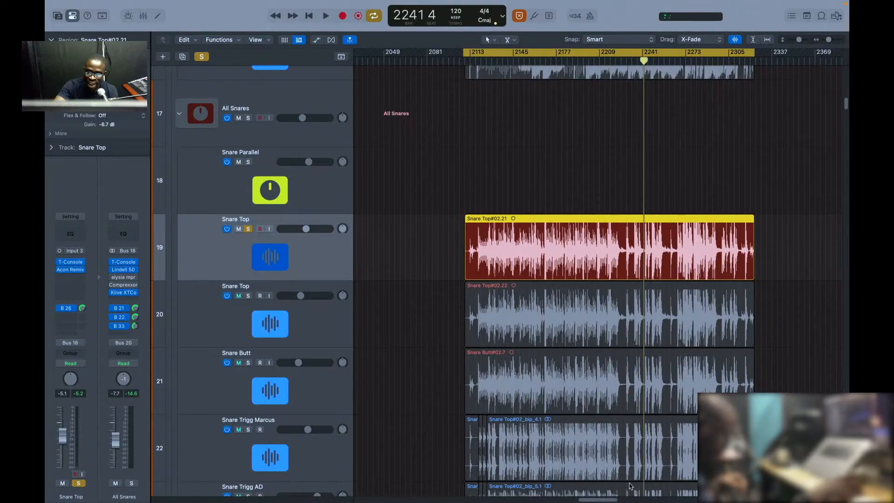
# Step: Examine the bleed between hits in the snare waveforms around bar 2241 and compare it across the snare tracks
pyautogui.press('super+Right')
pyautogui.press('super+Right')
pyautogui.press('super+Right')
pyautogui.press('super+Right')
pyautogui.press('super+Right')
pyautogui.press('super+Right')
pyautogui.press('super+Right')
pyautogui.press('super+Right')
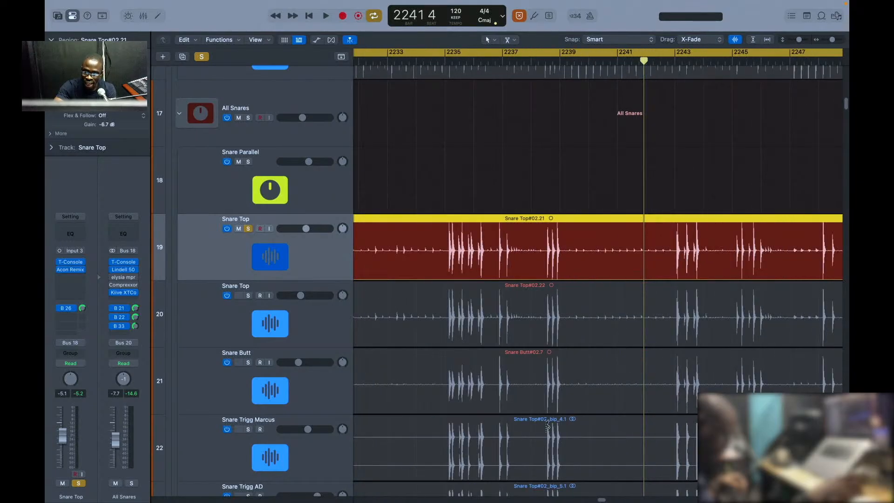
pyautogui.press('super+Left')
pyautogui.press('super+Left')
pyautogui.press('super+Left')
pyautogui.press('super+Left')
pyautogui.press('super+Left')
pyautogui.press('super+Left')
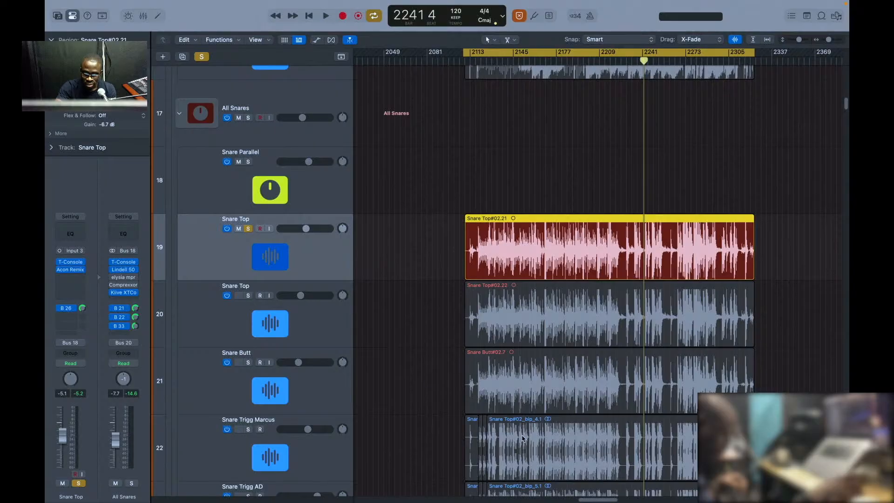
pyautogui.press('super+Up')
pyautogui.press('super+Up')
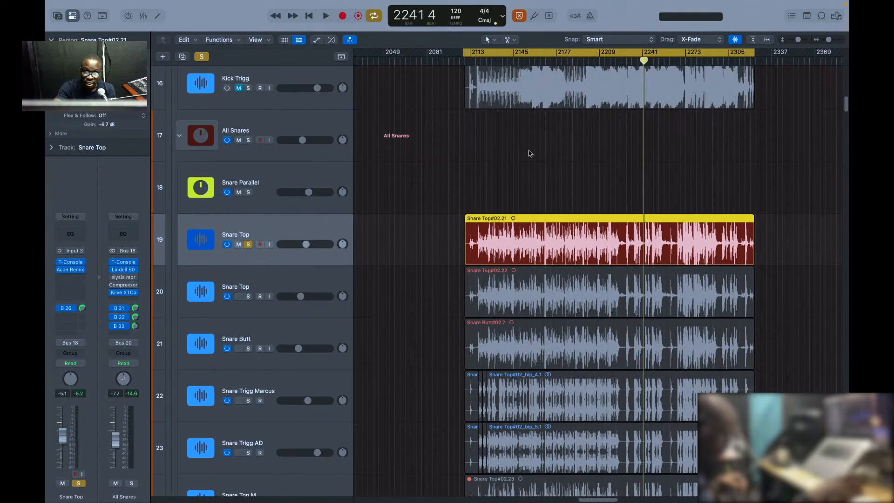
# Step: Inspect the cut-out gaps between the tom regions, temporarily marking the empty stretch on the Tom 3 track with the Marquee tool
pyautogui.scroll(-10, 494, 372)
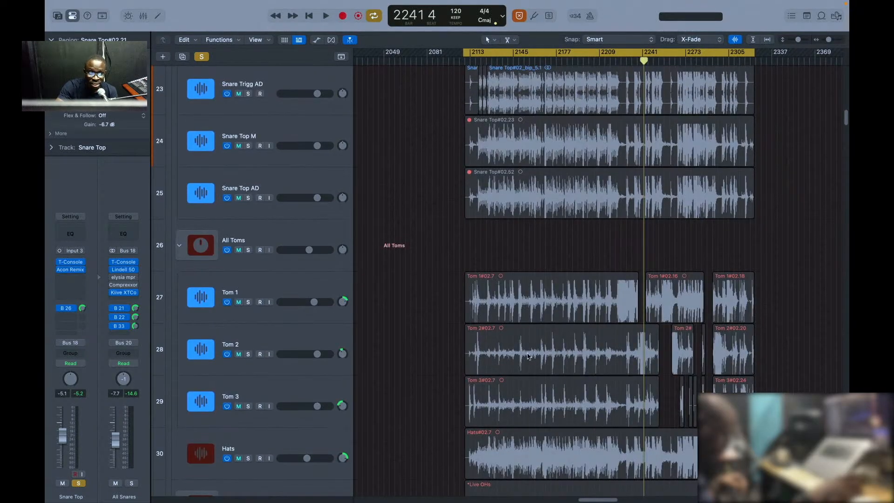
pyautogui.press('super+Right')
pyautogui.press('super+Right')
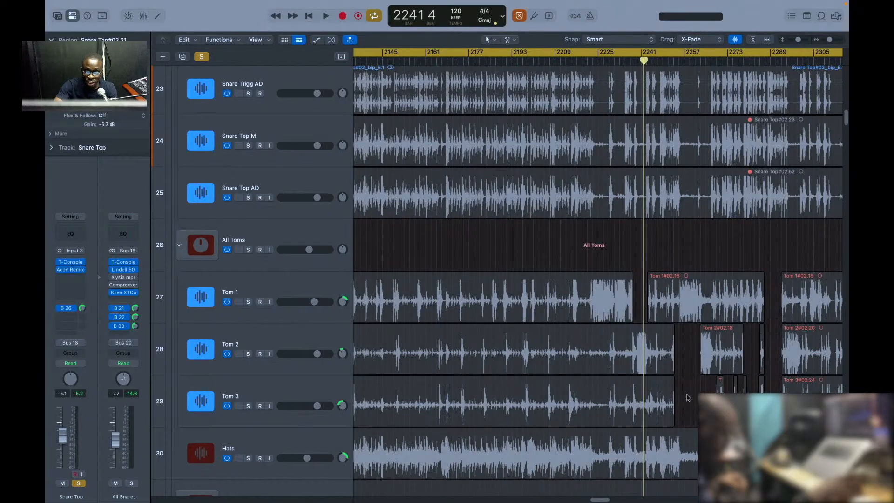
pyautogui.press('t')
pyautogui.press('r')
pyautogui.moveTo(684, 399); pyautogui.dragTo(693, 407)
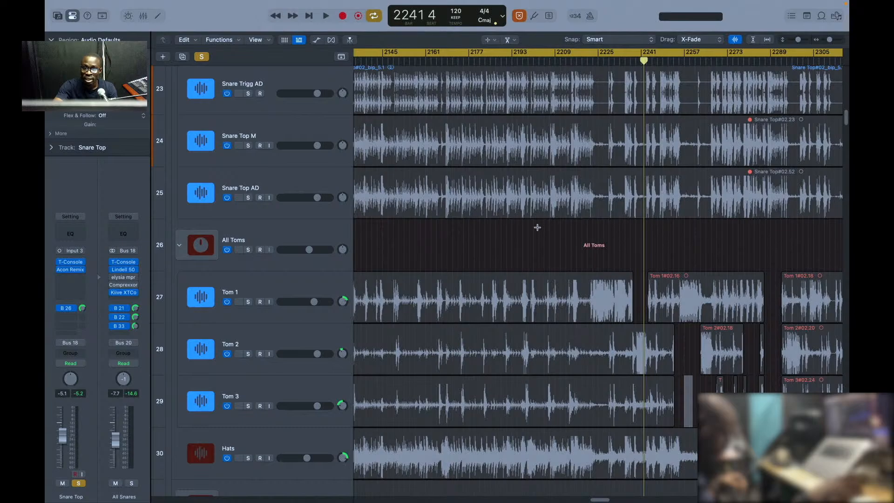
pyautogui.click(538, 243)
pyautogui.press('t')
pyautogui.press('t')
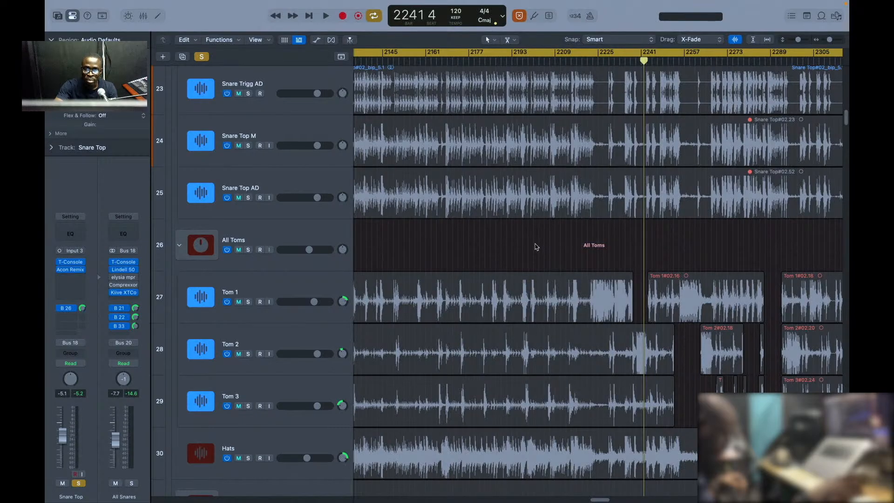
# Step: Play the soloed Snare Top track from bar 2241 to about bar 2245 and check its waveform
pyautogui.scroll(10, 624, 223)
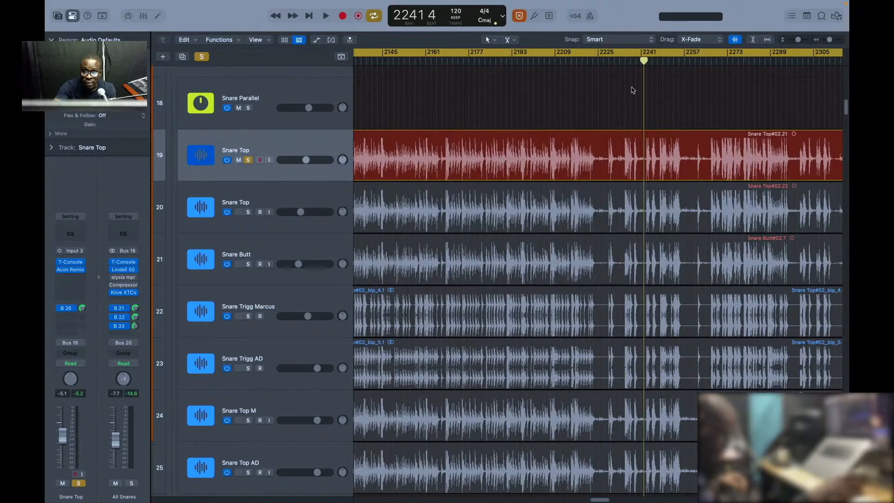
pyautogui.press('space')
pyautogui.press('super+Right')
pyautogui.press('super+Right')
pyautogui.press('super+Right')
pyautogui.press('super+Right')
pyautogui.press('super+Right')
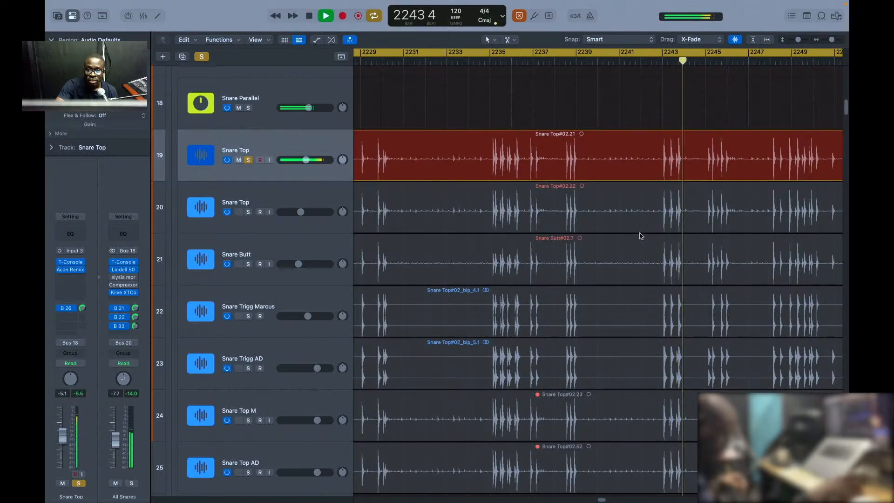
pyautogui.scroll(-1, 641, 243)
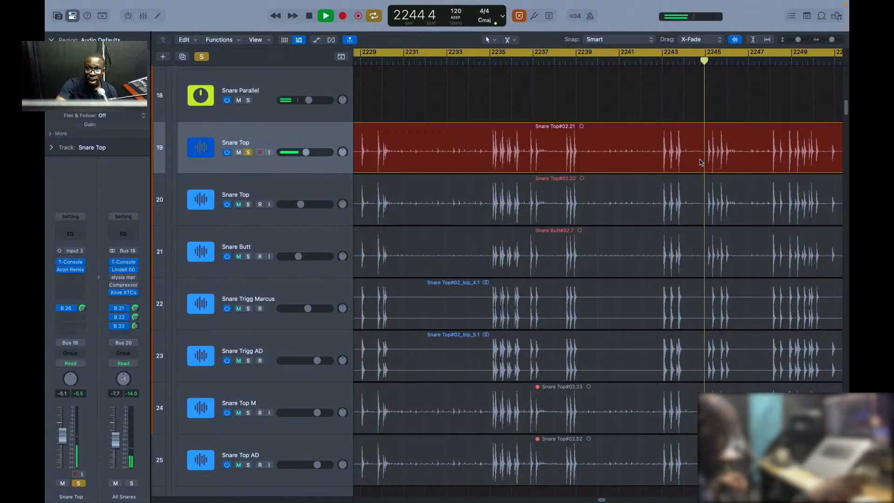
pyautogui.press('space')
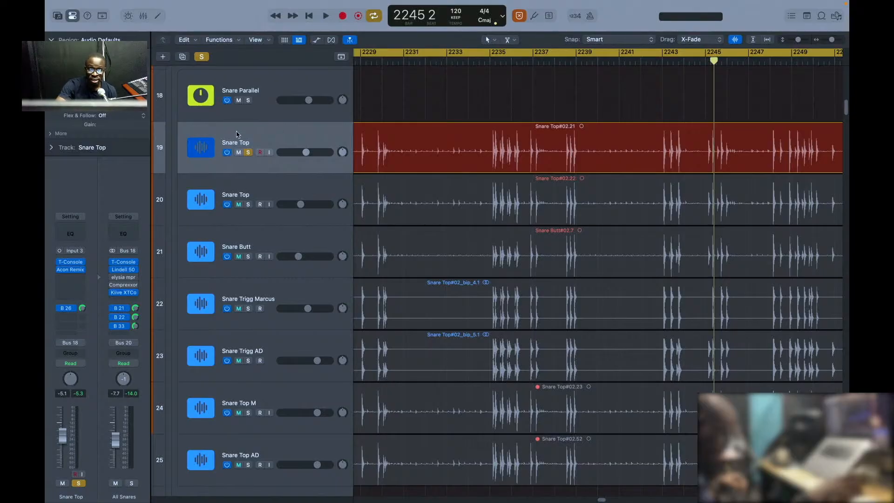
# Step: Take the Snare Top track out of solo
pyautogui.click(248, 152)
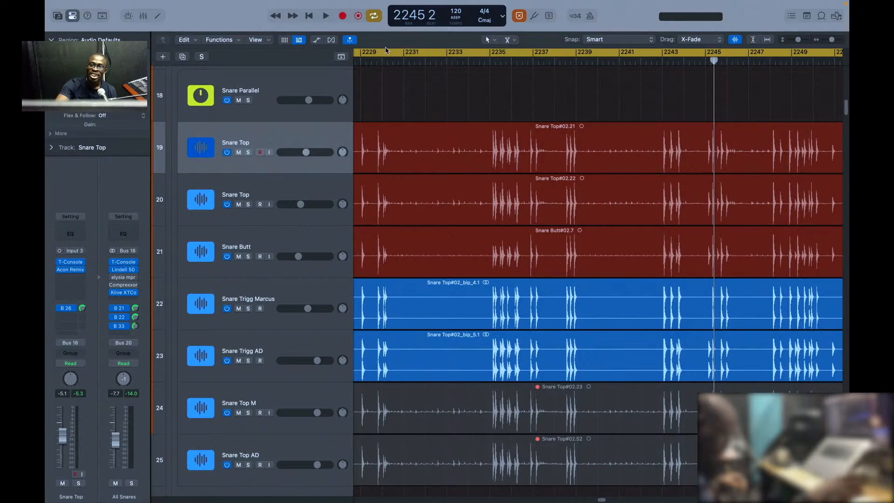
pyautogui.press('super+Left')
pyautogui.press('super+Left')
pyautogui.press('super+Left')
pyautogui.press('super+Left')
pyautogui.press('super+Left')
pyautogui.press('super+Left')
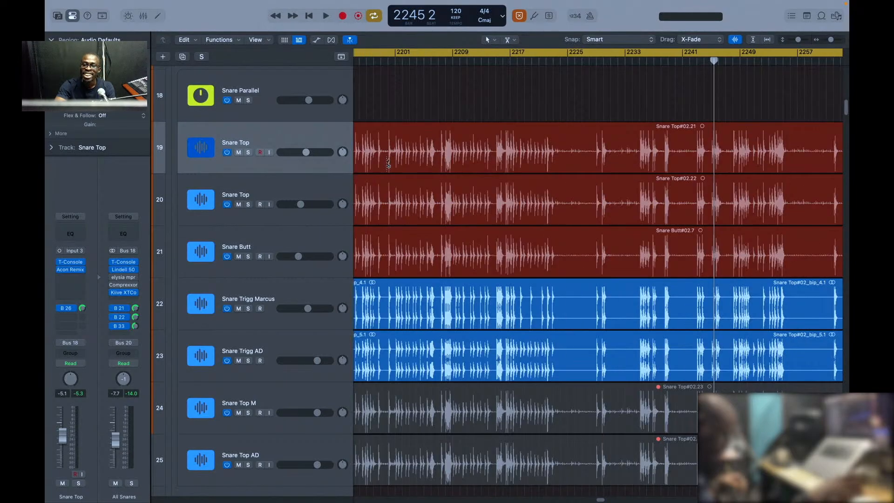
pyautogui.press('super+Left')
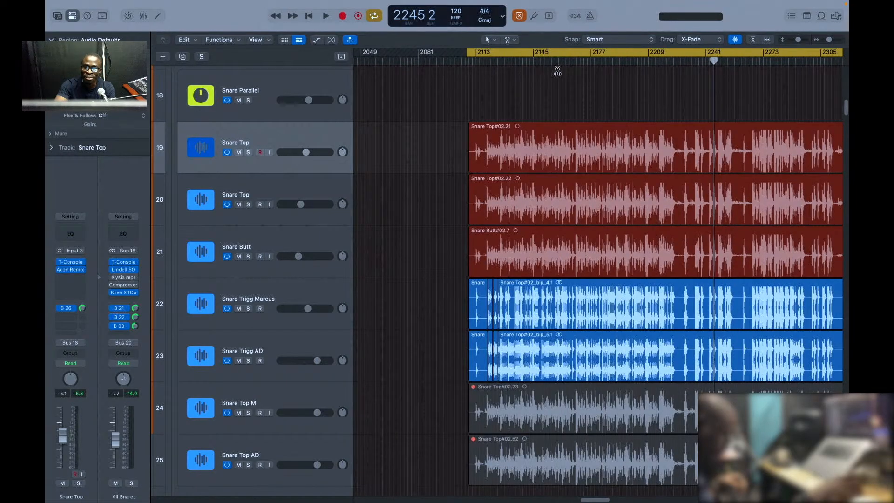
# Step: Turn off waveform zoom for the regions in the arrangement and check the snare tracks at normal amplitude
pyautogui.click(735, 40)
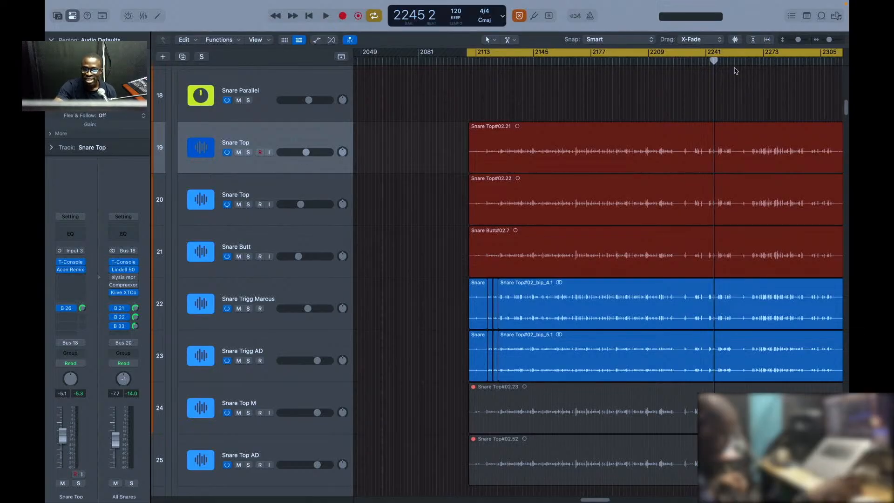
pyautogui.scroll(4, 433, 173)
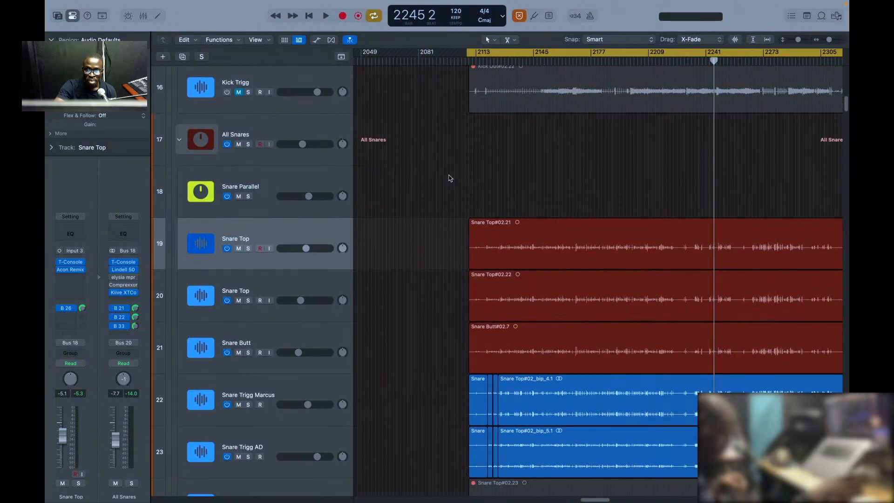
pyautogui.scroll(-2, 449, 177)
pyautogui.scroll(-2, 425, 260)
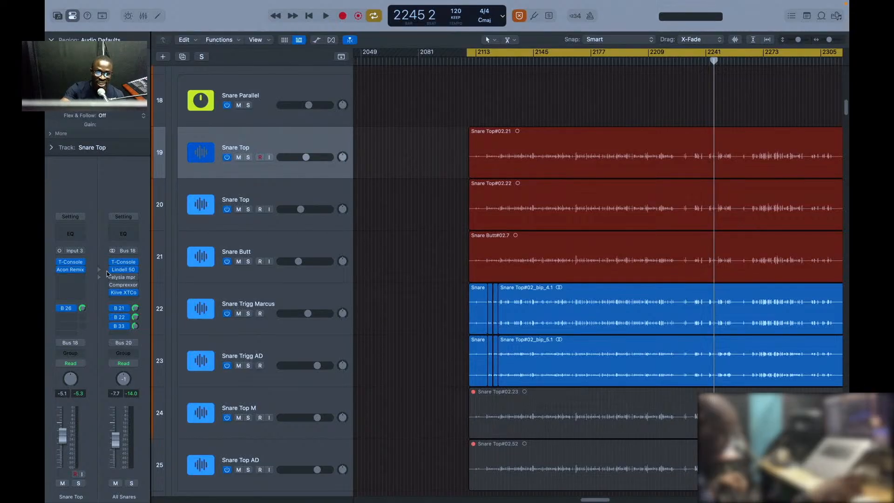
# Step: Reopen Remix:Drums on the Snare Top track to review its stem settings, and close it again
pyautogui.click(73, 271)
pyautogui.moveTo(542, 121); pyautogui.dragTo(553, 168)
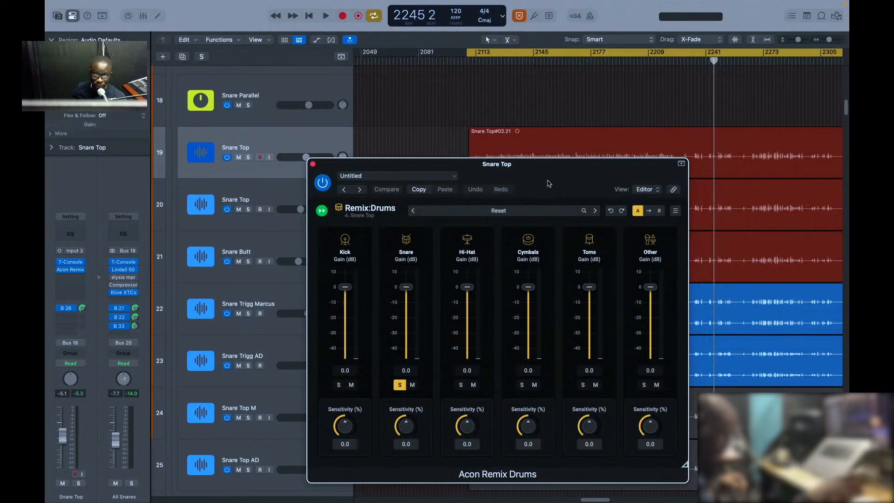
pyautogui.press('super+w')
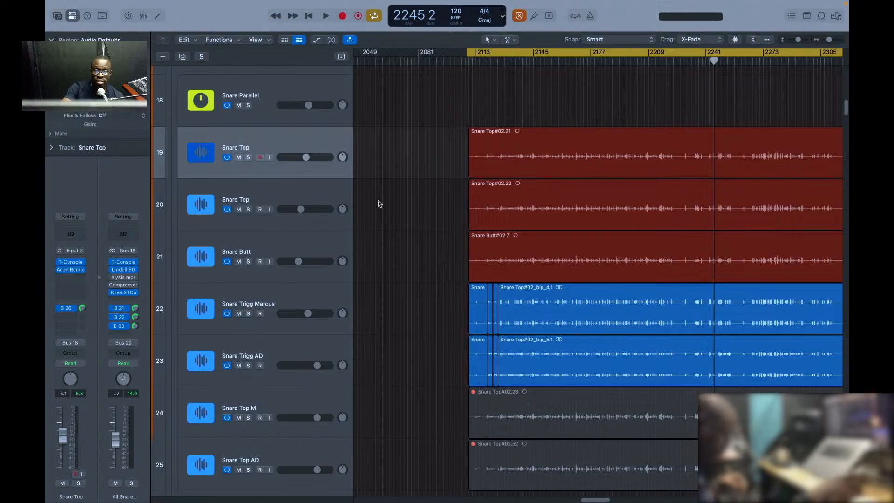
# Step: Solo the All Drums stack and play the drum mix from bar 2245
pyautogui.scroll(8, 386, 203)
pyautogui.scroll(8, 386, 203)
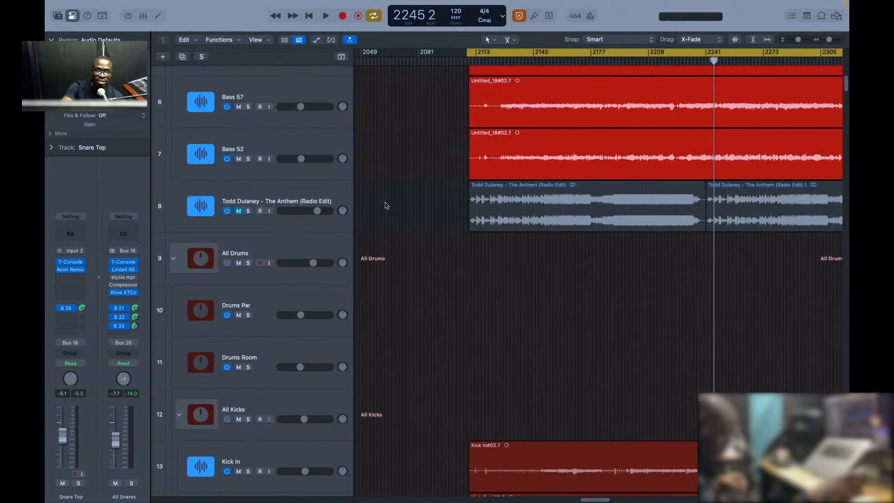
pyautogui.scroll(3, 446, 186)
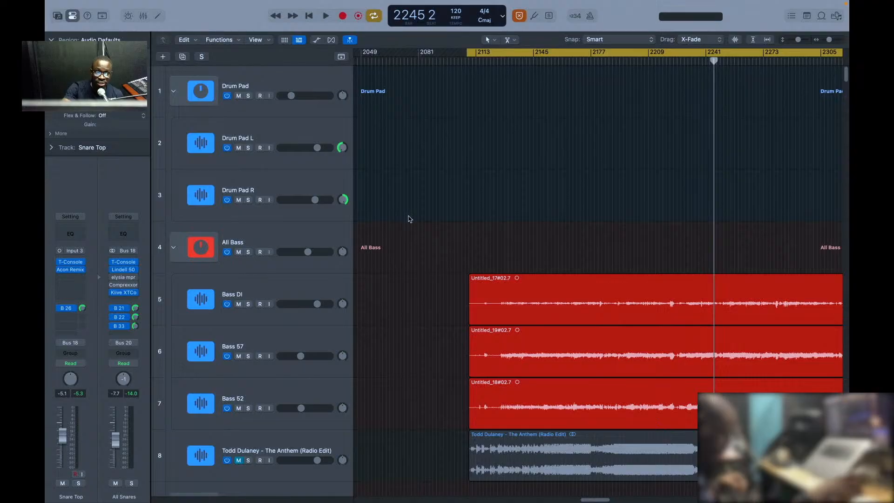
pyautogui.scroll(-5, 410, 272)
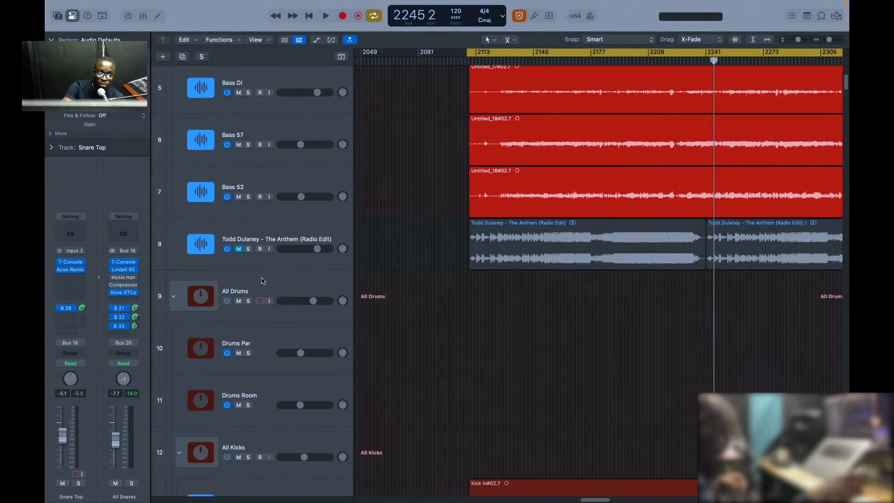
pyautogui.click(247, 301)
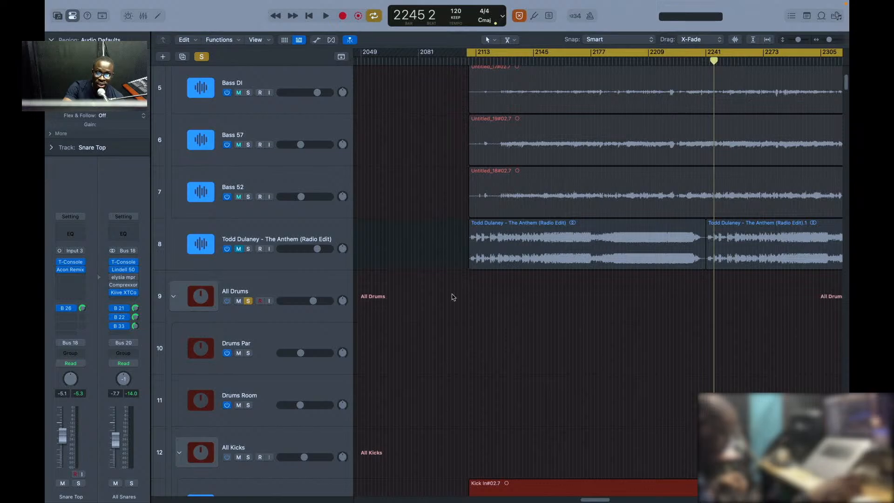
pyautogui.scroll(-5, 514, 366)
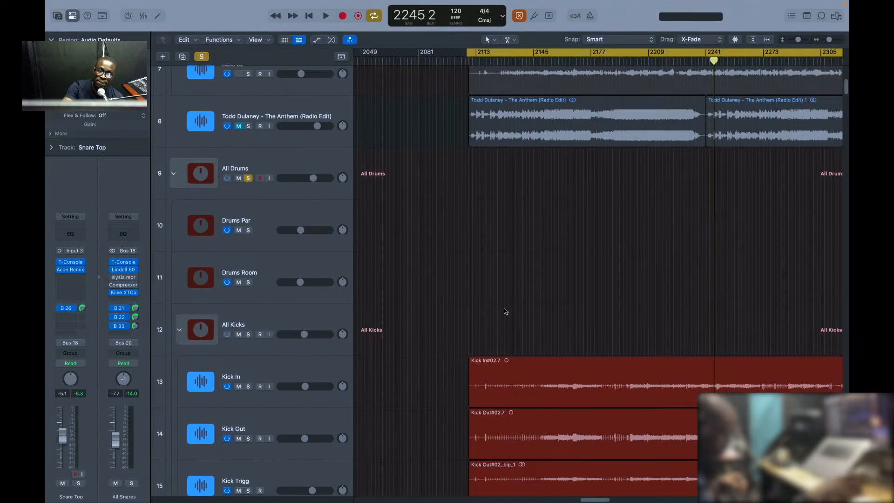
pyautogui.press('space')
pyautogui.scroll(-8, 455, 324)
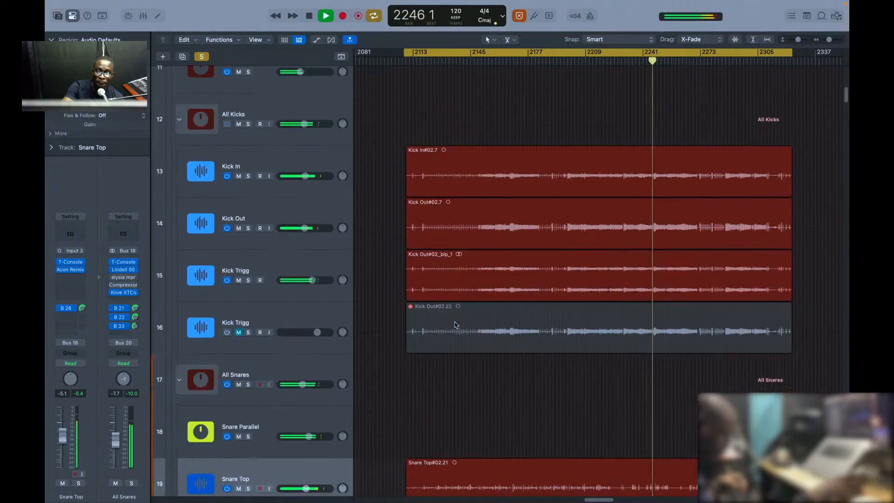
pyautogui.scroll(-12, 456, 325)
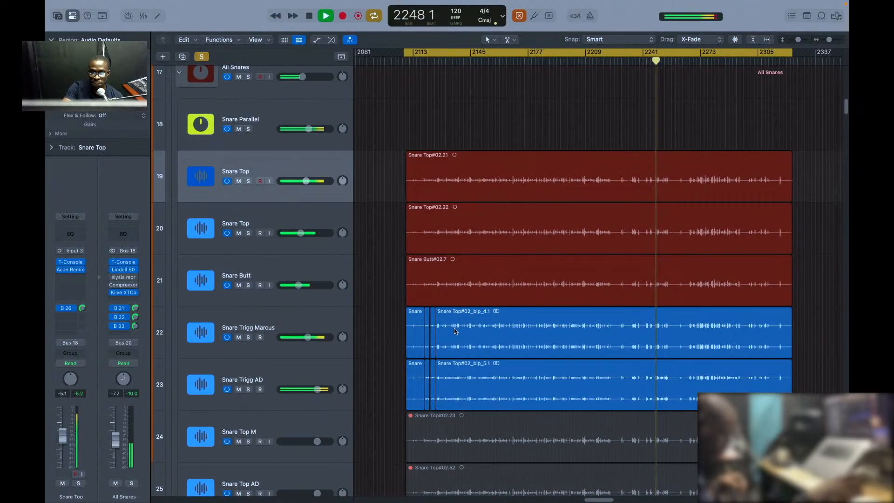
# Step: Turn waveform zoom back on, inspect the tom tracks around bars 2243 to 2255, and play the drums from about bar 2246
pyautogui.scroll(-1, 620, 382)
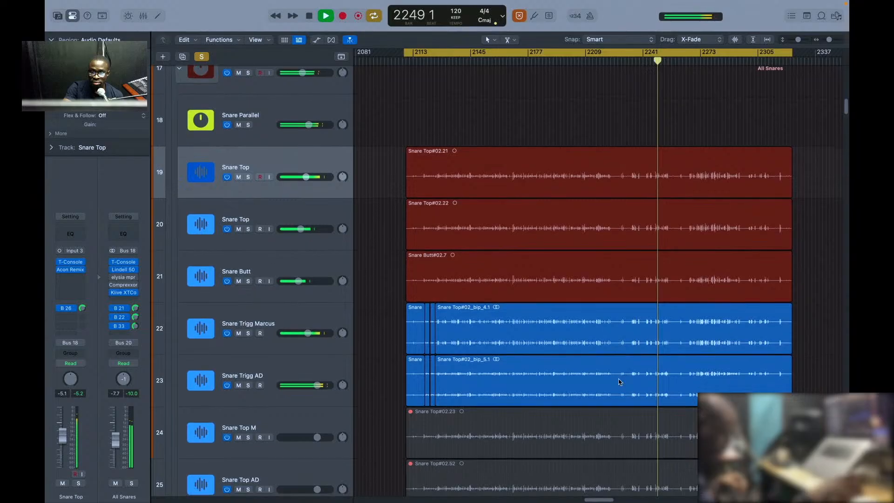
pyautogui.scroll(-15, 620, 382)
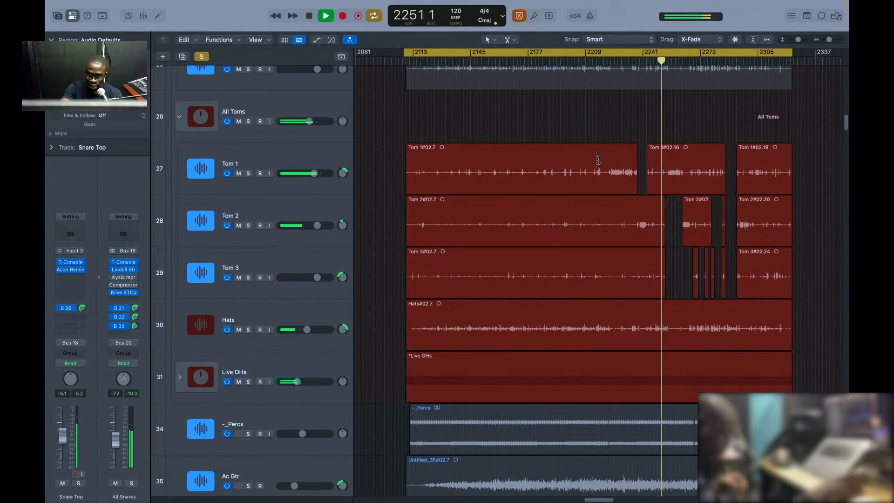
pyautogui.press('super+Right')
pyautogui.press('super+Right')
pyautogui.press('super+Right')
pyautogui.press('super+Right')
pyautogui.press('super+Right')
pyautogui.press('super+Right')
pyautogui.press('super+Right')
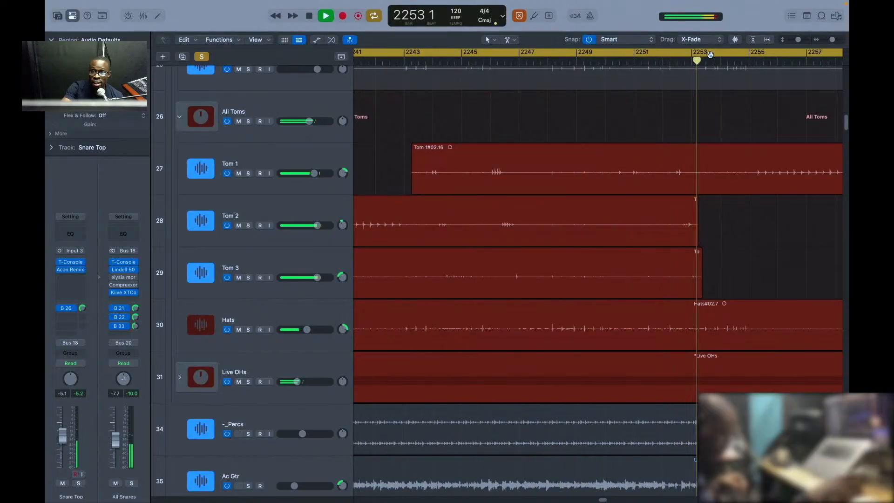
pyautogui.click(735, 39)
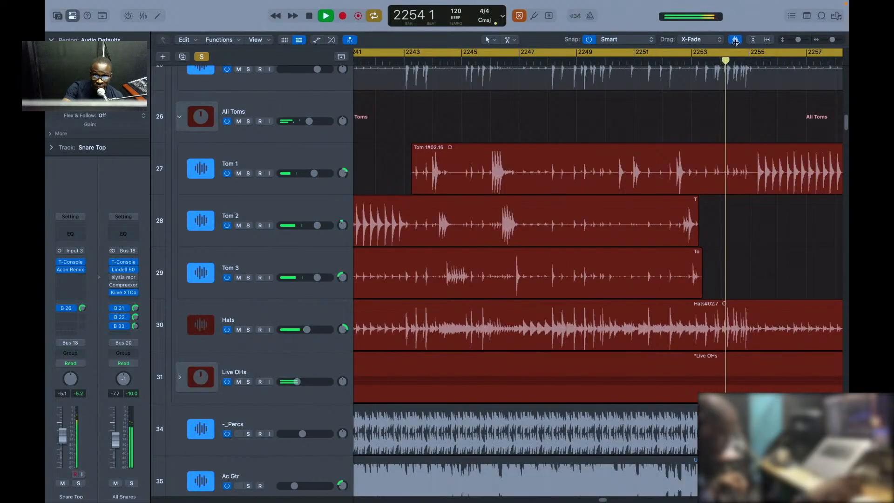
pyautogui.click(494, 61)
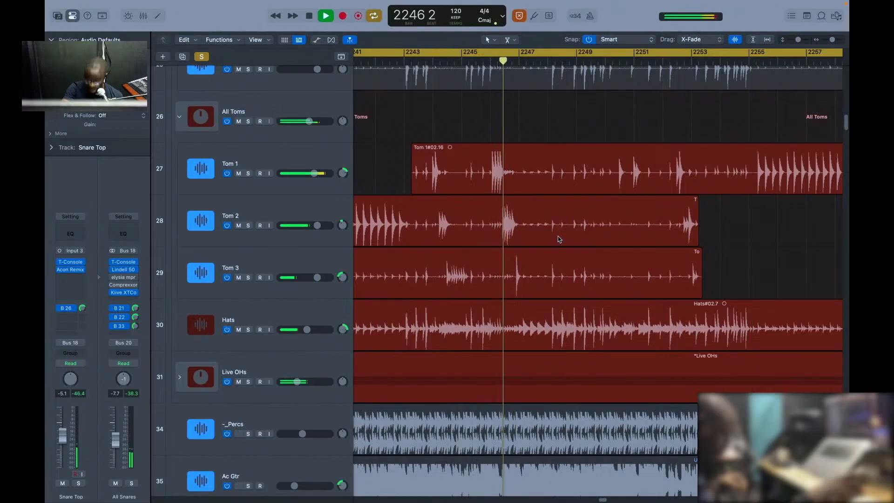
# Step: Delete the bleed-only section of Tom 2 from about bar 2247 to 2252 and play the drums again from bar 2246
pyautogui.press('super+Right')
pyautogui.press('super+Right')
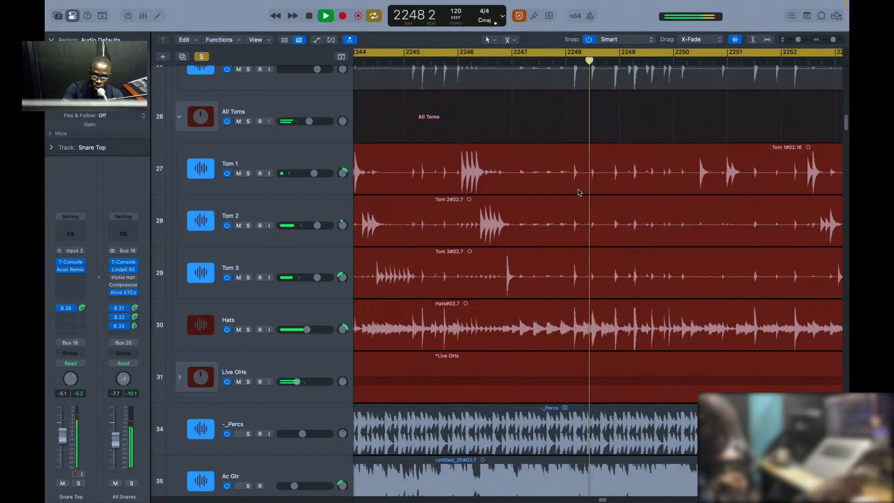
pyautogui.press('t')
pyautogui.press('r')
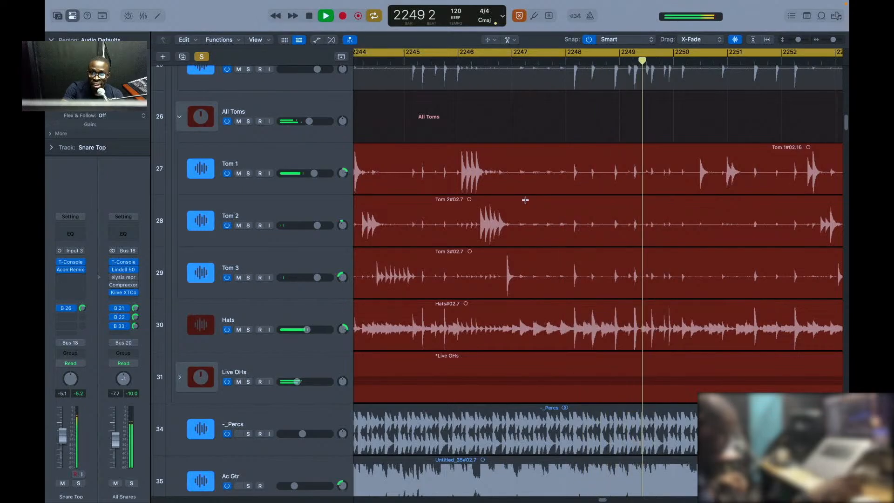
pyautogui.moveTo(516, 205); pyautogui.dragTo(814, 200)
pyautogui.press('Delete')
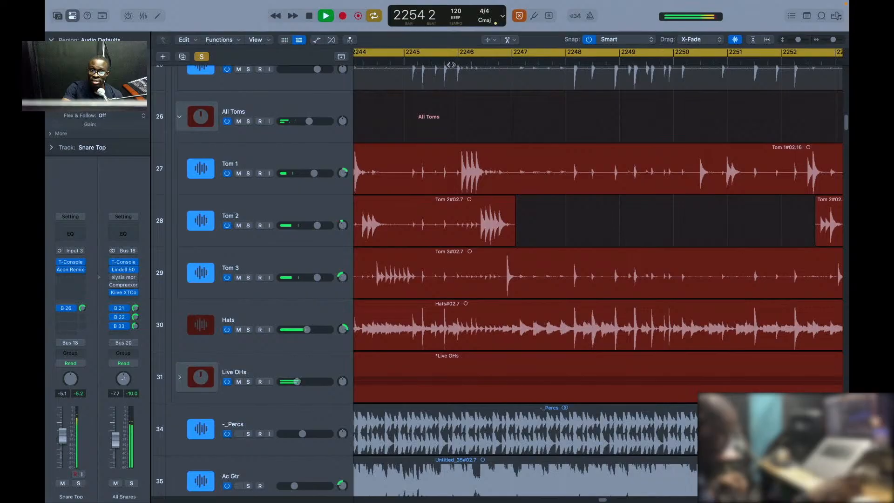
pyautogui.click(468, 63)
pyautogui.click(466, 62)
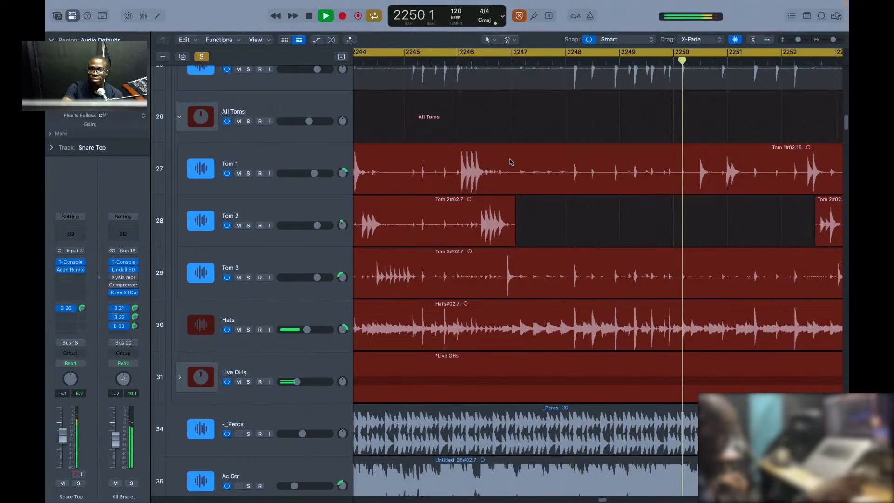
# Step: Delete the bleed-only section of Tom 1 between about bars 2247 and 2250, and stop playback
pyautogui.press('t')
pyautogui.click(519, 271)
pyautogui.moveTo(512, 169); pyautogui.dragTo(695, 173)
pyautogui.press('Delete')
pyautogui.press('t')
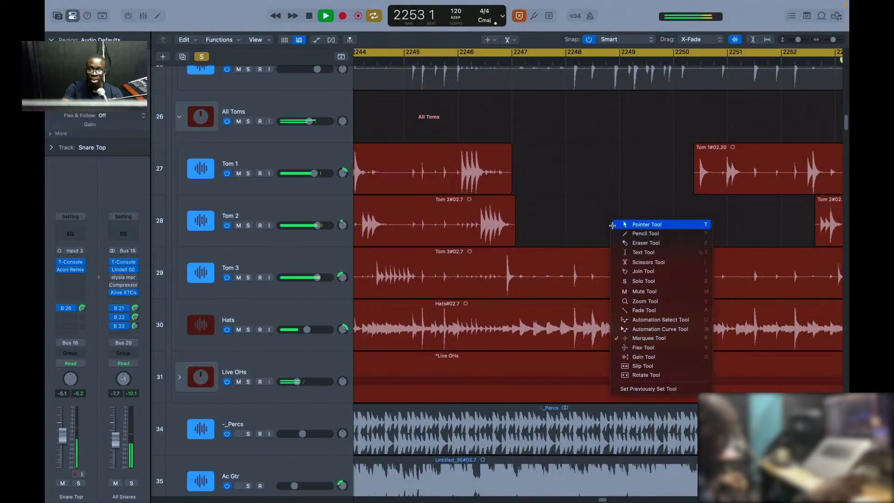
pyautogui.press('Escape')
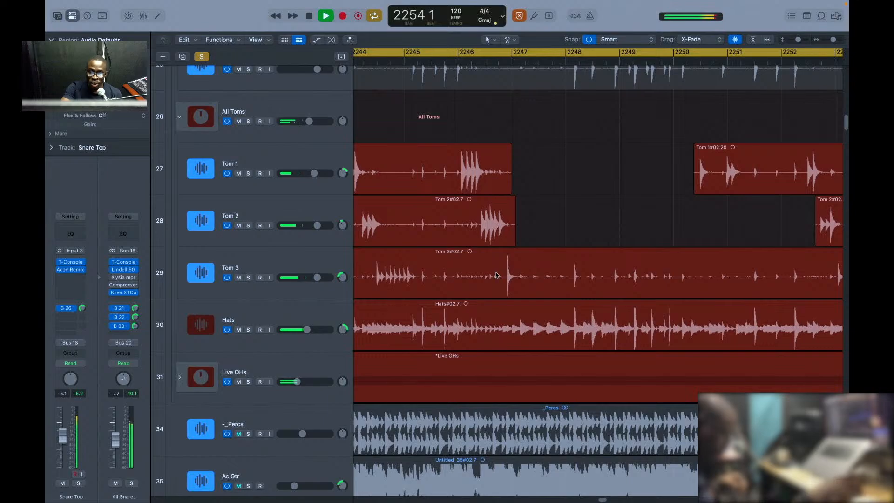
pyautogui.press('space')
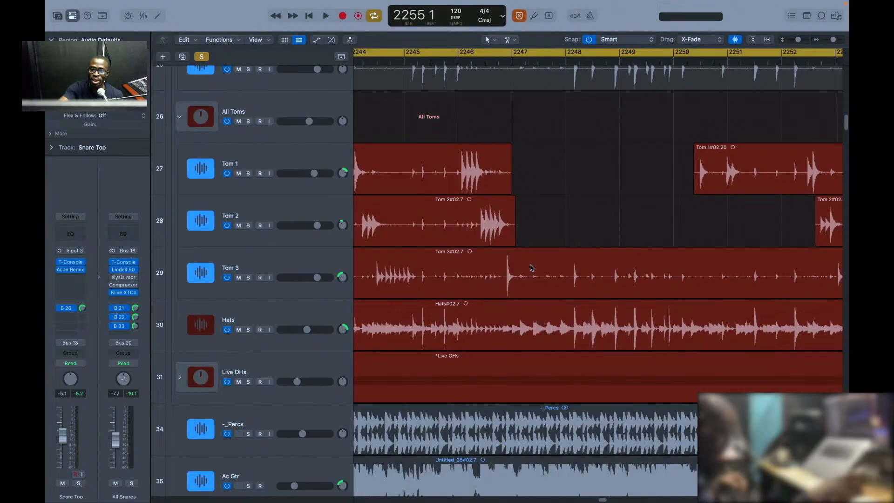
# Step: Split the single Tom 3 hit just before bar 2247 into its own region
pyautogui.press('super+Right')
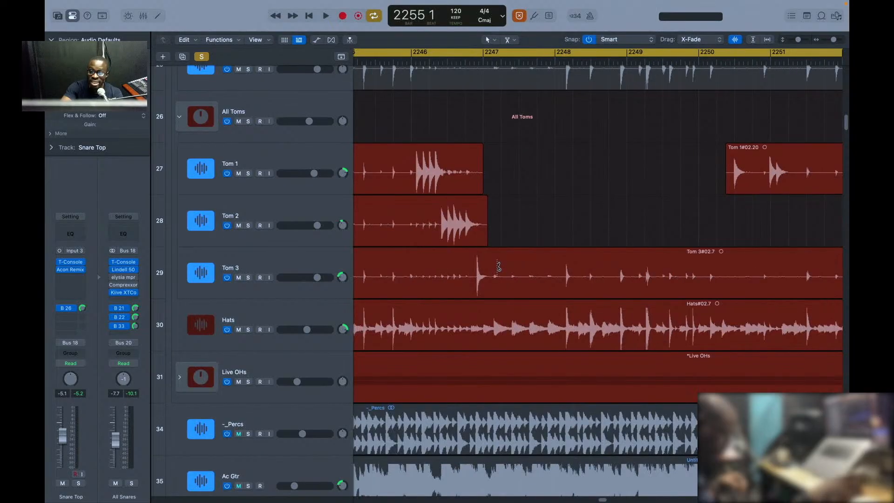
pyautogui.press('super+Right')
pyautogui.press('super+Right')
pyautogui.press('super+Right')
pyautogui.hscroll(-7, 466, 267)
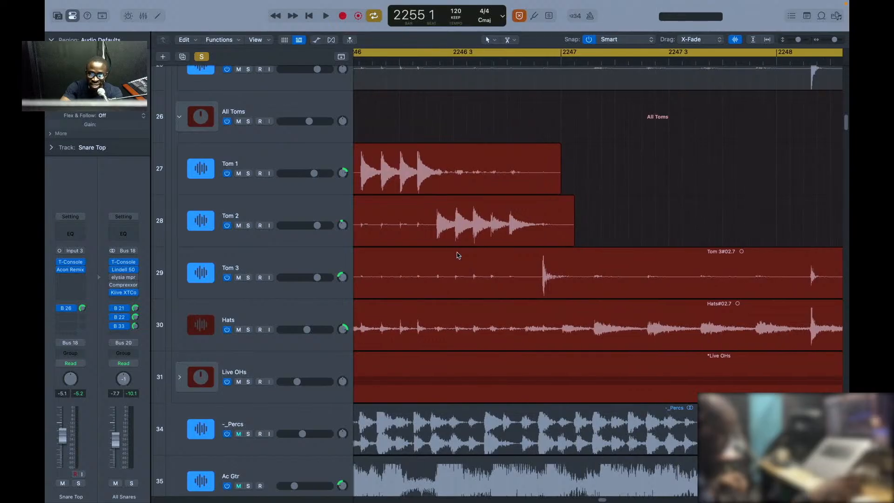
pyautogui.hscroll(1, 458, 255)
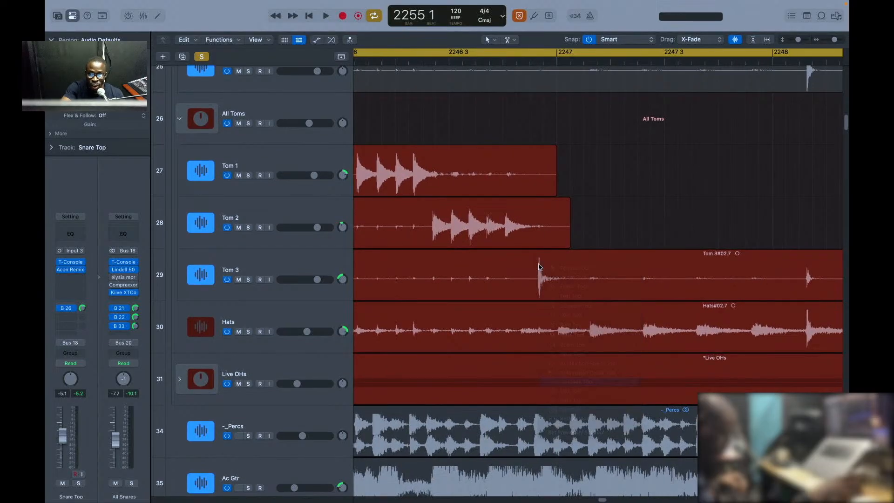
pyautogui.moveTo(535, 269); pyautogui.dragTo(557, 275)
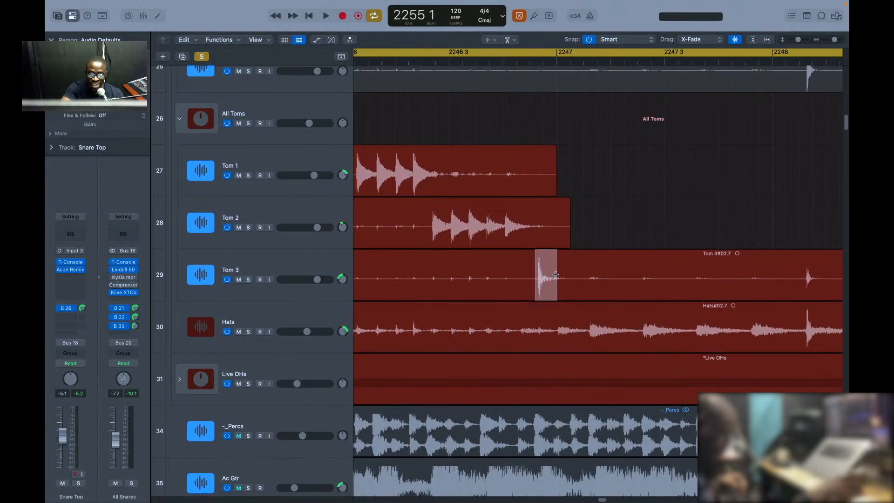
pyautogui.press('t')
pyautogui.press('t')
pyautogui.click(547, 273)
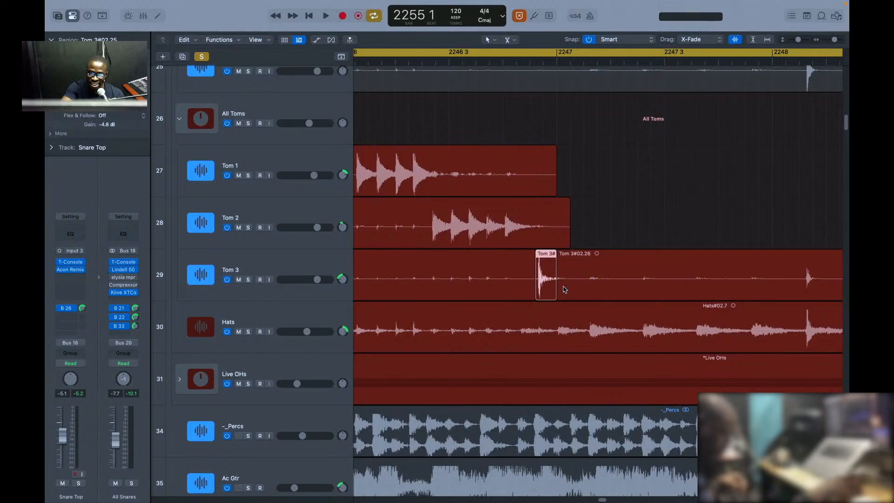
# Step: Try trimming the Tom 3 regions on both sides of the separated hit, and undo the trims and the split
pyautogui.moveTo(561, 288); pyautogui.dragTo(745, 279)
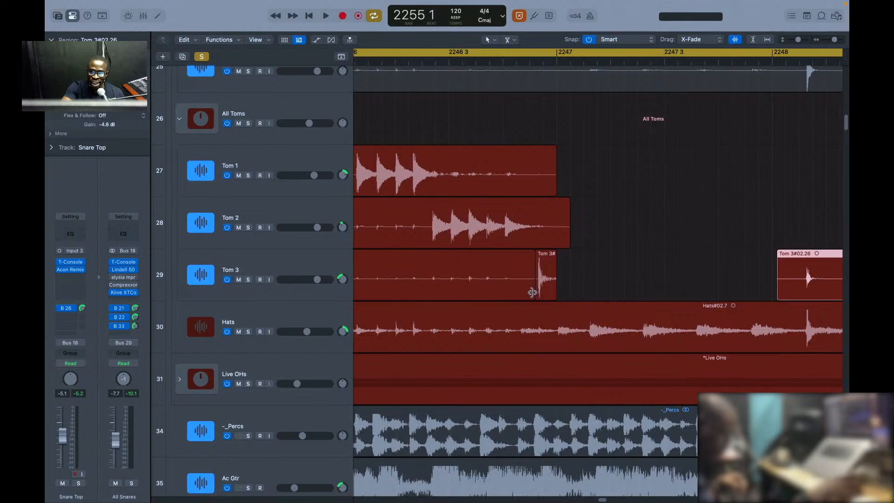
pyautogui.moveTo(533, 293); pyautogui.dragTo(424, 293)
pyautogui.press('super+z')
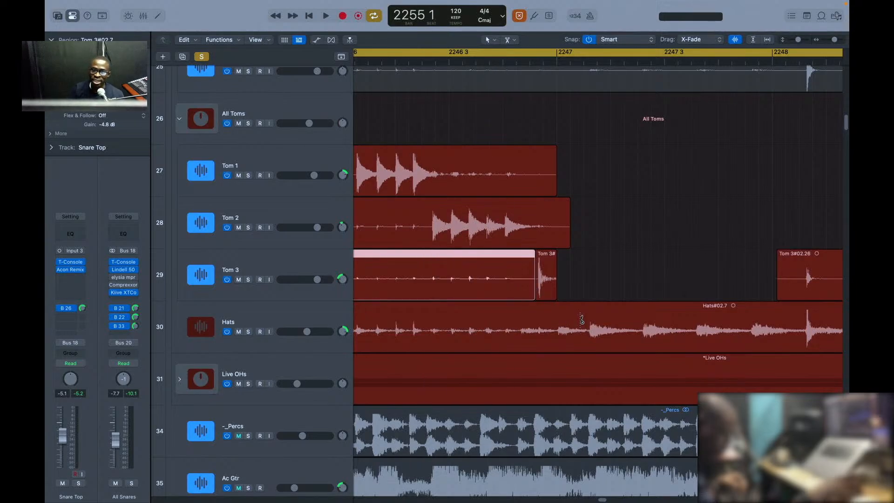
pyautogui.press('super+z')
pyautogui.press('super+z')
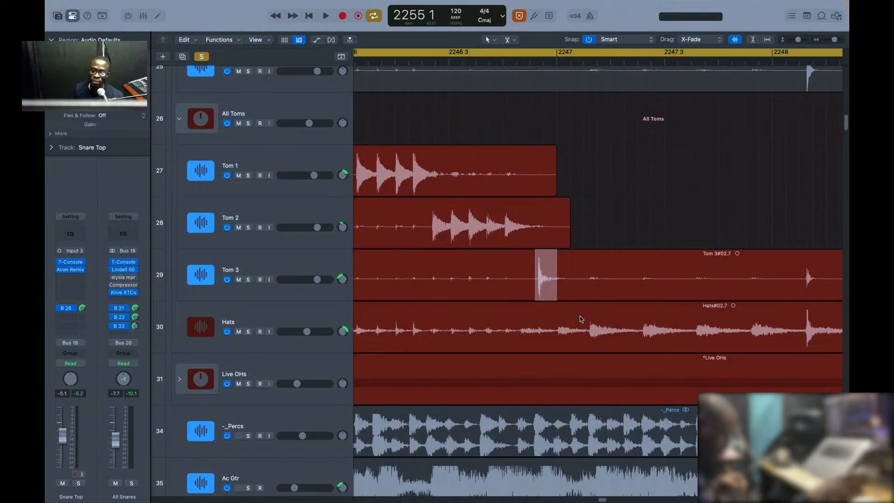
pyautogui.click(647, 211)
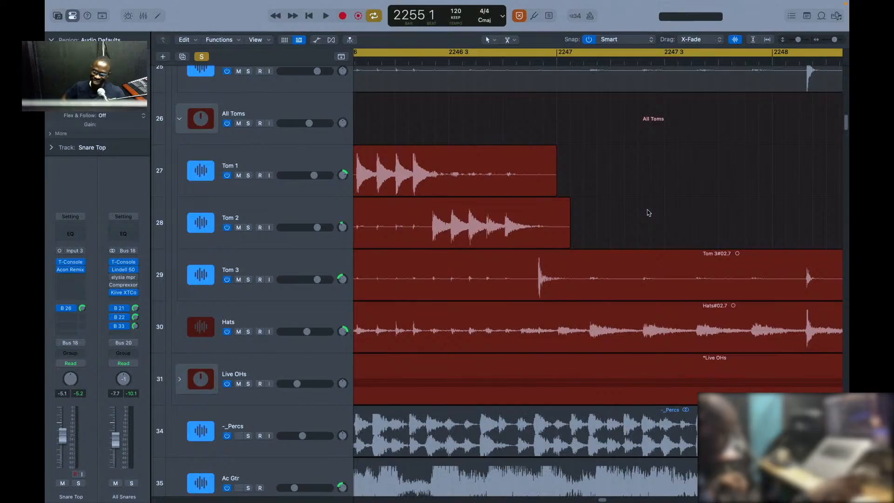
# Step: Return to the snare tracks and compare the waveforms of the microphone, trigger and duplicate tracks up to bar 2255
pyautogui.scroll(-10, 648, 213)
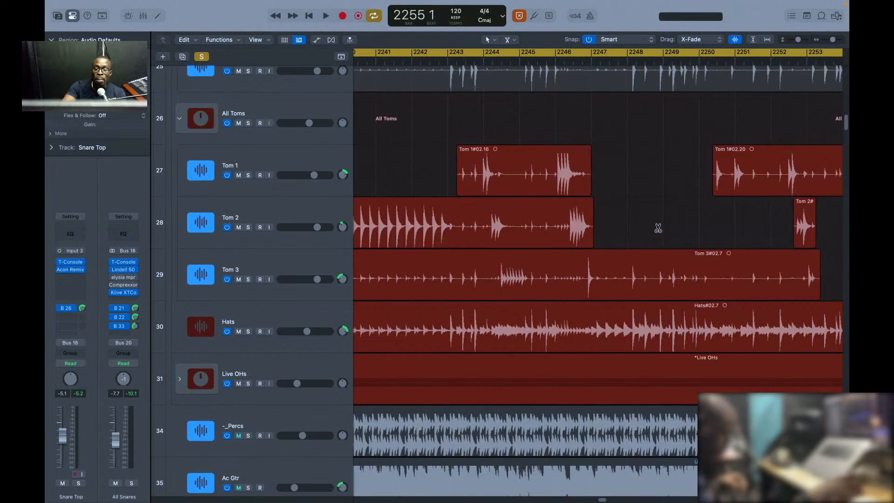
pyautogui.scroll(-3, 613, 280)
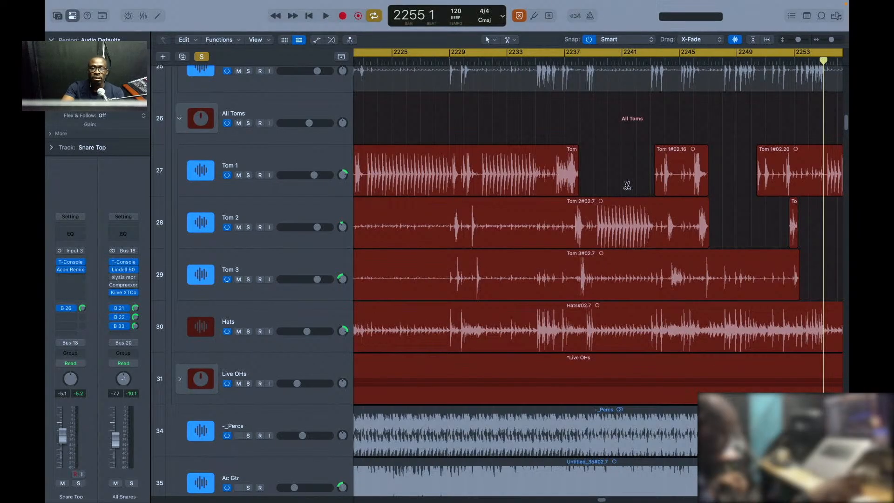
pyautogui.scroll(-2, 611, 181)
pyautogui.scroll(5, 583, 212)
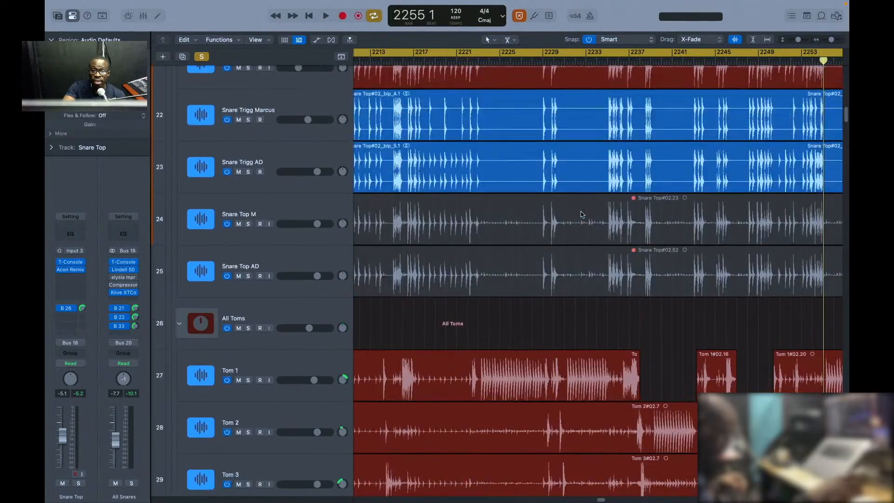
pyautogui.scroll(2, 583, 214)
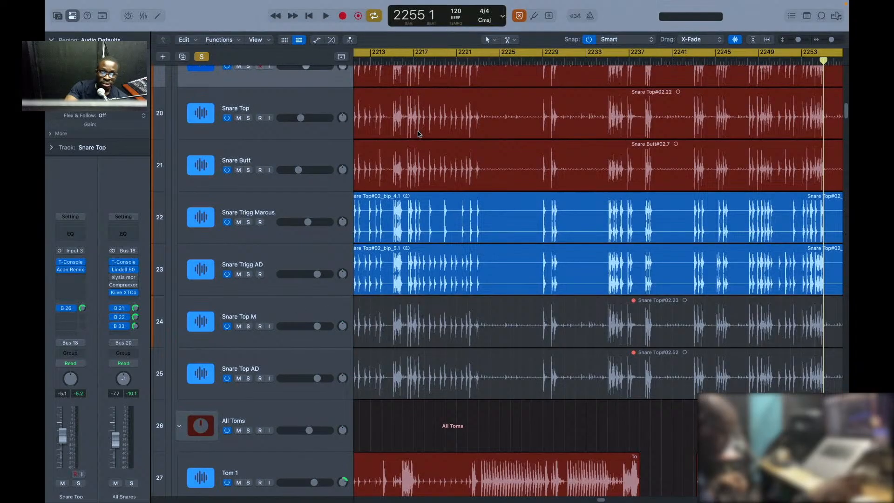
pyautogui.scroll(5, 466, 159)
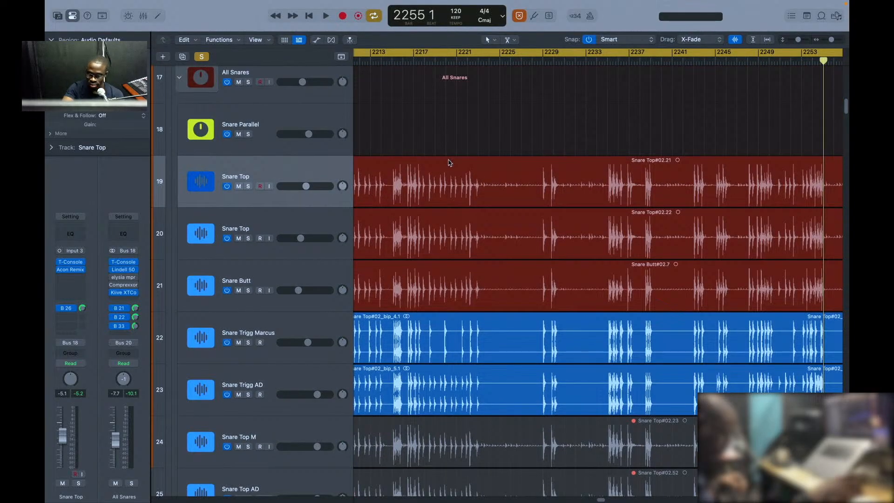
pyautogui.scroll(-5, 450, 162)
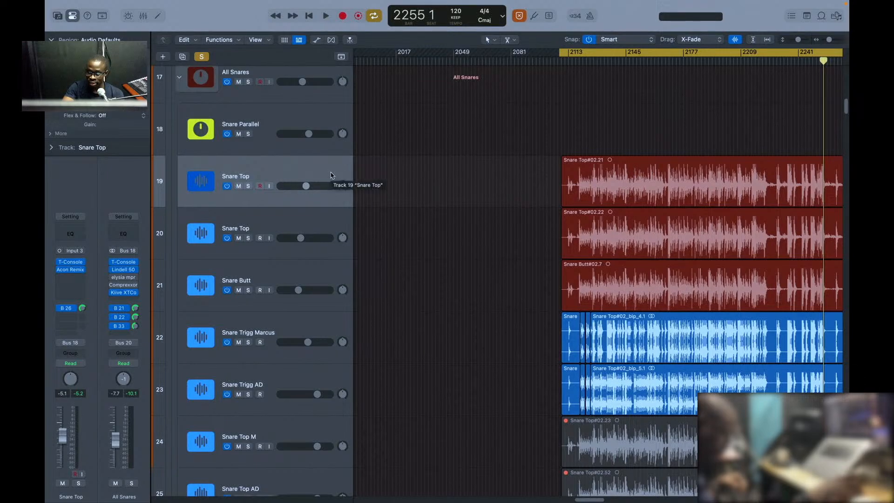
pyautogui.press('super+Left')
pyautogui.press('super+Right')
pyautogui.press('super+Right')
pyautogui.press('super+Right')
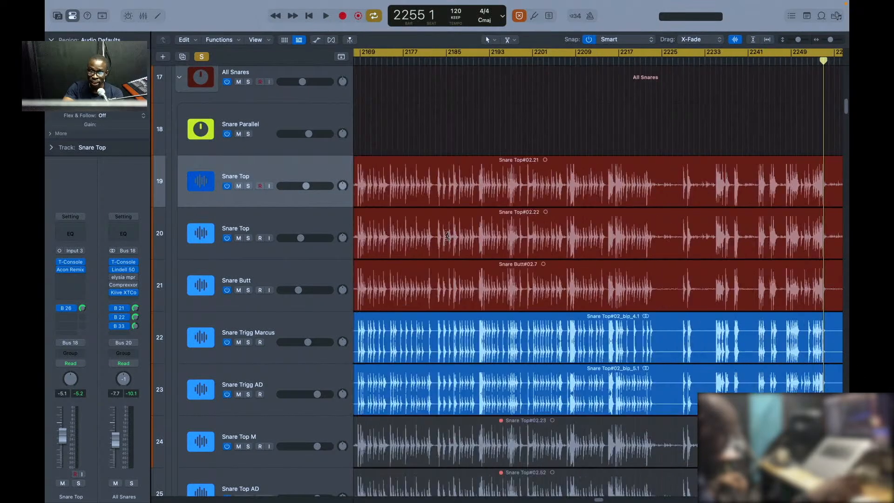
pyautogui.press('super+Right')
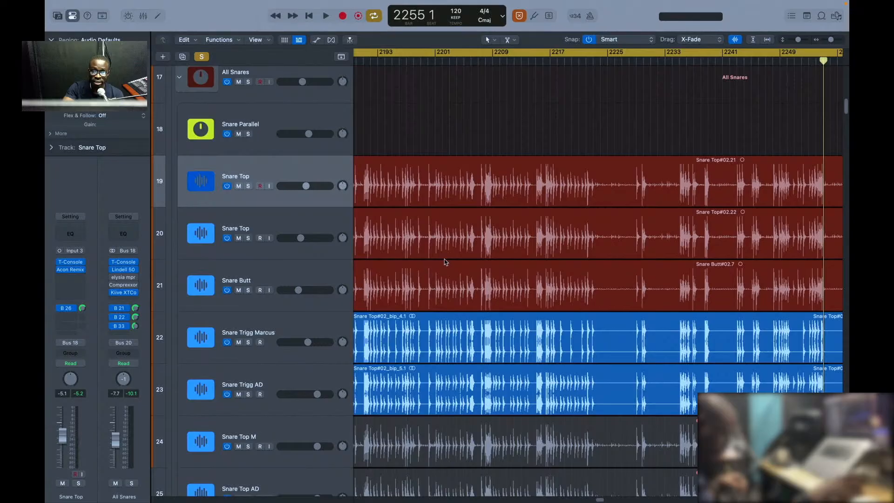
pyautogui.press('super+Up')
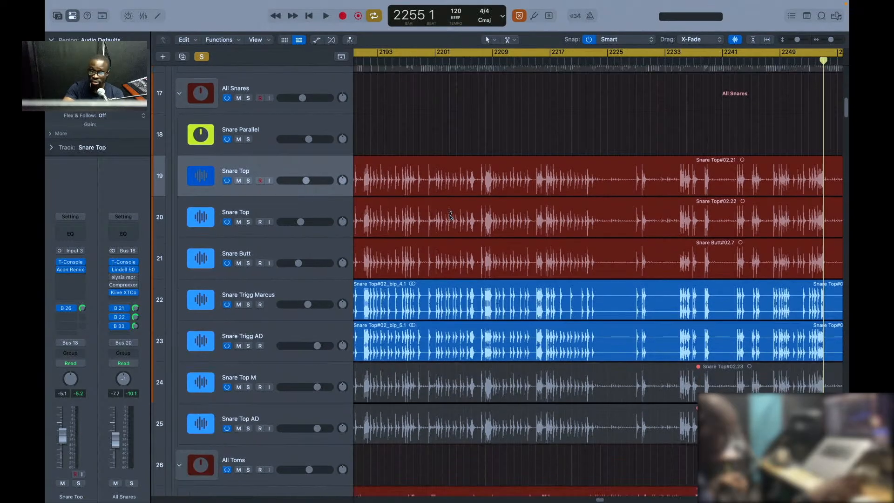
pyautogui.press('super+Up')
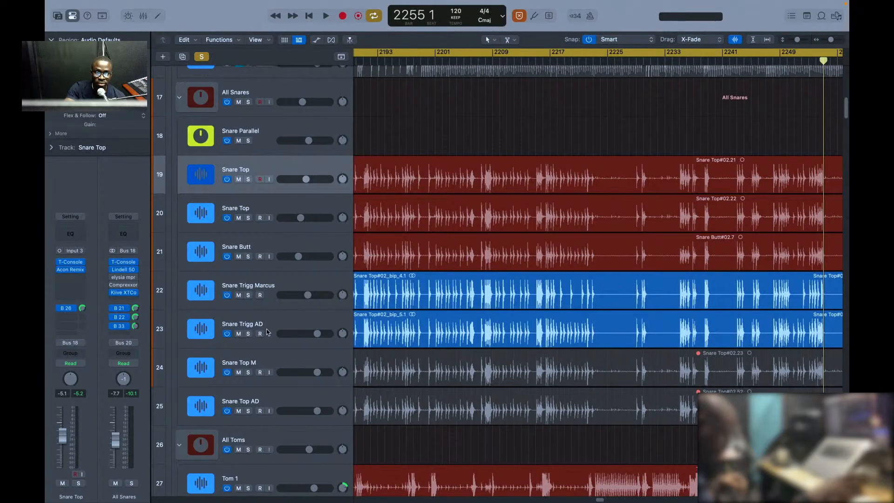
# Step: Select the Snare Top AD track and examine its hits against the Snare Trigg tracks around bar 2254
pyautogui.keyDown('shift'); pyautogui.click(300, 361); pyautogui.keyUp('shift')
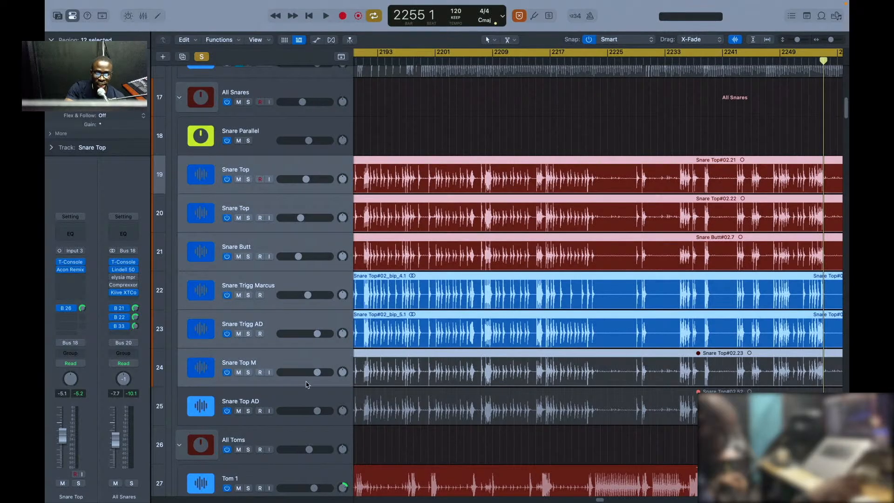
pyautogui.click(308, 395)
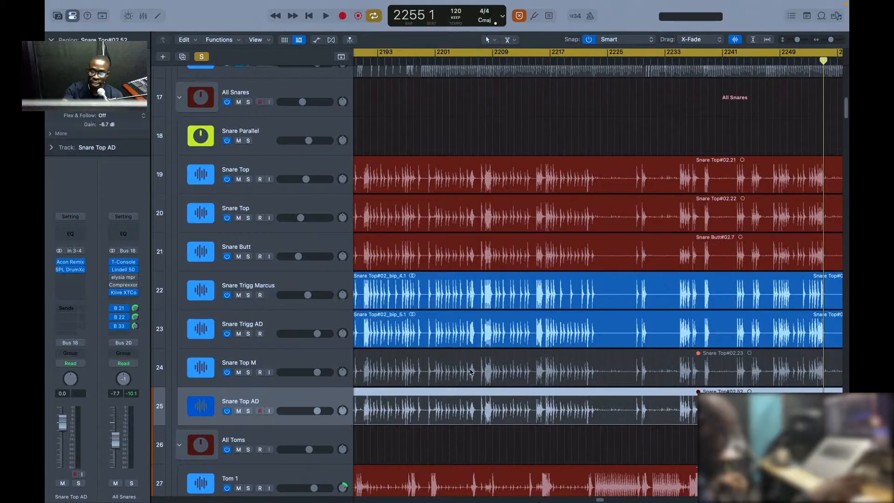
pyautogui.press('super+Right')
pyautogui.press('super+Right')
pyautogui.press('super+Right')
pyautogui.press('super+Right')
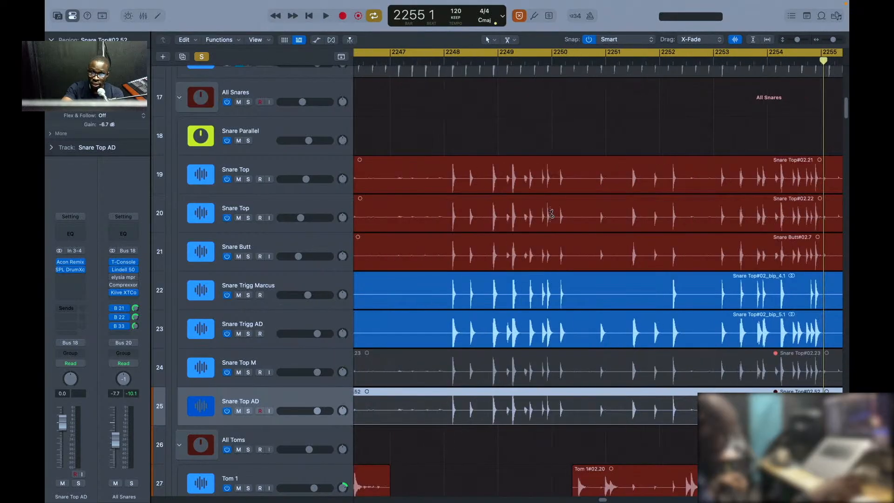
pyautogui.press('super+Right')
pyautogui.press('super+Right')
pyautogui.press('super+Right')
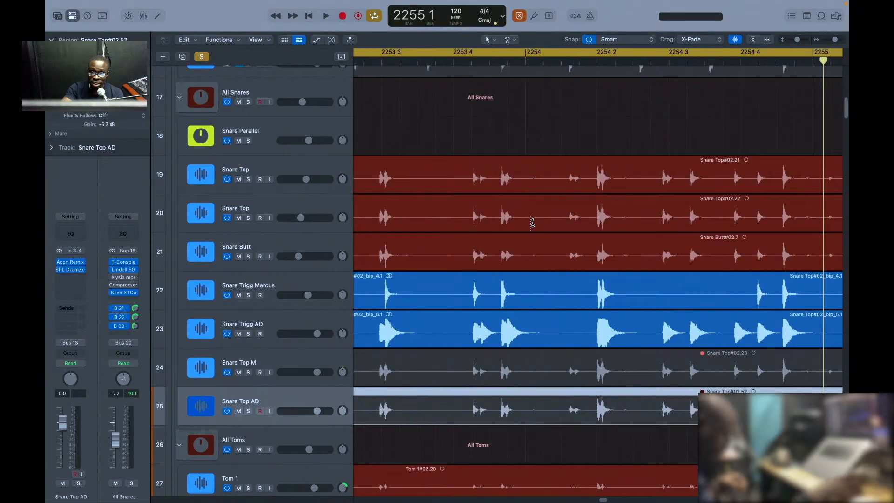
# Step: Examine the start of the snare hit near 2254 4 3 across the microphone, trigger and duplicate tracks at waveform level
pyautogui.press('super+Right')
pyautogui.press('super+Right')
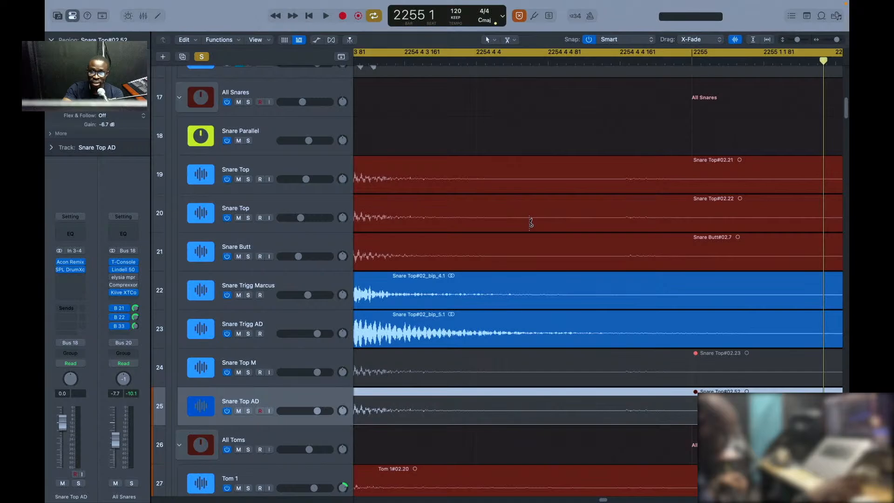
pyautogui.hscroll(-10, 531, 223)
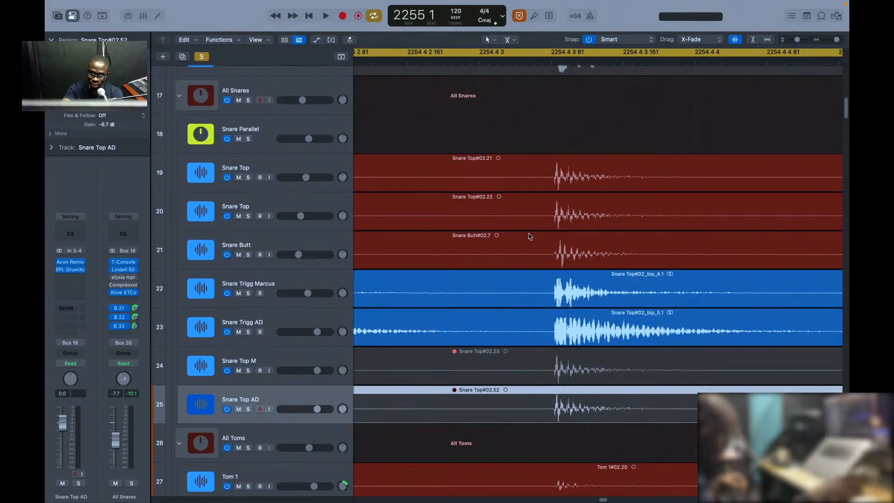
pyautogui.press('super+Right')
pyautogui.press('super+Right')
pyautogui.press('super+Right')
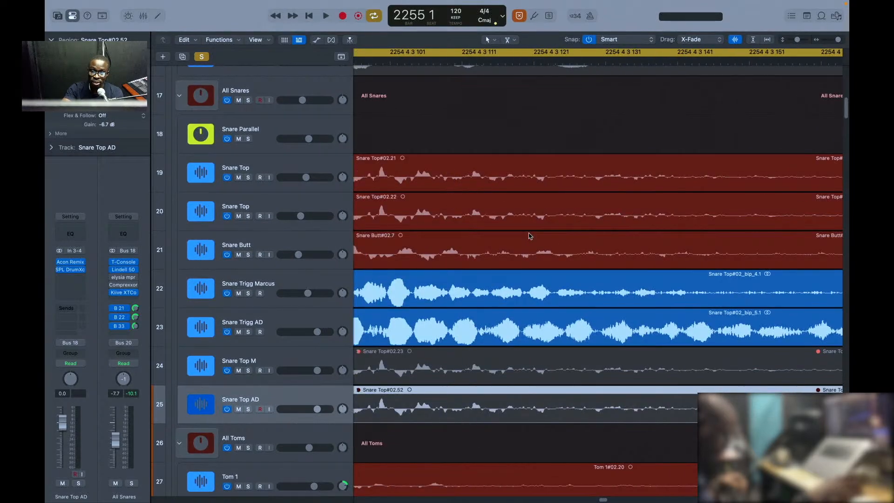
pyautogui.hscroll(-5, 530, 235)
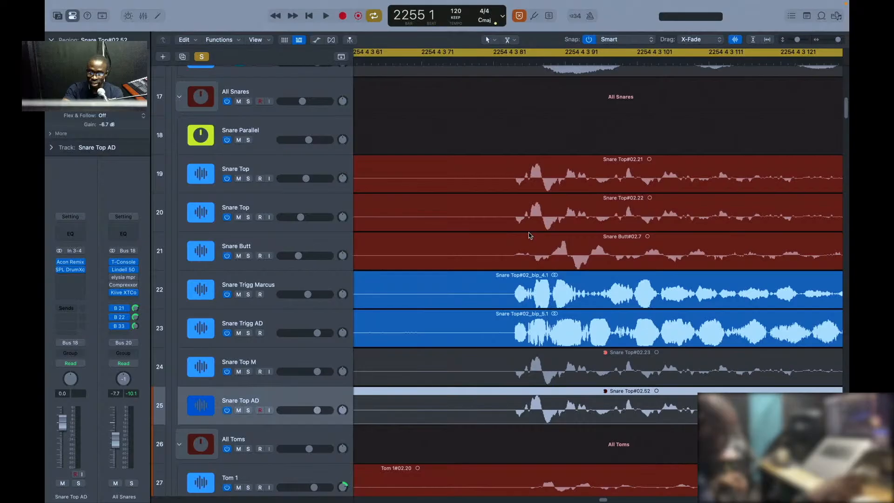
pyautogui.scroll(5, 530, 236)
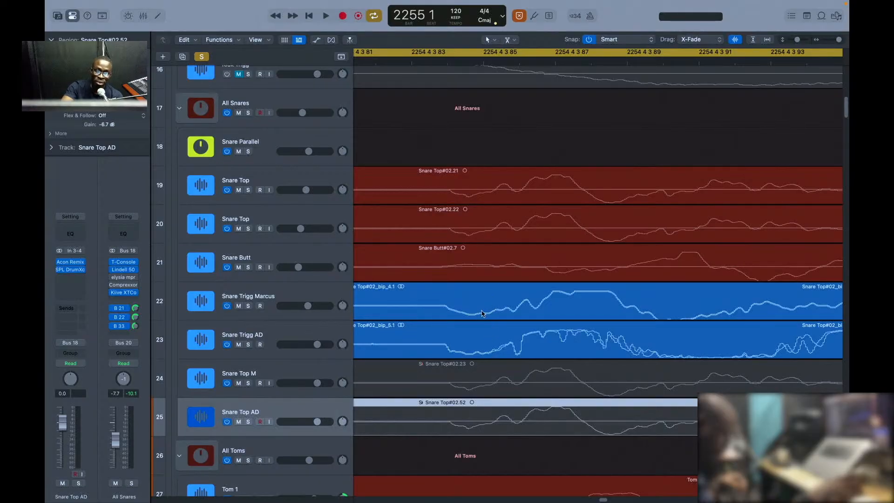
# Step: Select the Snare Butt track and compare its waveform onset and polarity with the Snare Top and Snare Trigg tracks at different track heights
pyautogui.click(326, 264)
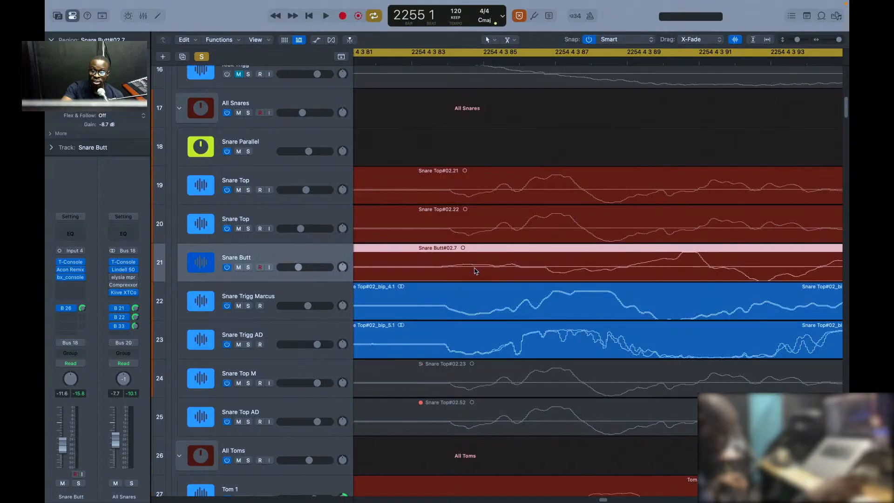
pyautogui.press('super+Down')
pyautogui.press('super+Down')
pyautogui.press('super+Down')
pyautogui.press('super+Down')
pyautogui.press('super+Down')
pyautogui.press('super+Down')
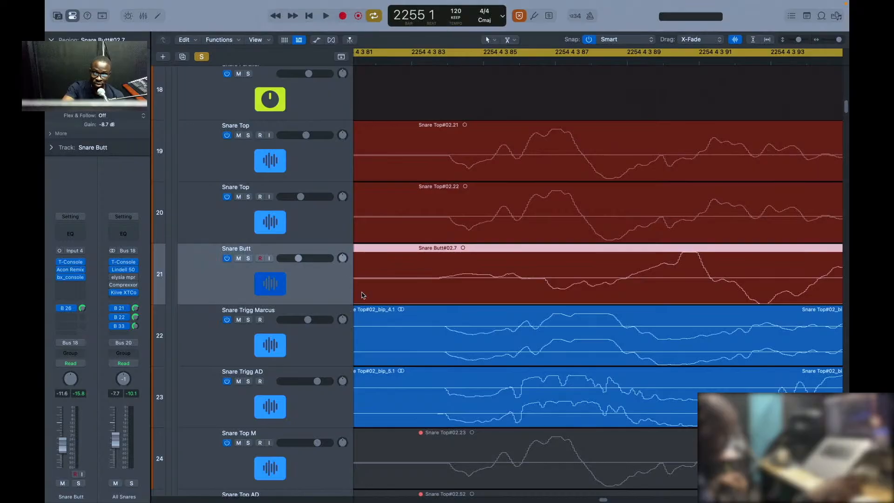
pyautogui.press('super+Up')
pyautogui.press('super+Up')
pyautogui.press('super+Up')
pyautogui.press('super+Up')
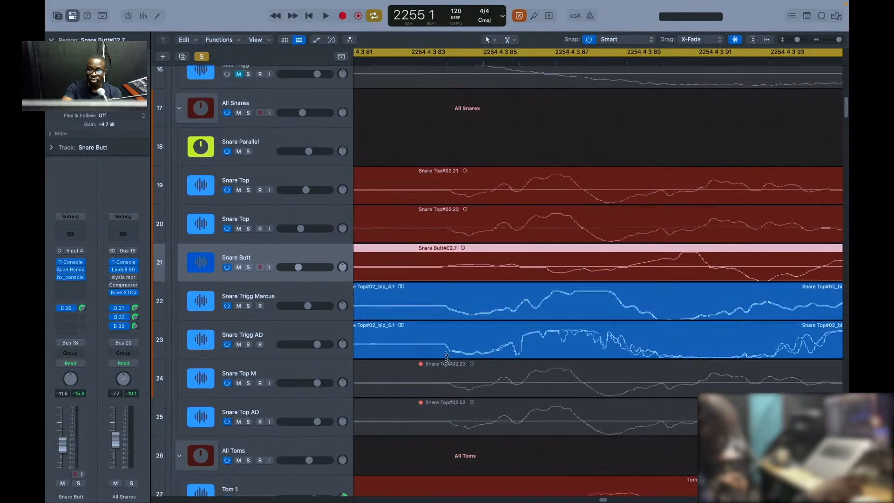
pyautogui.press('super+Up')
pyautogui.press('super+Up')
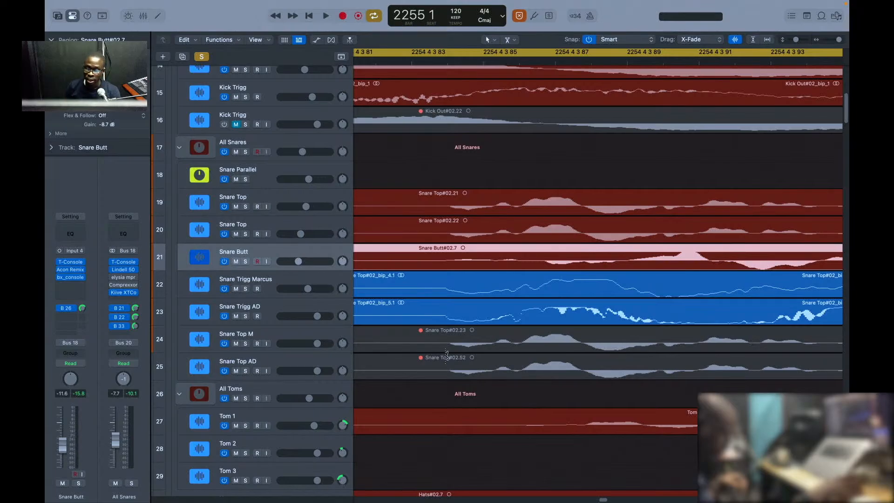
# Step: Compare the snare hits across bars 2242 to 2254, selecting the Snare Top M and Snare Top tracks in turn
pyautogui.press('super+Left')
pyautogui.press('super+Left')
pyautogui.press('super+Left')
pyautogui.press('super+Left')
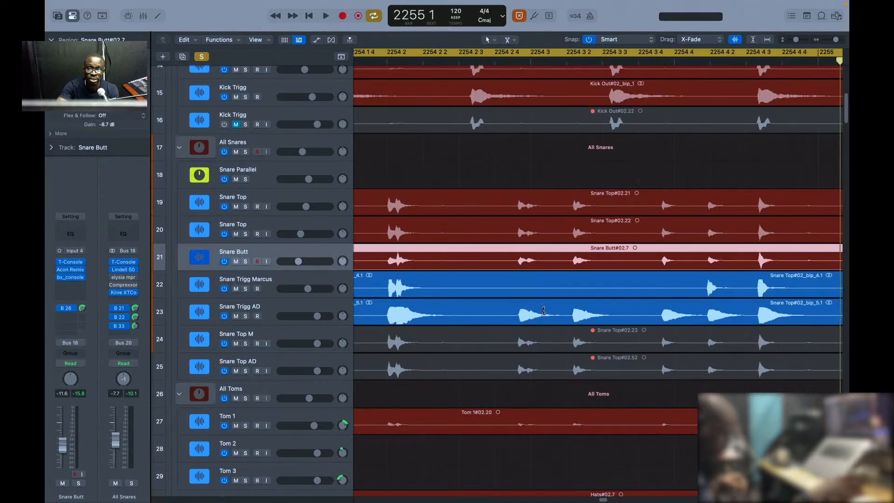
pyautogui.press('super+Left')
pyautogui.press('super+Left')
pyautogui.press('super+Left')
pyautogui.press('super+Left')
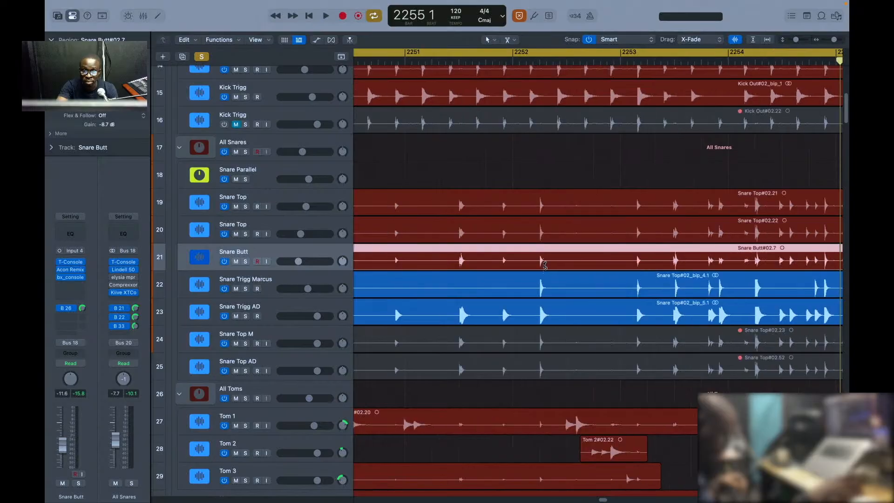
pyautogui.press('super+Left')
pyautogui.press('super+Left')
pyautogui.press('super+Left')
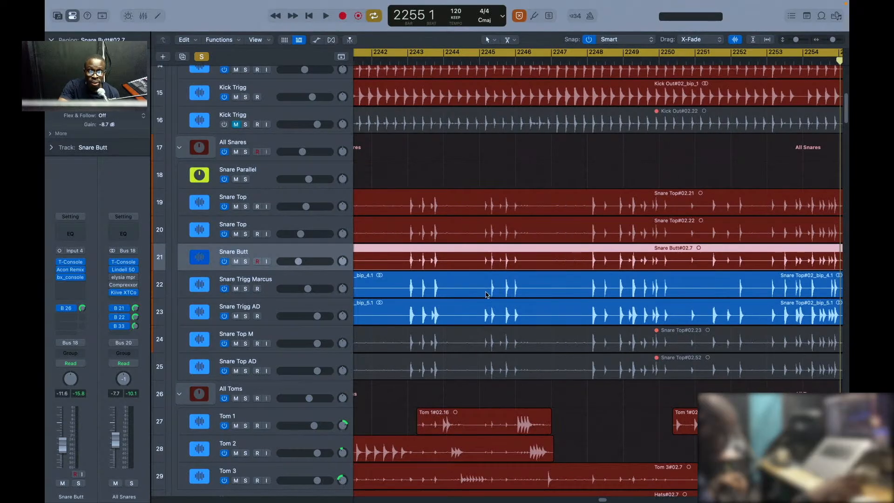
pyautogui.click(333, 336)
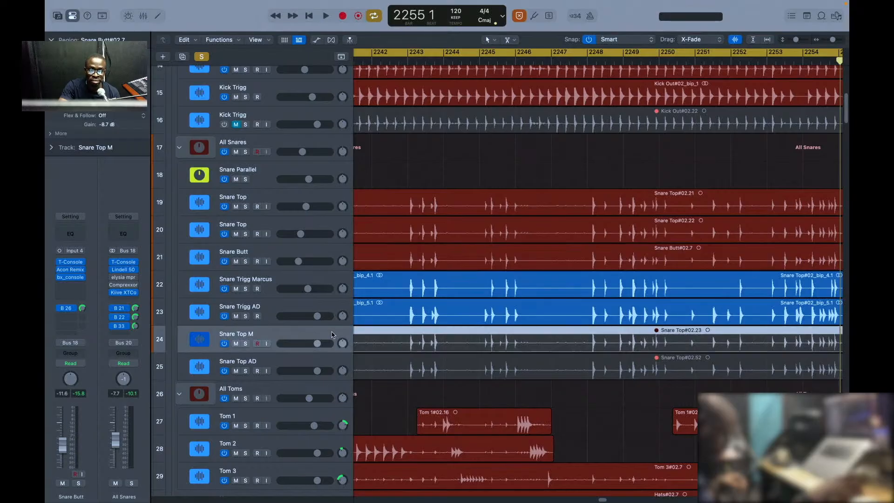
pyautogui.click(314, 199)
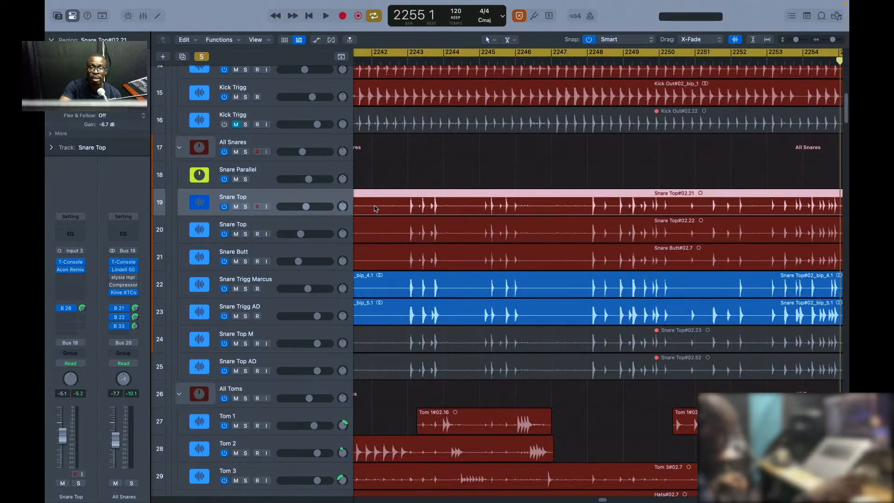
pyautogui.click(270, 340)
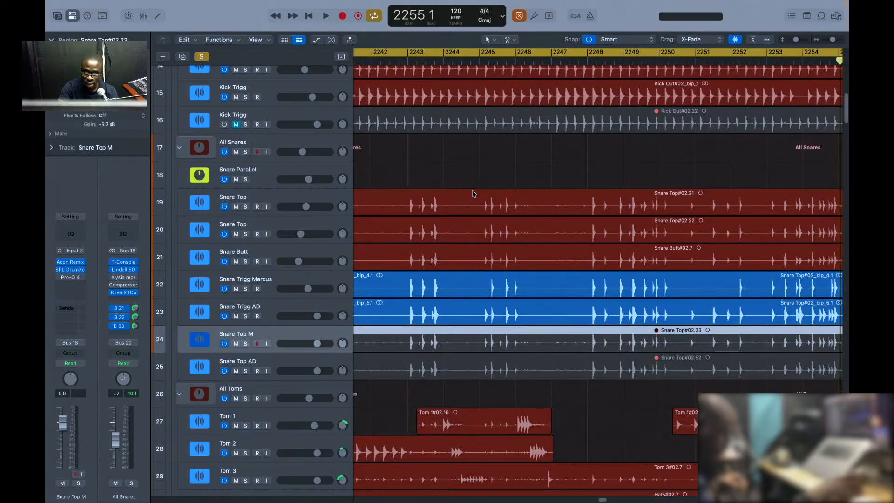
# Step: Loop the fast snare roll around bar 2208 on Snare Trigg Marcus and play it with All Snares soloed
pyautogui.press('super+Left')
pyautogui.hscroll(-15, 469, 195)
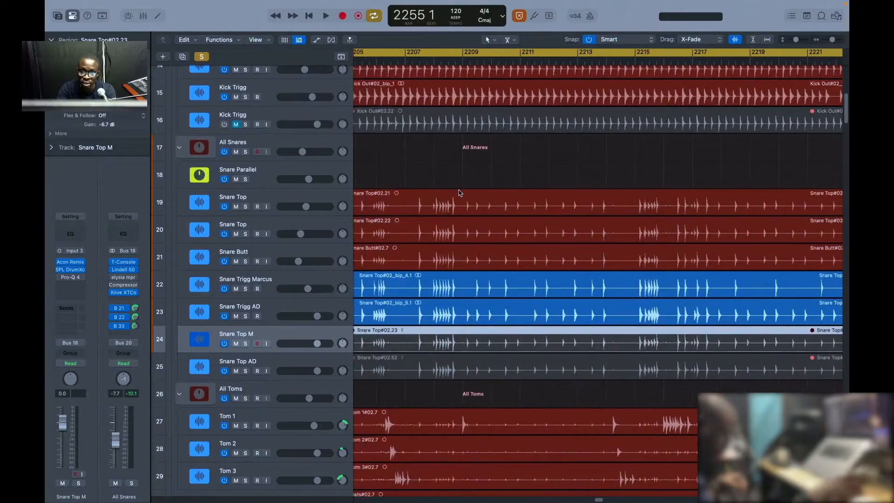
pyautogui.hscroll(3, 466, 189)
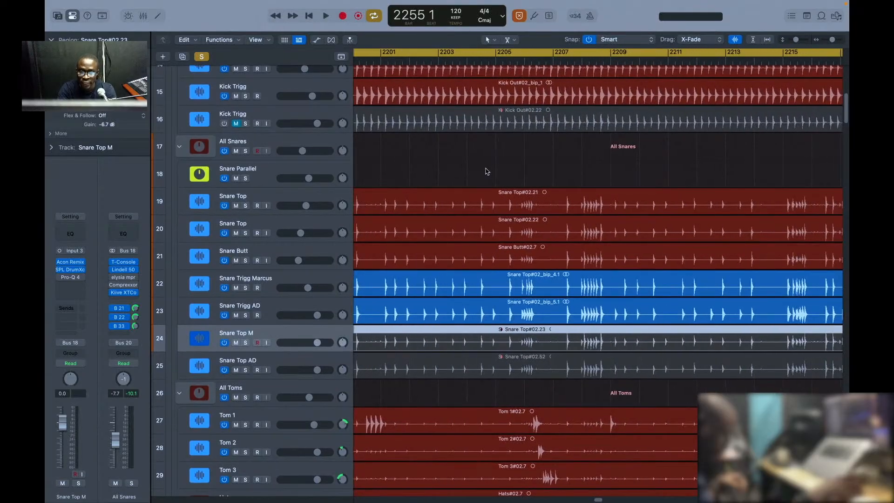
pyautogui.press('super+Right')
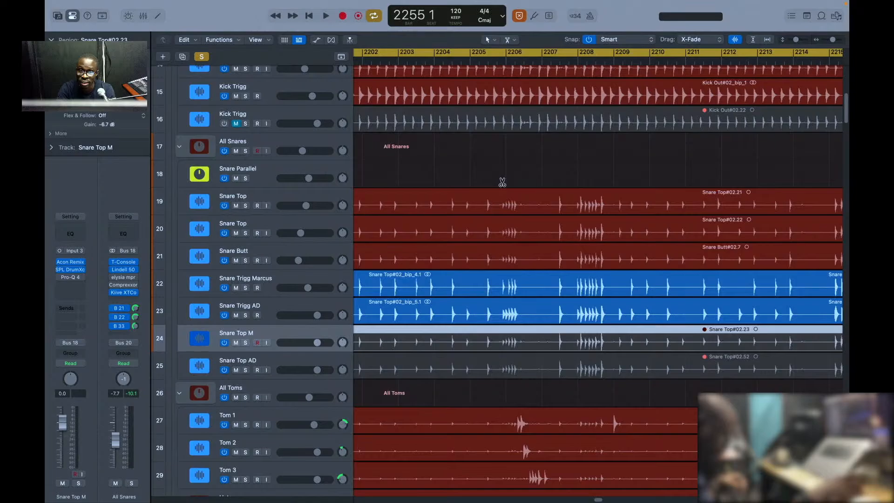
pyautogui.moveTo(561, 288); pyautogui.dragTo(610, 289)
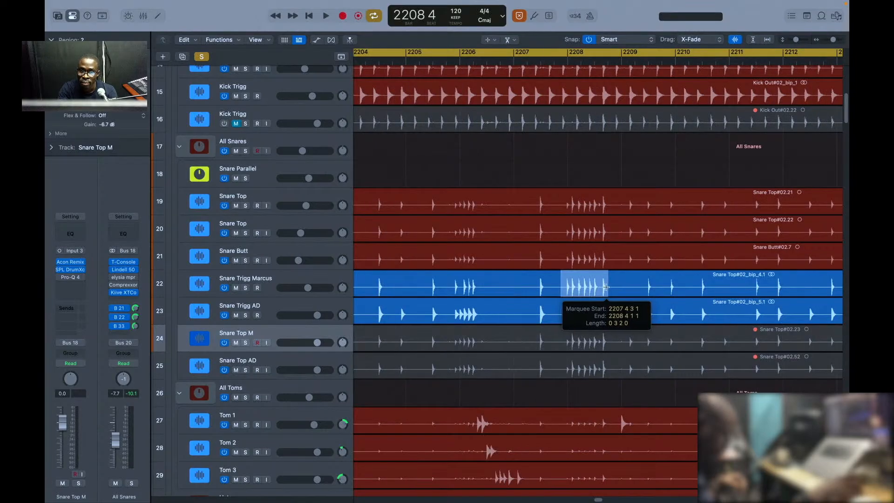
pyautogui.press('super+u')
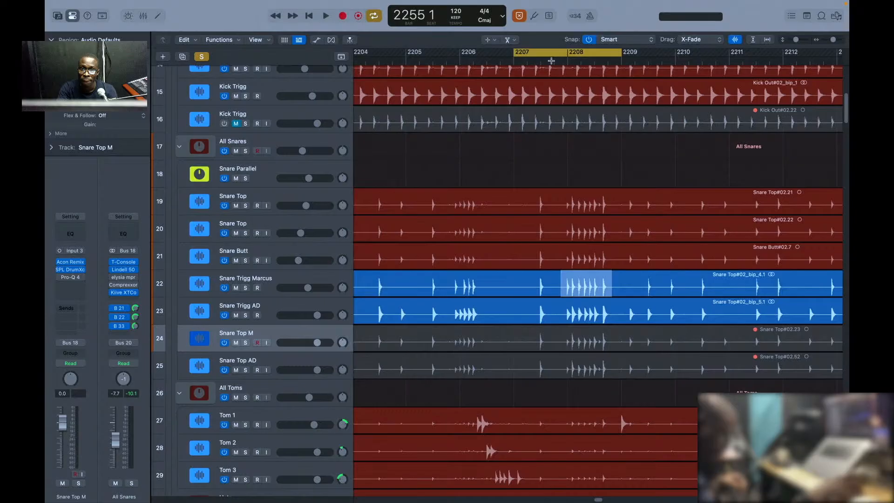
pyautogui.press('space')
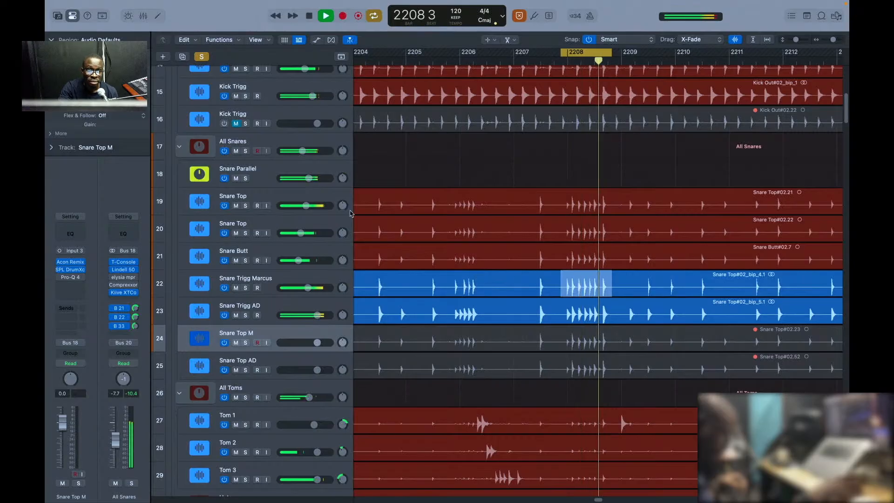
pyautogui.click(245, 151)
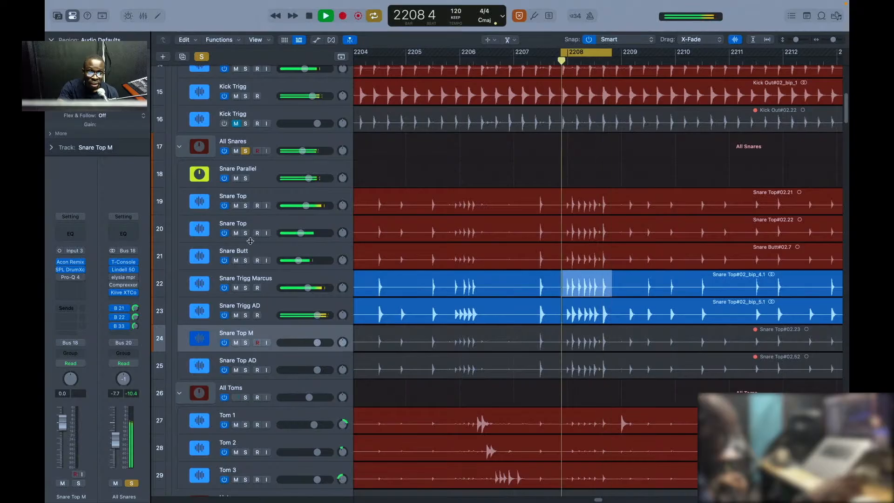
# Step: Audition the looped roll while muting and unmuting Snare Butt and Snare Trigg AD, and stop playback
pyautogui.click(235, 262)
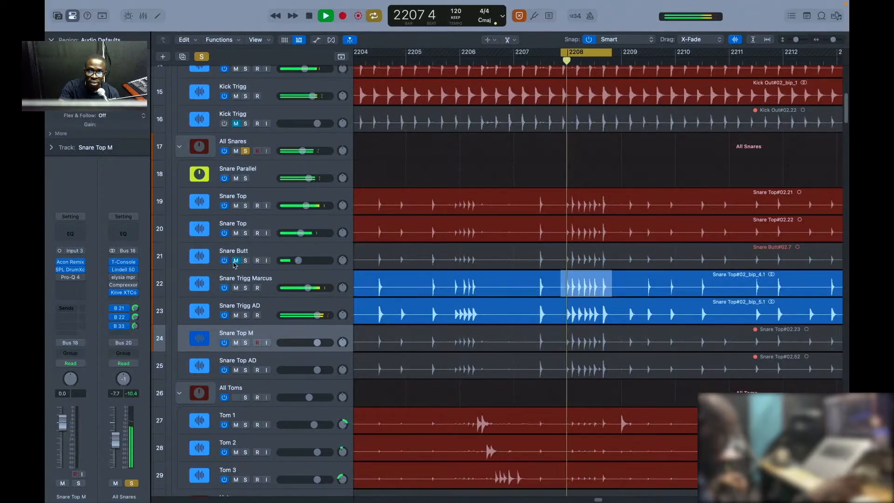
pyautogui.click(235, 262)
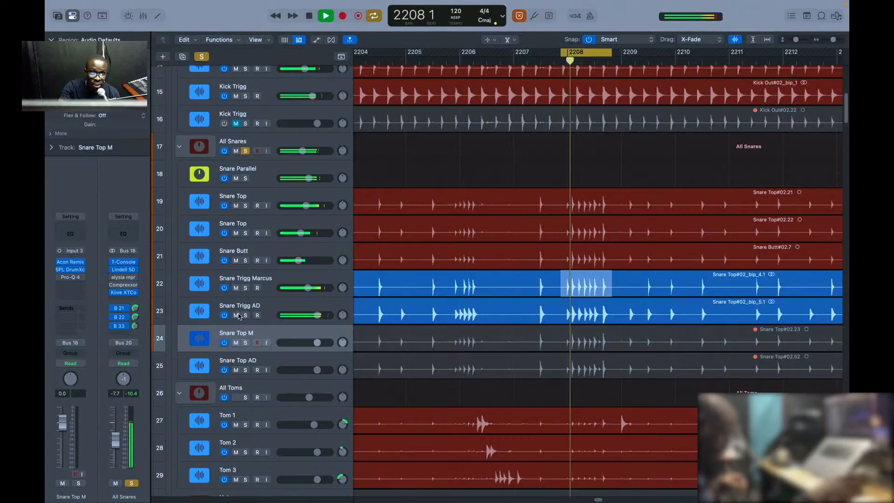
pyautogui.click(236, 316)
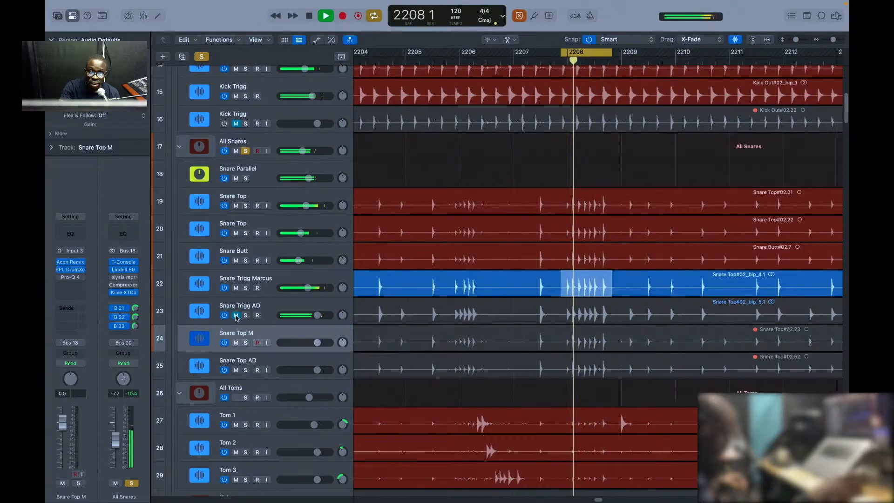
pyautogui.click(236, 260)
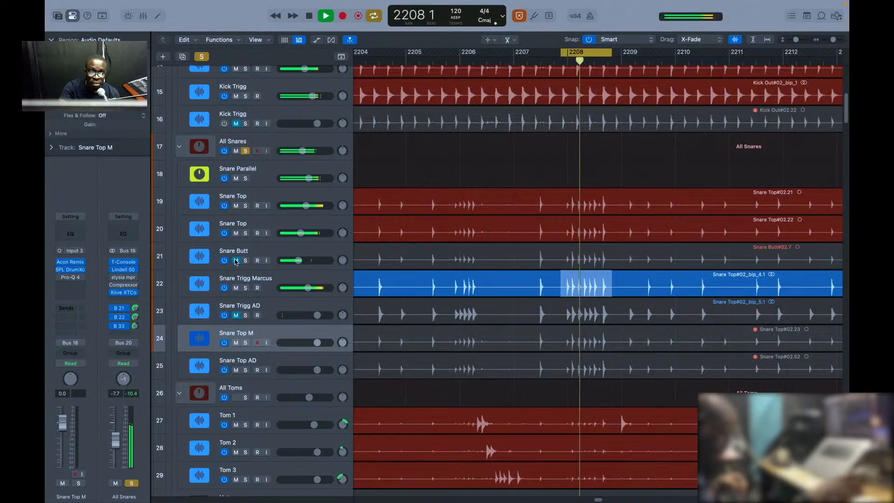
pyautogui.click(236, 261)
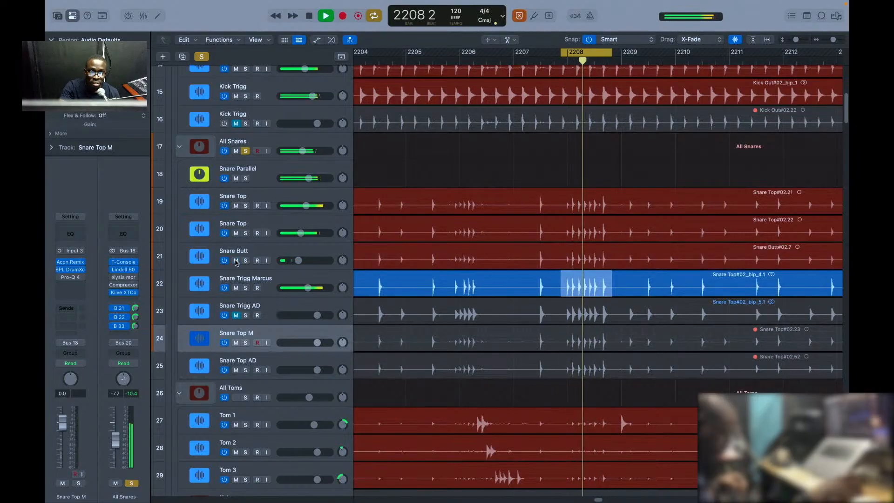
pyautogui.click(237, 316)
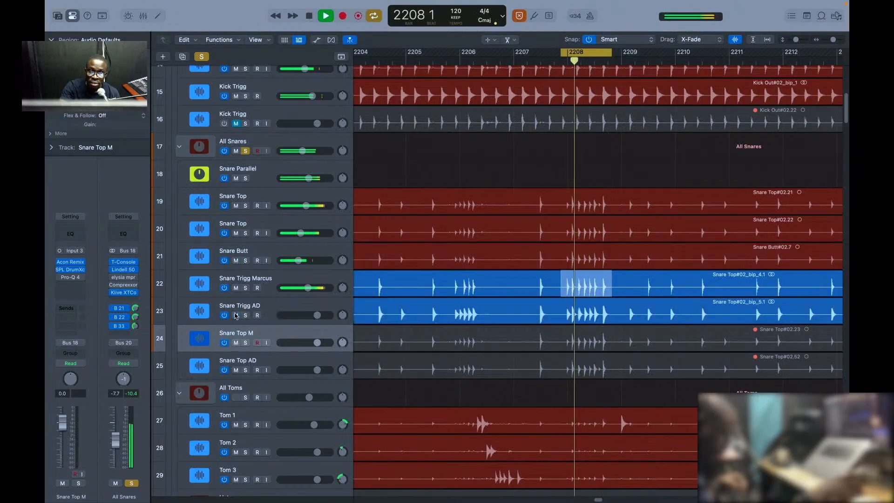
pyautogui.click(235, 262)
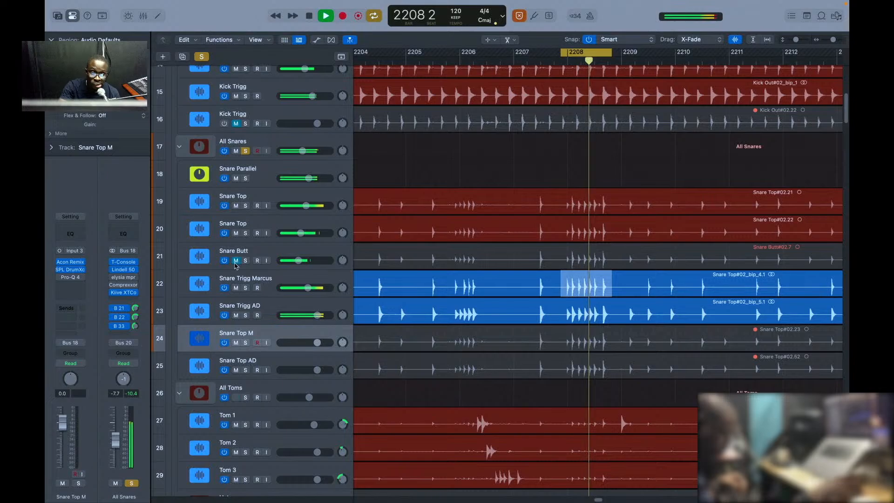
pyautogui.click(236, 261)
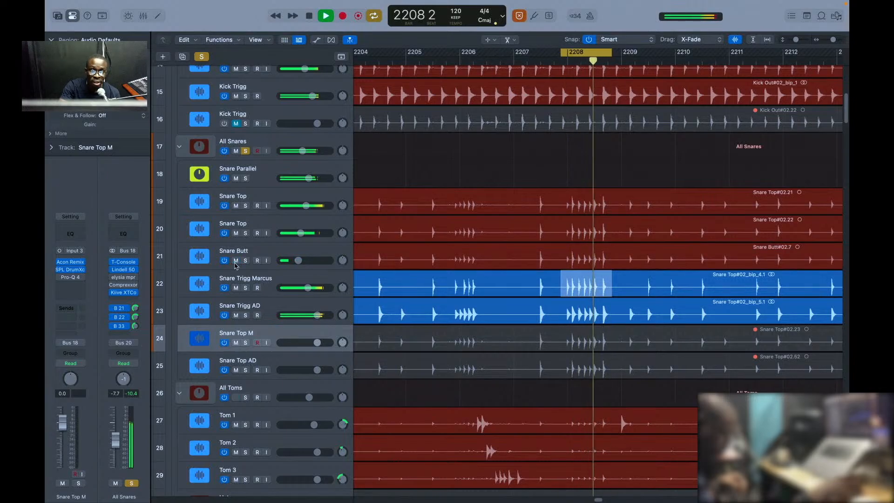
pyautogui.press('space')
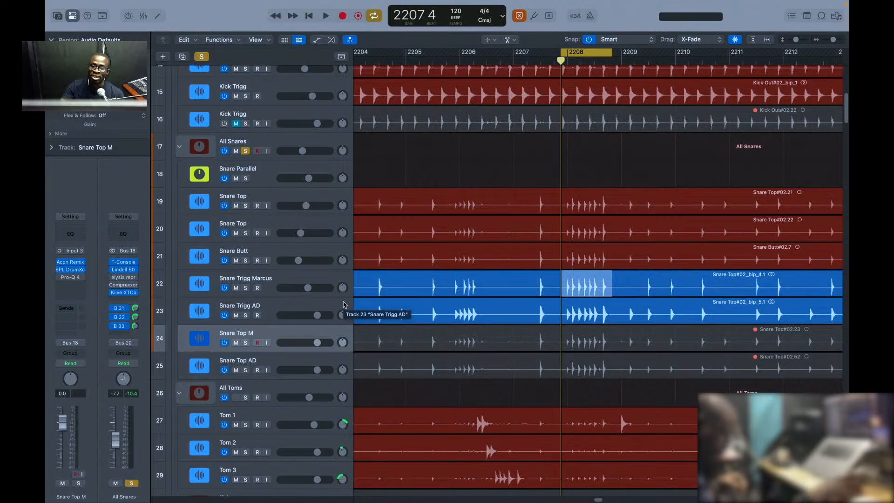
# Step: Switch to the Pointer tool and replay the looped snare roll around bar 2208 in a closer view
pyautogui.press('super+Right')
pyautogui.press('super+Right')
pyautogui.press('super+Right')
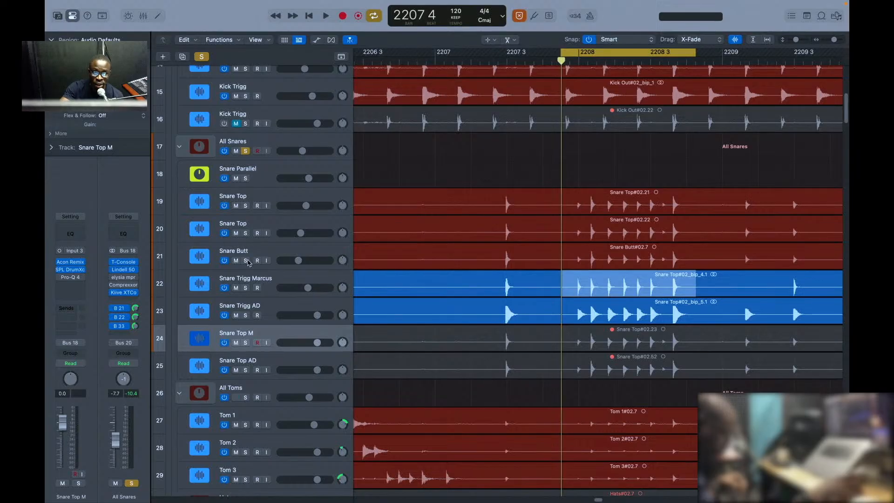
pyautogui.press('t')
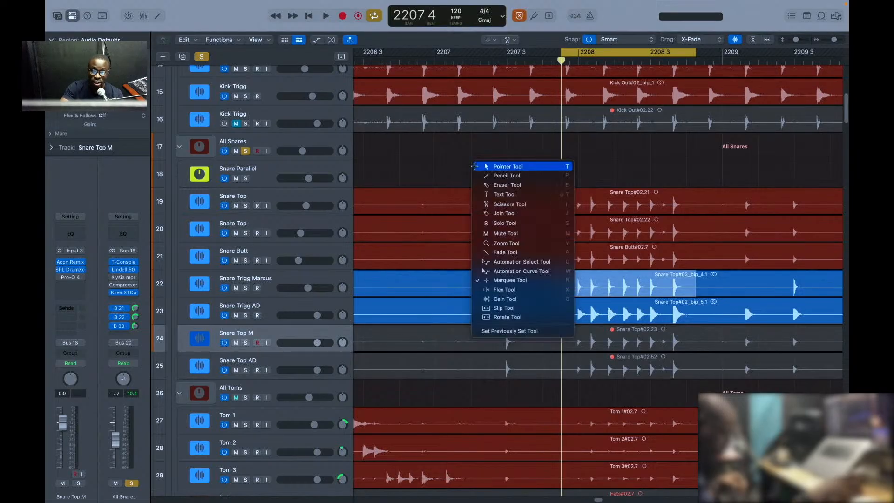
pyautogui.press('t')
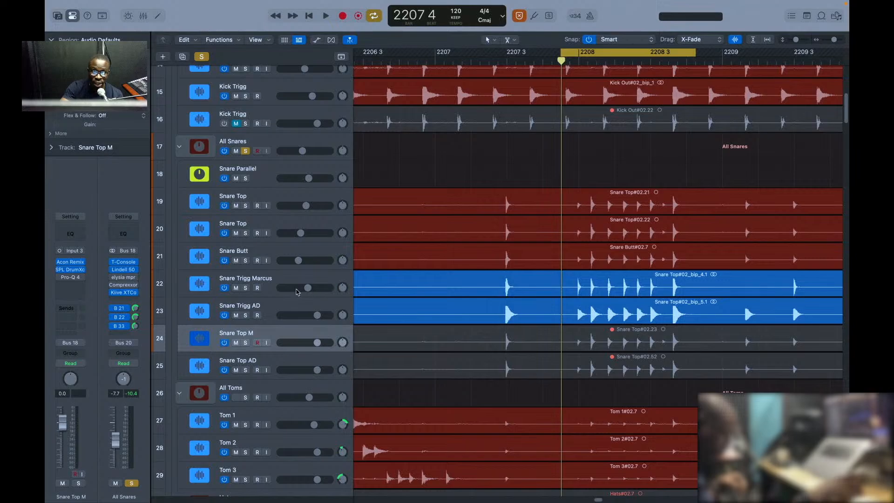
pyautogui.press('space')
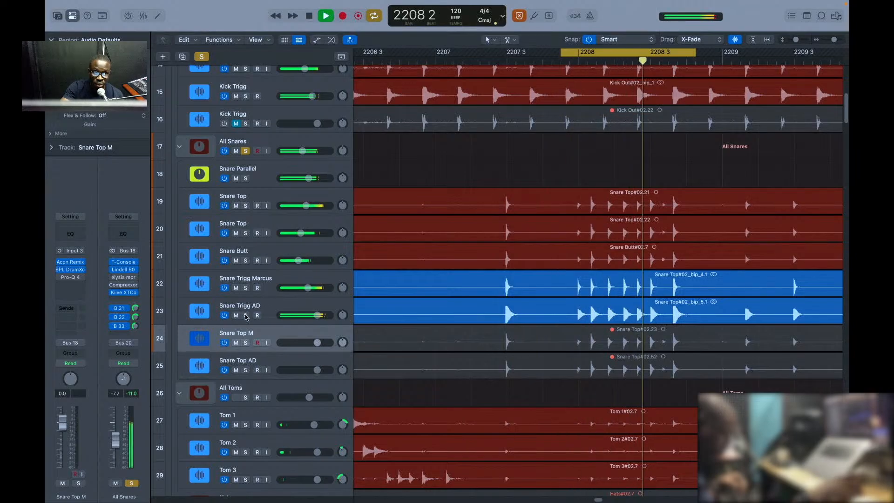
# Step: Solo and unsolo Snare Trigg AD and Snare Butt in turn while the snare roll loops
pyautogui.click(246, 316)
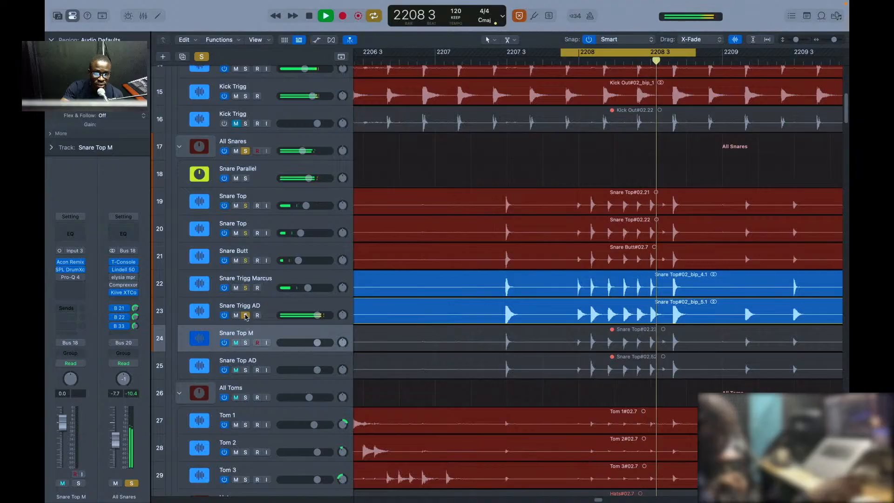
pyautogui.click(246, 316)
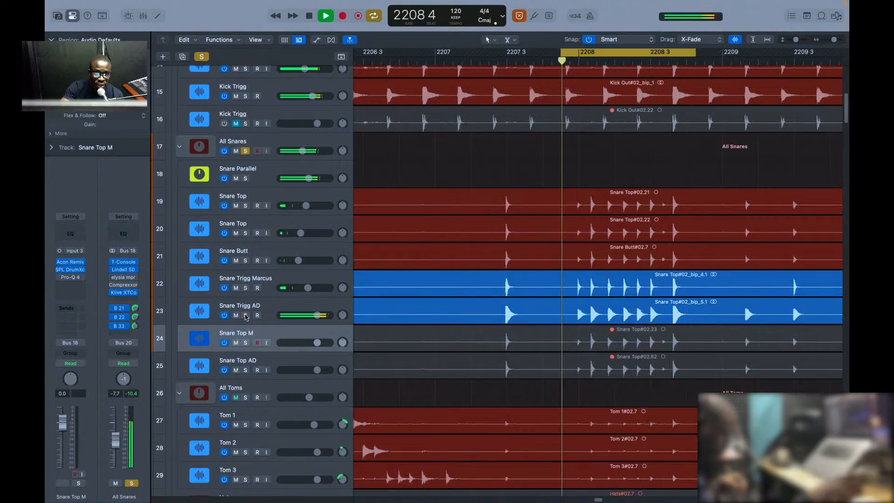
pyautogui.click(247, 261)
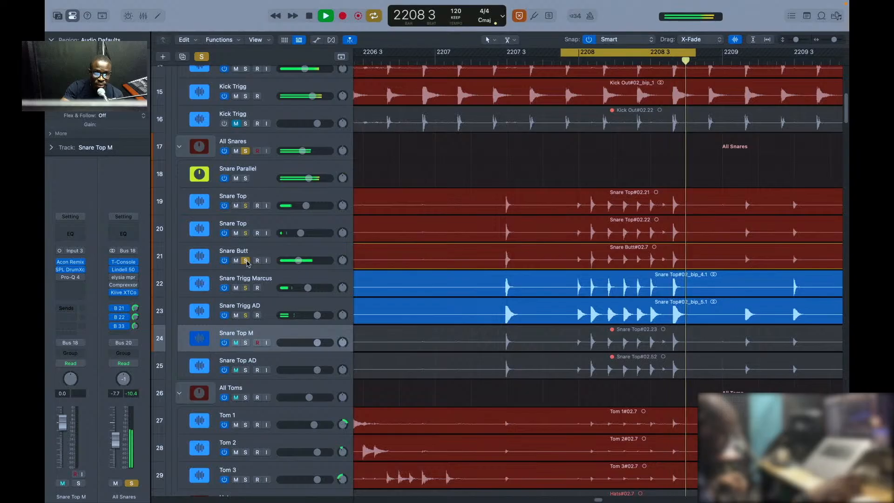
pyautogui.click(246, 261)
# Step: Lower the Snare Butt volume to -19.1 dB and slightly reduce its HF gain in bx_console SSL 4000 E
pyautogui.click(262, 259)
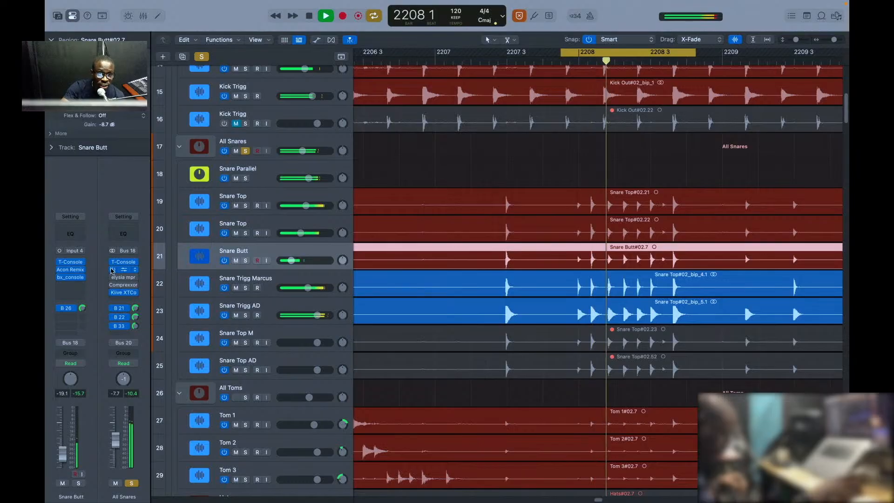
pyautogui.click(69, 278)
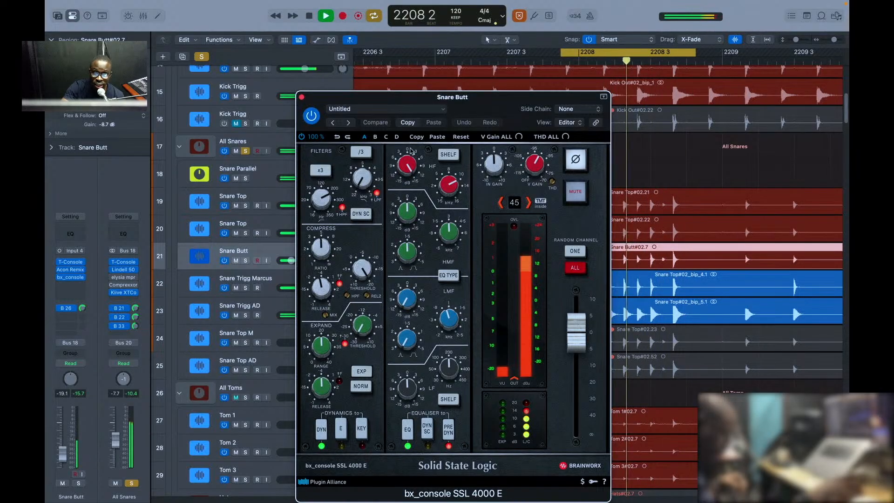
pyautogui.moveTo(403, 162); pyautogui.dragTo(403, 171)
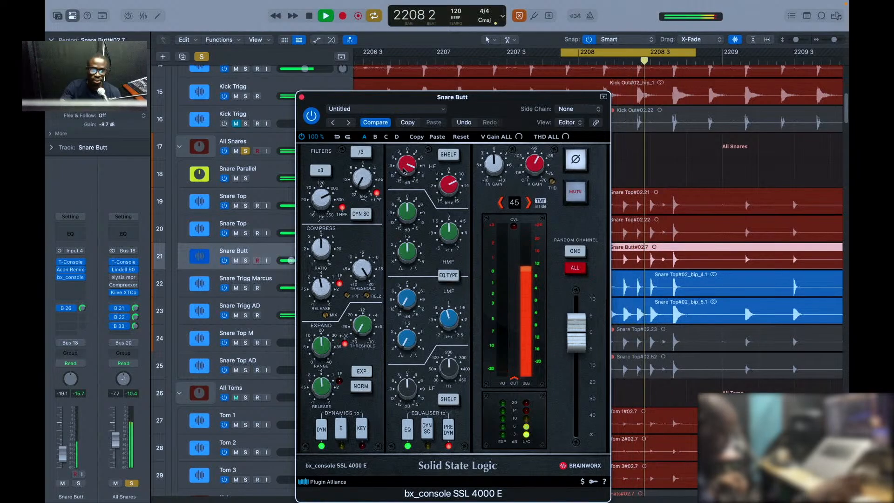
pyautogui.press('super+w')
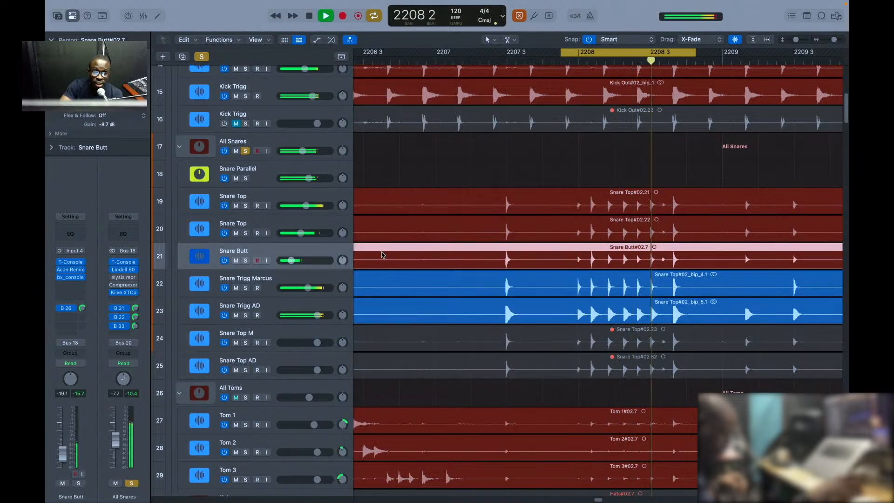
# Step: Pull the 2500 Hz band of Snare Trigg AD's Channel EQ to 6950 Hz with a -3.6 dB cut and Q 0.37
pyautogui.click(299, 321)
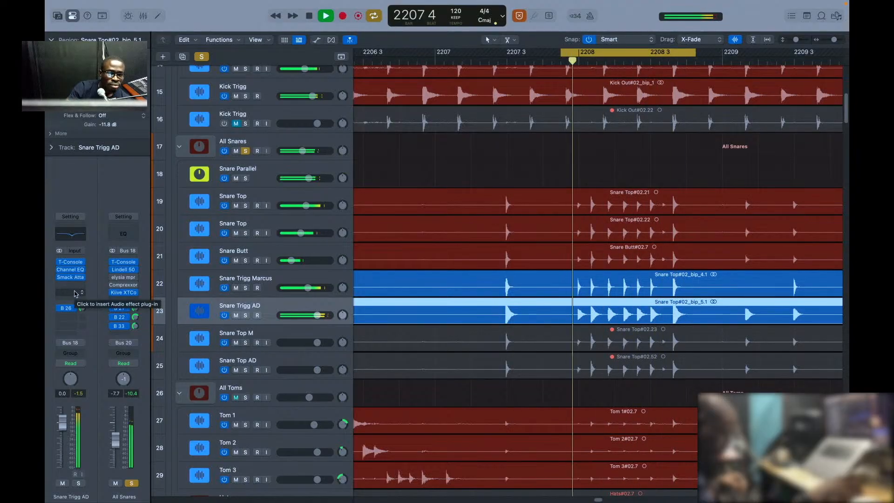
pyautogui.click(71, 234)
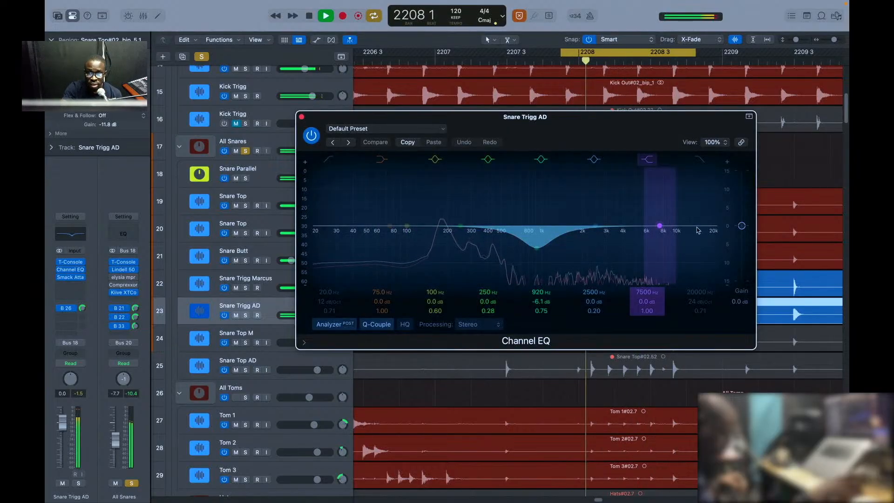
pyautogui.click(679, 231)
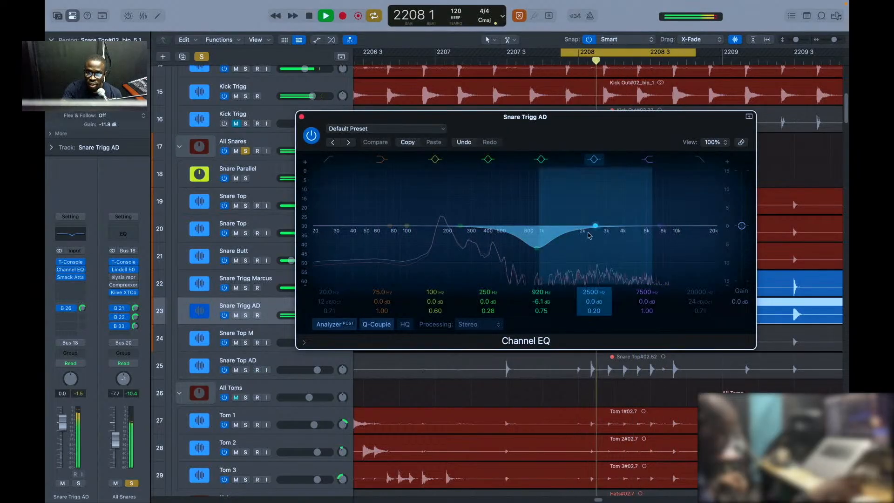
pyautogui.moveTo(595, 226); pyautogui.dragTo(656, 241)
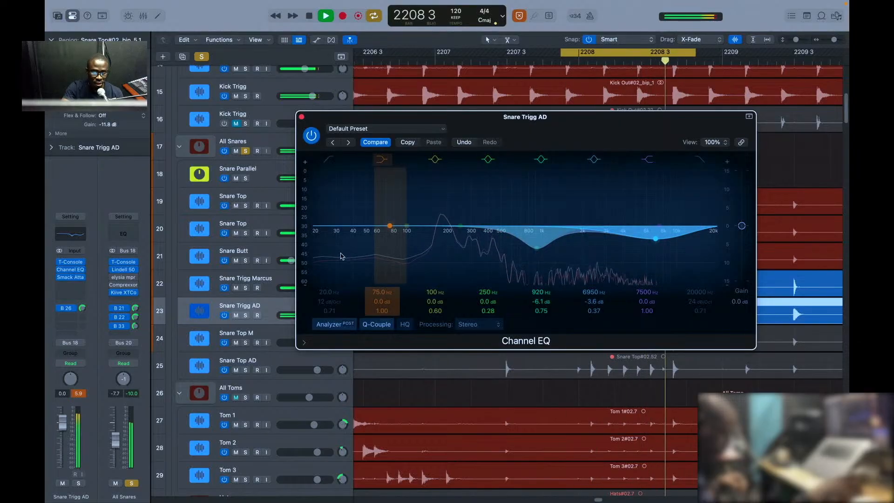
# Step: Clear the solo on All Snares and refine the Channel EQ cut on Snare Trigg AD to 6750 Hz at -2.9 dB
pyautogui.press('ctrl+alt+super+s')
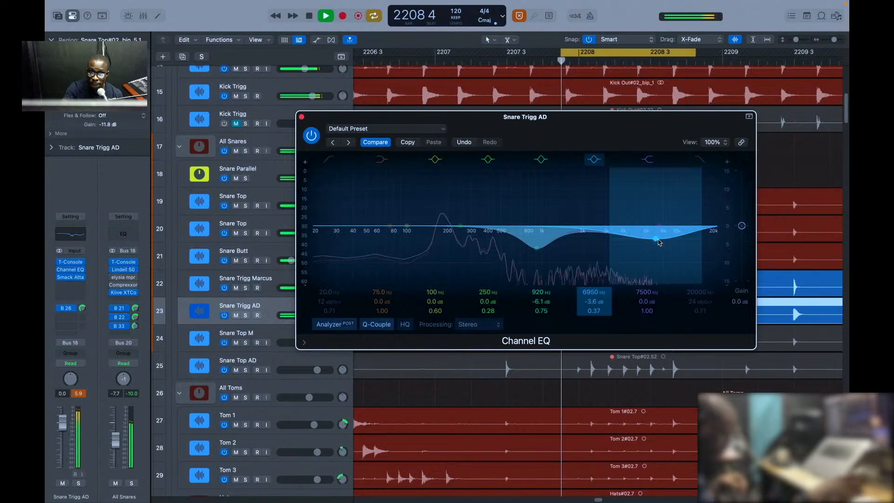
pyautogui.moveTo(658, 242); pyautogui.dragTo(657, 239)
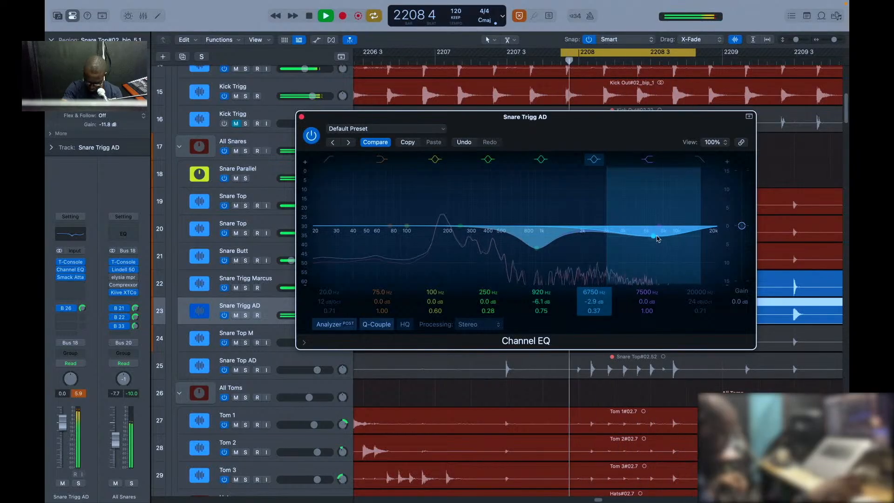
pyautogui.press('super+w')
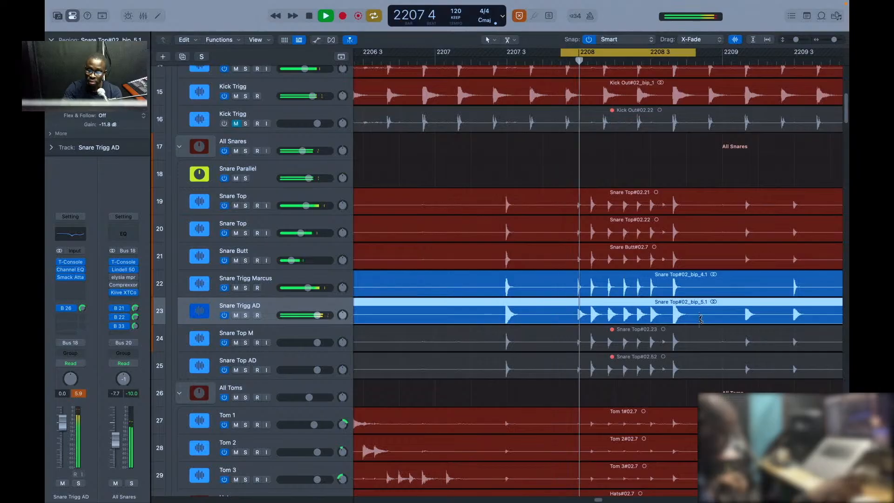
# Step: Turn off cycle playback and play the full mix from about bar 2170
pyautogui.scroll(-6, 701, 319)
pyautogui.press('c')
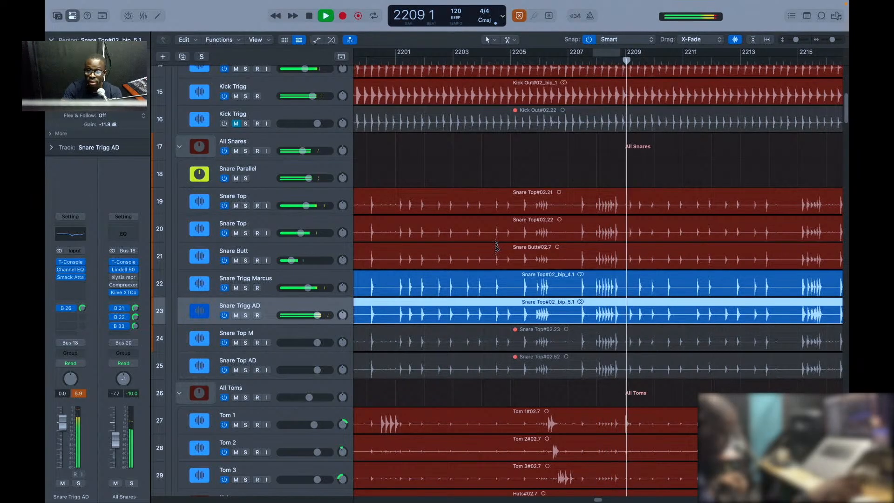
pyautogui.scroll(-5, 562, 254)
pyautogui.scroll(-3, 562, 255)
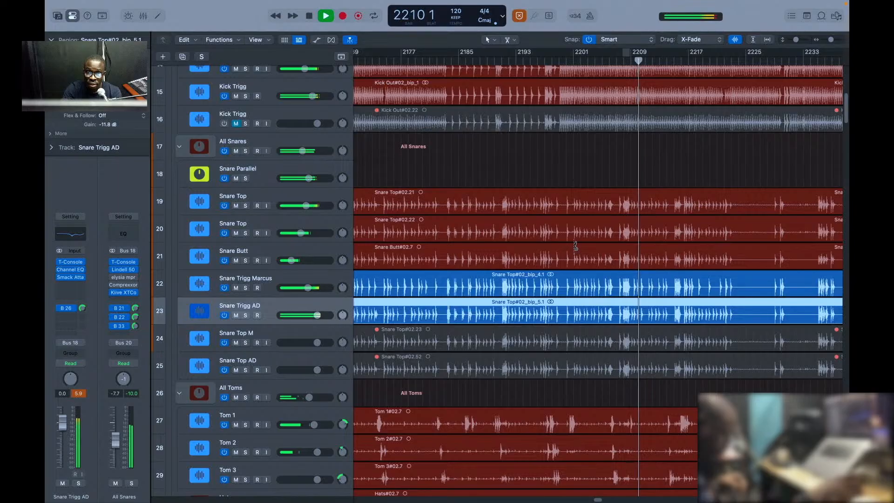
pyautogui.click(427, 61)
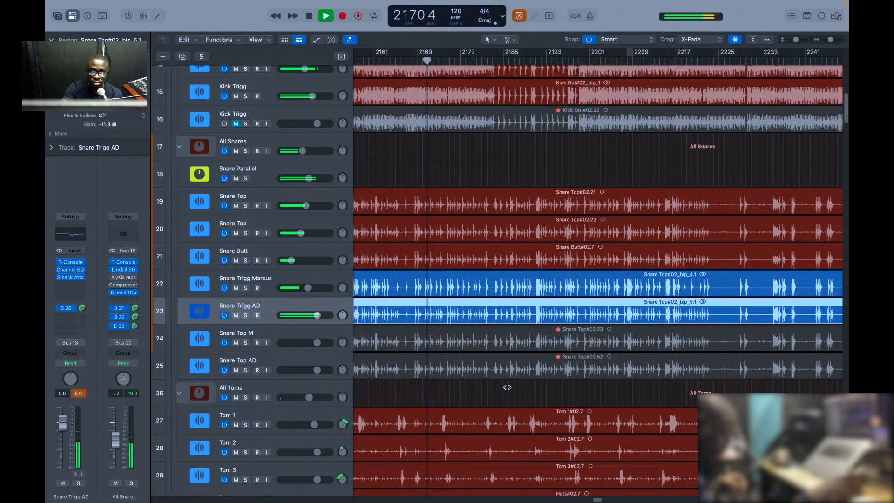
# Step: Solo the Todd Dulaney reference track with waveform zoom off, listen from about bar 2206, and release the solo
pyautogui.scroll(8, 507, 383)
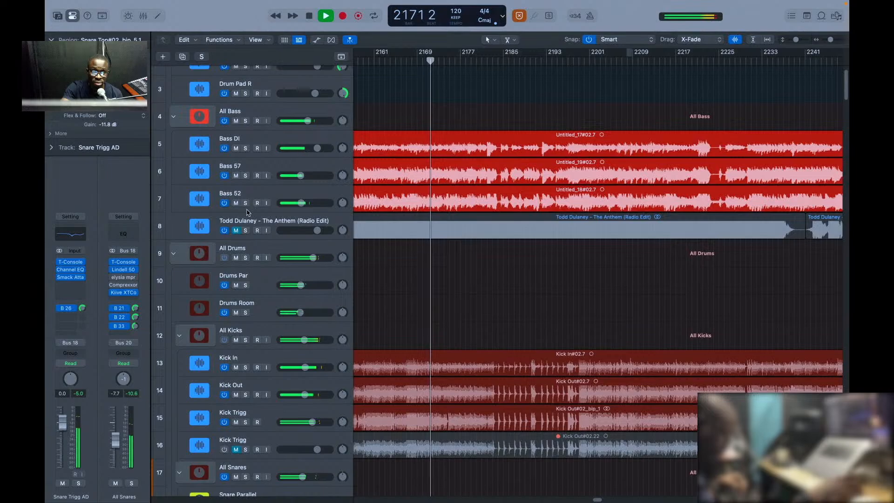
pyautogui.click(246, 230)
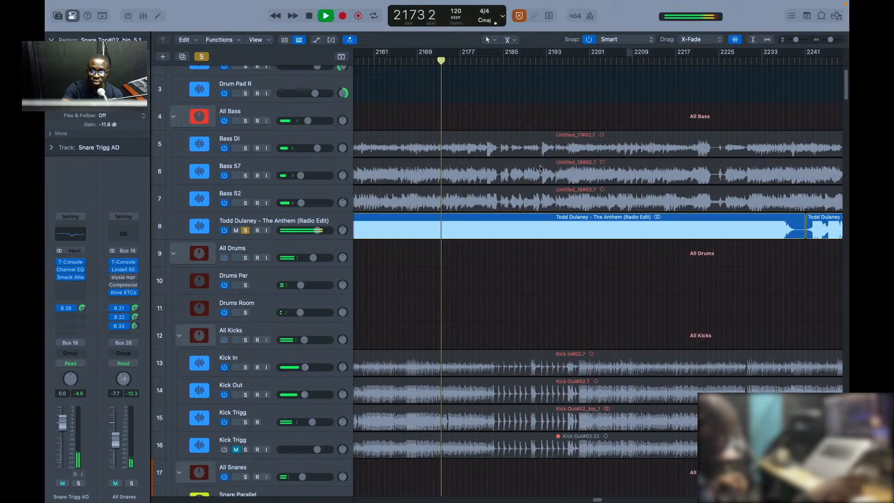
pyautogui.click(735, 39)
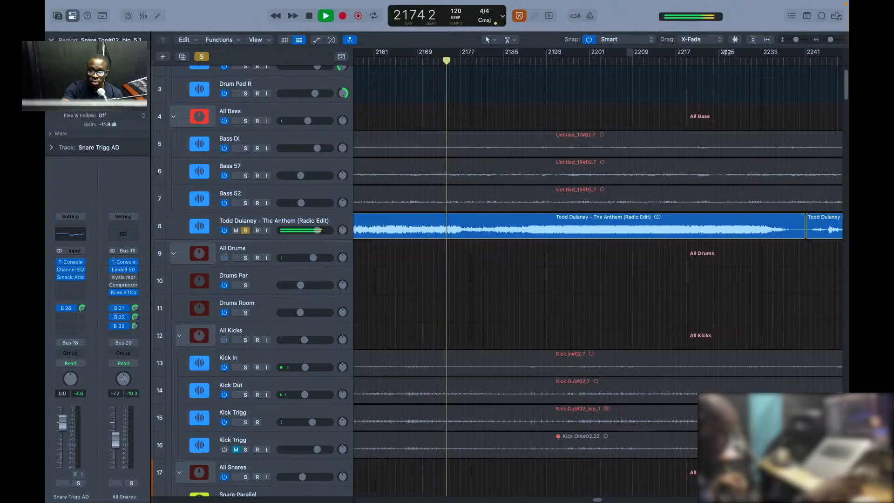
pyautogui.click(619, 61)
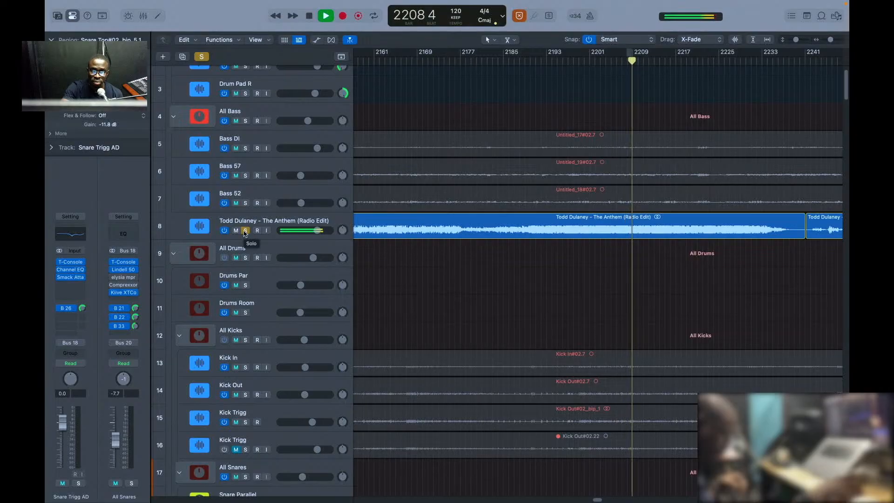
pyautogui.click(246, 231)
# Step: Inspect the Acon Remix:Drums settings on the second Snare Top track and close the plug-in
pyautogui.scroll(-10, 498, 399)
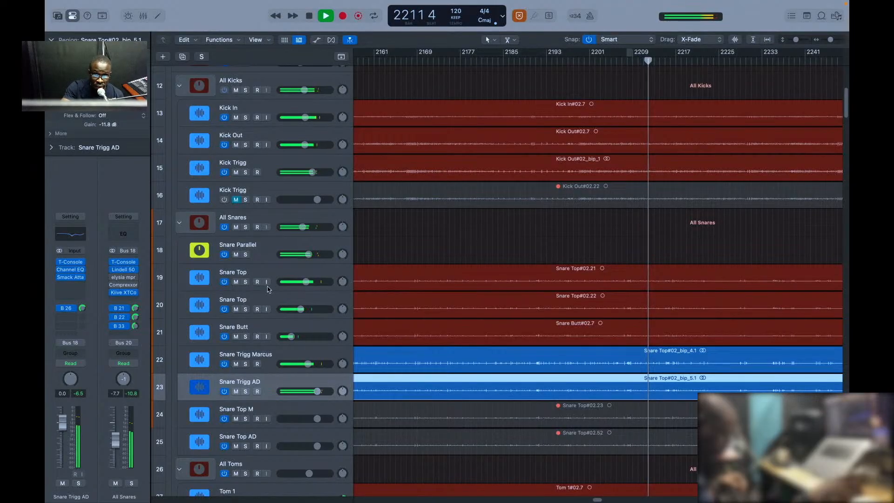
pyautogui.click(298, 303)
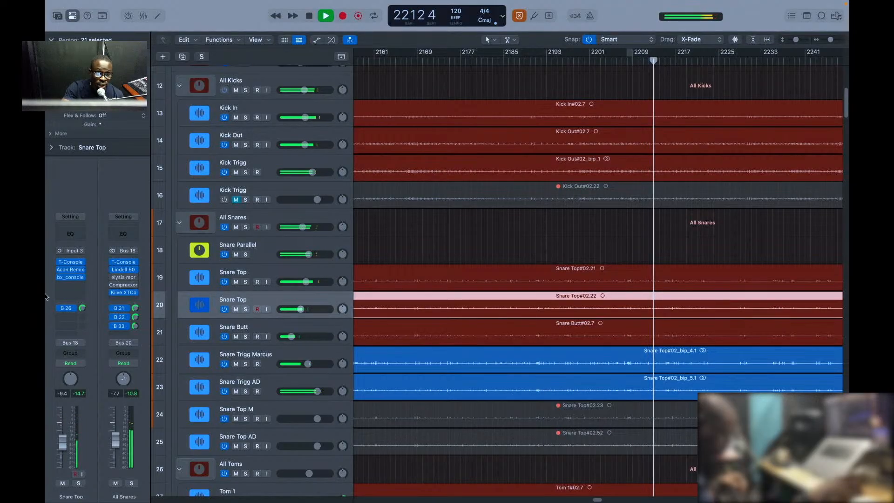
pyautogui.click(75, 271)
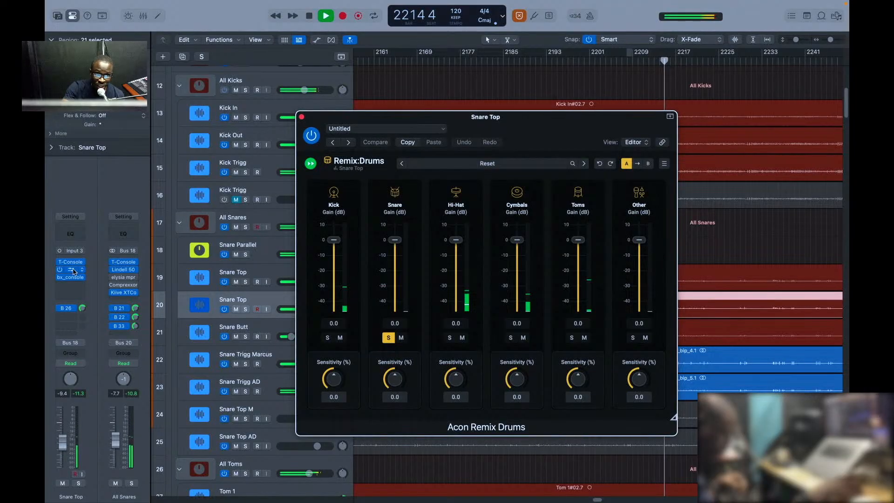
pyautogui.click(74, 272)
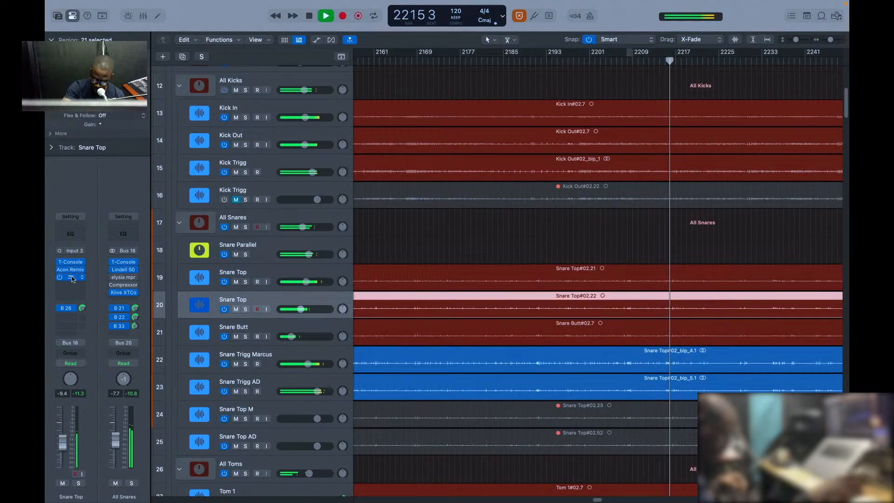
# Step: Raise the HF gain slightly in bx_console SSL 4000 E on the second Snare Top track
pyautogui.click(72, 278)
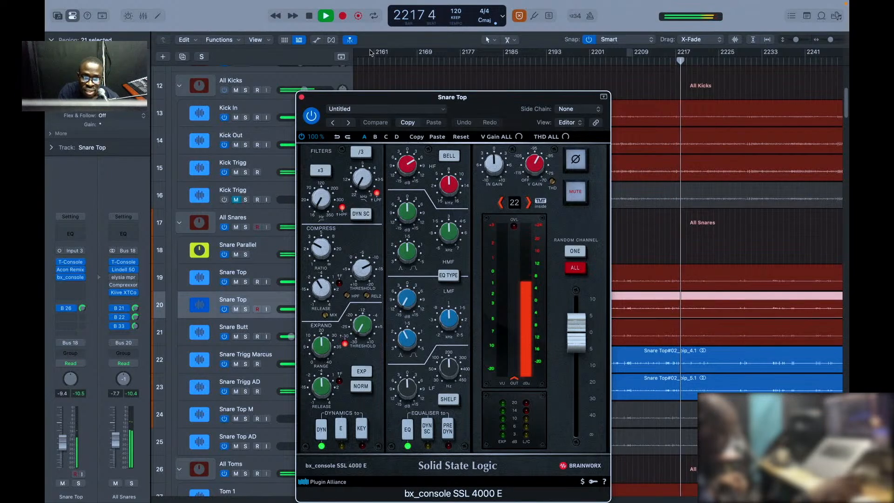
pyautogui.moveTo(413, 166); pyautogui.dragTo(413, 166)
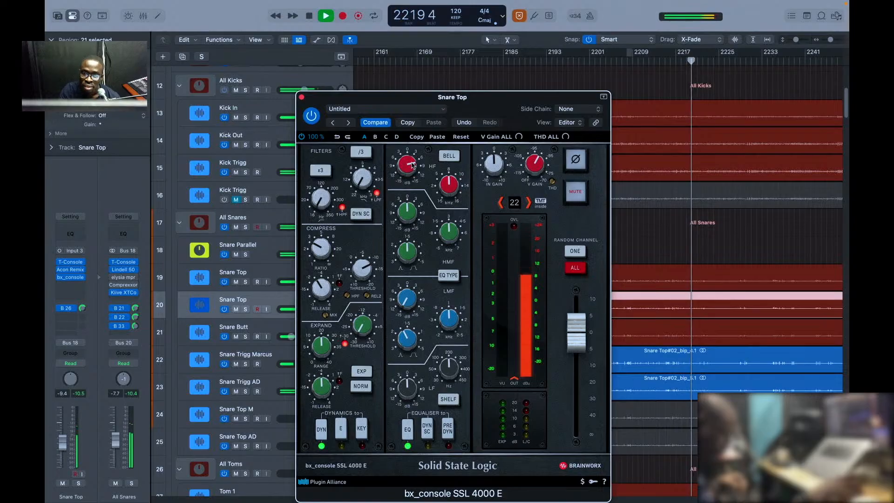
pyautogui.press('super+w')
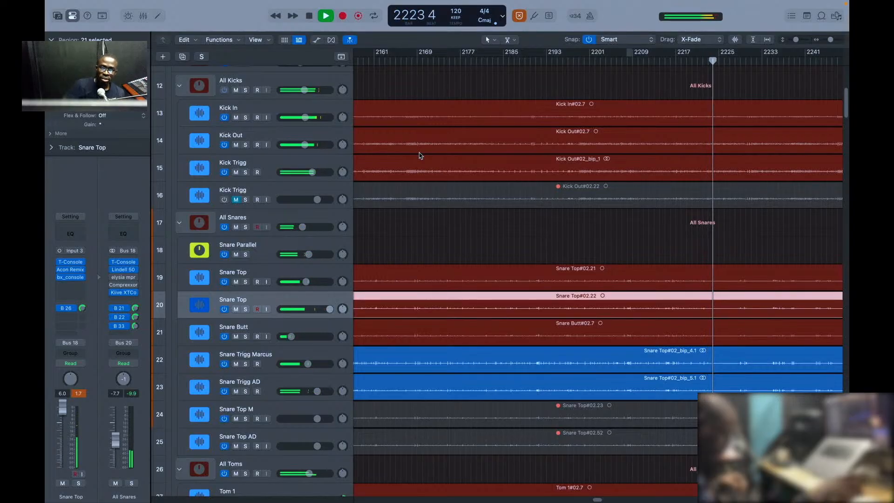
# Step: Replay from about bar 2165 with waveform zoom back on, and set the second Snare Top track's volume to -6.4 dB
pyautogui.click(397, 61)
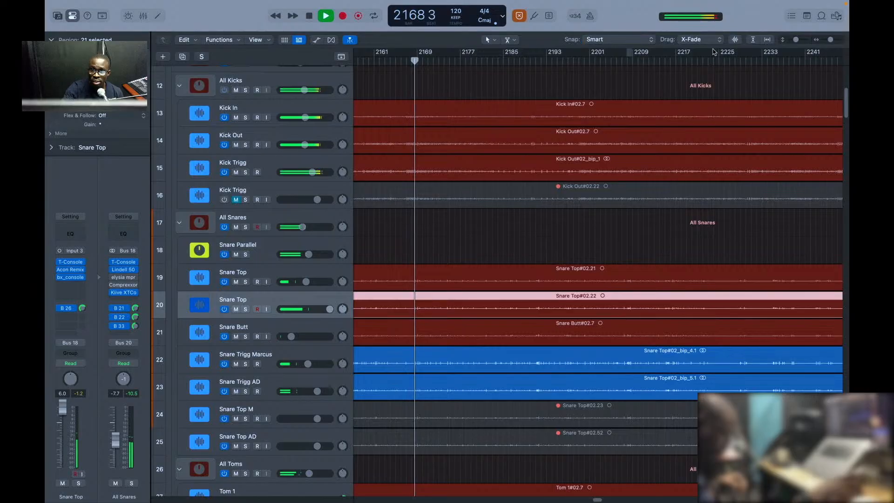
pyautogui.click(736, 40)
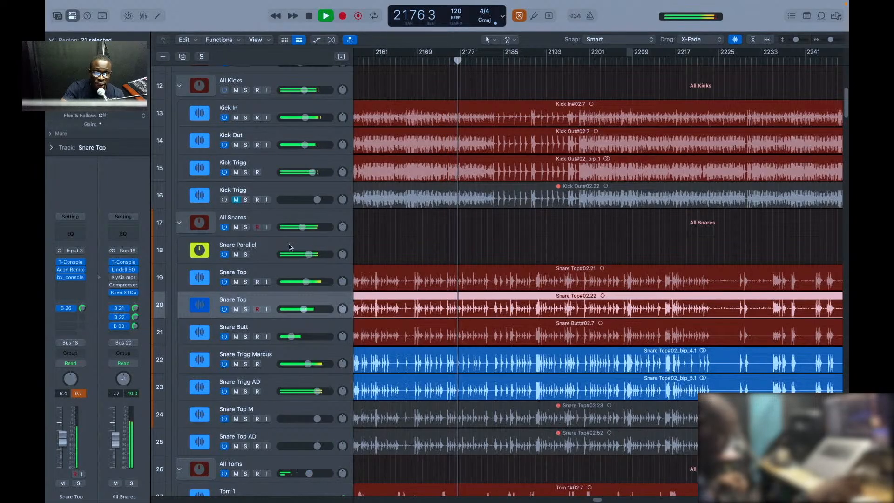
# Step: Remove the bypassed elysia mpressor and Comprexxor plug-ins from the All Snares track
pyautogui.click(280, 220)
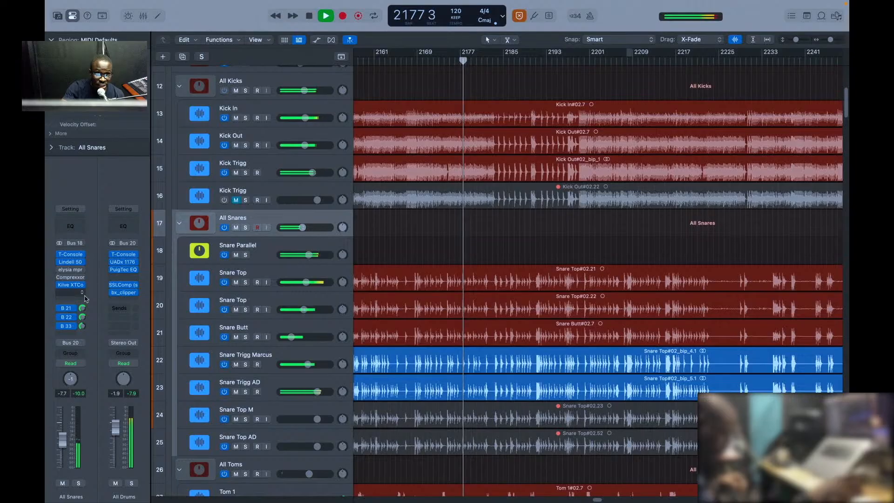
pyautogui.click(74, 270)
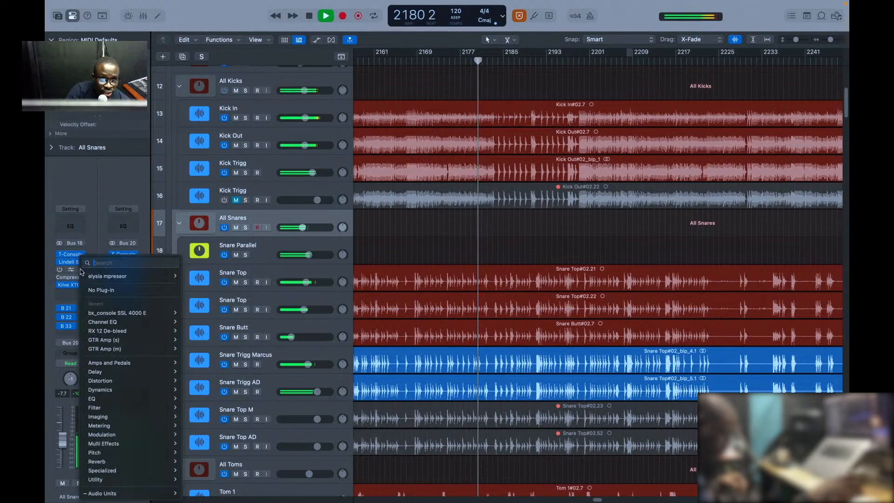
pyautogui.click(125, 291)
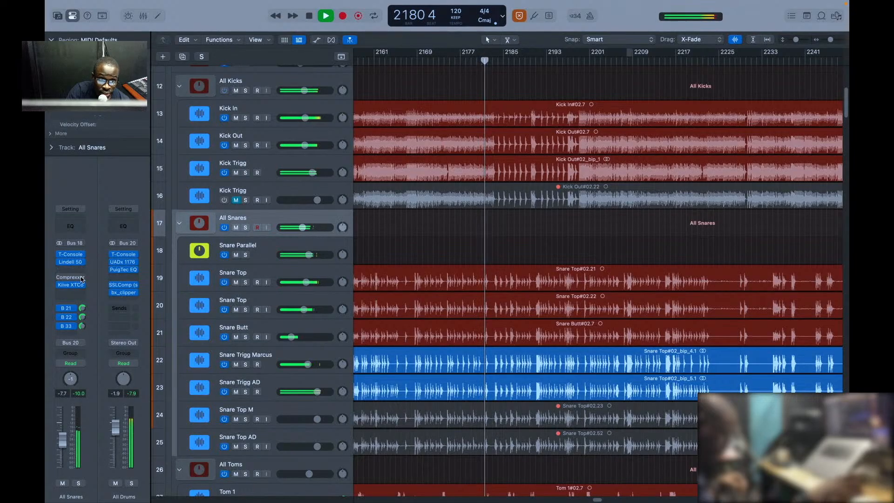
pyautogui.click(80, 277)
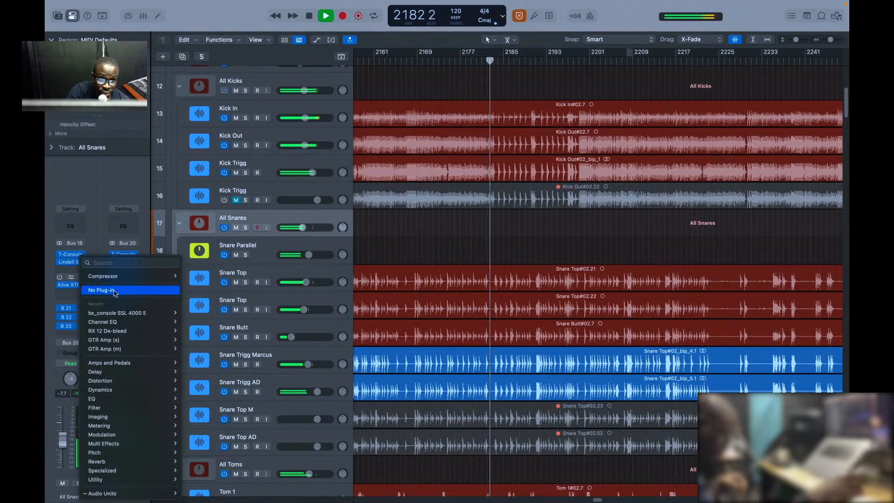
pyautogui.click(114, 291)
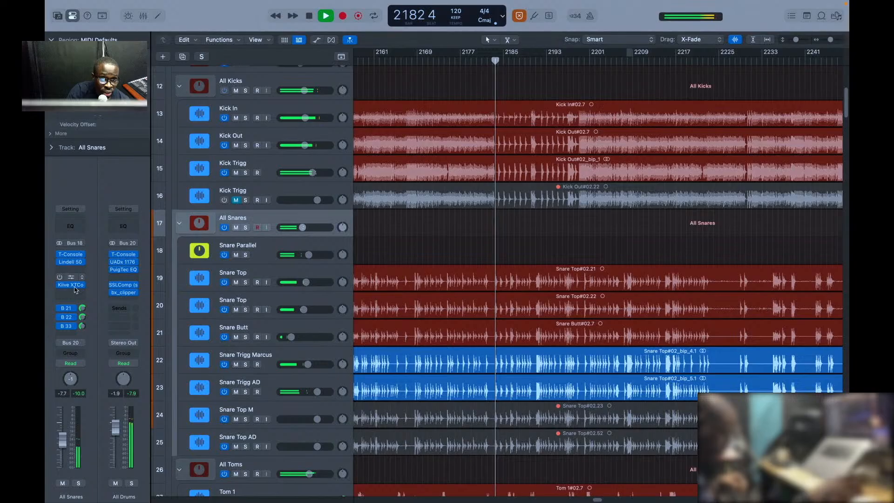
# Step: On All Snares, adjust the Lindell 50 HMF gain slightly and set the Kiive XTComp compressor mix to 30%
pyautogui.click(71, 263)
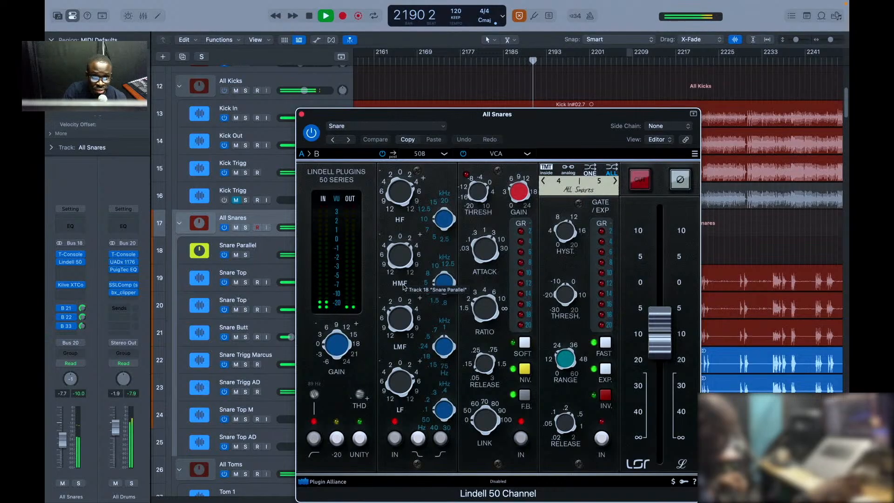
pyautogui.moveTo(410, 260); pyautogui.dragTo(405, 250)
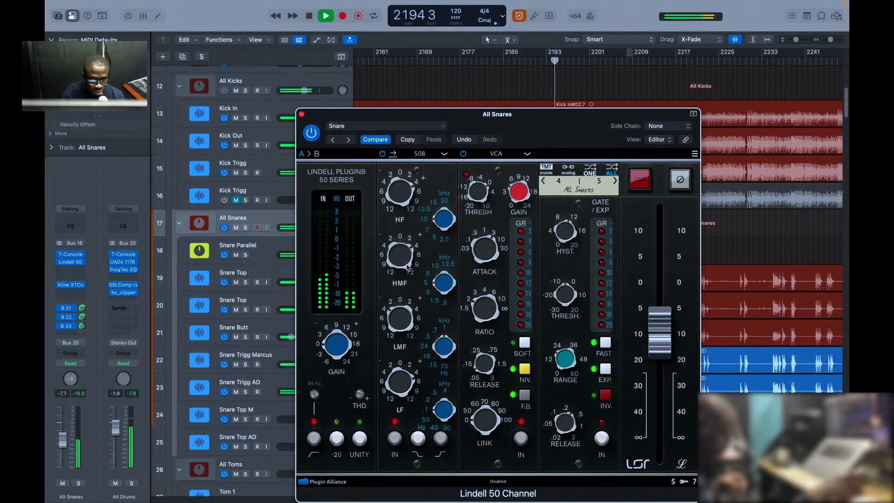
pyautogui.press('super+w')
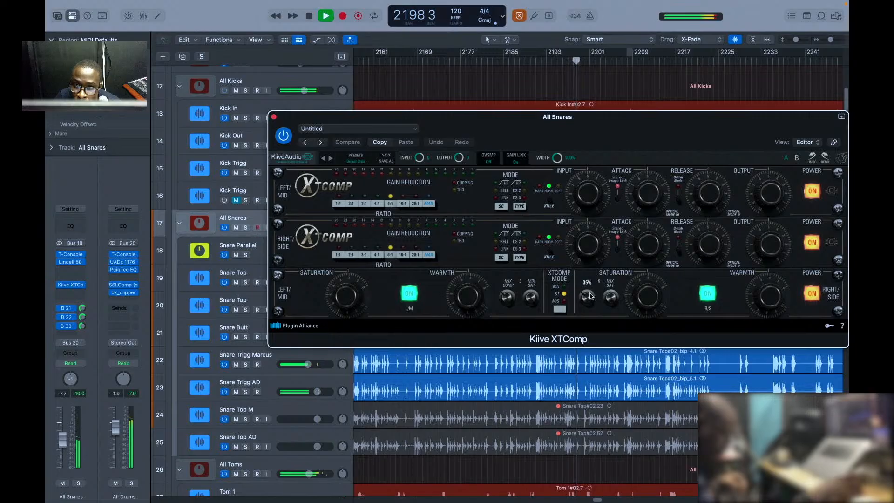
pyautogui.moveTo(590, 297); pyautogui.dragTo(594, 305)
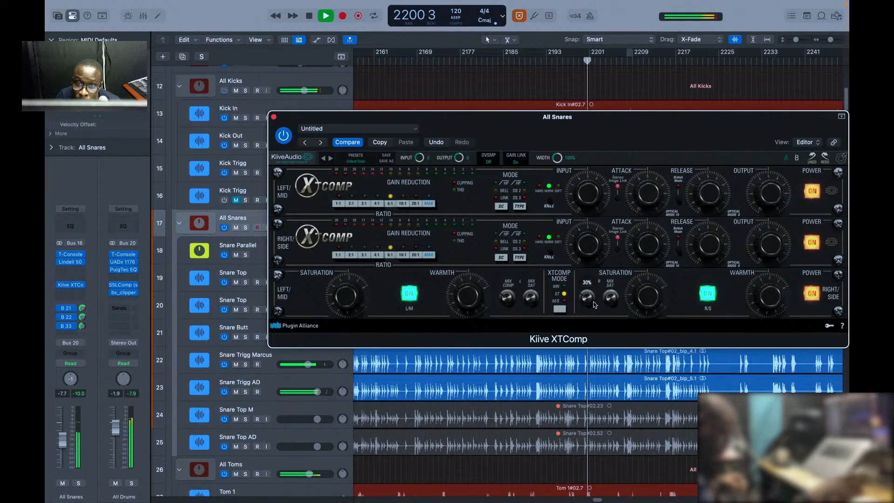
pyautogui.press('super+w')
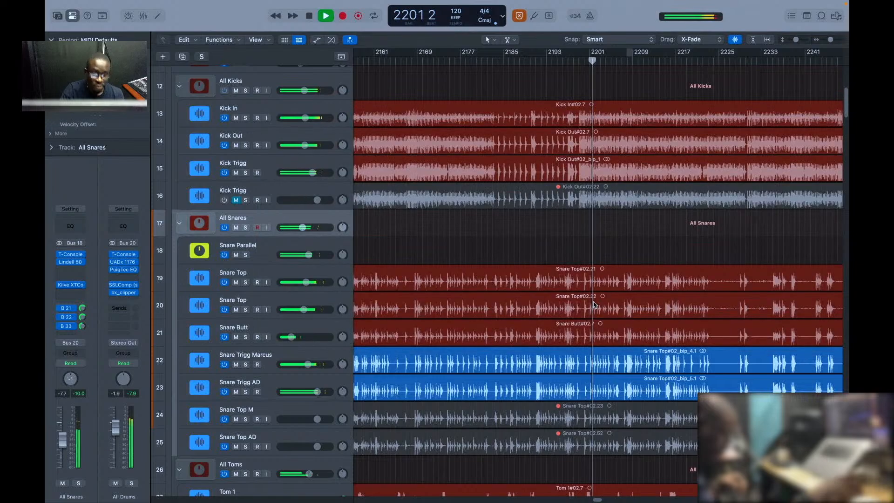
# Step: Highlight the source regions on Snare Top M and Snare Top AD, and select the Snare Top M track to view its plug-ins
pyautogui.scroll(-10, 599, 361)
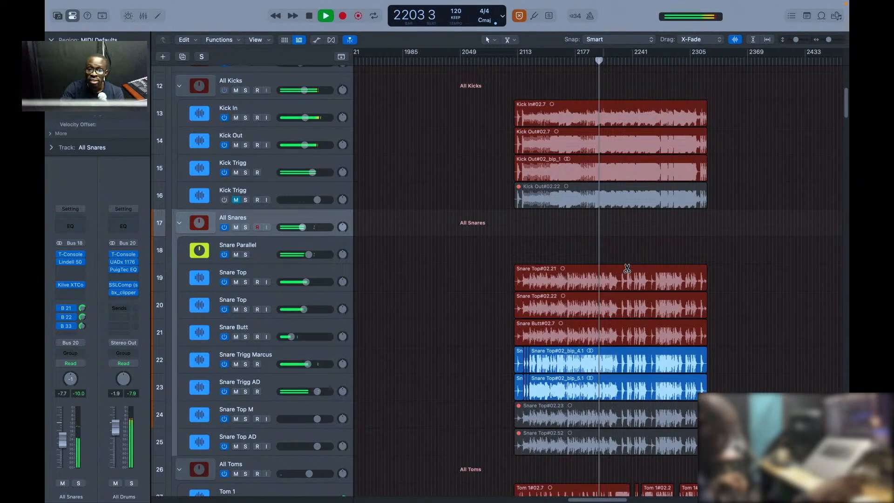
pyautogui.scroll(8, 628, 270)
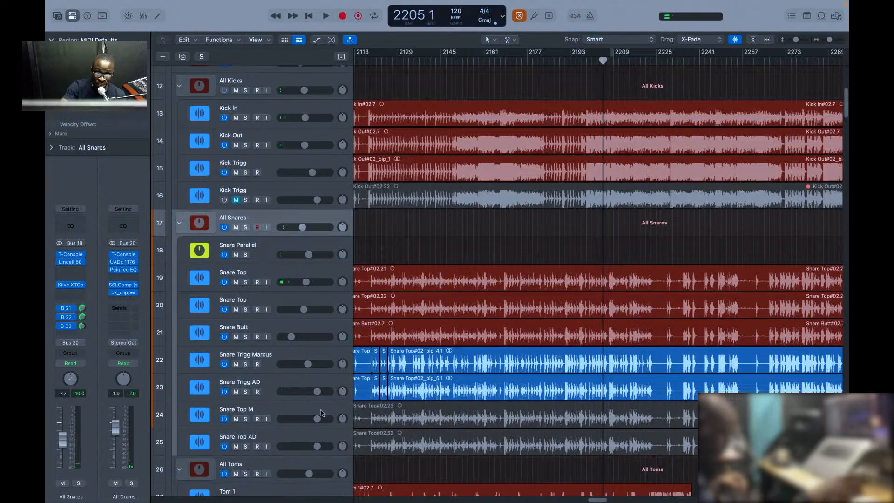
pyautogui.scroll(3, 414, 410)
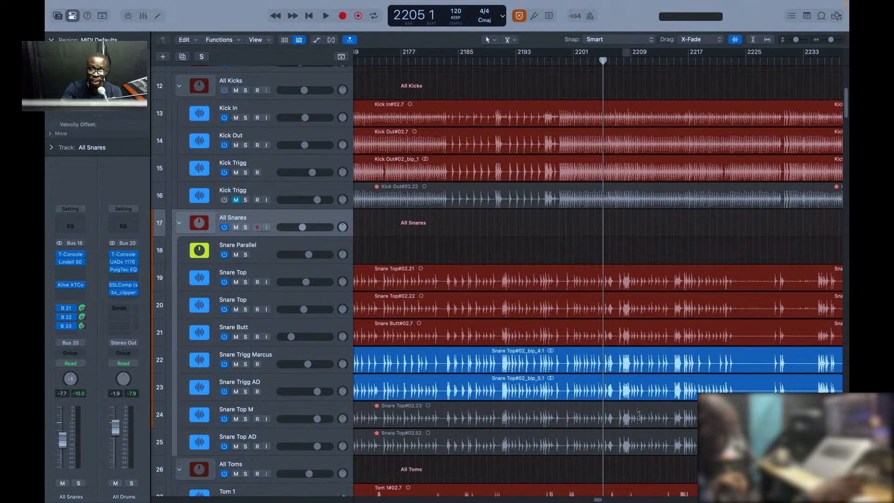
pyautogui.click(516, 450)
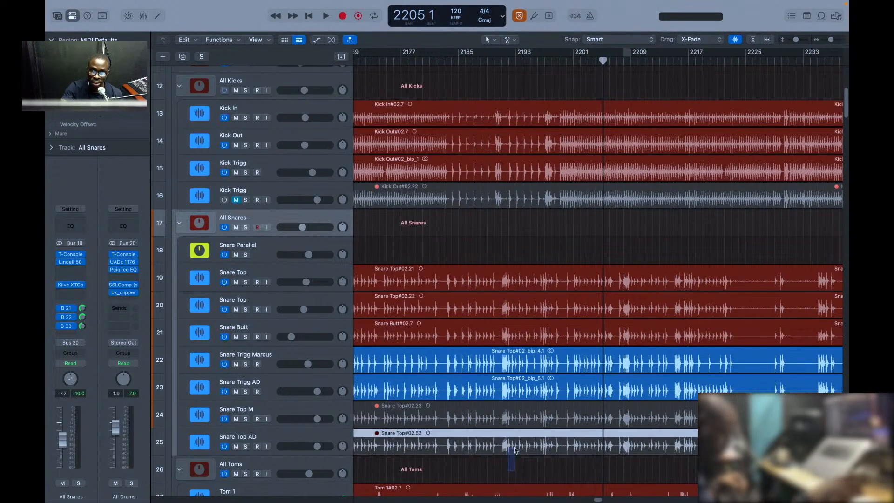
pyautogui.keyDown('shift'); pyautogui.click(516, 425); pyautogui.keyUp('shift')
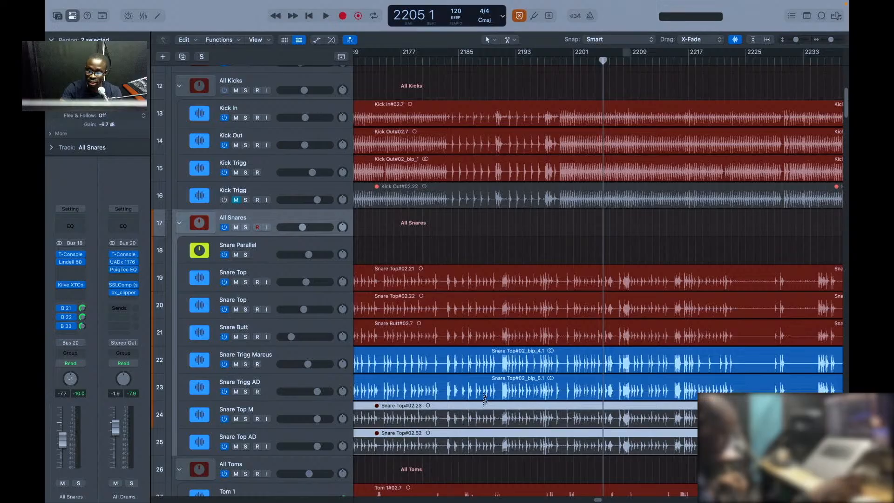
pyautogui.scroll(-5, 485, 399)
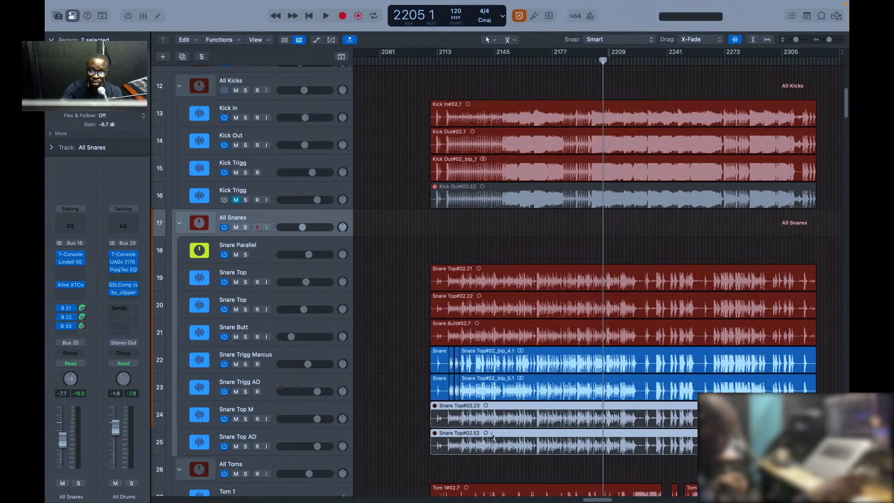
pyautogui.press('super+Right')
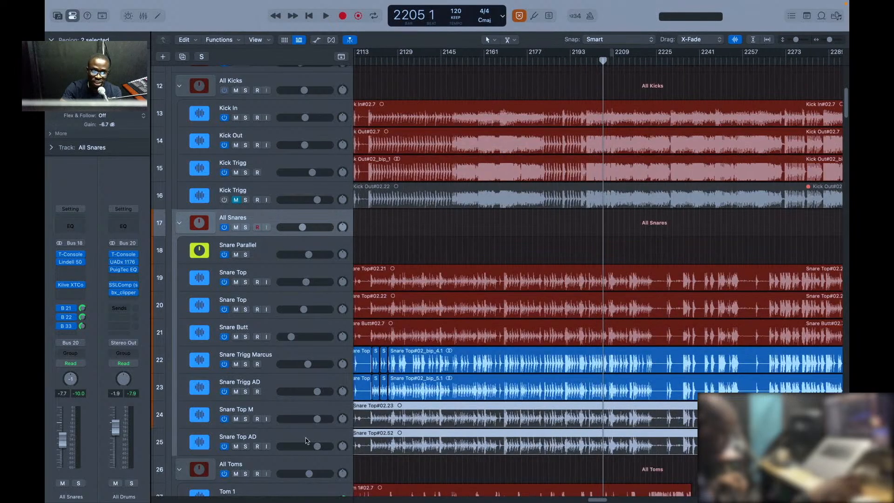
pyautogui.click(291, 415)
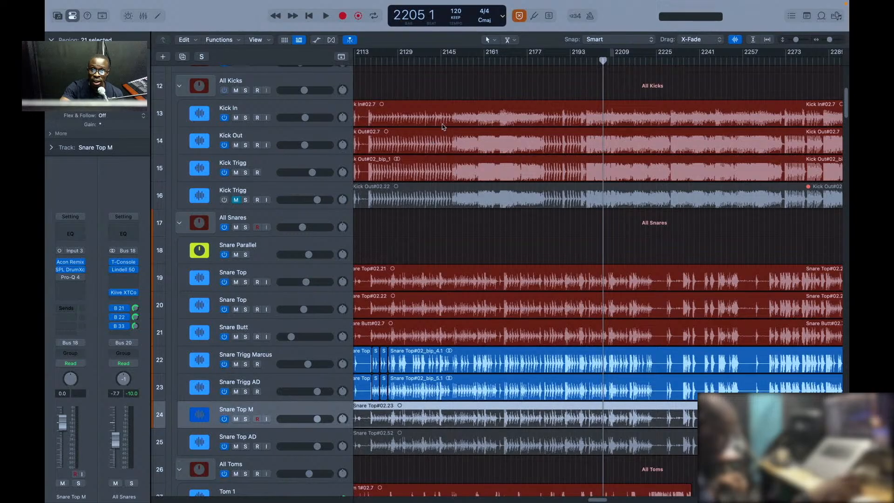
# Step: Play from bar 2160 and compare Snare Trigg Marcus and Snare Trigg AD by soloing them in alternation
pyautogui.click(481, 63)
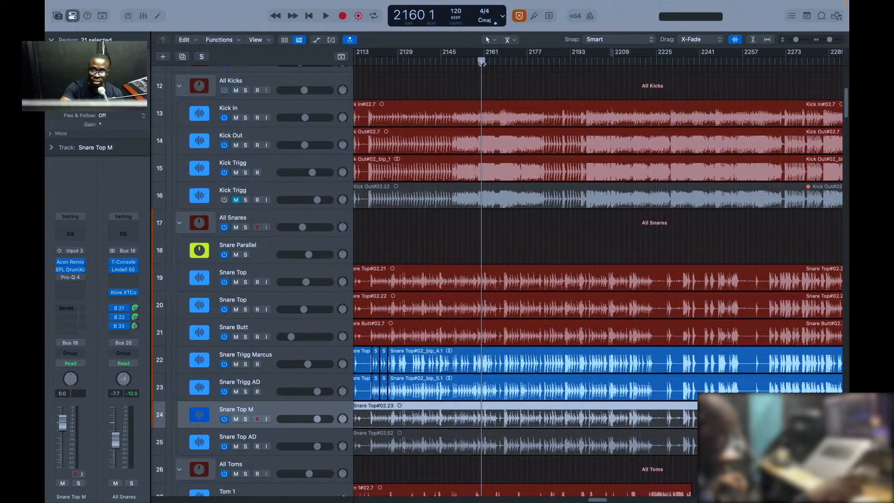
pyautogui.press('space')
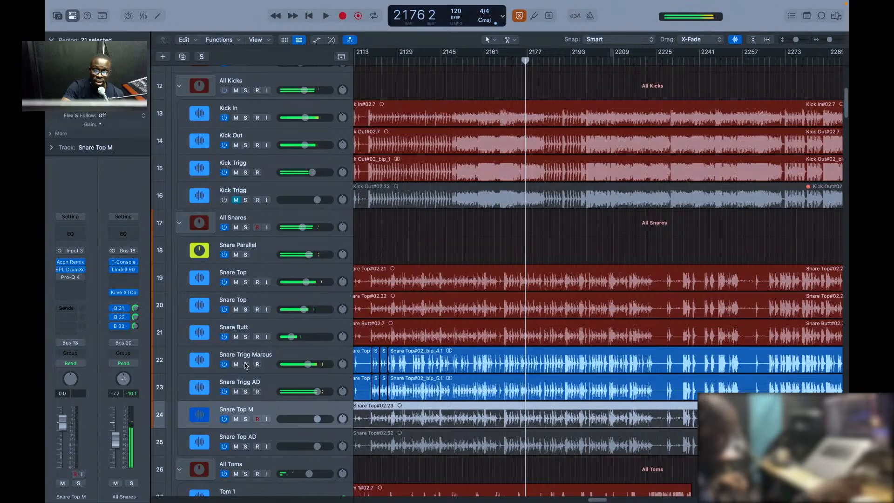
pyautogui.click(420, 217)
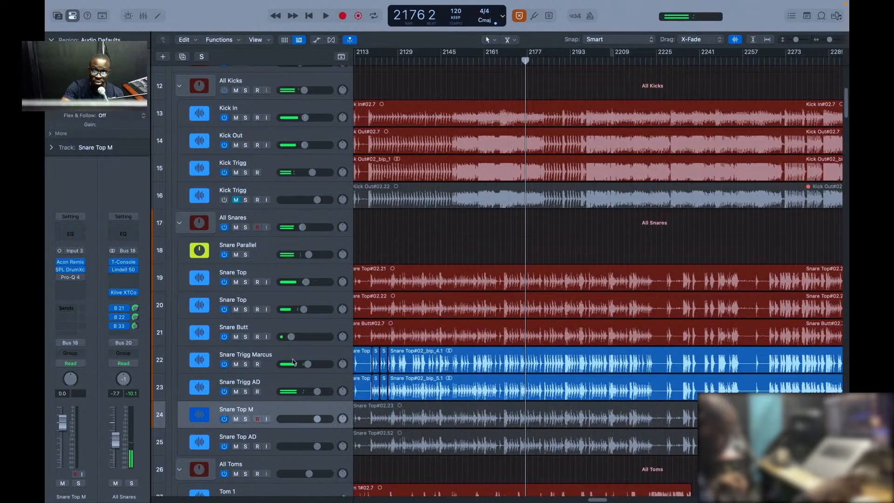
pyautogui.press('space')
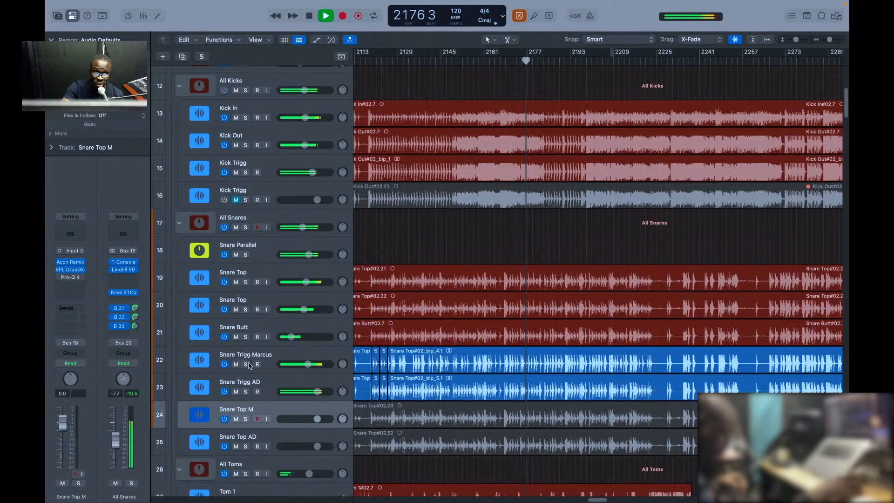
pyautogui.click(246, 365)
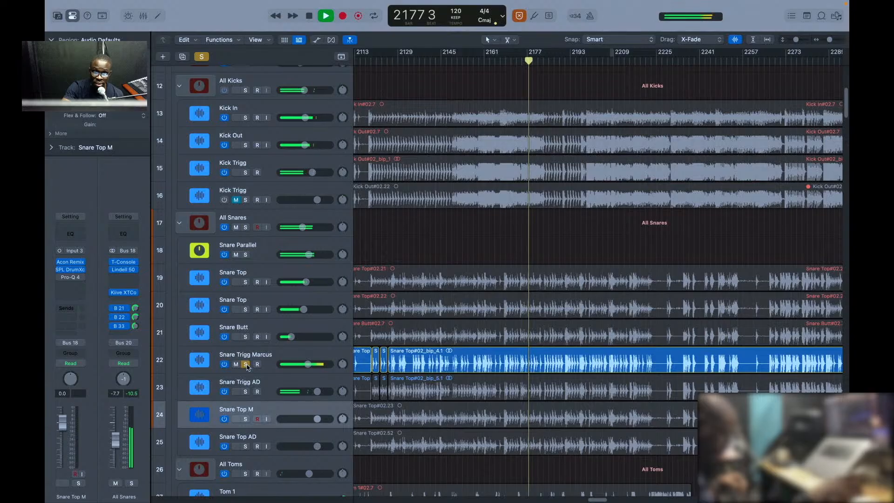
pyautogui.keyDown('alt'); pyautogui.click(246, 393); pyautogui.keyUp('alt')
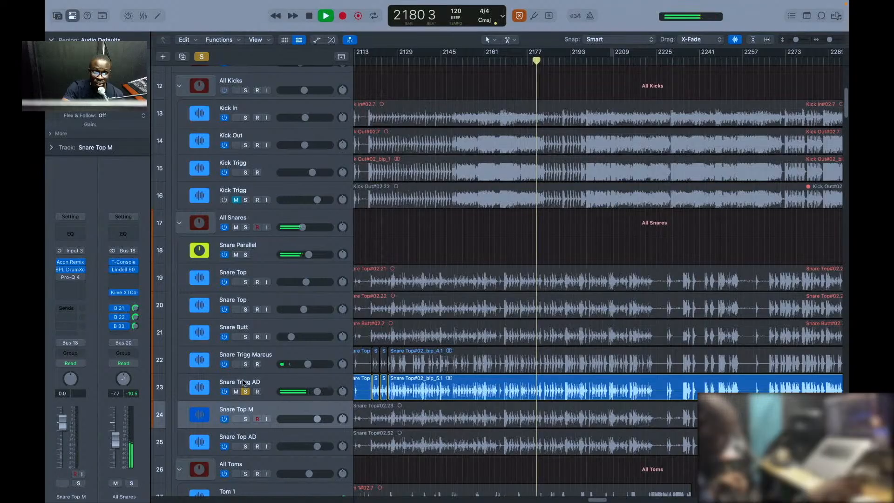
pyautogui.keyDown('alt'); pyautogui.click(245, 365); pyautogui.keyUp('alt')
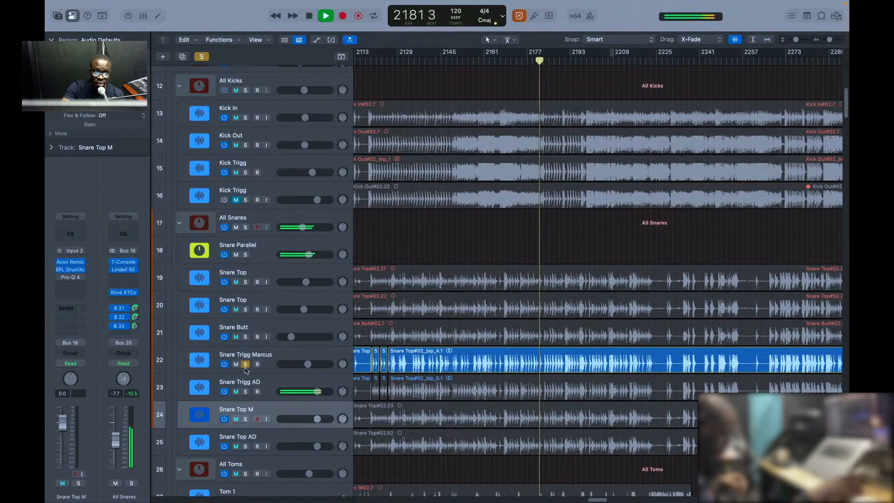
# Step: In Snare Trigg Marcus's Channel EQ, cut 900 Hz by 8.5 dB and boost 2780 Hz by 3.3 dB with a narrower Q
pyautogui.click(282, 360)
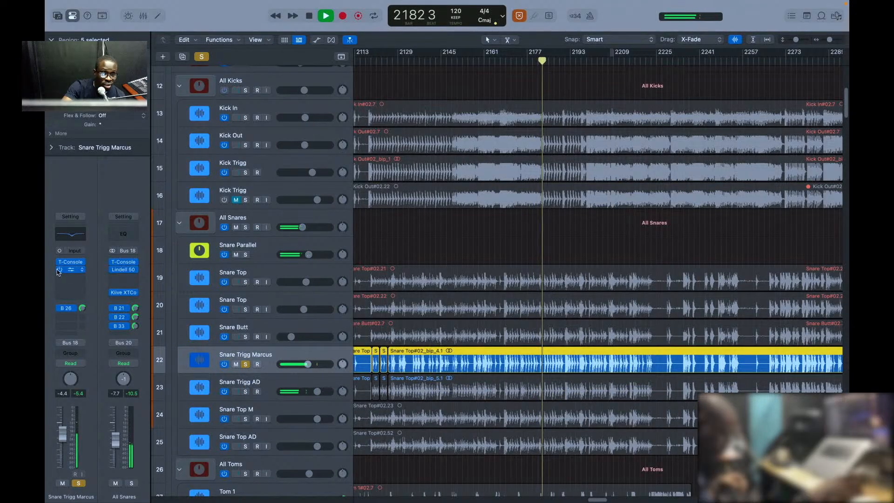
pyautogui.click(70, 234)
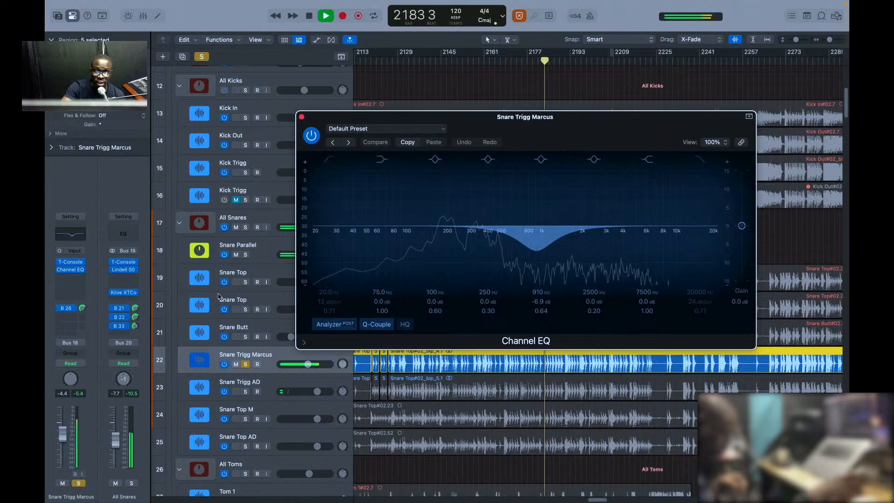
pyautogui.moveTo(537, 249); pyautogui.dragTo(536, 263)
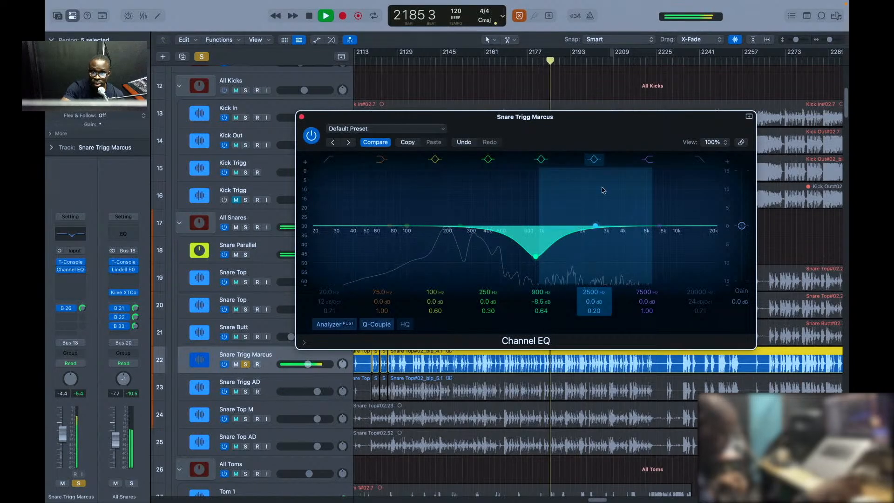
pyautogui.moveTo(595, 225); pyautogui.dragTo(602, 213)
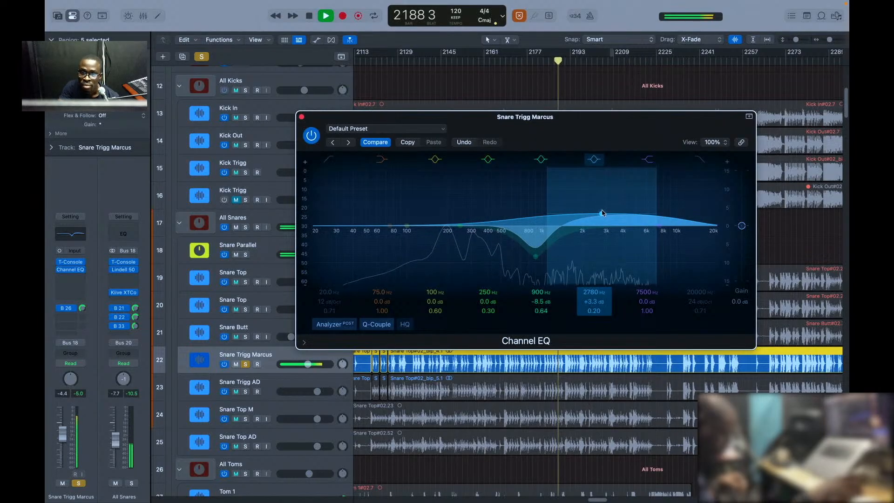
pyautogui.scroll(3, 602, 213)
pyautogui.scroll(1, 602, 214)
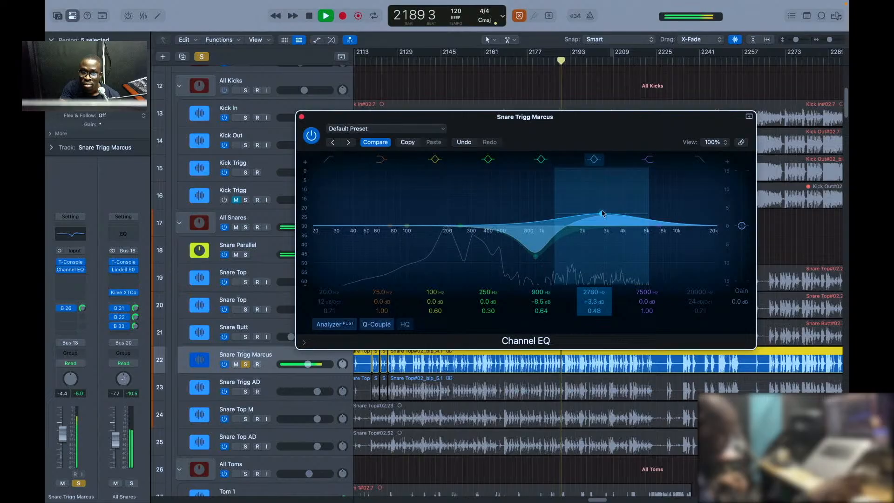
pyautogui.scroll(4, 602, 213)
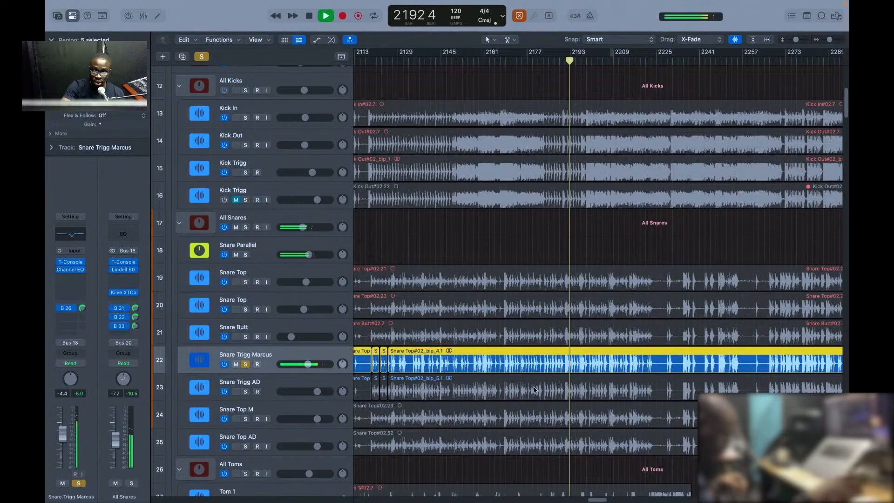
pyautogui.press('space')
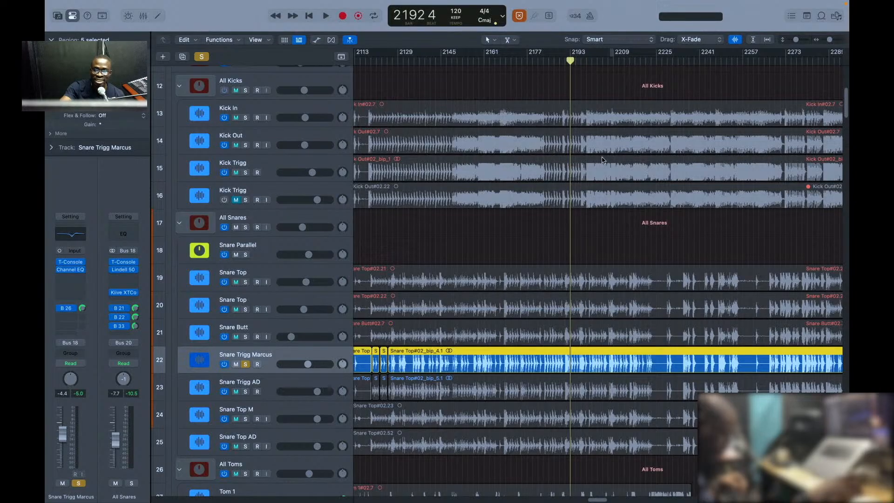
# Step: Solo the first Snare Top track and compare it with and without Snare Trigg Marcus and Snare Trigg AD, ending on the Marcus track
pyautogui.click(290, 273)
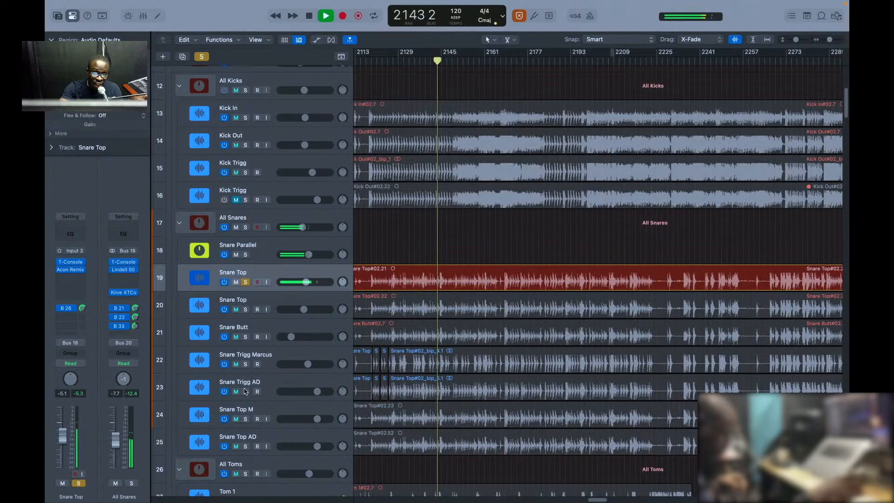
pyautogui.moveTo(246, 391); pyautogui.dragTo(247, 368)
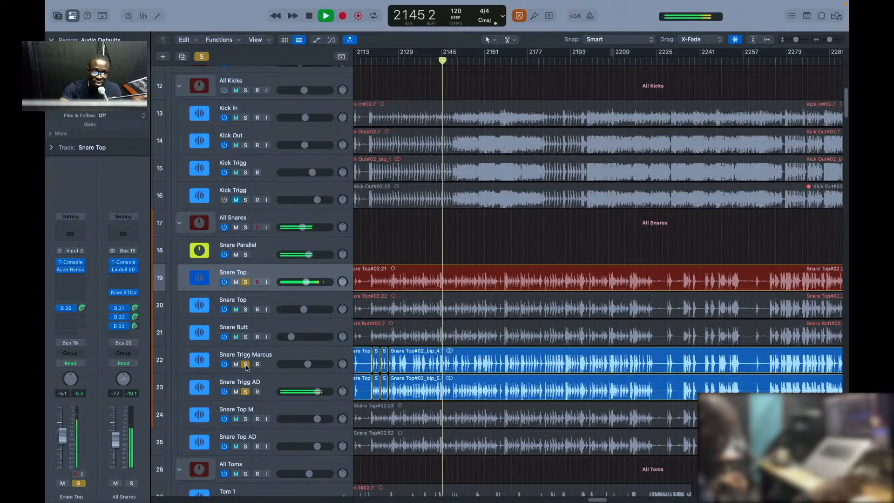
pyautogui.moveTo(247, 368); pyautogui.dragTo(248, 394)
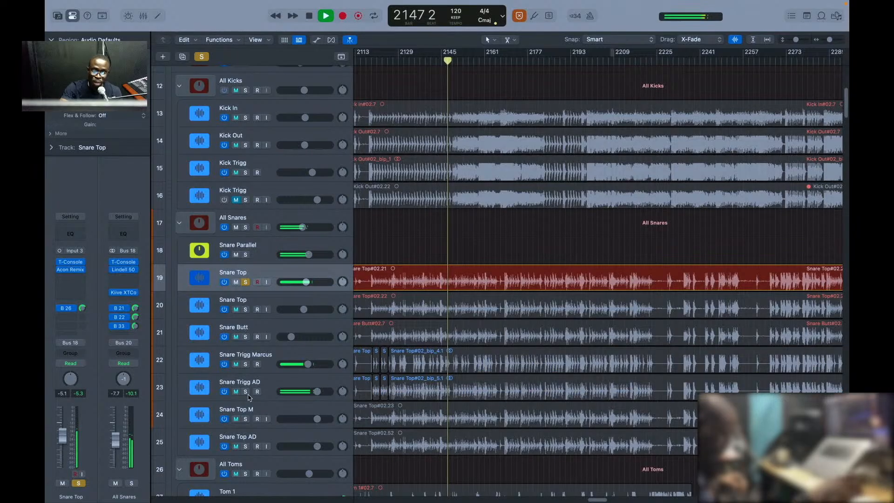
pyautogui.press('space')
pyautogui.click(277, 356)
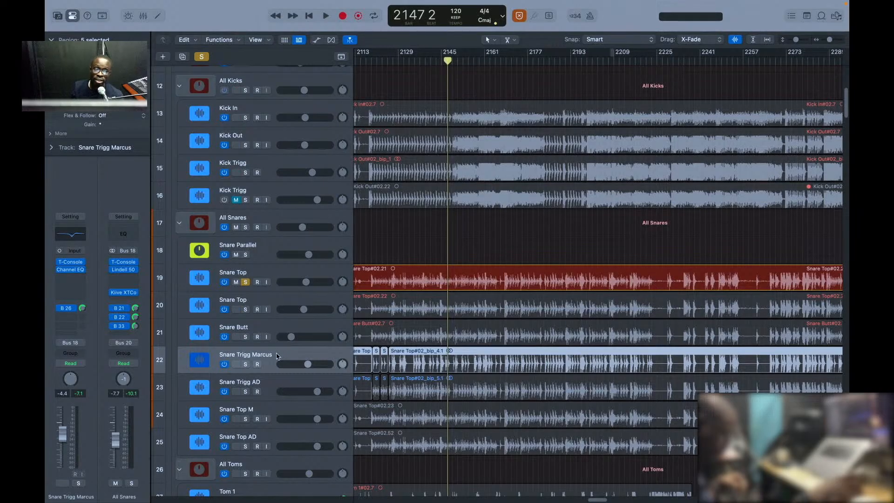
# Step: Switch to Finder and, in a new window, browse the external drive to the Library folder of the Tarry project
pyautogui.press('super+Tab')
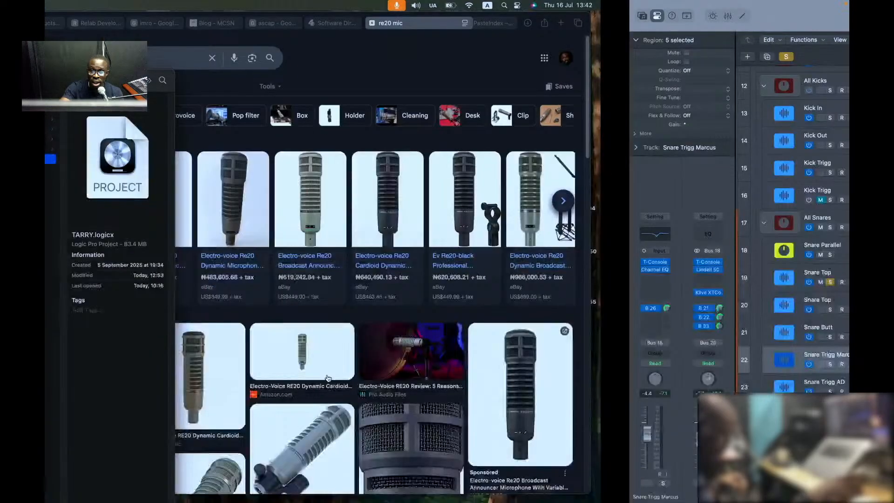
pyautogui.press('super+Tab')
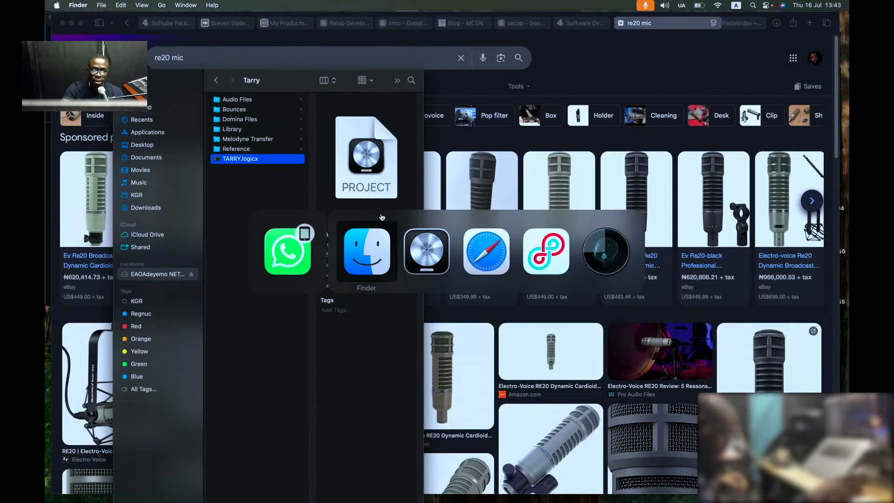
pyautogui.press('super+n')
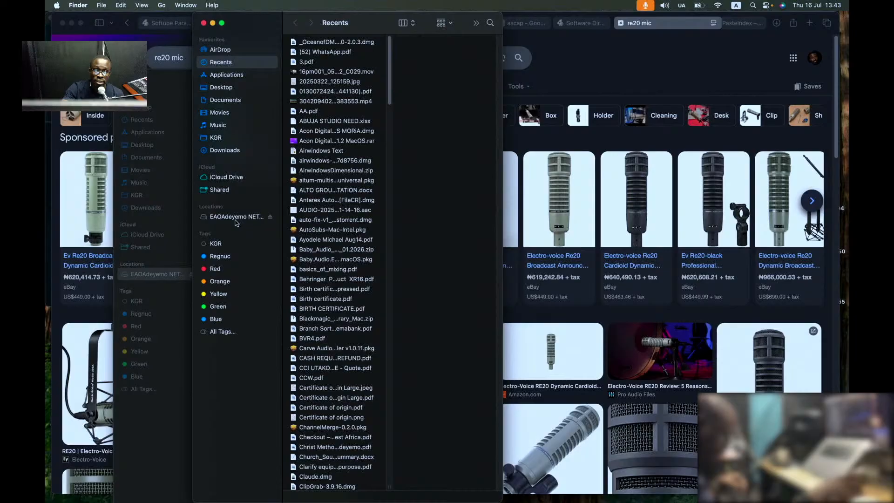
pyautogui.click(237, 221)
pyautogui.click(455, 74)
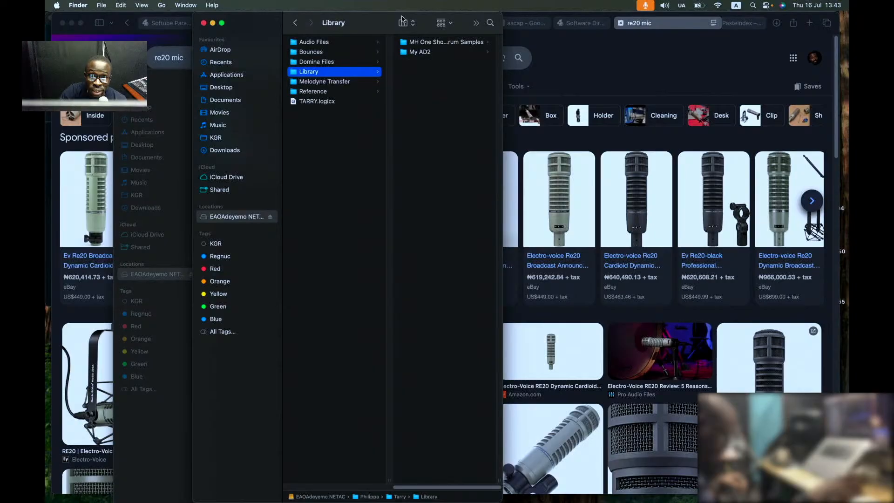
# Step: Open the MH One Shot PDP Drum Samples folder and preview its information
pyautogui.click(443, 42)
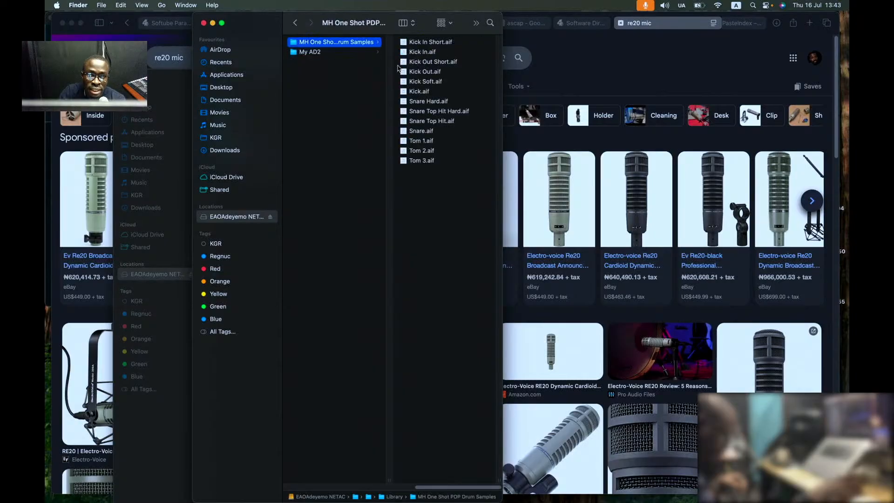
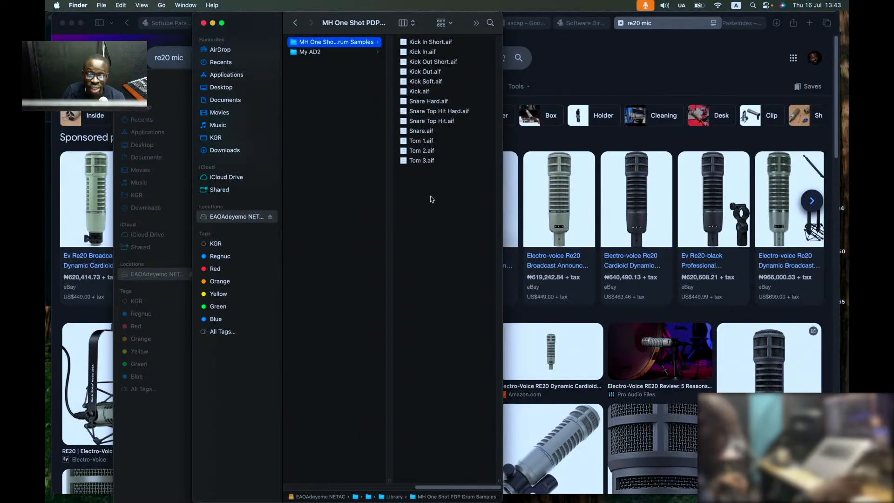
pyautogui.press('space')
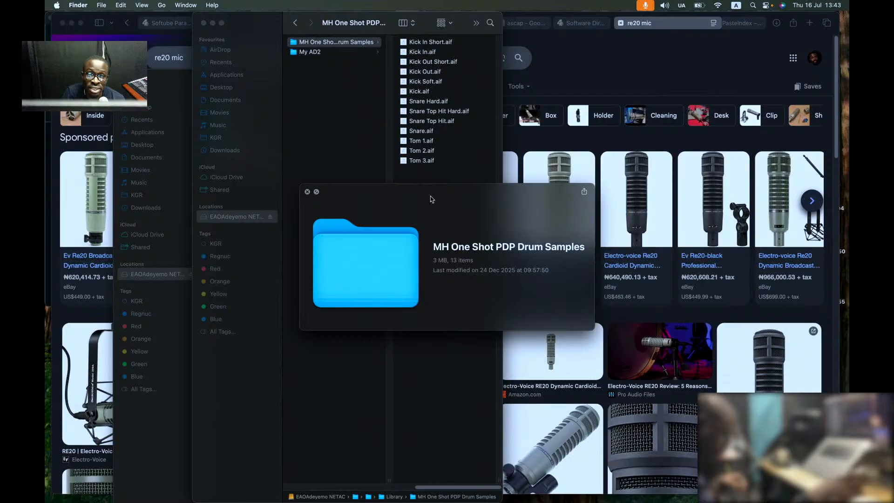
pyautogui.press('space')
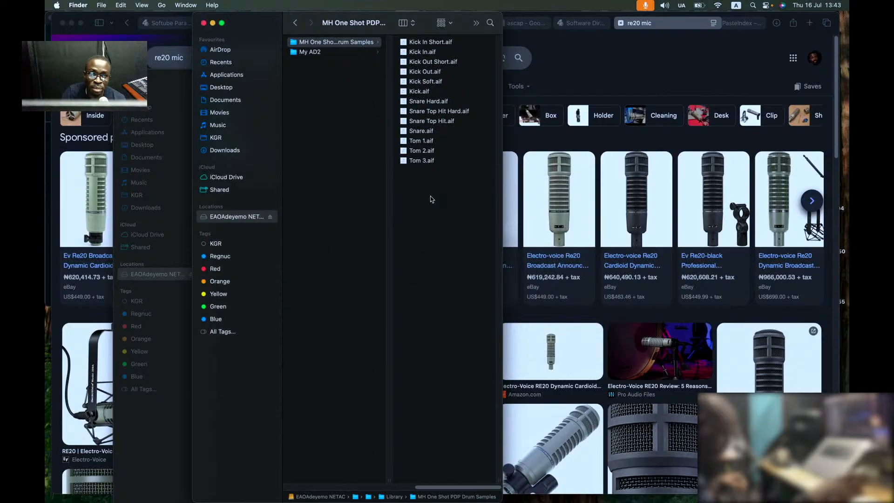
# Step: Open AD2 Heavy United One Shot Drum Samples inside My AD2 and look over its sample files and folder information
pyautogui.click(331, 57)
pyautogui.click(443, 45)
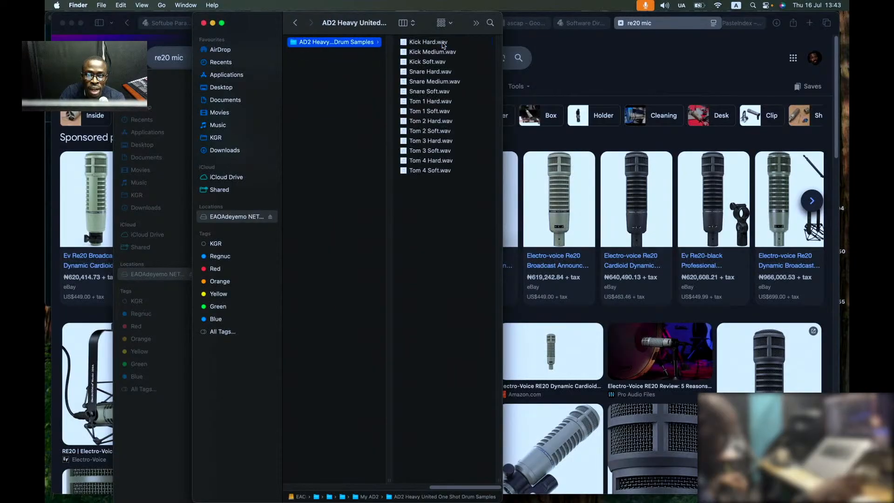
pyautogui.moveTo(439, 218); pyautogui.dragTo(418, 42)
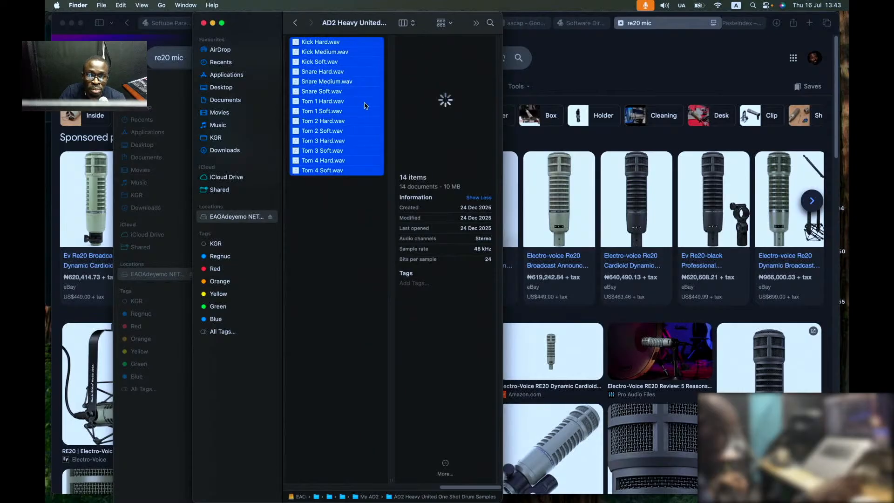
pyautogui.click(357, 226)
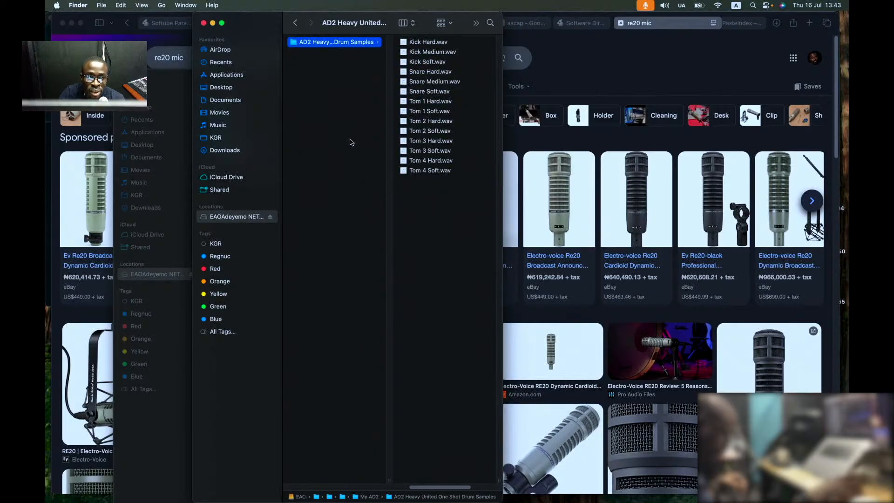
pyautogui.press('space')
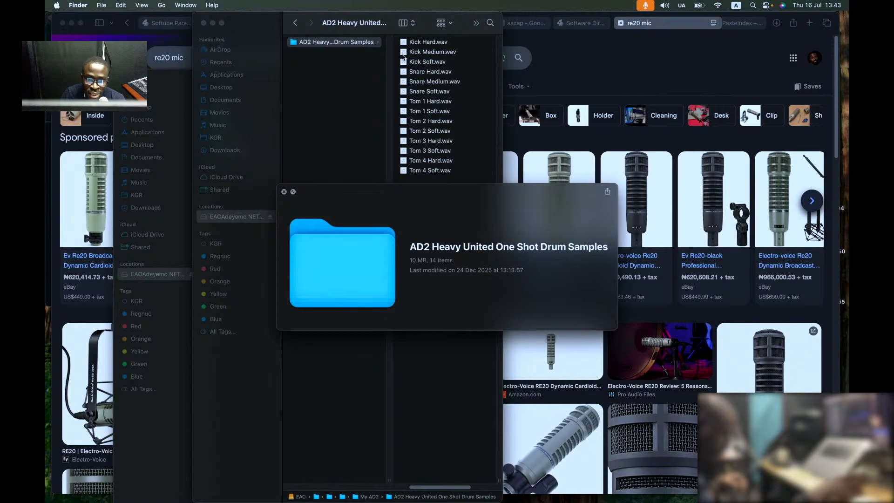
pyautogui.press('space')
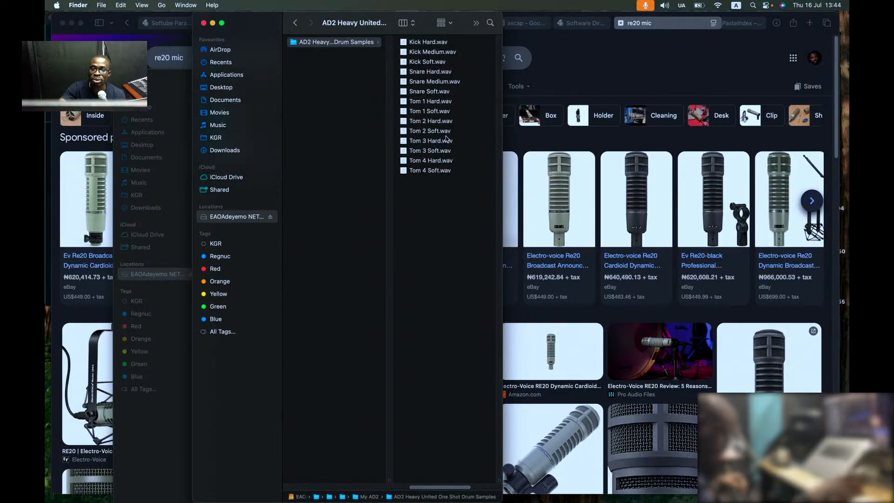
# Step: Audition the AD2 kick, snare and tom samples in sequence, from Kick Hard.wav to Tom 4 Soft.wav
pyautogui.click(438, 43)
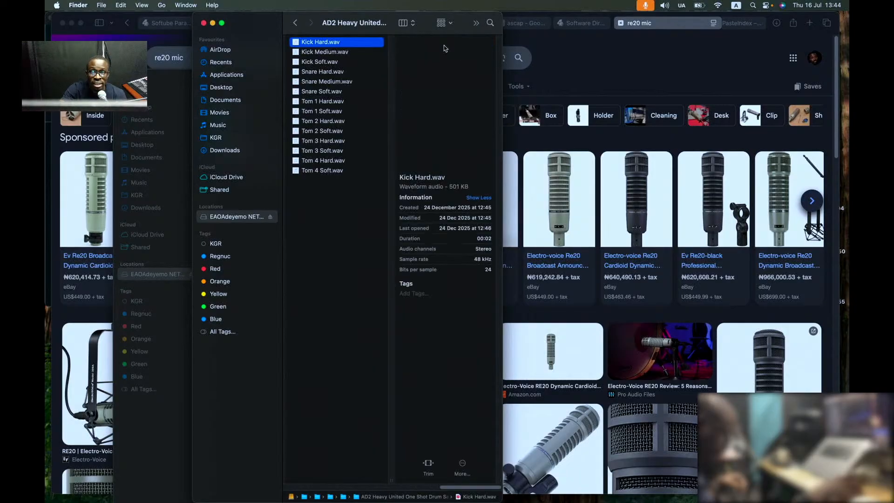
pyautogui.press('space')
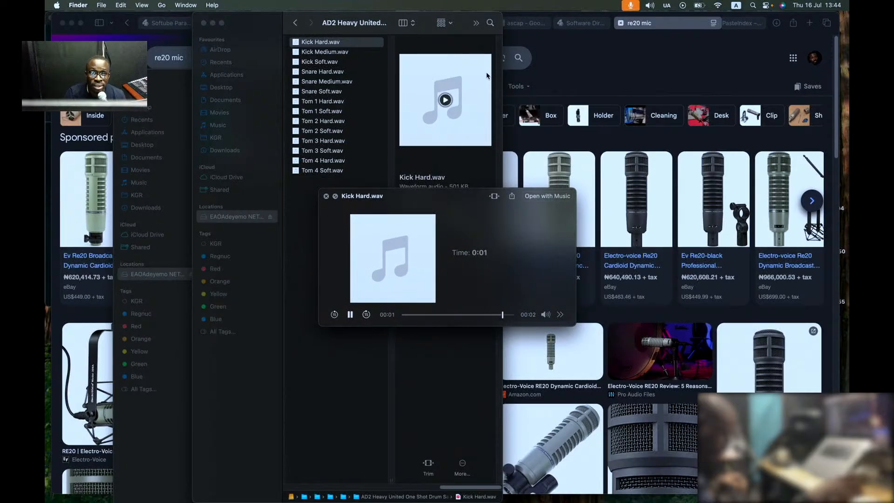
pyautogui.press('Down')
pyautogui.press('Down')
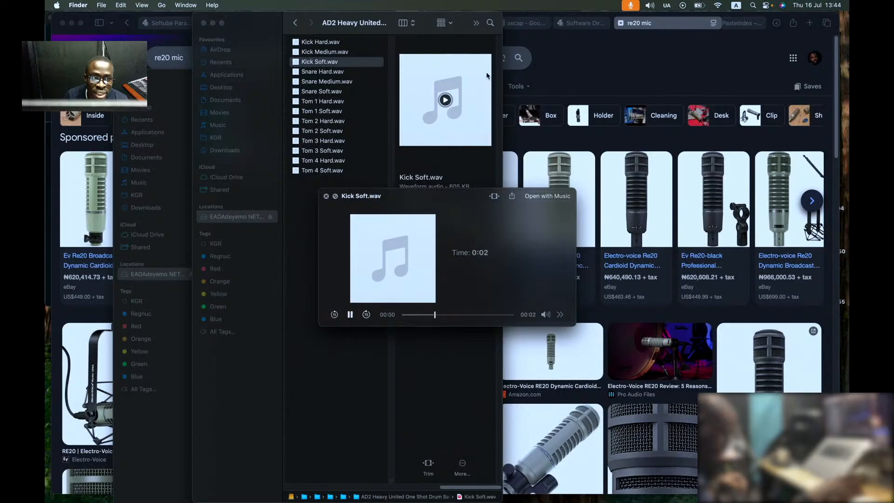
pyautogui.press('Down')
pyautogui.press('Down')
pyautogui.press('Down')
pyautogui.press('Down')
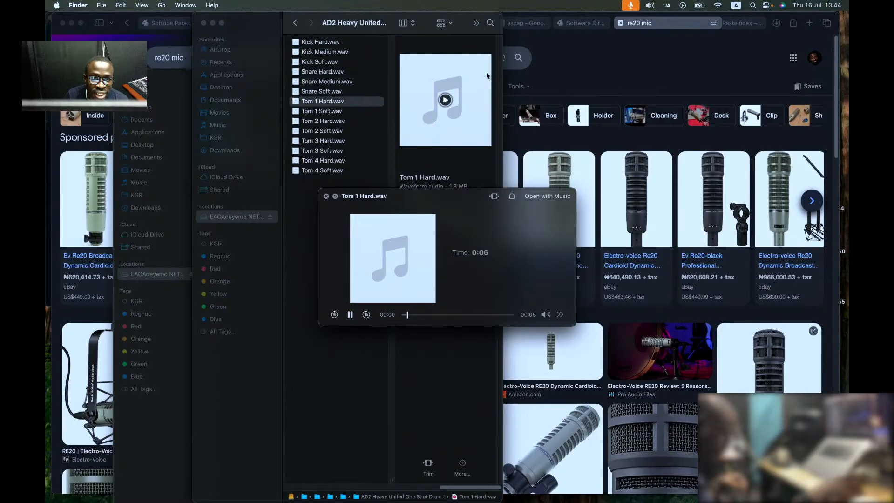
pyautogui.press('Down')
pyautogui.press('Down')
pyautogui.press('Down')
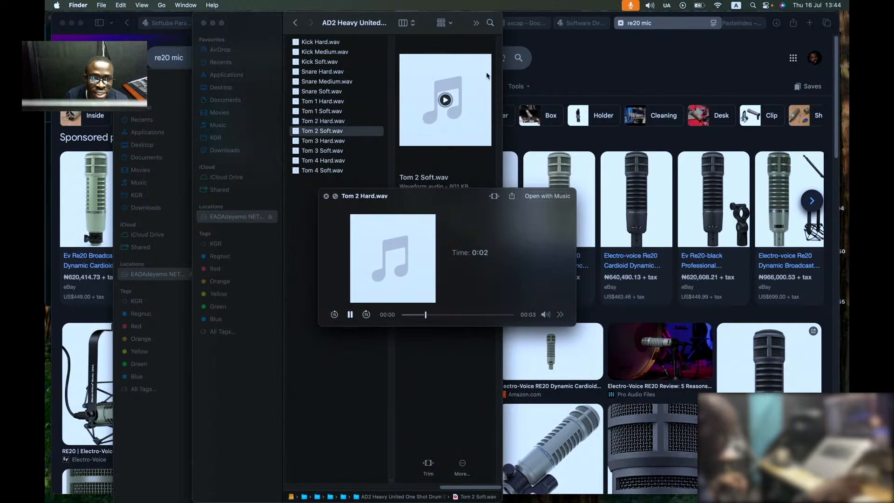
pyautogui.press('Down')
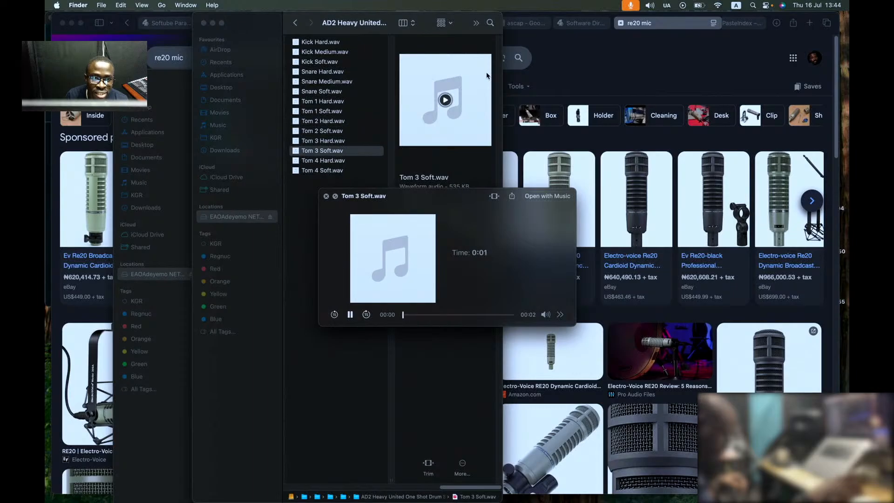
pyautogui.press('Down')
pyautogui.press('Down')
pyautogui.press('Down')
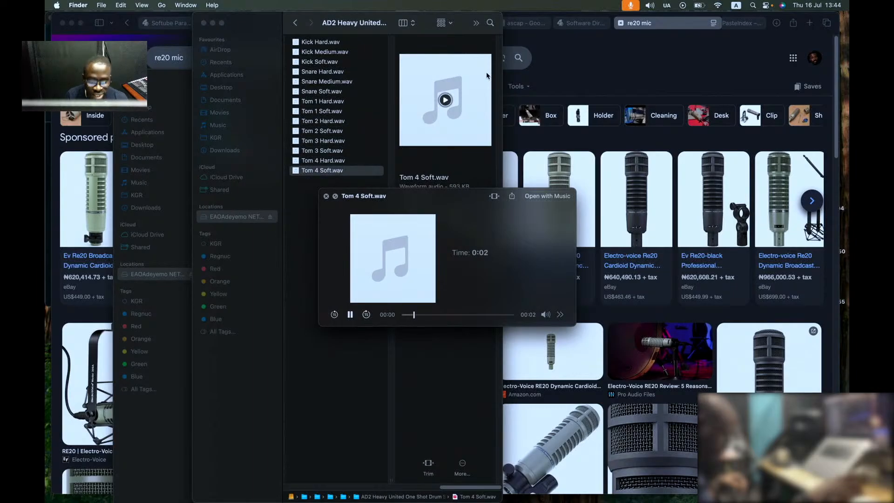
pyautogui.press('space')
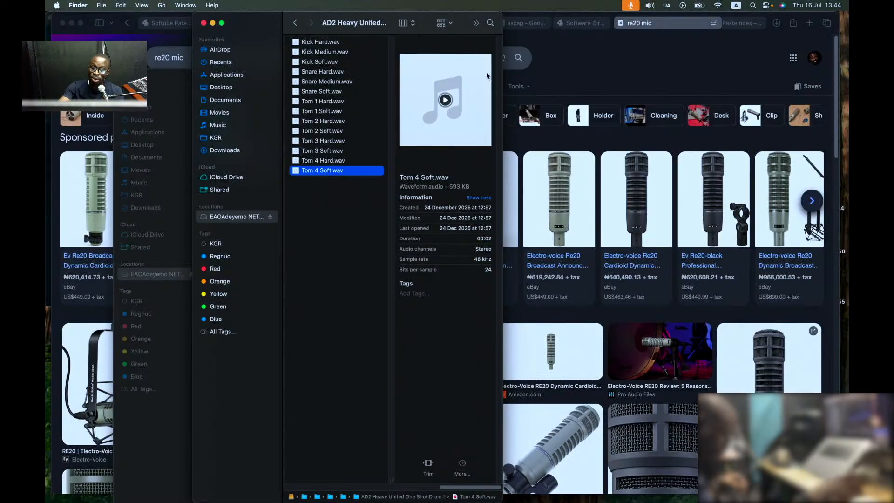
# Step: Return to the My AD2 folder, then switch to Logic Pro and unsolo the first Snare Top track
pyautogui.click(359, 247)
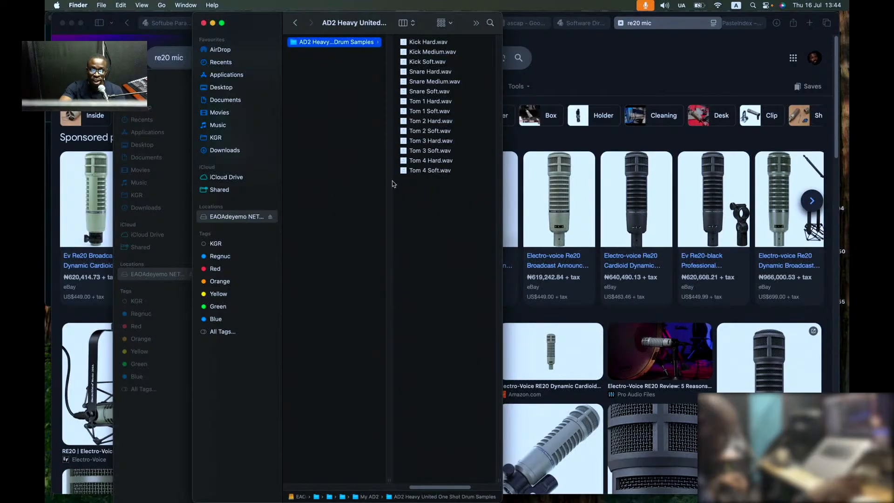
pyautogui.press('Left')
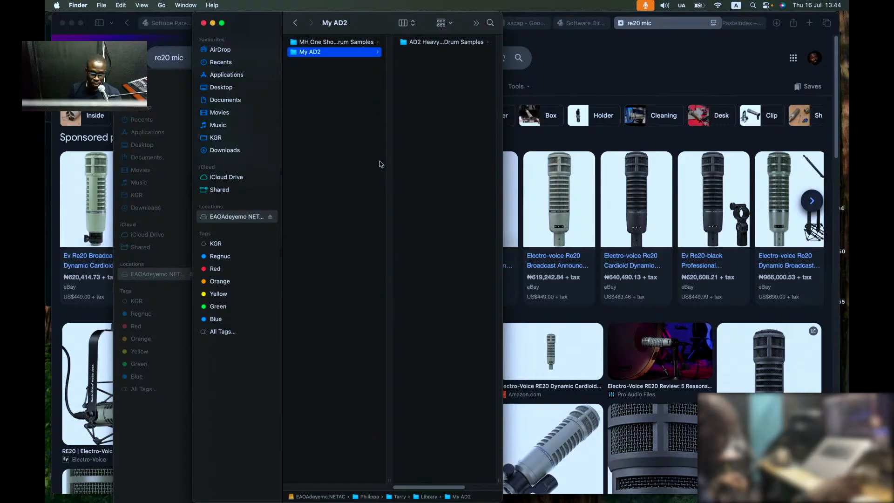
pyautogui.hotkey('ctrl', 'Right')
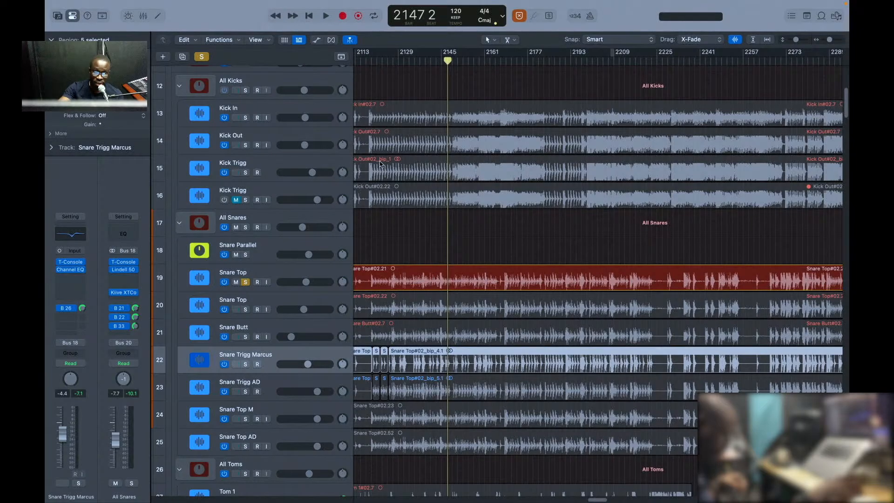
pyautogui.click(280, 383)
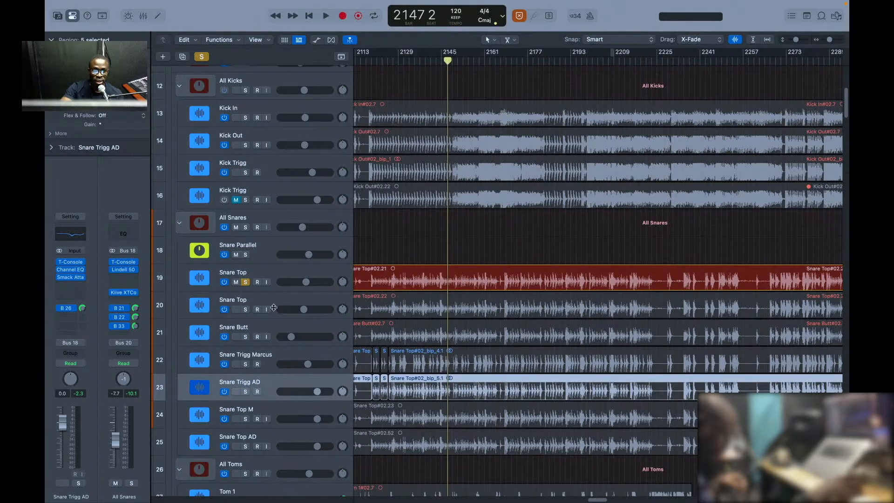
pyautogui.click(246, 282)
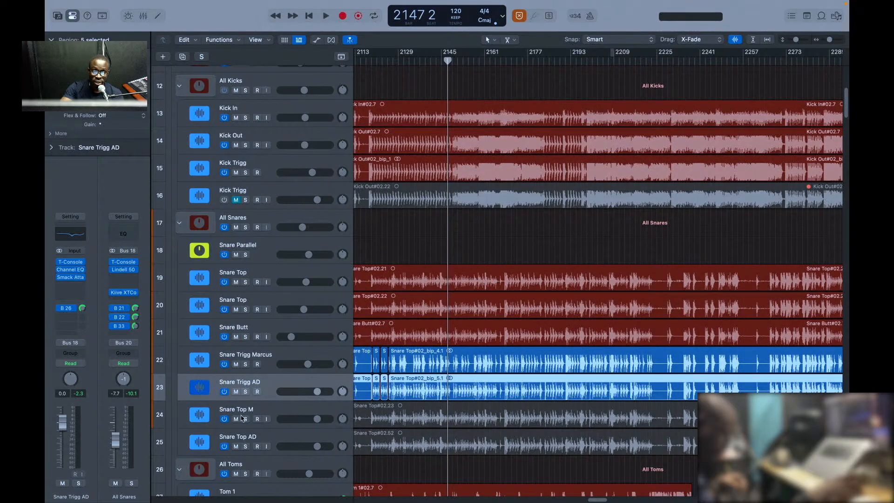
# Step: Select Snare Top M and Snare Top AD together and solo both tracks
pyautogui.click(289, 270)
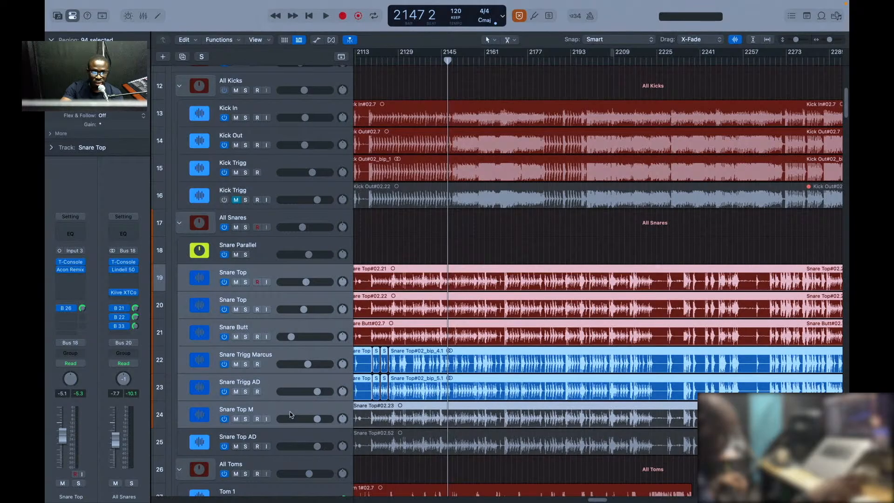
pyautogui.click(284, 433)
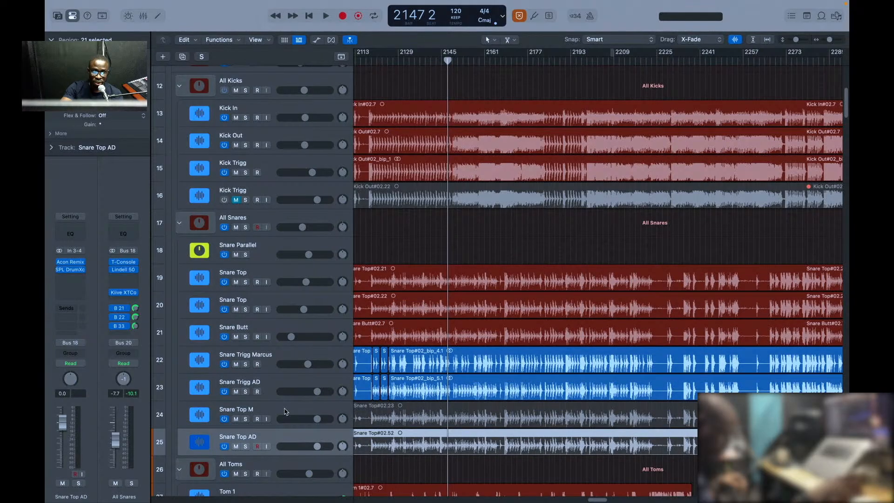
pyautogui.keyDown('shift'); pyautogui.click(286, 418); pyautogui.keyUp('shift')
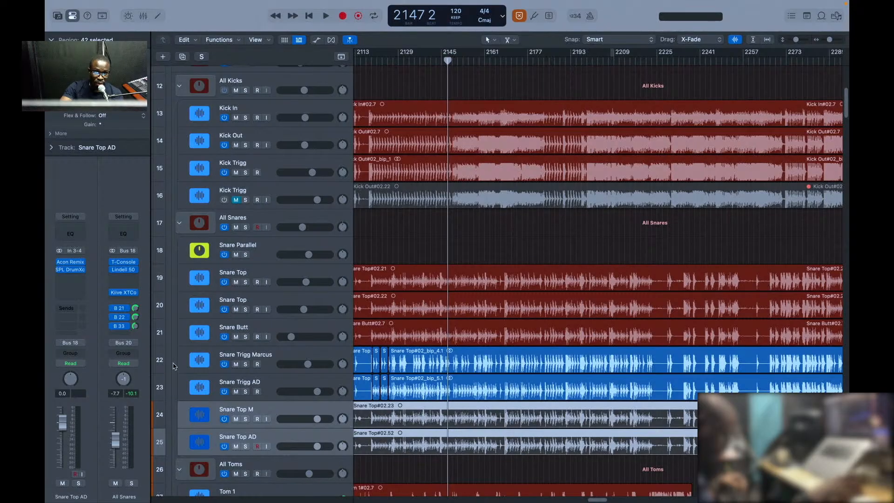
pyautogui.click(245, 419)
pyautogui.click(268, 417)
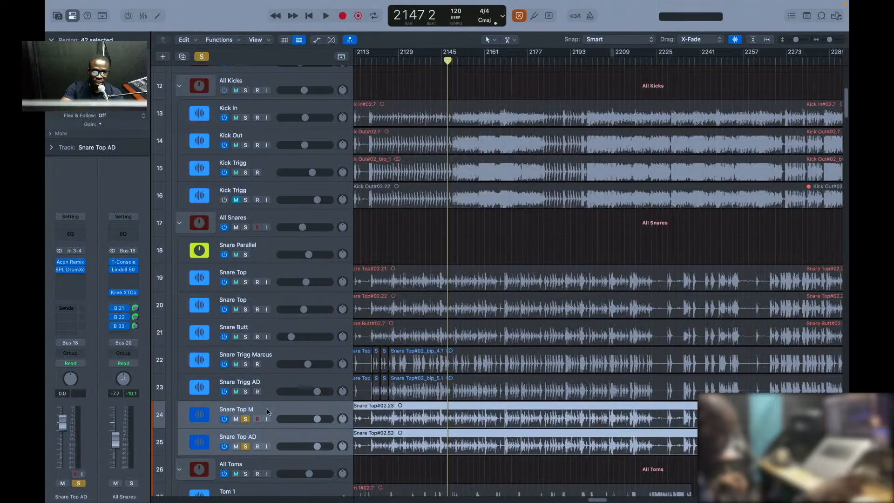
# Step: Unsolo the Snare Top M and Snare Top AD pair and solo only Snare Top M
pyautogui.click(246, 418)
pyautogui.click(246, 414)
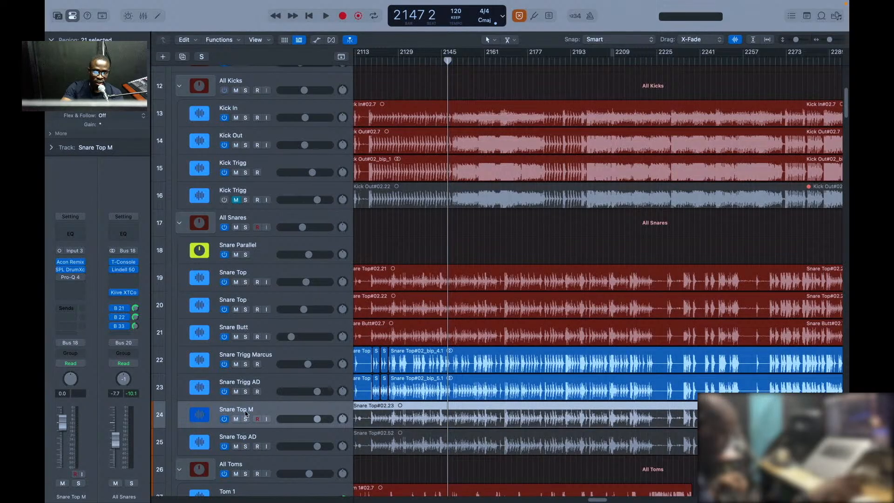
pyautogui.click(246, 419)
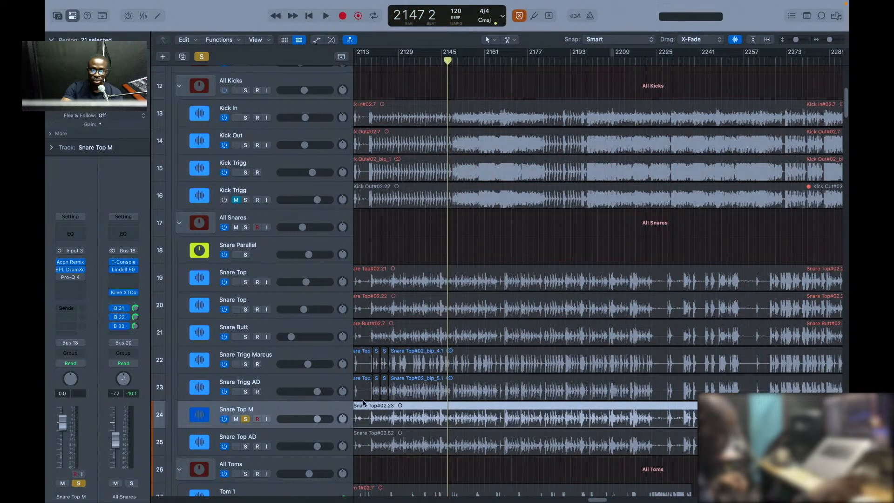
pyautogui.click(516, 240)
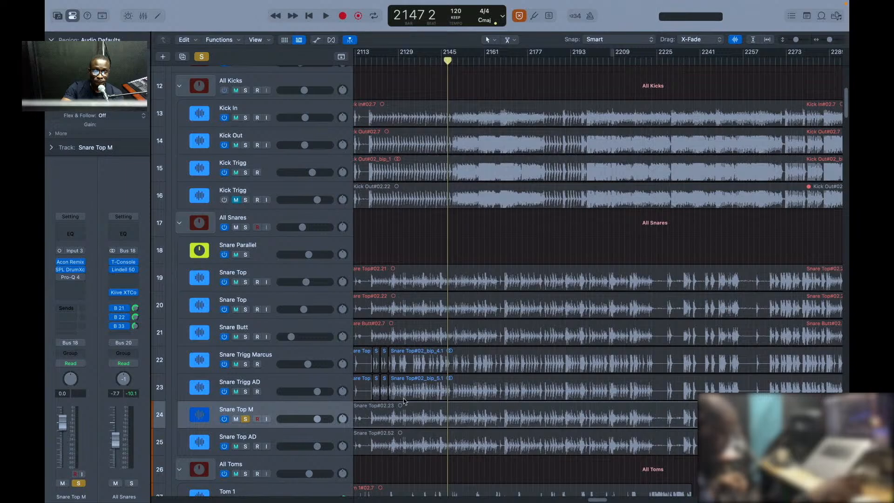
# Step: Bring the full drum arrangement into view and turn off Cycle mode
pyautogui.click(447, 403)
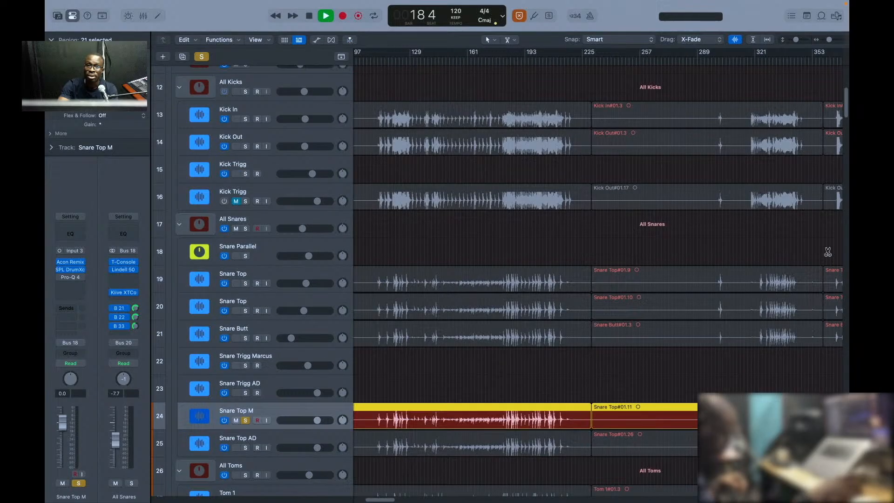
pyautogui.press('z')
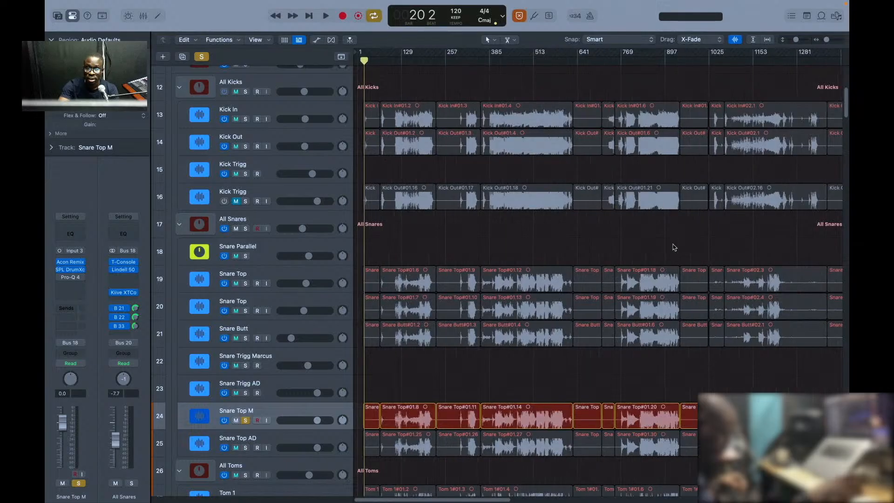
pyautogui.press('super+Left')
pyautogui.press('super+Left')
pyautogui.press('super+Left')
pyautogui.press('super+Left')
pyautogui.press('super+Left')
pyautogui.press('super+Left')
pyautogui.press('super+Left')
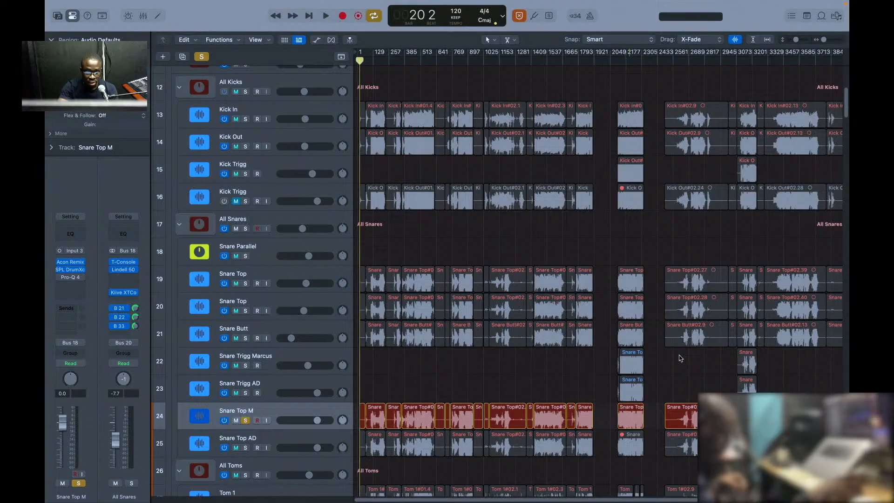
pyautogui.press('c')
# Step: Select the Snare Top M region near bar 2049 and play from its start
pyautogui.hscroll(5, 650, 186)
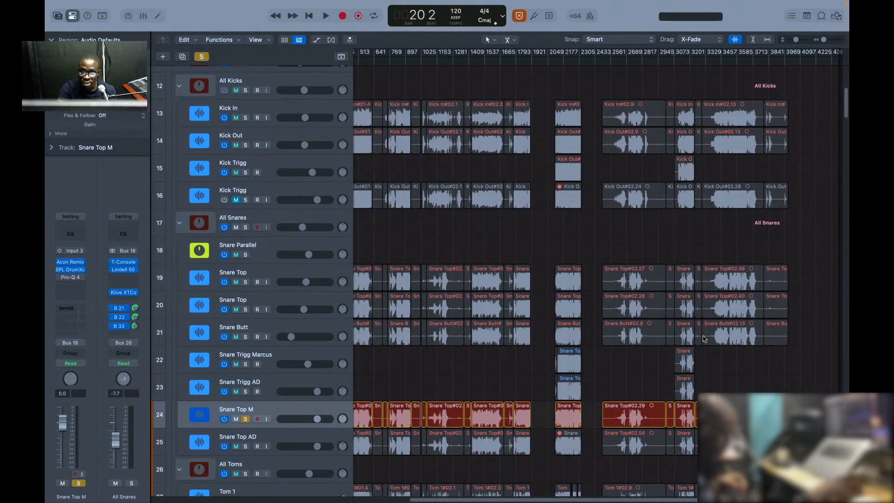
pyautogui.click(574, 422)
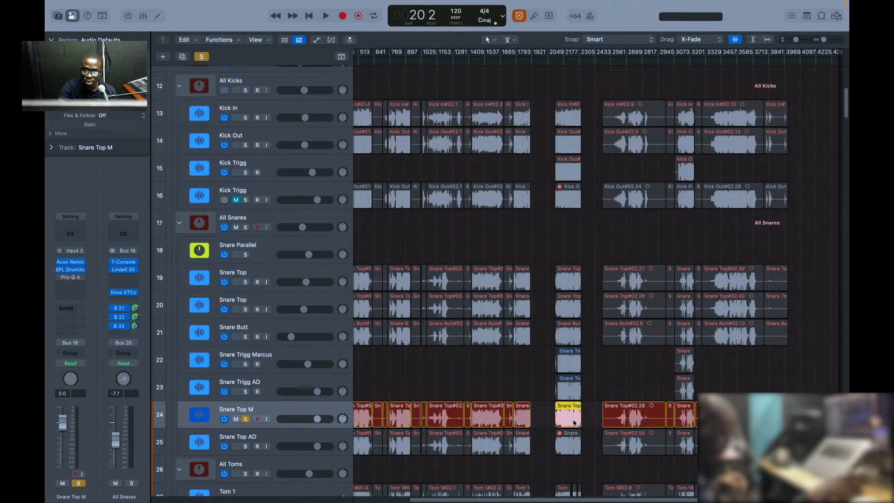
pyautogui.hotkey('shift', 'space')
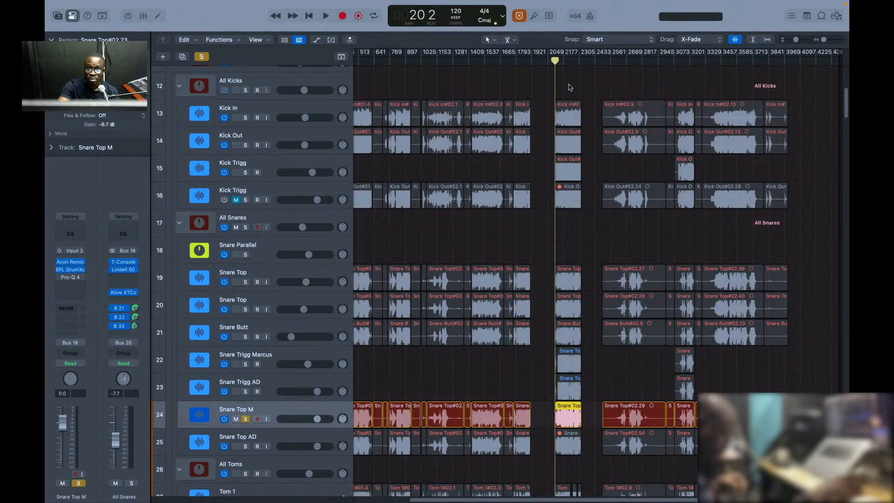
# Step: Place the playhead at bar 2159, deselect the Snare Top M region and start playback, dismissing the overload alert
pyautogui.click(562, 62)
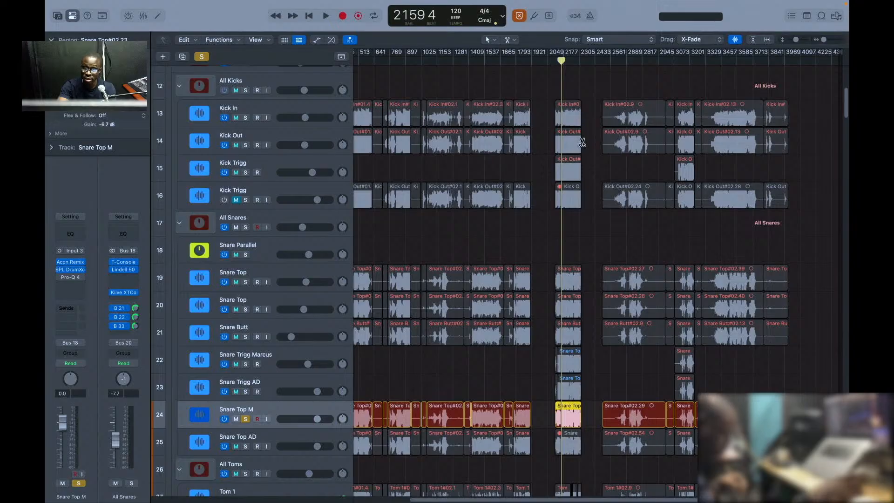
pyautogui.press('super+Right')
pyautogui.press('super+Right')
pyautogui.press('super+Right')
pyautogui.press('super+Right')
pyautogui.press('super+Right')
pyautogui.press('super+Right')
pyautogui.press('super+Right')
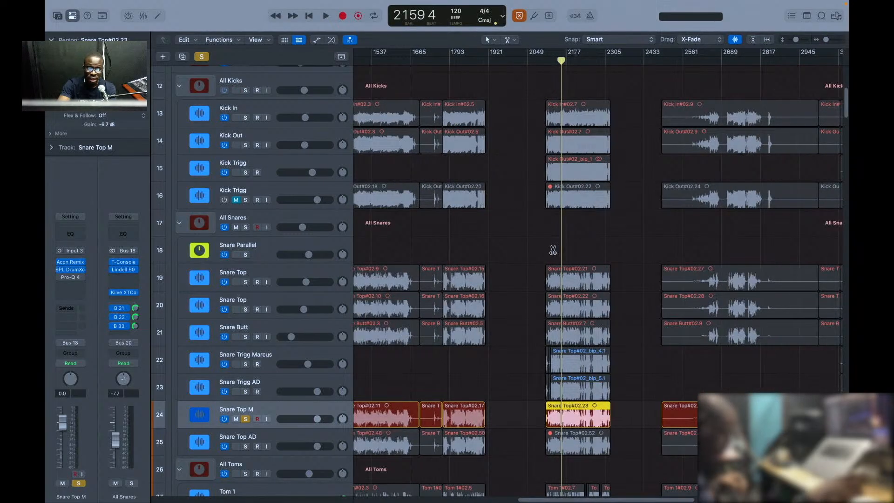
pyautogui.press('super+Right')
pyautogui.press('super+Right')
pyautogui.press('super+Right')
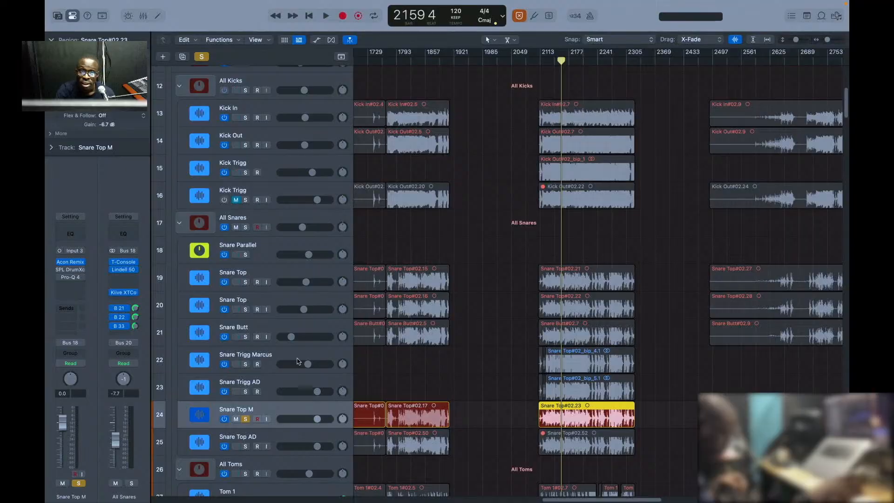
pyautogui.click(498, 357)
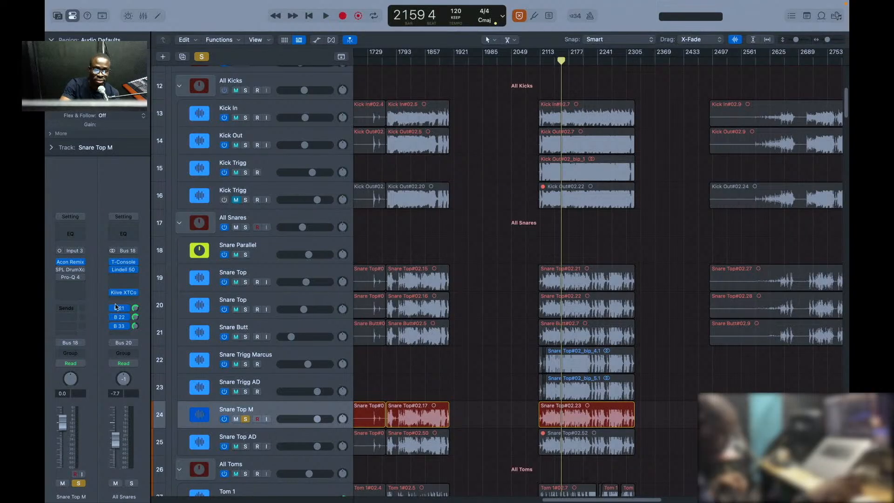
pyautogui.press('space')
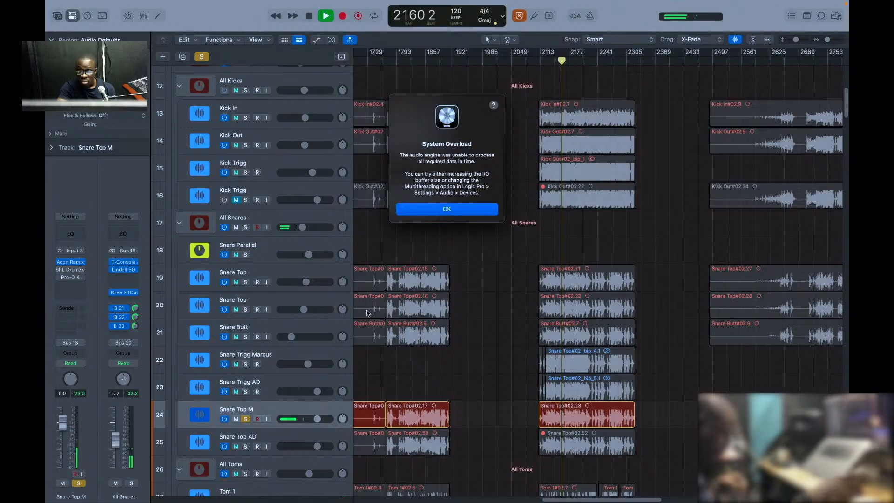
pyautogui.press('Return')
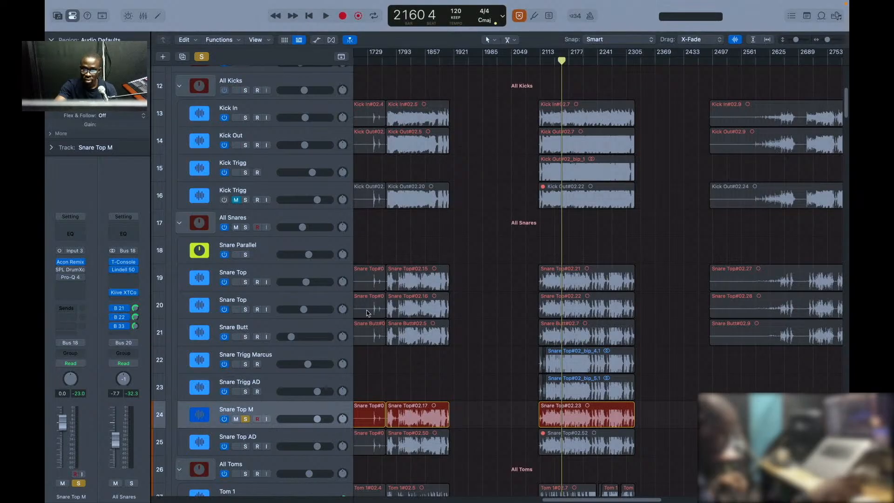
# Step: Resume playback of the soloed Snare Top M track and jump ahead to bar 2173
pyautogui.press('space')
pyautogui.press('super+Right')
pyautogui.press('super+Right')
pyautogui.press('super+Right')
pyautogui.press('super+Right')
pyautogui.press('super+Right')
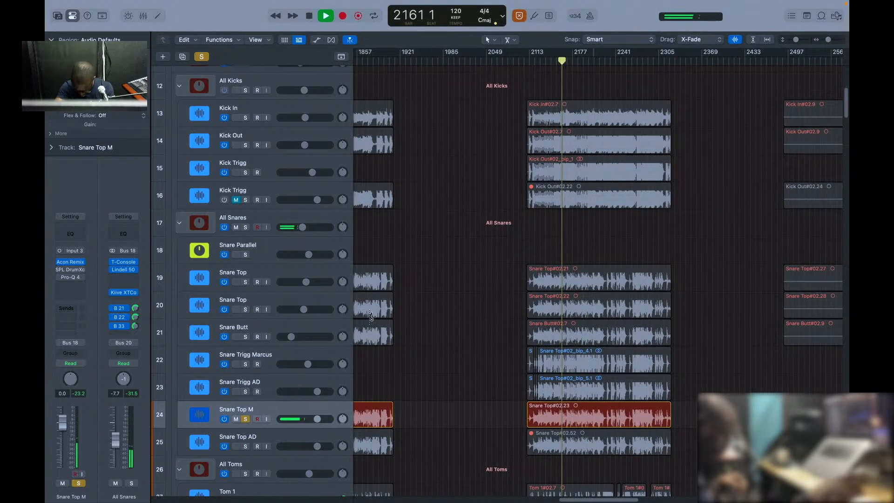
pyautogui.press('super+Right')
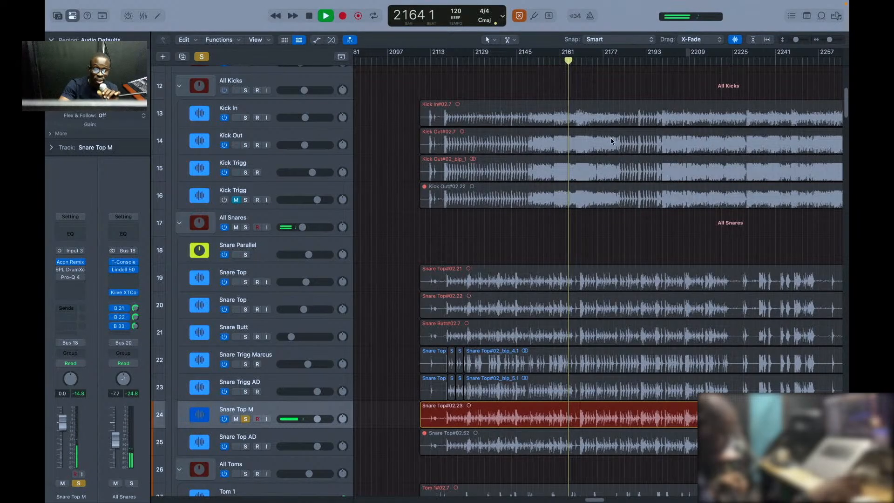
pyautogui.press('super+Right')
pyautogui.press('super+Right')
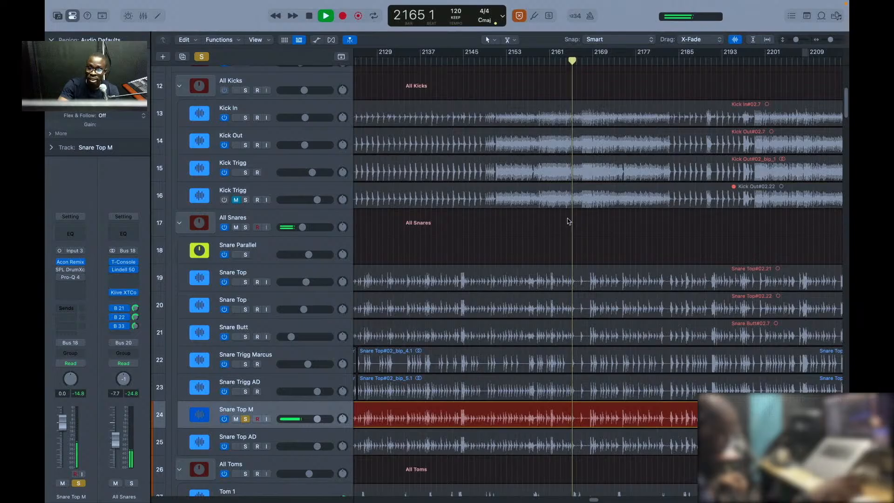
pyautogui.click(617, 63)
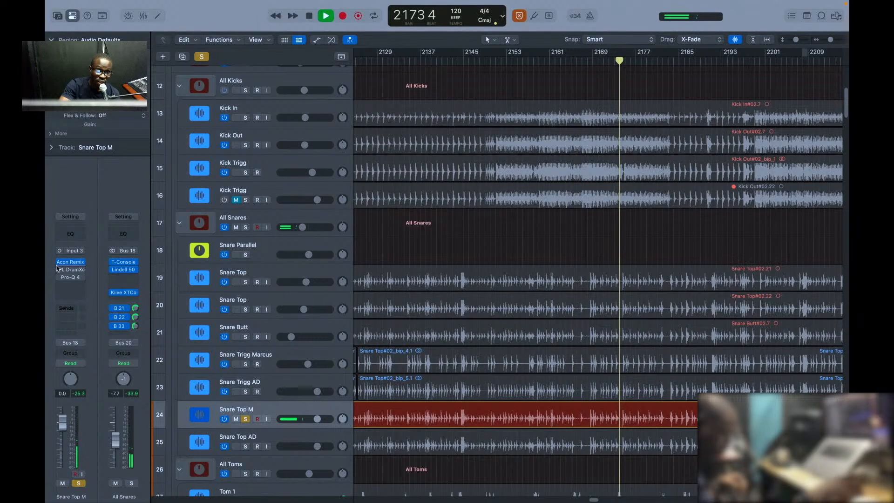
# Step: Open the SPL DrumXchanger plug-in on Snare Top M and reposition its window over the tracks during playback
pyautogui.moveTo(59, 263)
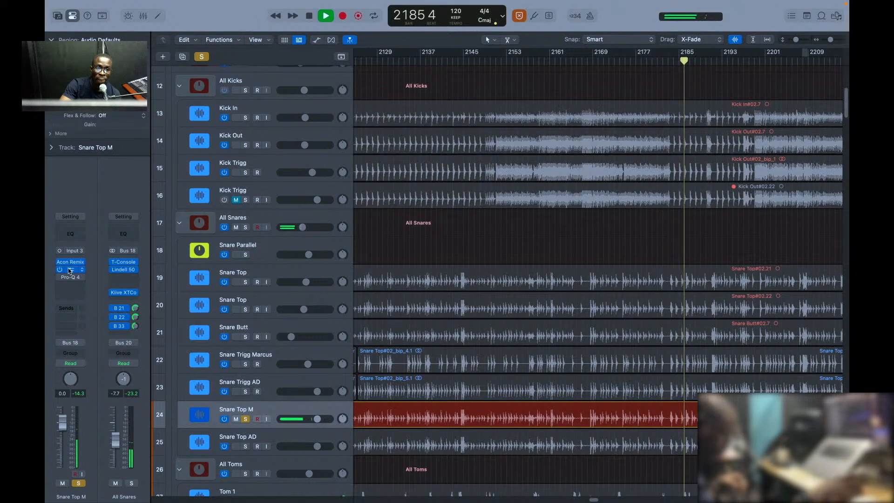
pyautogui.click(70, 270)
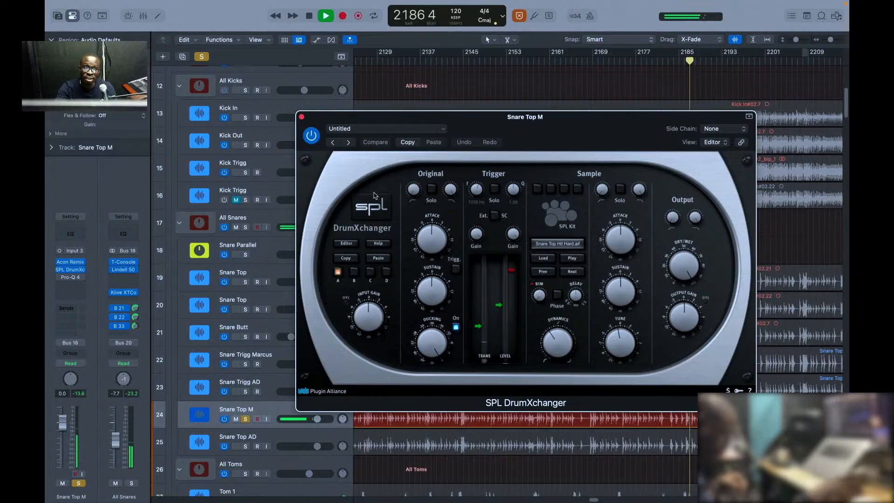
pyautogui.moveTo(557, 115); pyautogui.dragTo(473, 139)
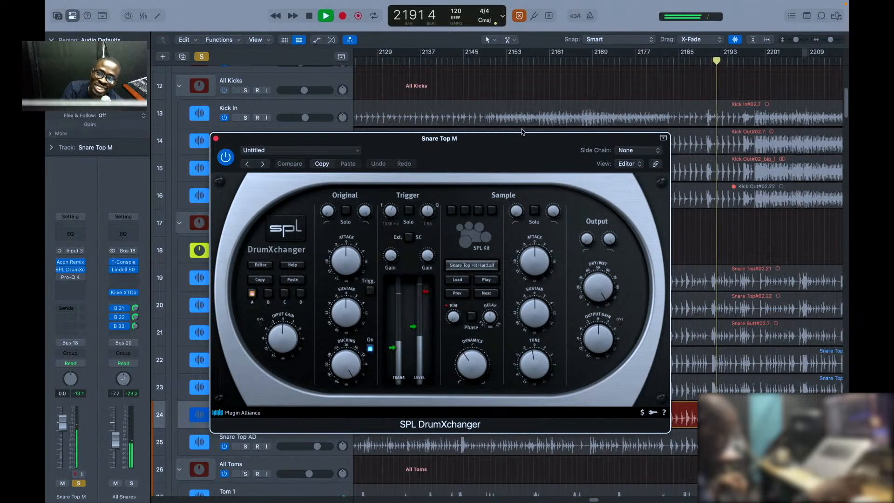
pyautogui.moveTo(514, 143)
pyautogui.mouseDown()
pyautogui.moveTo(497, 156)
pyautogui.moveTo(503, 147)
pyautogui.mouseUp()
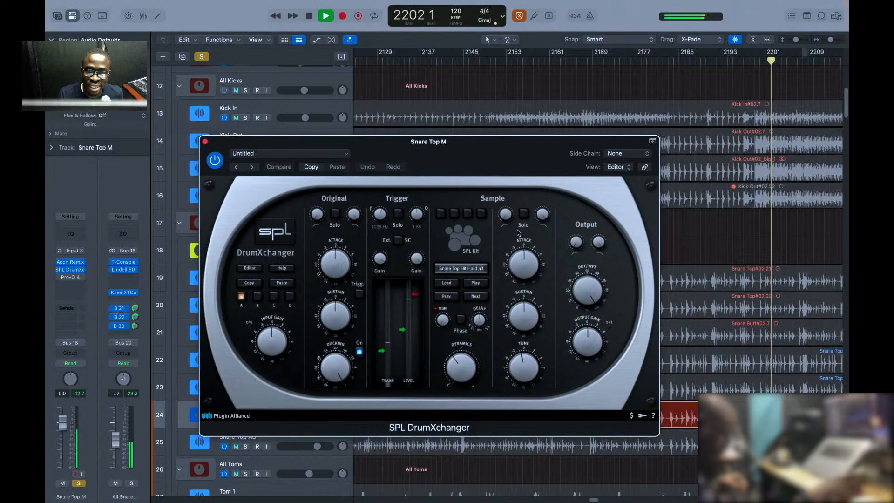
# Step: Browse DrumXchanger's sample folder without loading a file, then close the browser and the plug-in window
pyautogui.click(463, 270)
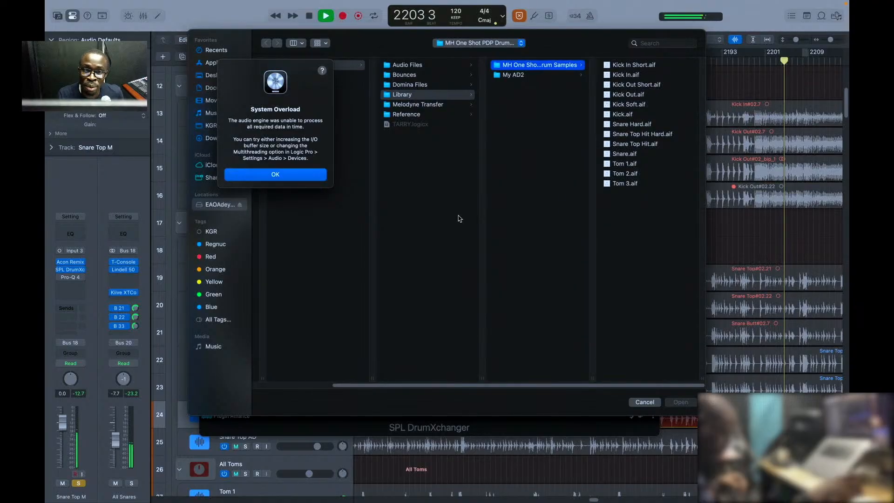
pyautogui.click(285, 177)
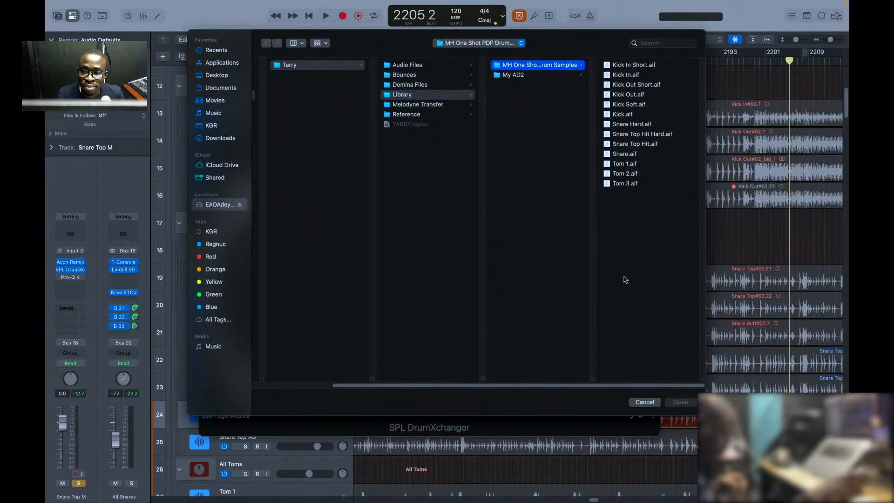
pyautogui.click(645, 402)
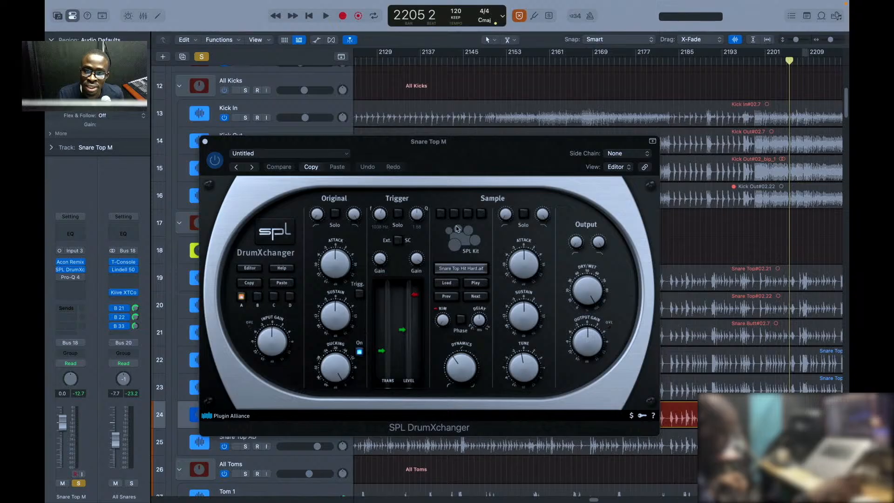
pyautogui.moveTo(461, 149); pyautogui.dragTo(404, 158)
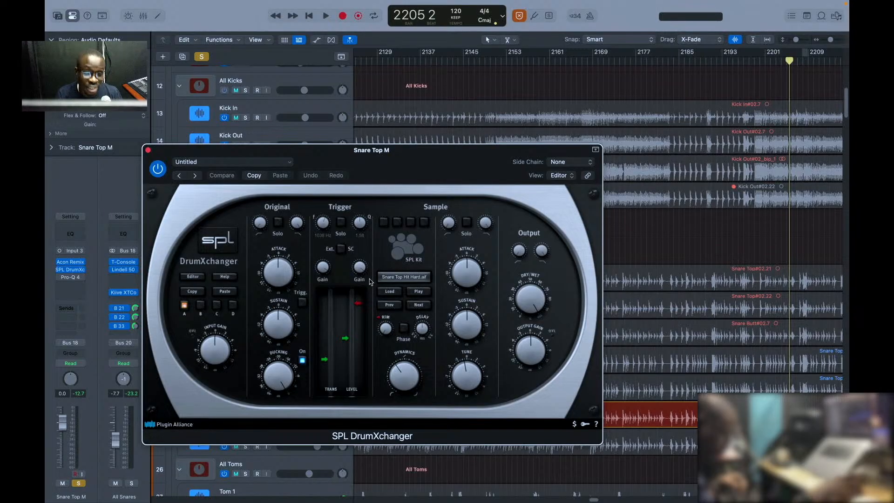
pyautogui.press('super+w')
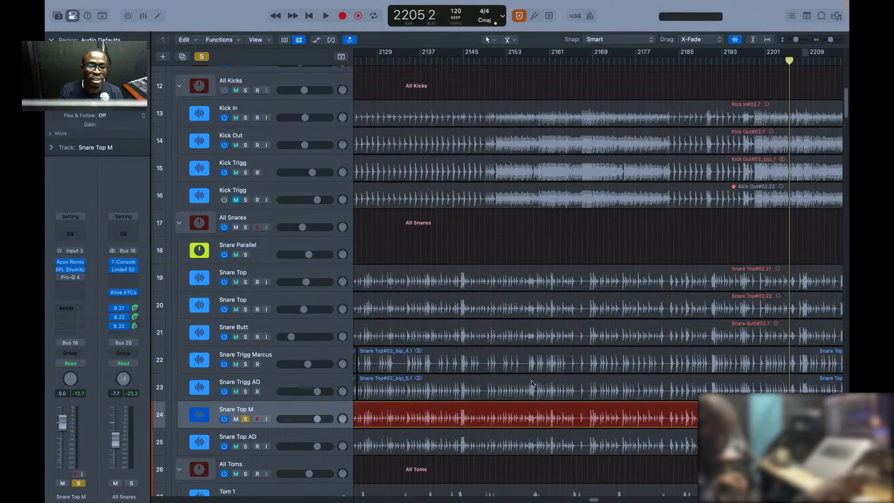
# Step: Unsolo Snare Top M, select its region and switch off the Snare Top M and Snare Top AD tracks
pyautogui.press('s')
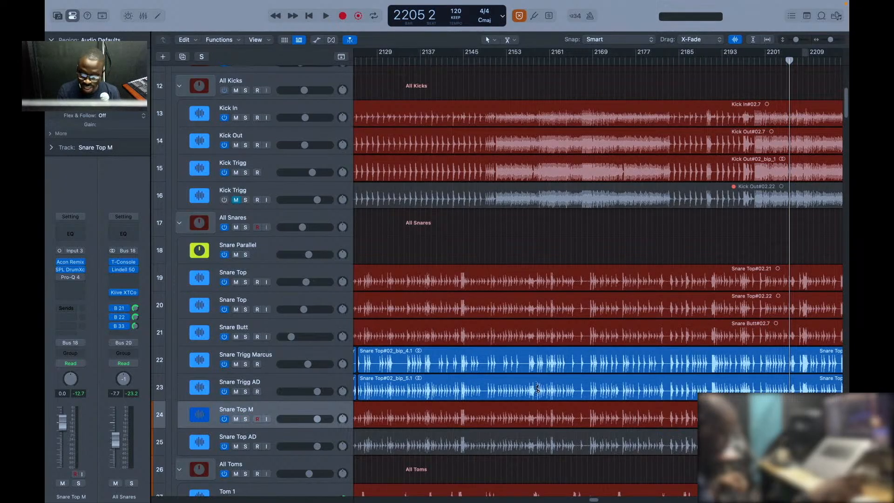
pyautogui.press('super+Left')
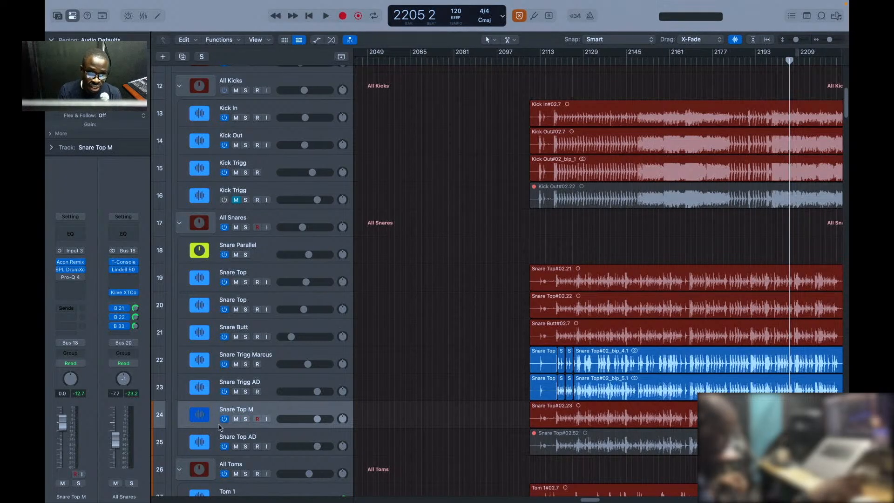
pyautogui.click(637, 419)
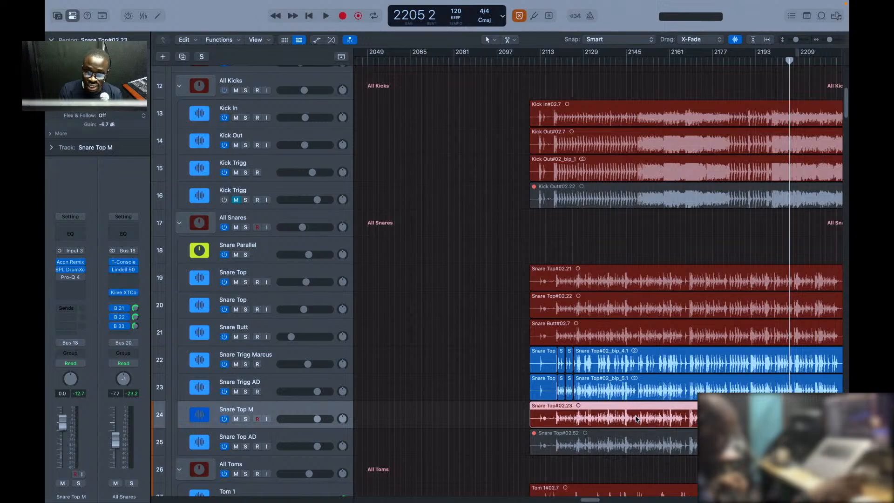
pyautogui.click(224, 419)
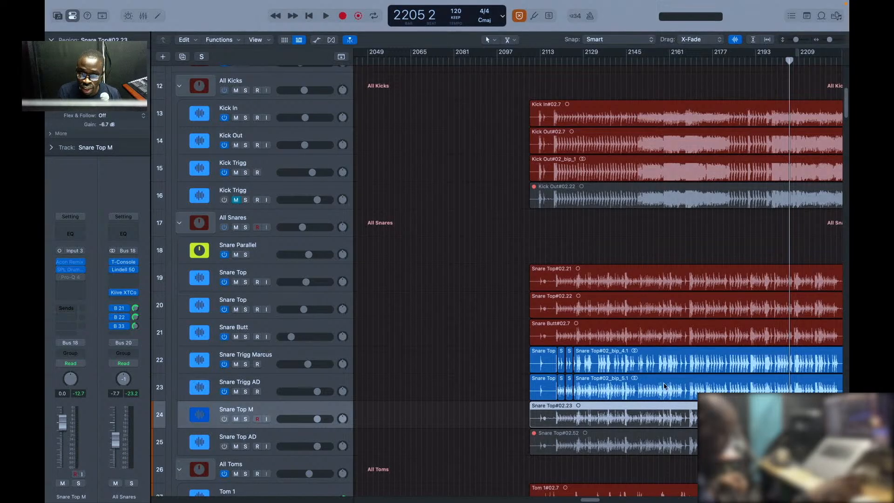
# Step: Select the short Snare Trigg AD region near bar 2119 and audition the full drum mix from its start
pyautogui.click(563, 394)
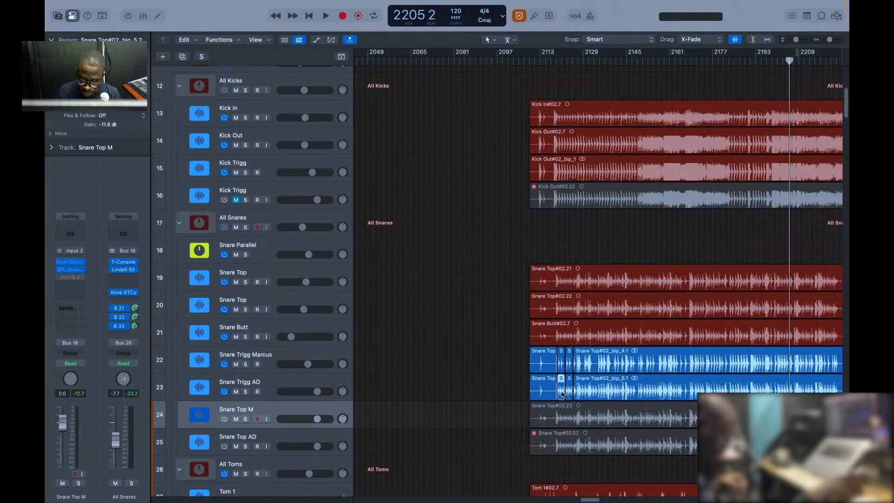
pyautogui.scroll(5, 563, 394)
pyautogui.scroll(3, 581, 397)
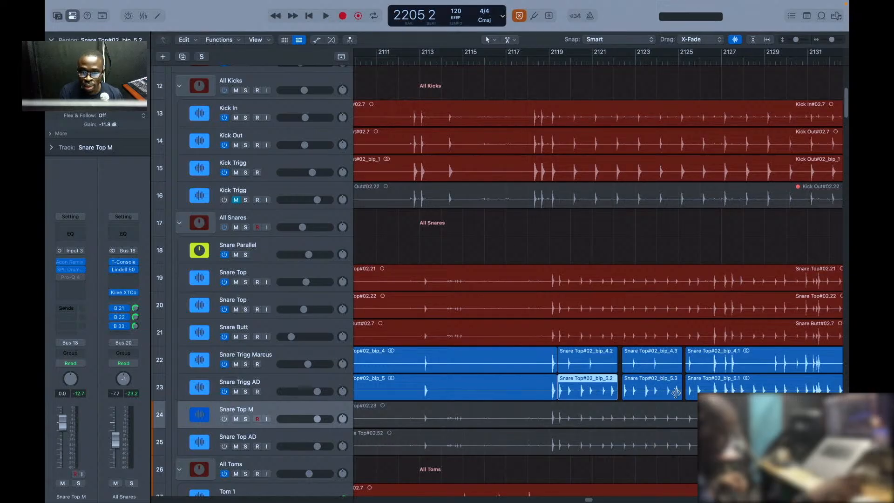
pyautogui.press('space')
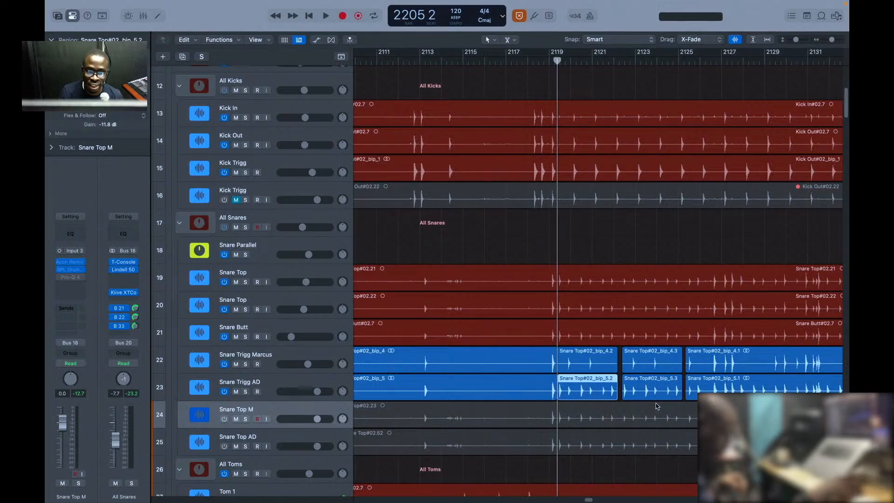
pyautogui.press('space')
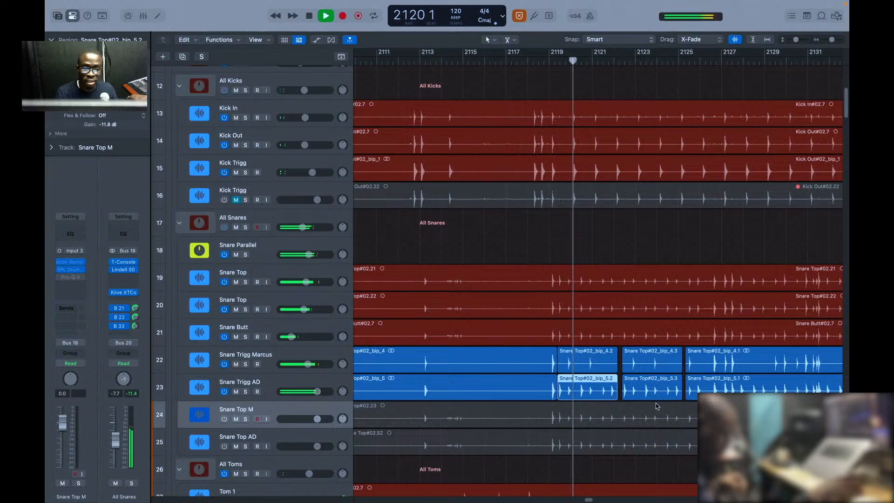
pyautogui.press('Return')
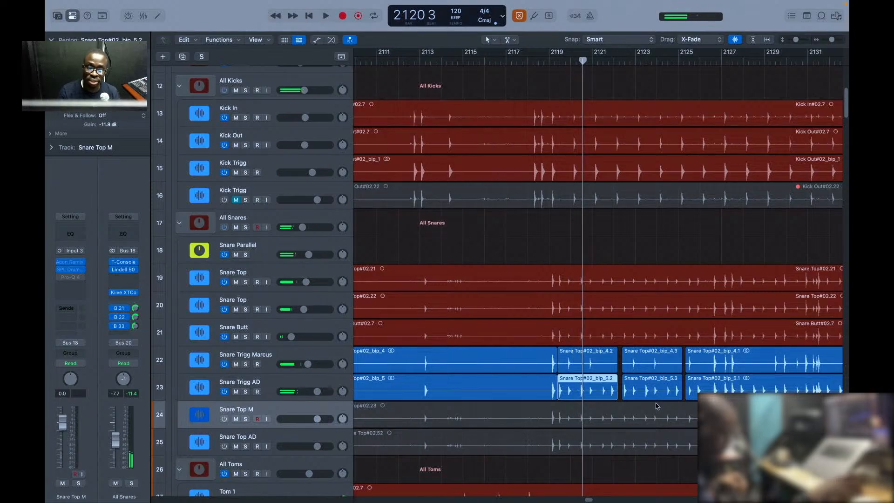
pyautogui.press('space')
pyautogui.press('space')
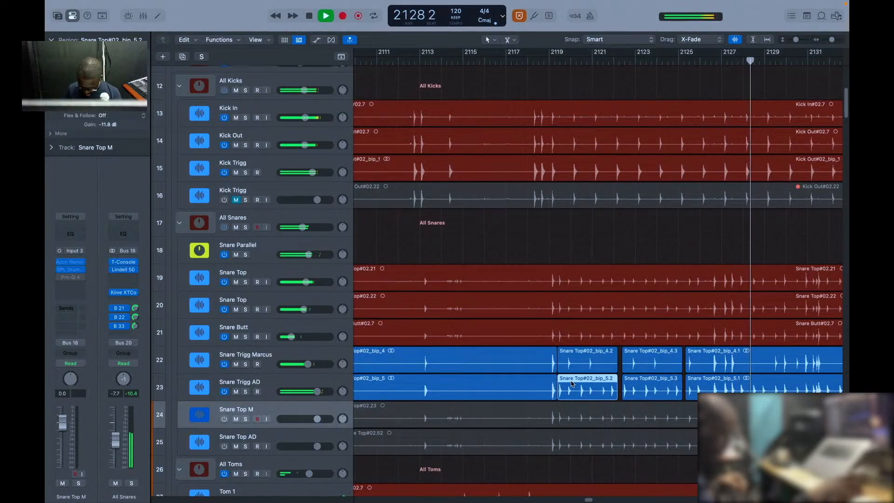
pyautogui.press('space')
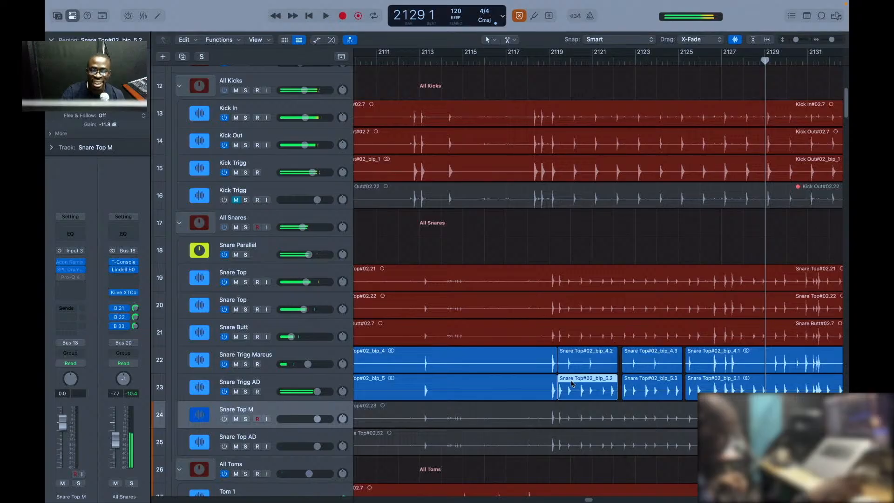
# Step: Examine the waveforms of the kick, snare and trigger regions across the section from bar 2113 to about bar 2305
pyautogui.press('super+Left')
pyautogui.press('super+Left')
pyautogui.press('super+Left')
pyautogui.press('super+Left')
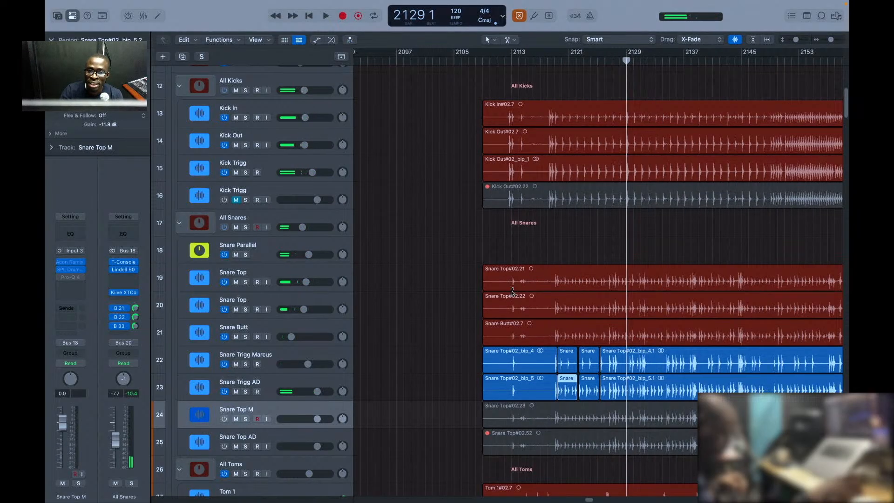
pyautogui.hscroll(-1, 518, 310)
pyautogui.press('super+Right')
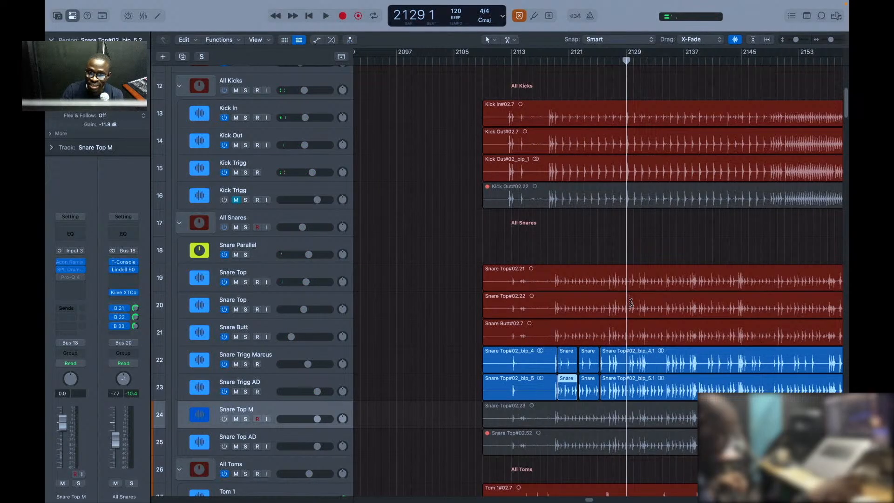
pyautogui.press('super+Left')
pyautogui.hscroll(5, 632, 300)
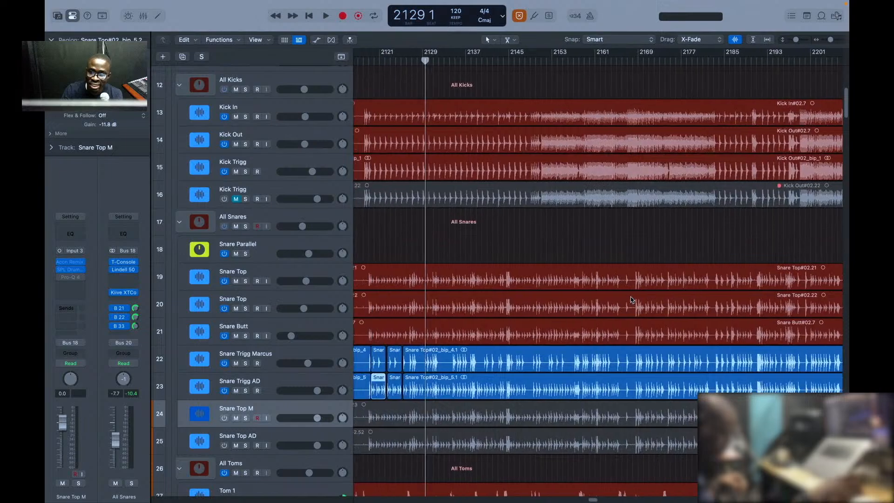
pyautogui.press('super+Left')
pyautogui.press('super+Left')
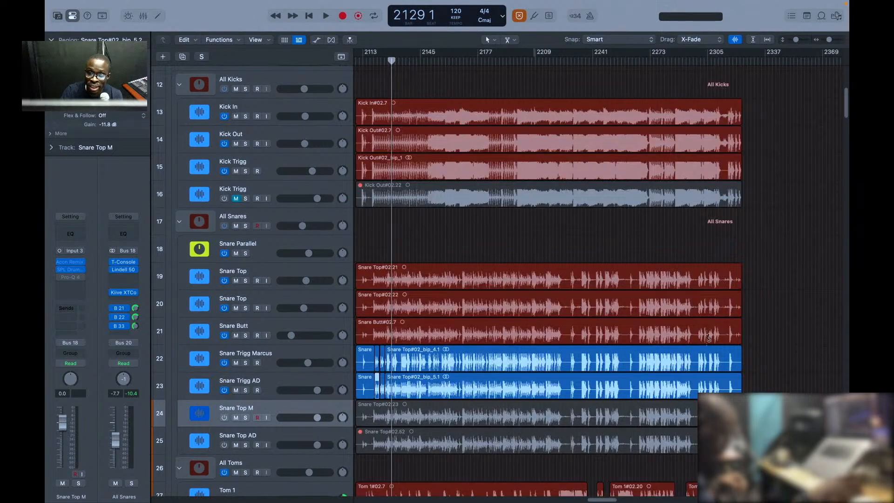
pyautogui.hscroll(-2, 572, 355)
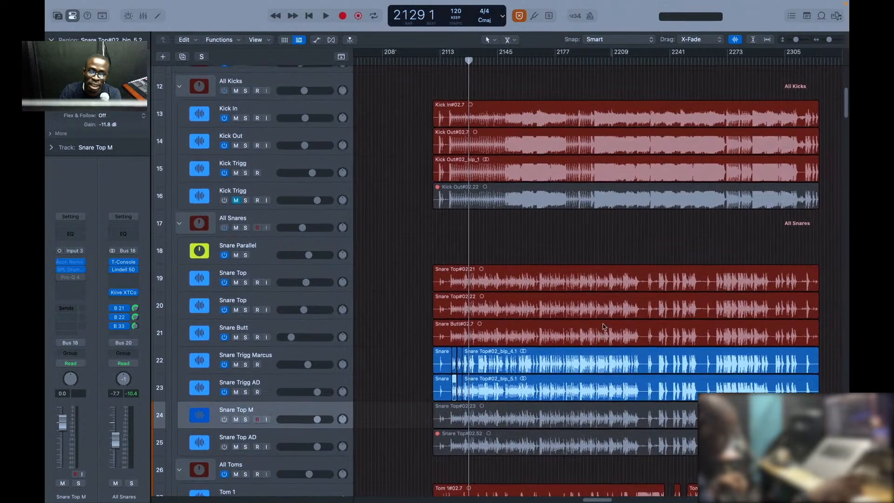
# Step: Review the Kick In, Kick Out, Kick Trigg and All Kicks channel strips one by one, and collapse the All Kicks stack
pyautogui.scroll(5, 598, 287)
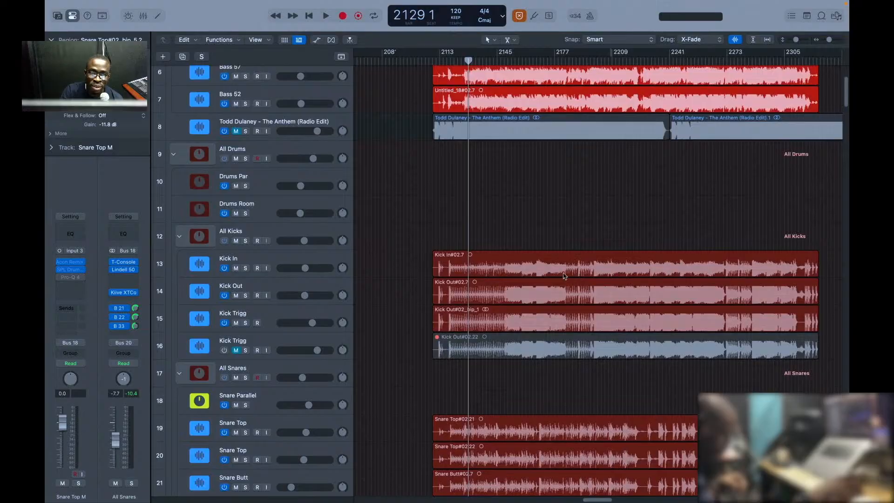
pyautogui.press('super+Up')
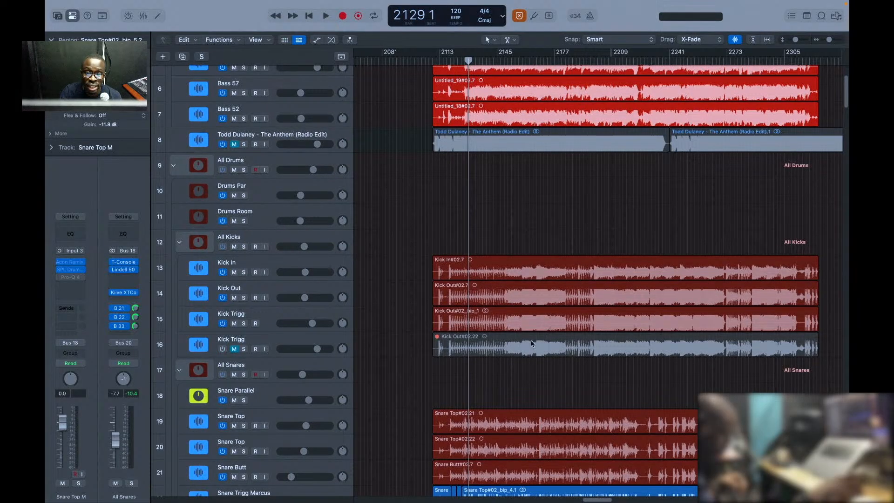
pyautogui.scroll(-4, 536, 312)
pyautogui.click(288, 148)
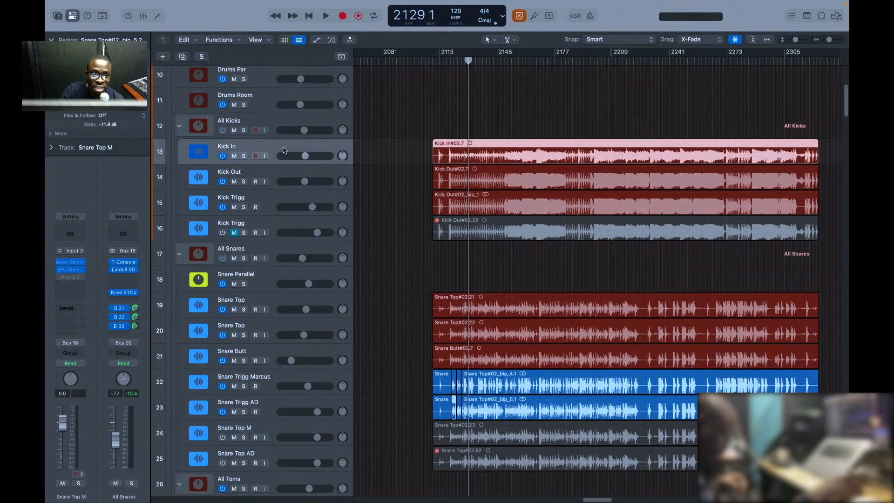
pyautogui.click(285, 172)
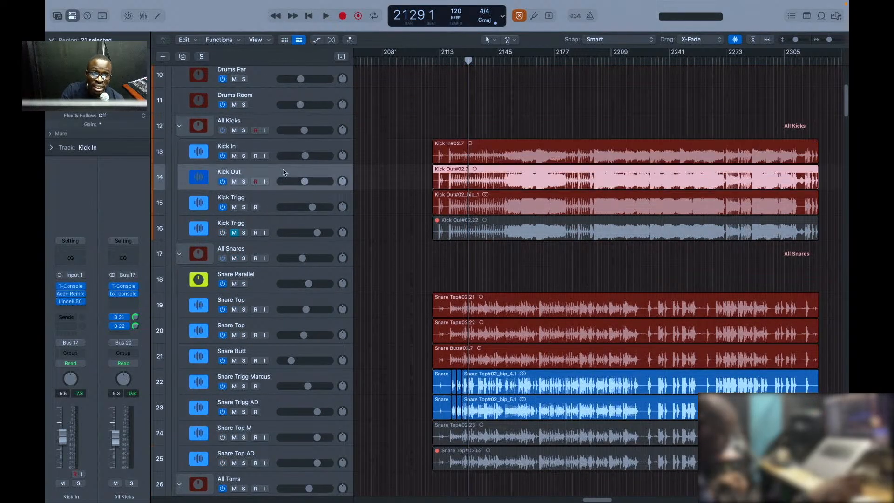
pyautogui.click(287, 198)
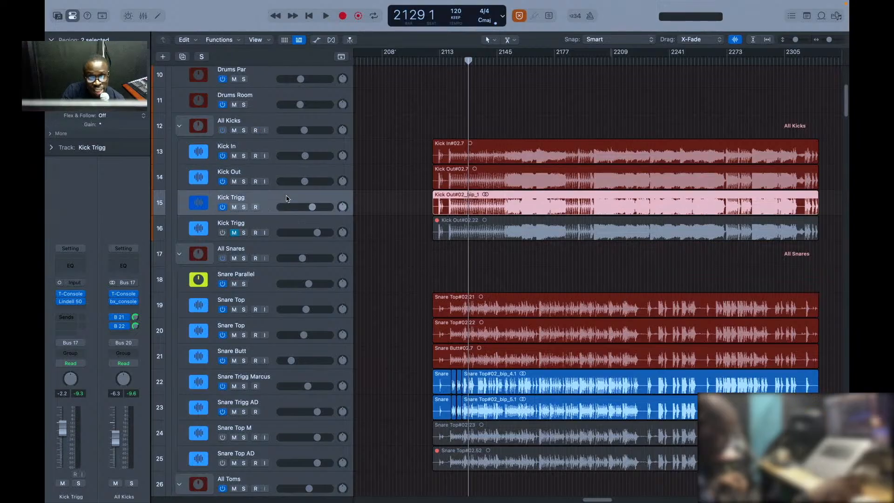
pyautogui.click(277, 123)
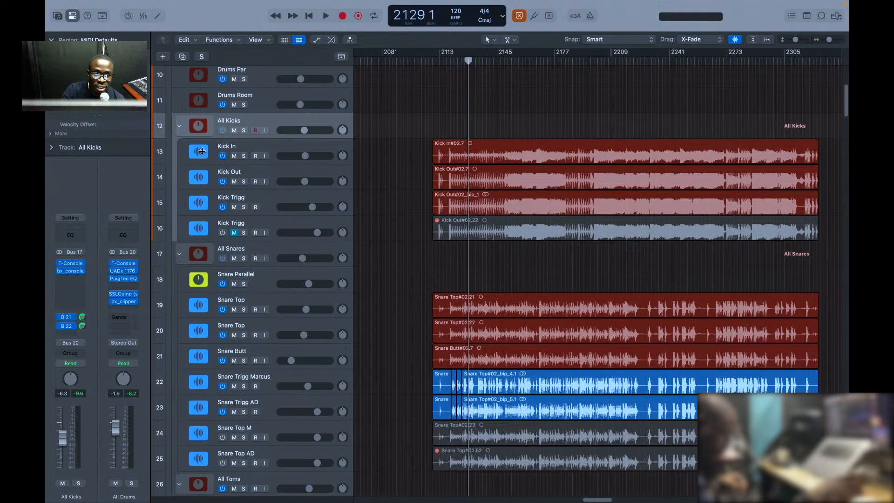
pyautogui.moveTo(322, 230)
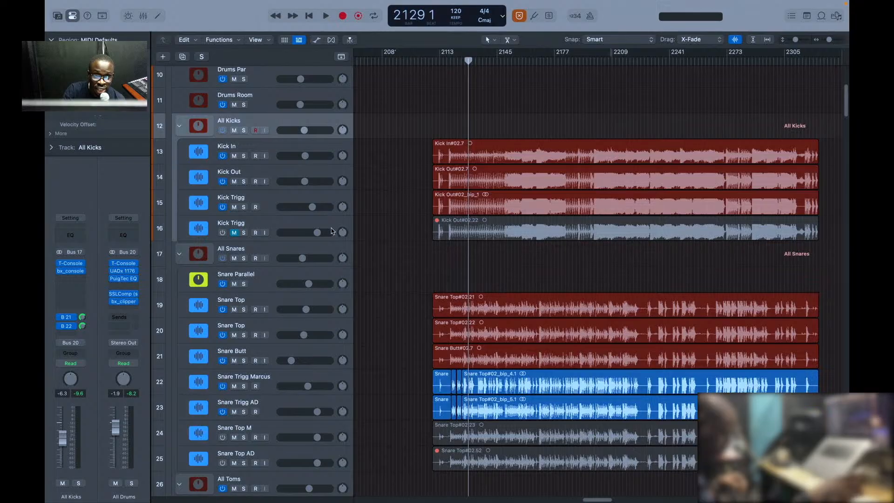
pyautogui.click(349, 237)
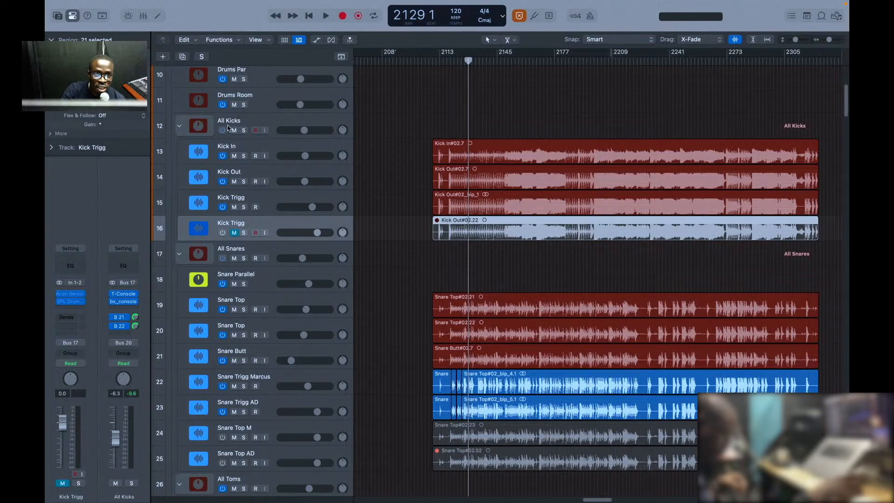
pyautogui.click(244, 124)
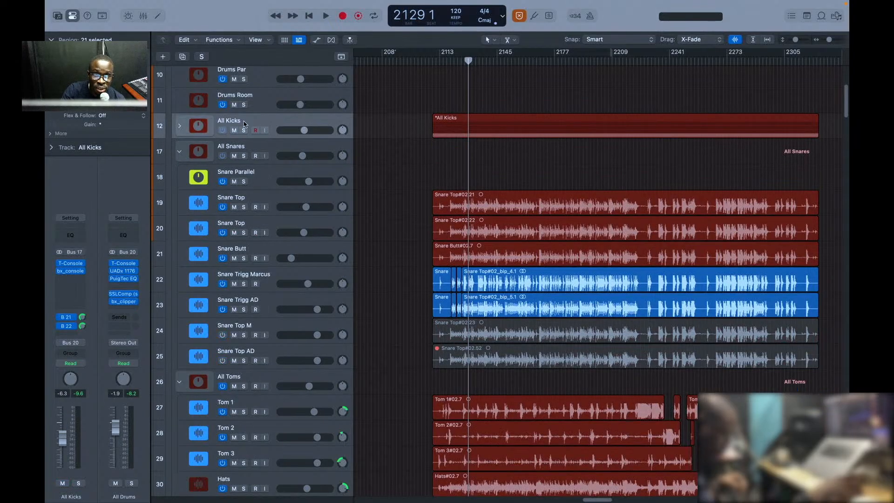
# Step: Select both Snare Top tracks, and inspect the plug-in chain on the upper one's channel strip
pyautogui.click(268, 201)
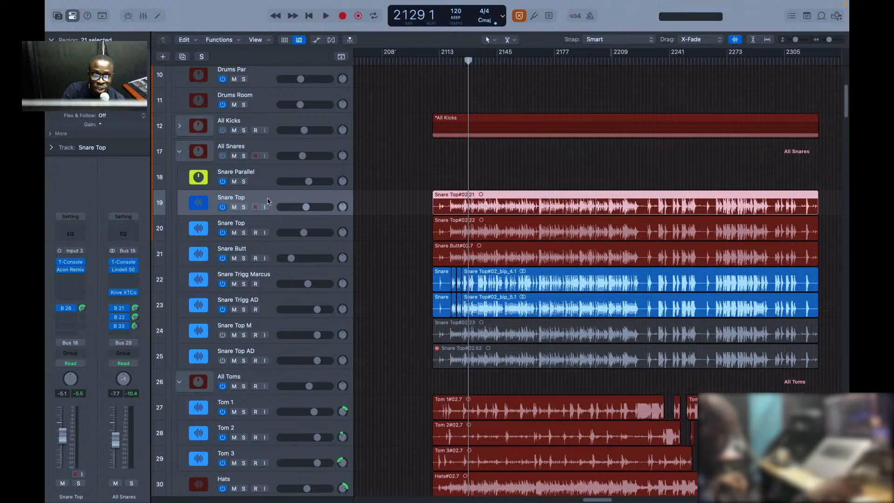
pyautogui.keyDown('shift'); pyautogui.click(276, 229); pyautogui.keyUp('shift')
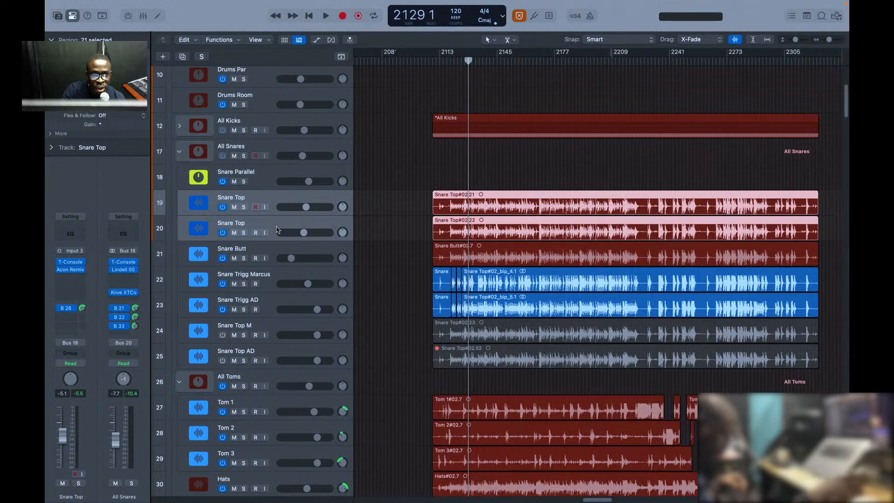
pyautogui.click(285, 201)
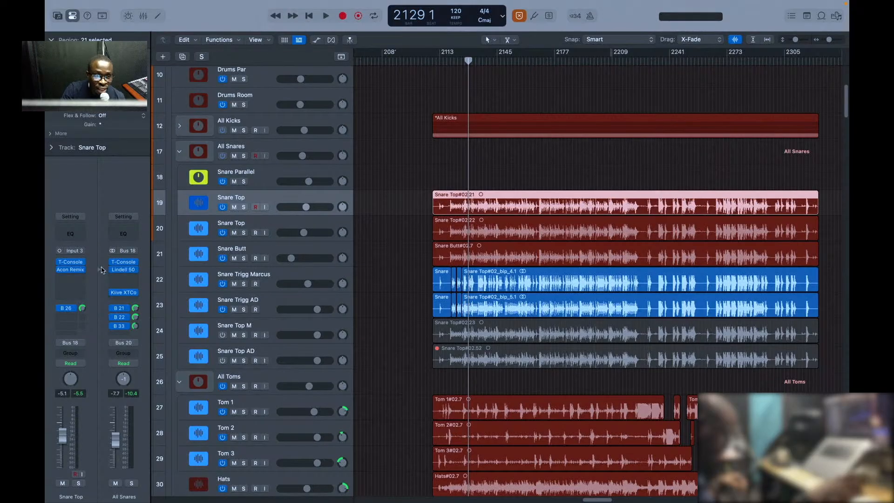
pyautogui.moveTo(72, 264)
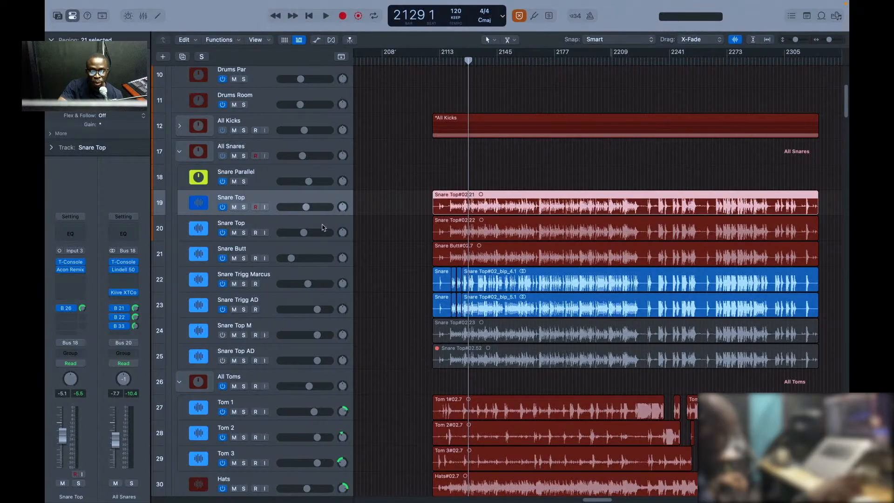
# Step: Examine the bx_console SSL 4000 E settings on the lower Snare Top track, and close the plug-in window
pyautogui.click(291, 223)
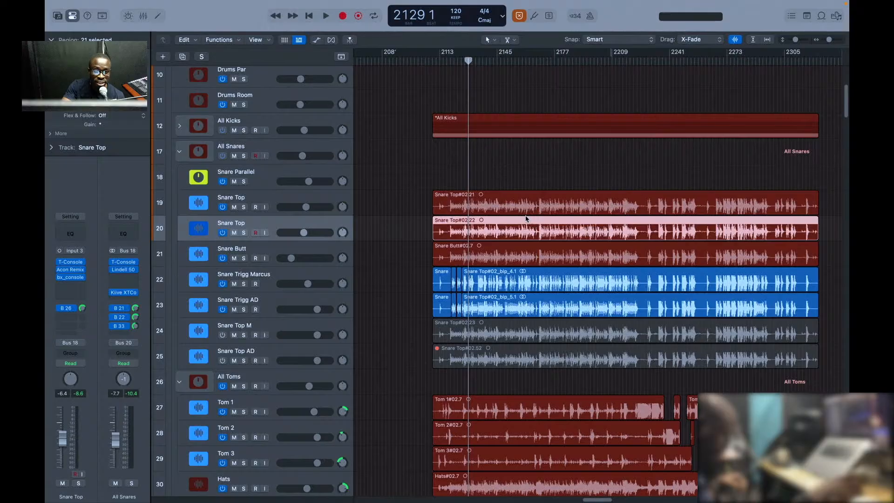
pyautogui.click(73, 278)
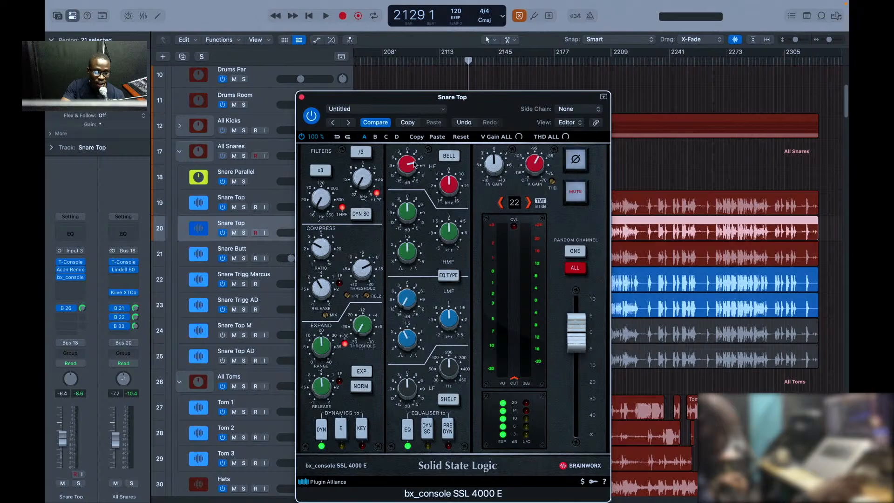
pyautogui.press('super+w')
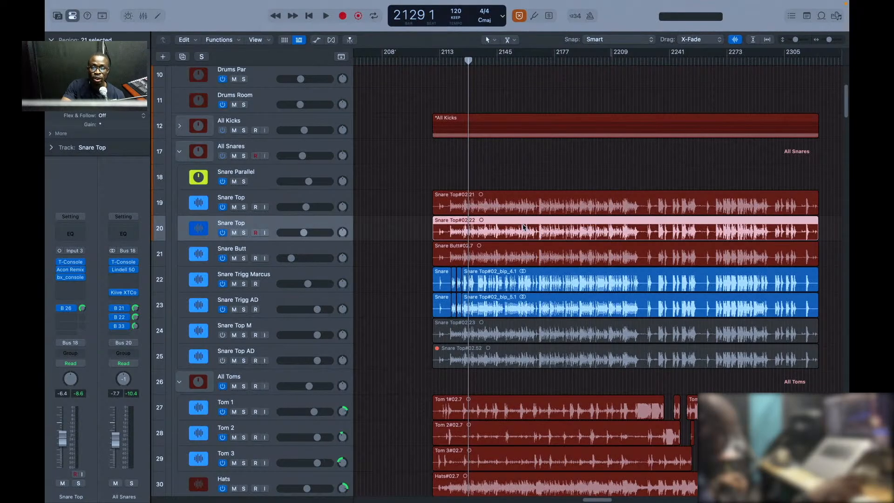
# Step: Inspect the bx_console SSL 4000 E settings on the Snare Butt track, and close its window
pyautogui.click(278, 254)
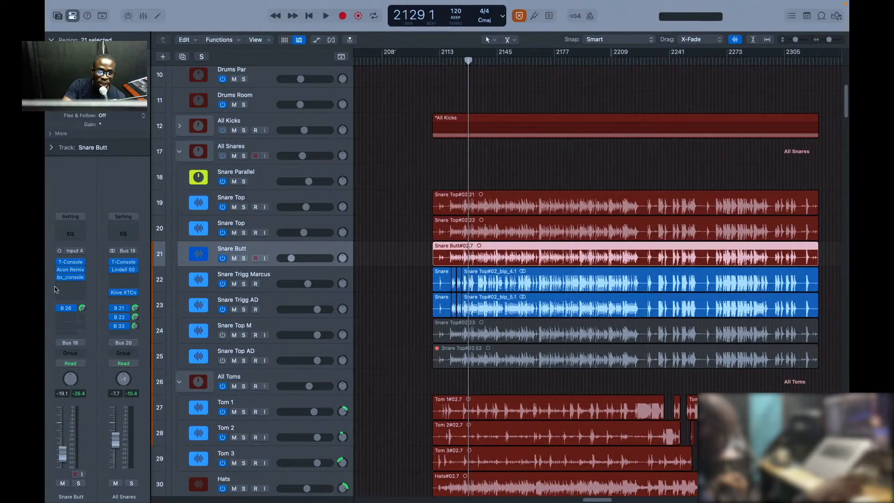
pyautogui.moveTo(67, 282)
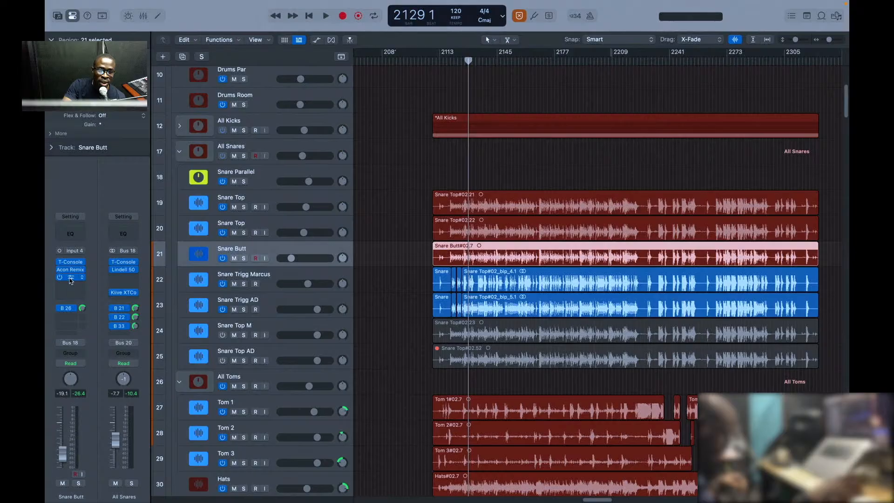
pyautogui.click(71, 279)
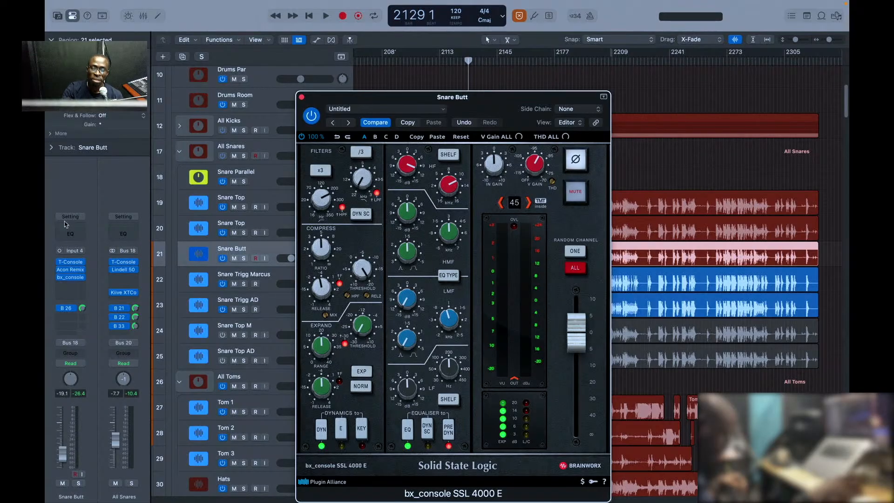
pyautogui.press('super+w')
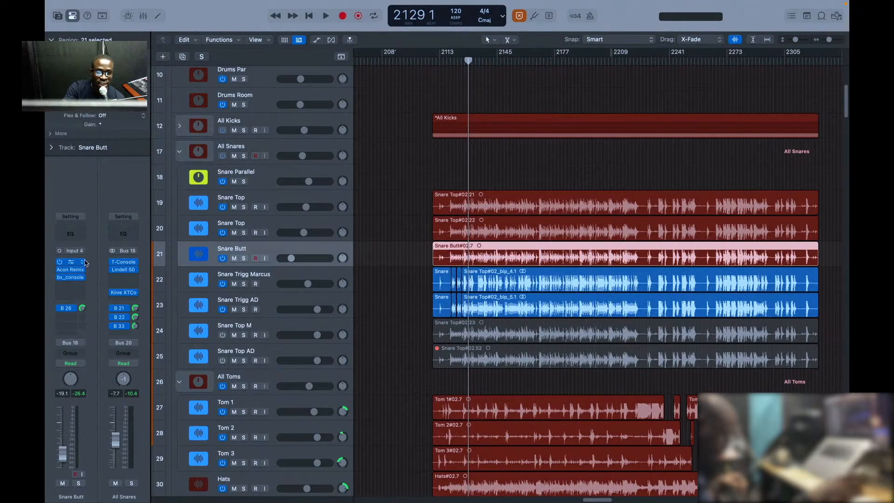
# Step: Add a Channel EQ to Snare Butt and arrange its window side by side with the reopened bx_console SSL 4000 E
pyautogui.click(71, 234)
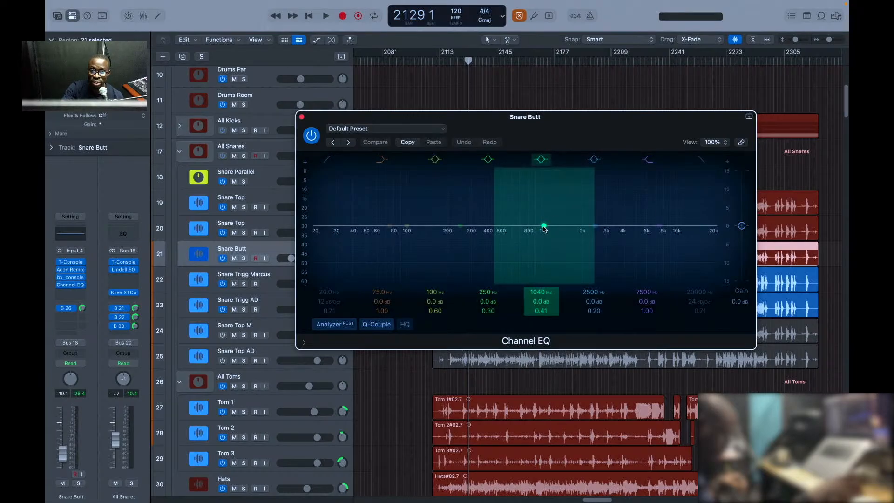
pyautogui.click(71, 279)
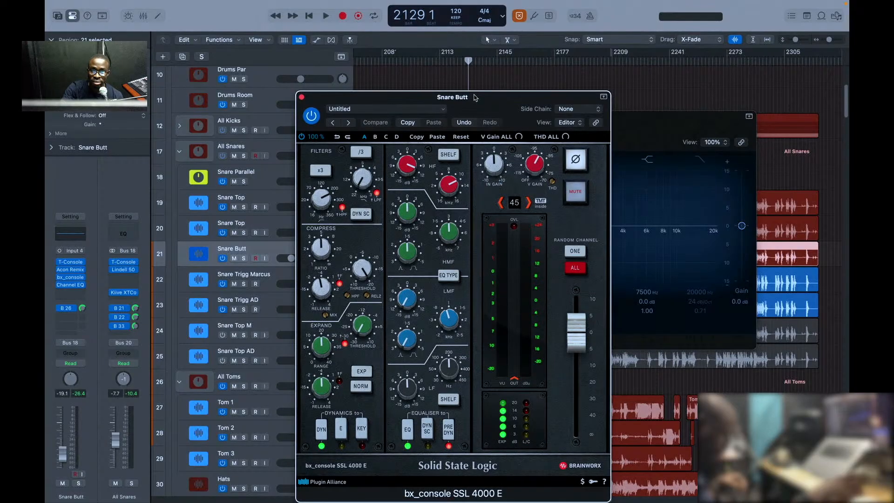
pyautogui.moveTo(479, 97); pyautogui.dragTo(247, 71)
pyautogui.moveTo(554, 123); pyautogui.dragTo(608, 137)
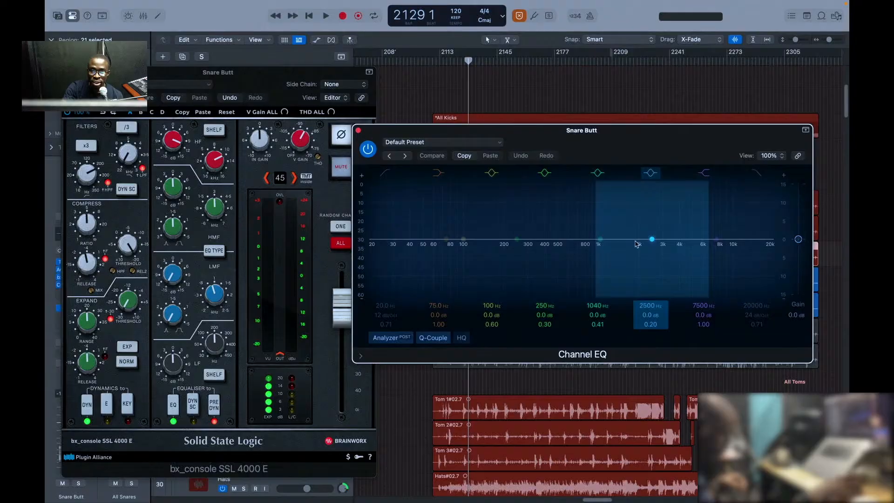
# Step: Cut the Channel EQ's upper-mid bell by 16.7 dB at 1010 Hz and widen it to a Q of 0.23
pyautogui.moveTo(601, 246); pyautogui.dragTo(599, 317)
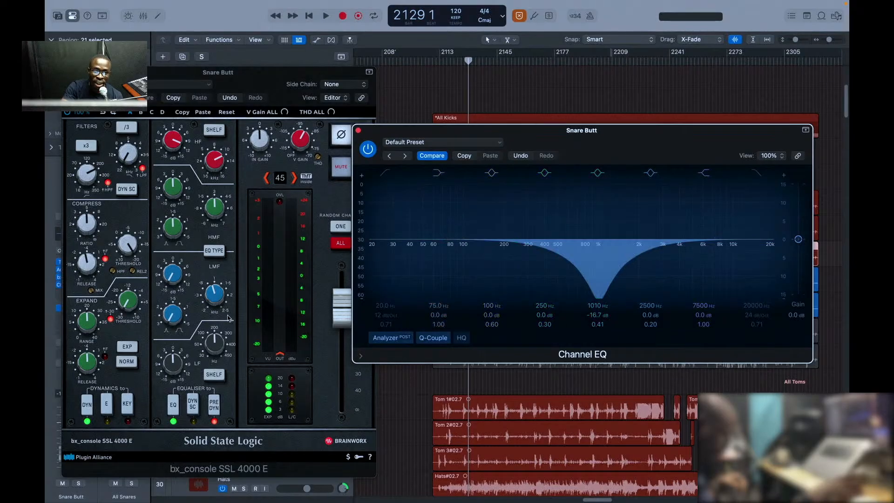
pyautogui.click(176, 280)
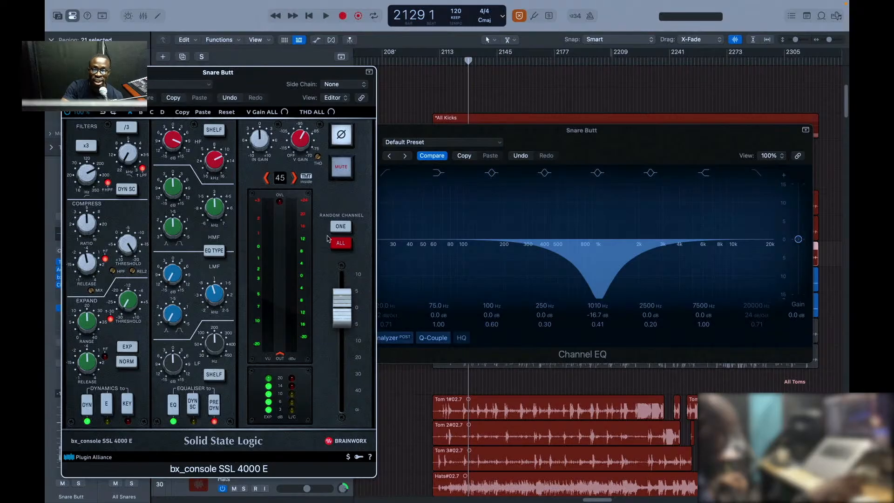
pyautogui.scroll(-5, 615, 256)
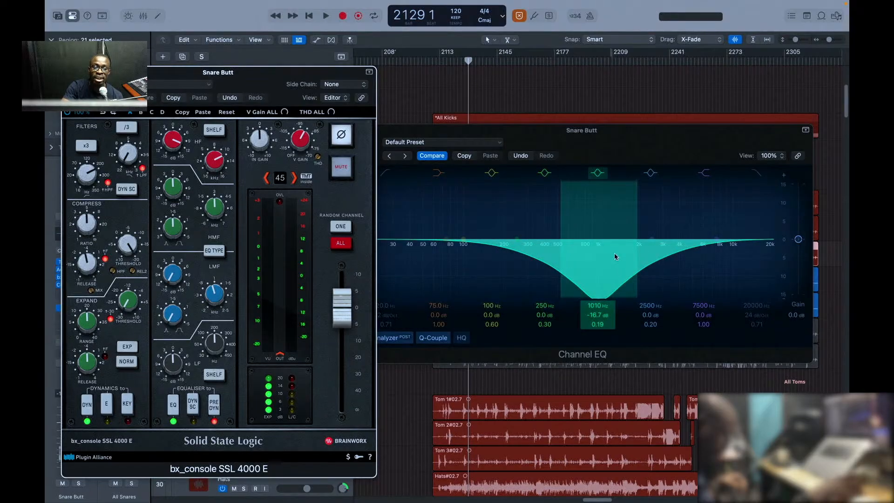
pyautogui.scroll(2, 614, 255)
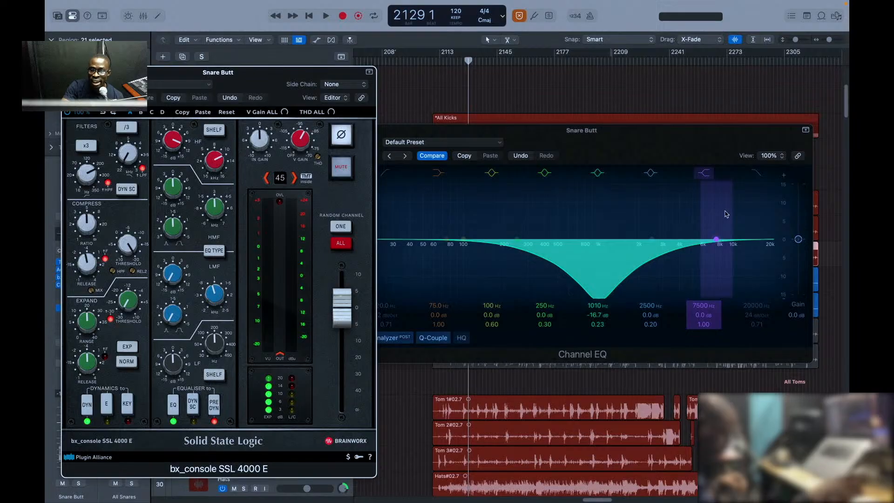
# Step: Boost the Channel EQ's high shelf by 24.0 dB at 6900 Hz, and compare it with the HF gain on bx_console
pyautogui.moveTo(719, 239); pyautogui.dragTo(713, 132)
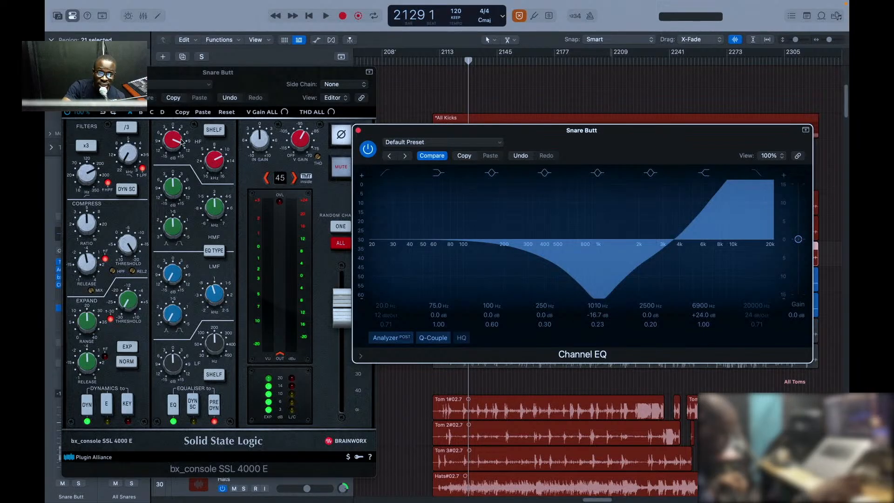
pyautogui.moveTo(176, 136); pyautogui.dragTo(174, 148)
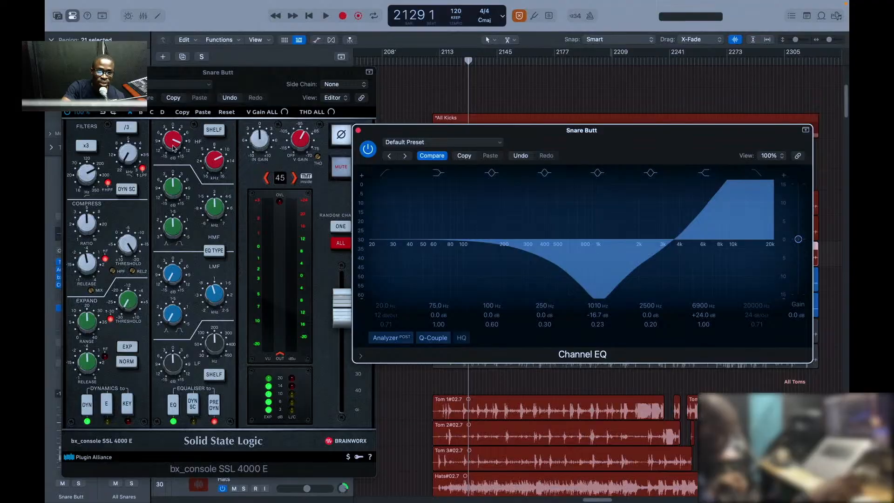
pyautogui.click(173, 148)
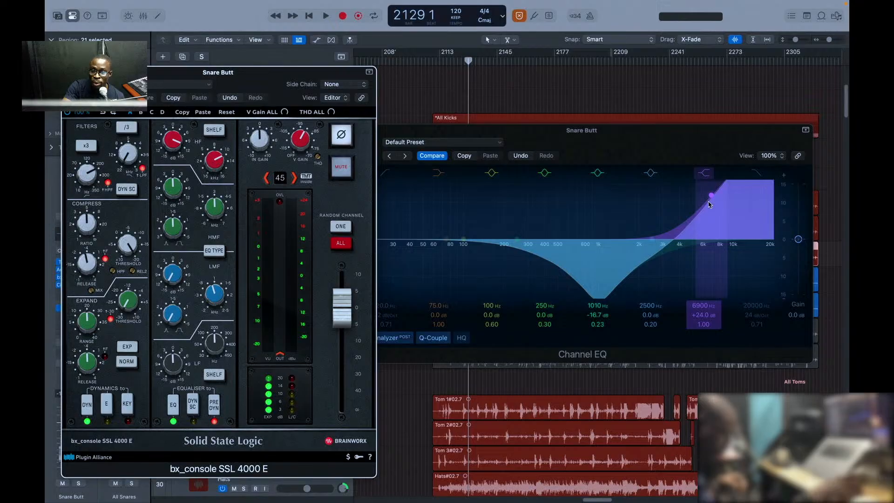
pyautogui.click(555, 90)
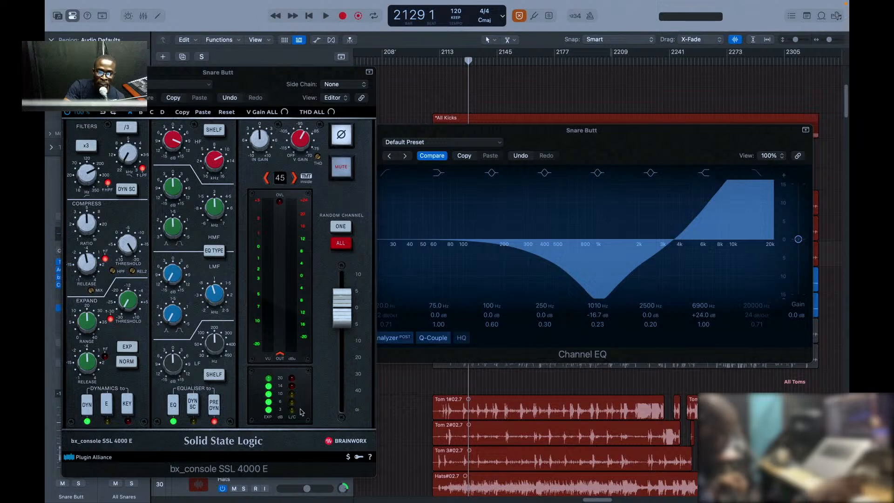
# Step: Solo Snare Butt, play it back and bypass the Channel EQ, leaving bx_console SSL 4000 E active
pyautogui.press('space')
pyautogui.press('s')
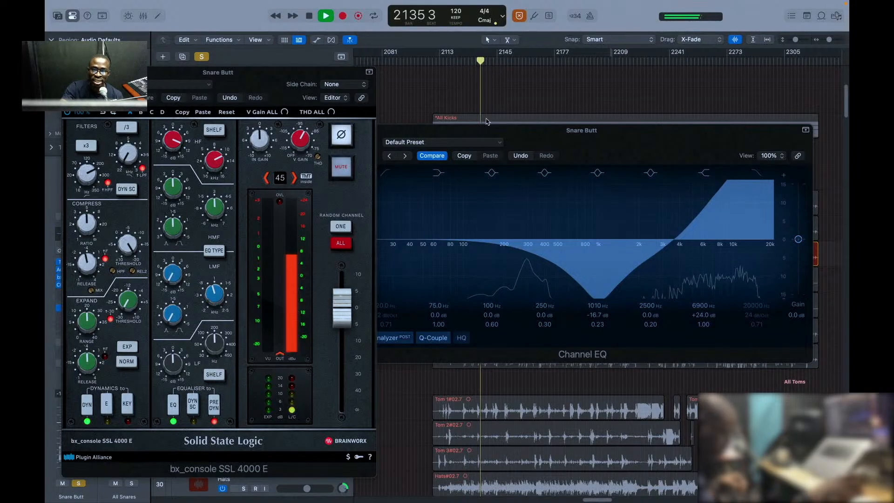
pyautogui.click(444, 135)
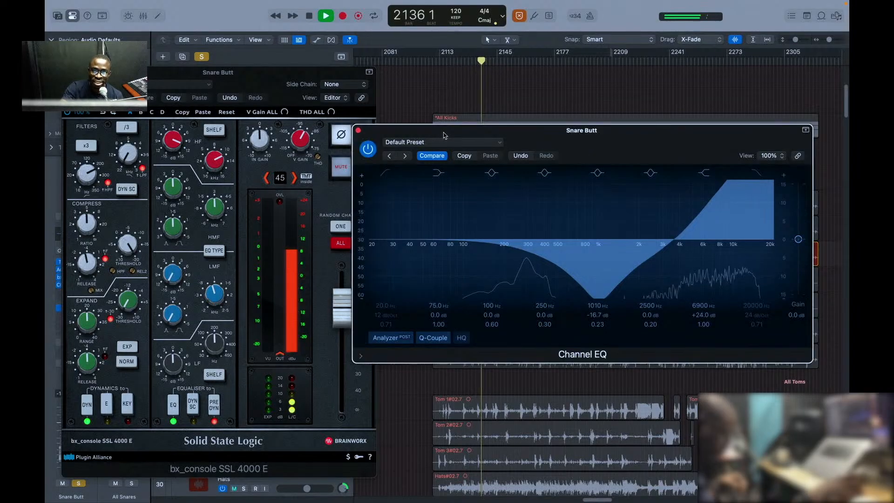
pyautogui.click(368, 150)
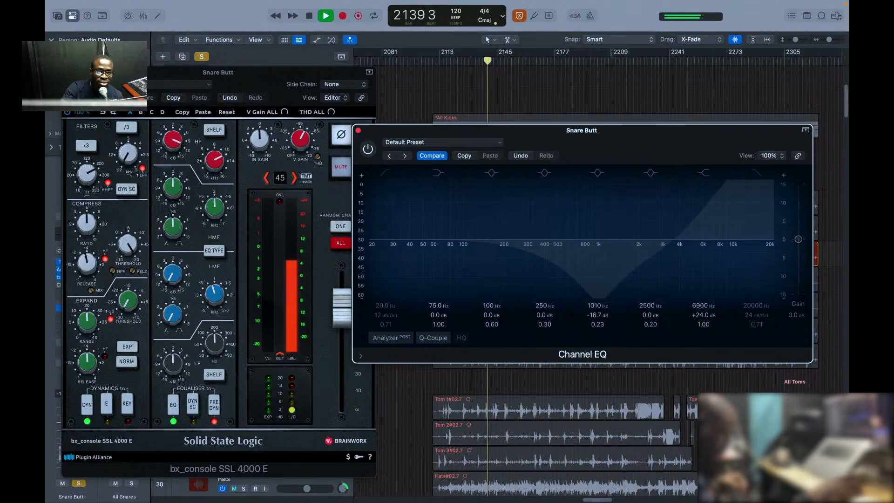
pyautogui.click(164, 88)
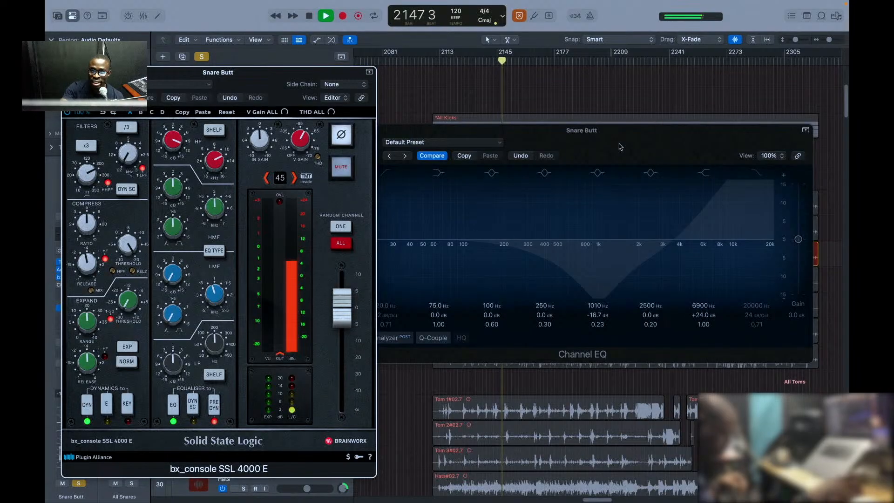
# Step: Enable the Channel EQ's low cut and raise it to 268 Hz at 12 dB/Oct
pyautogui.click(619, 186)
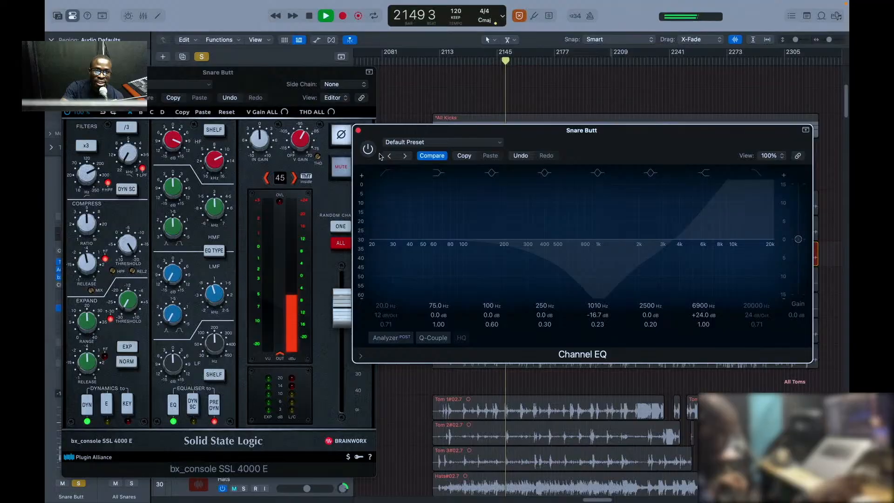
pyautogui.click(83, 177)
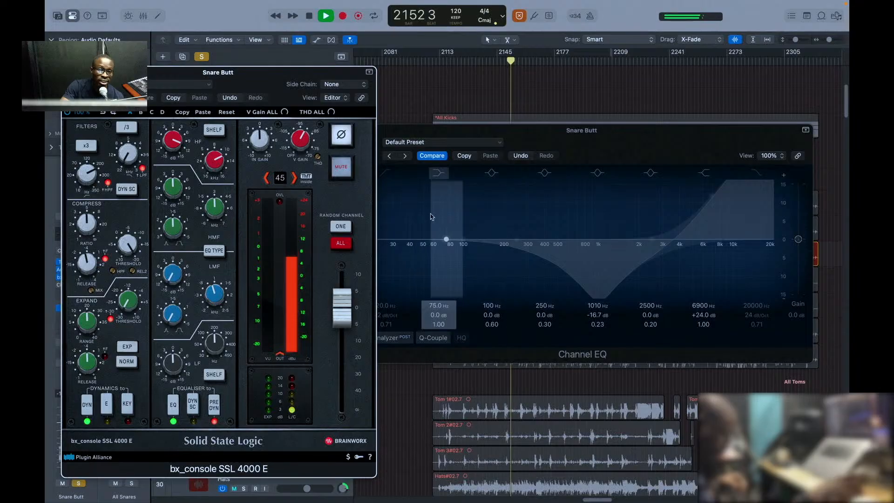
pyautogui.click(446, 221)
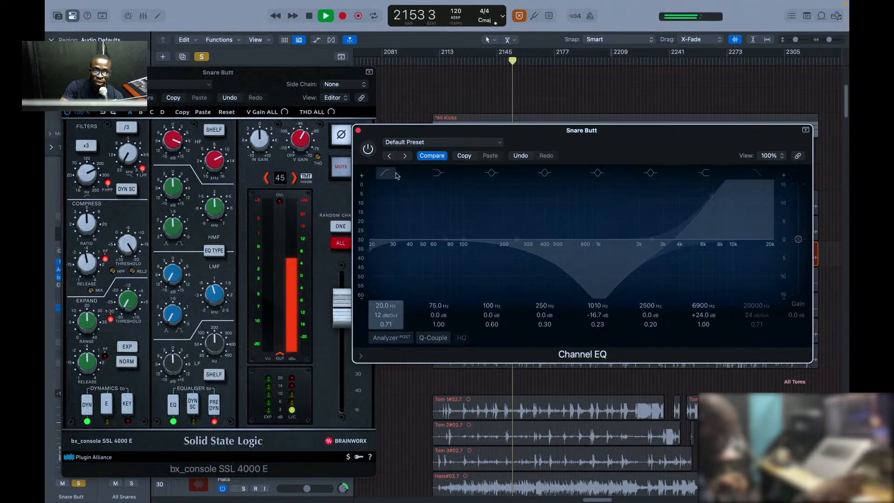
pyautogui.moveTo(446, 220); pyautogui.dragTo(527, 202)
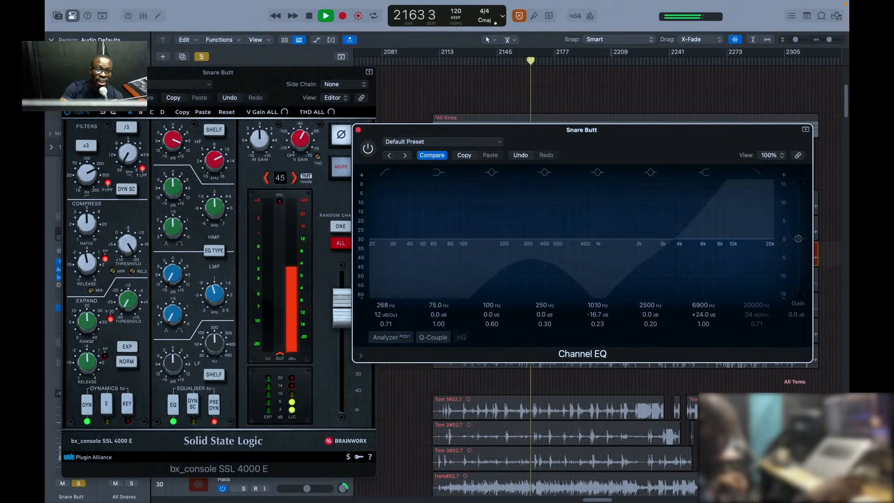
# Step: Bypass bx_console SSL 4000 E and activate the Channel EQ to audition its curve on Snare Butt, and close the Channel EQ window
pyautogui.click(77, 91)
pyautogui.click(535, 148)
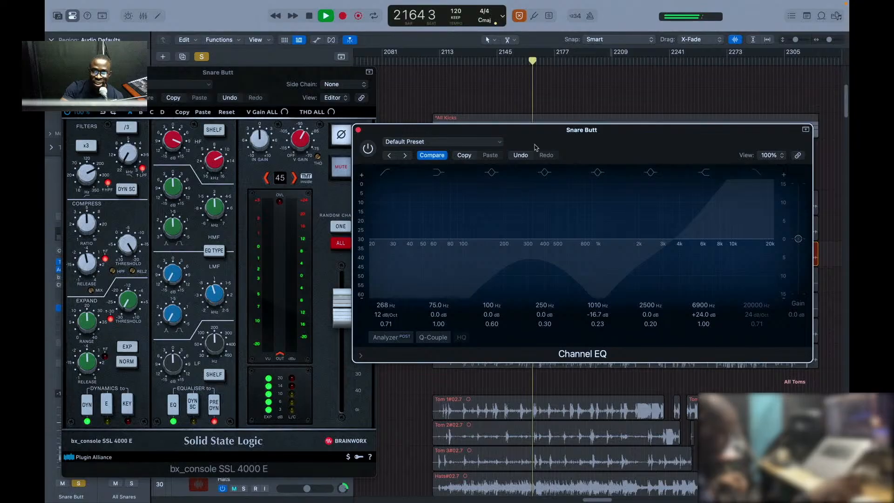
pyautogui.click(368, 149)
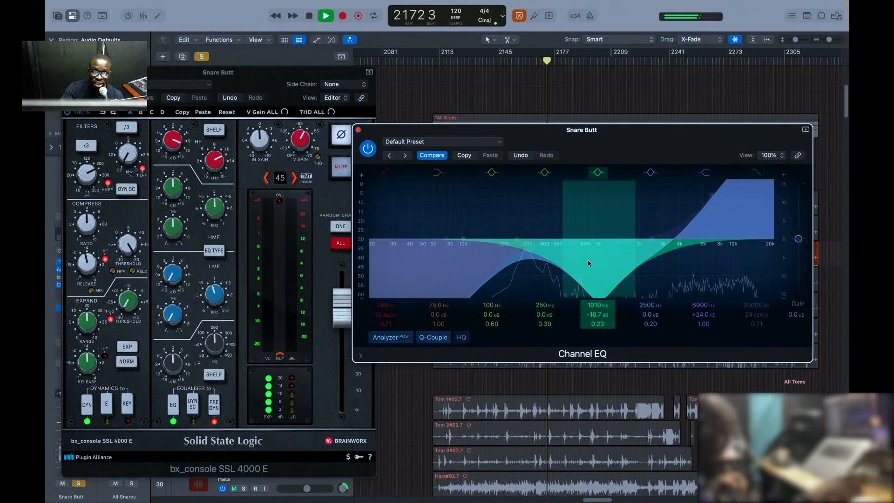
pyautogui.press('super+w')
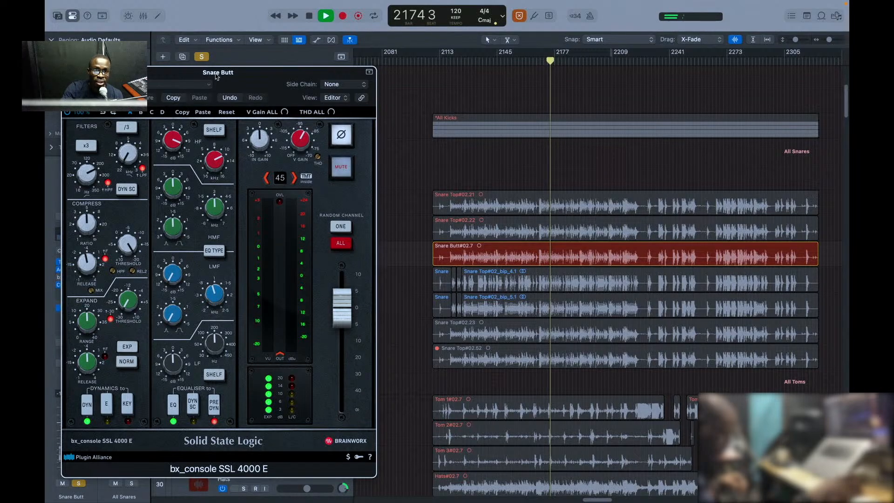
# Step: Bypass Snare Butt's Channel EQ, switch bx_console SSL 4000 E back on and clear the plug-in window from the track list
pyautogui.moveTo(263, 94); pyautogui.dragTo(529, 112)
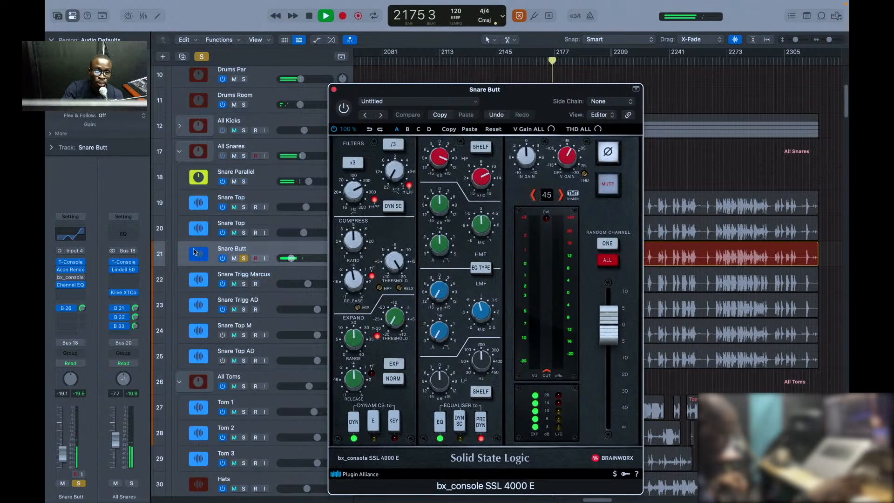
pyautogui.click(60, 285)
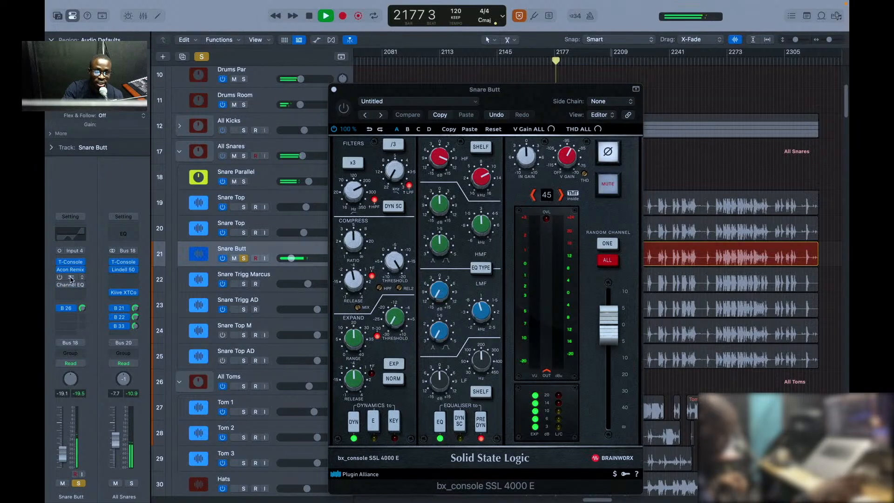
pyautogui.click(68, 278)
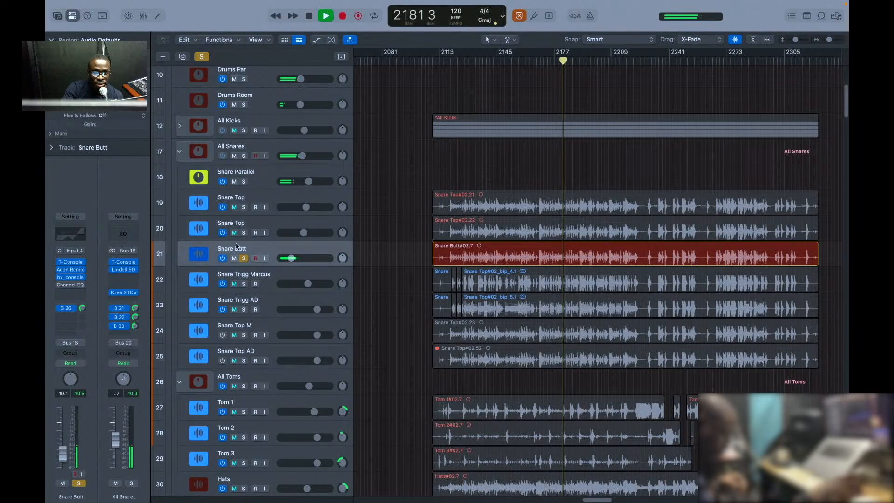
# Step: During playback, solo the first Snare Top alone and add the second Snare Top, Snare Butt and Snare Trigg Marcus one by one
pyautogui.click(244, 207)
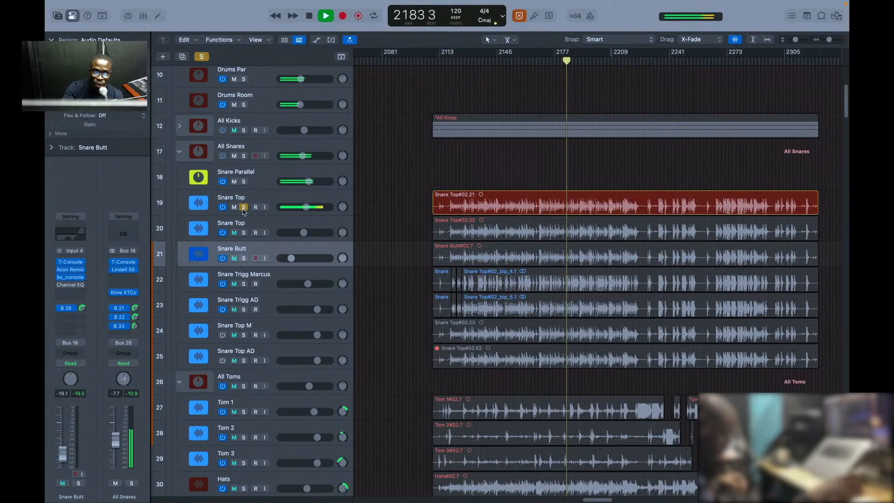
pyautogui.click(243, 233)
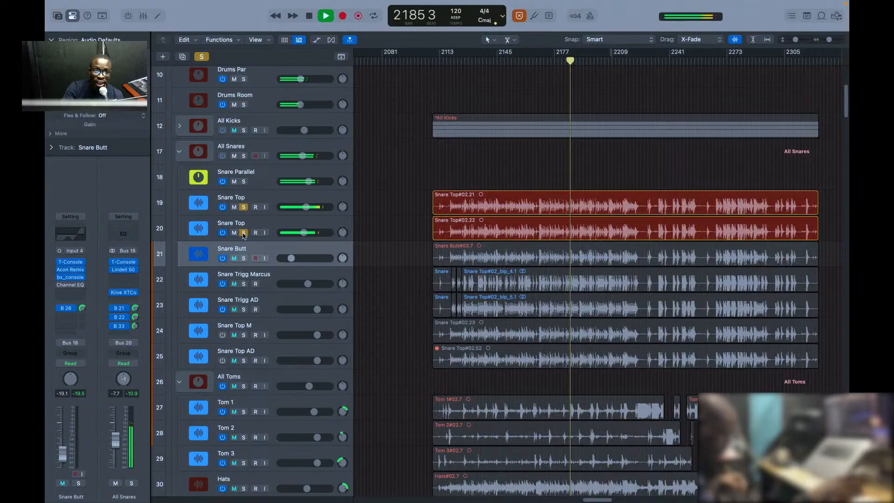
pyautogui.click(244, 258)
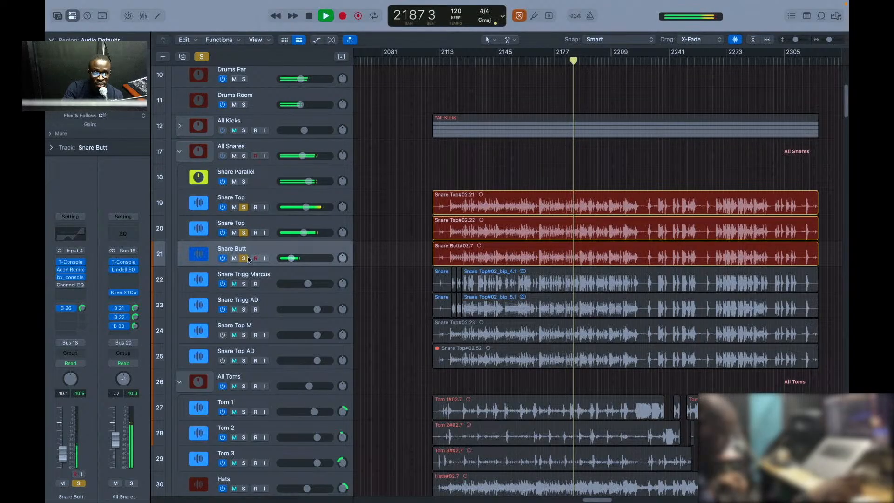
pyautogui.click(243, 284)
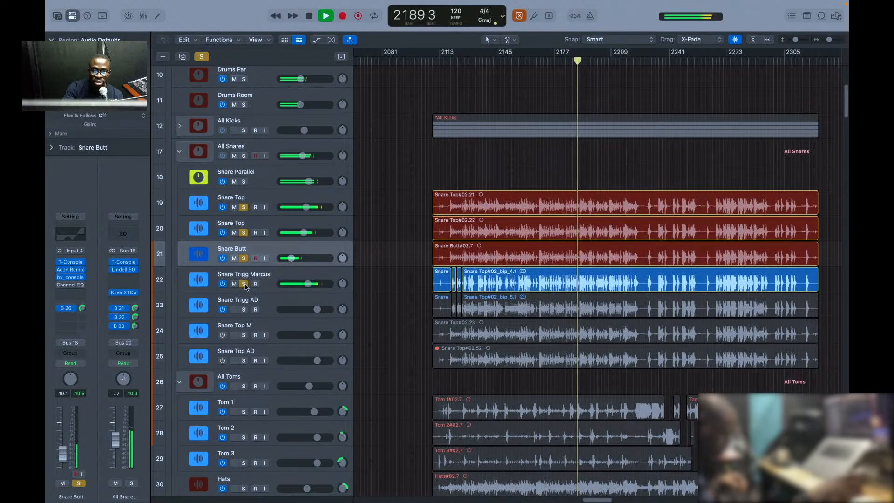
# Step: Examine the Channel EQ curve on Snare Trigg Marcus and close its window
pyautogui.click(262, 275)
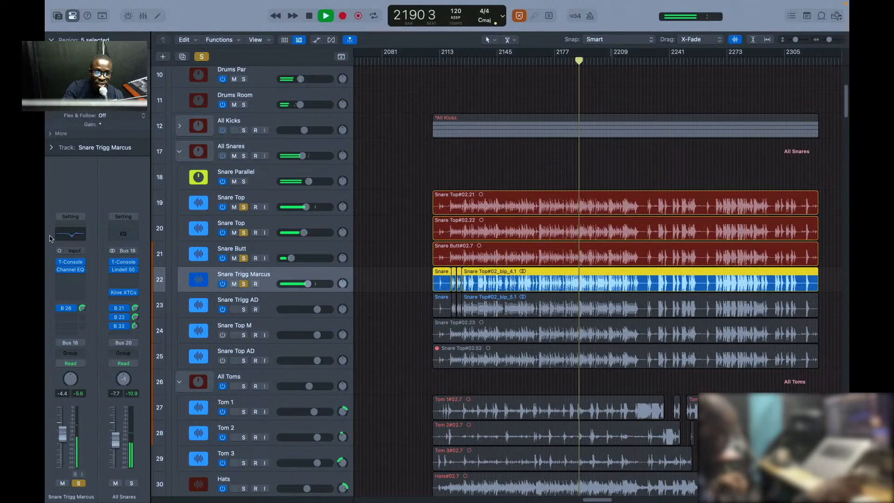
pyautogui.click(68, 234)
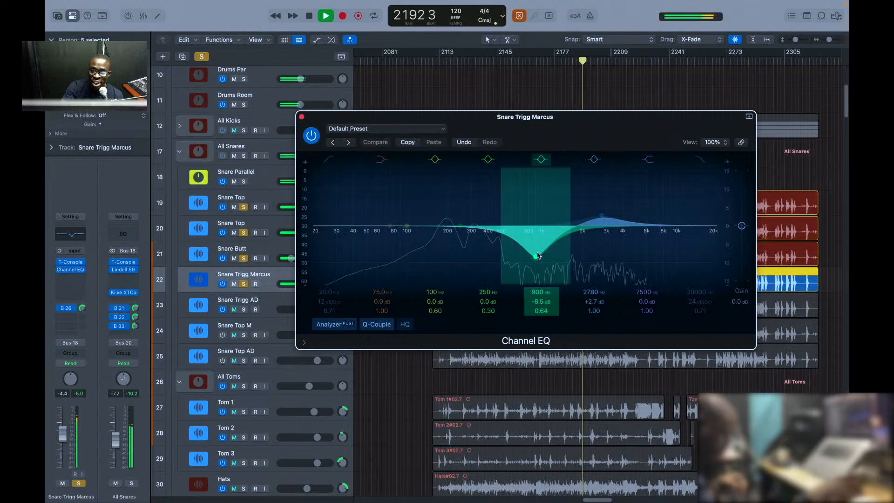
pyautogui.press('super+w')
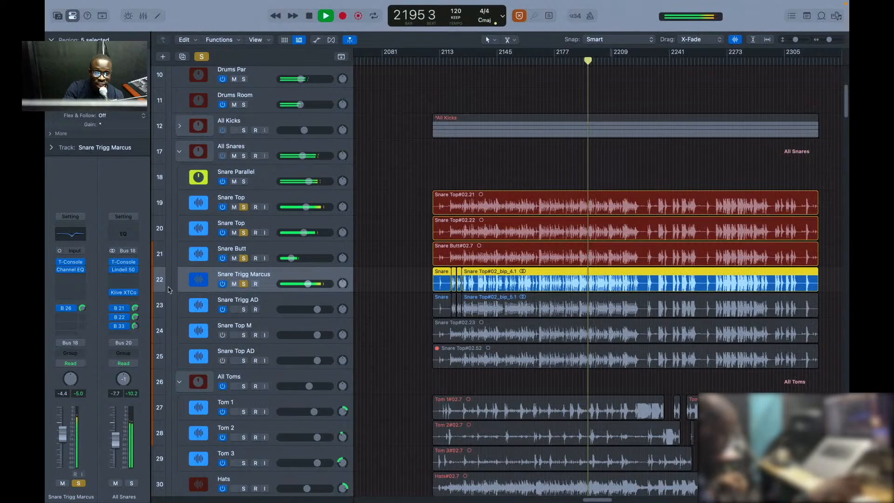
# Step: Add Snare Trigg AD to the soloed snare tracks, listen to the combined sound and stop playback
pyautogui.click(250, 309)
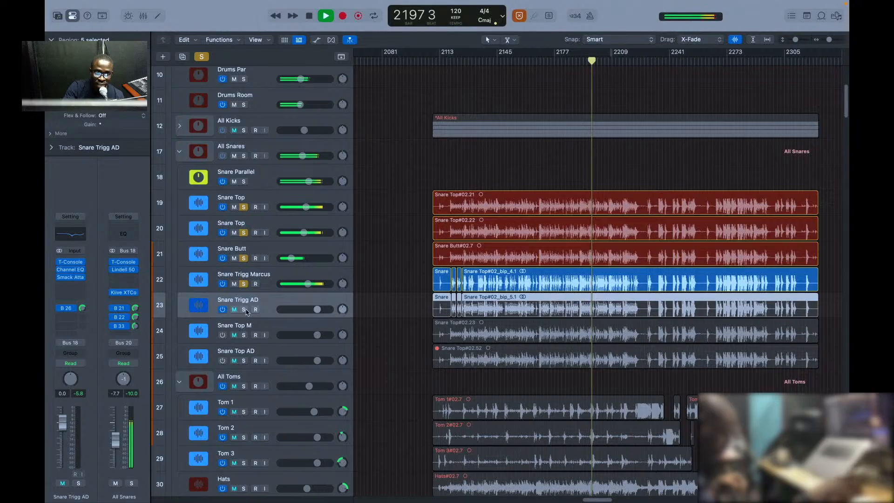
pyautogui.click(243, 309)
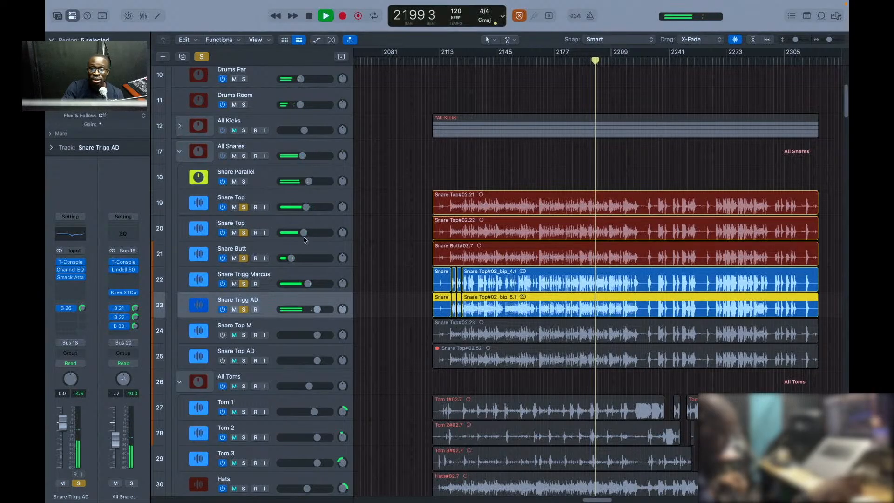
pyautogui.press('space')
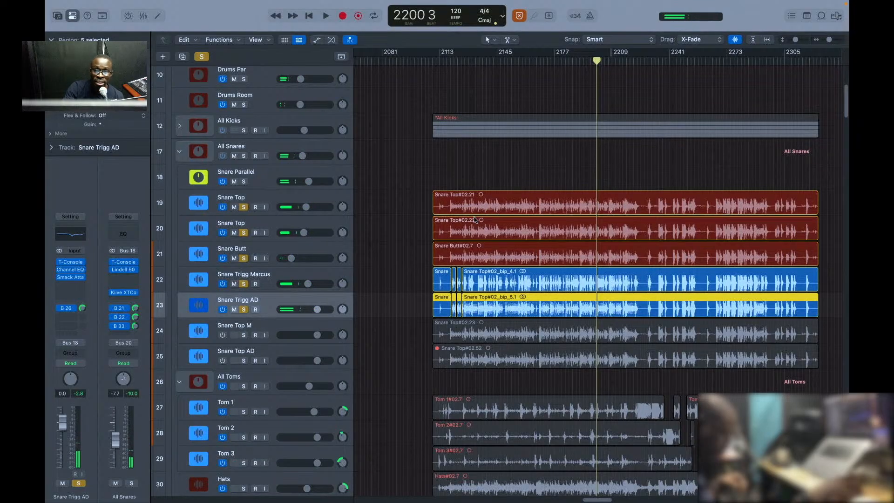
# Step: Review the channel strips of both Snare Top tracks, Snare Butt, Snare Trigg Marcus and Snare Trigg AD in turn
pyautogui.click(289, 201)
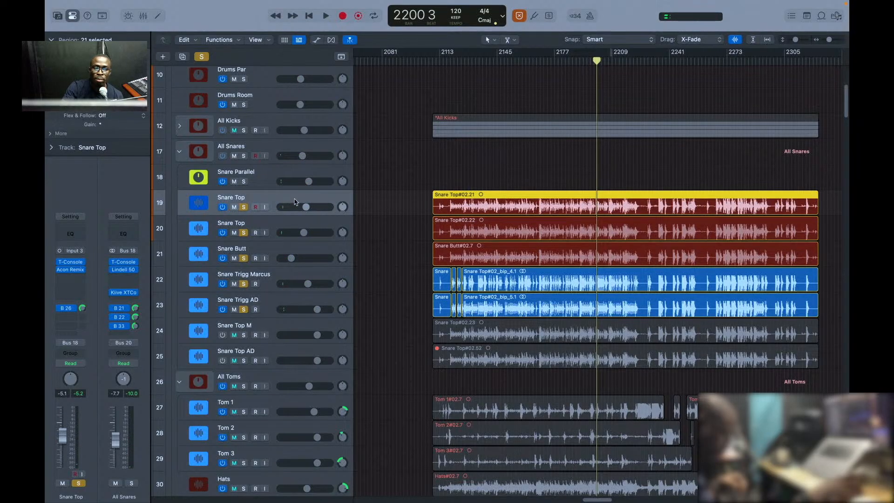
pyautogui.click(274, 223)
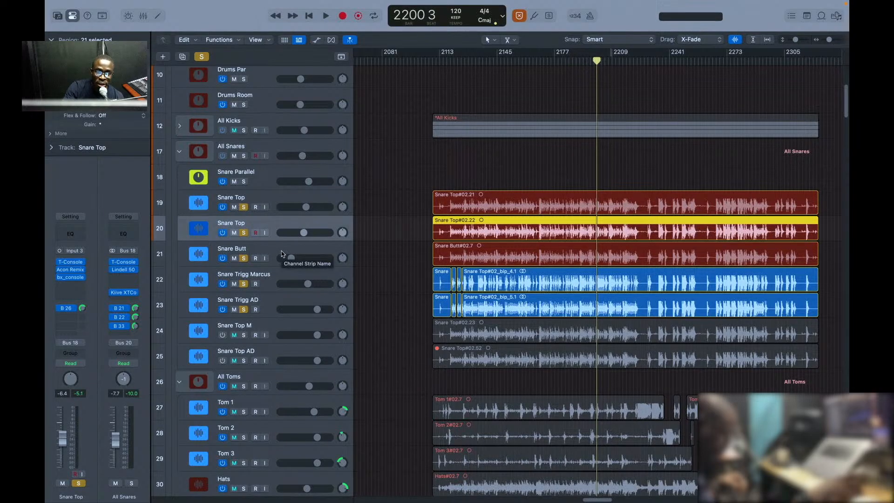
pyautogui.click(257, 255)
pyautogui.click(273, 282)
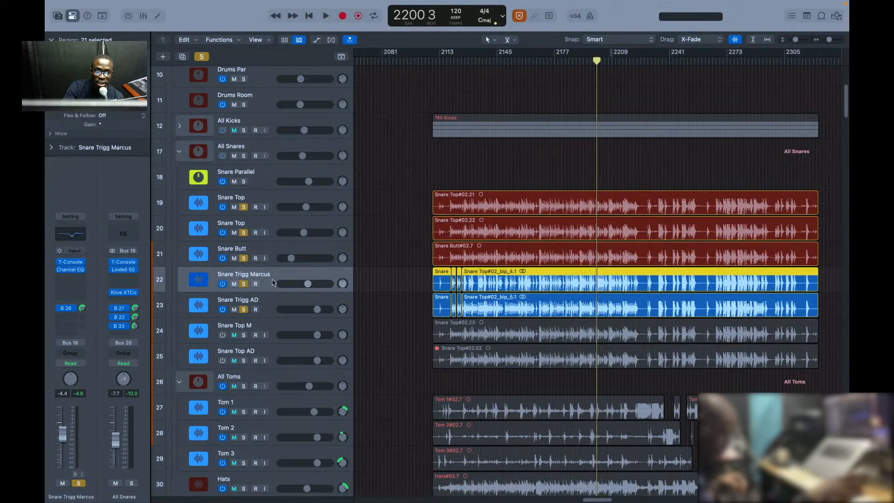
pyautogui.click(279, 304)
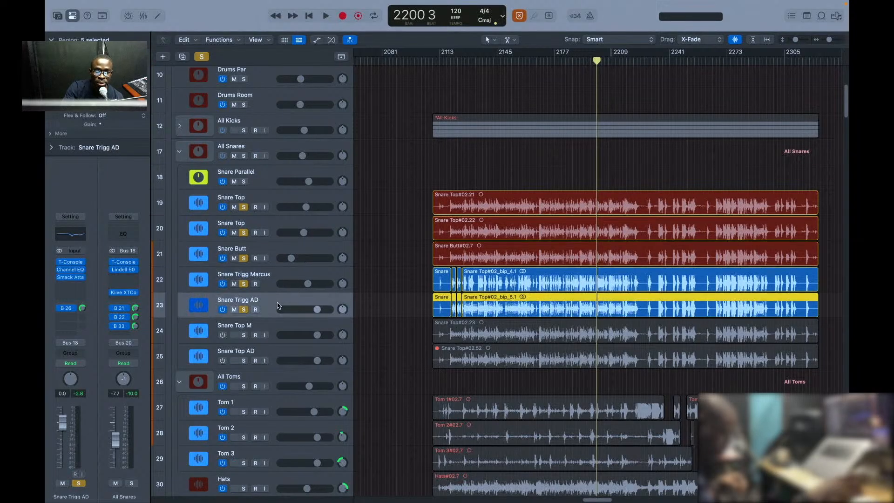
# Step: Examine the CLA Drums settings on the Snare Parallel track and close the plug-in
pyautogui.click(262, 177)
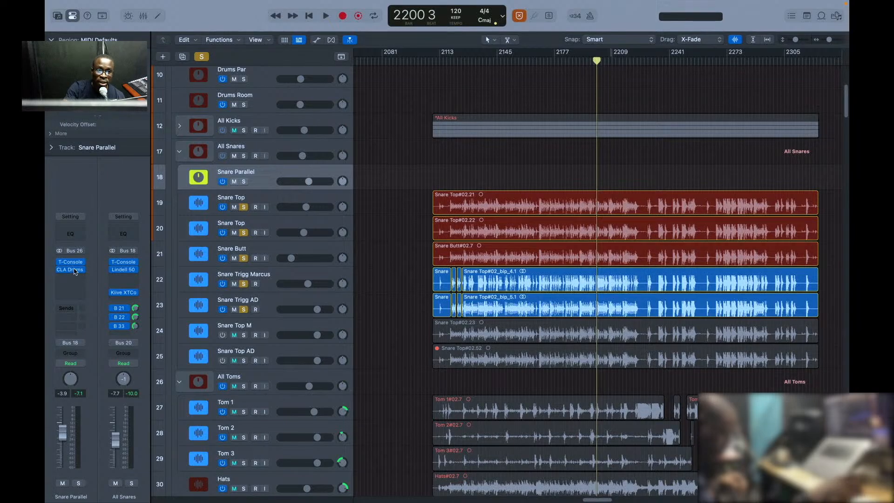
pyautogui.click(72, 271)
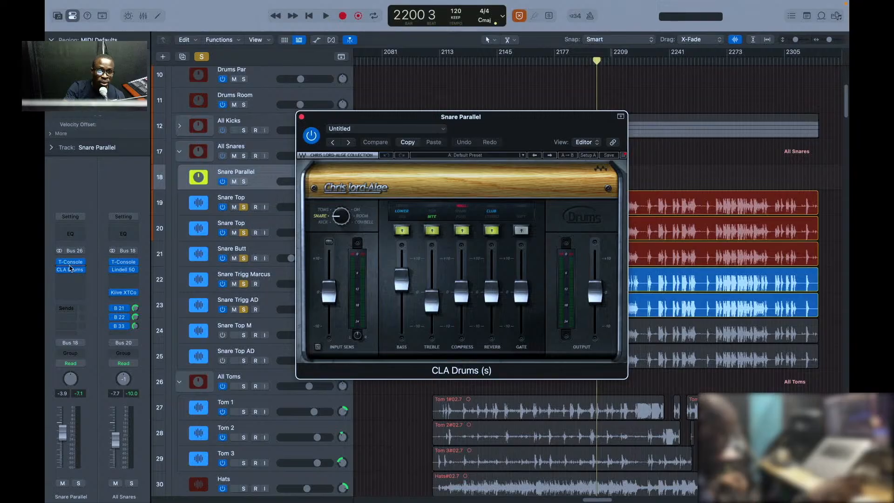
pyautogui.click(73, 273)
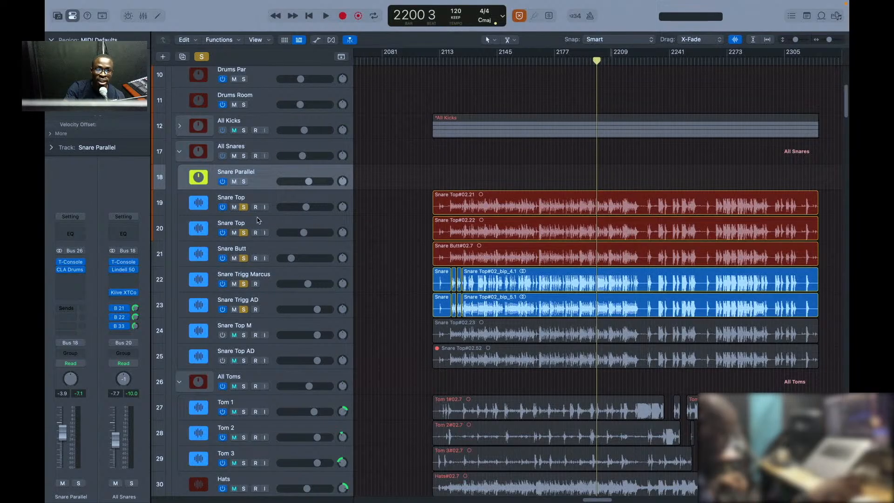
# Step: Highlight the tracks from Snare Parallel through Snare Trigg AD, inspect the All Snares bus strip and collapse the All Snares stack
pyautogui.click(277, 157)
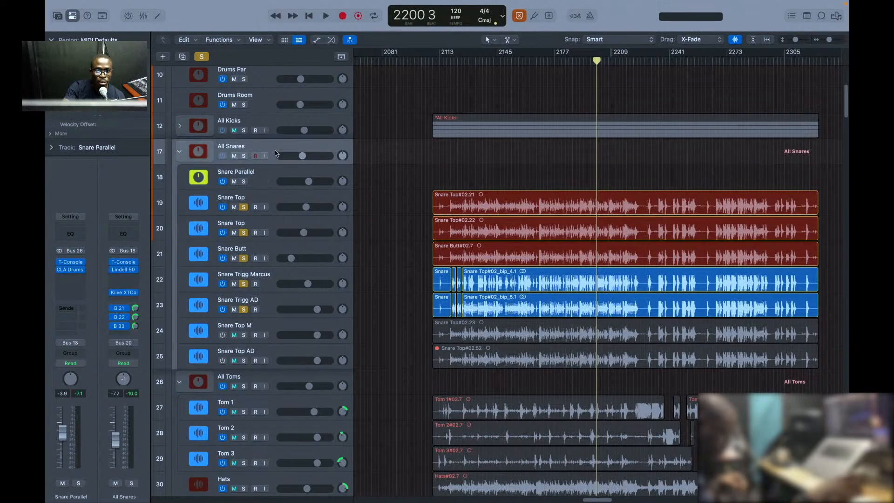
pyautogui.click(275, 180)
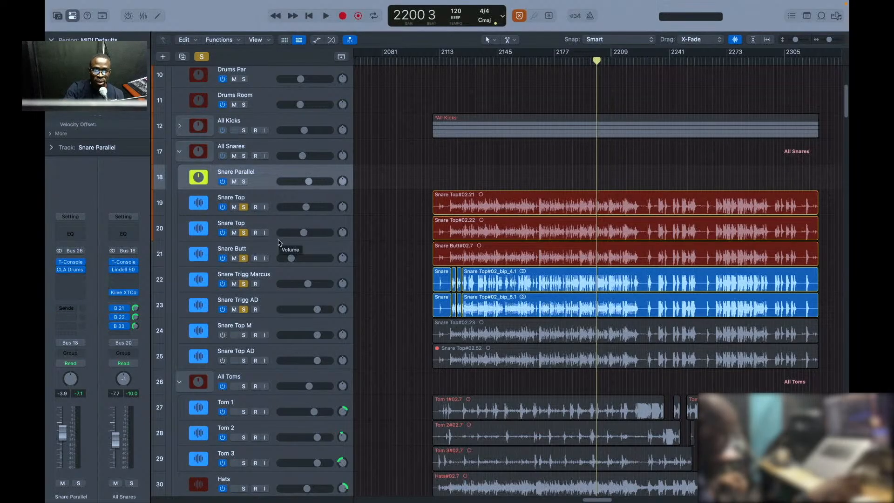
pyautogui.keyDown('shift'); pyautogui.click(273, 302); pyautogui.keyUp('shift')
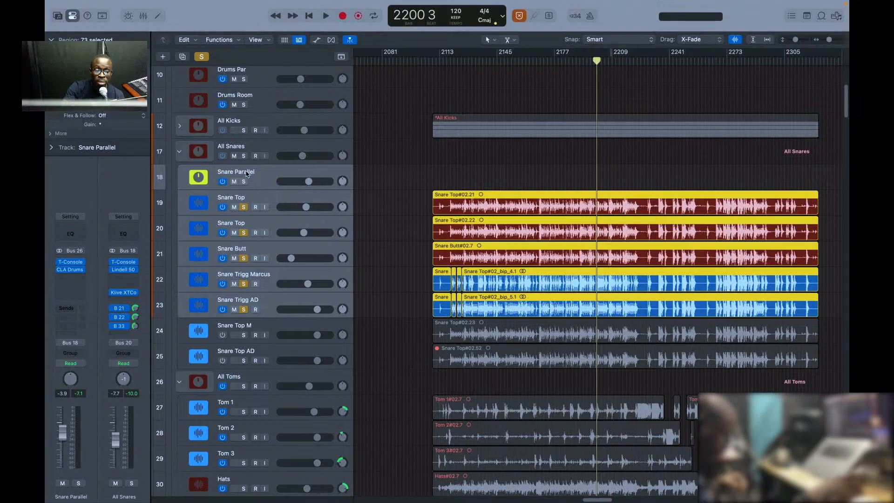
pyautogui.click(256, 155)
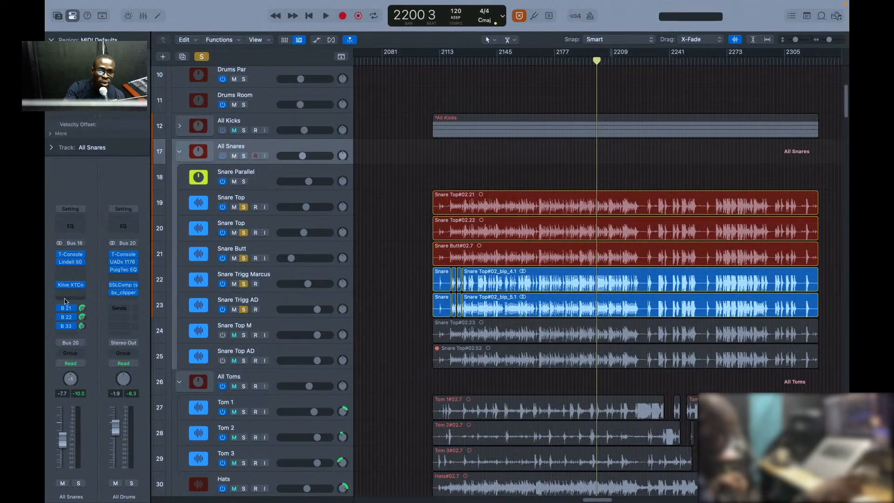
pyautogui.click(179, 152)
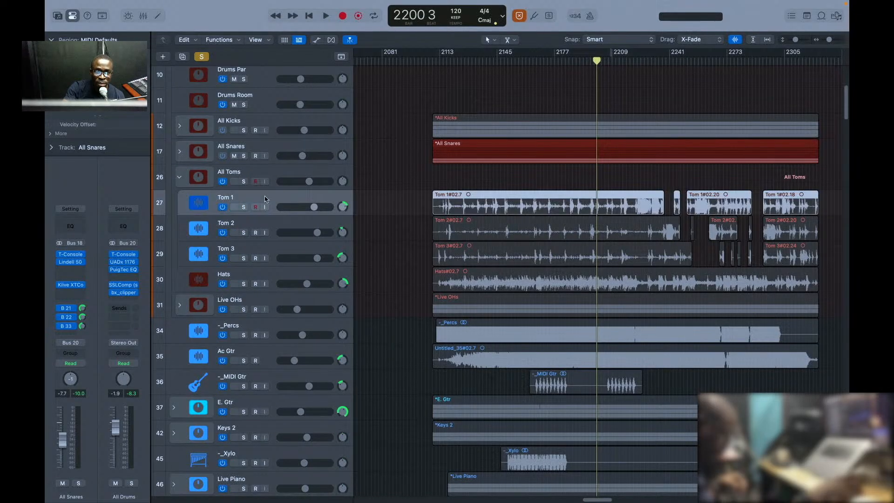
# Step: Review the Tom 1, Tom 2 and Tom 3 channel strips and clear all solos in the project
pyautogui.click(269, 200)
pyautogui.click(280, 222)
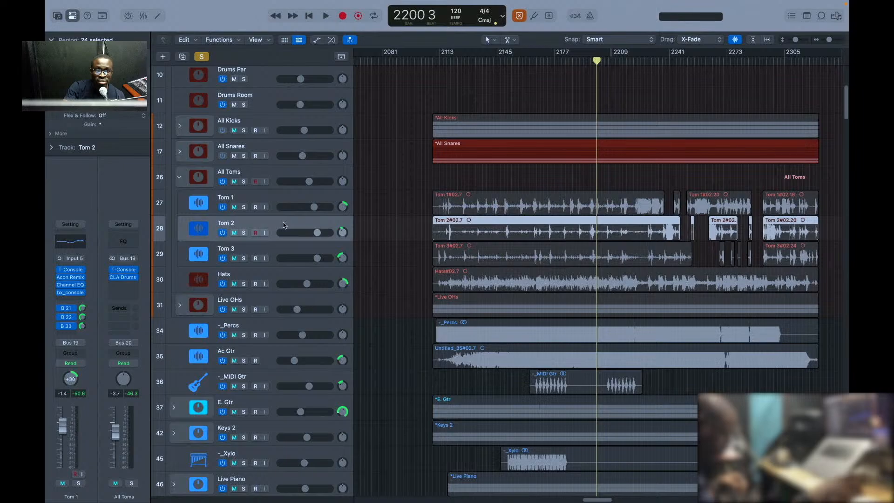
pyautogui.click(287, 253)
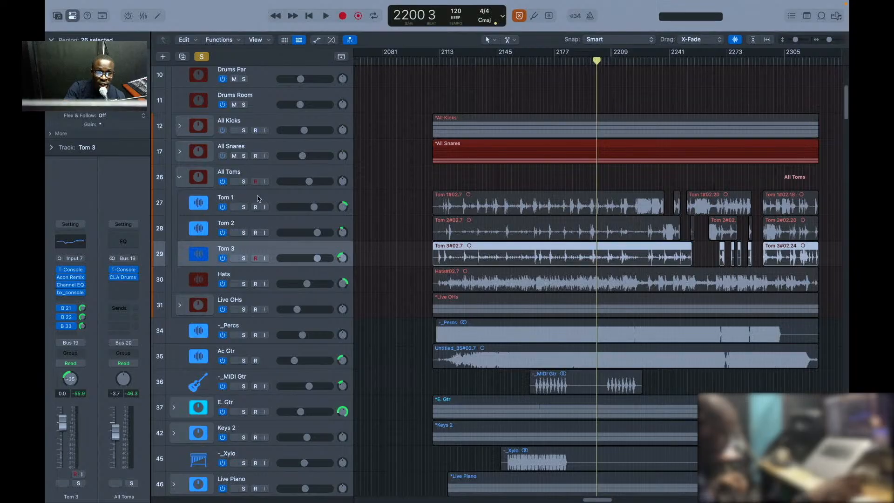
pyautogui.hotkey('ctrl', 's')
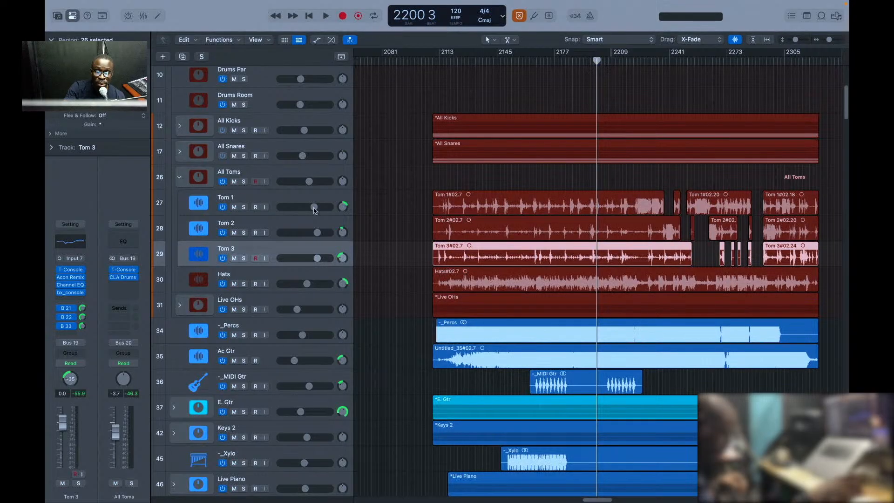
# Step: Review the channel strips of Hats, Live OHs, Drums Room, Drums Par and the All Drums bus in turn
pyautogui.click(273, 285)
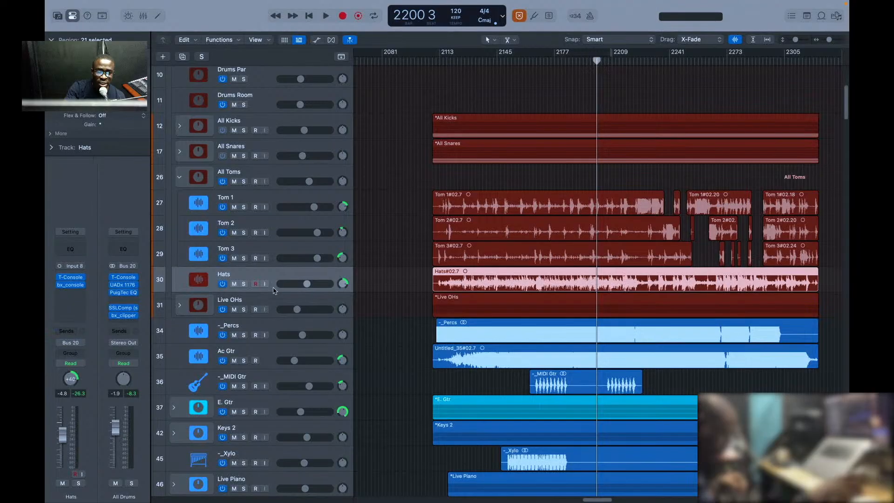
pyautogui.click(277, 299)
pyautogui.scroll(5, 363, 209)
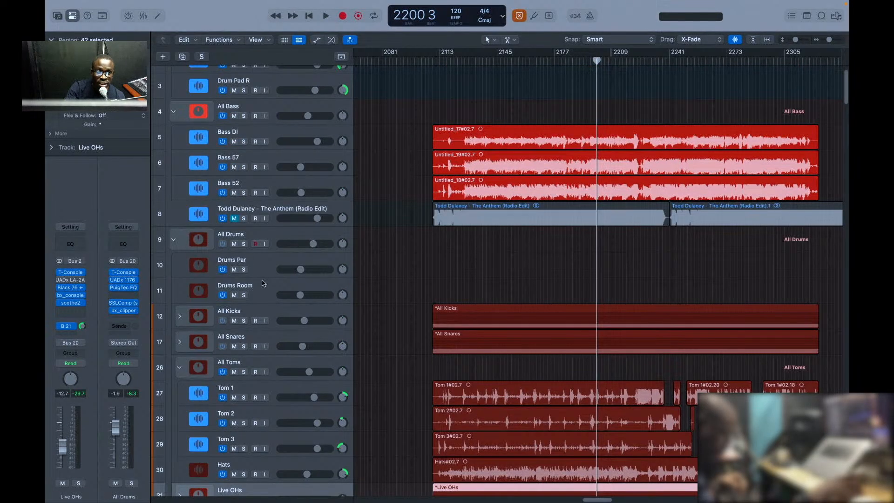
pyautogui.click(265, 288)
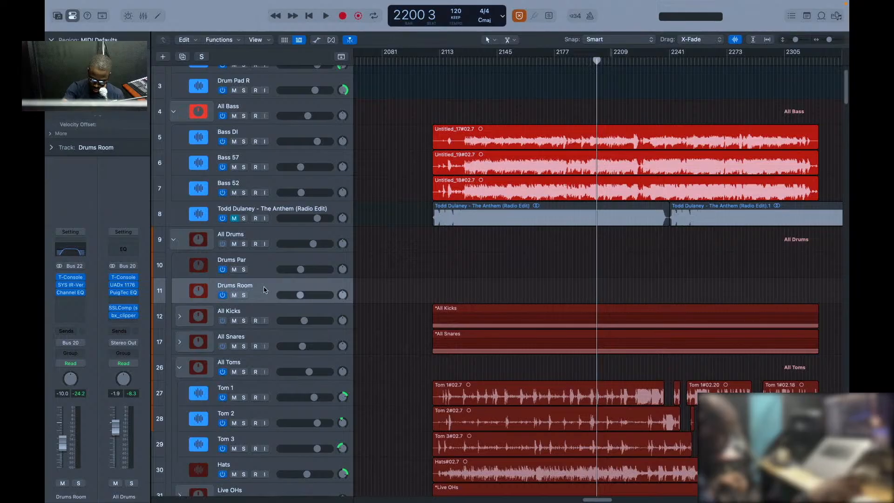
pyautogui.click(275, 262)
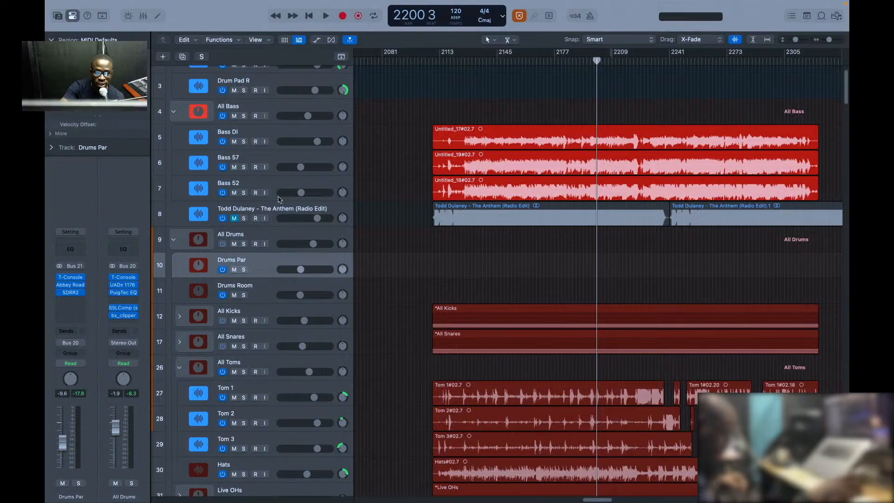
pyautogui.click(268, 237)
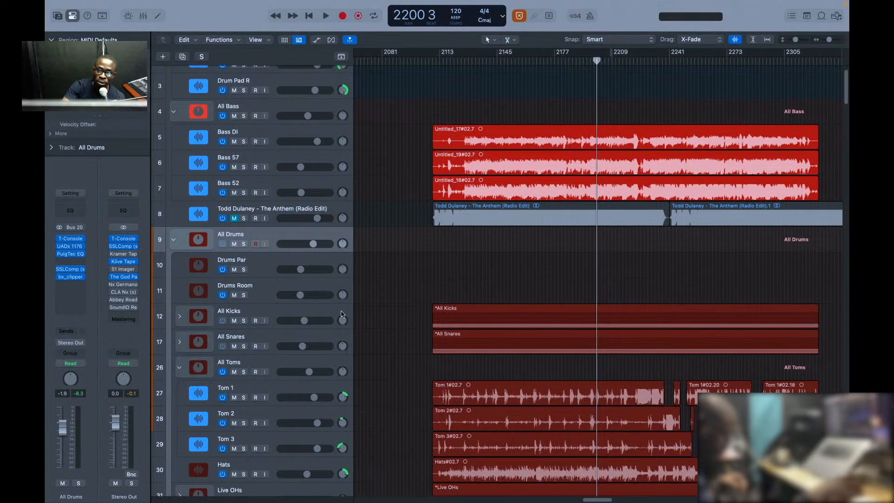
# Step: Compare the channel strips of the Drums Par and Drums Room tracks inside the All Drums stack
pyautogui.scroll(-2, 411, 333)
pyautogui.scroll(-2, 411, 332)
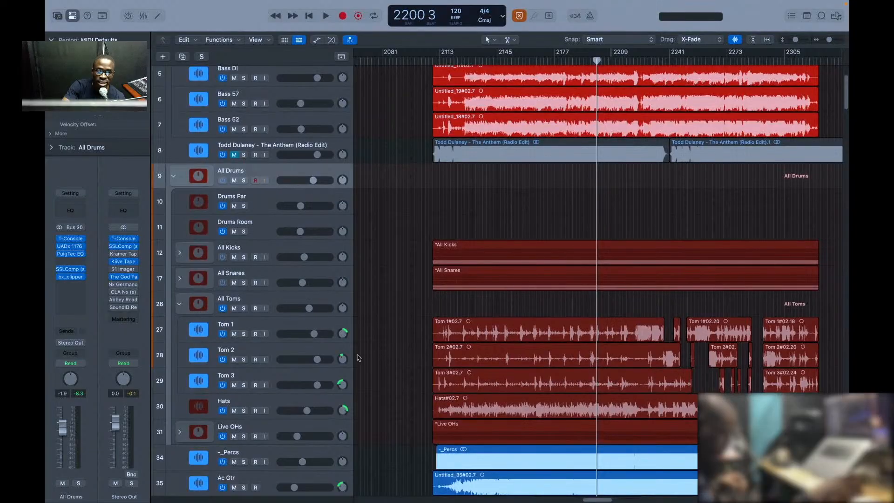
pyautogui.scroll(1, 357, 345)
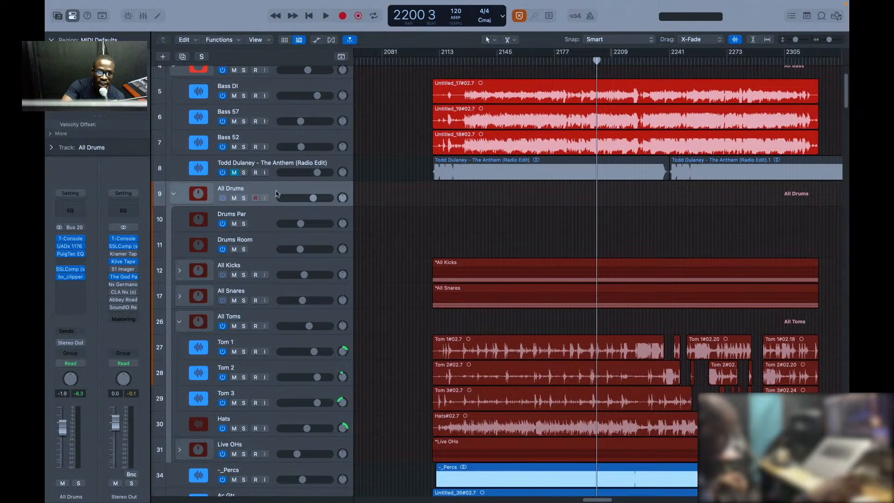
pyautogui.click(268, 221)
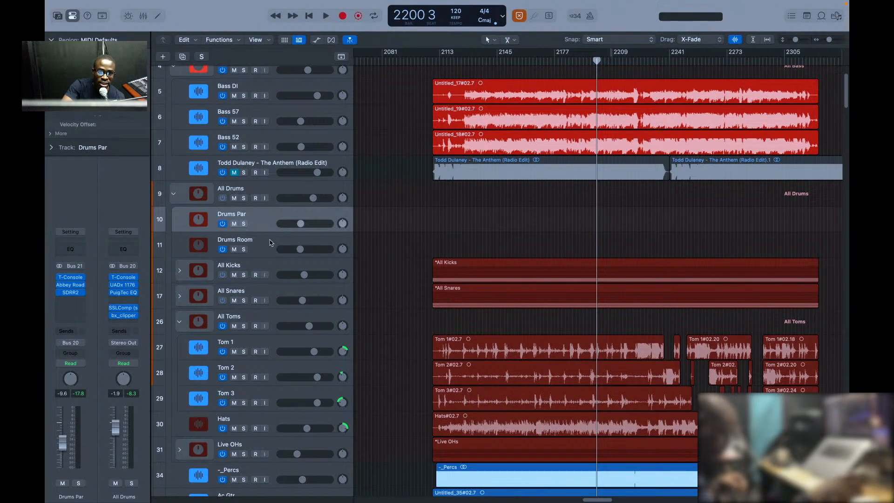
pyautogui.click(270, 242)
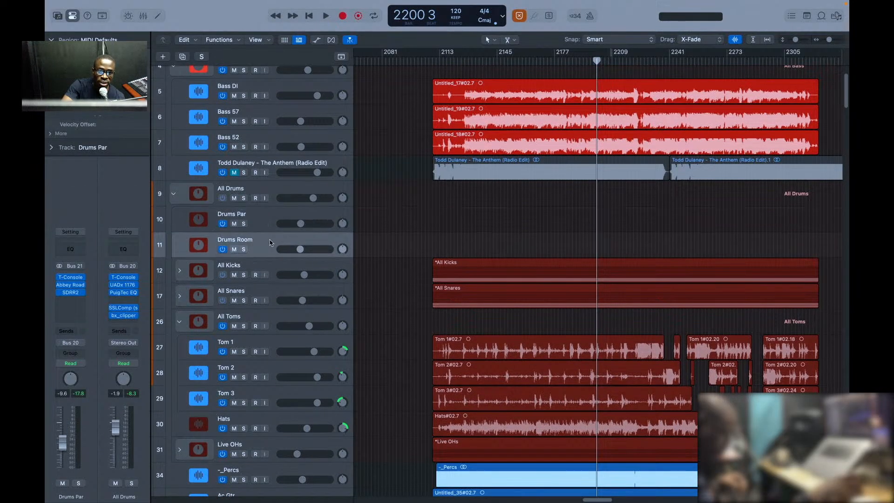
pyautogui.click(272, 216)
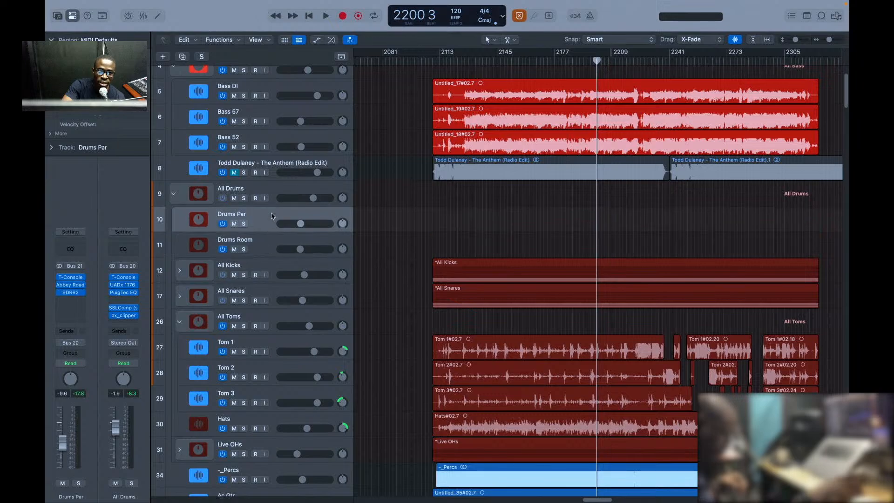
pyautogui.click(278, 243)
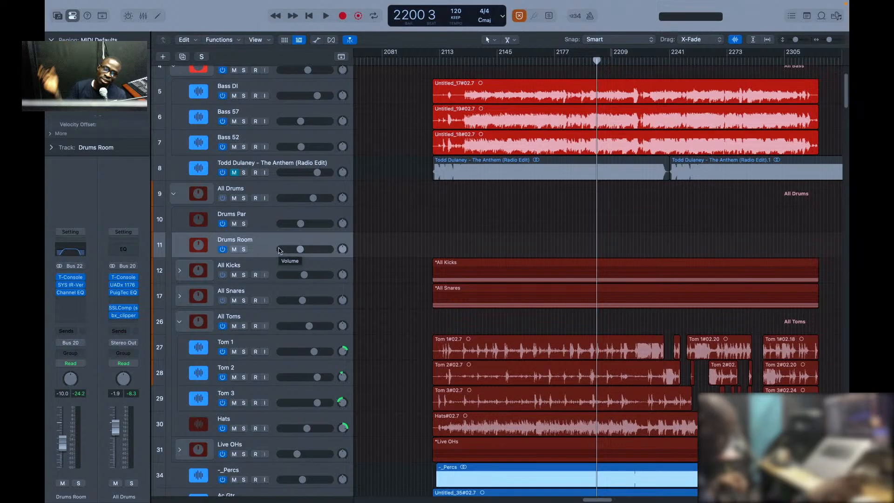
# Step: Play the Drums Room track in solo and switch the solo to the whole All Drums stack during playback
pyautogui.click(244, 250)
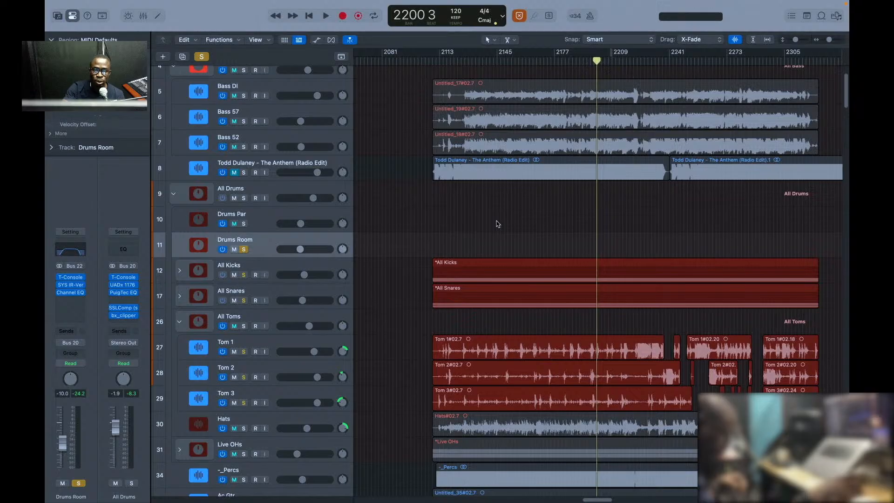
pyautogui.press('space')
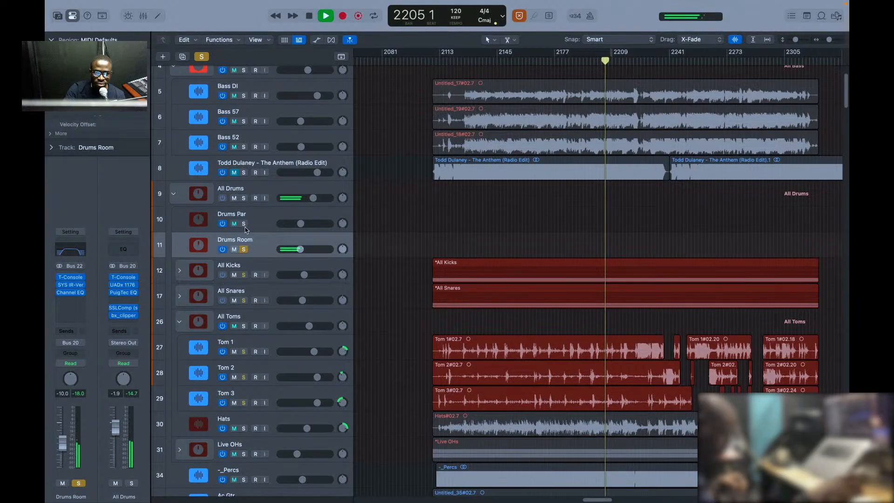
pyautogui.click(244, 198)
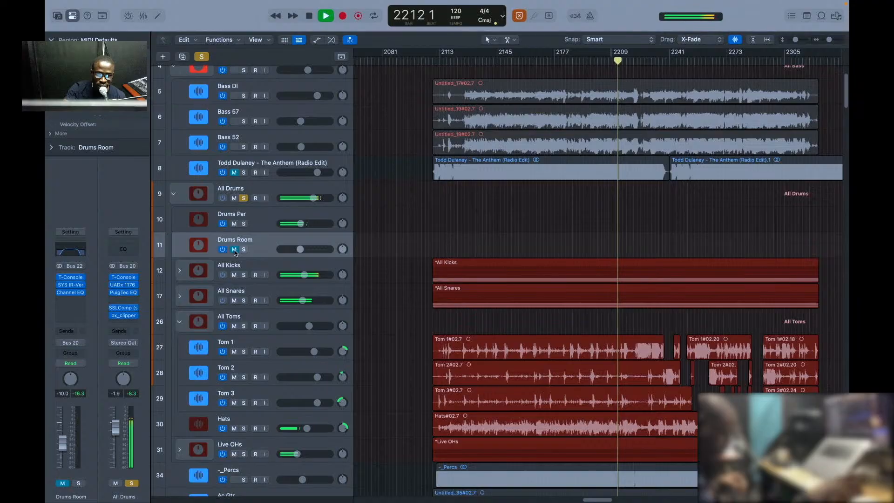
# Step: Compare the soloed drums with and without Drums Room by toggling its mute during playback, and stop playback
pyautogui.click(234, 250)
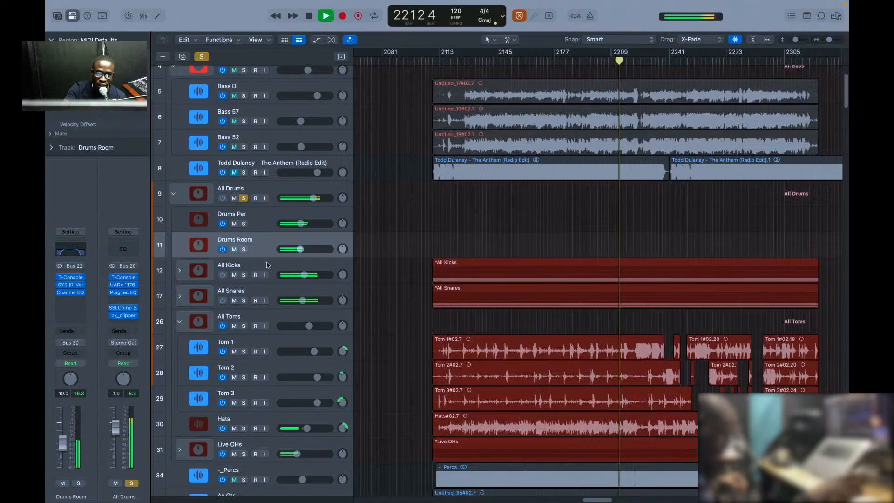
pyautogui.click(234, 250)
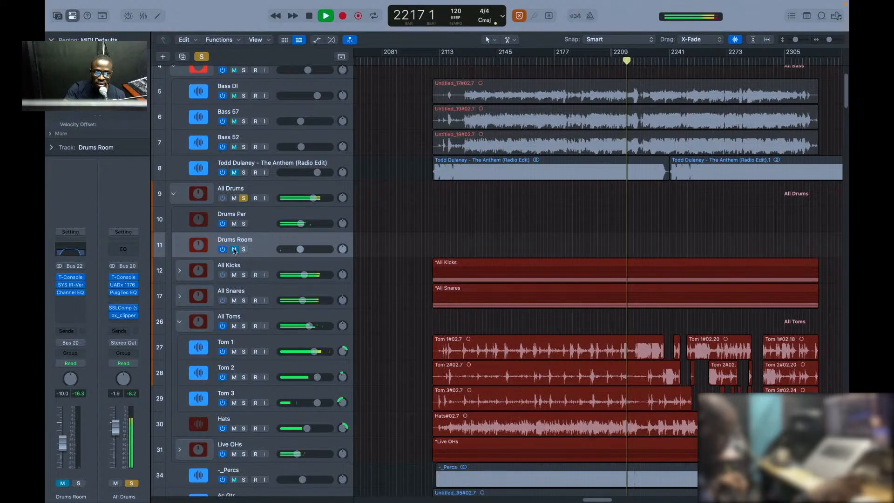
pyautogui.click(234, 250)
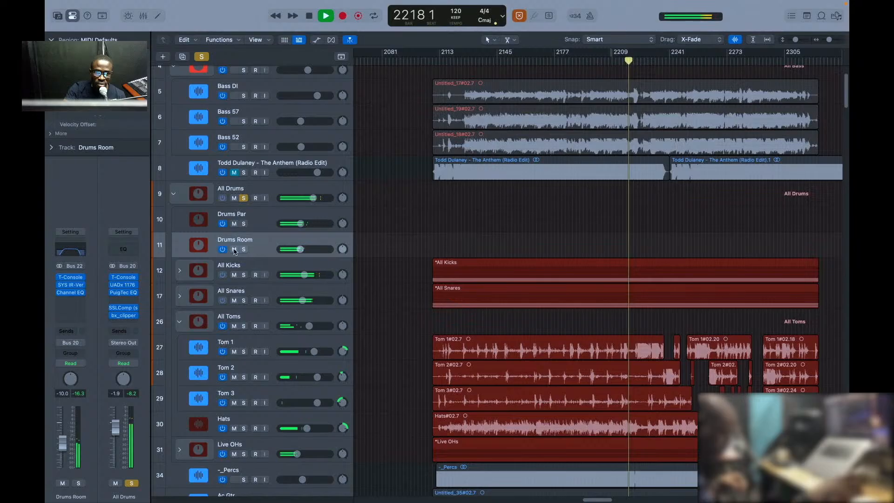
pyautogui.click(234, 250)
pyautogui.press('space')
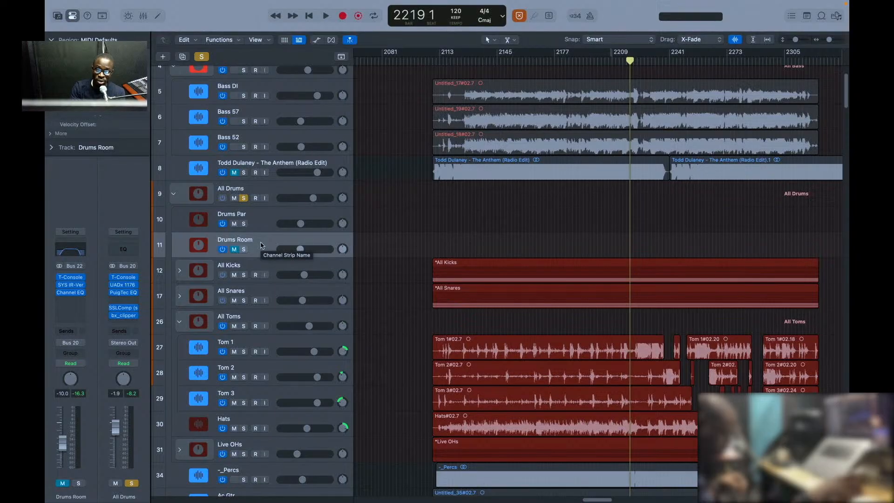
# Step: Replay the soloed drums from bar 2184 with Drums Room muted and unmuted, leaving it unmuted when playback stops
pyautogui.click(566, 64)
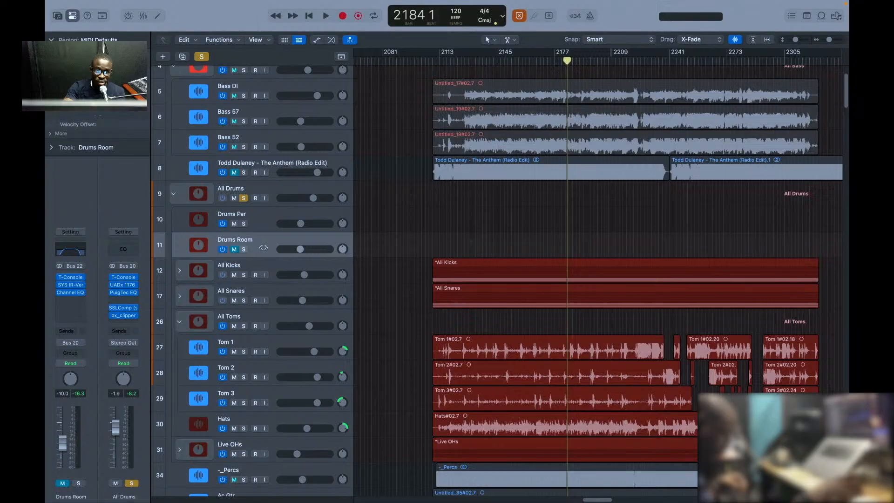
pyautogui.press('space')
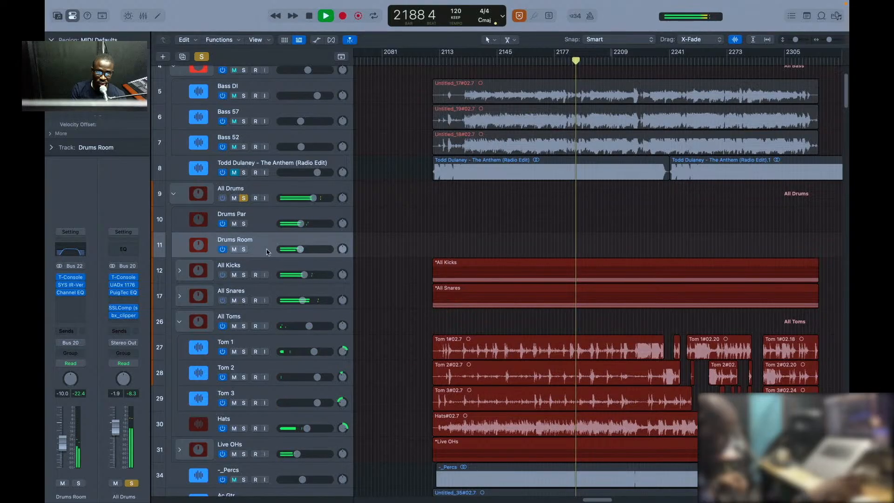
pyautogui.hotkey('ctrl', 'm')
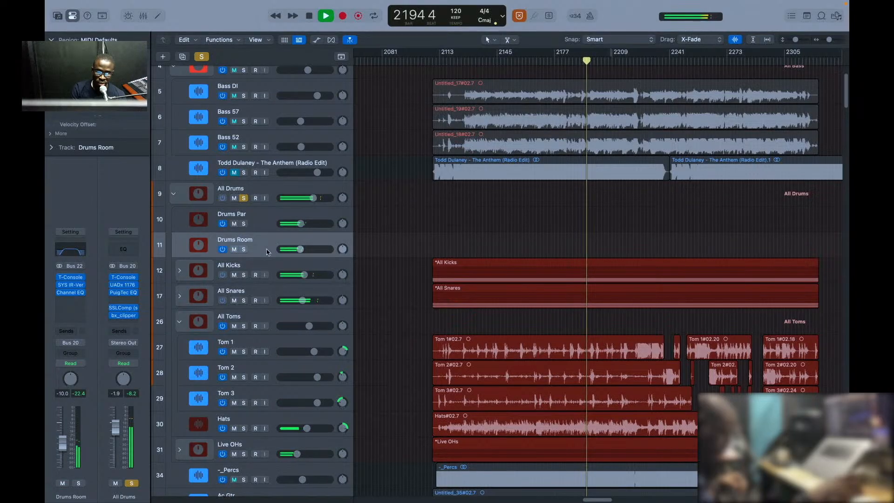
pyautogui.press('m')
pyautogui.press('space')
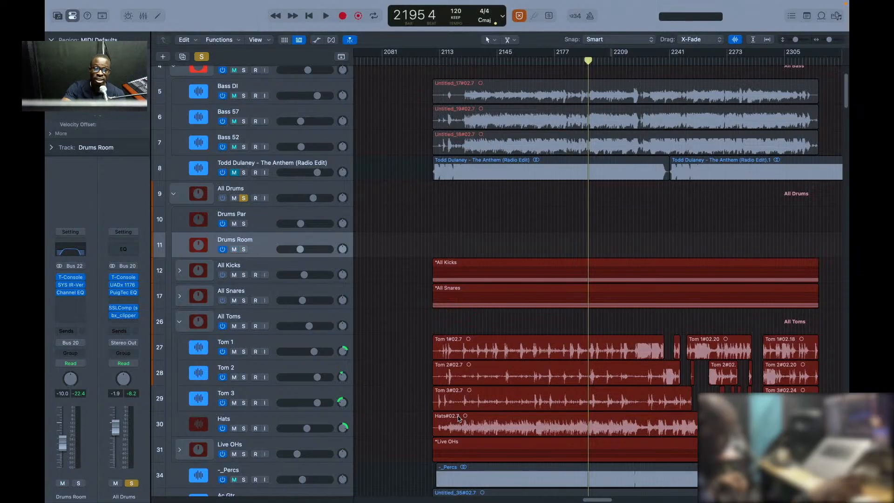
# Step: Clear the All Drums solo and examine the bx_clipper settings on the All Drums bus
pyautogui.click(244, 198)
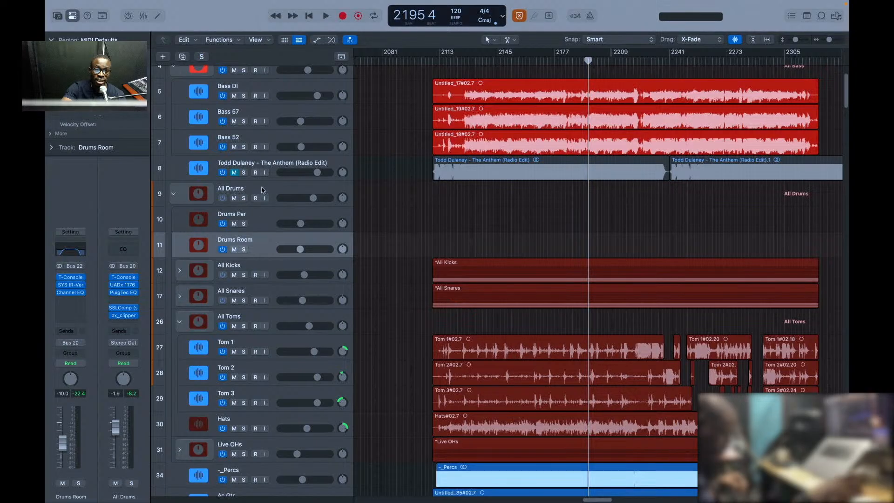
pyautogui.click(275, 221)
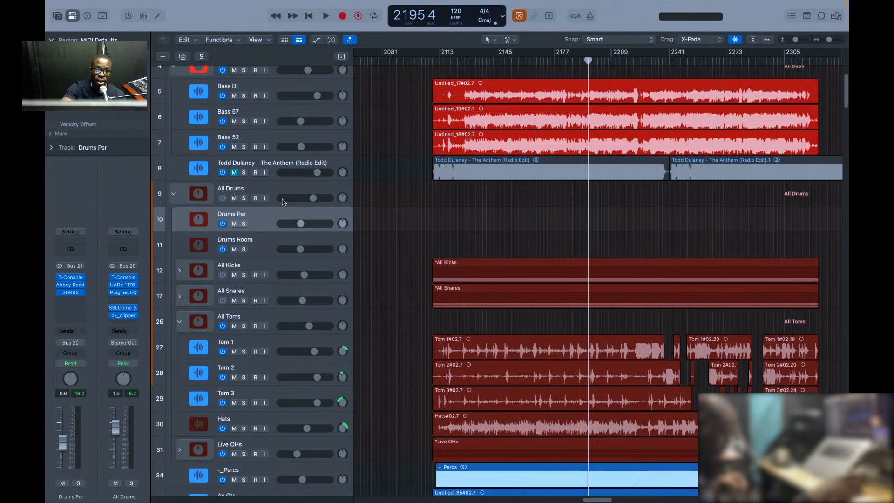
pyautogui.click(285, 191)
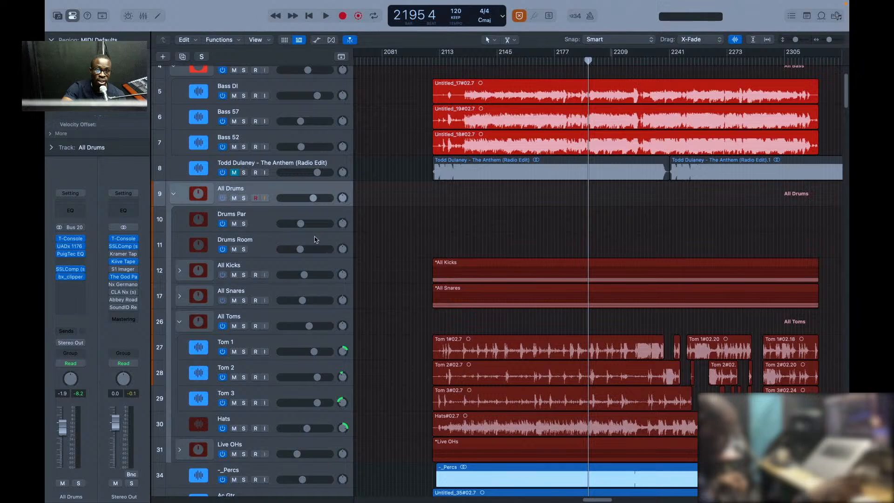
pyautogui.moveTo(72, 278)
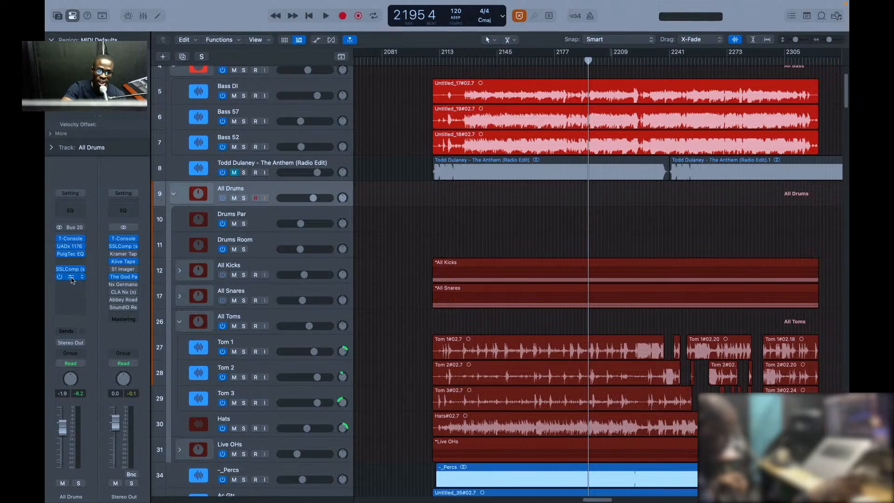
pyautogui.click(72, 278)
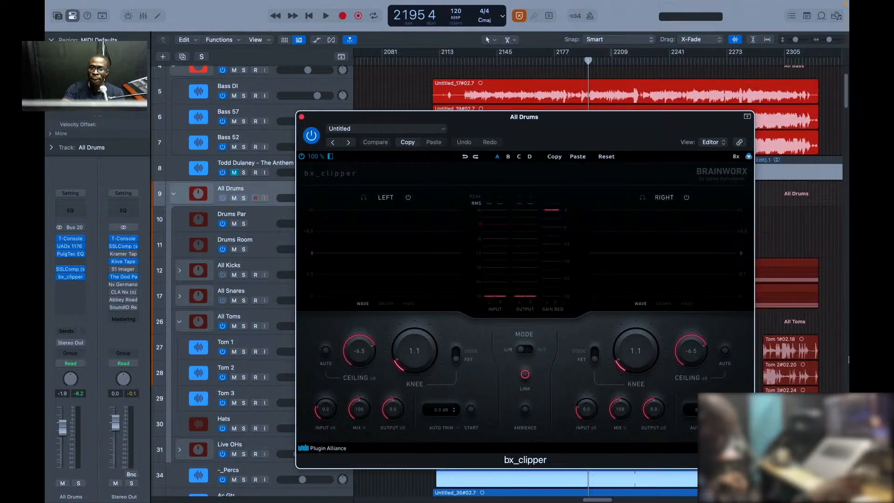
pyautogui.rightClick(273, 226)
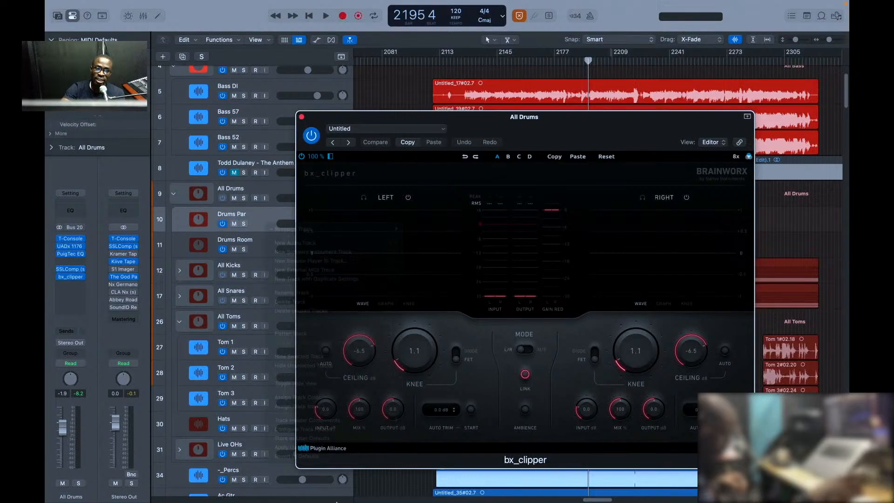
pyautogui.hotkey('alt', 'z')
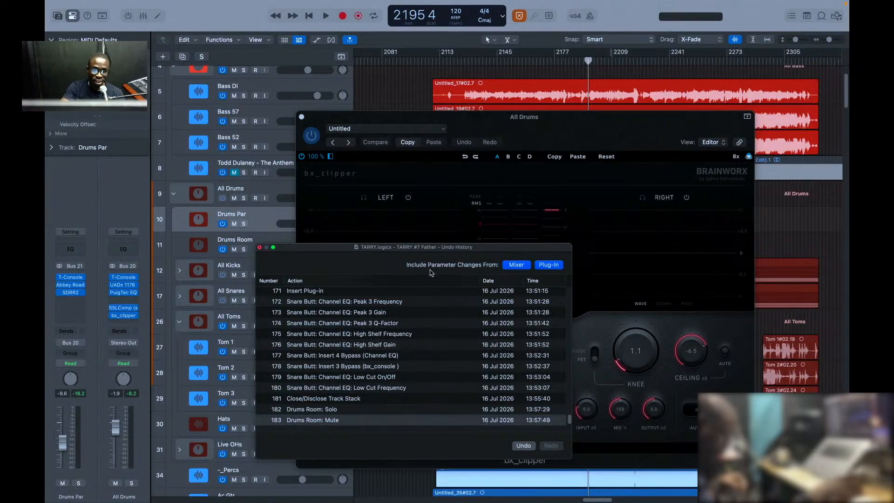
pyautogui.press('super+w')
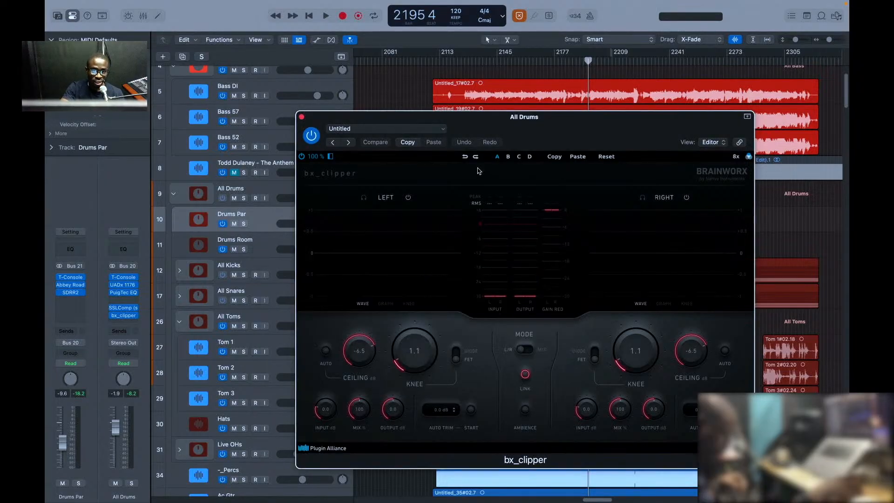
pyautogui.click(251, 193)
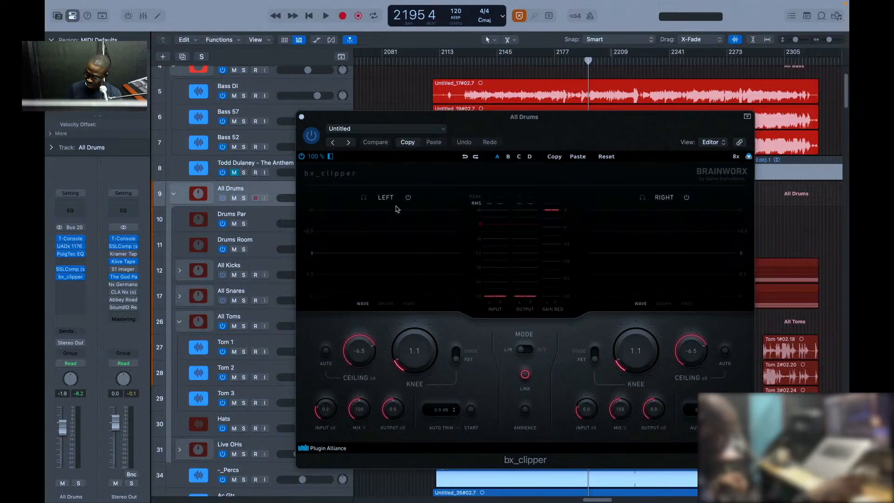
# Step: Switch to Freeform through a system-wide search and continue past its welcome screen to a blank board
pyautogui.press('super+space')
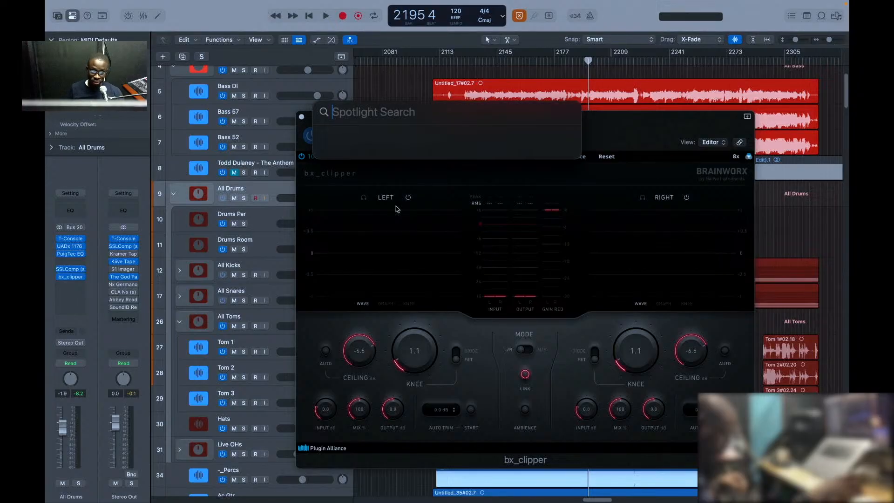
pyautogui.write('freeform')
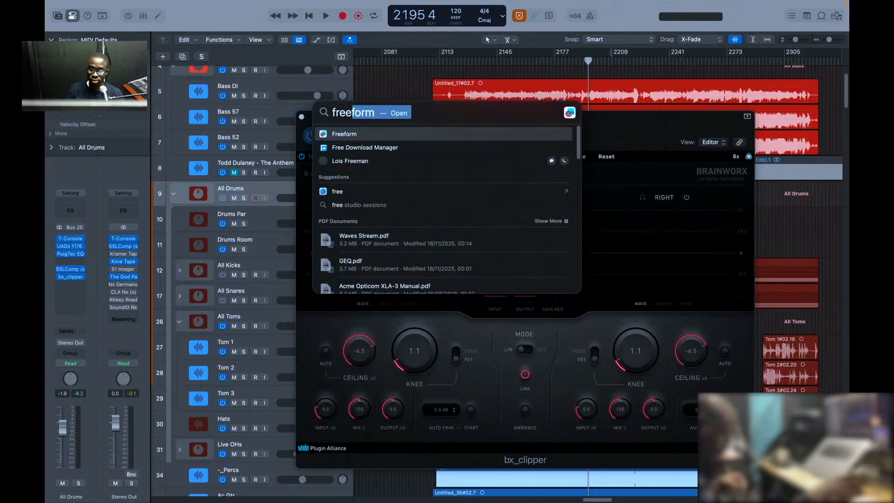
pyautogui.press('Return')
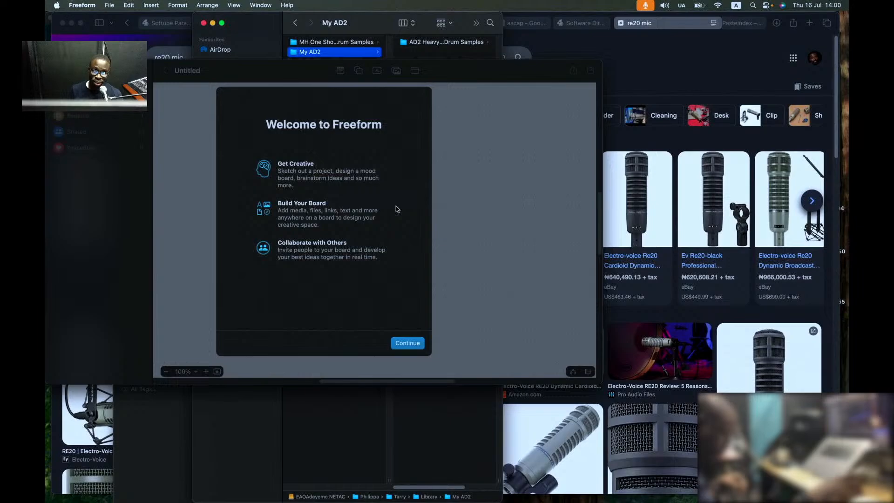
pyautogui.click(408, 344)
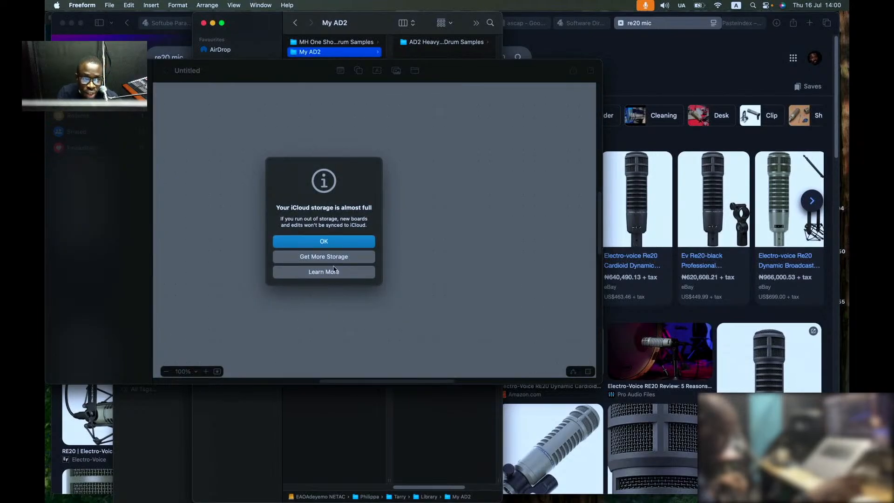
# Step: Dismiss the iCloud storage notice and try to draw freehand on the blank Freeform board
pyautogui.click(340, 244)
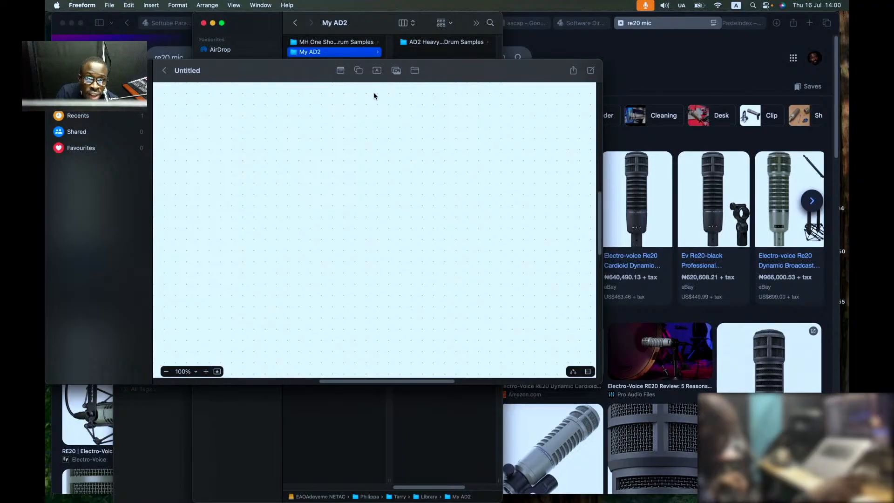
pyautogui.moveTo(333, 148); pyautogui.dragTo(365, 215)
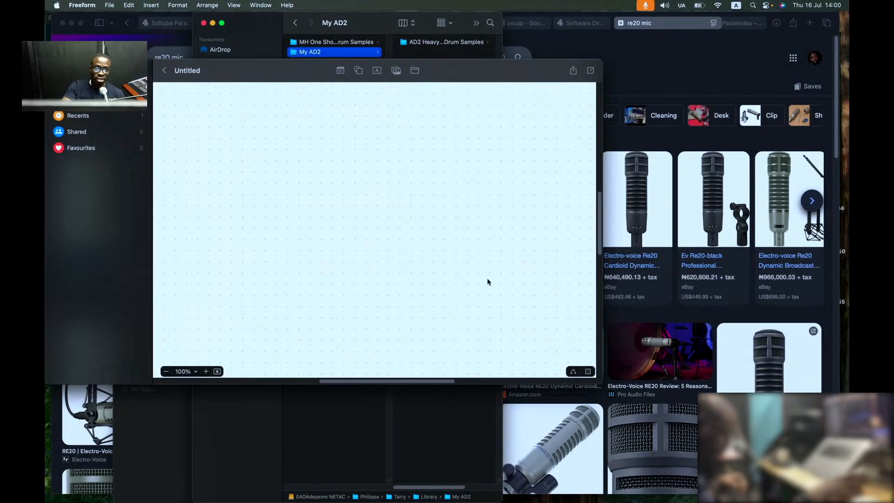
pyautogui.moveTo(267, 171); pyautogui.dragTo(296, 219)
pyautogui.rightClick(295, 215)
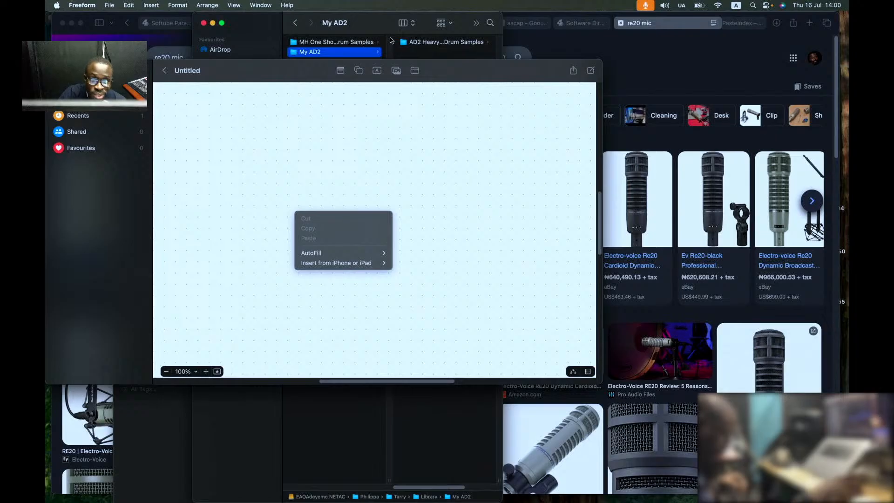
pyautogui.click(313, 79)
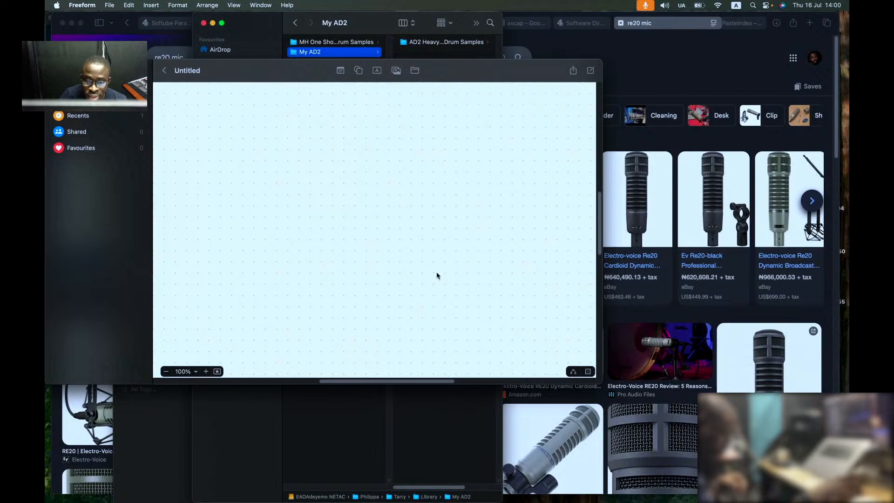
# Step: Switch back to Logic Pro and move the All Drums bx_clipper window down to uncover the upper tracks
pyautogui.press('super+Tab')
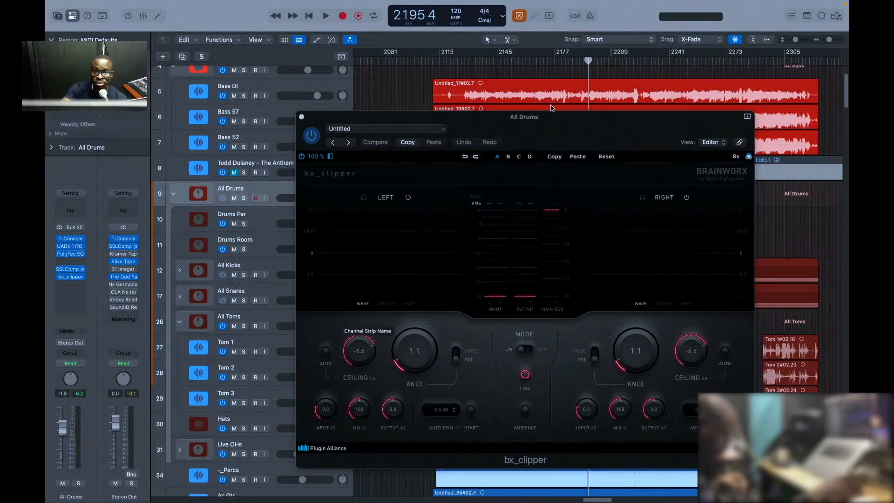
pyautogui.moveTo(552, 115); pyautogui.dragTo(503, 141)
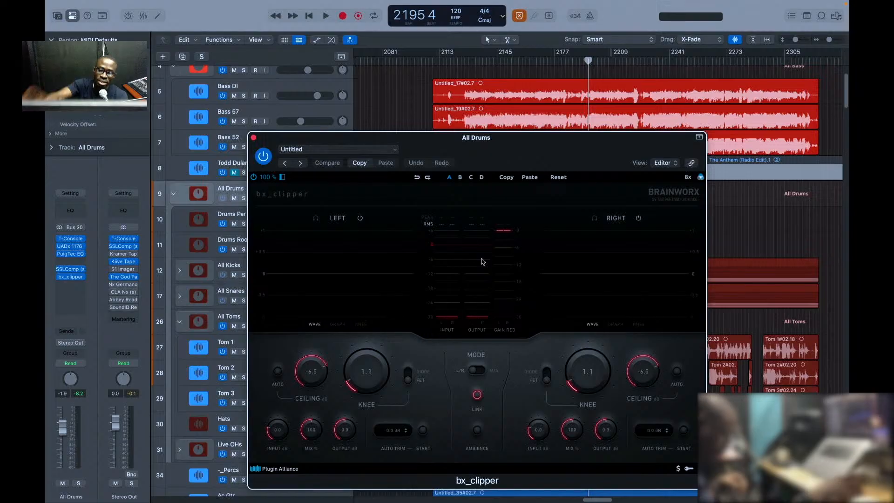
pyautogui.moveTo(494, 149); pyautogui.dragTo(470, 250)
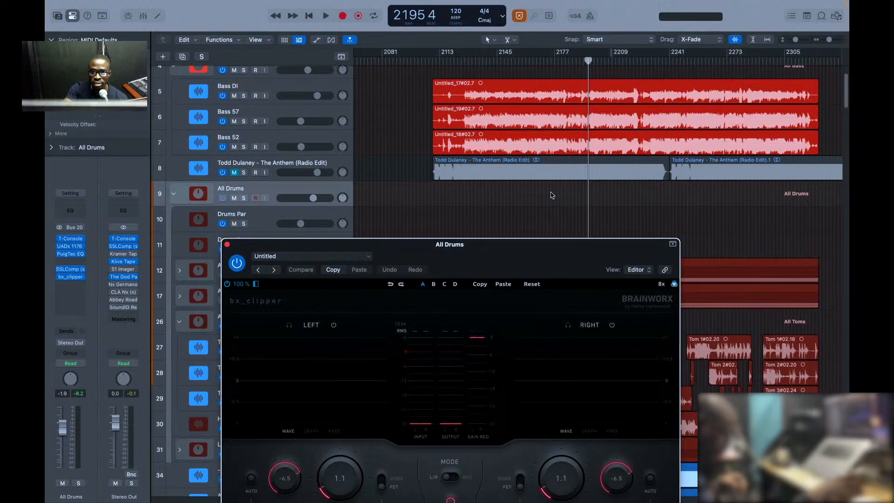
pyautogui.moveTo(502, 253); pyautogui.dragTo(549, 237)
# Step: Start playback from bar 2195 and solo All Drums with the bx_clipper meters and waveforms in view
pyautogui.press('space')
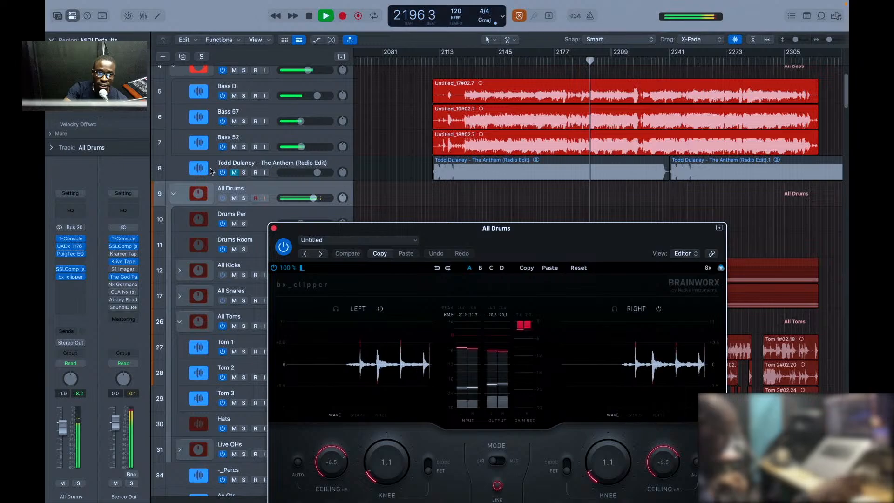
pyautogui.press('s')
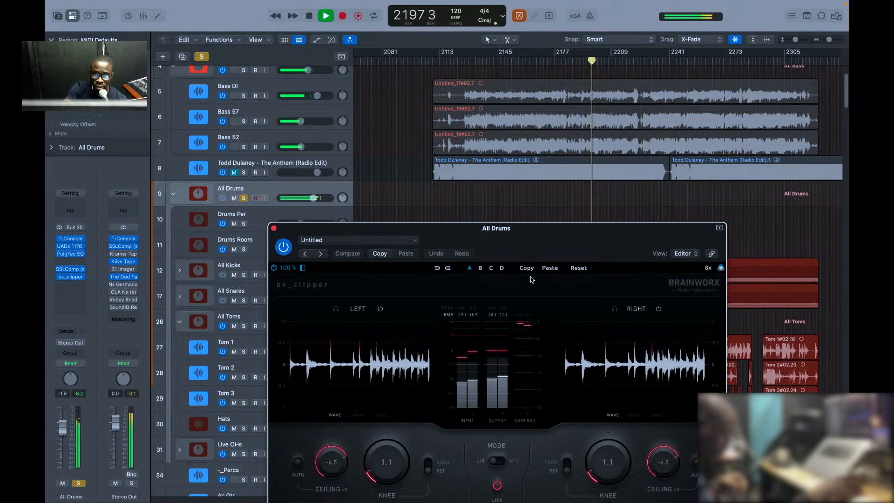
pyautogui.moveTo(538, 253); pyautogui.dragTo(503, 228)
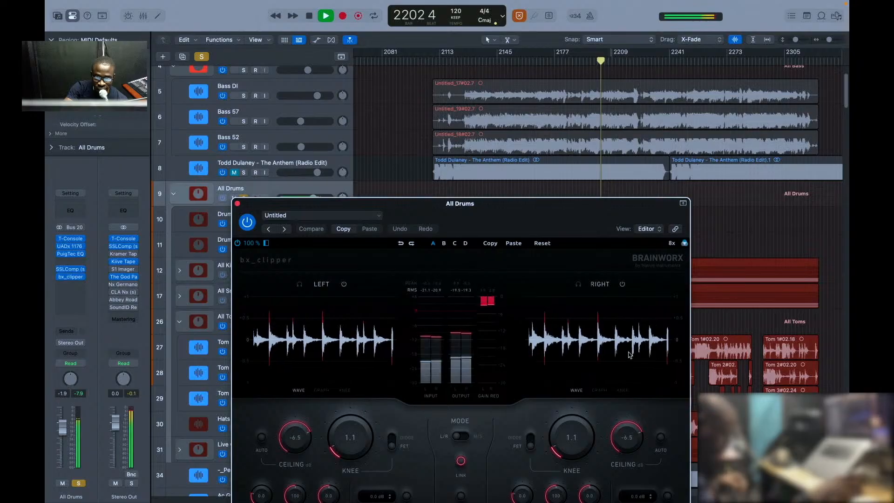
# Step: Compare the soloed All Drums bus with bx_clipper bypassed and re-enabled during playback, leaving it enabled, and stop playback
pyautogui.click(249, 223)
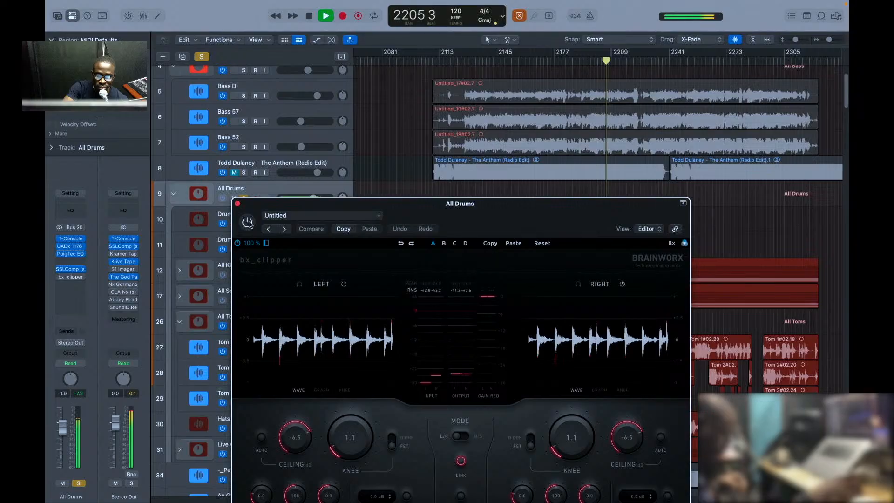
pyautogui.moveTo(429, 205); pyautogui.dragTo(409, 116)
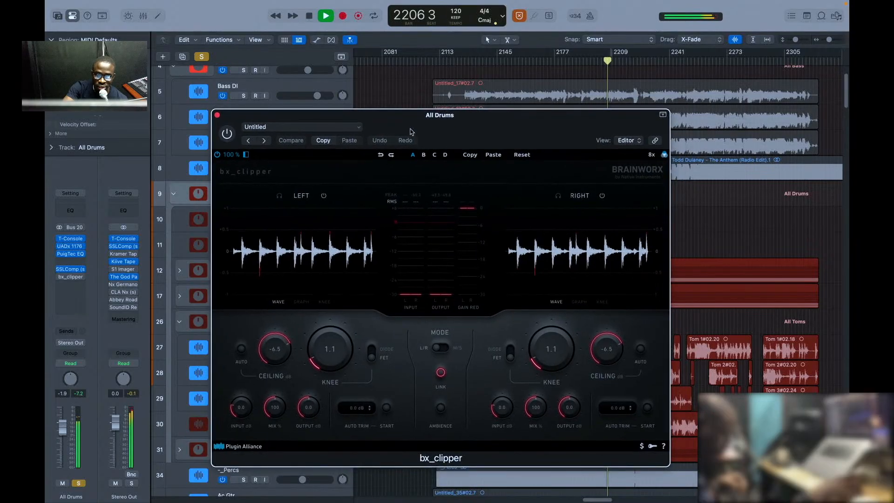
pyautogui.click(228, 135)
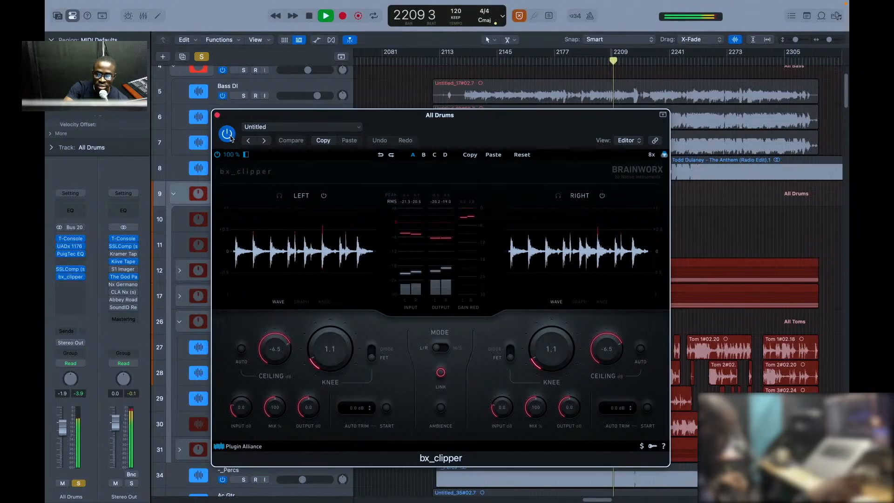
pyautogui.press('space')
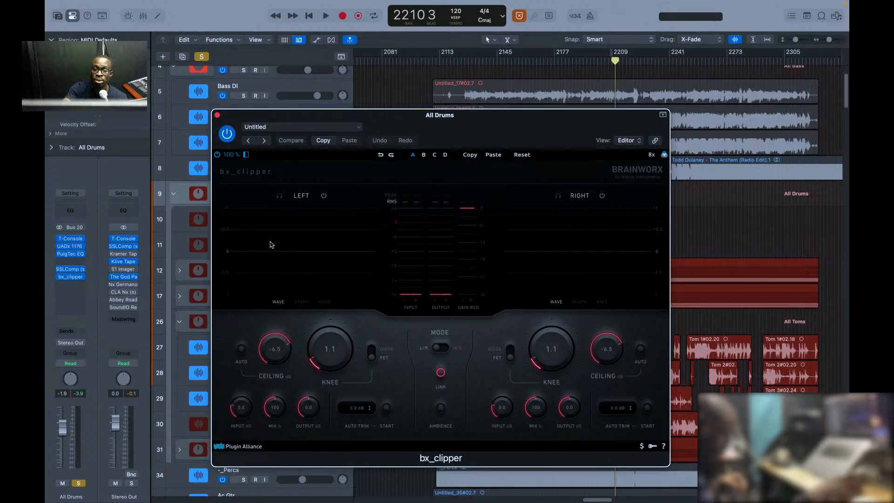
# Step: Close the bx_clipper window and switch to the Finder window showing the My AD2 folder
pyautogui.press('super+w')
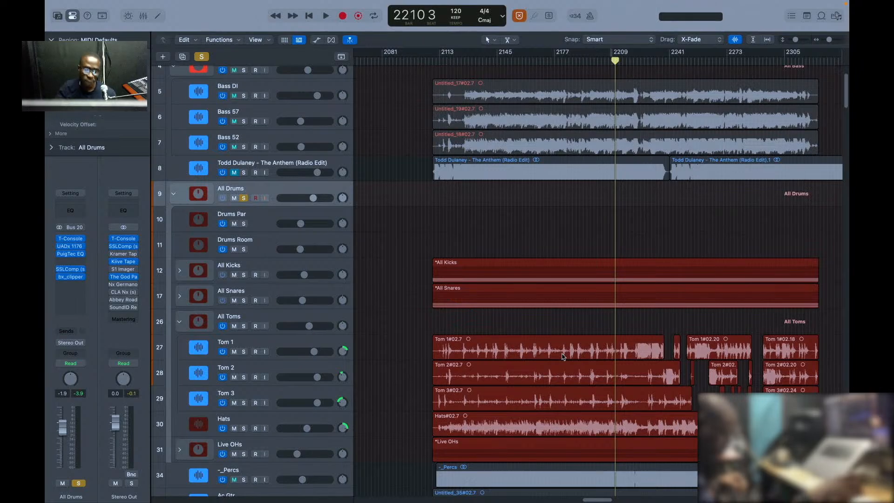
pyautogui.press('super+Tab')
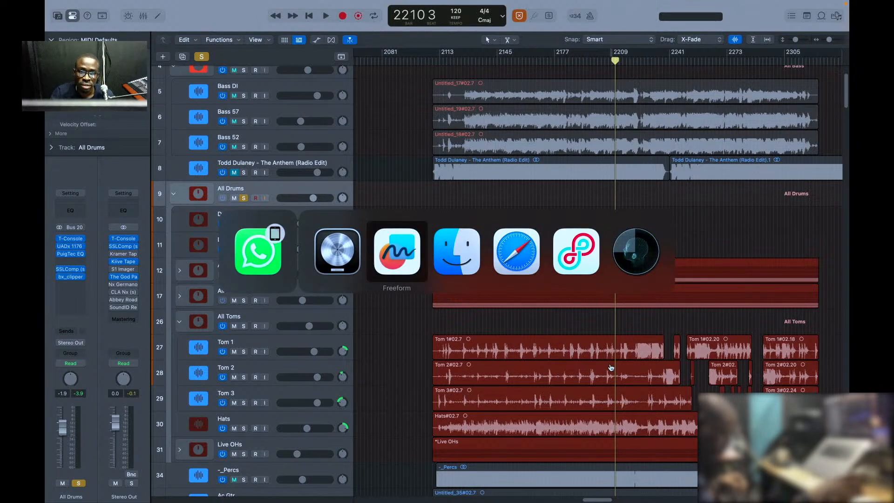
pyautogui.press('super+Tab')
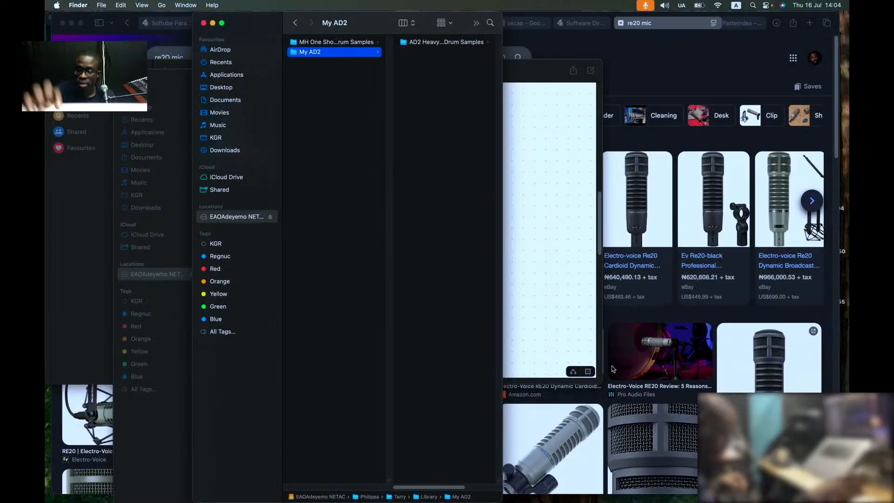